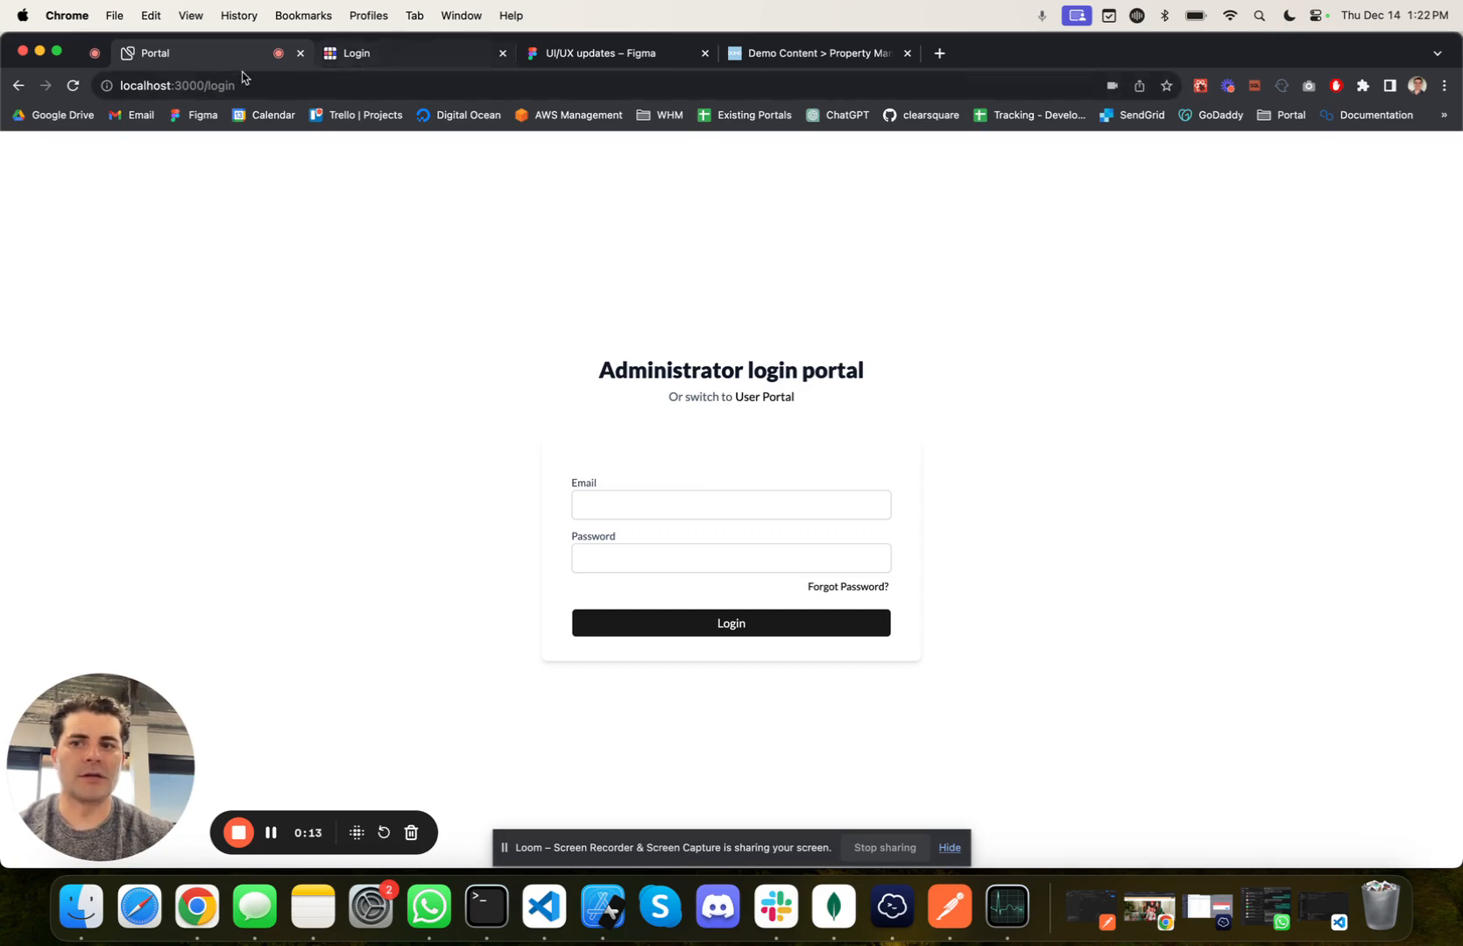
Step: Sign in to the administrator portal at localhost:3000 with the admin e-mail and account password, and open the site settings
left_click(376, 61)
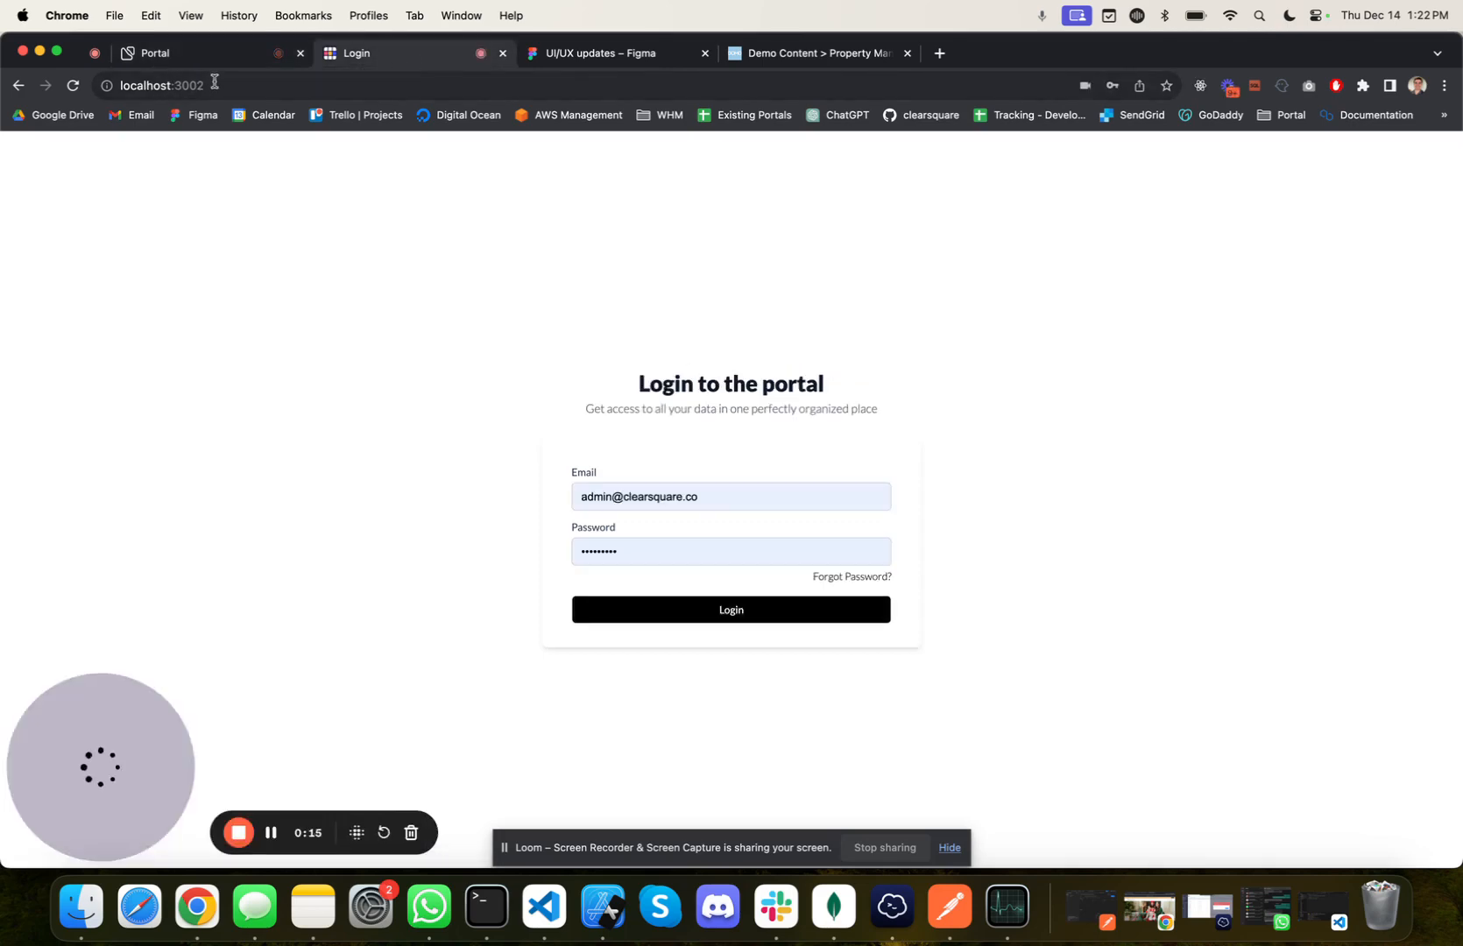
left_click(235, 60)
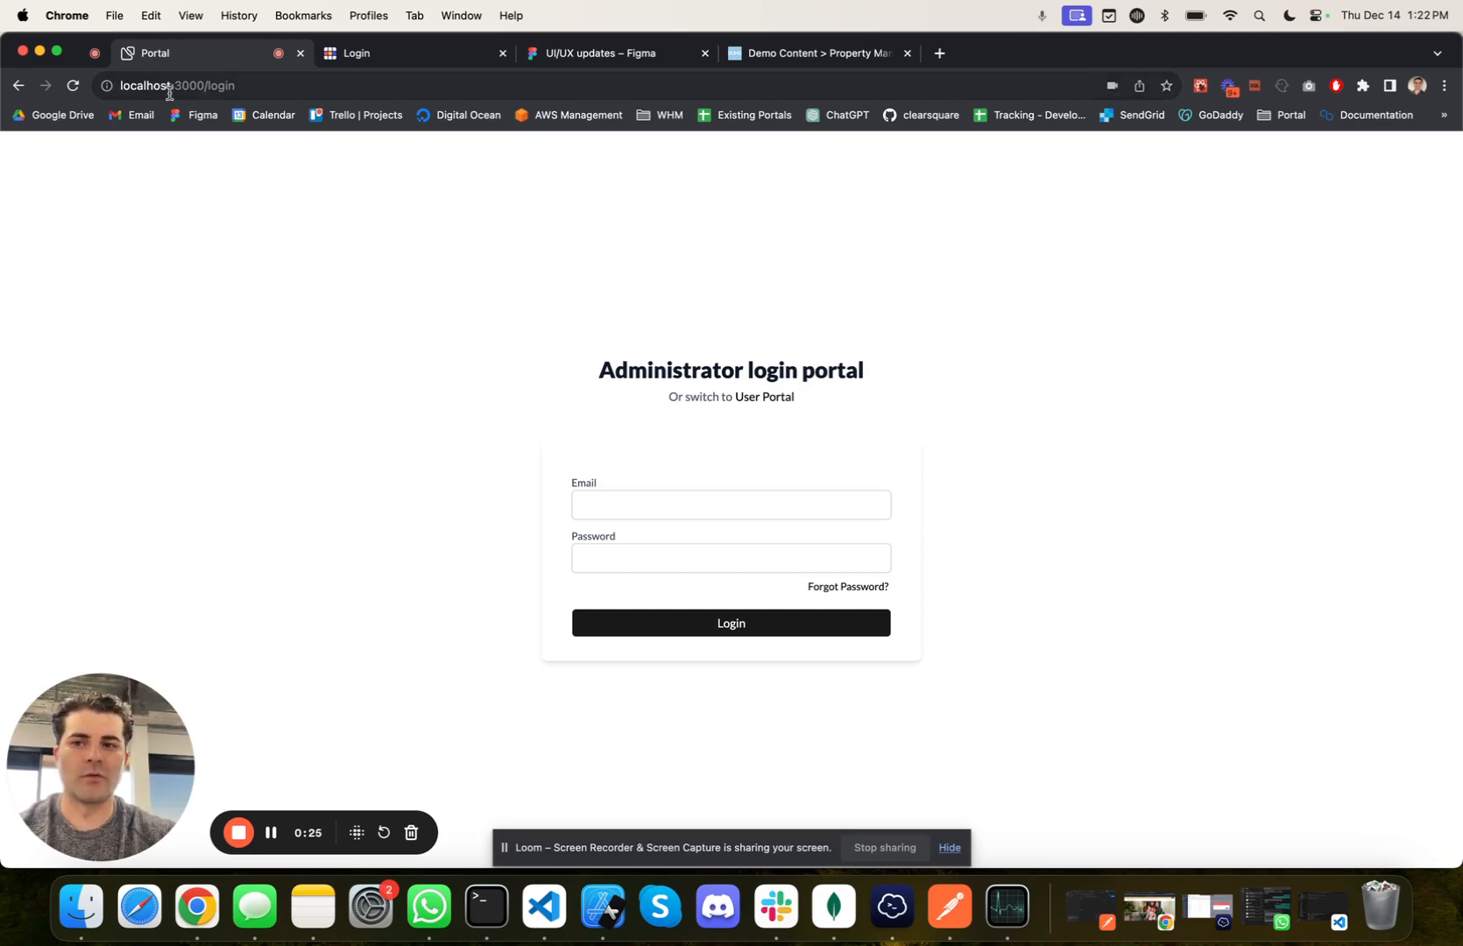
left_click(600, 504)
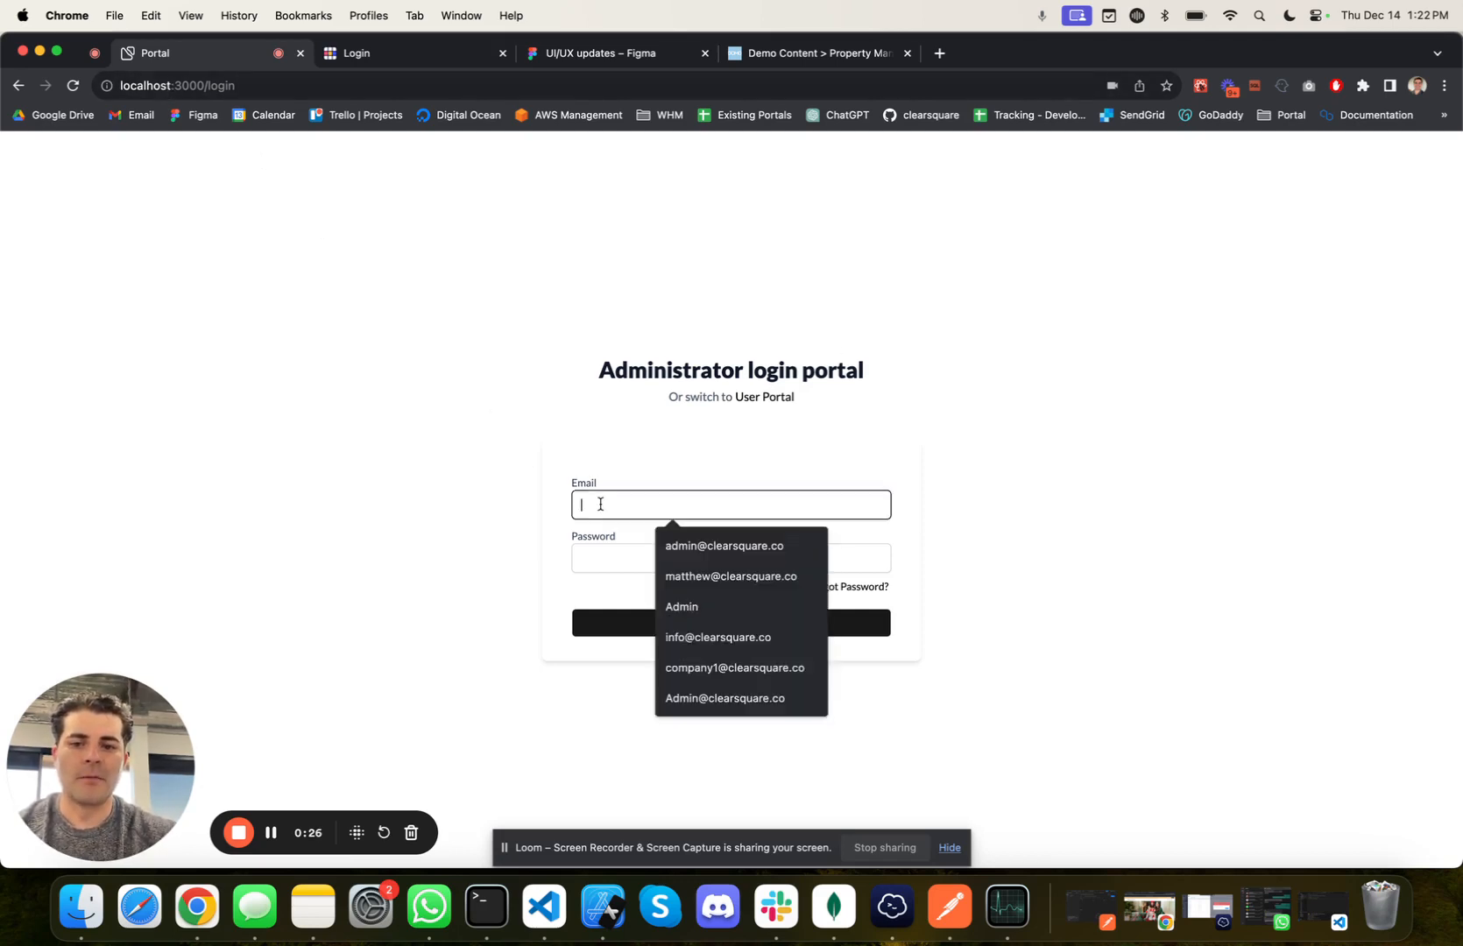
left_click(679, 546)
left_click(647, 560)
type("•")
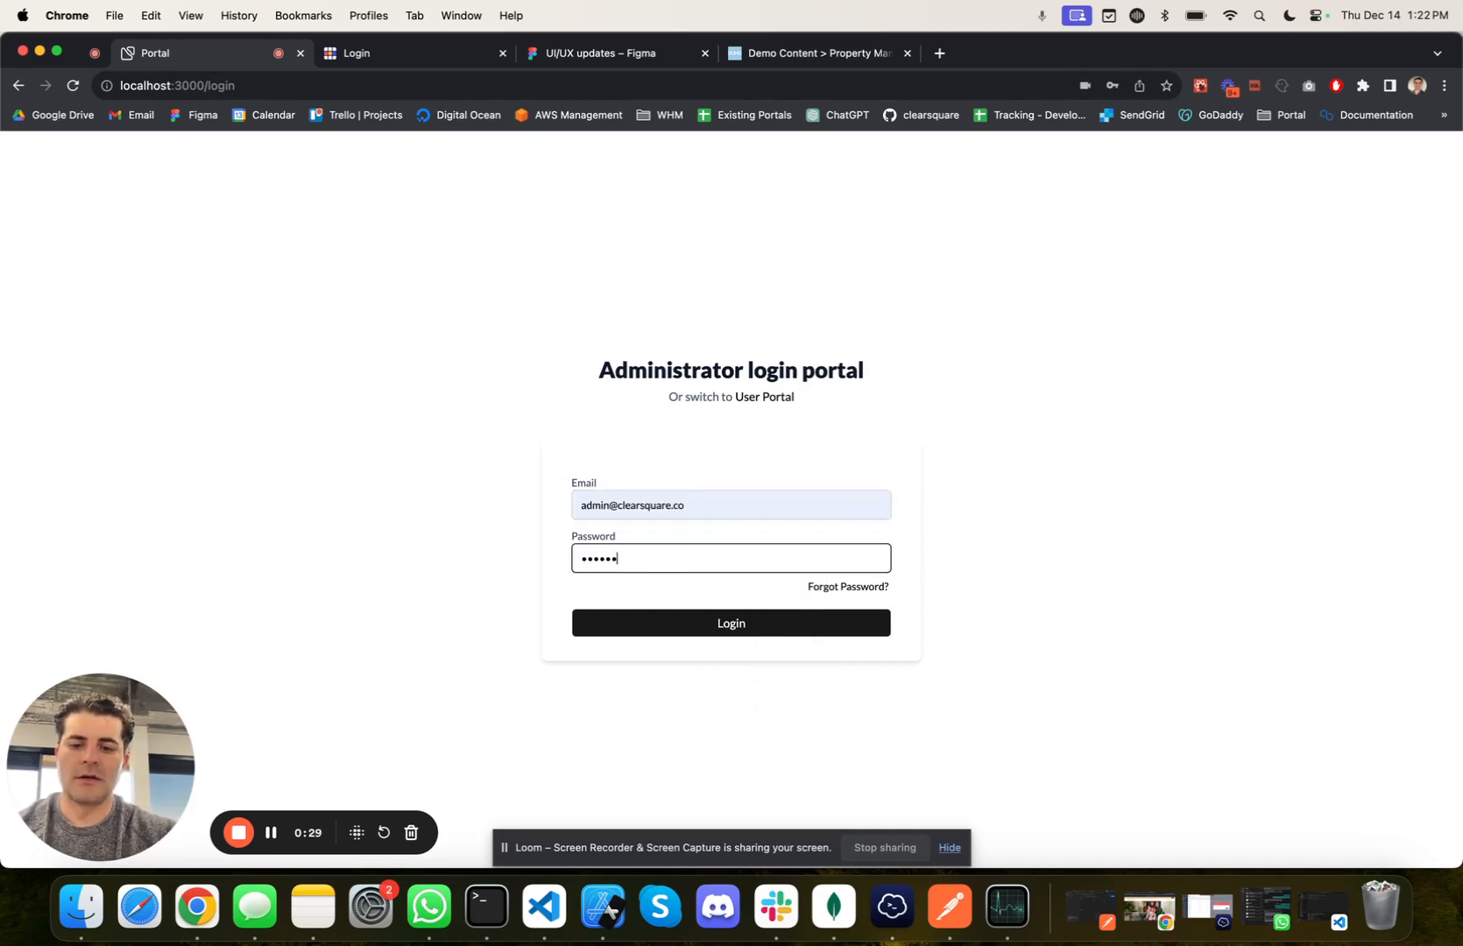
type("••••••••")
key("Return")
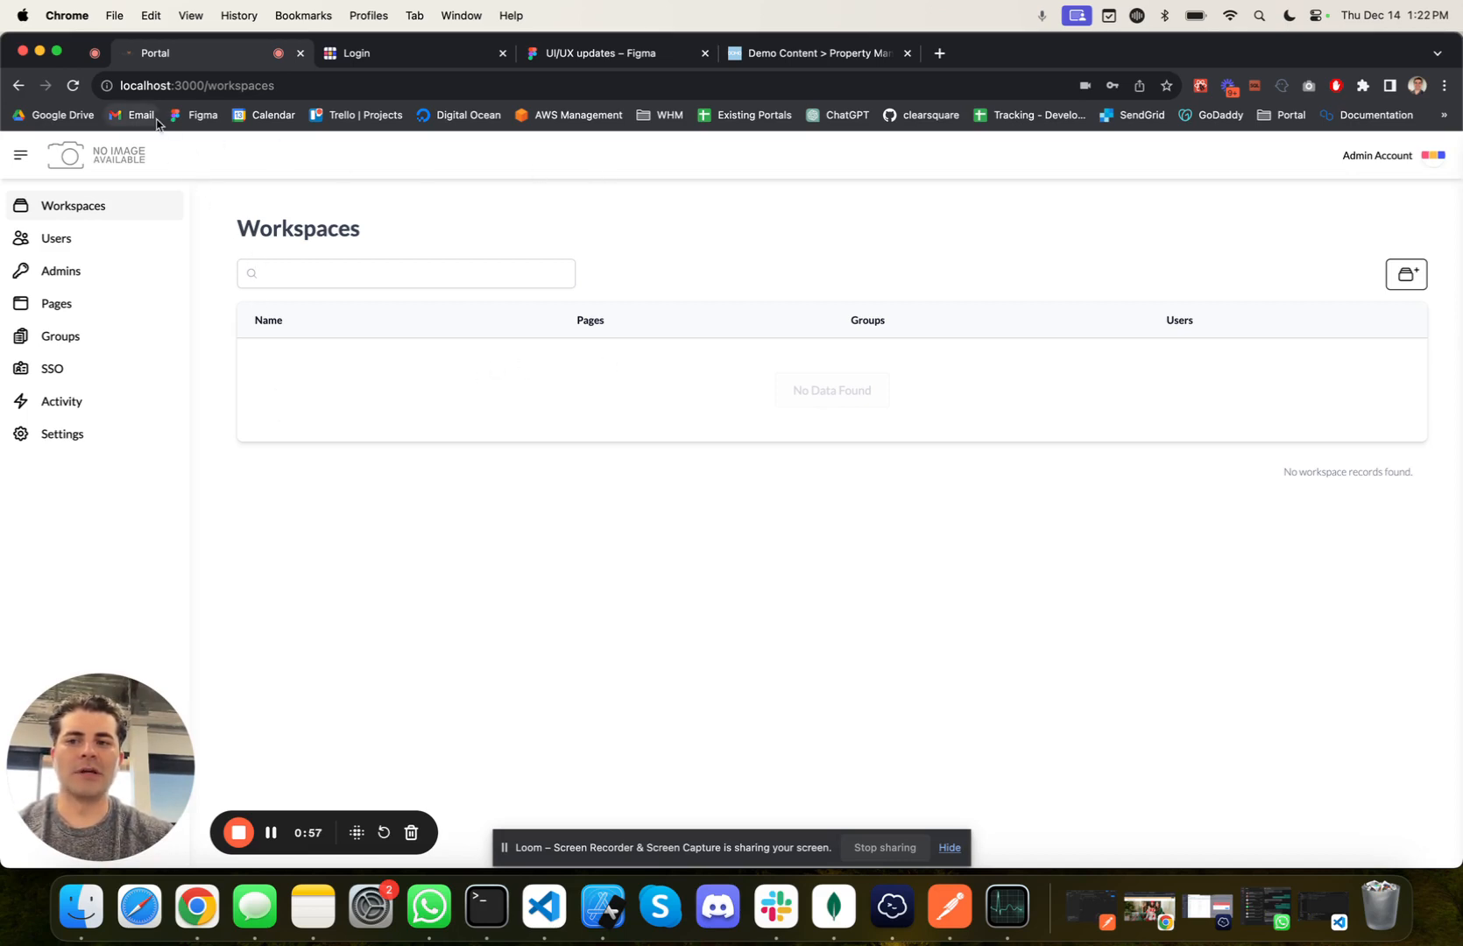
left_click(89, 440)
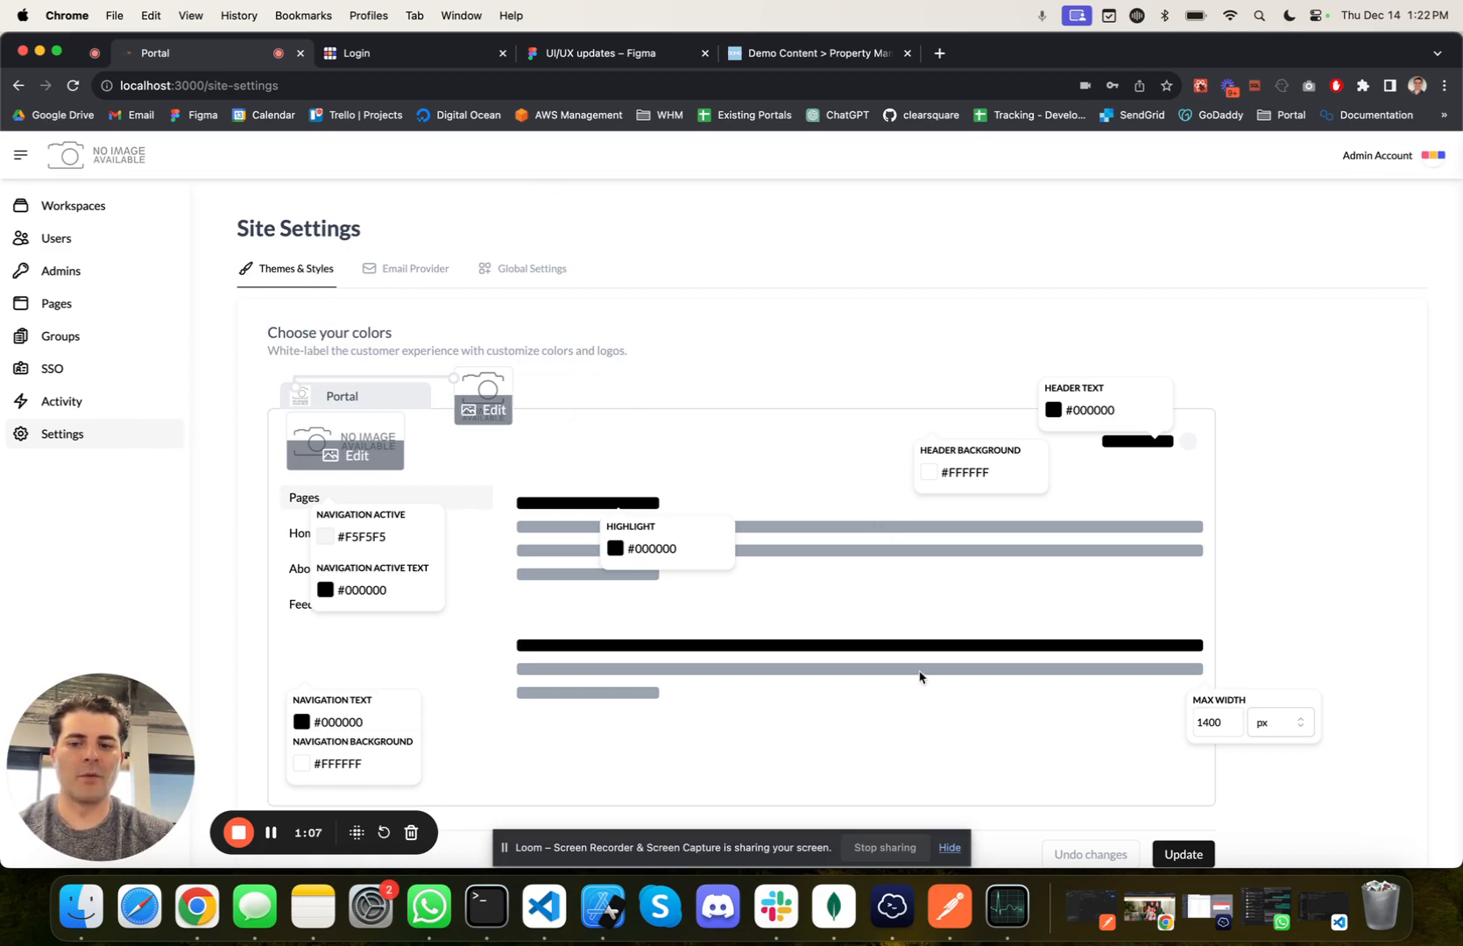
Step: Open clearsquare.co in a new browser tab and save the site's header logo image to the Downloads folder
left_click(939, 52)
type("cl")
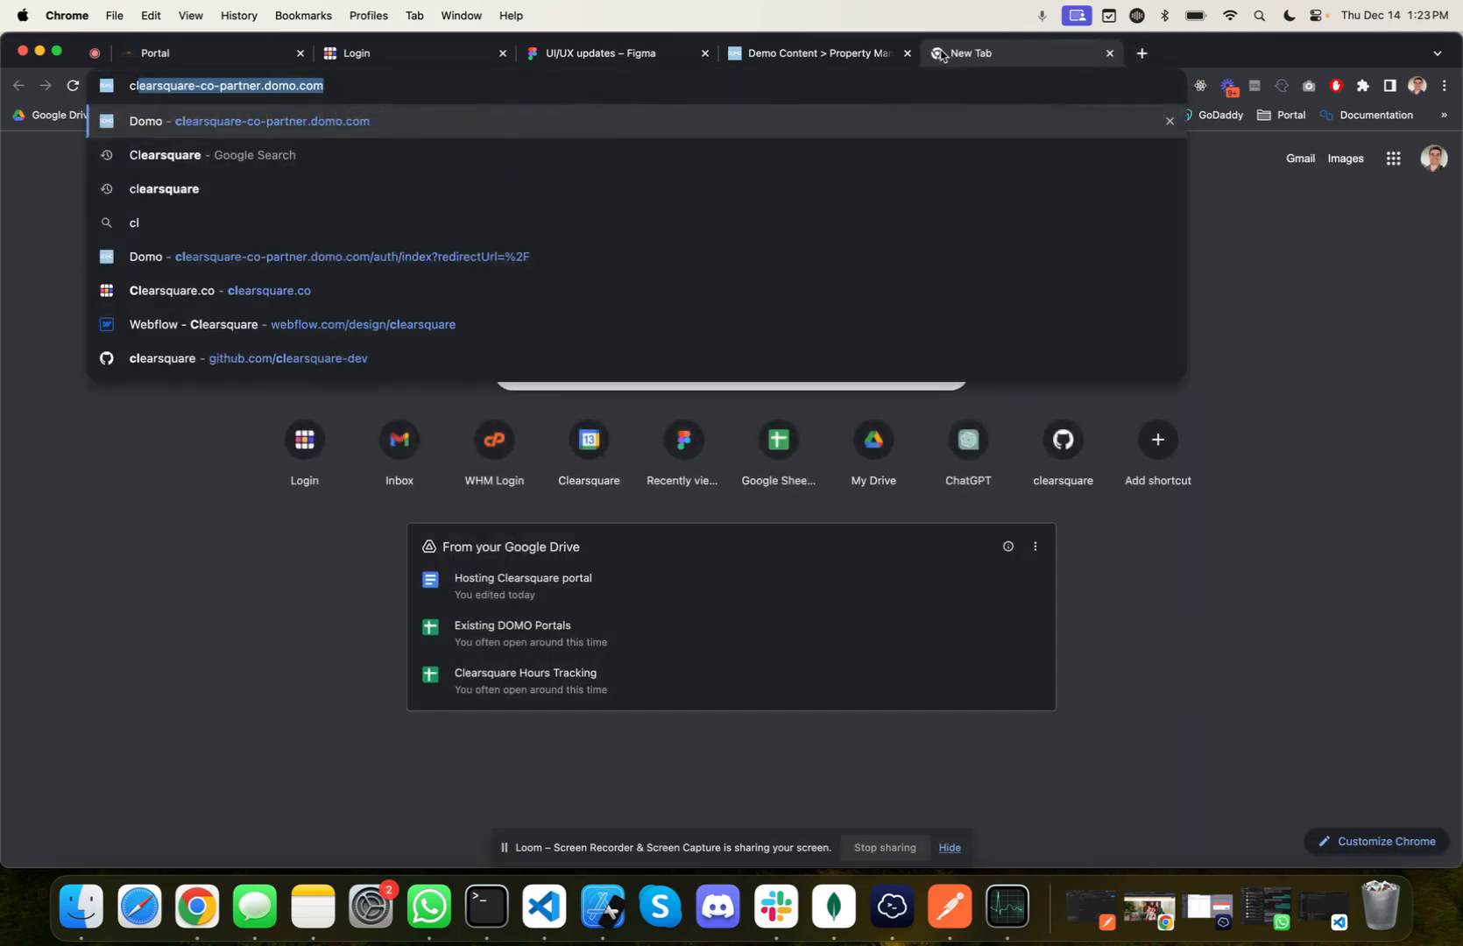
type("ears")
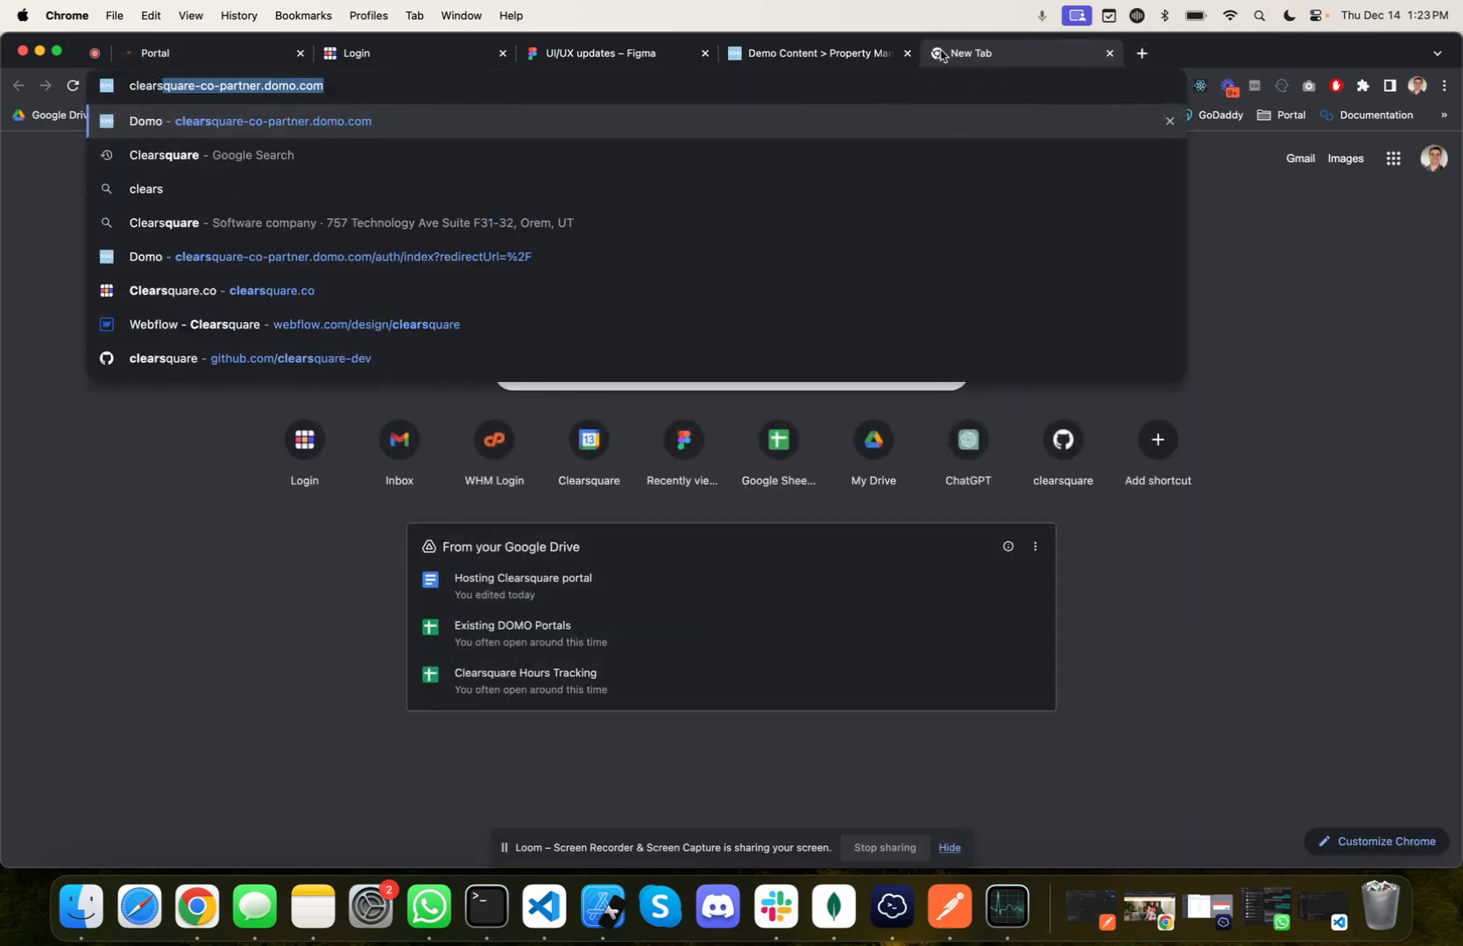
type("quare.co")
key("Return")
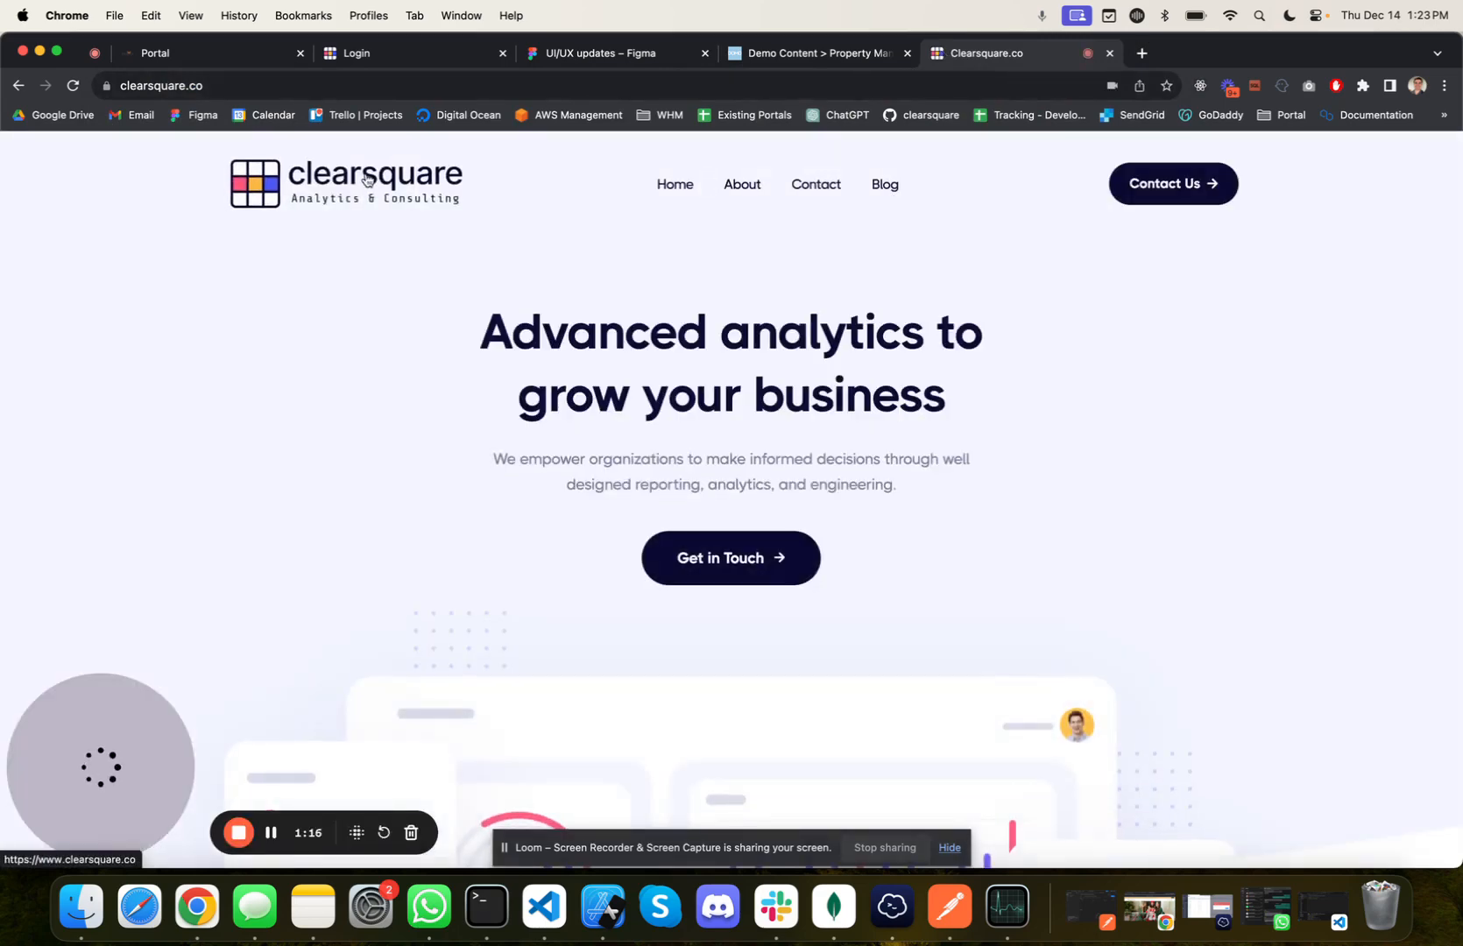
right_click(367, 180)
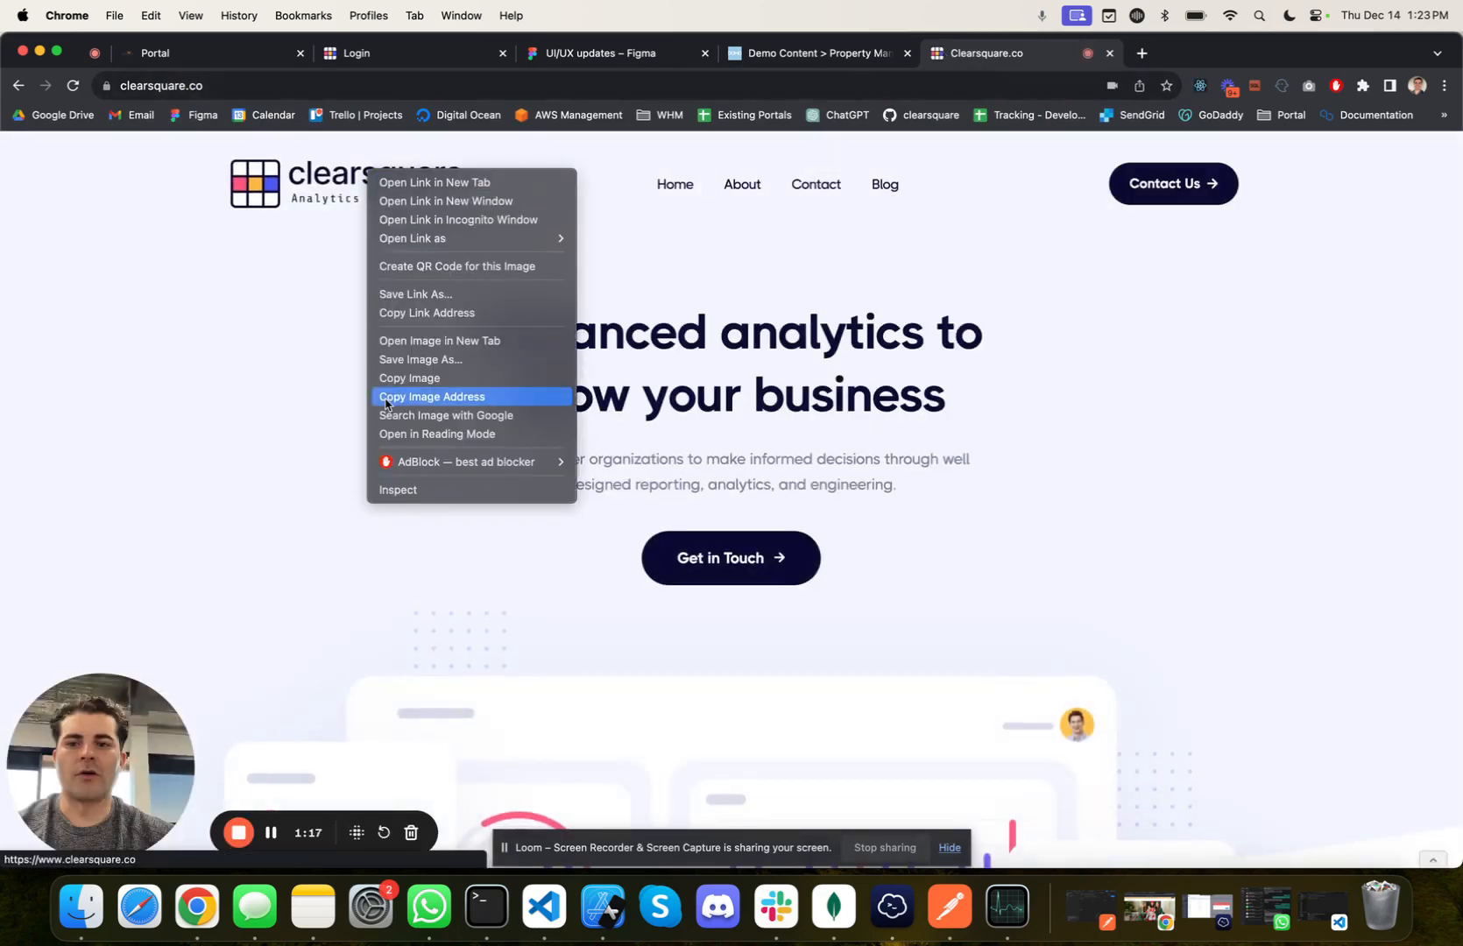
left_click(438, 360)
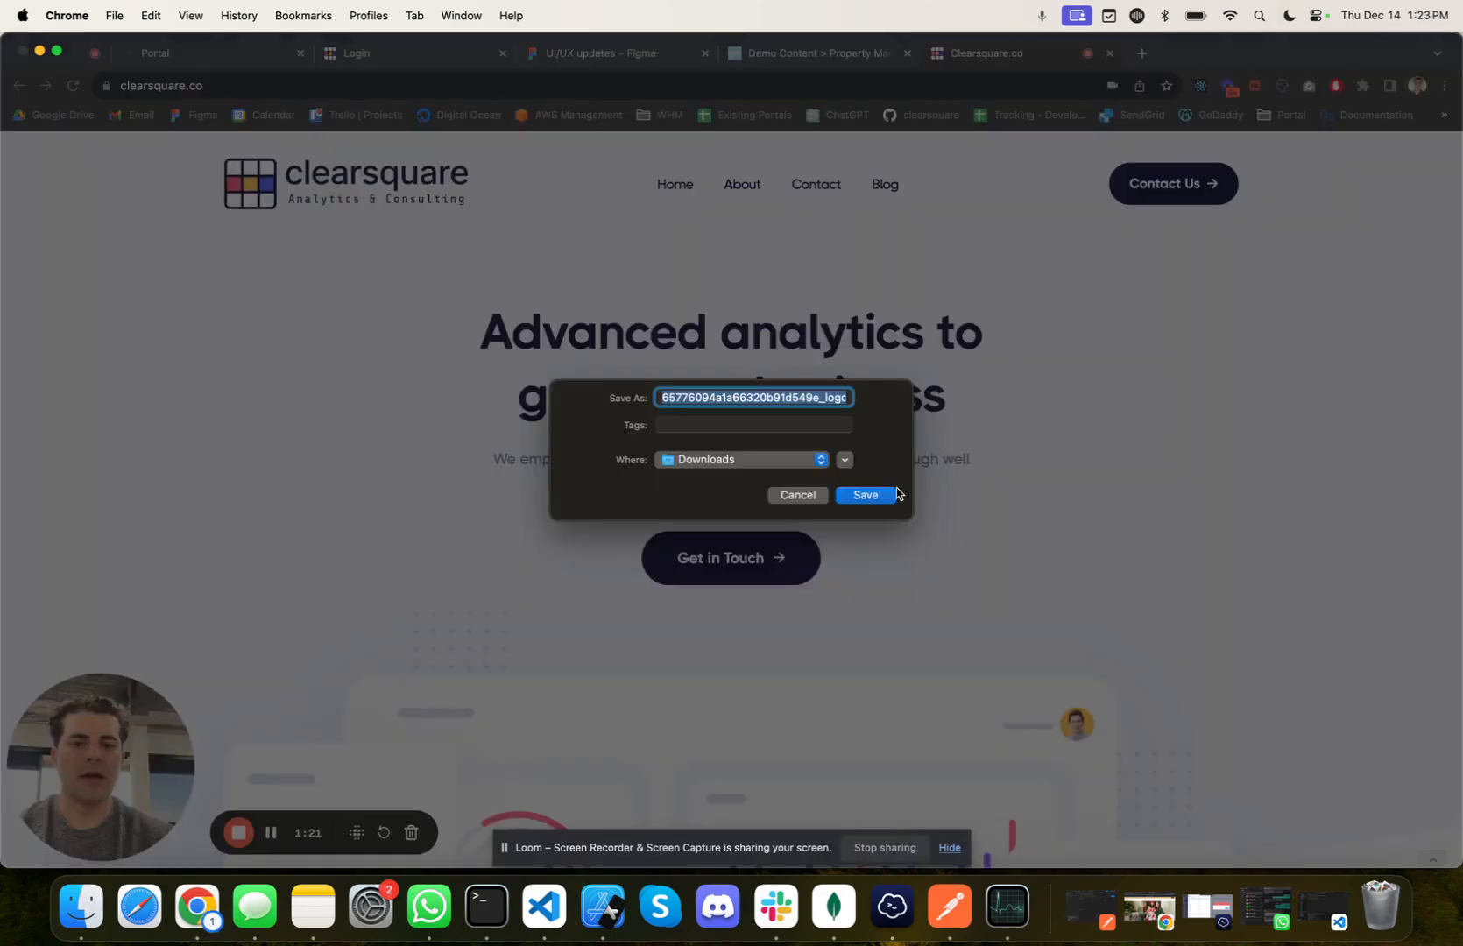
left_click(880, 496)
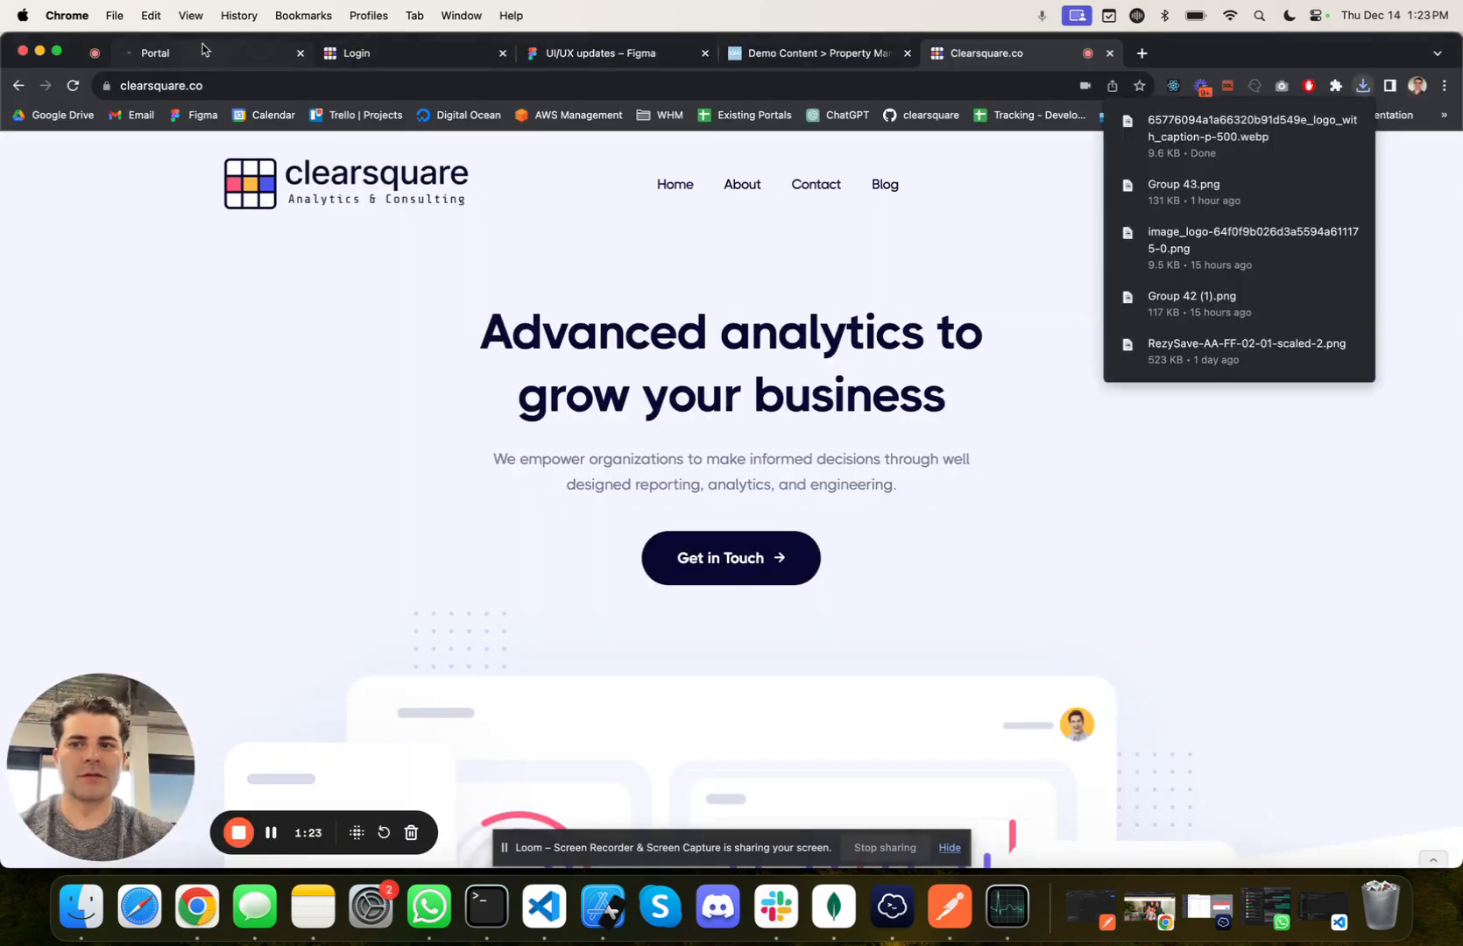
left_click(202, 45)
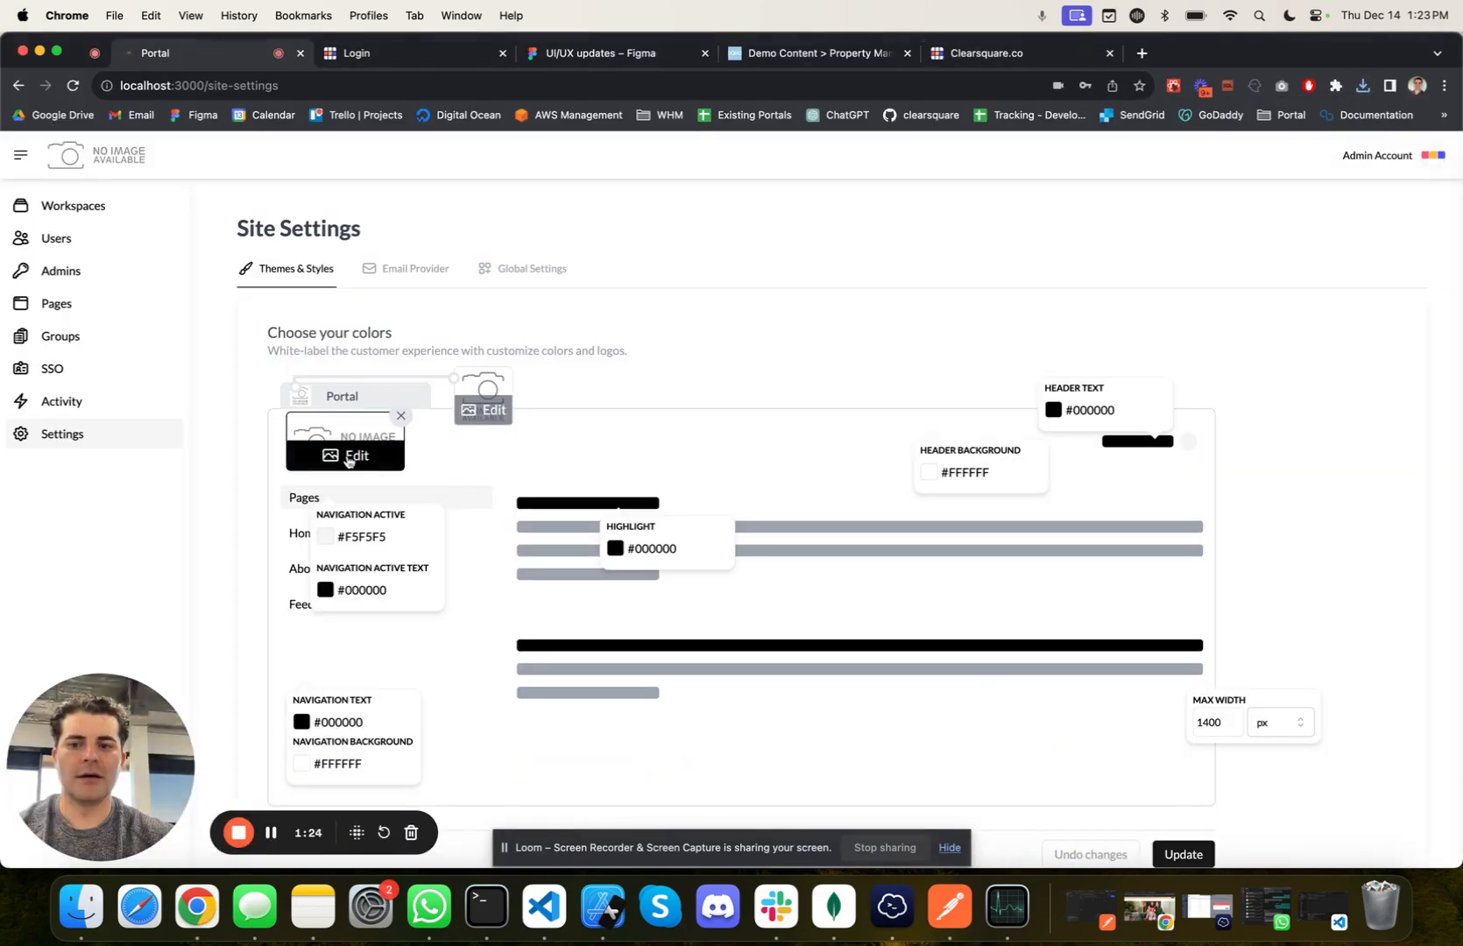
left_click(348, 459)
left_click(321, 204)
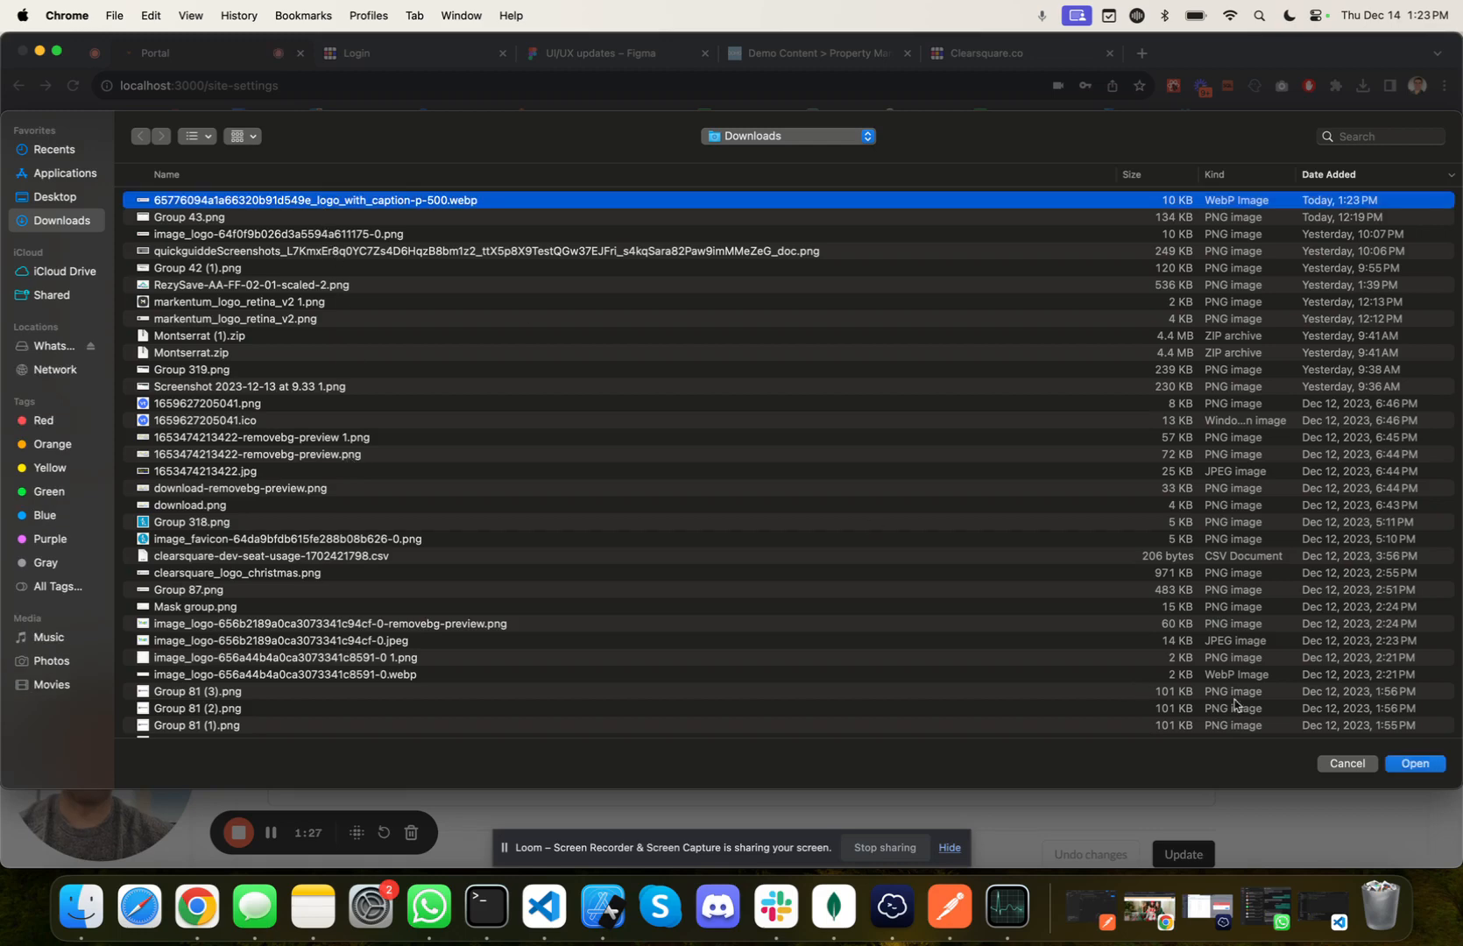
left_click(1346, 763)
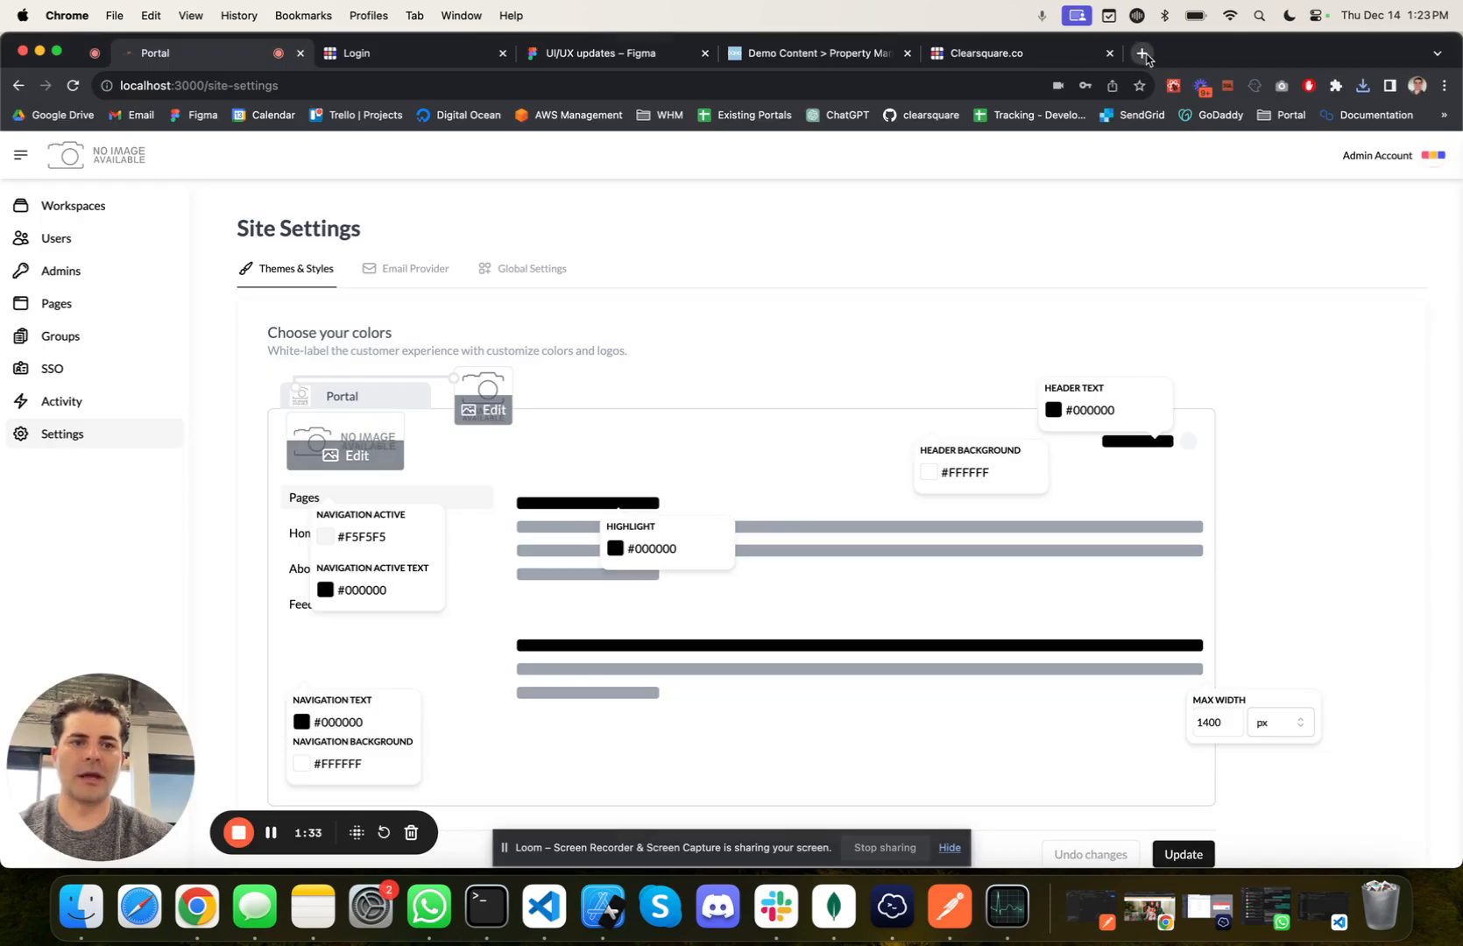
Step: Search the web for "webp to png" in a new browser tab and open CloudConvert's WEBP to PNG converter
left_click(1143, 54)
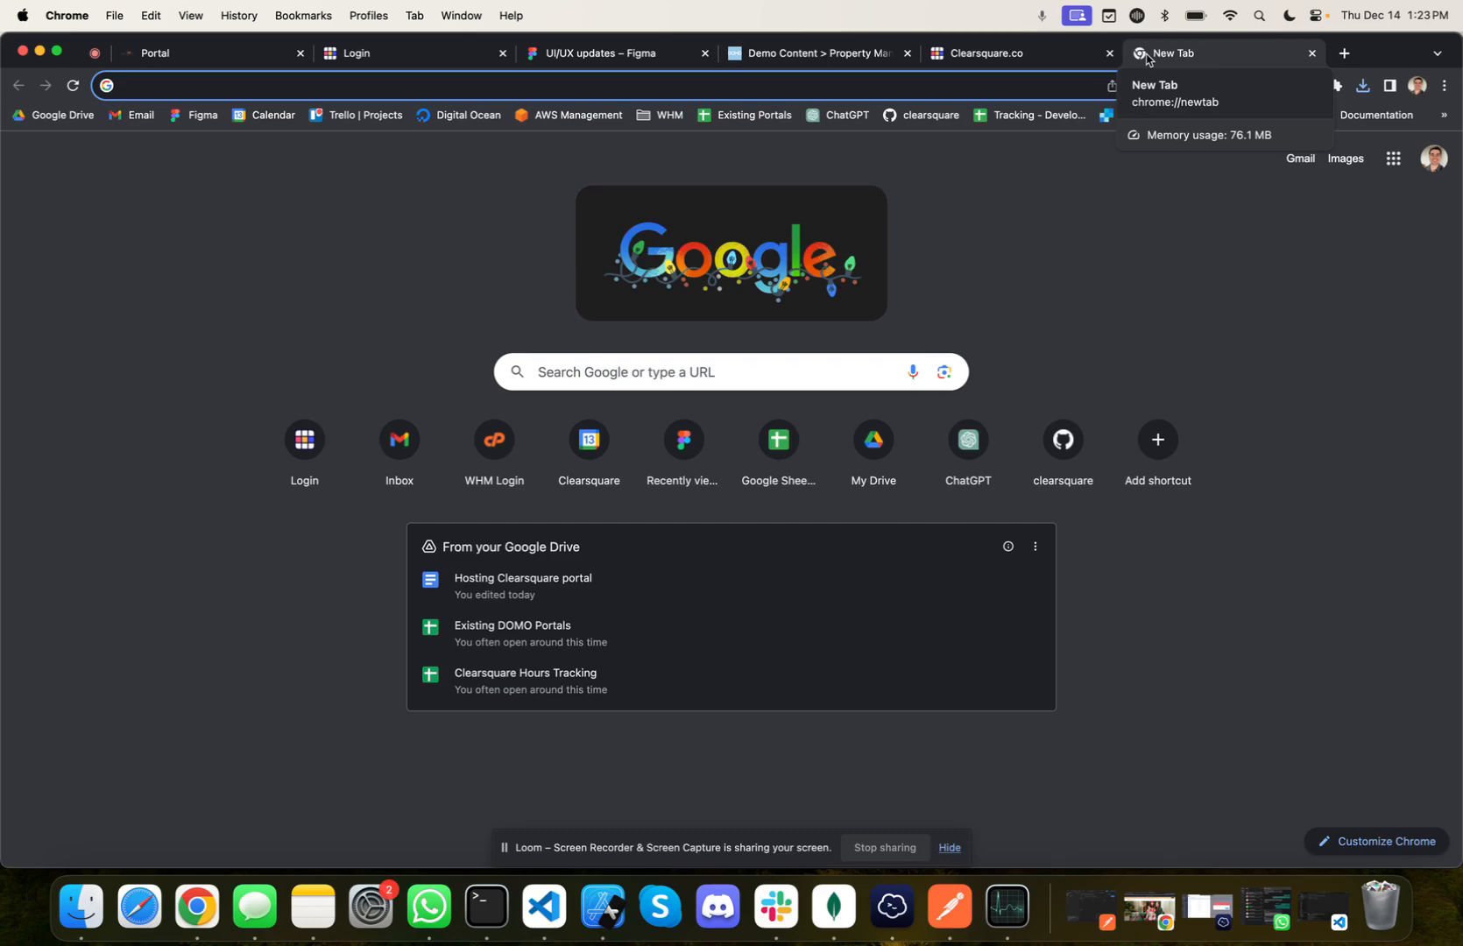
type("we")
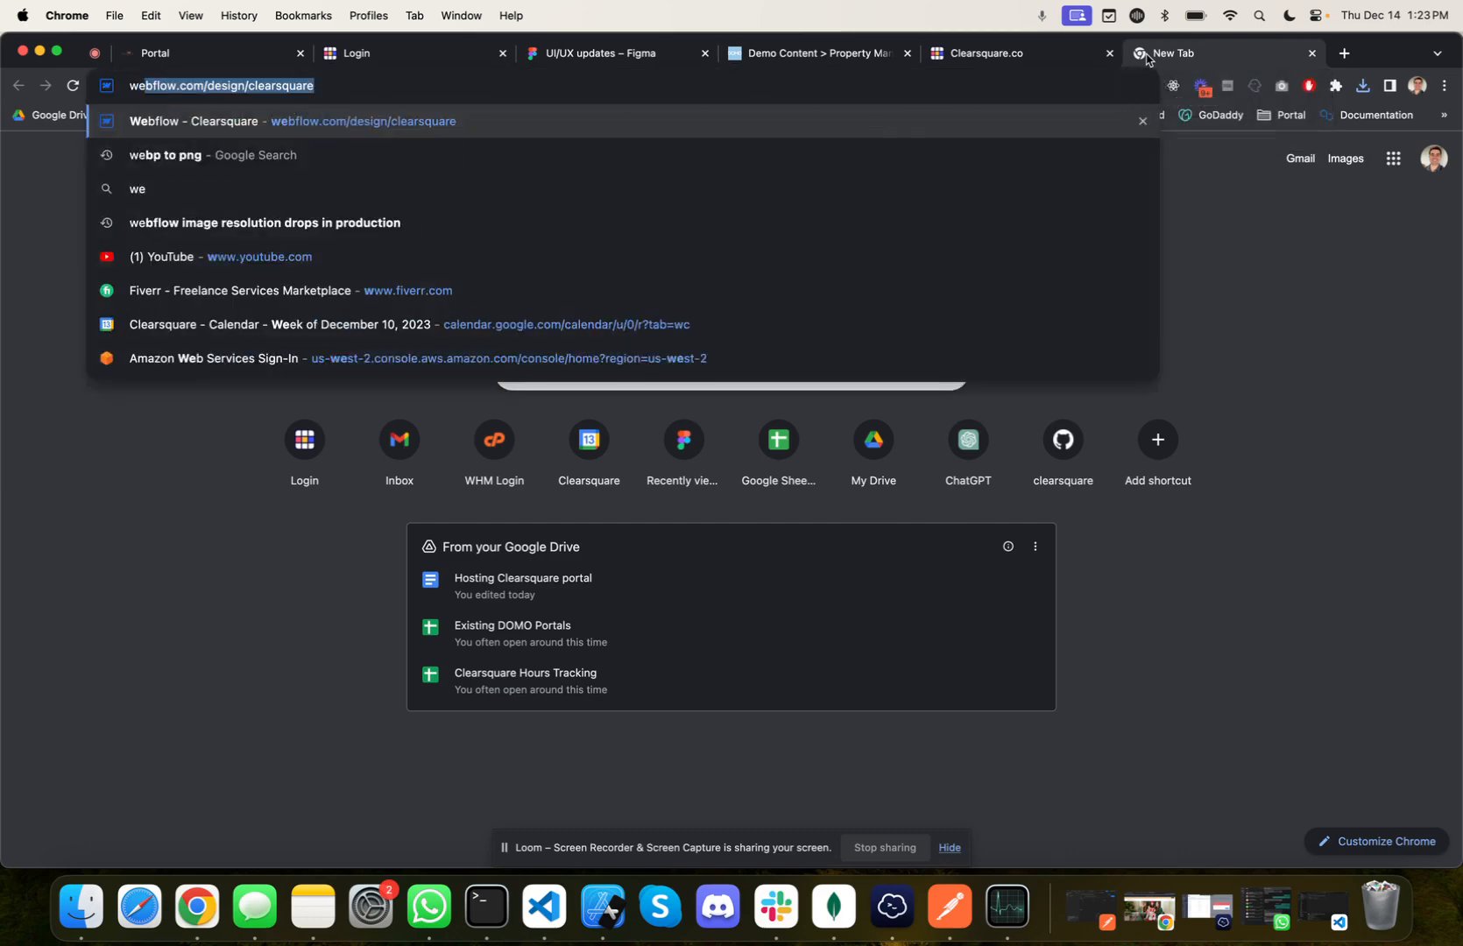
key("BackSpace")
type("bp")
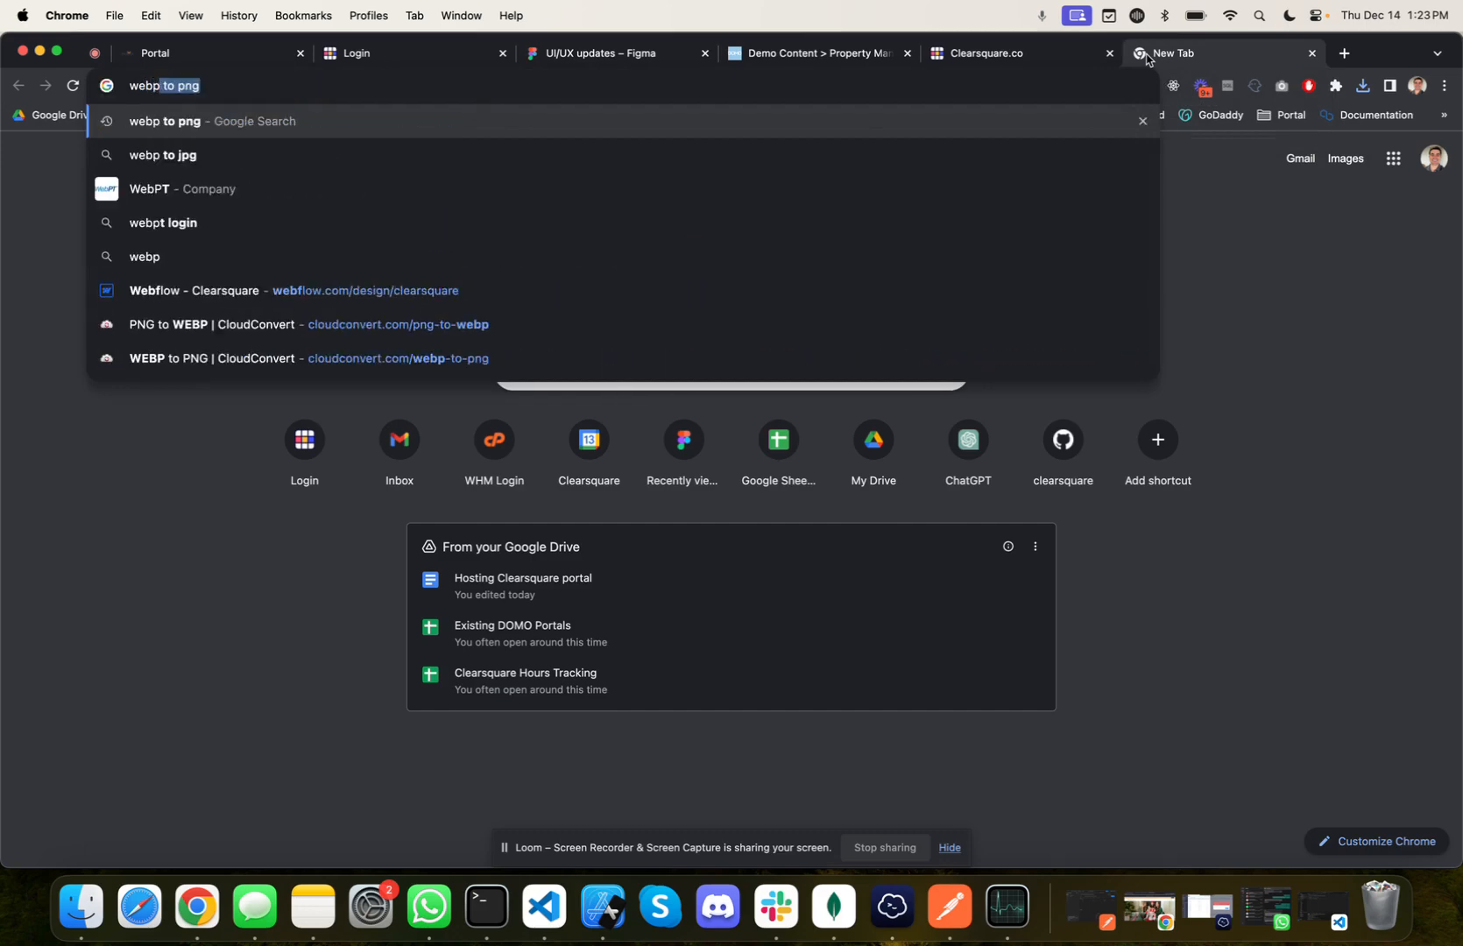
key("Return")
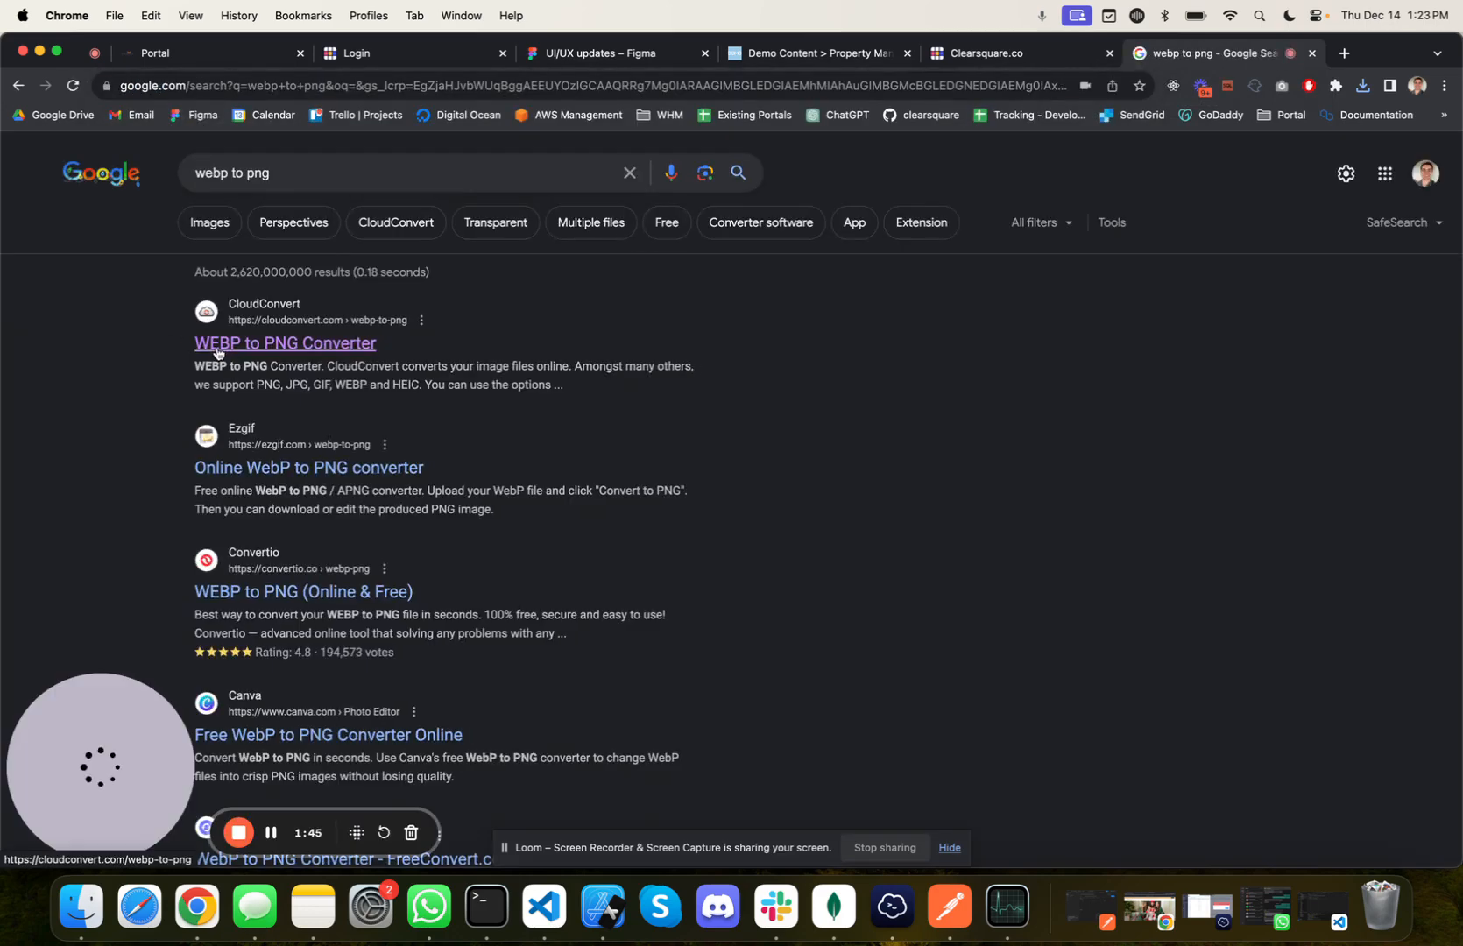
left_click(217, 352)
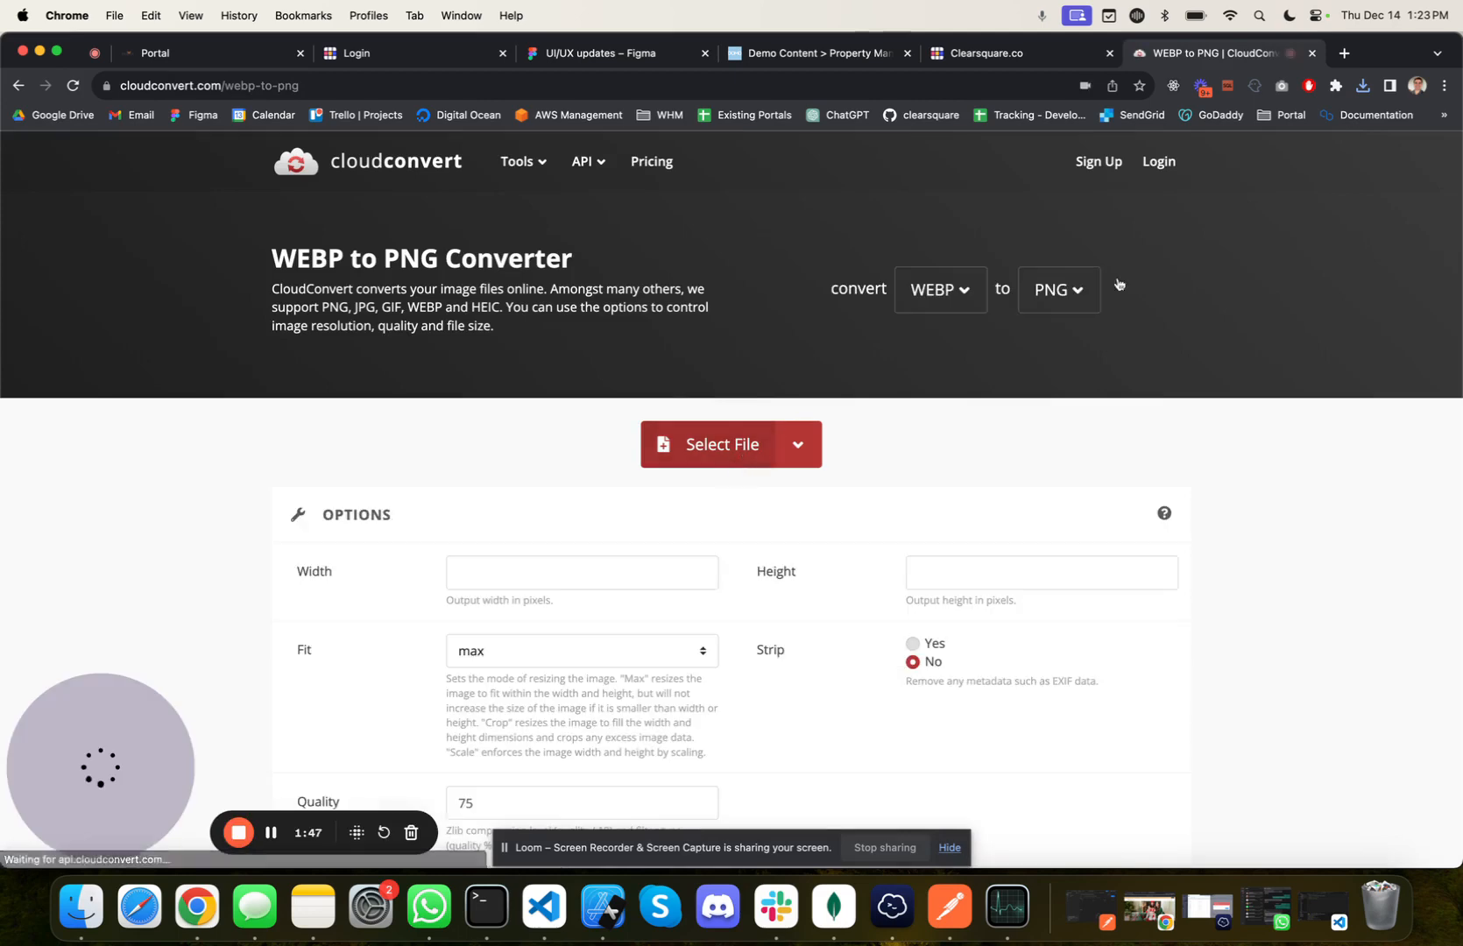
Step: Convert the downloaded WebP logo to PNG in CloudConvert and download the converted file
left_click(1362, 85)
left_click_drag(1270, 171, 783, 431)
left_click(1148, 522)
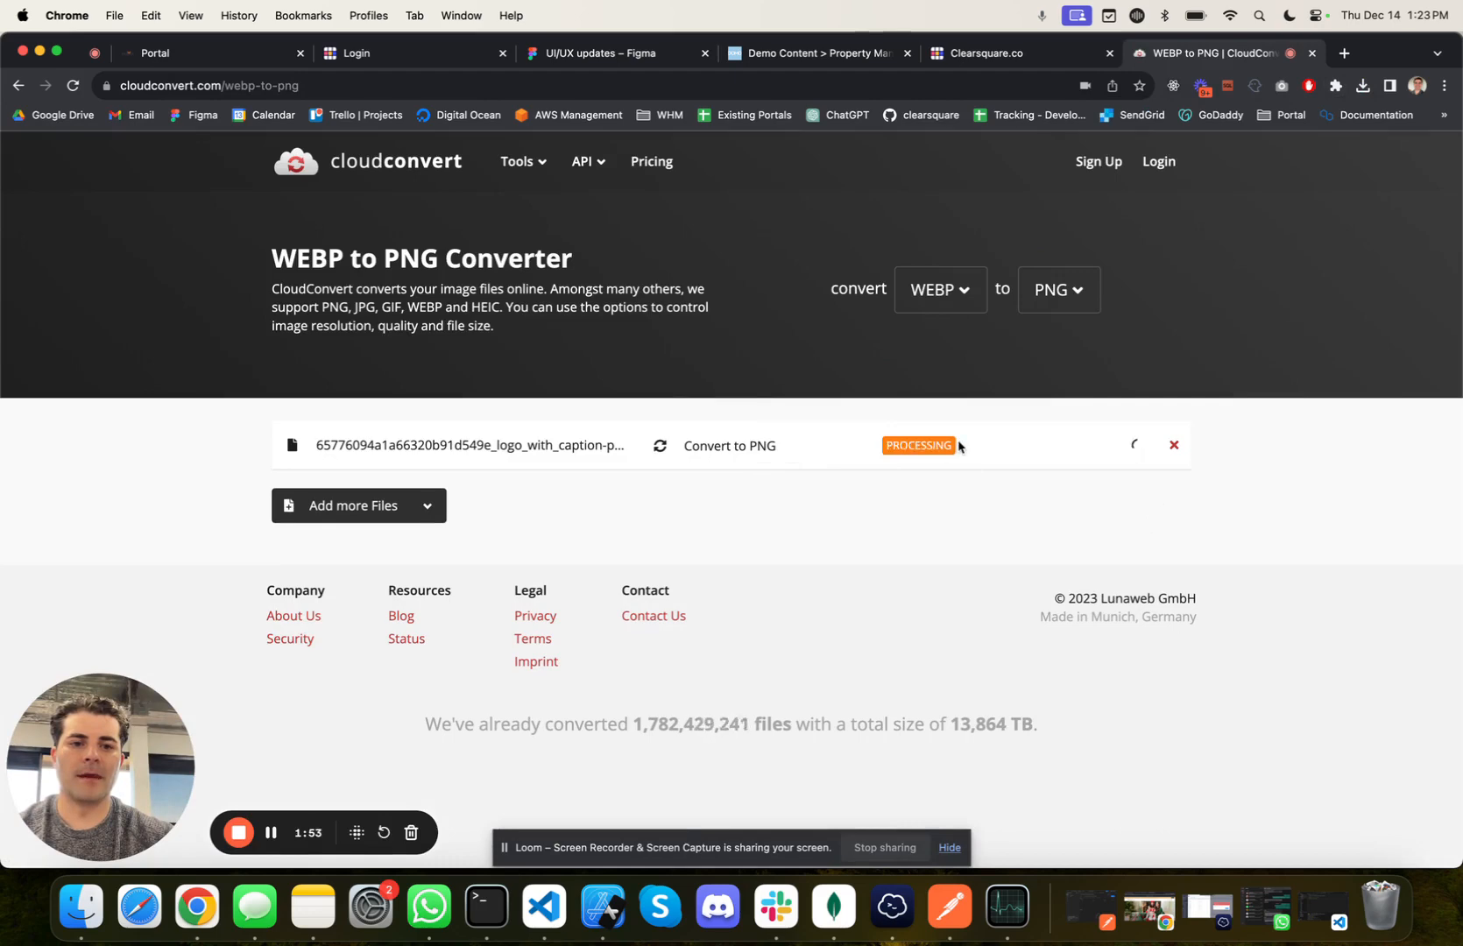
left_click(994, 447)
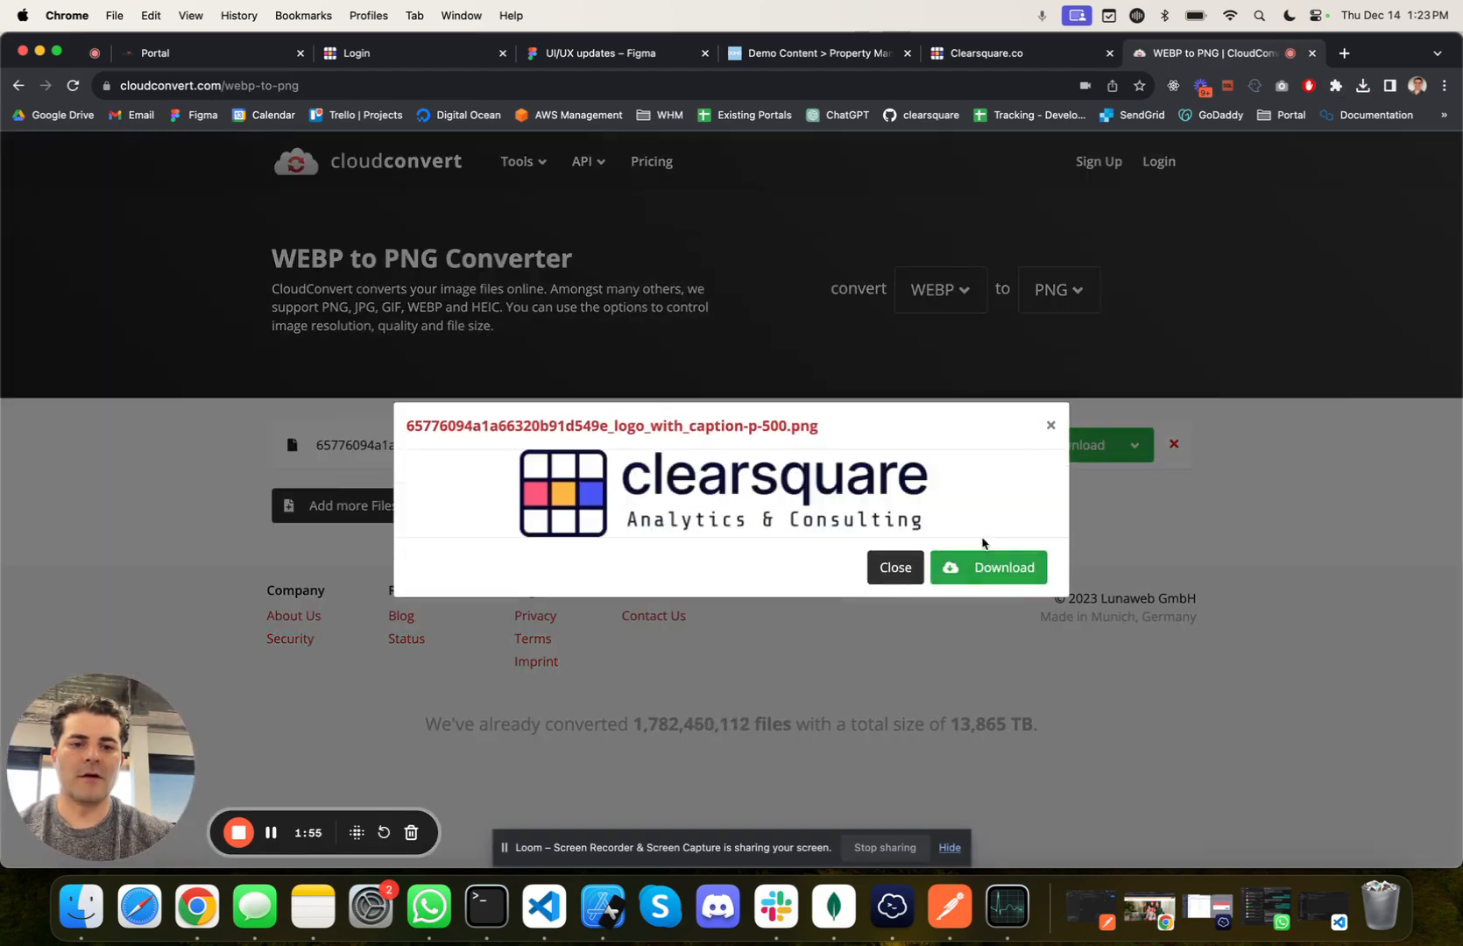
left_click(984, 566)
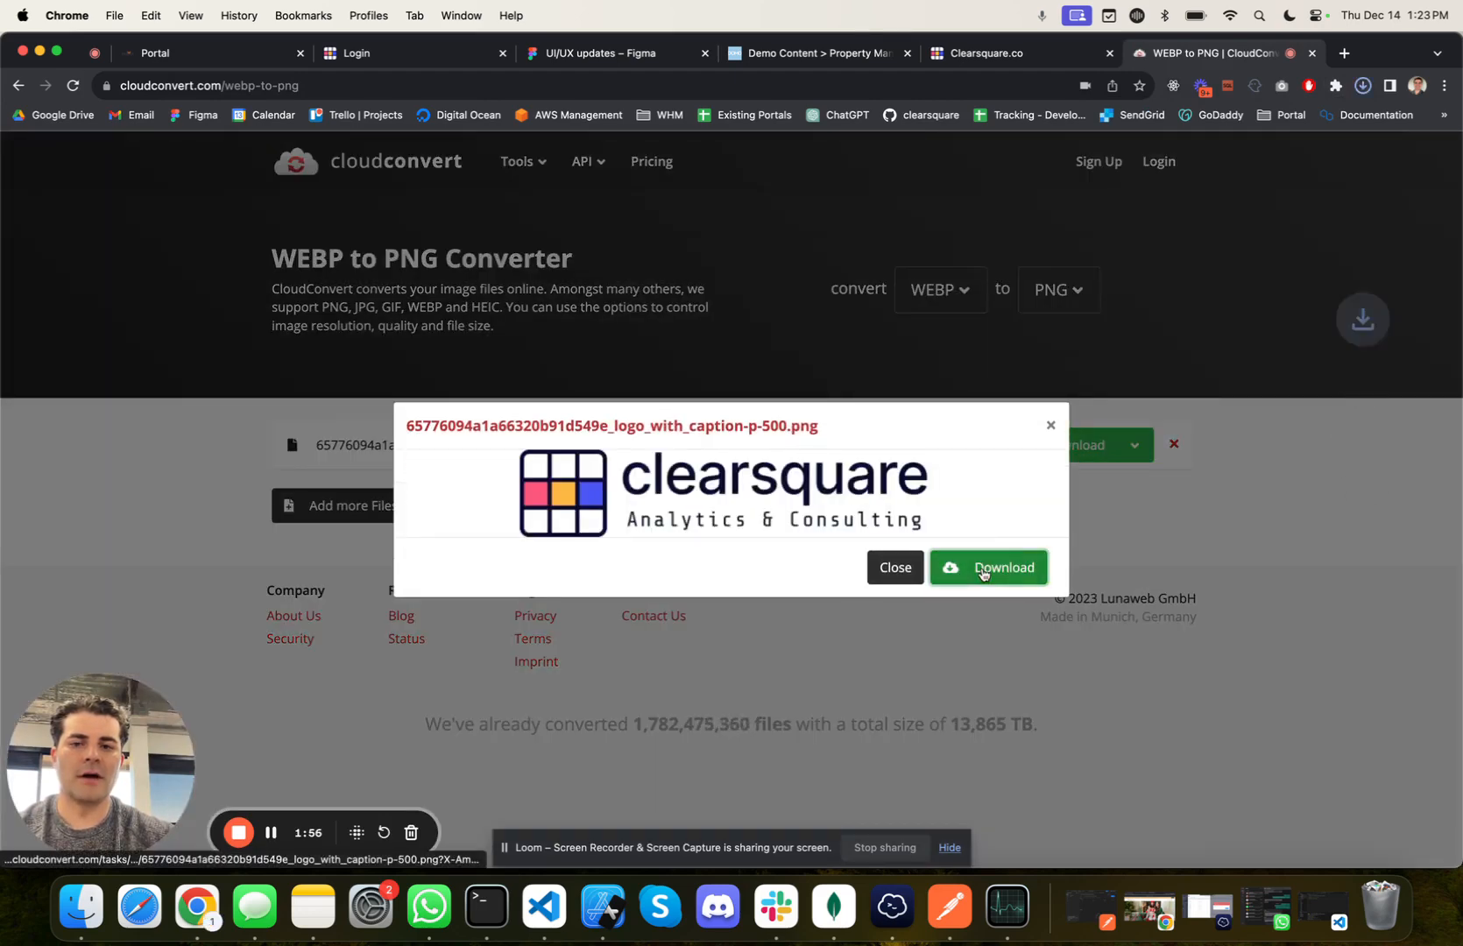
Step: Return to the portal's site settings, upload 65776094a1a66320b91d549e_logo_with_caption-p-500.png as the header logo, and save the settings
left_click(224, 56)
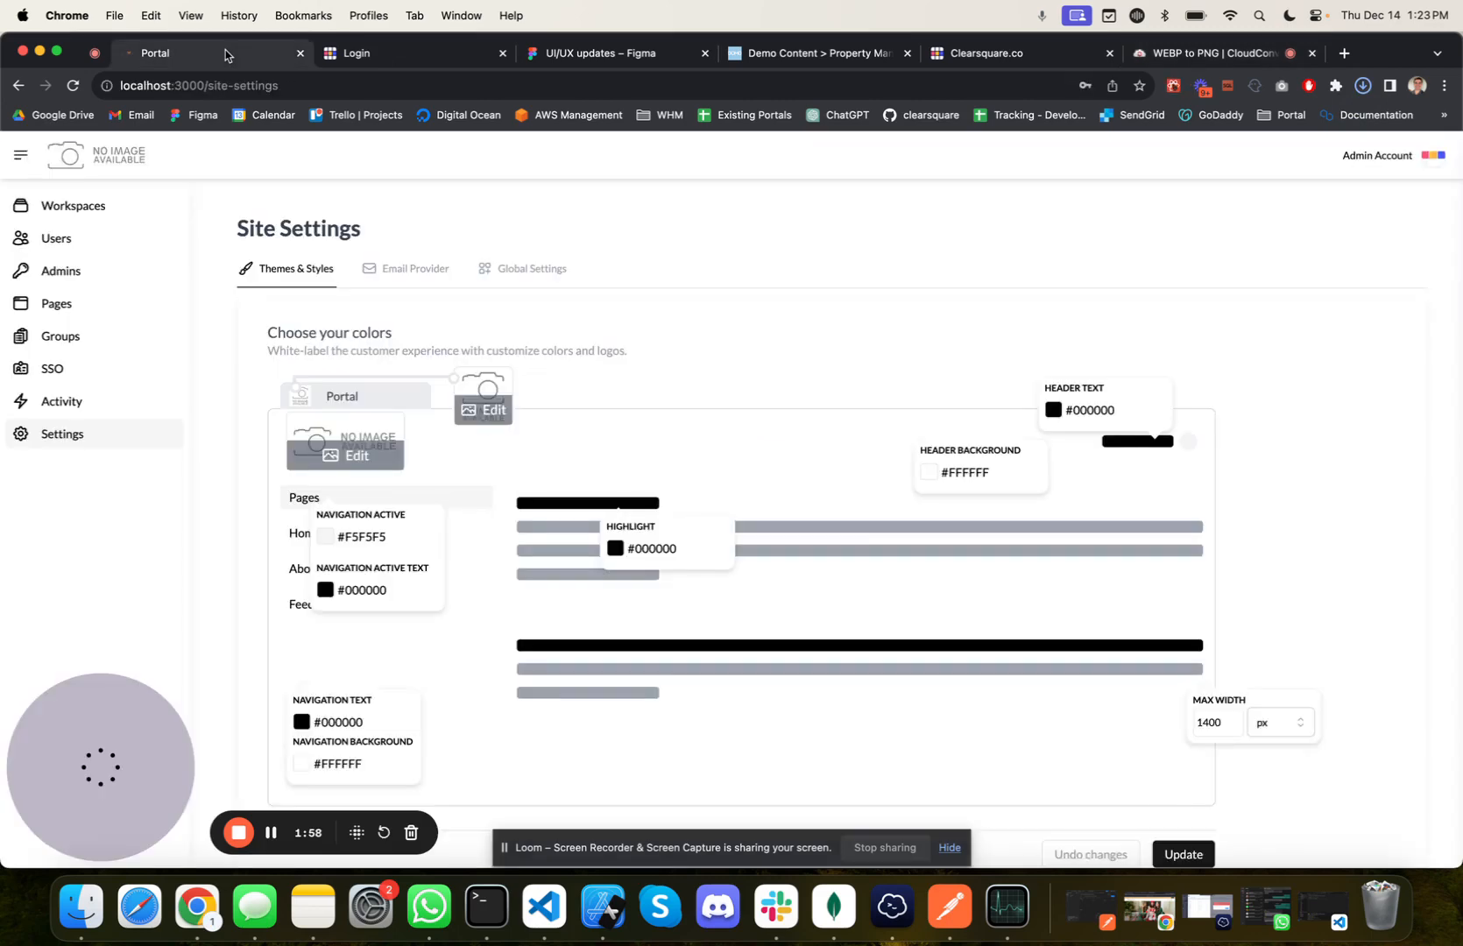
left_click(349, 454)
left_click(337, 201)
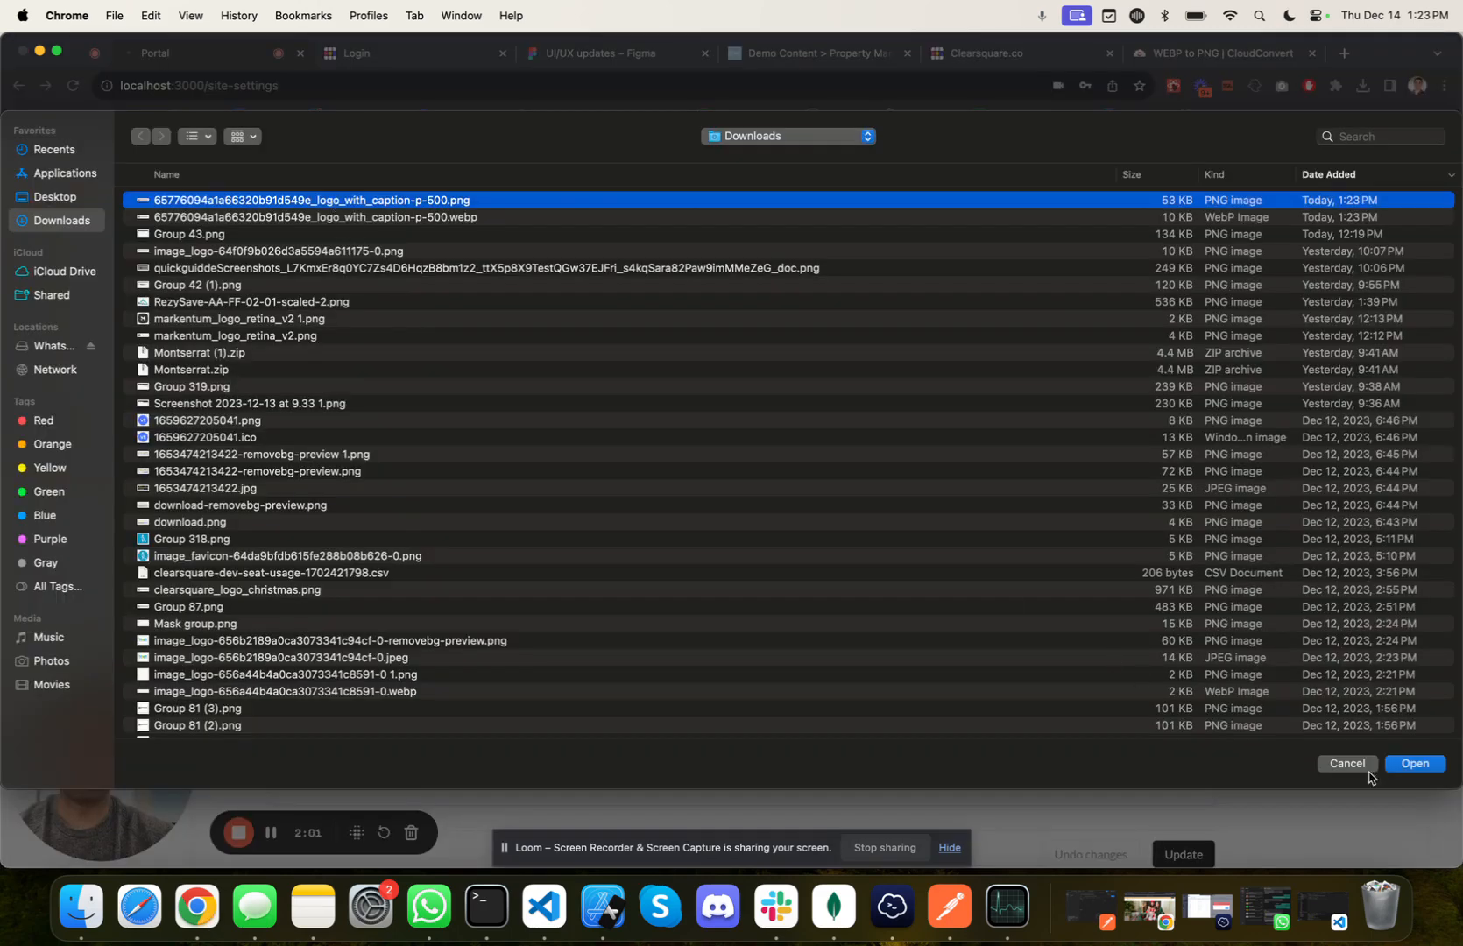
left_click(1417, 765)
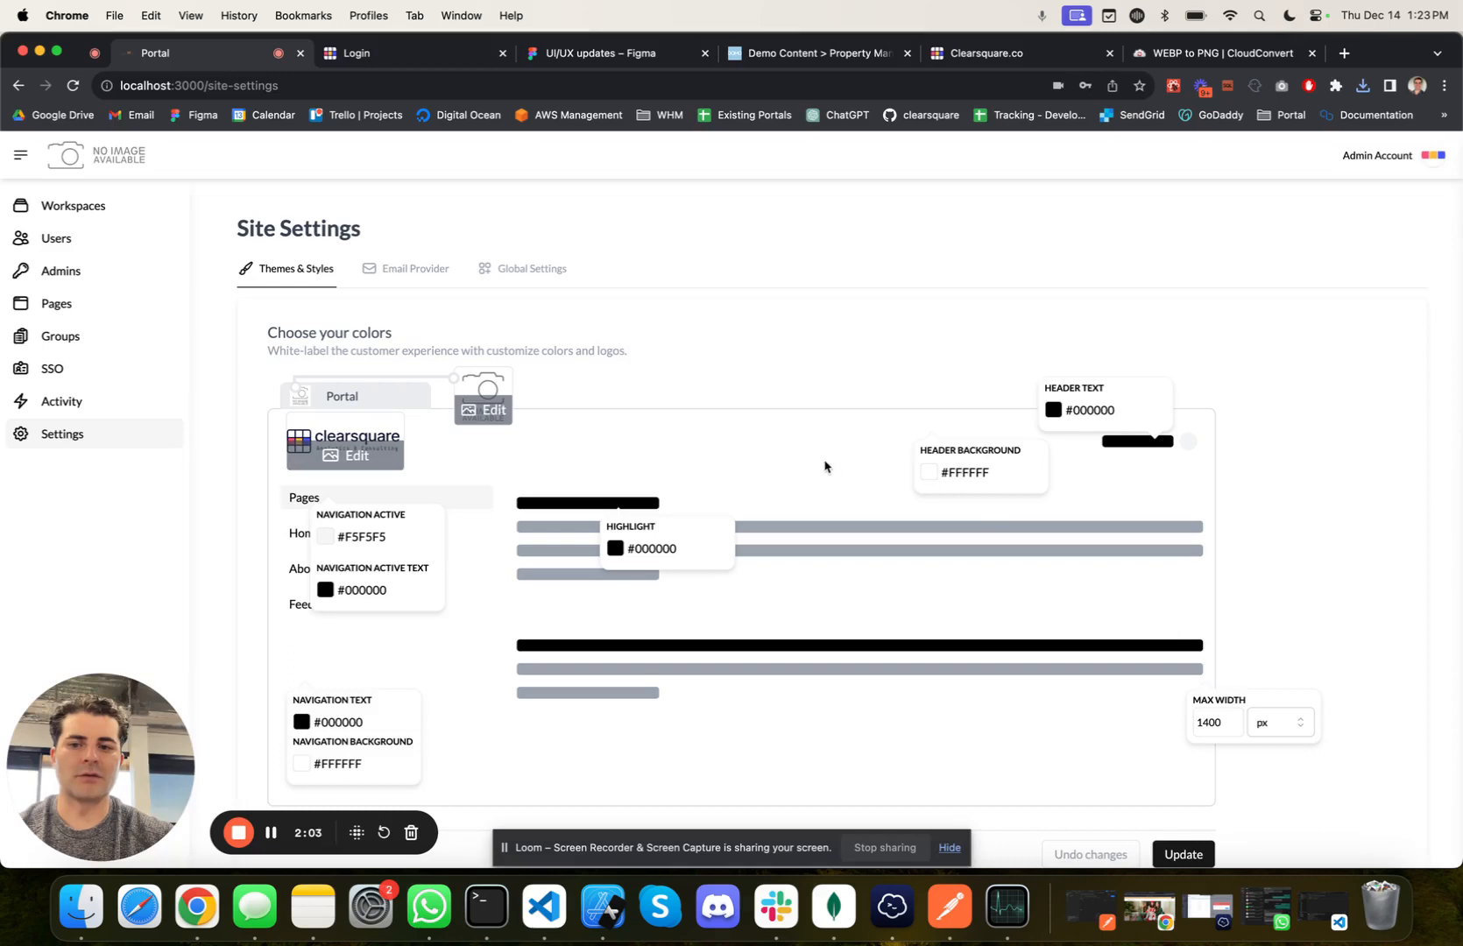
scroll(825, 466, "down", 2)
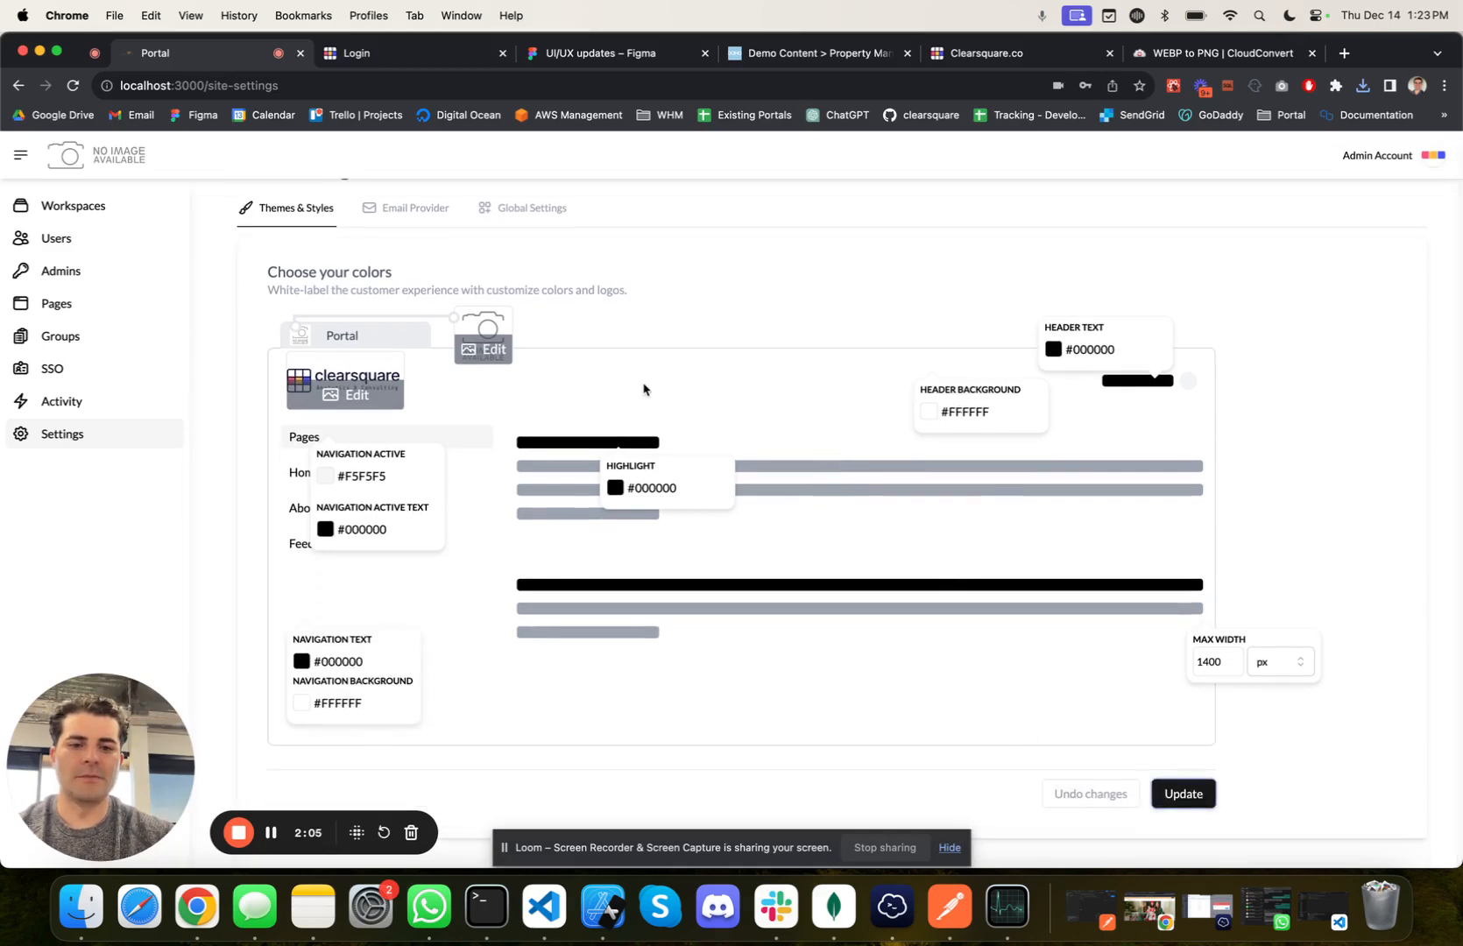
scroll(644, 389, "up", 2)
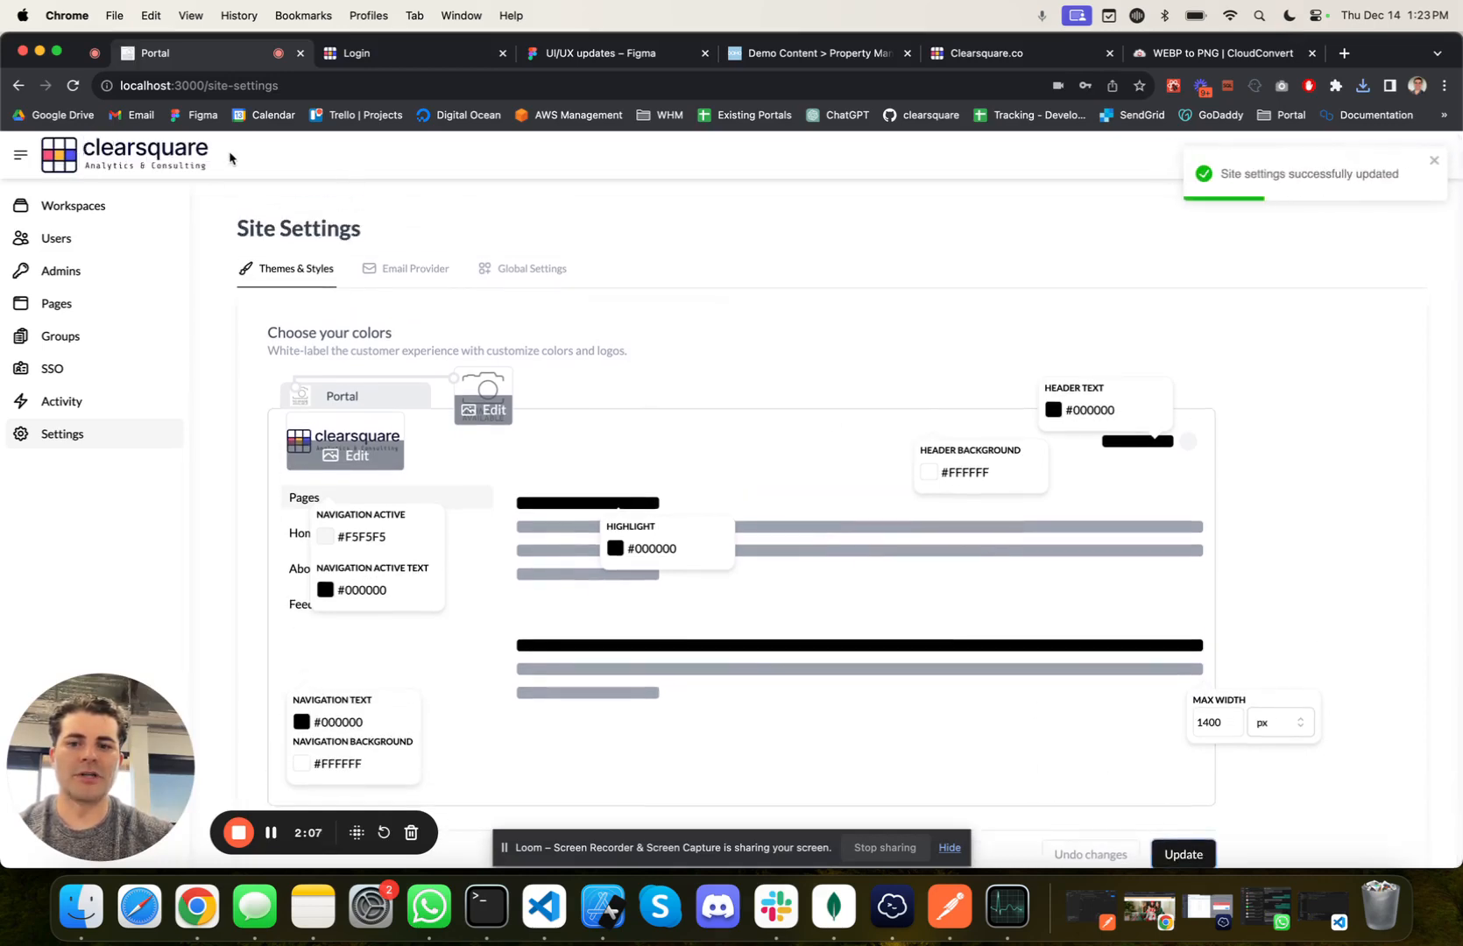
Step: Upload 65776094a1a66320b91d549e_logo_with_caption-p-500.png as the browser tab icon and save the site settings
left_click(485, 412)
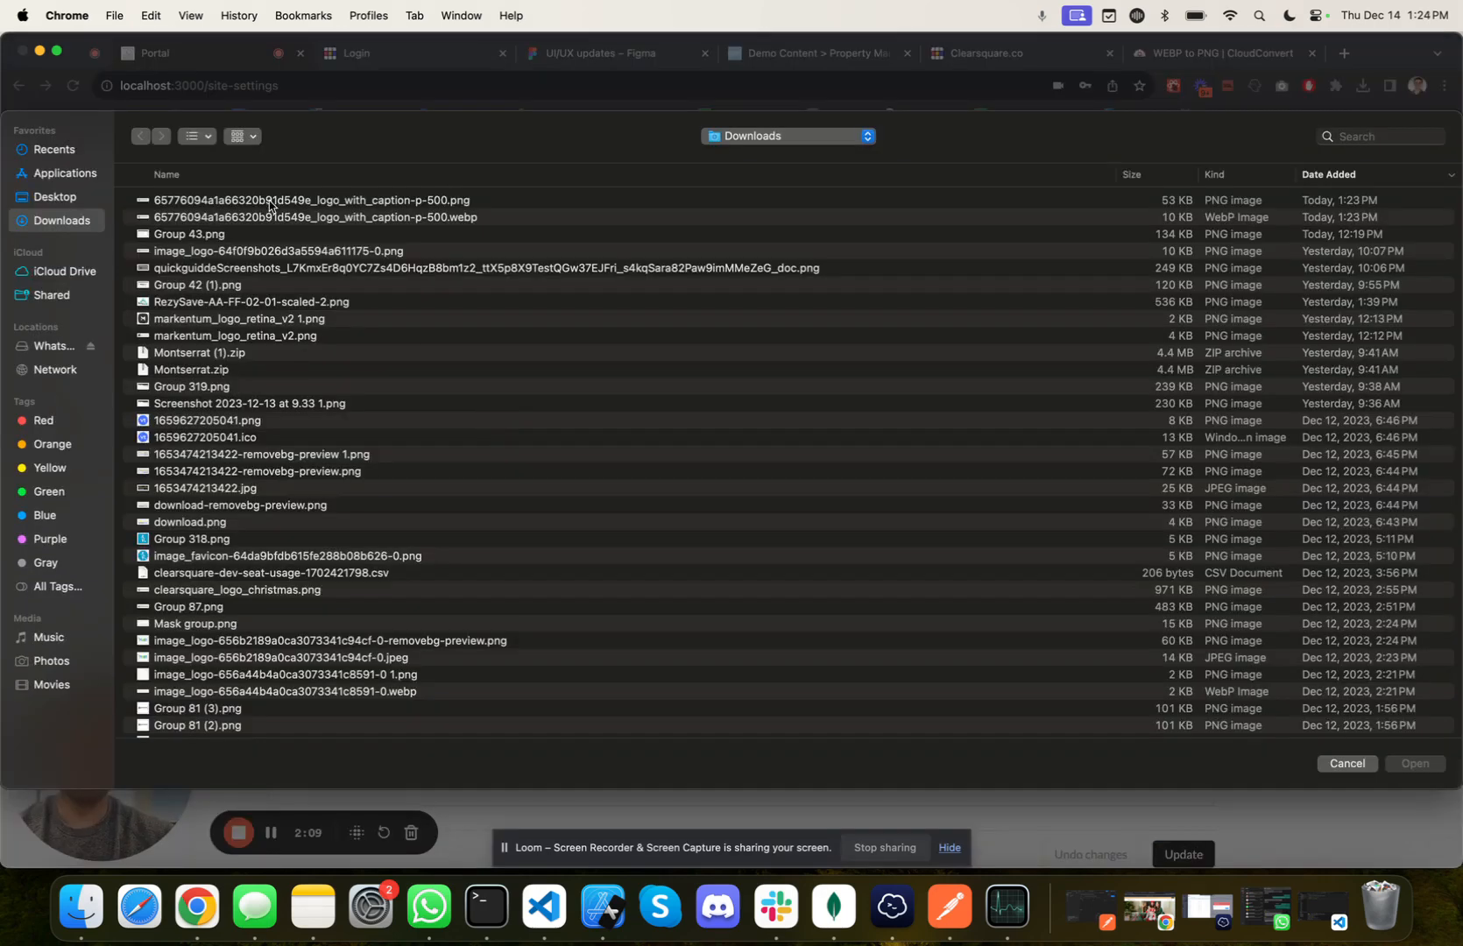
left_click(271, 200)
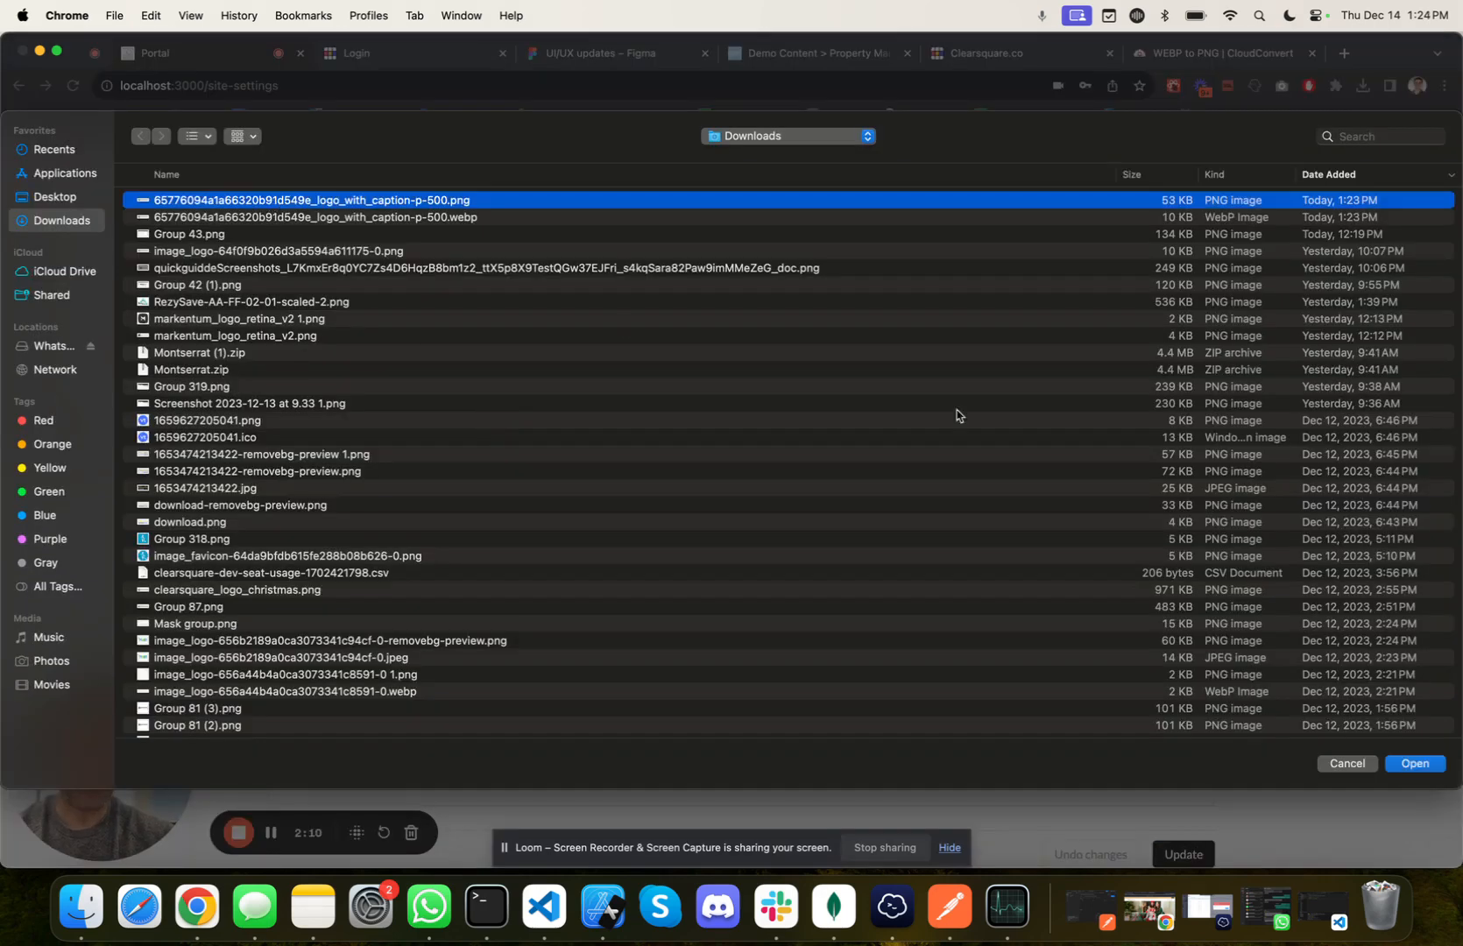
left_click(1418, 766)
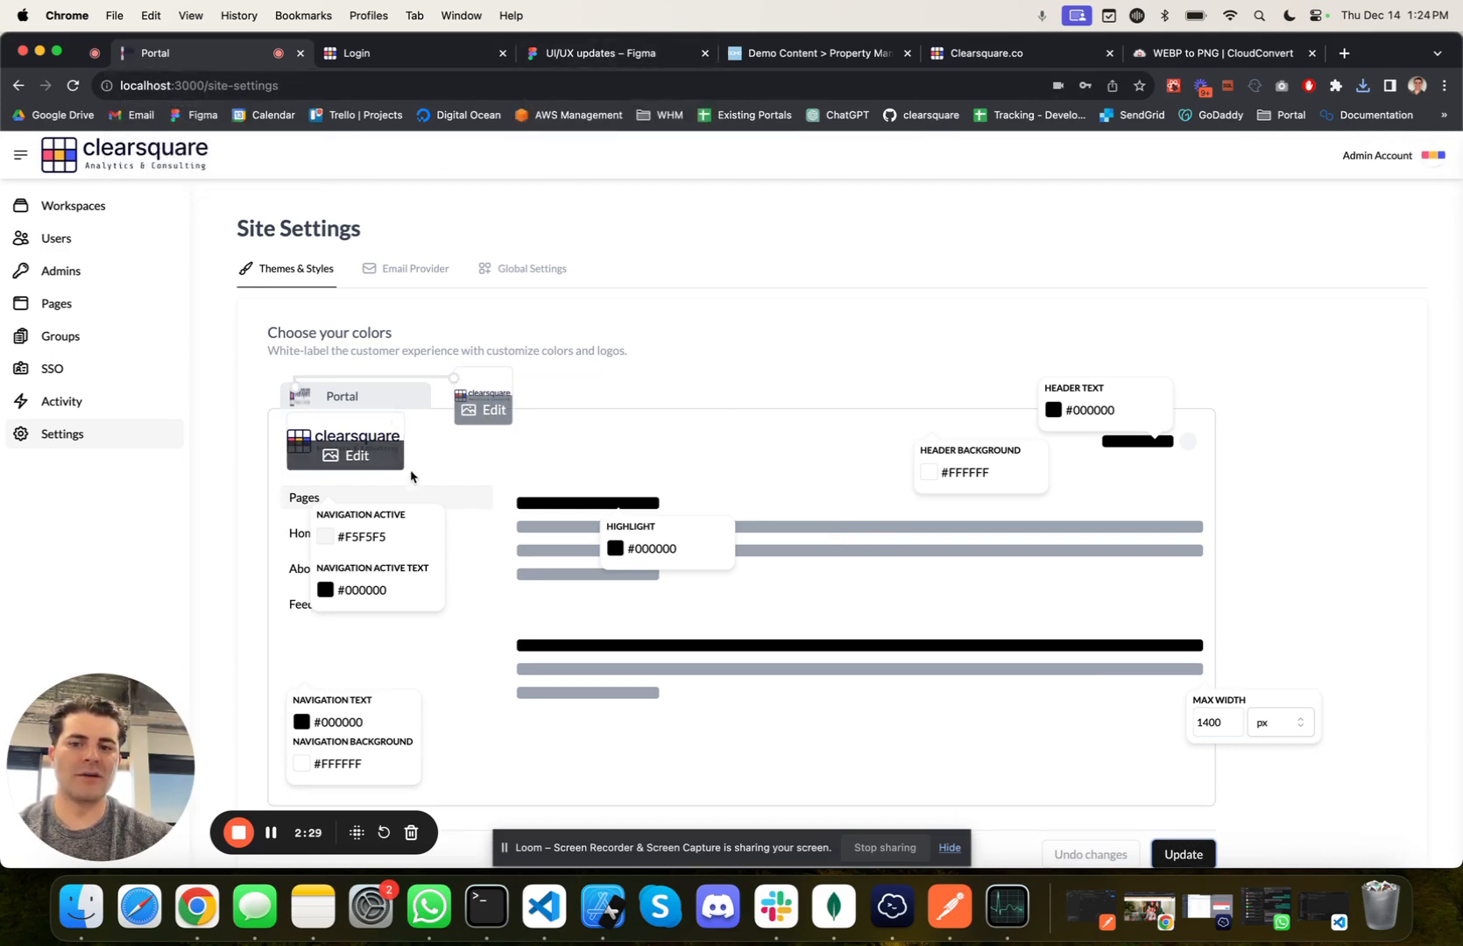
Step: Switch to the UI/UX updates file in Figma and place the downloaded logo image on an empty canvas area
left_click(565, 56)
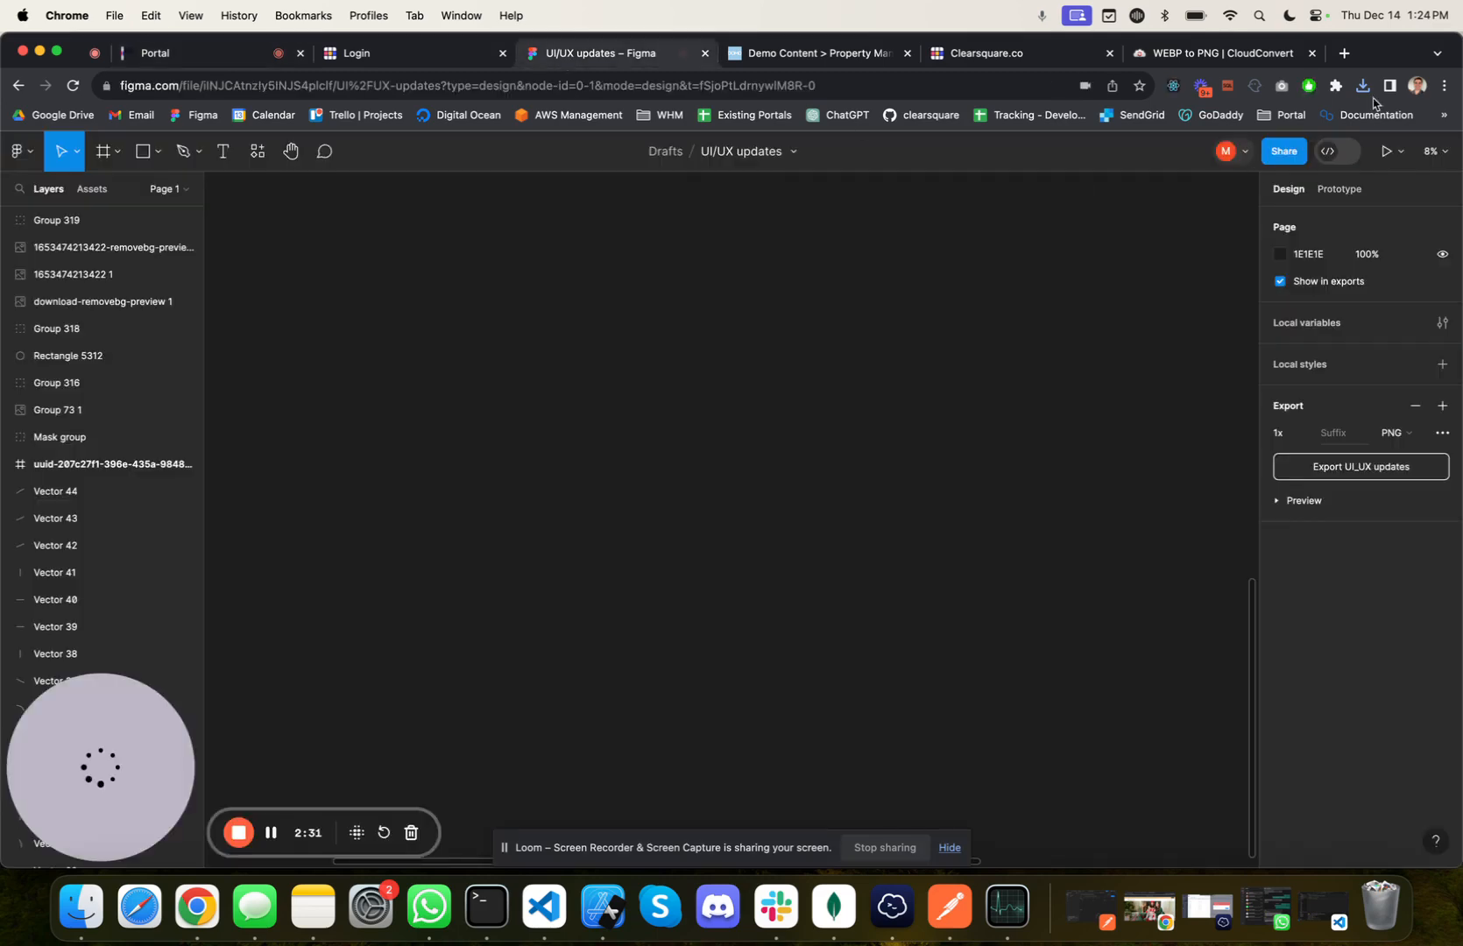
left_click(1362, 85)
left_click_drag(1227, 166, 611, 457)
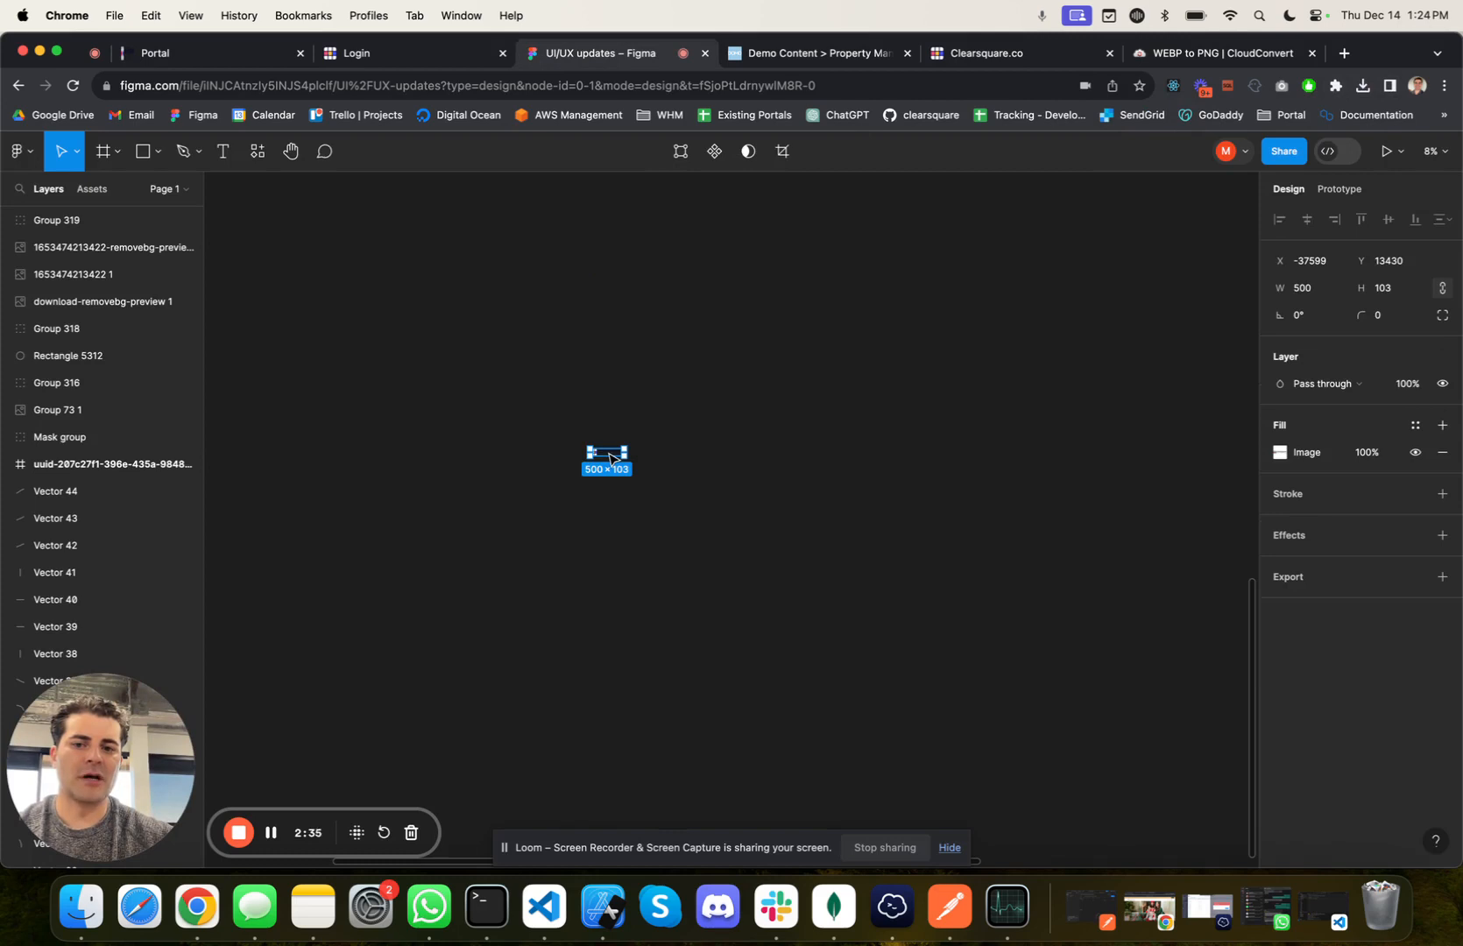
key("shift+2")
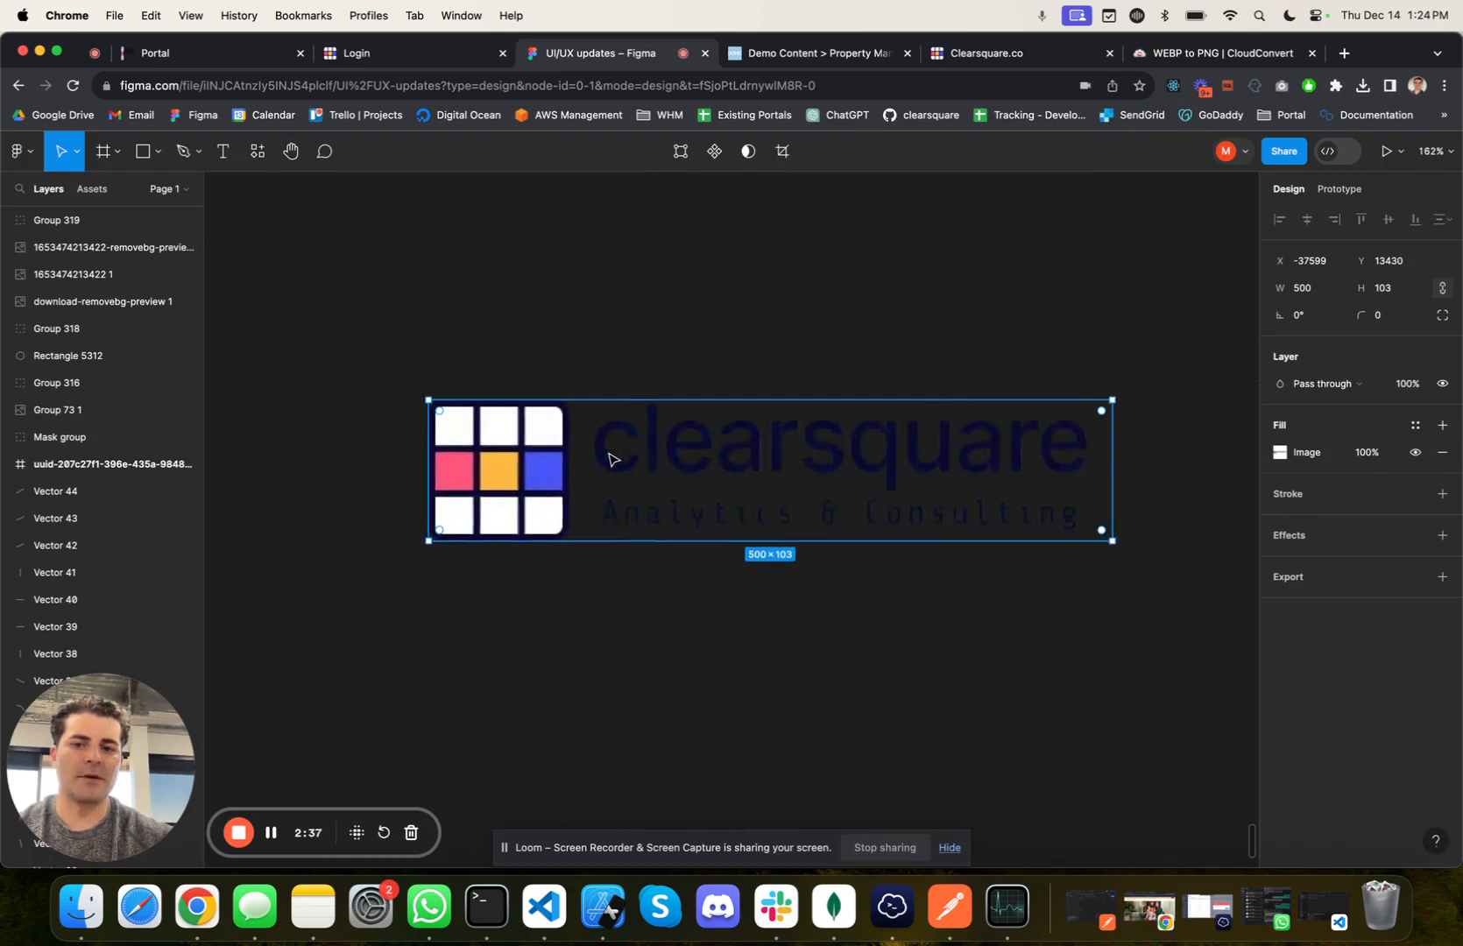
left_click(850, 354)
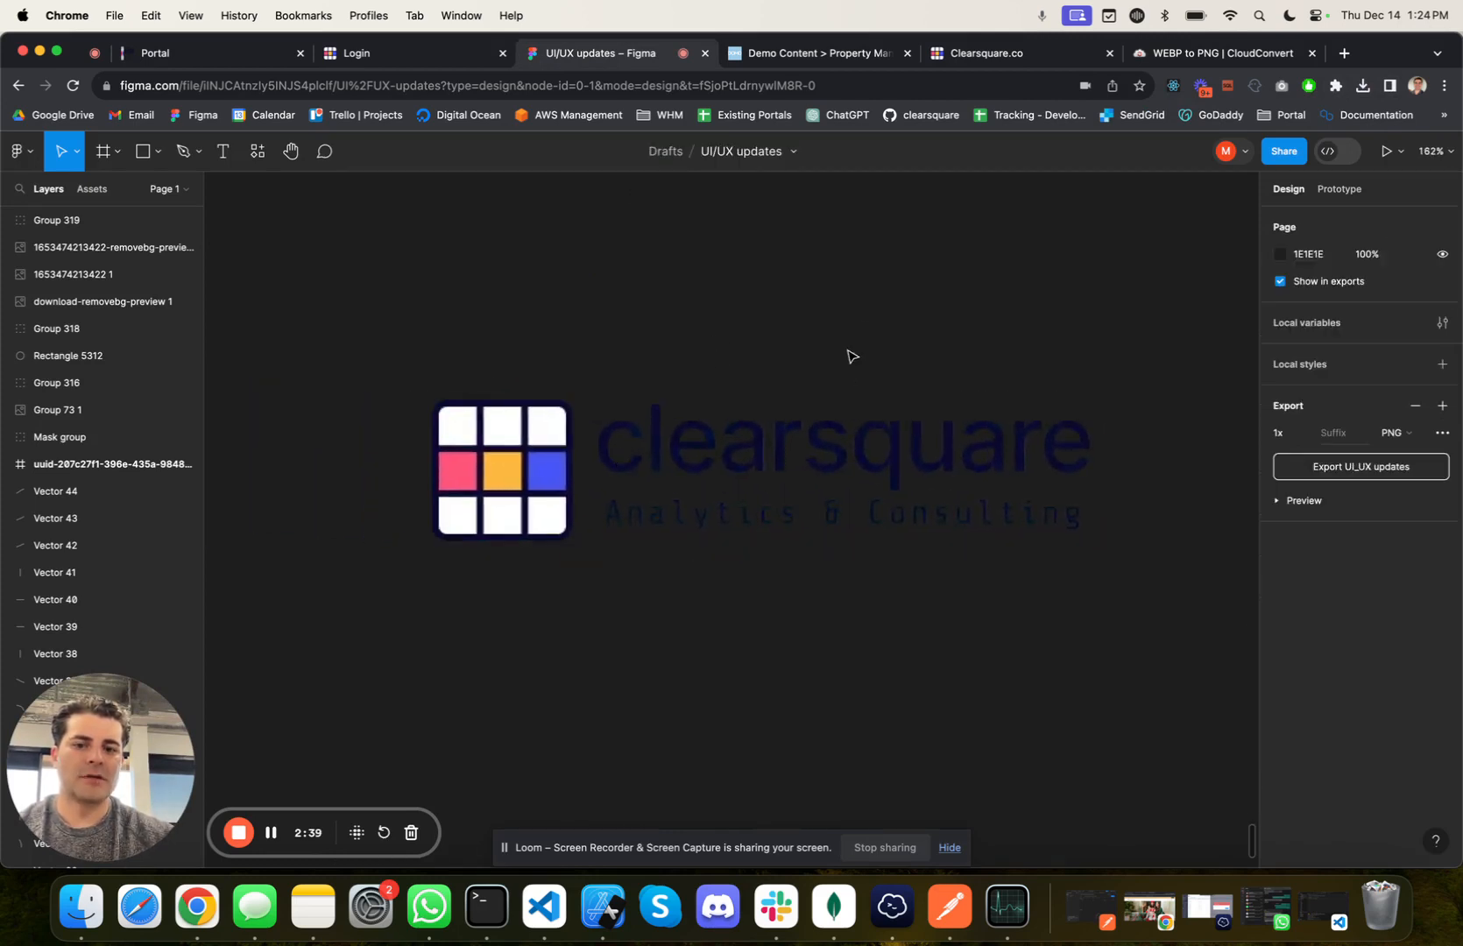
Step: Crop the placed logo image to just the coloured grid symbol, a 103 × 103 square without the wordmark
left_click(707, 500)
left_click(781, 156)
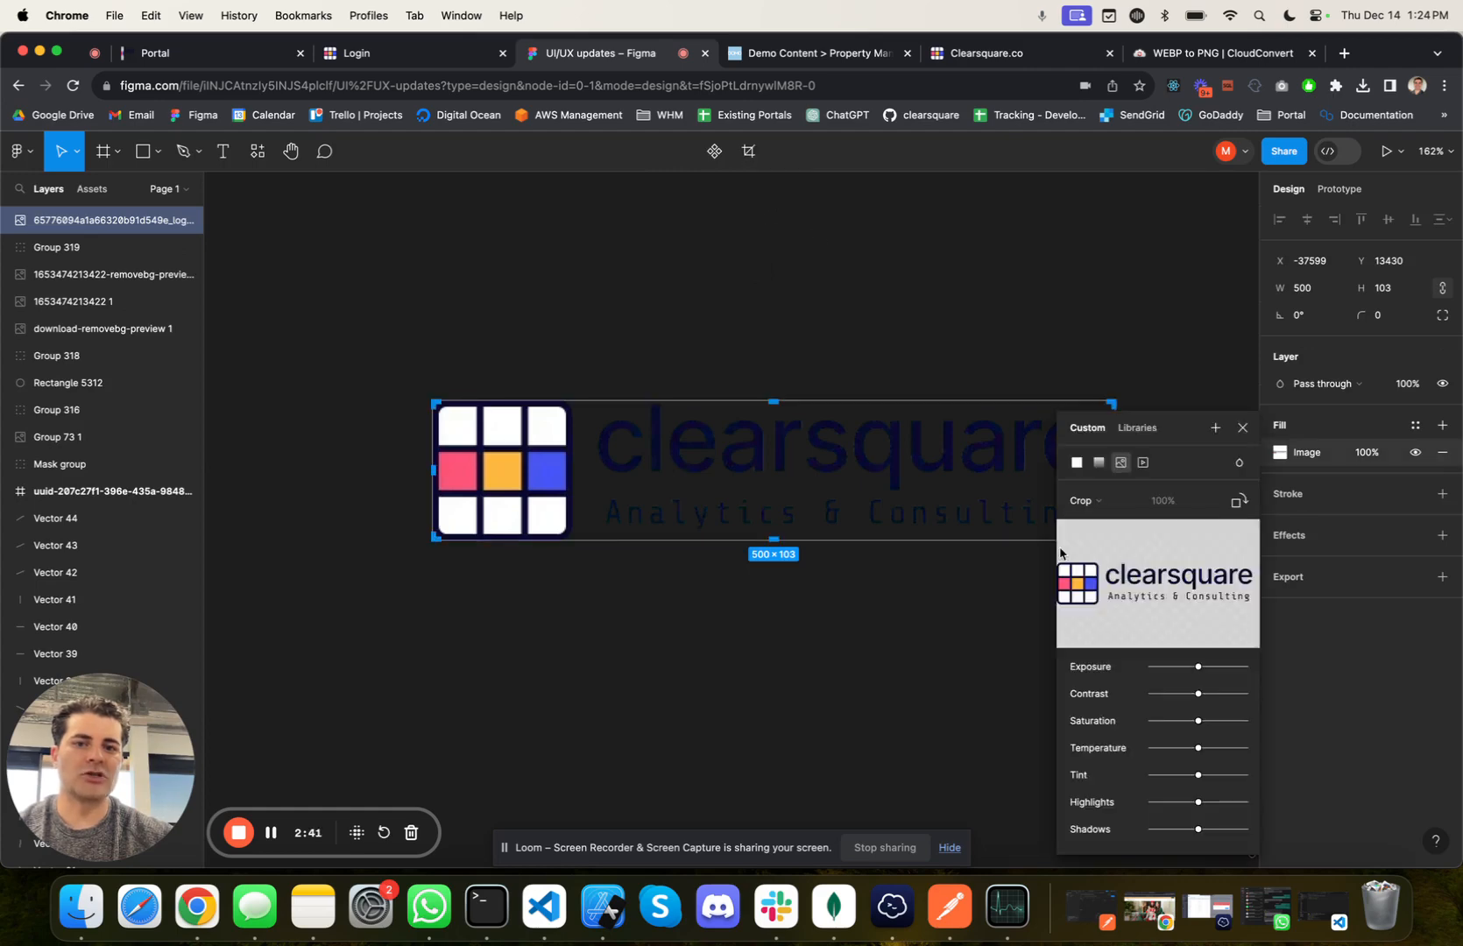
scroll(1032, 444, "right", 4)
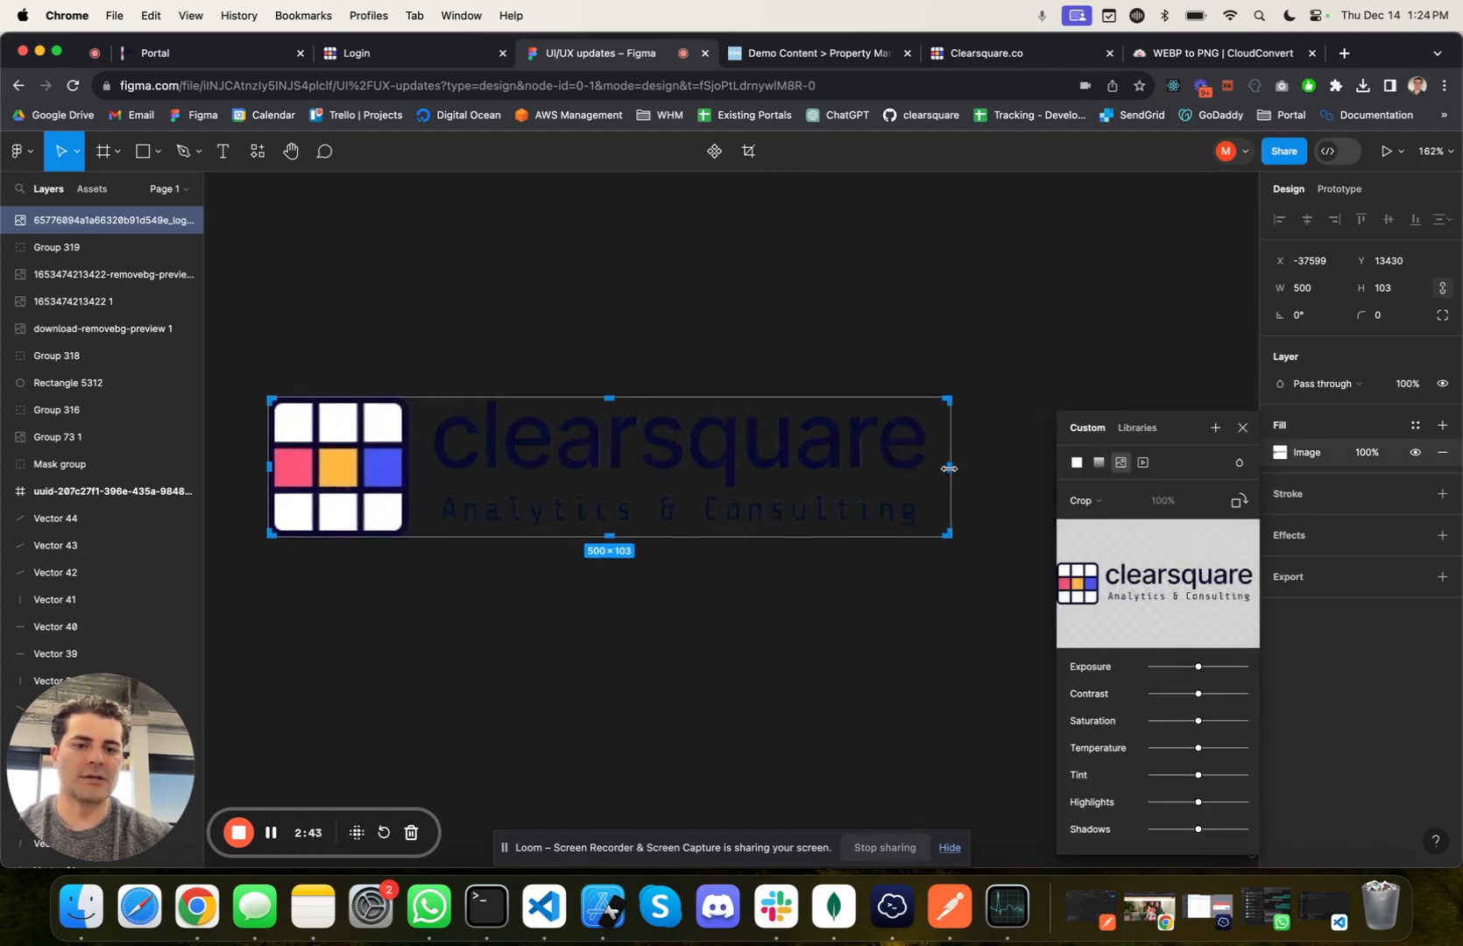
left_click_drag(948, 469, 410, 472)
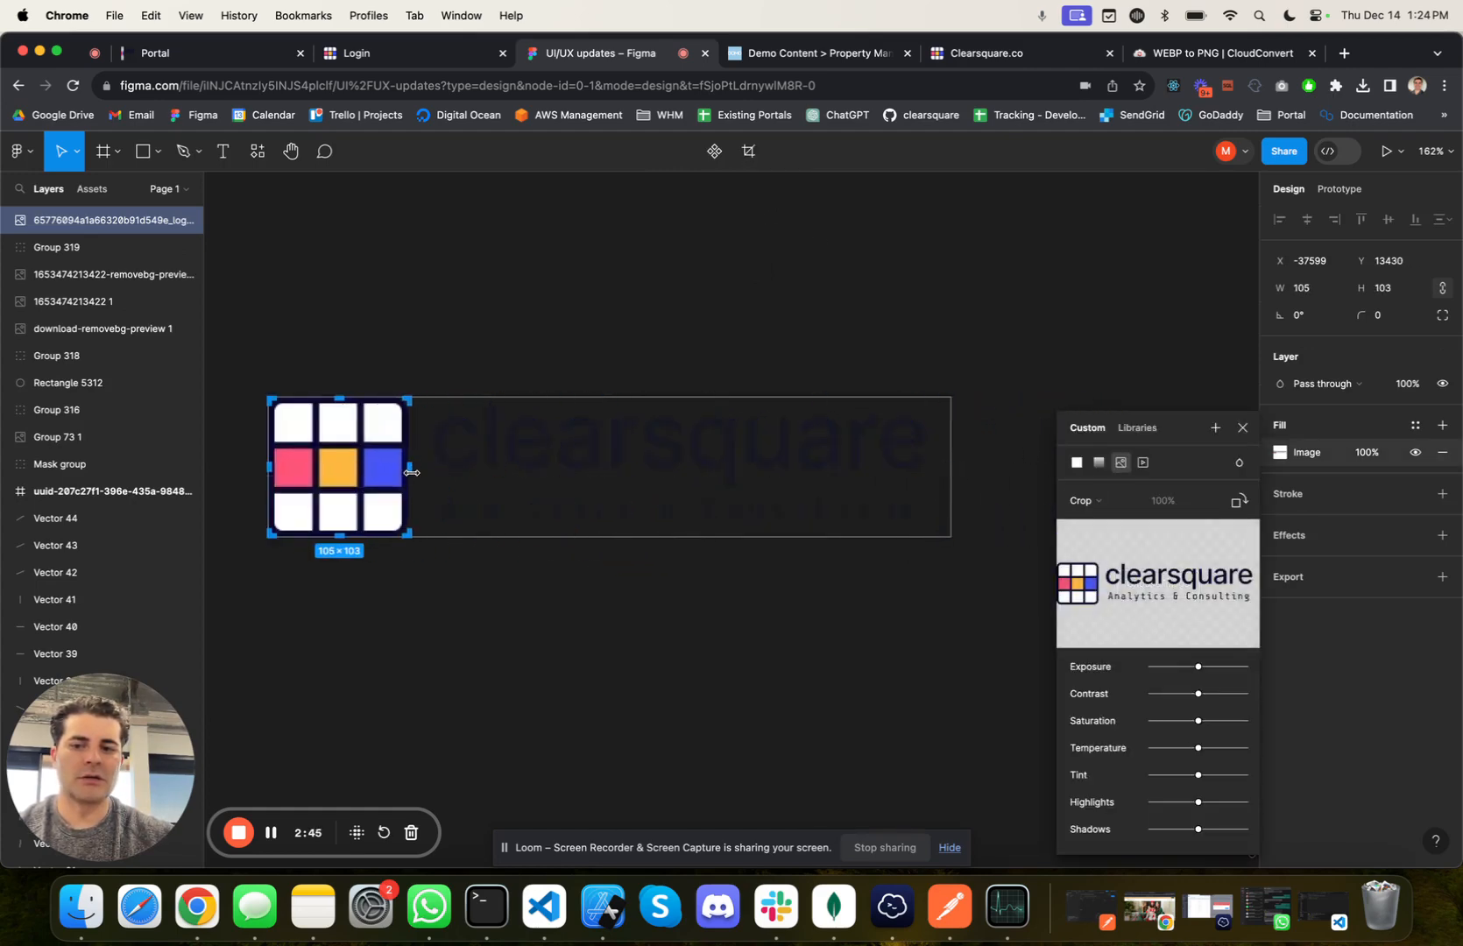
scroll(411, 472, "up", 10)
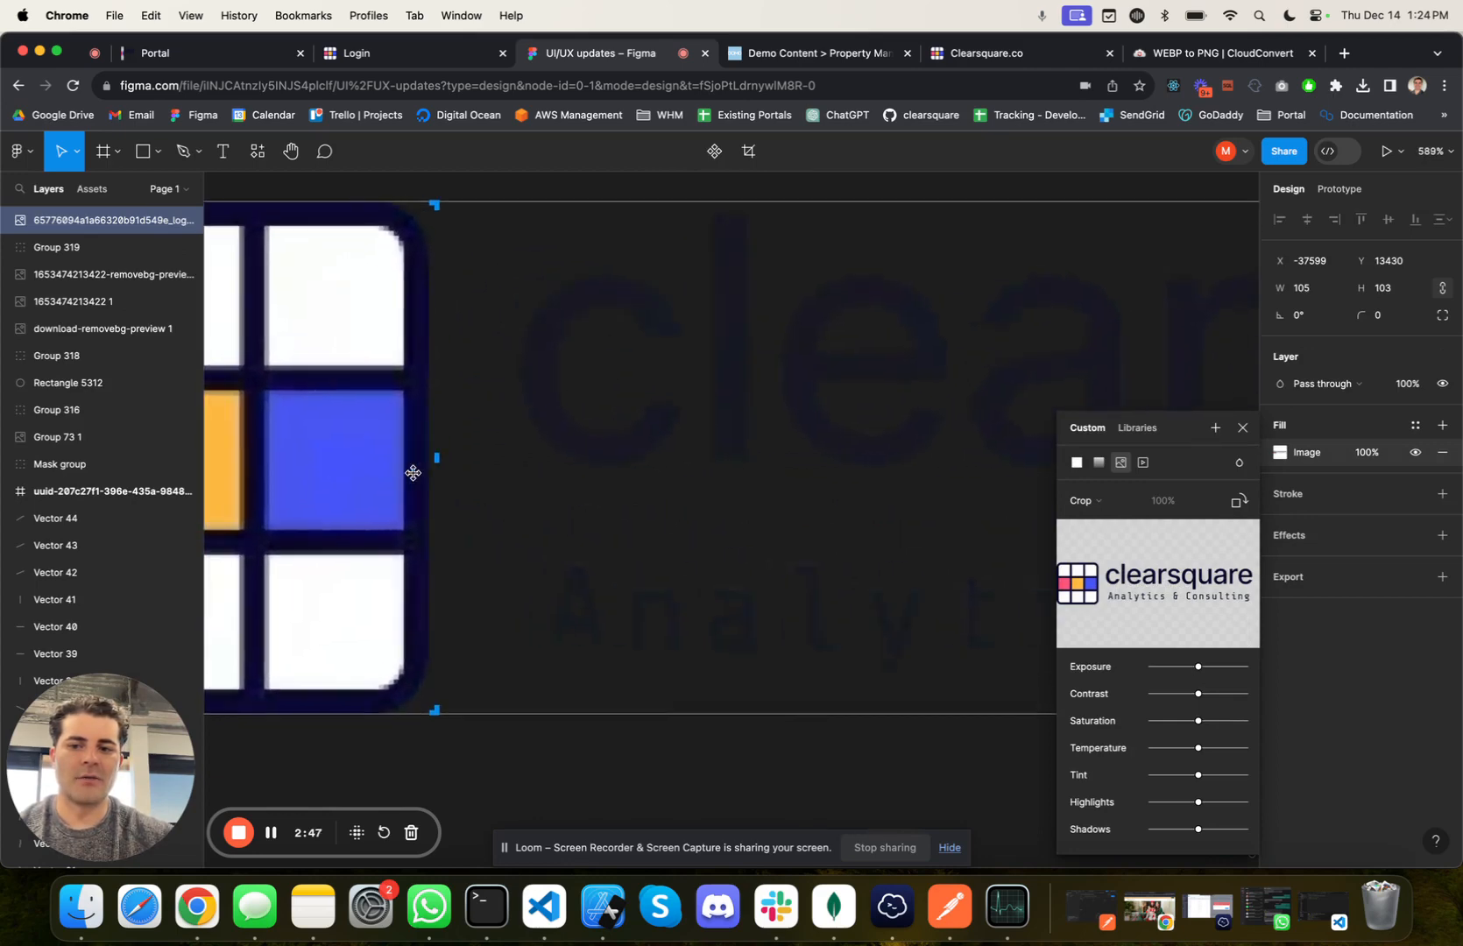
left_click_drag(430, 459, 428, 460)
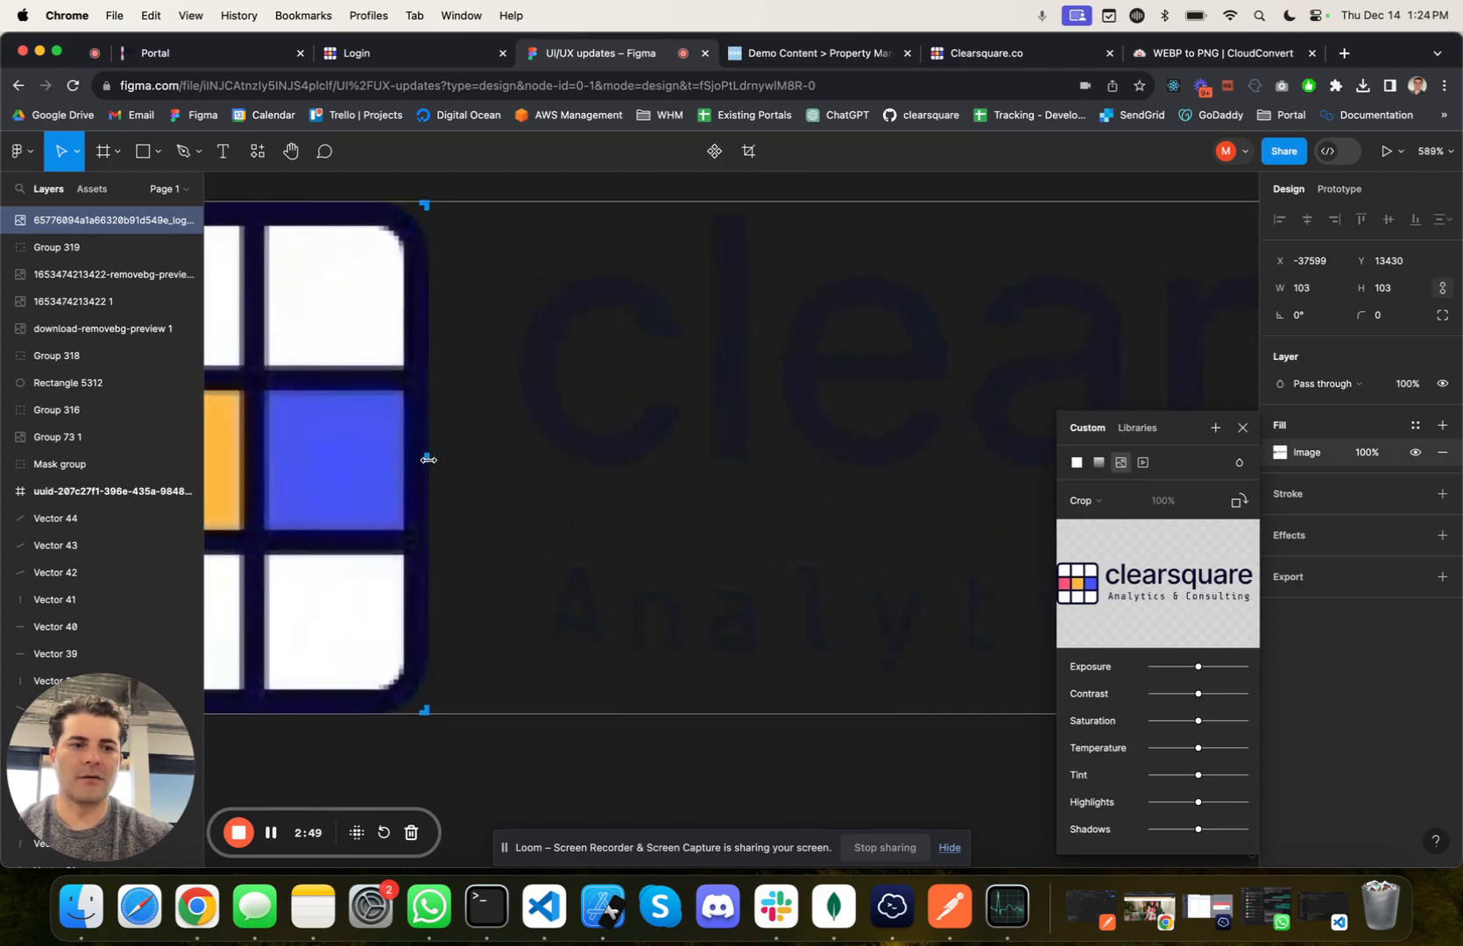
scroll(659, 370, "down", 4)
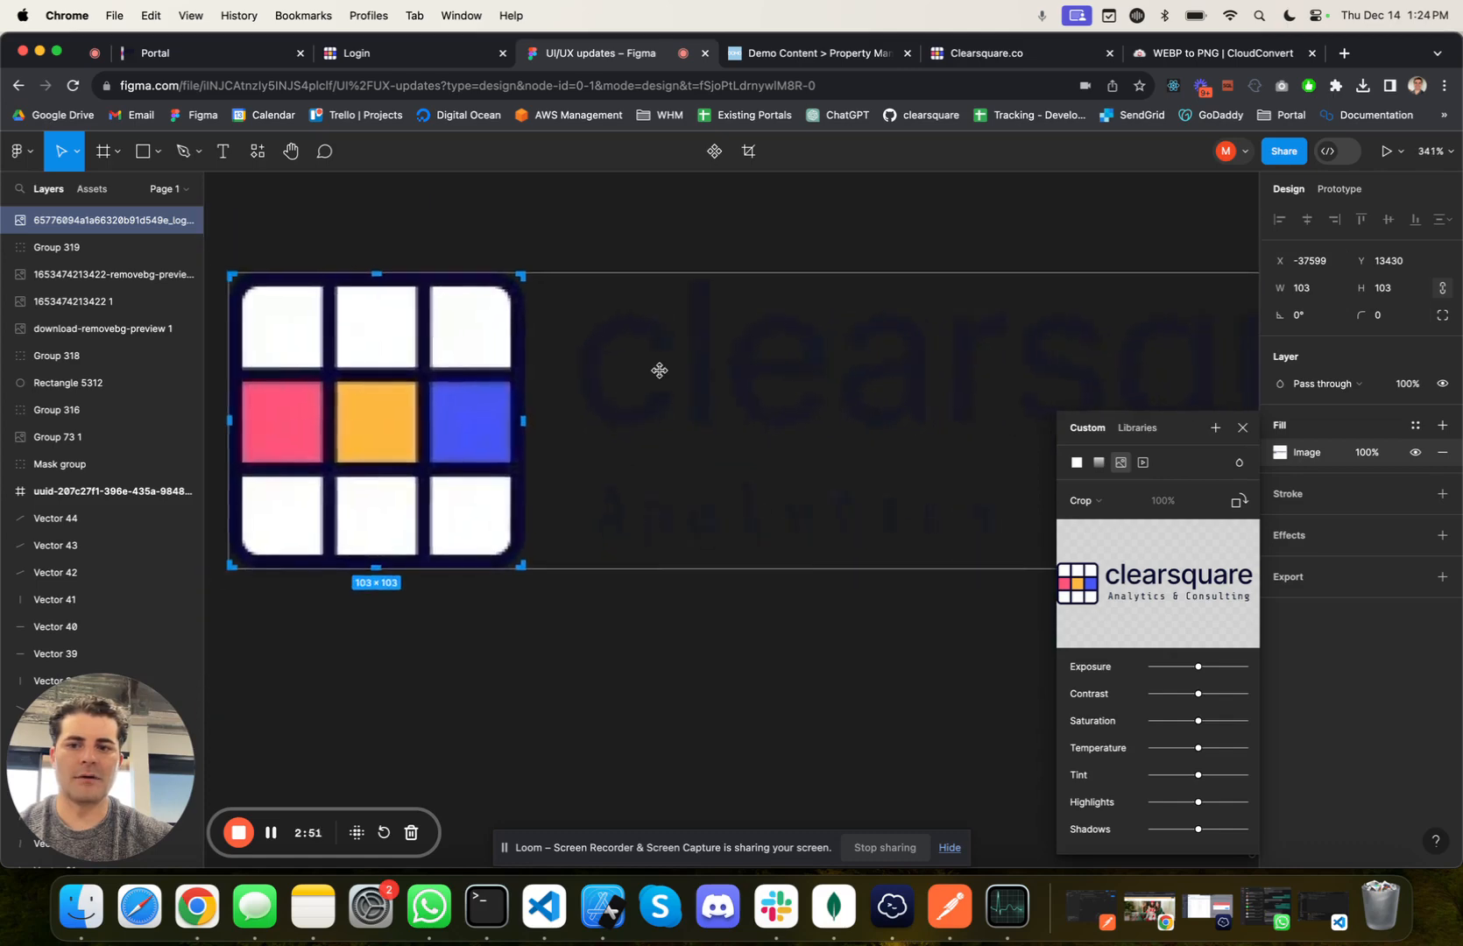
scroll(660, 370, "left", 2)
left_click(1242, 428)
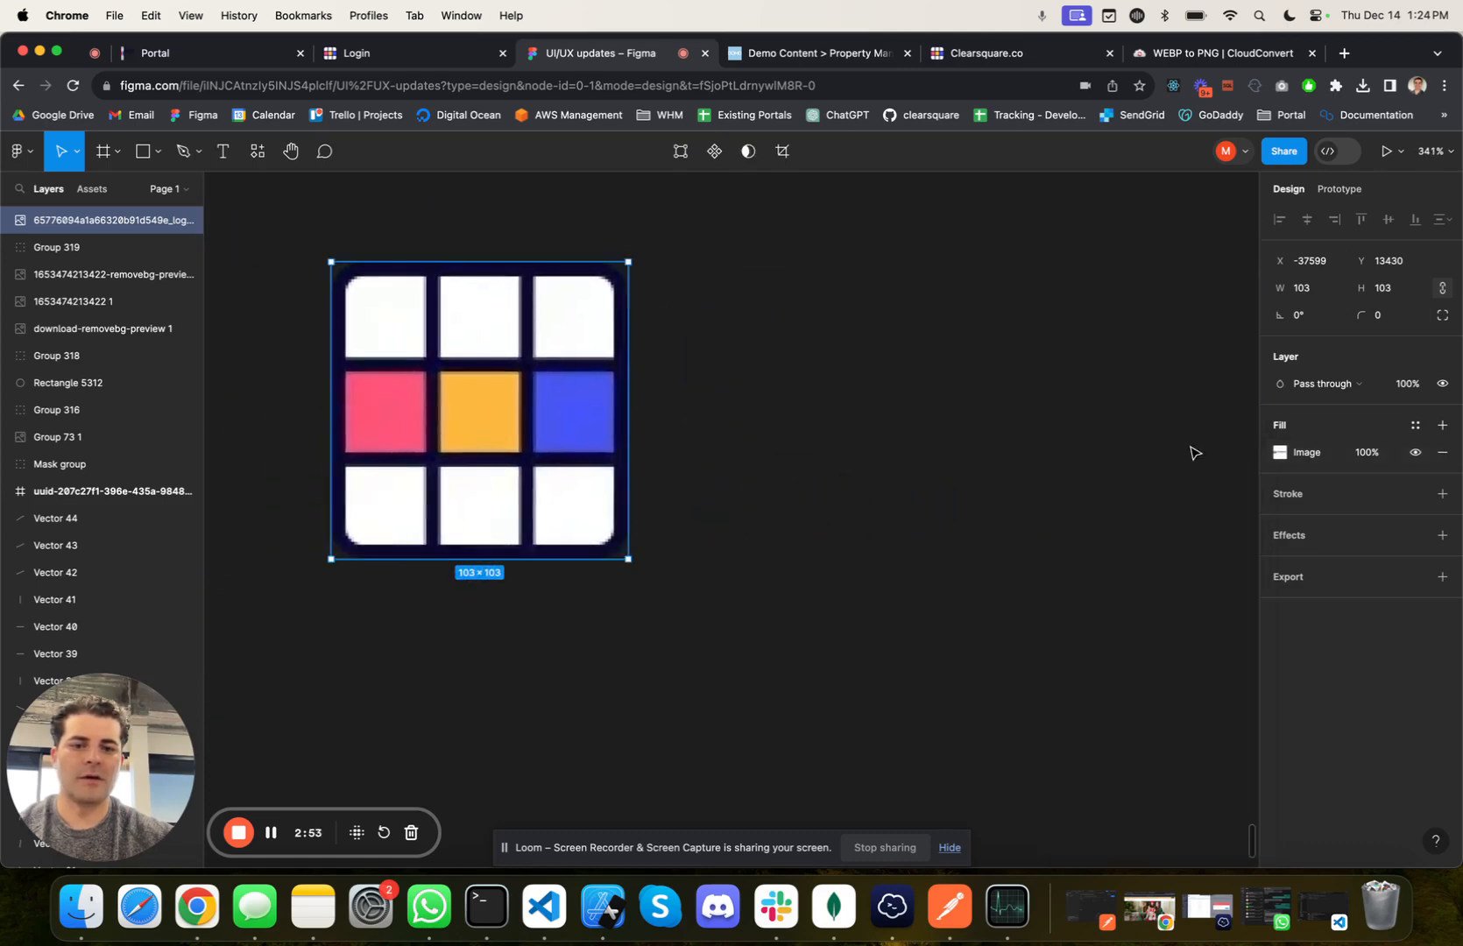
Step: Export the cropped grid symbol as a PNG at 1x
left_click(867, 446)
left_click(578, 434)
left_click(1288, 577)
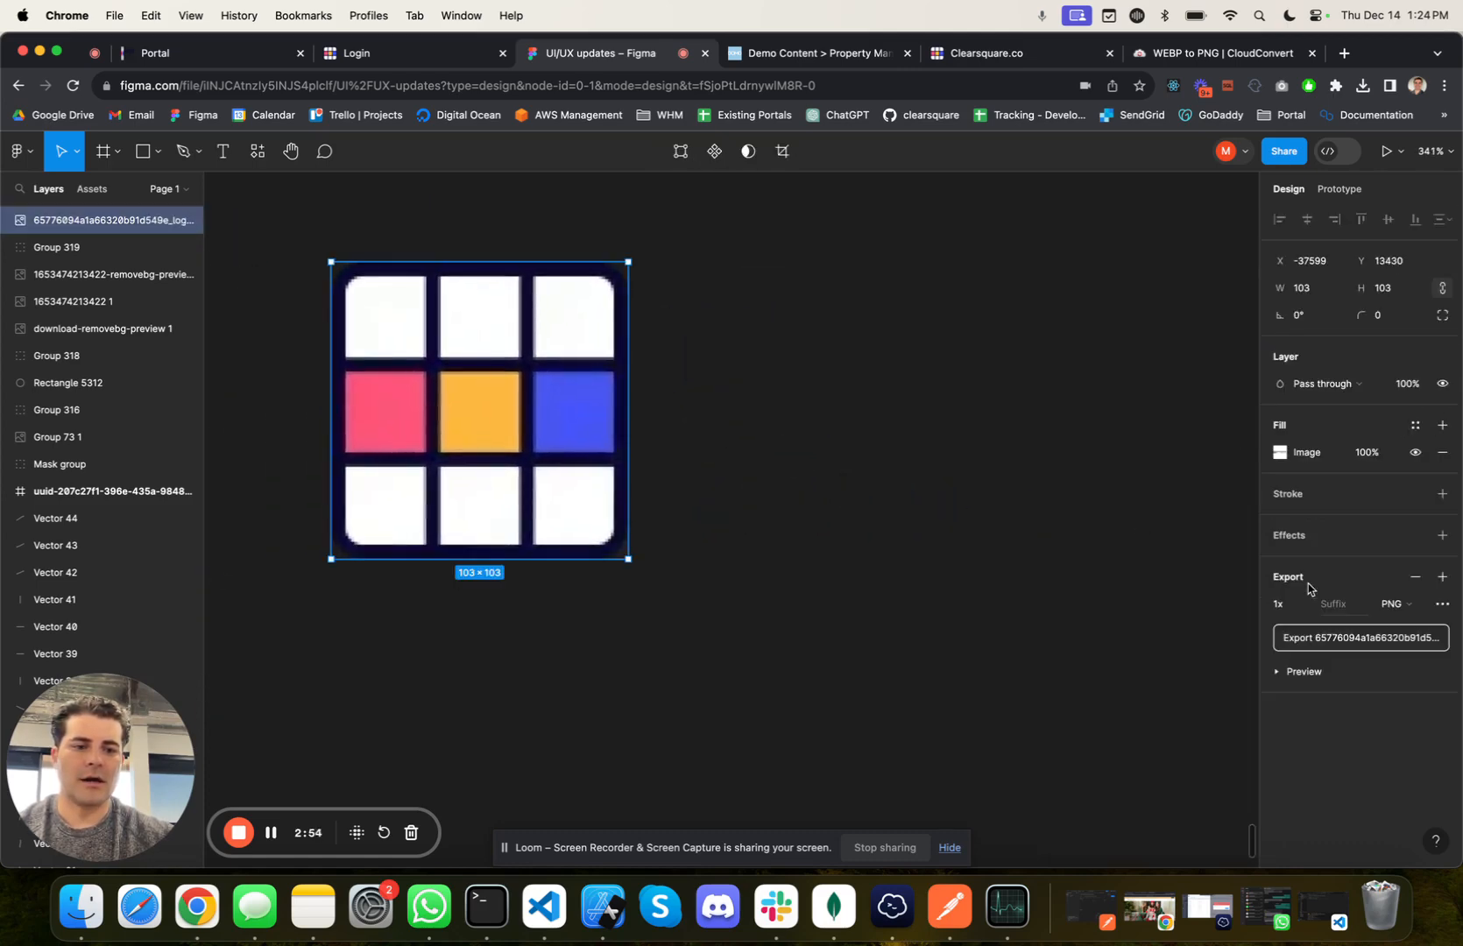
left_click(1356, 639)
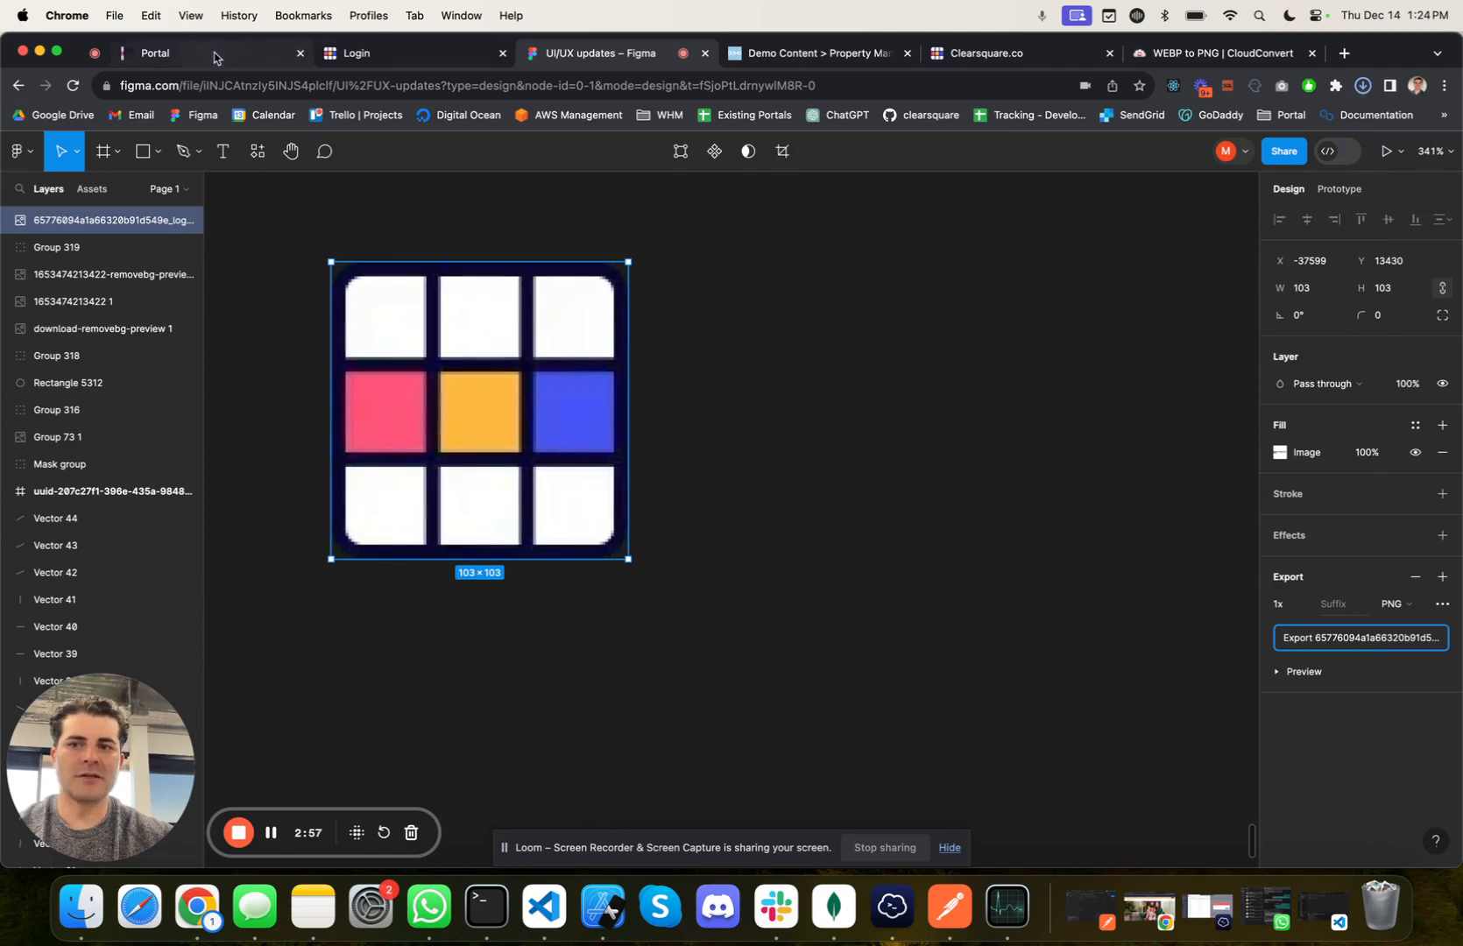
Step: Return to the portal's site settings and upload 65776094a1a66320b91d549e_logo_with_caption-p-500 1.png as the browser tab icon
left_click(215, 57)
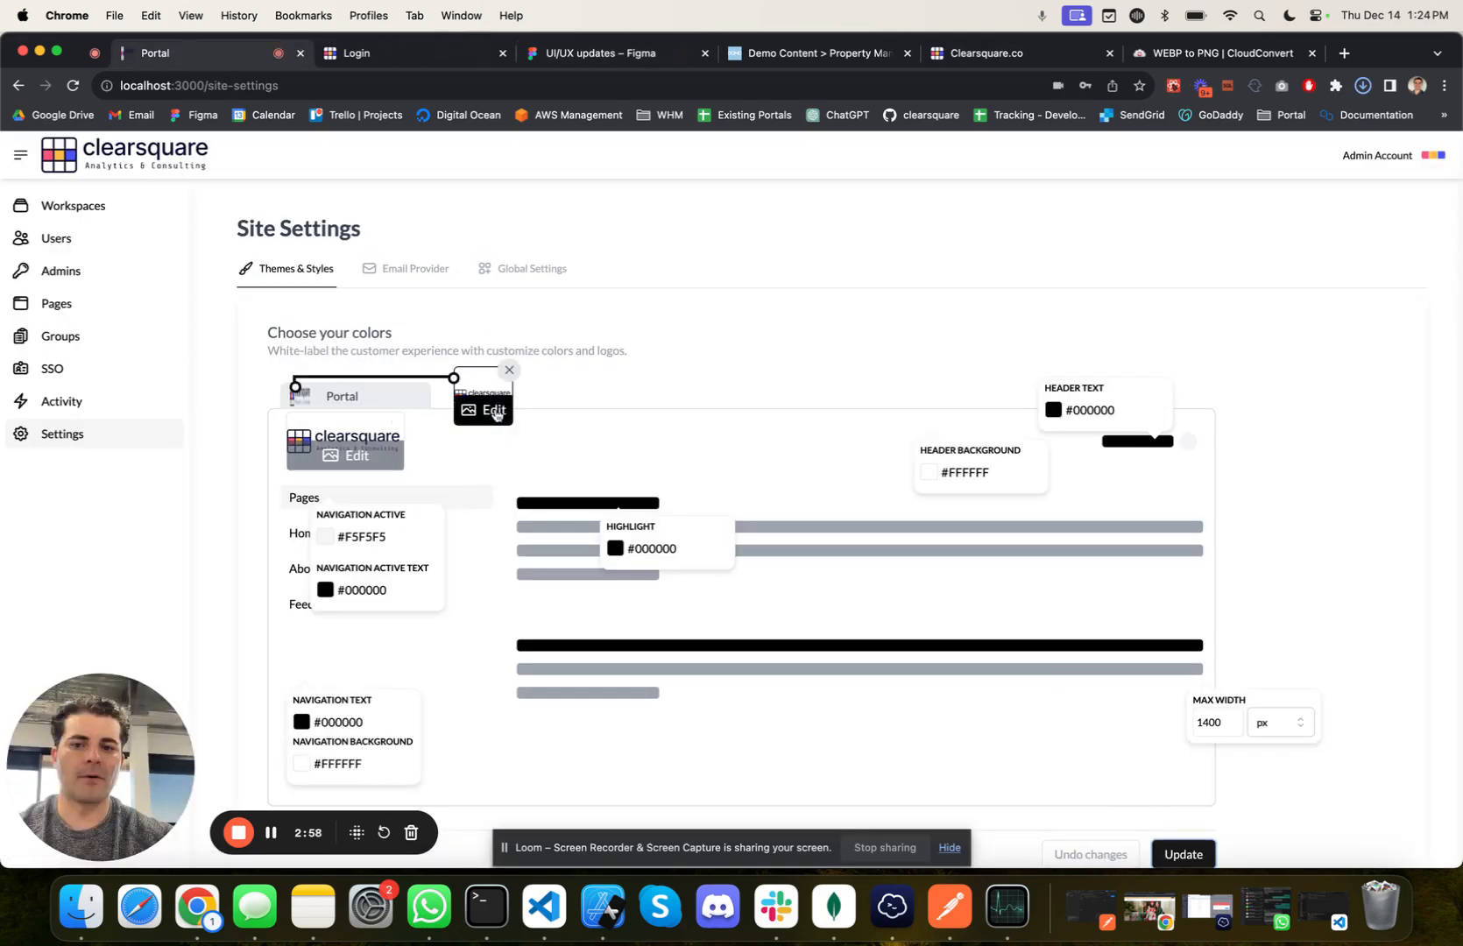
left_click(494, 411)
left_click(335, 200)
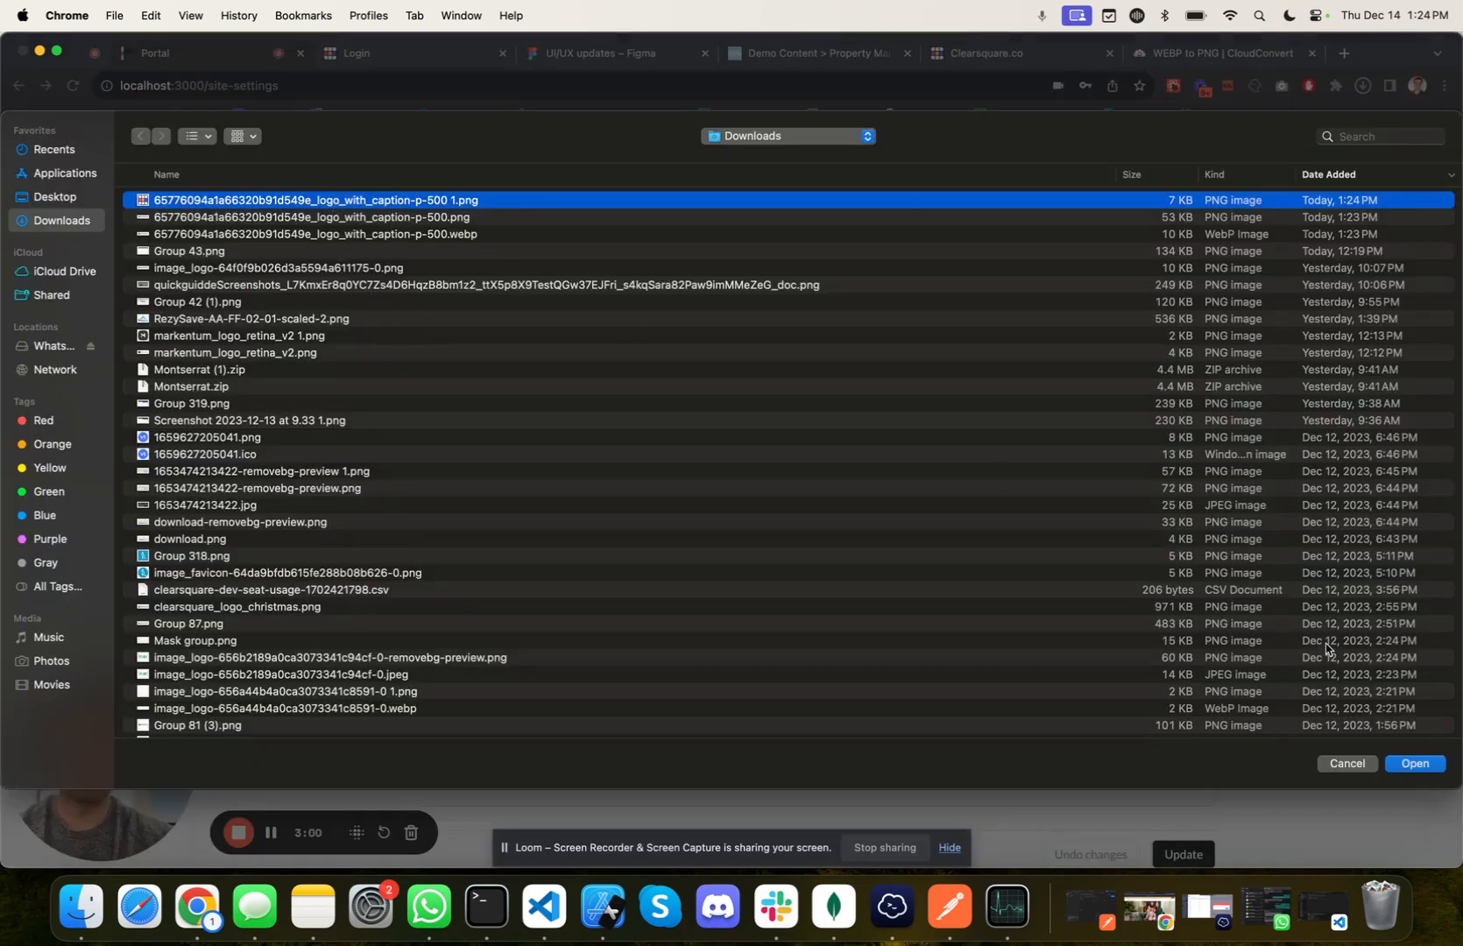
left_click(1415, 763)
scroll(813, 507, "down", 2)
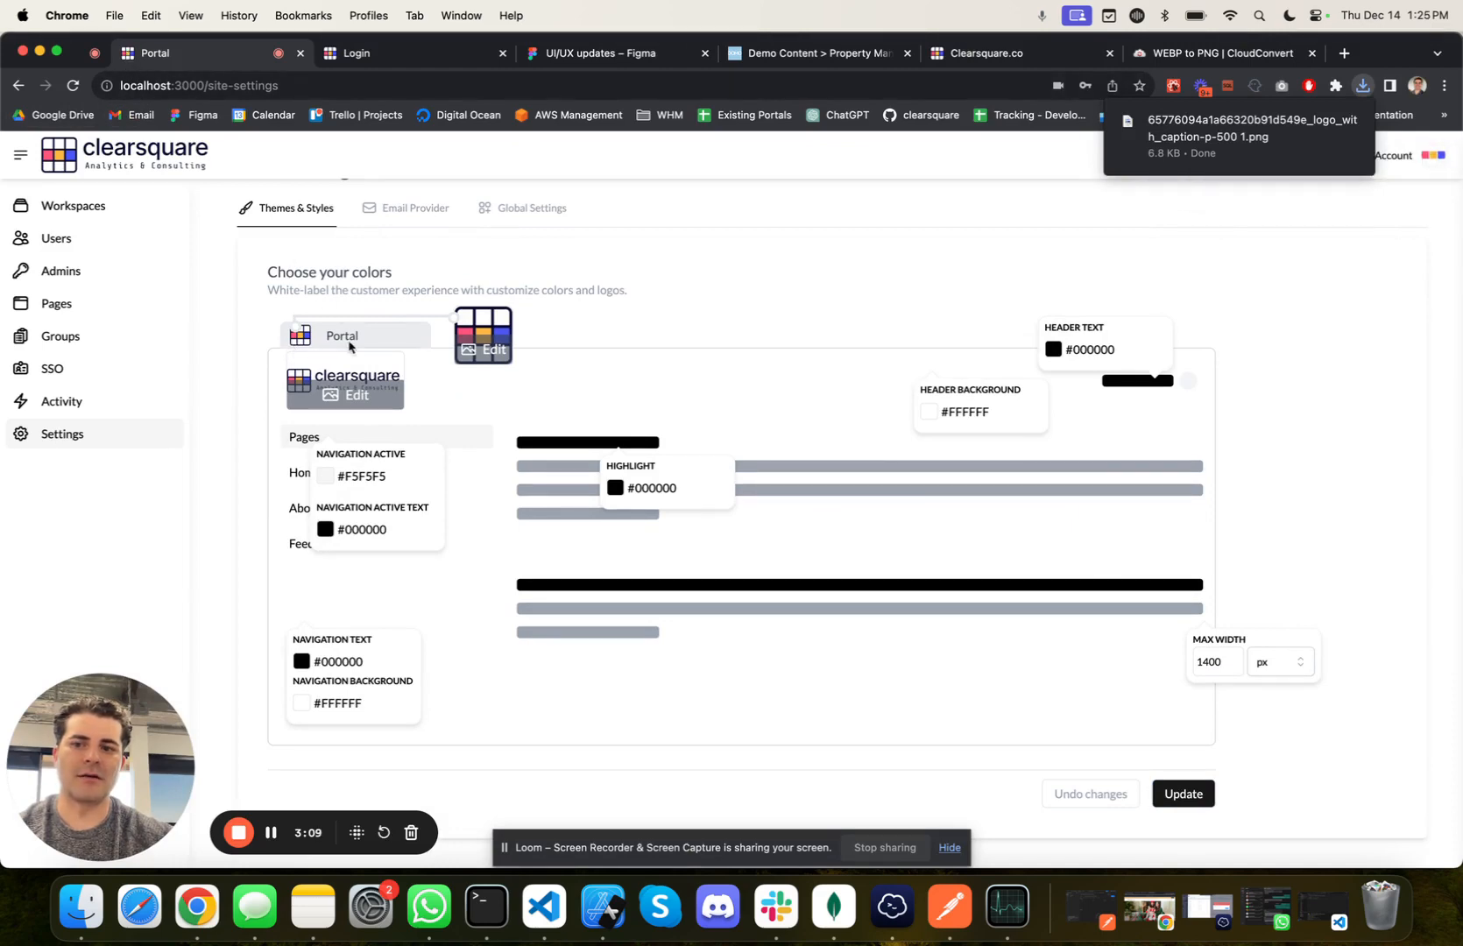
Step: Change the browser tab title in the theme preview to Clearsquare
scroll(365, 344, "up", 2)
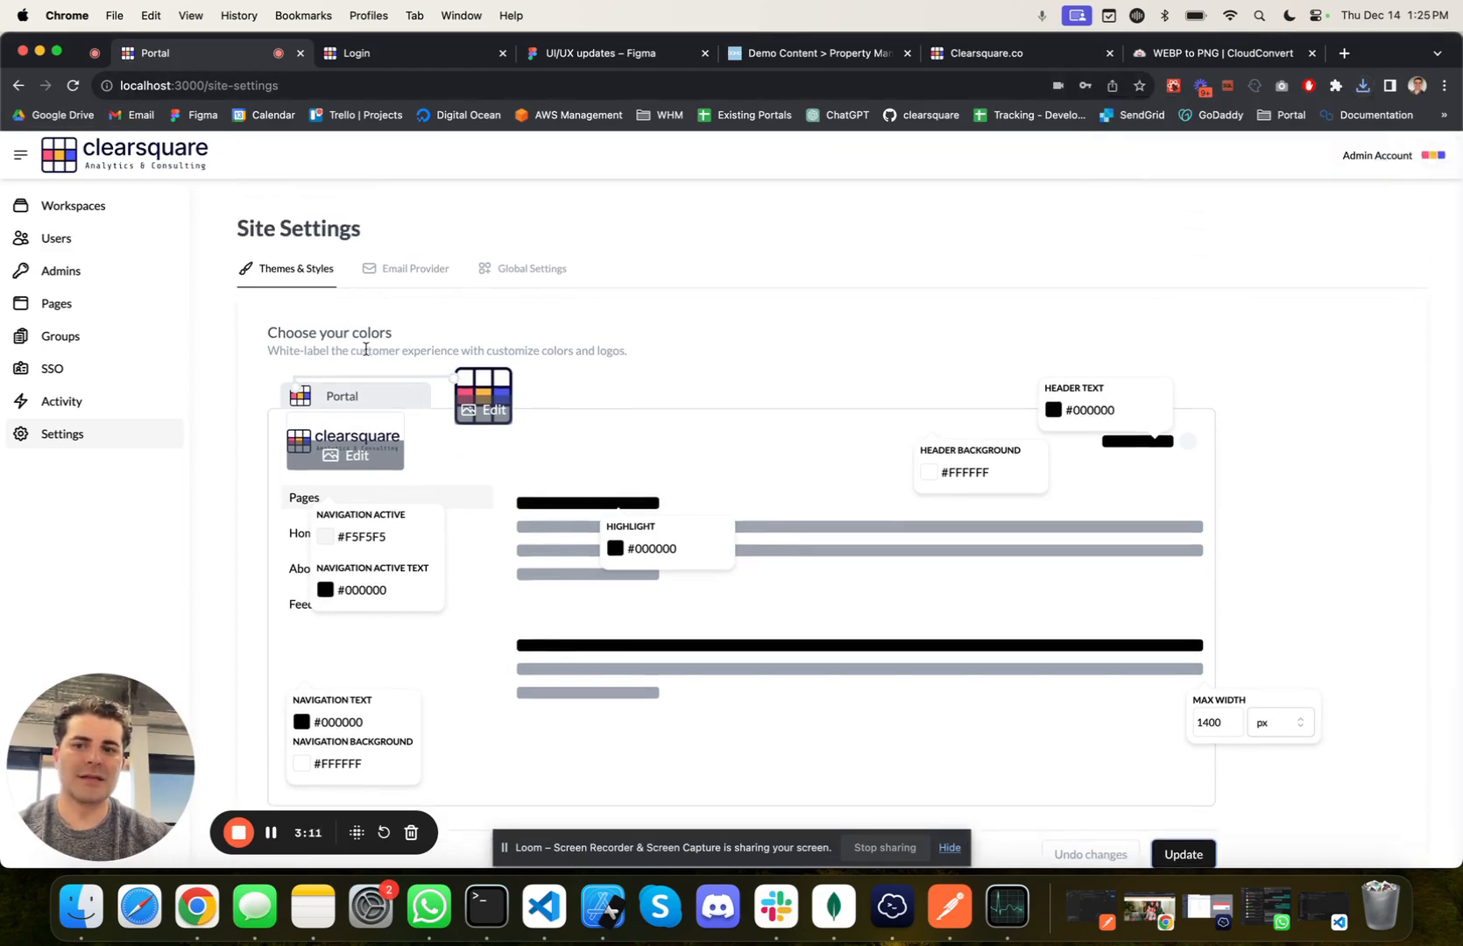
double_click(359, 396)
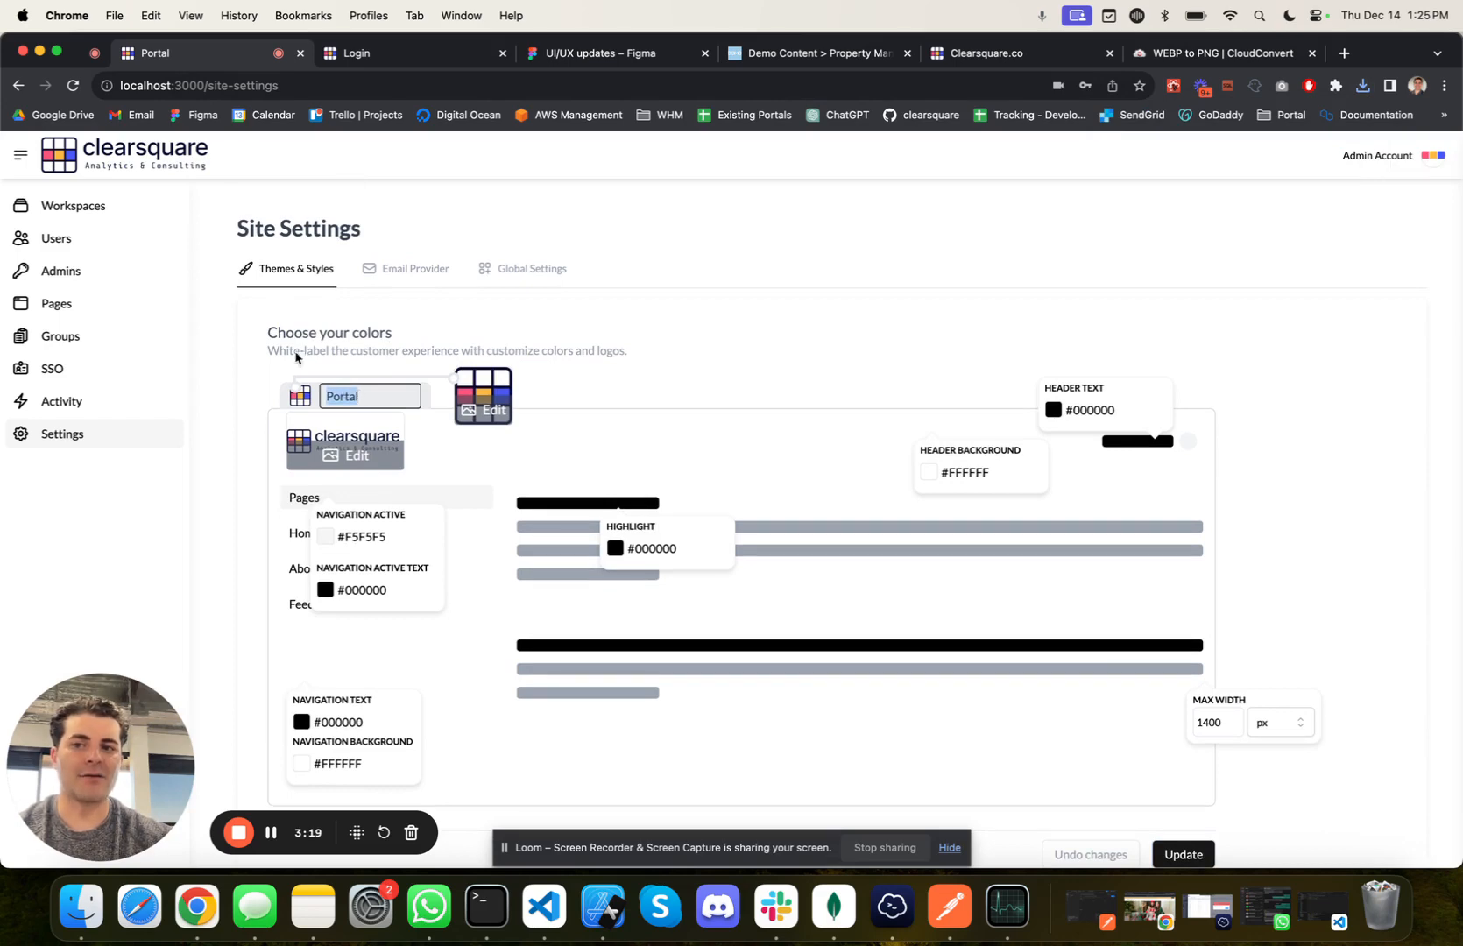
type("Clearsquare")
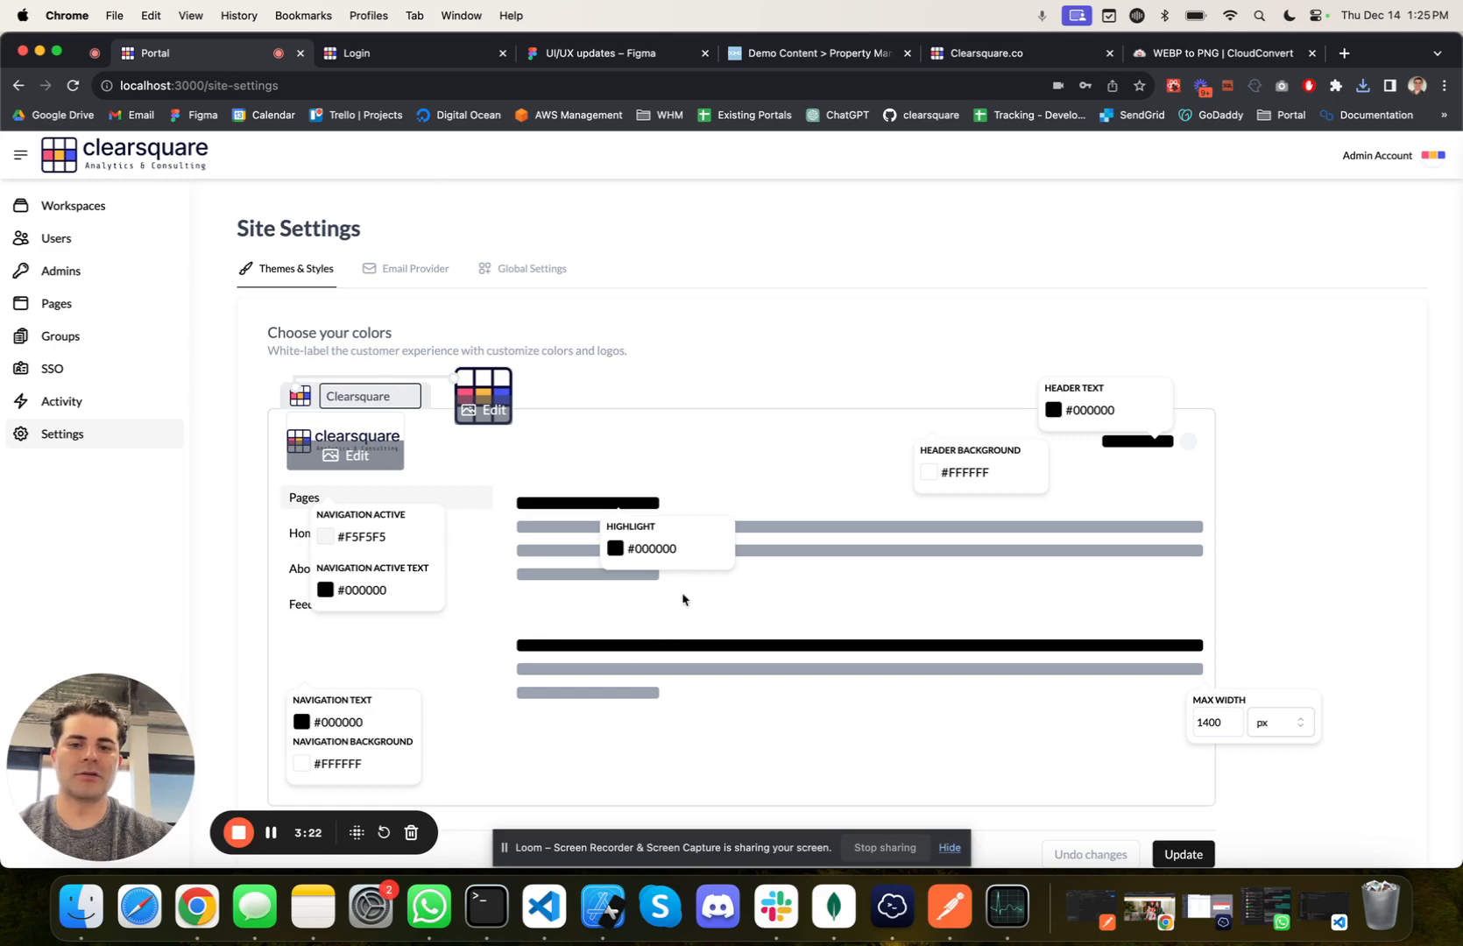
Step: Set the navigation background colour to #000000
scroll(493, 640, "down", 2)
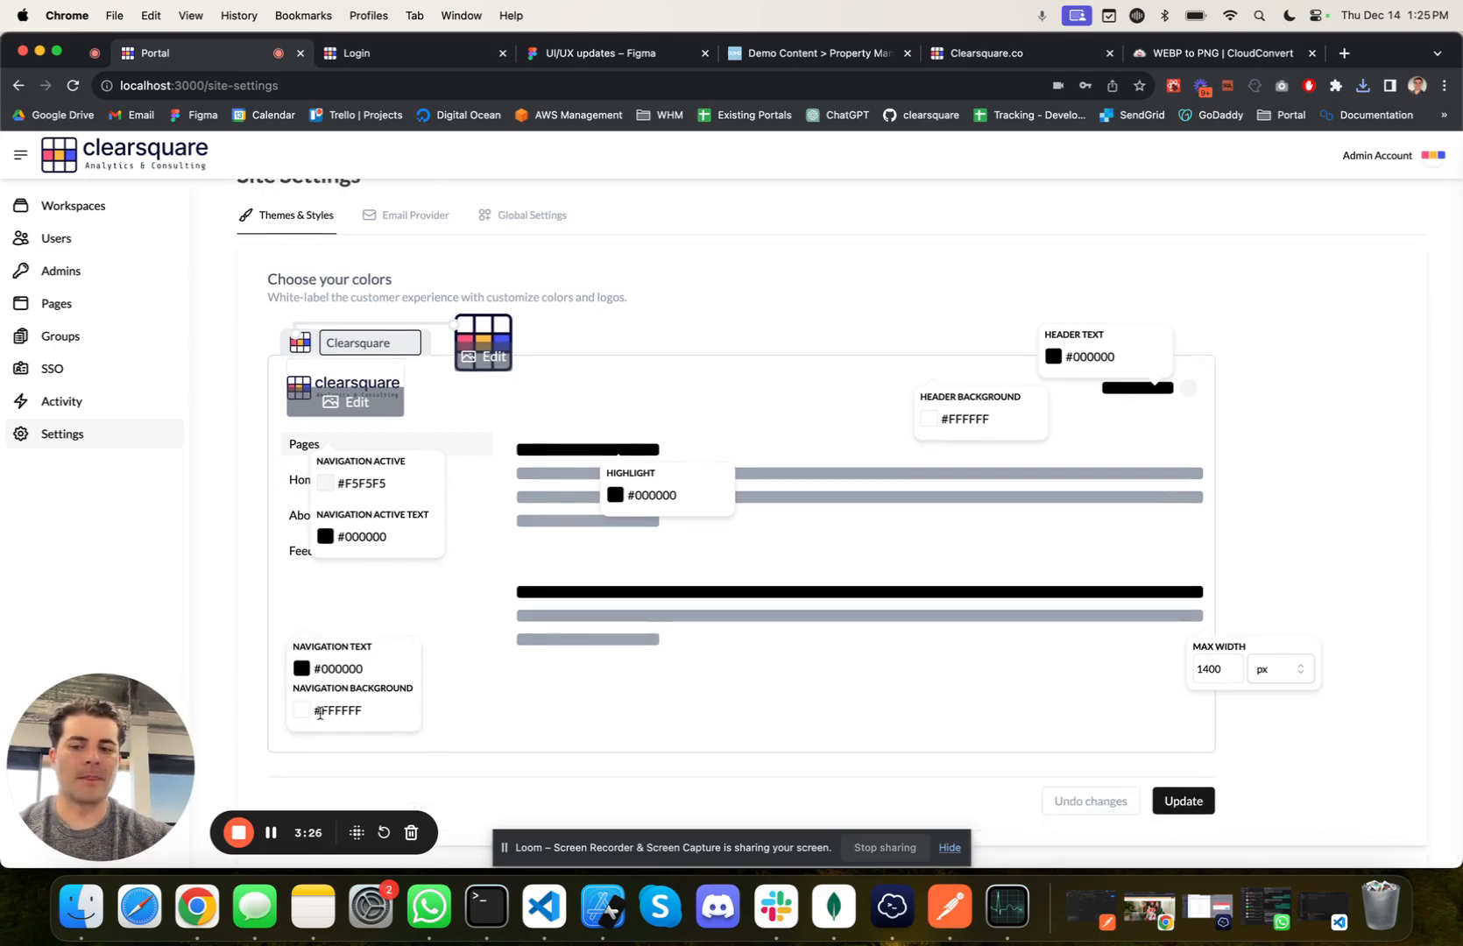
double_click(356, 710)
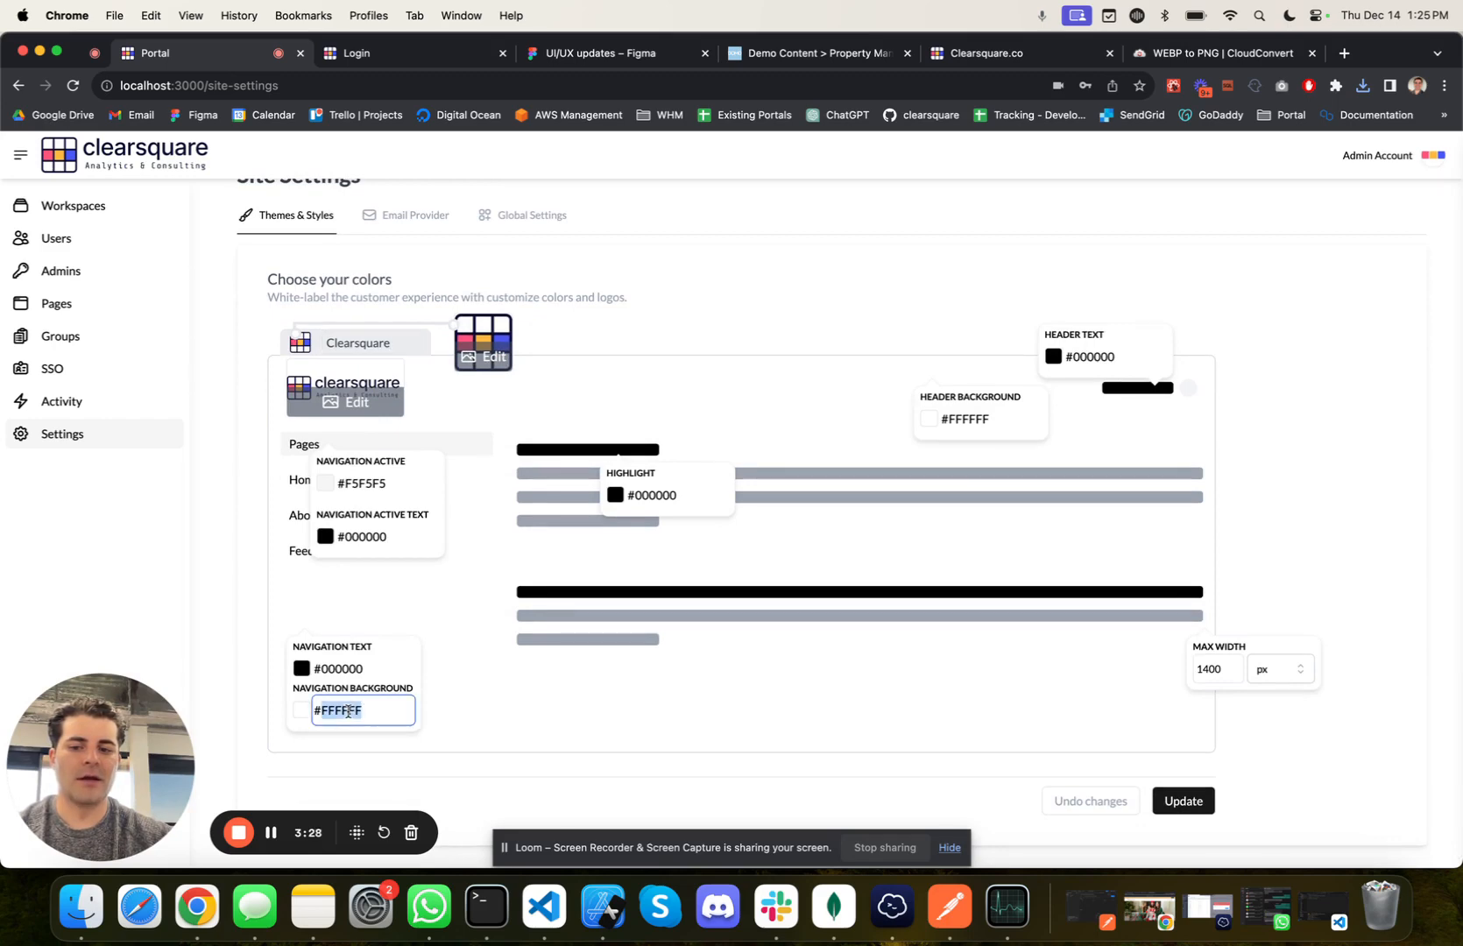
type("0")
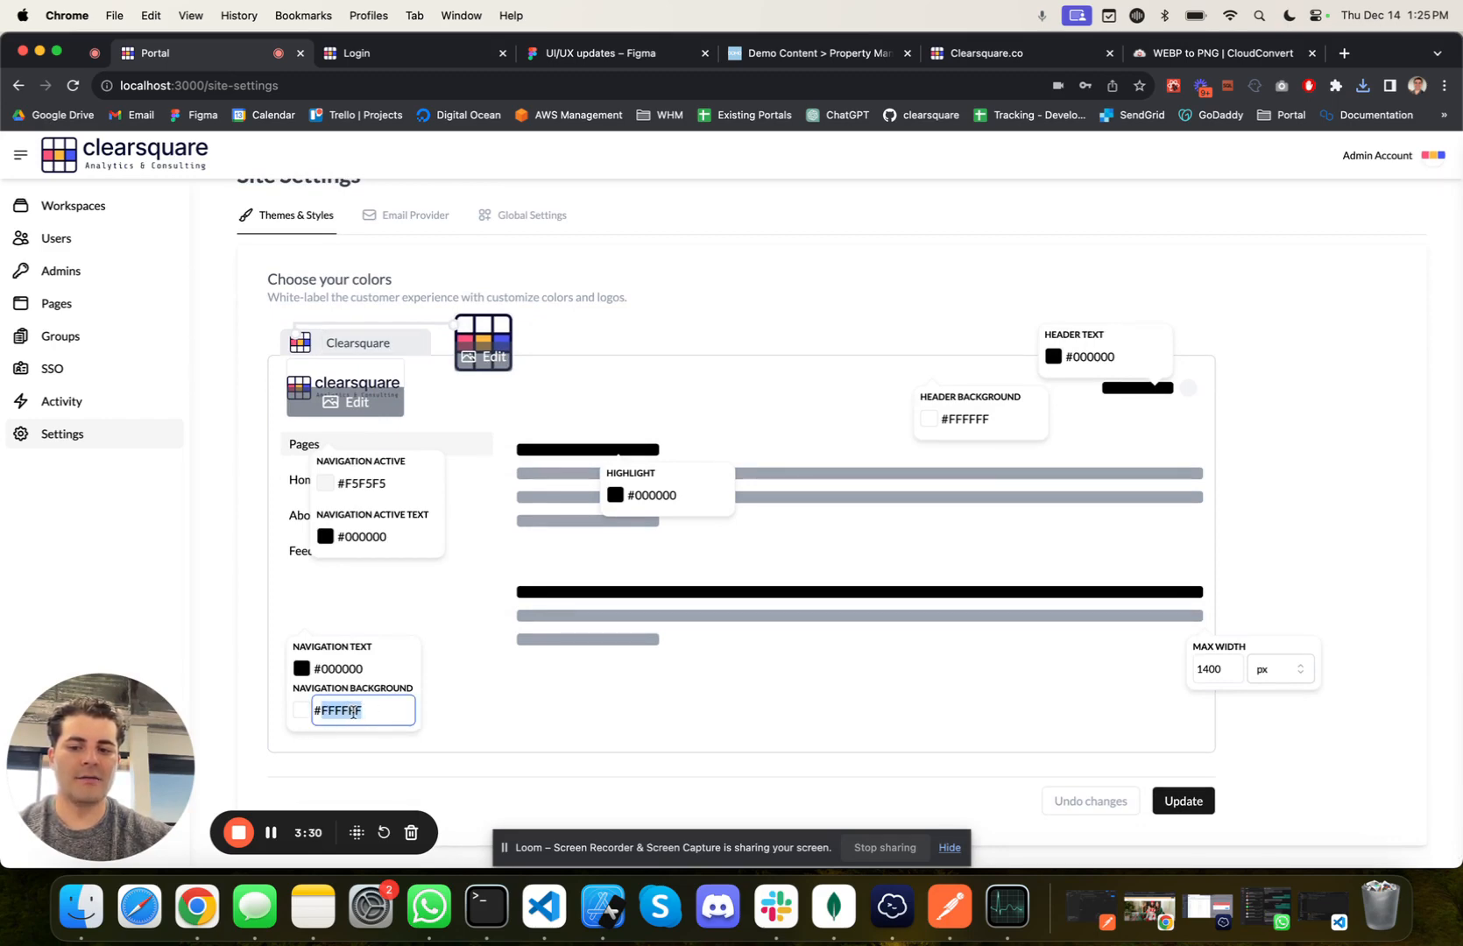
type("00000")
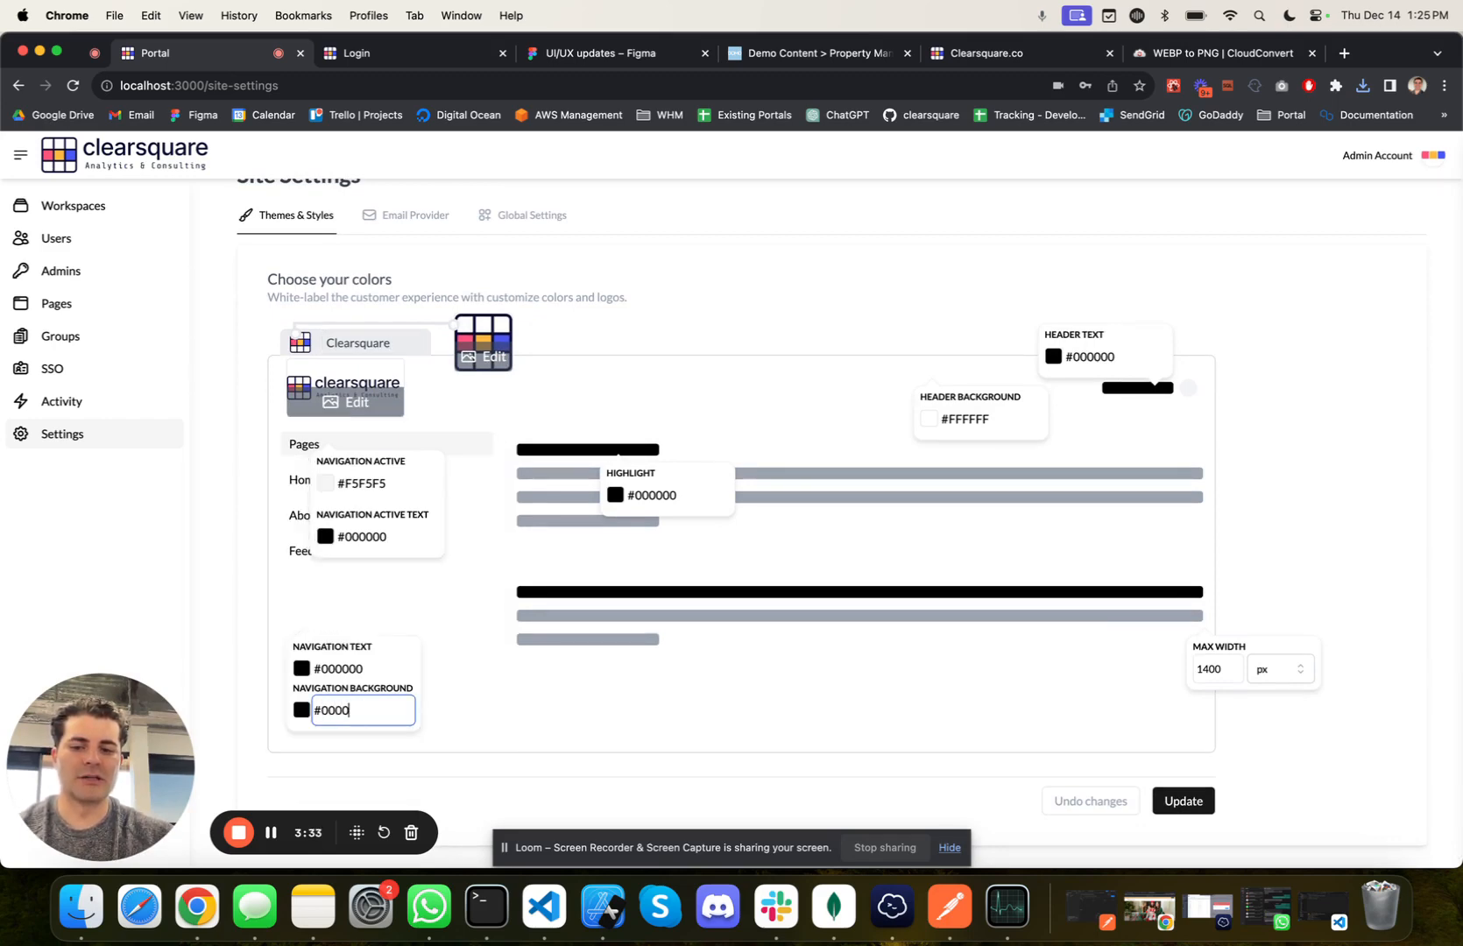
Step: Set the navigation background to #0D092D by sampling the dark navy outline of the tab icon
left_click(302, 710)
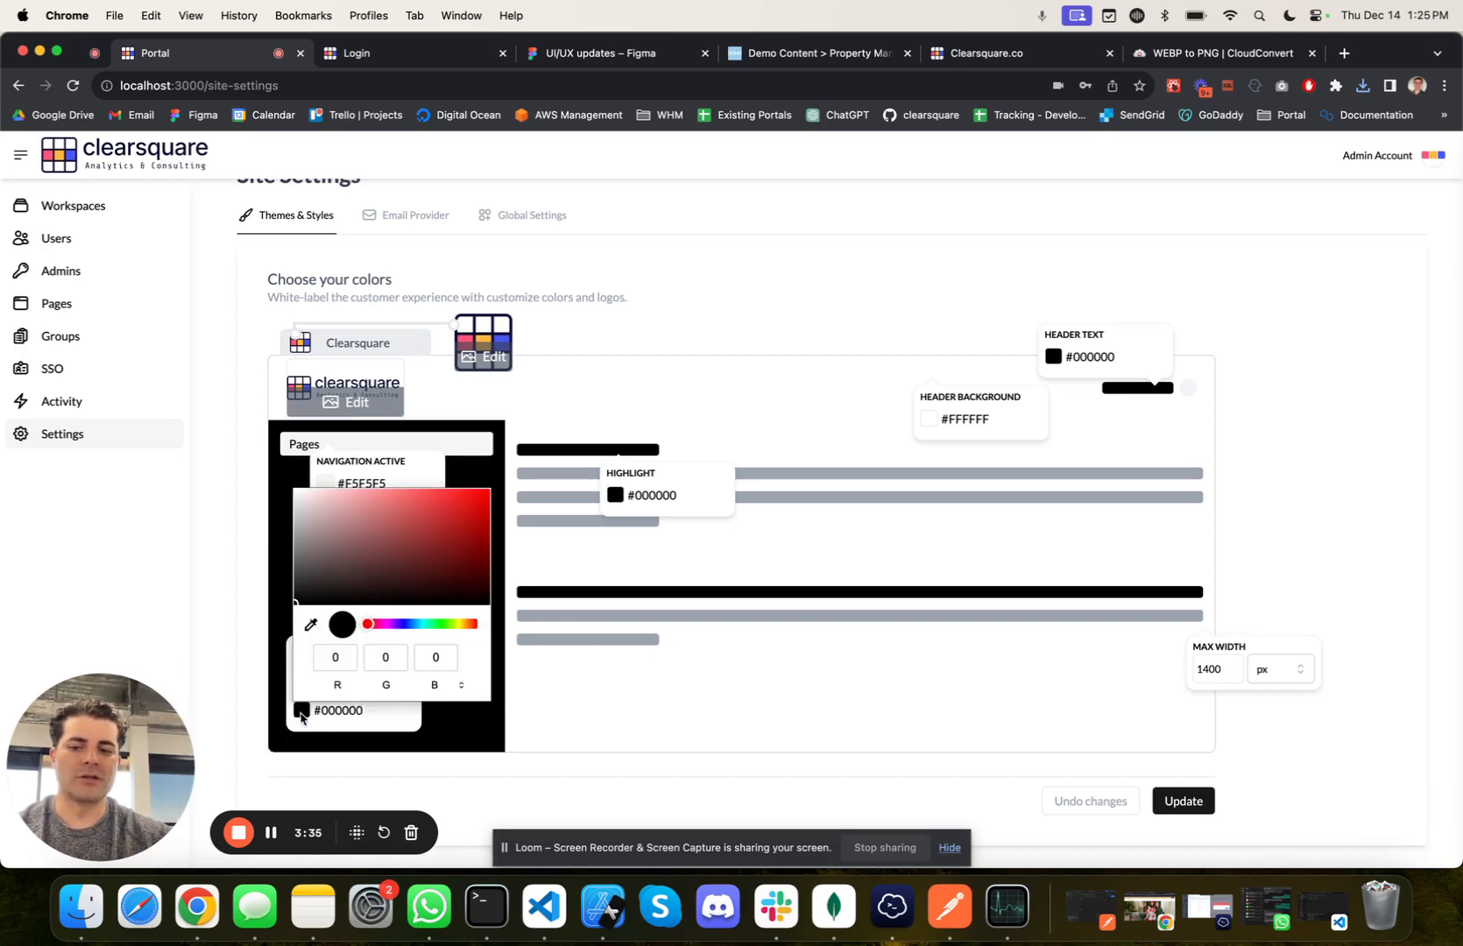
left_click(312, 625)
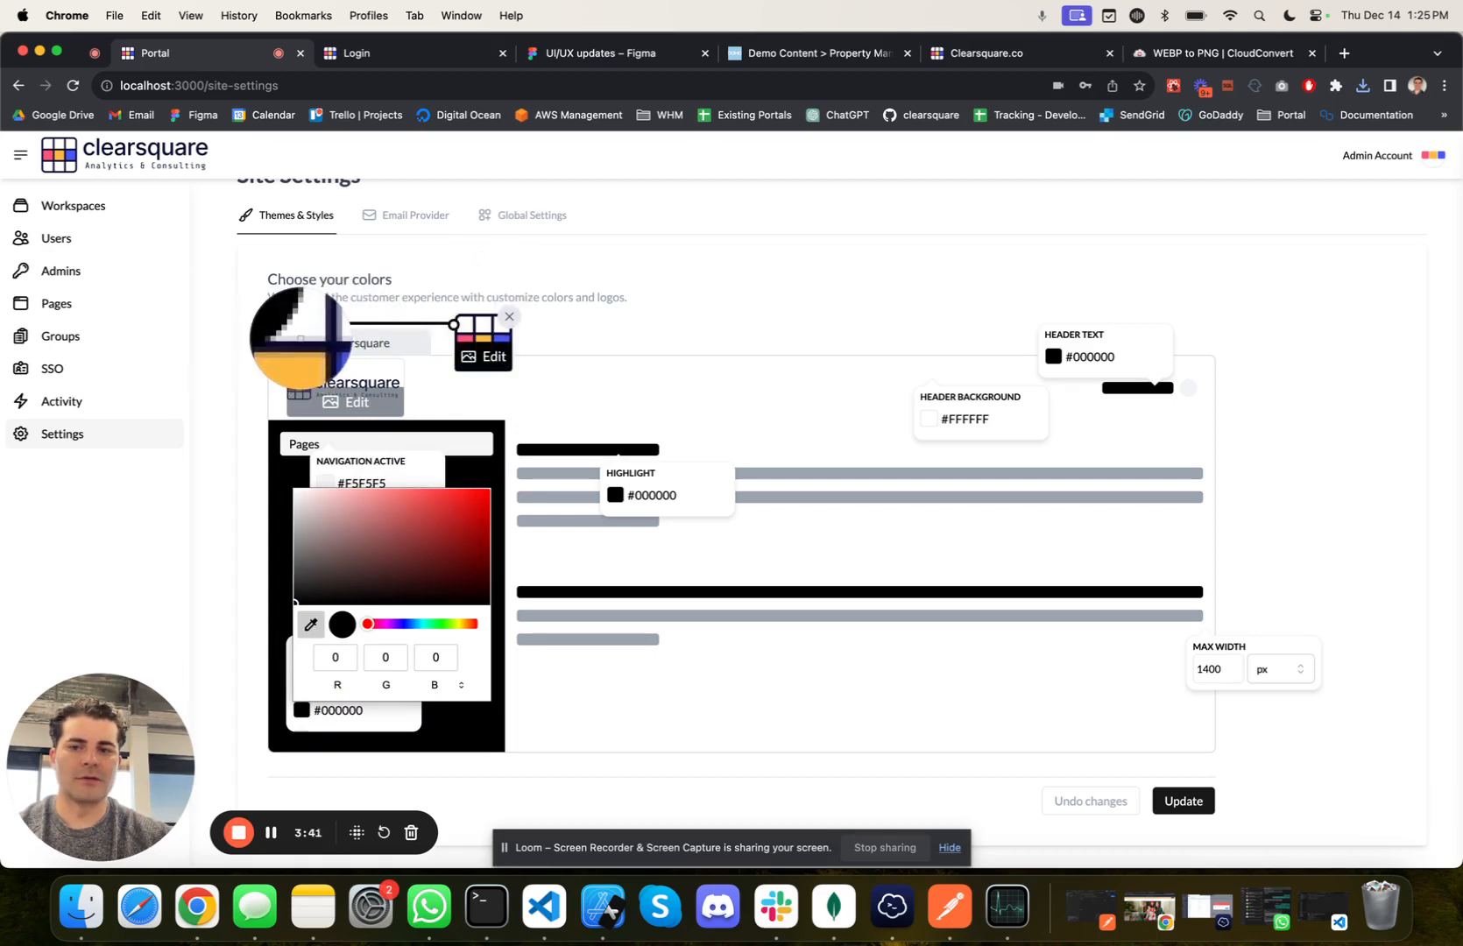
left_click(304, 342)
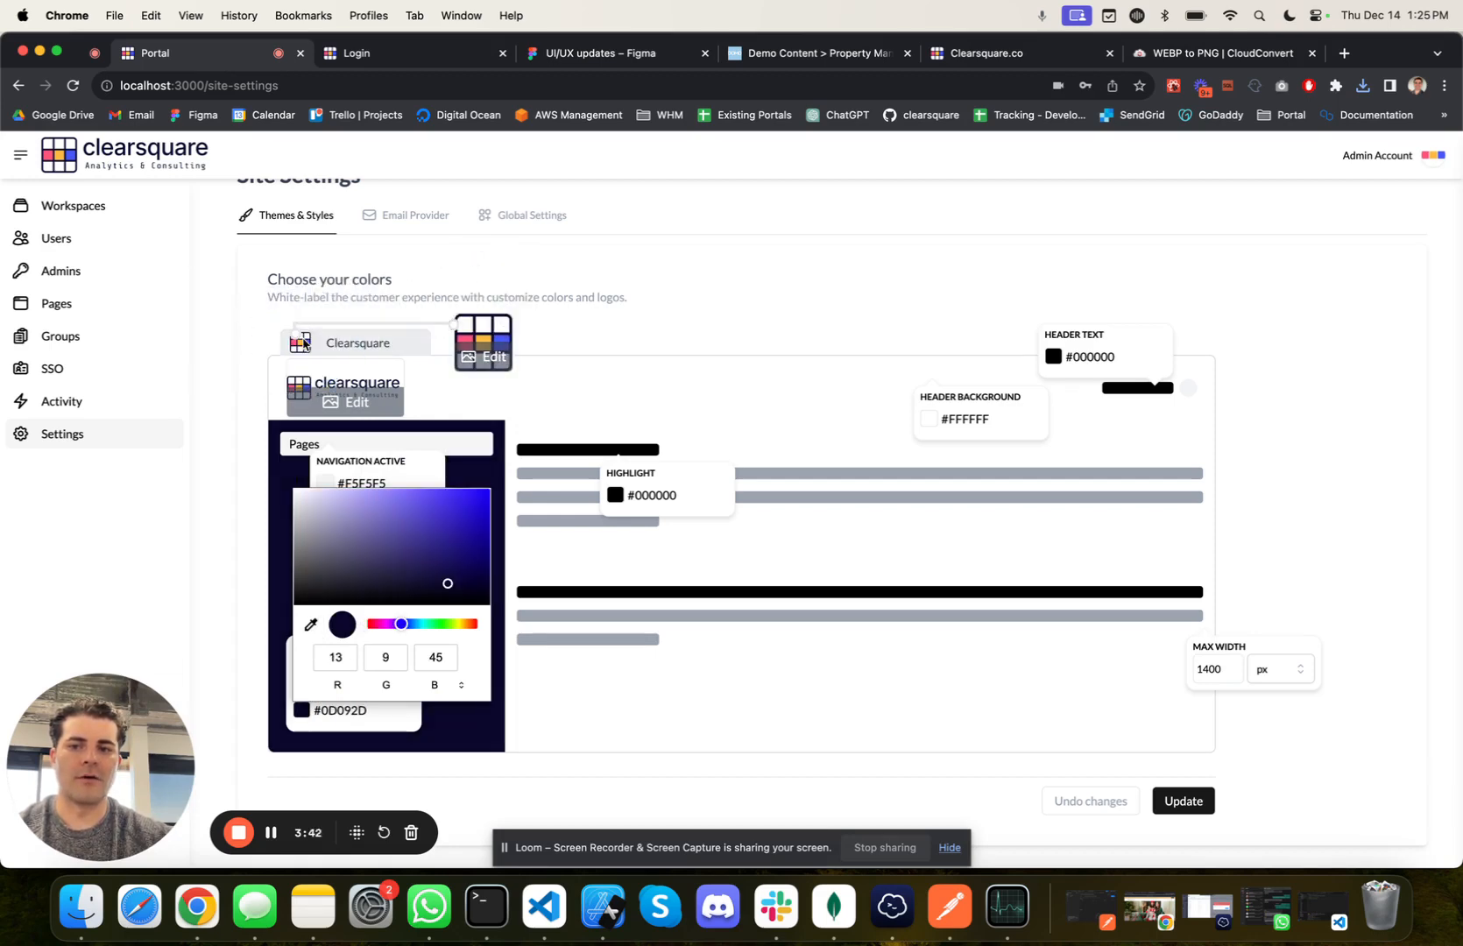
left_click(623, 391)
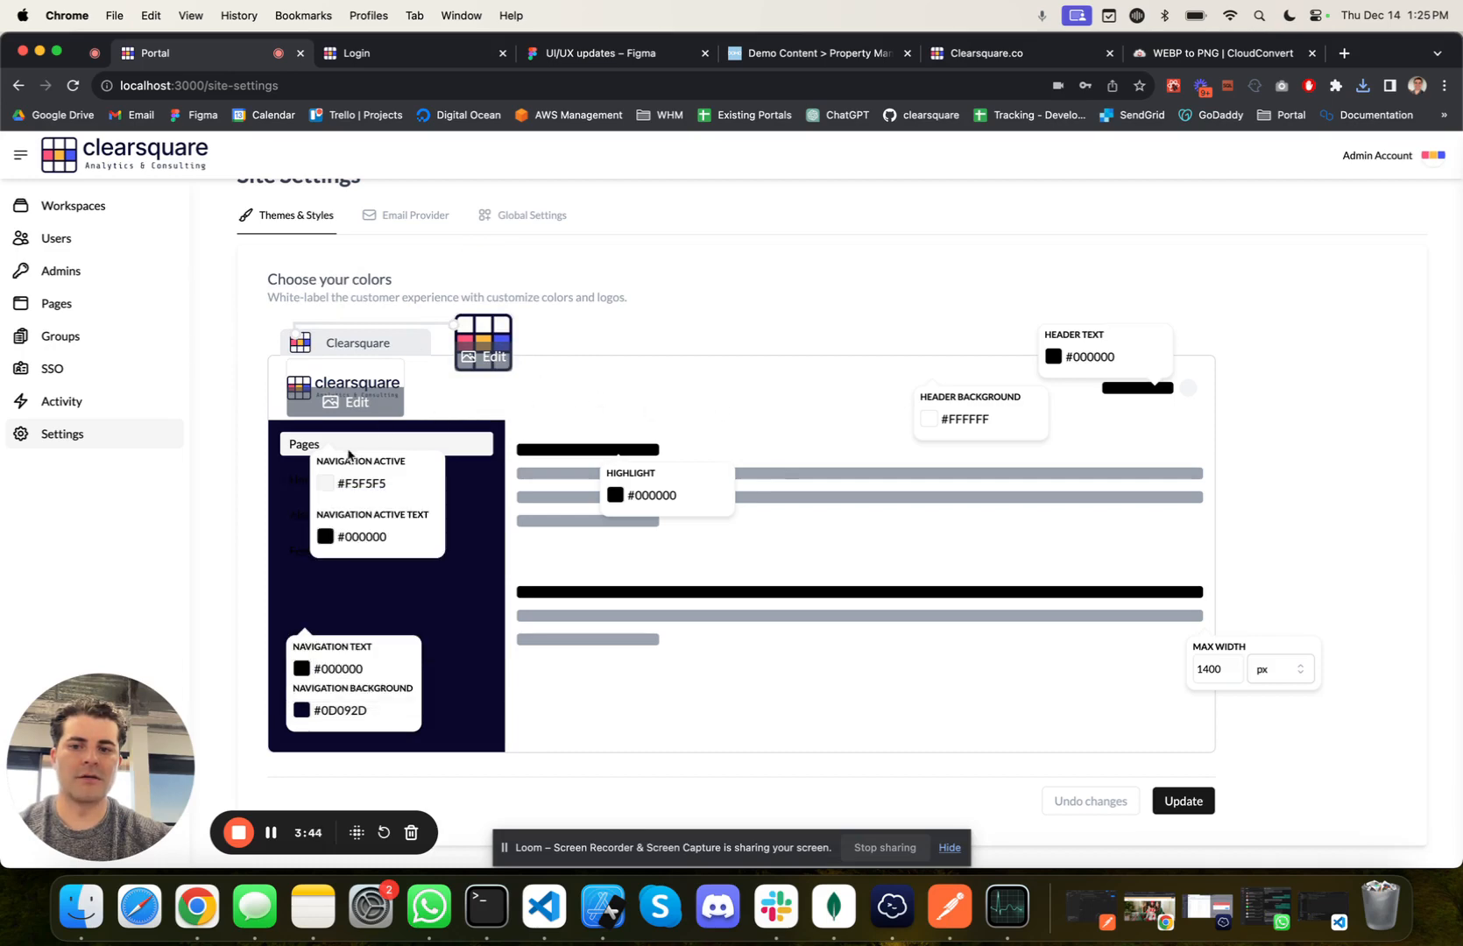
Step: Set the navigation active colour to #FFFFFF and copy the navigation background's #0D092D into the navigation active text
left_click(324, 484)
left_click(319, 494)
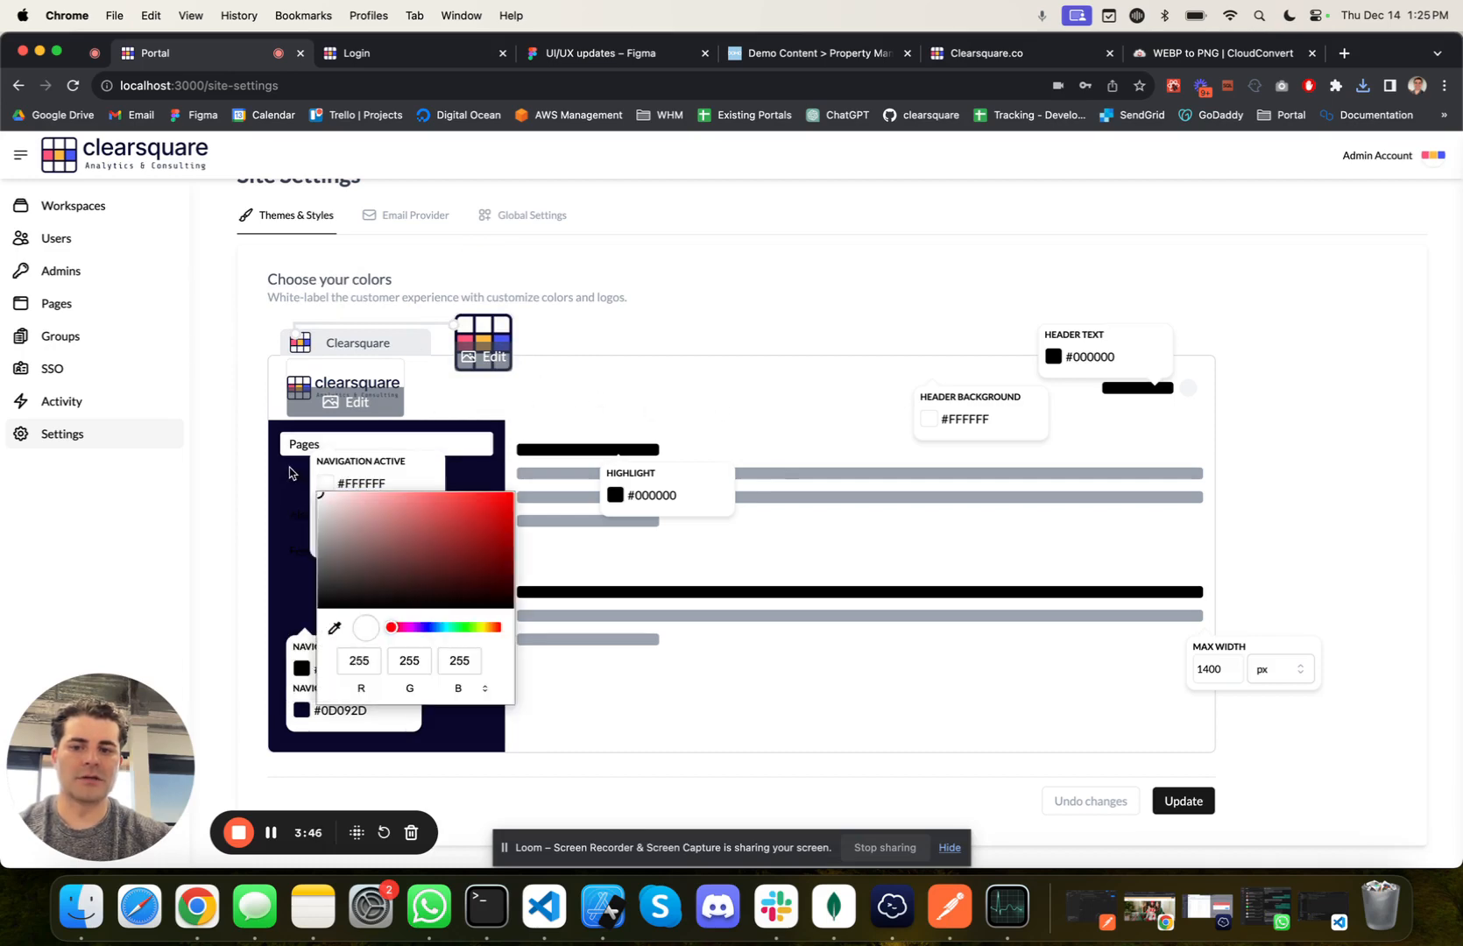
left_click(523, 511)
double_click(341, 709)
key("ctrl+c")
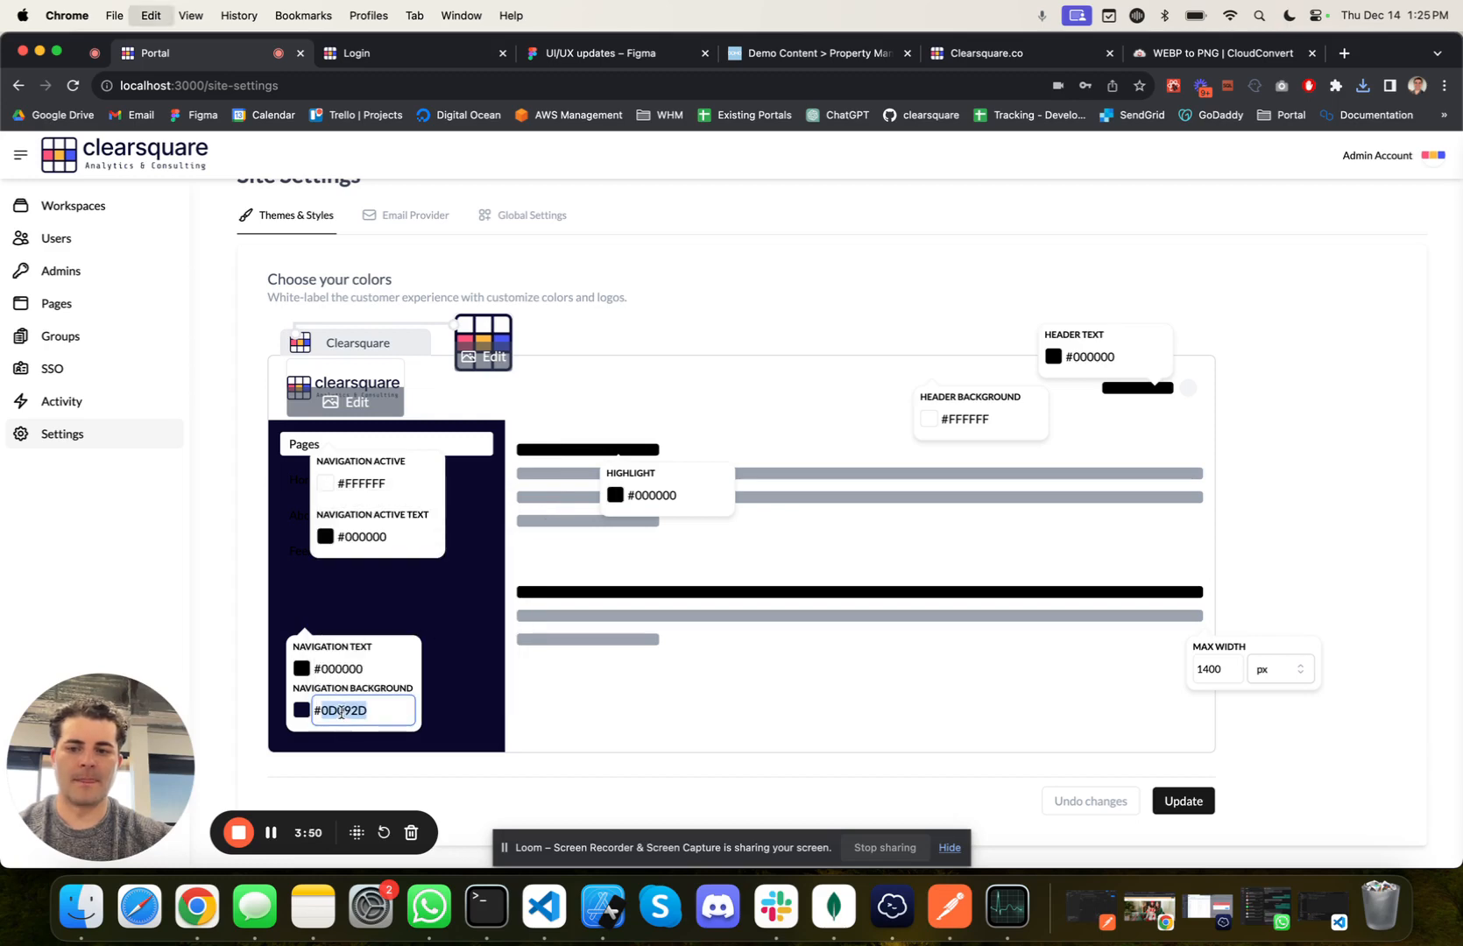
double_click(367, 536)
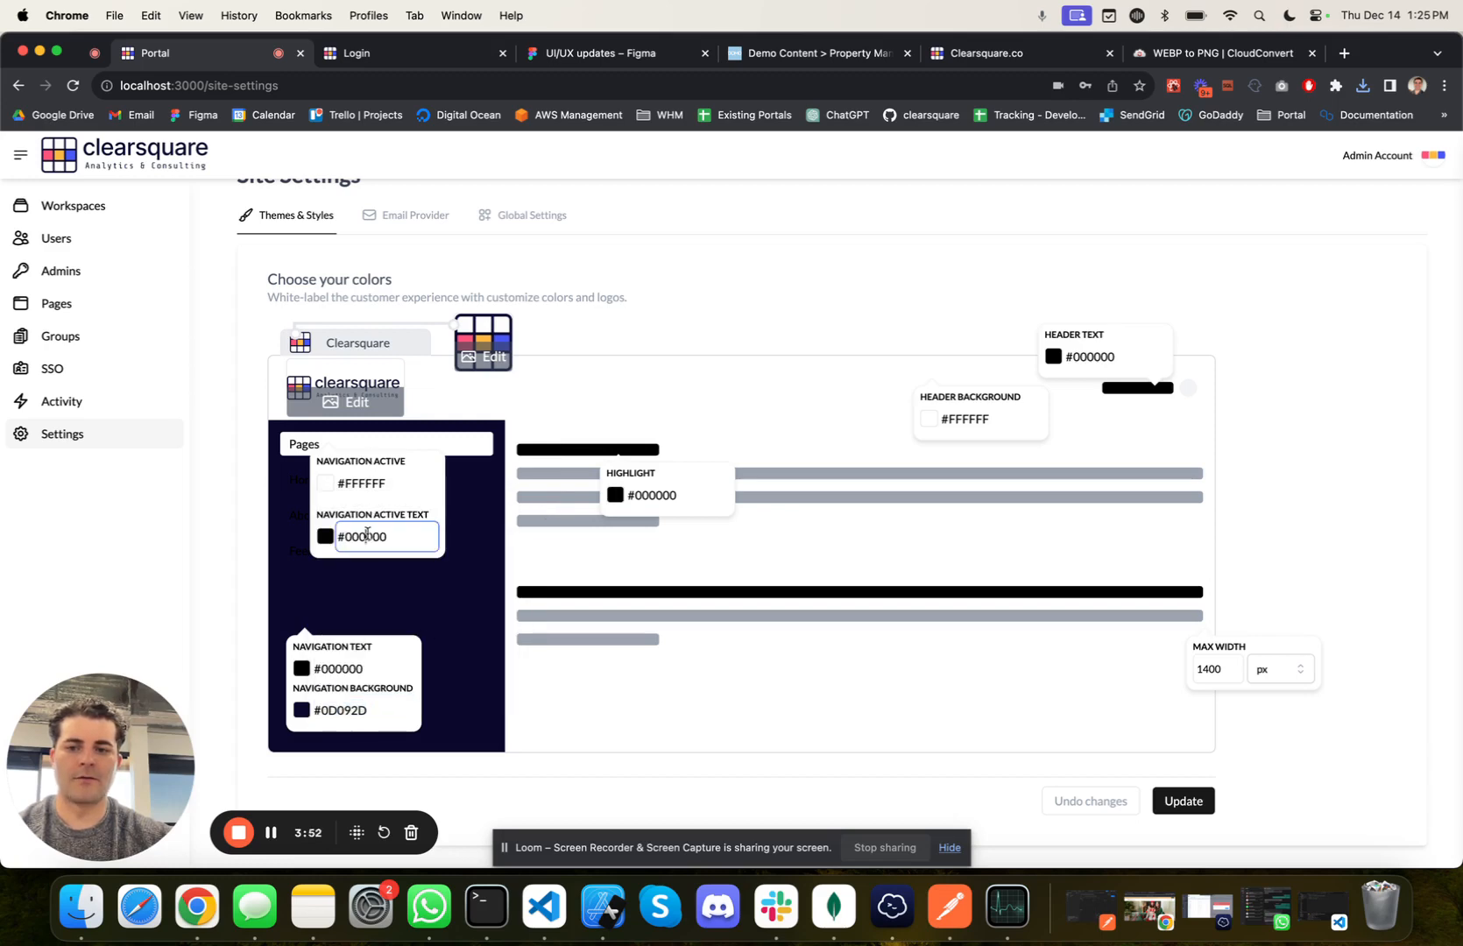
key("ctrl+v")
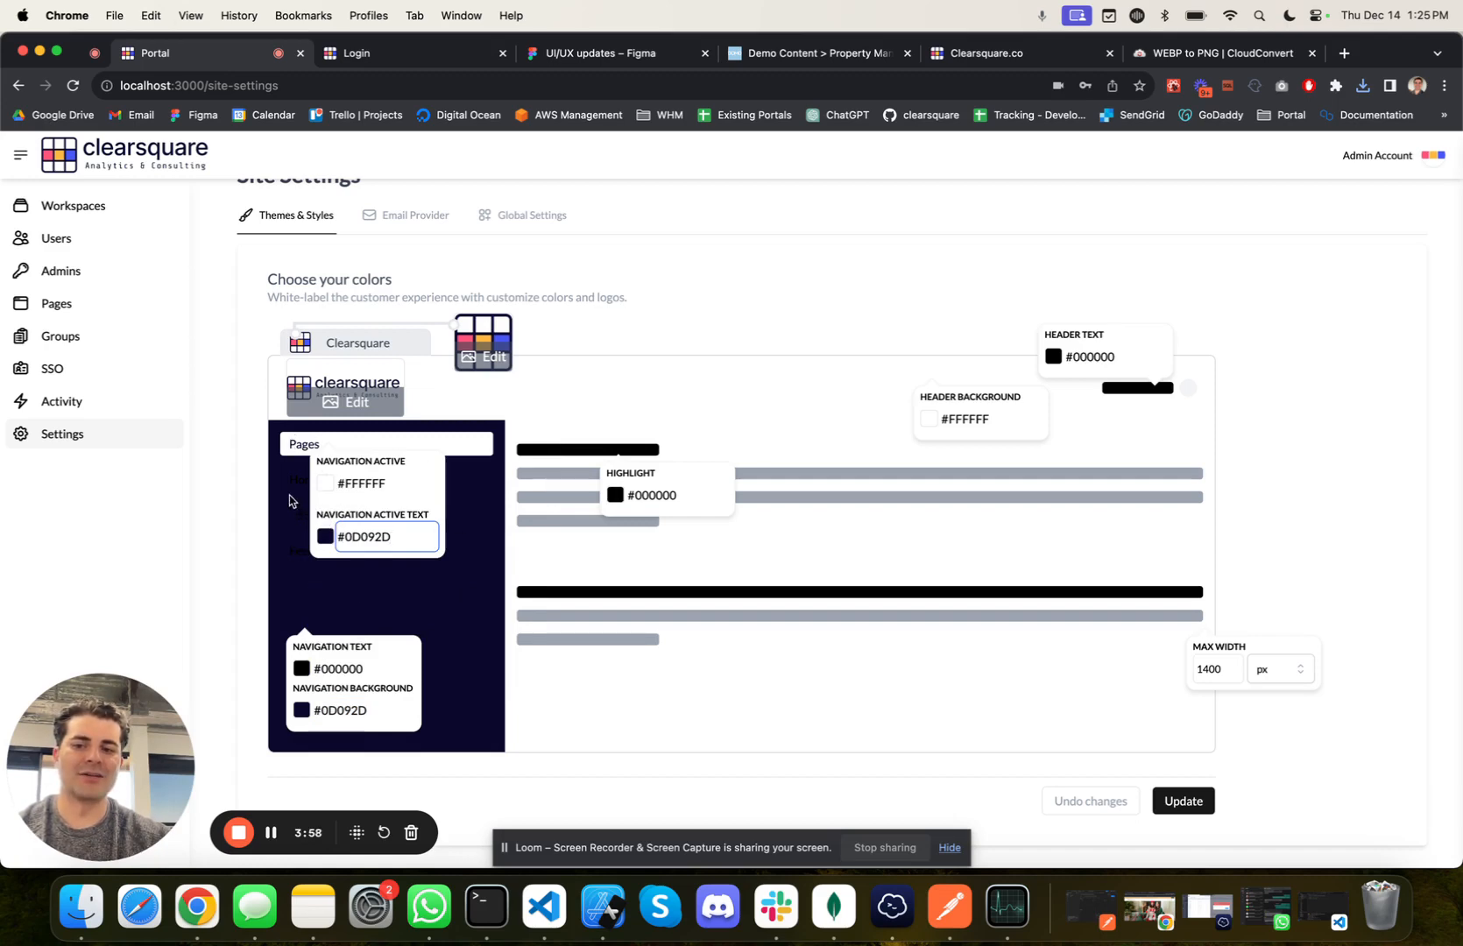
Step: Set the navigation text colour to white, #FFFFFF
left_click(303, 669)
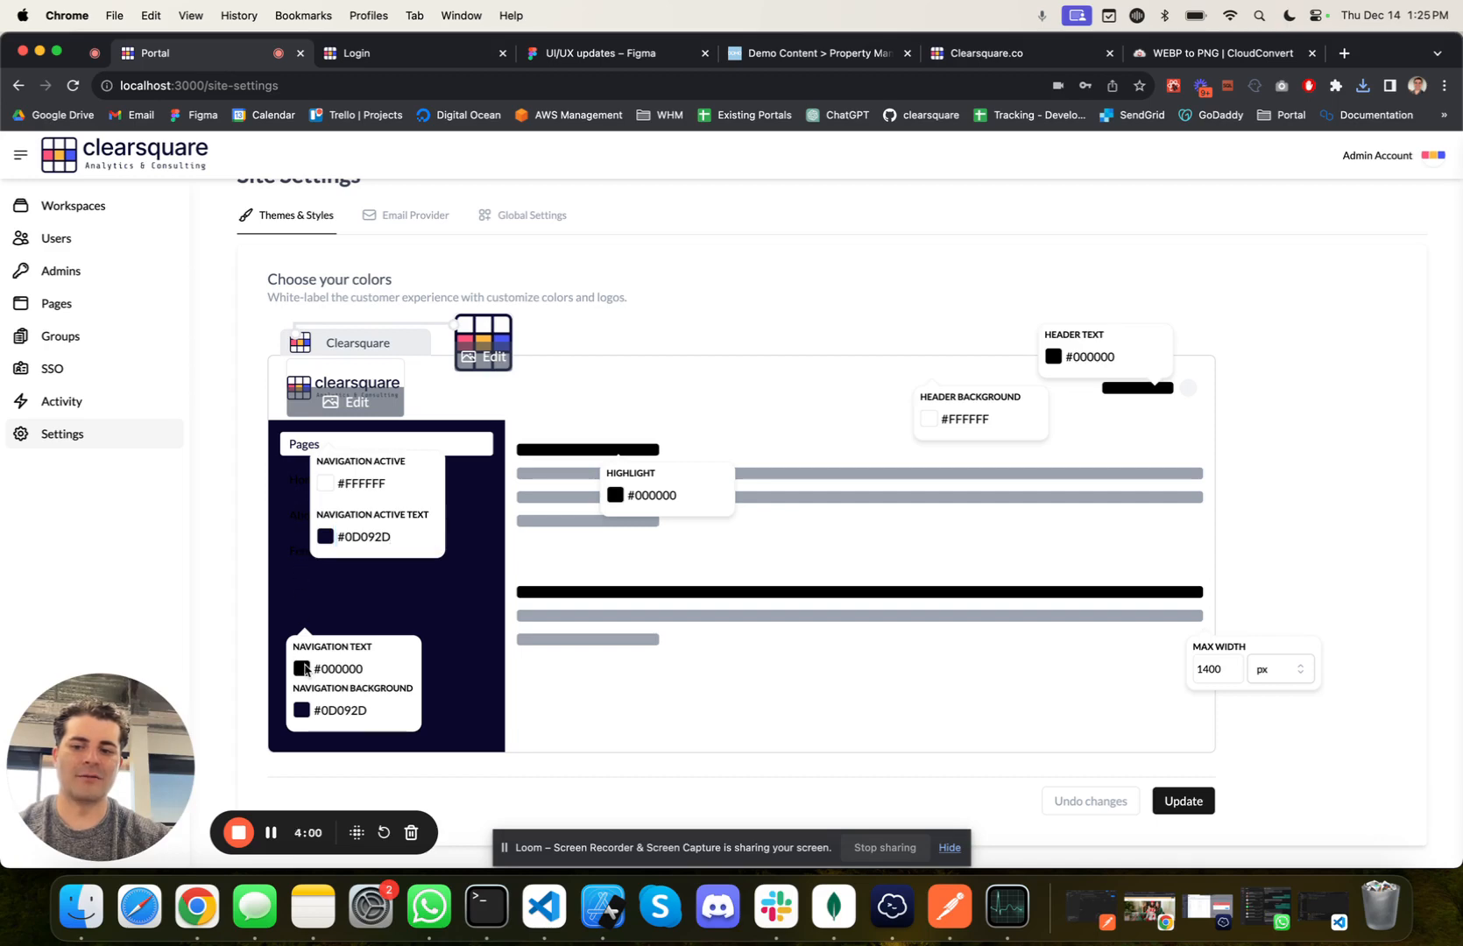
left_click(295, 448)
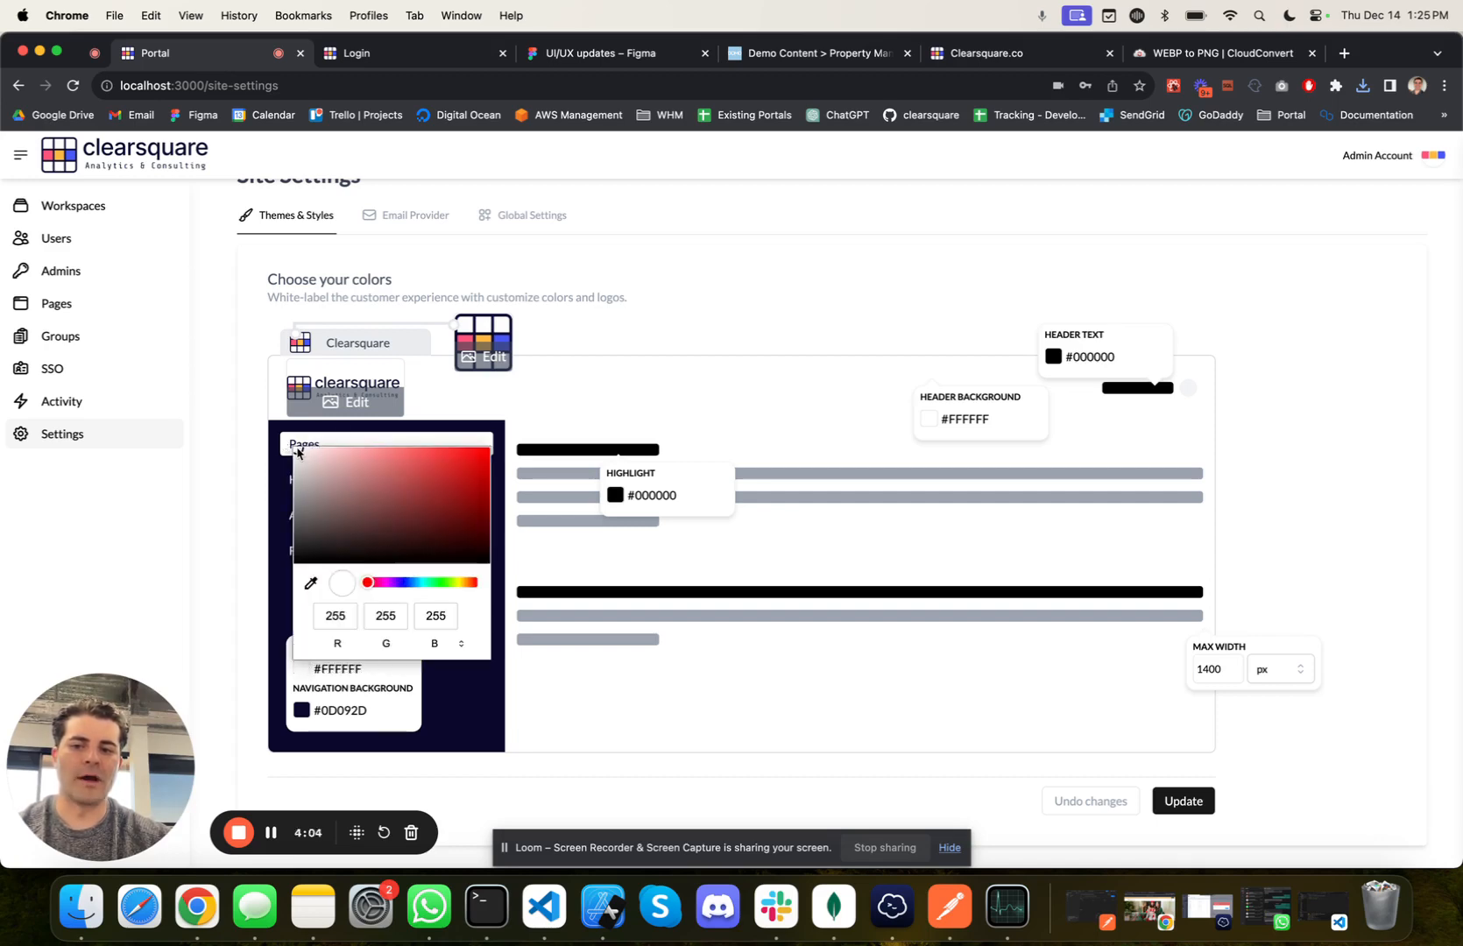
left_click_drag(297, 452, 255, 398)
left_click(477, 700)
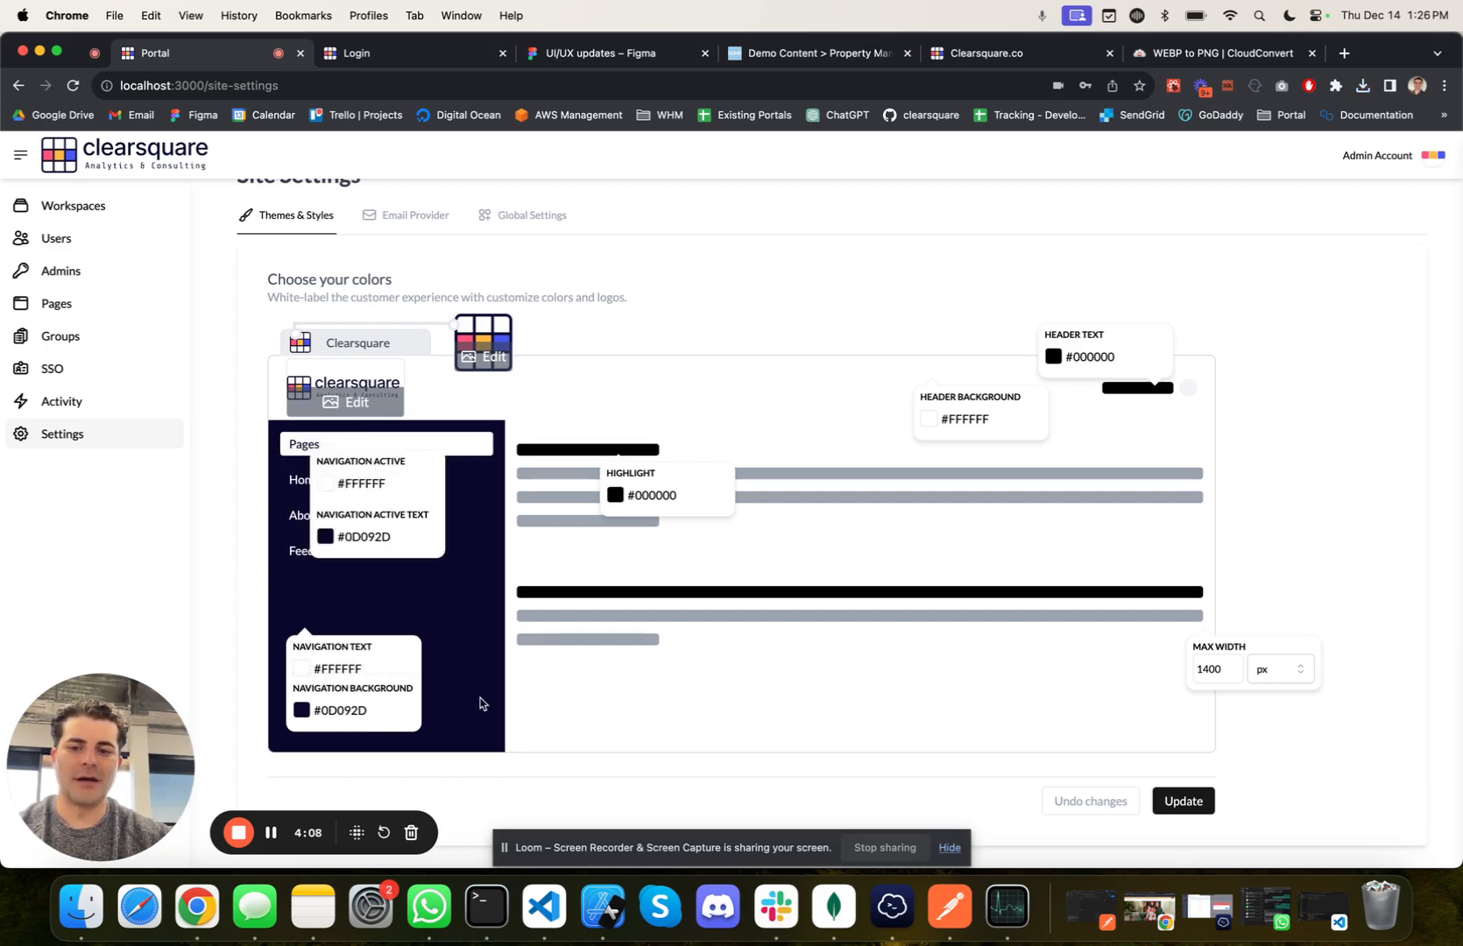
Step: Set the highlight colour to #4957F0 by sampling the blue square of the tab icon image
left_click(616, 495)
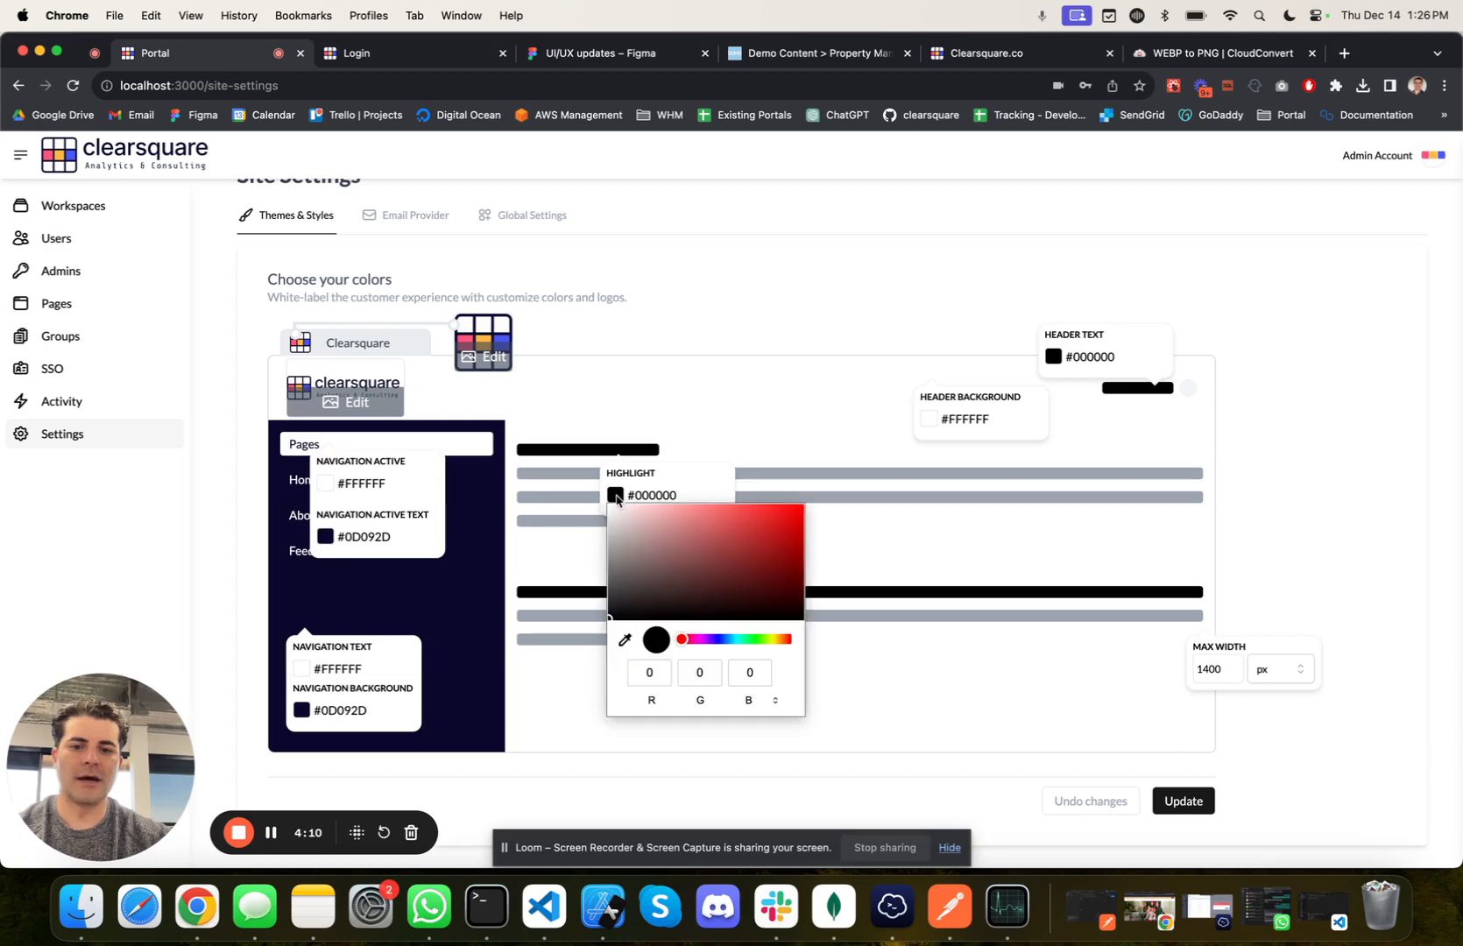
left_click(623, 639)
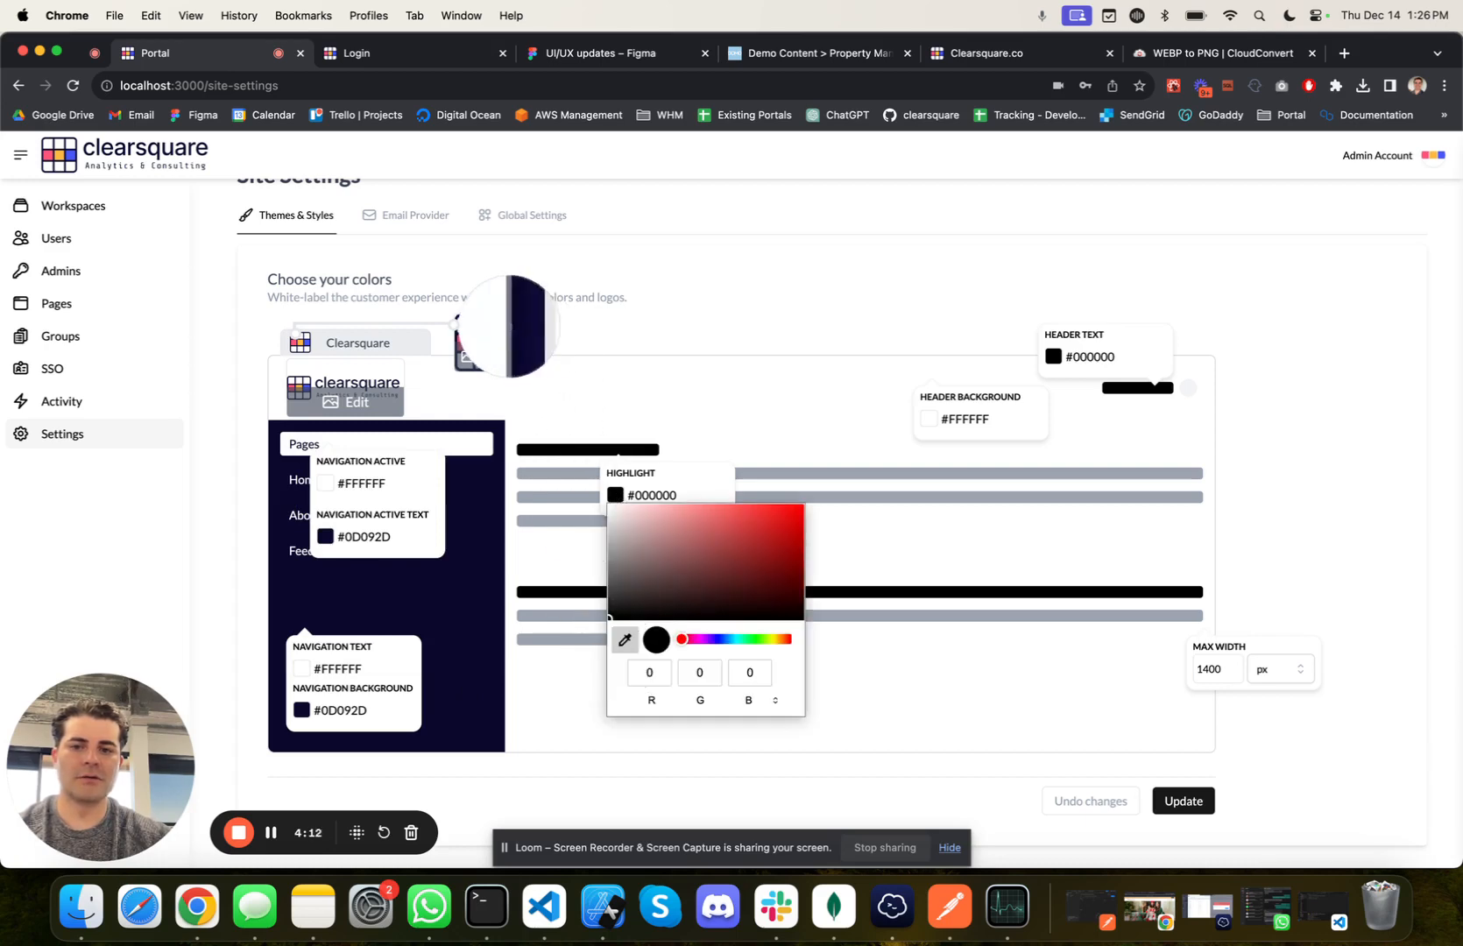
left_click(502, 338)
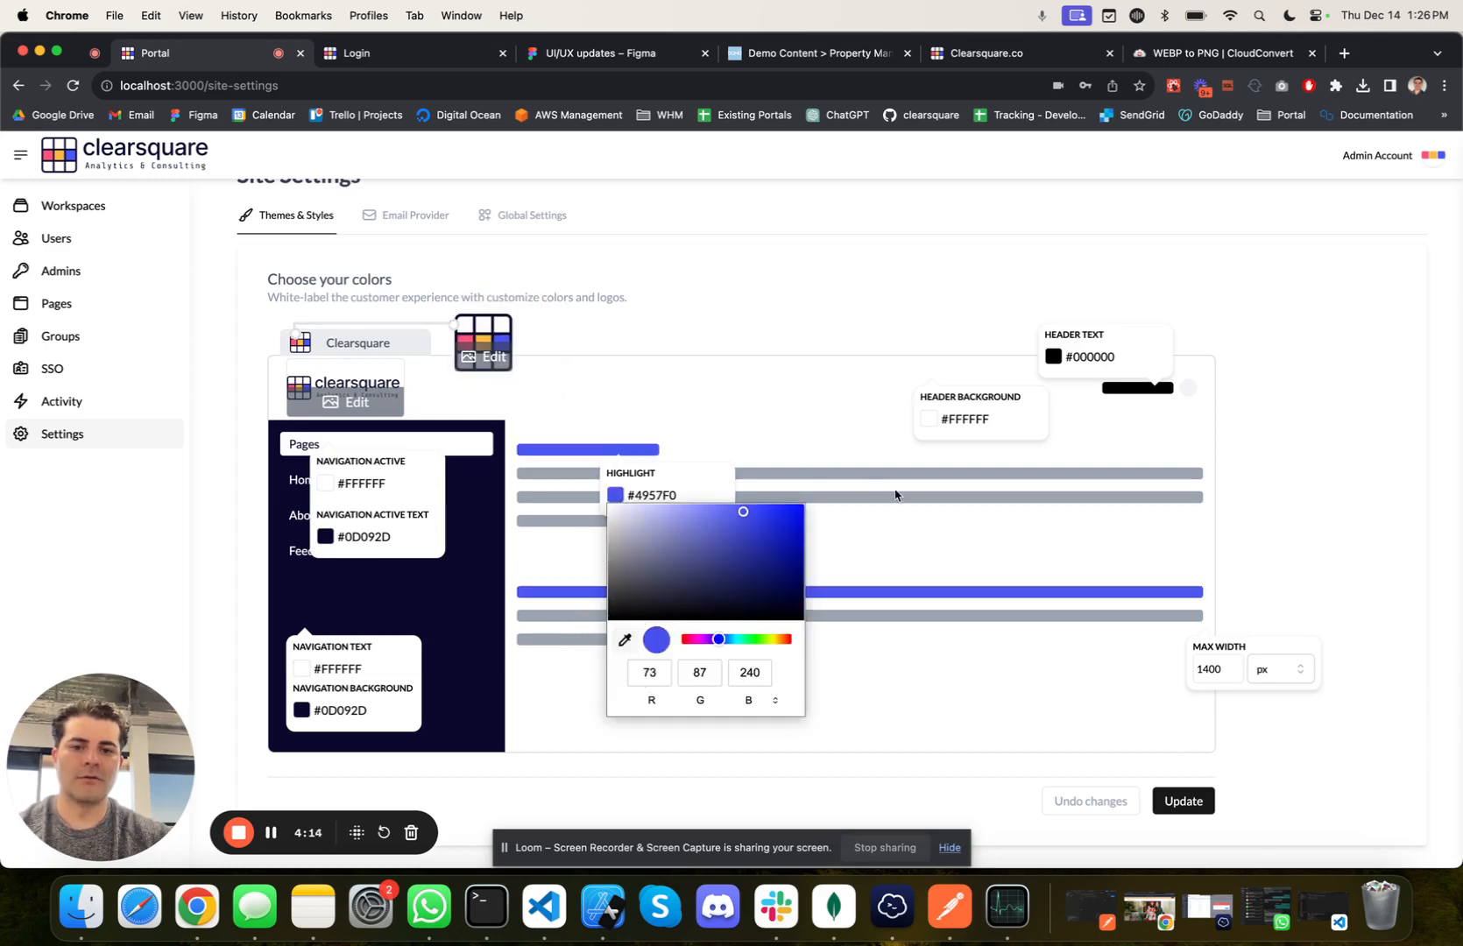
left_click(917, 505)
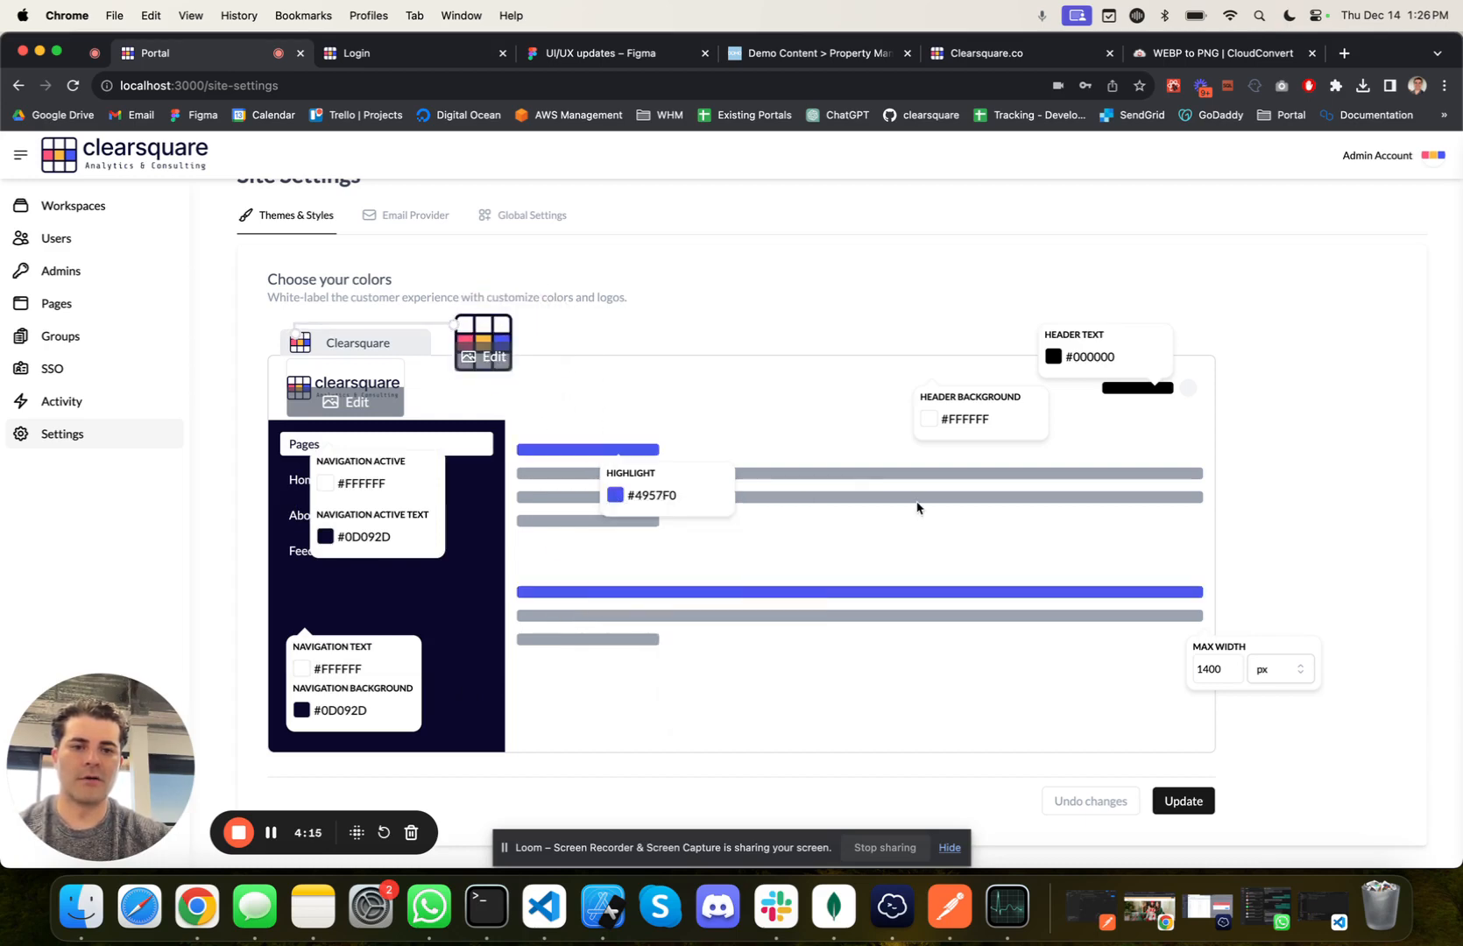
Step: Set the header text colour to the navigation background's #0D092D and save the site settings
left_click(1055, 357)
double_click(354, 712)
key("cmd+c")
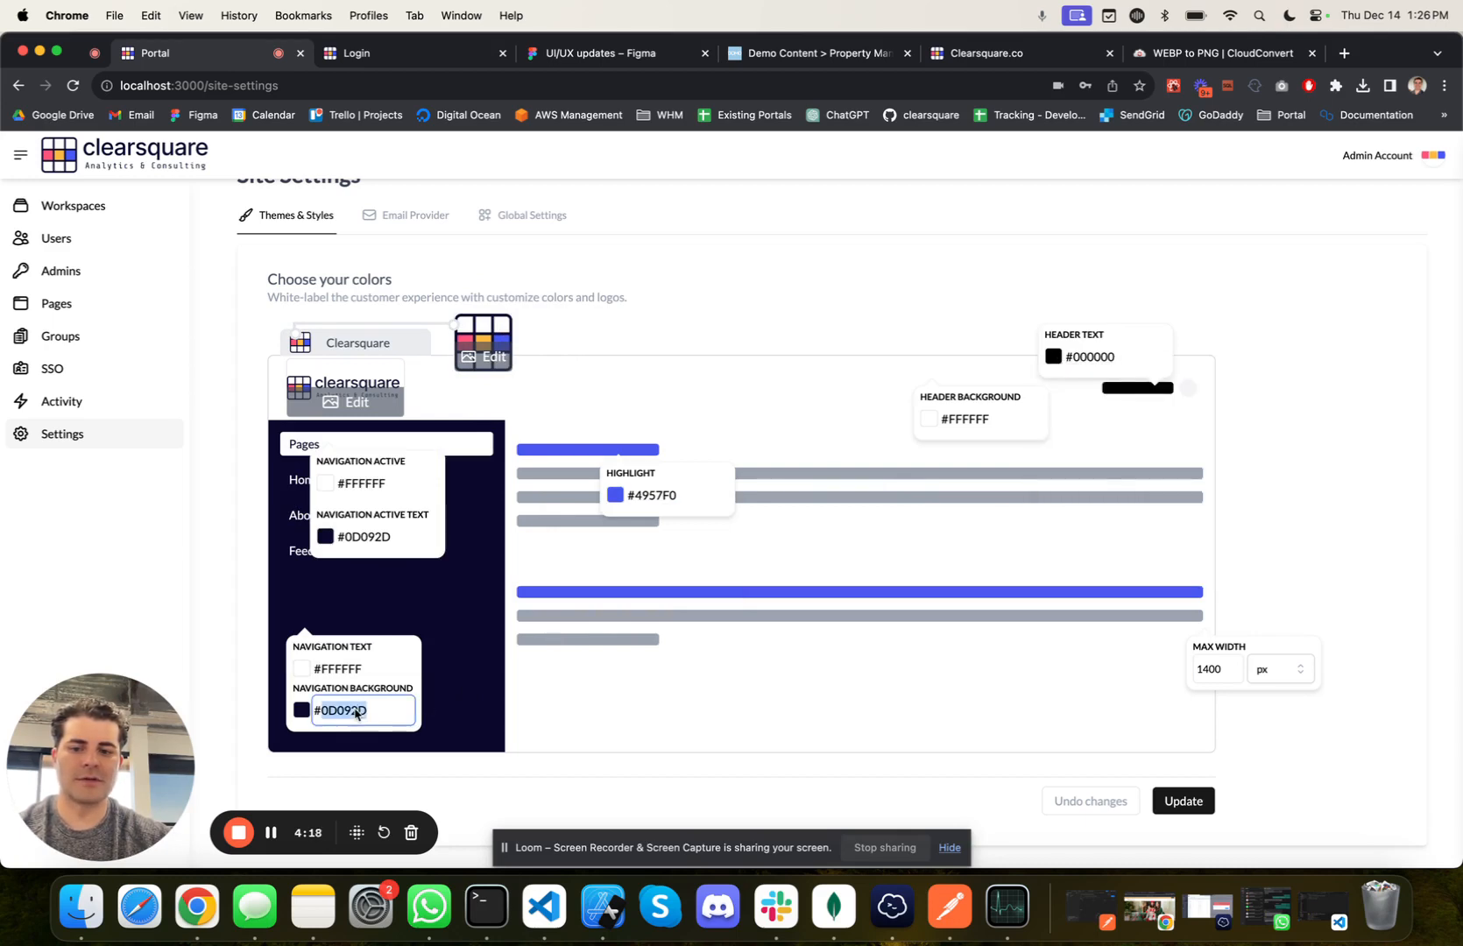
double_click(1128, 359)
key("cmd+v")
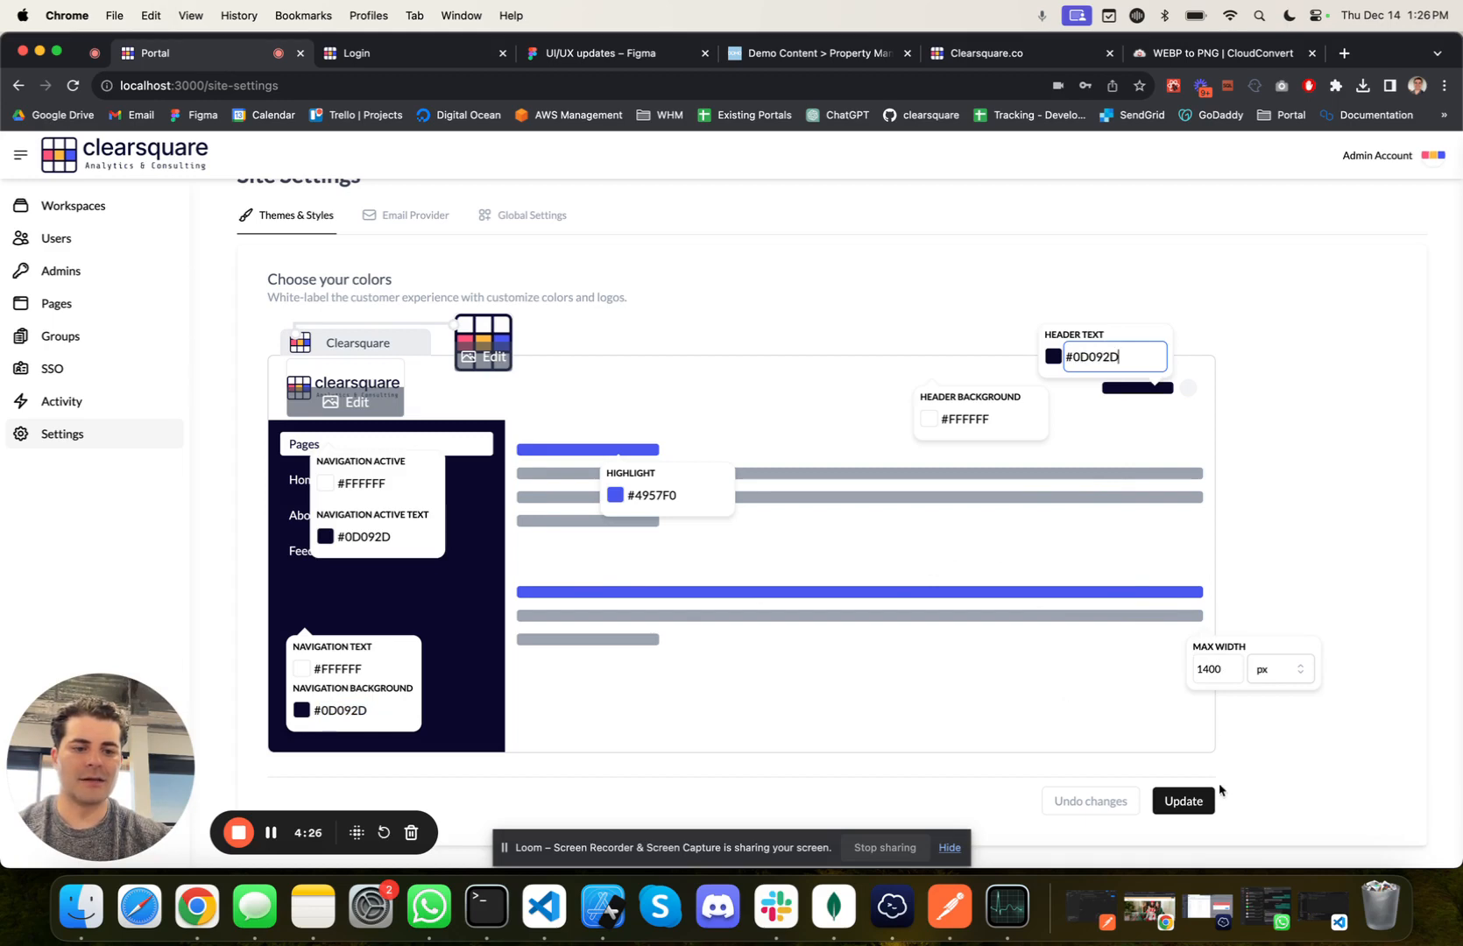
left_click(1185, 806)
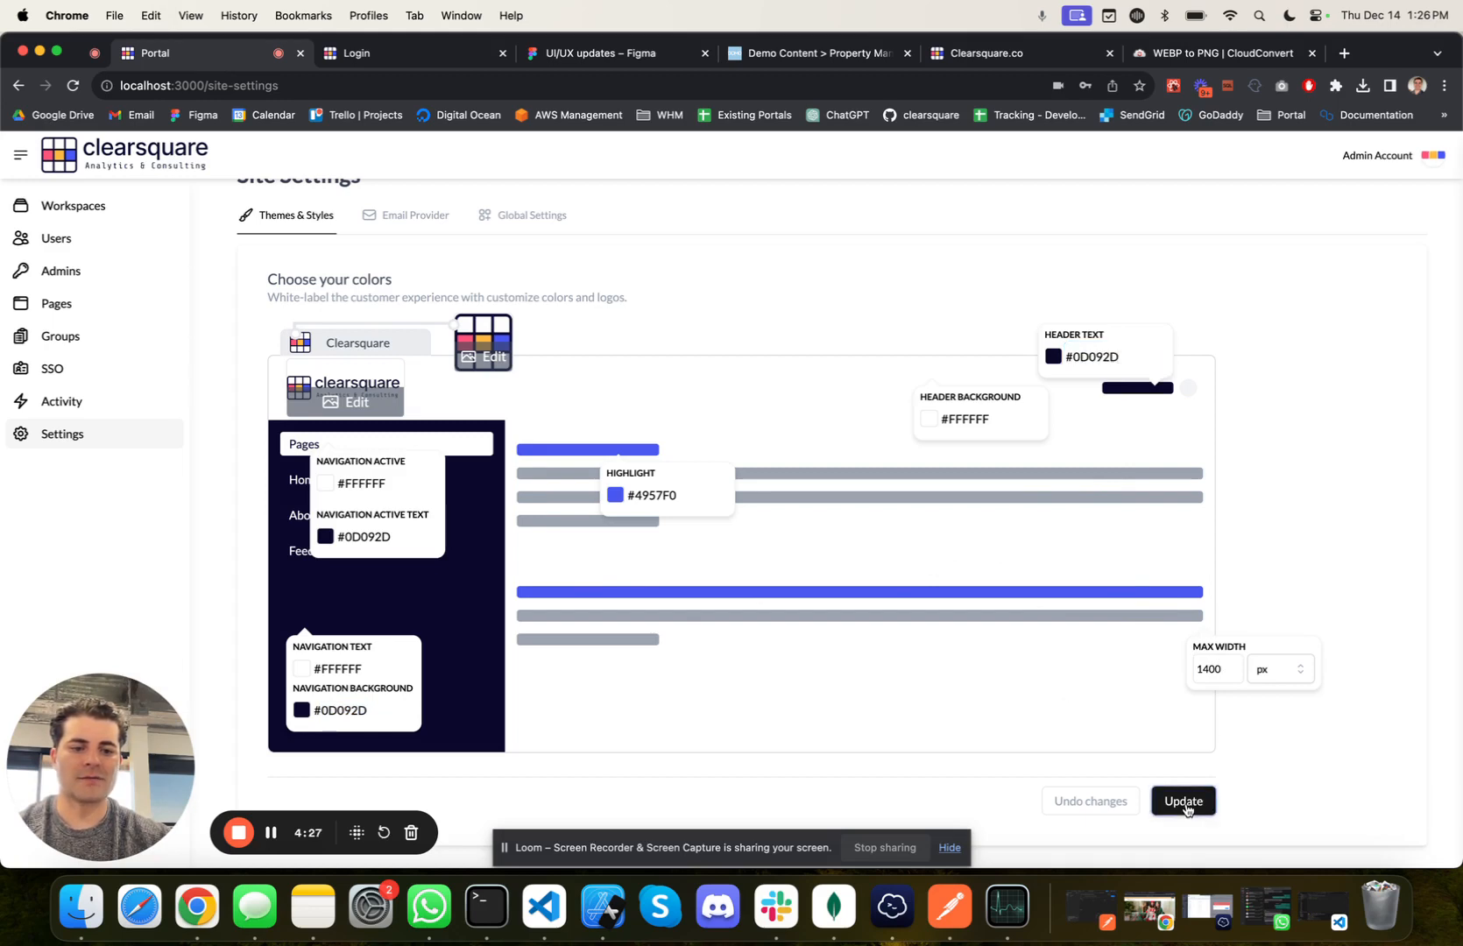
left_click(1273, 674)
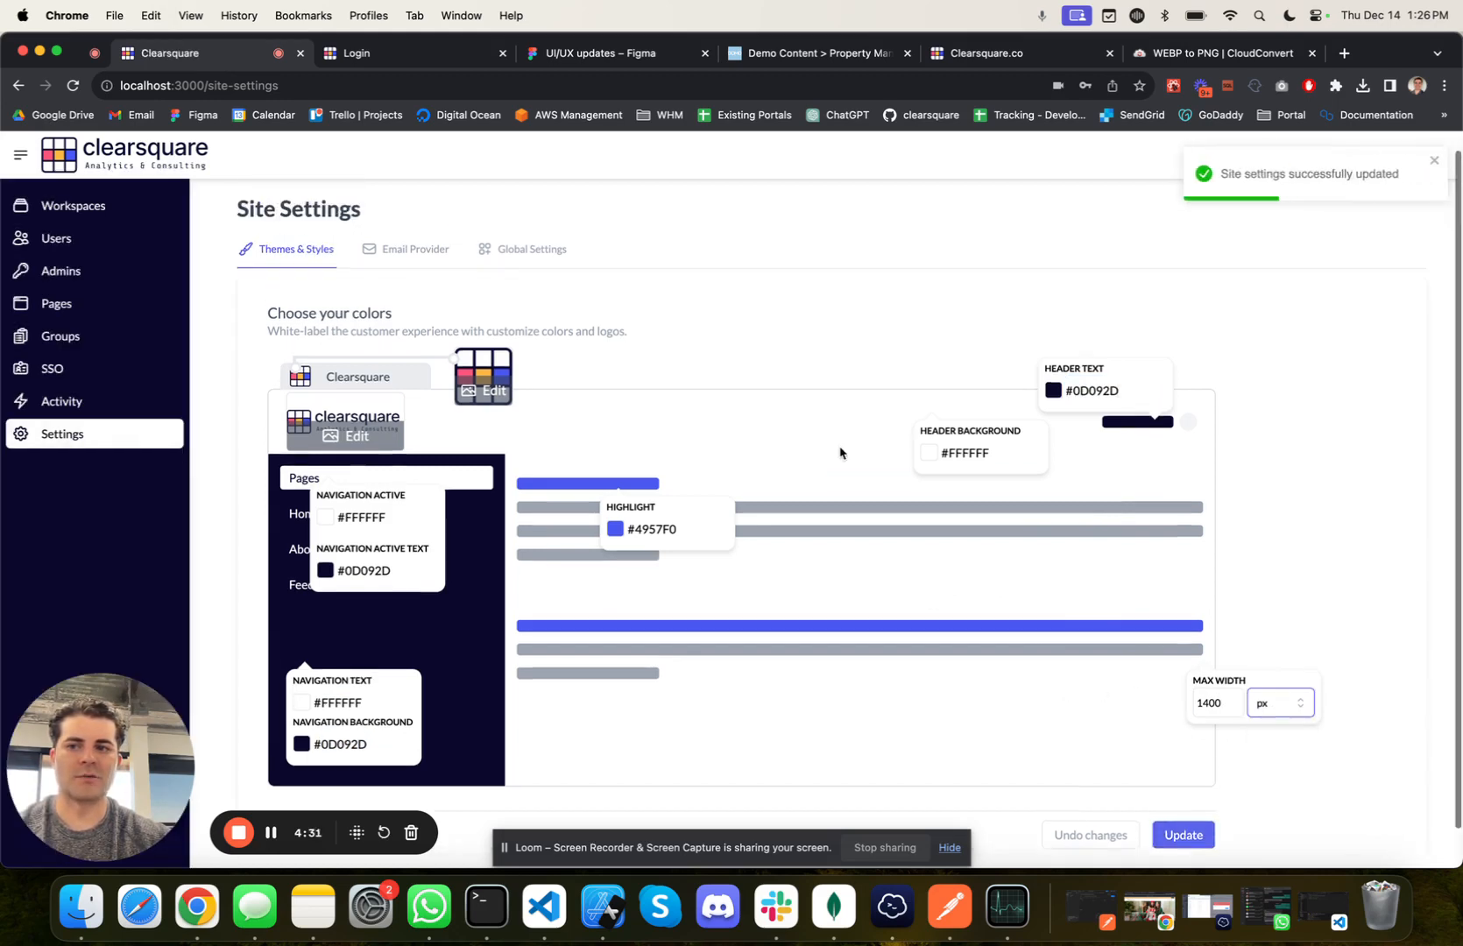
scroll(840, 452, "up", 1)
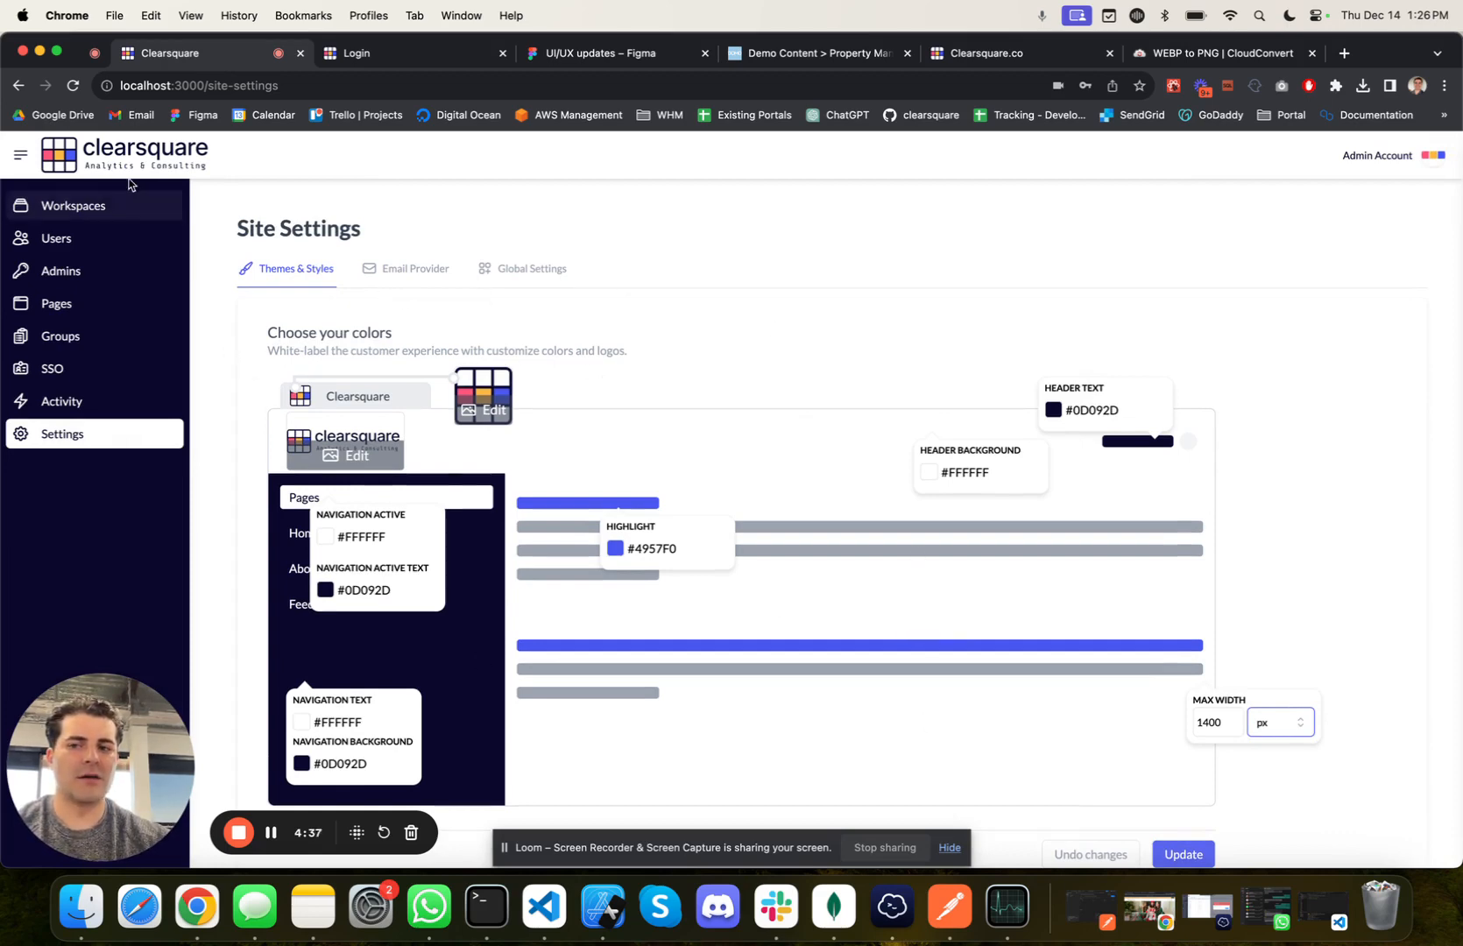
Step: Create a new workspace named Internal Employees
left_click(114, 207)
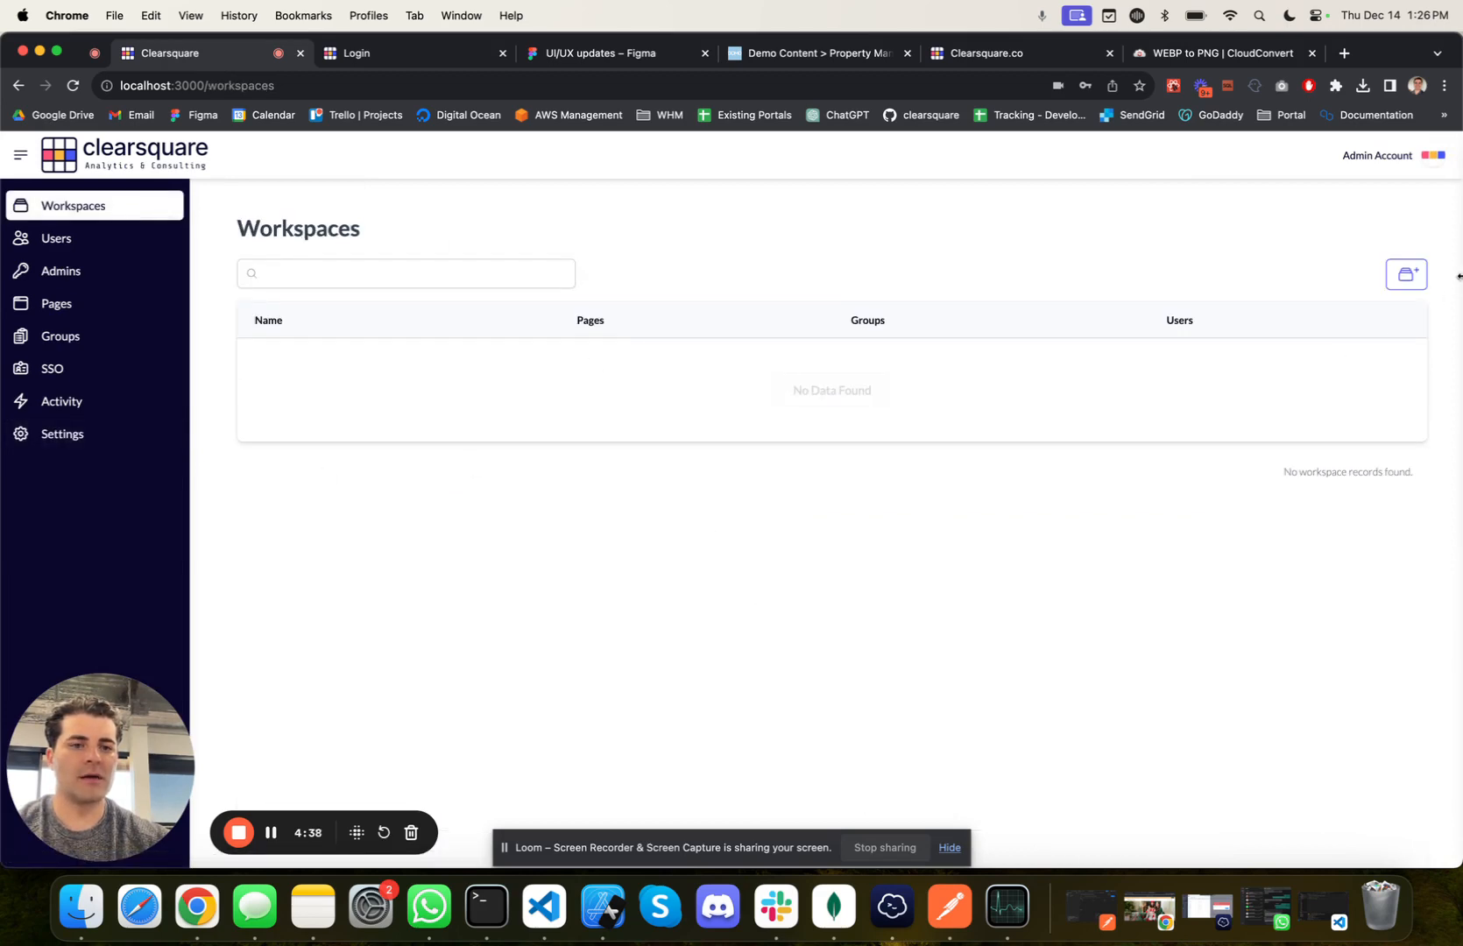
left_click(1405, 273)
left_click(712, 494)
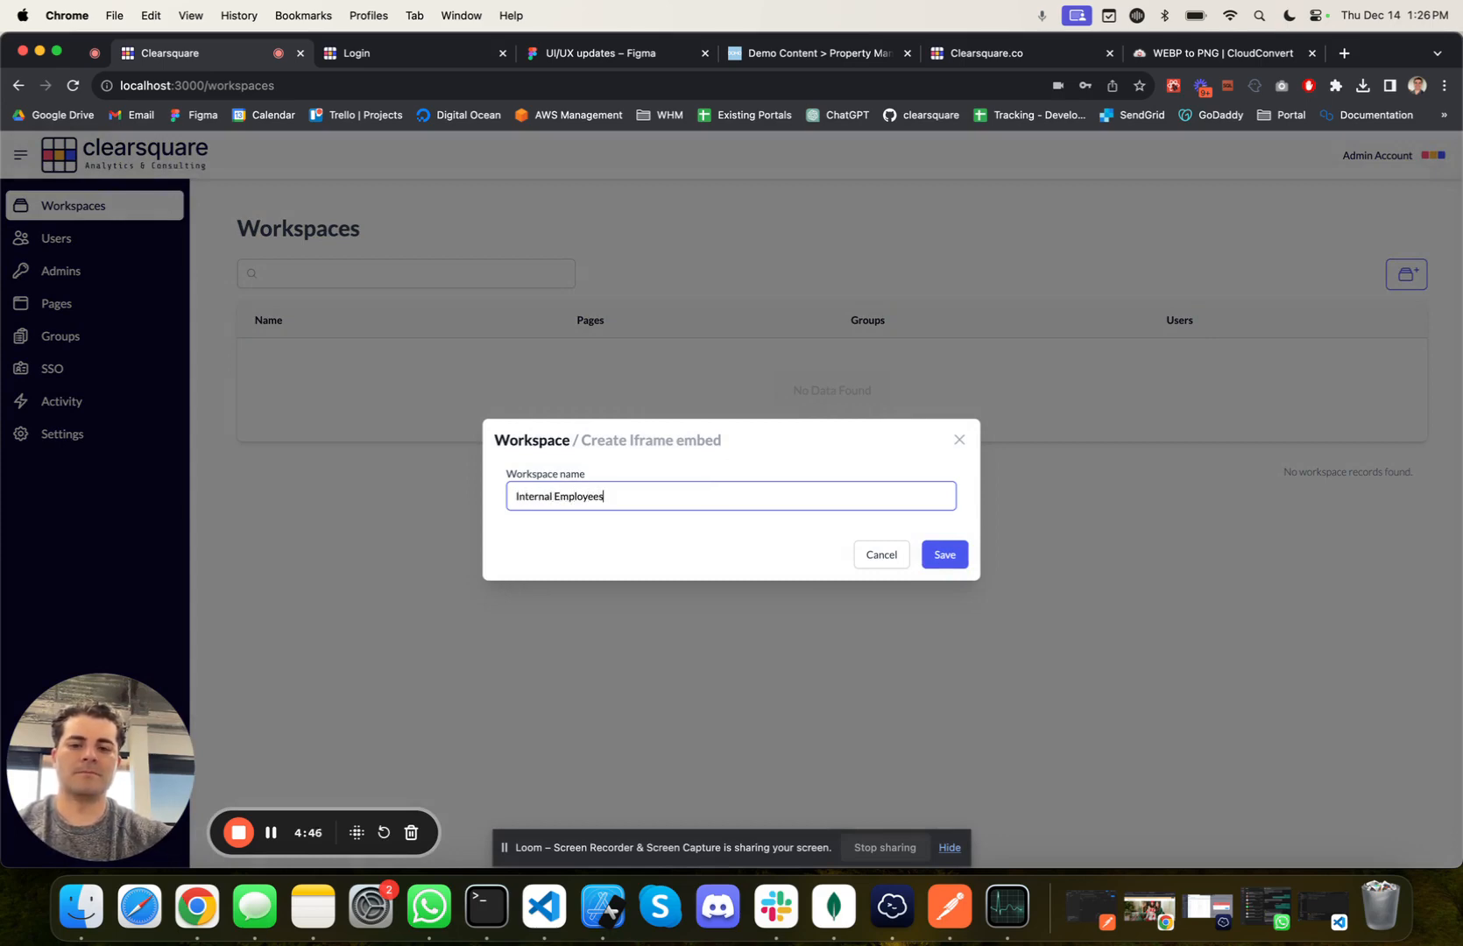
left_click(944, 554)
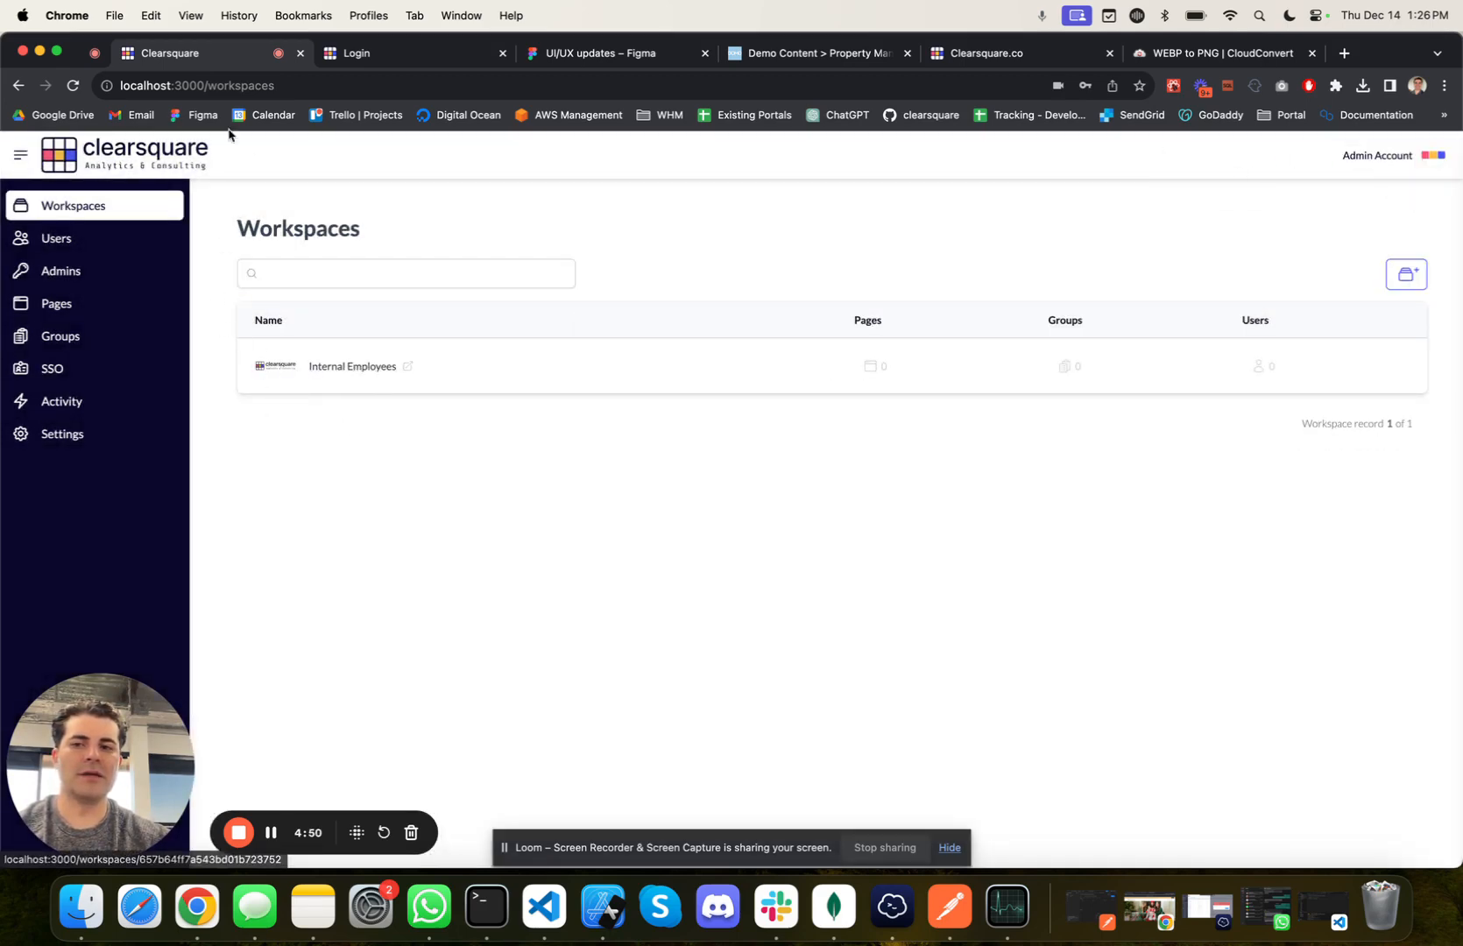
Step: Open the Internal Employees workspace's layout and styles and set its header background to red, #FF0000
left_click(352, 366)
left_click(757, 290)
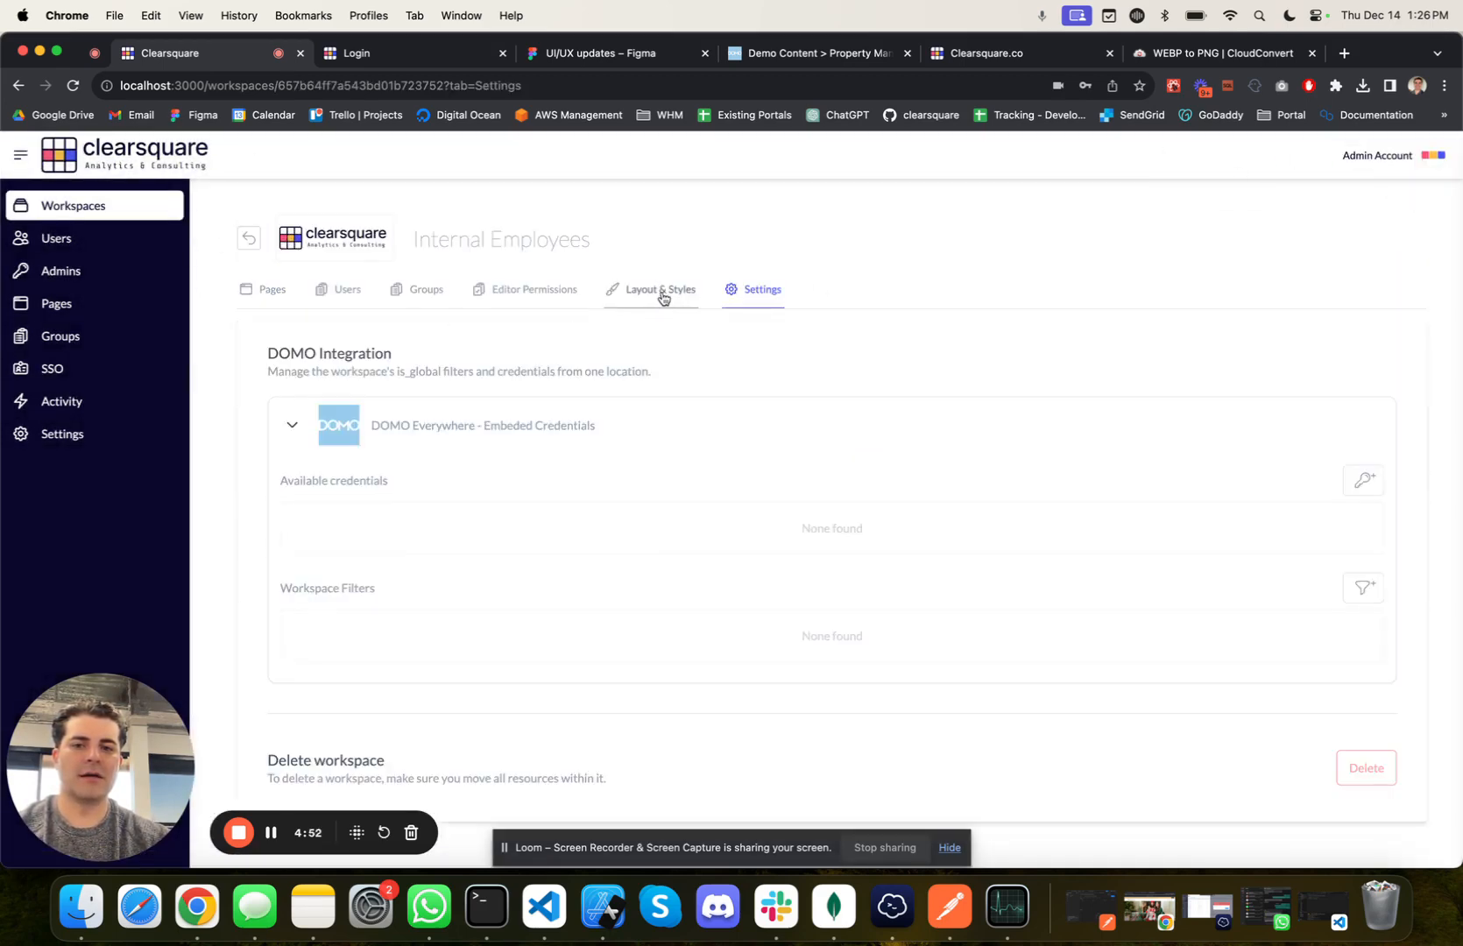
left_click(664, 298)
scroll(610, 594, "down", 3)
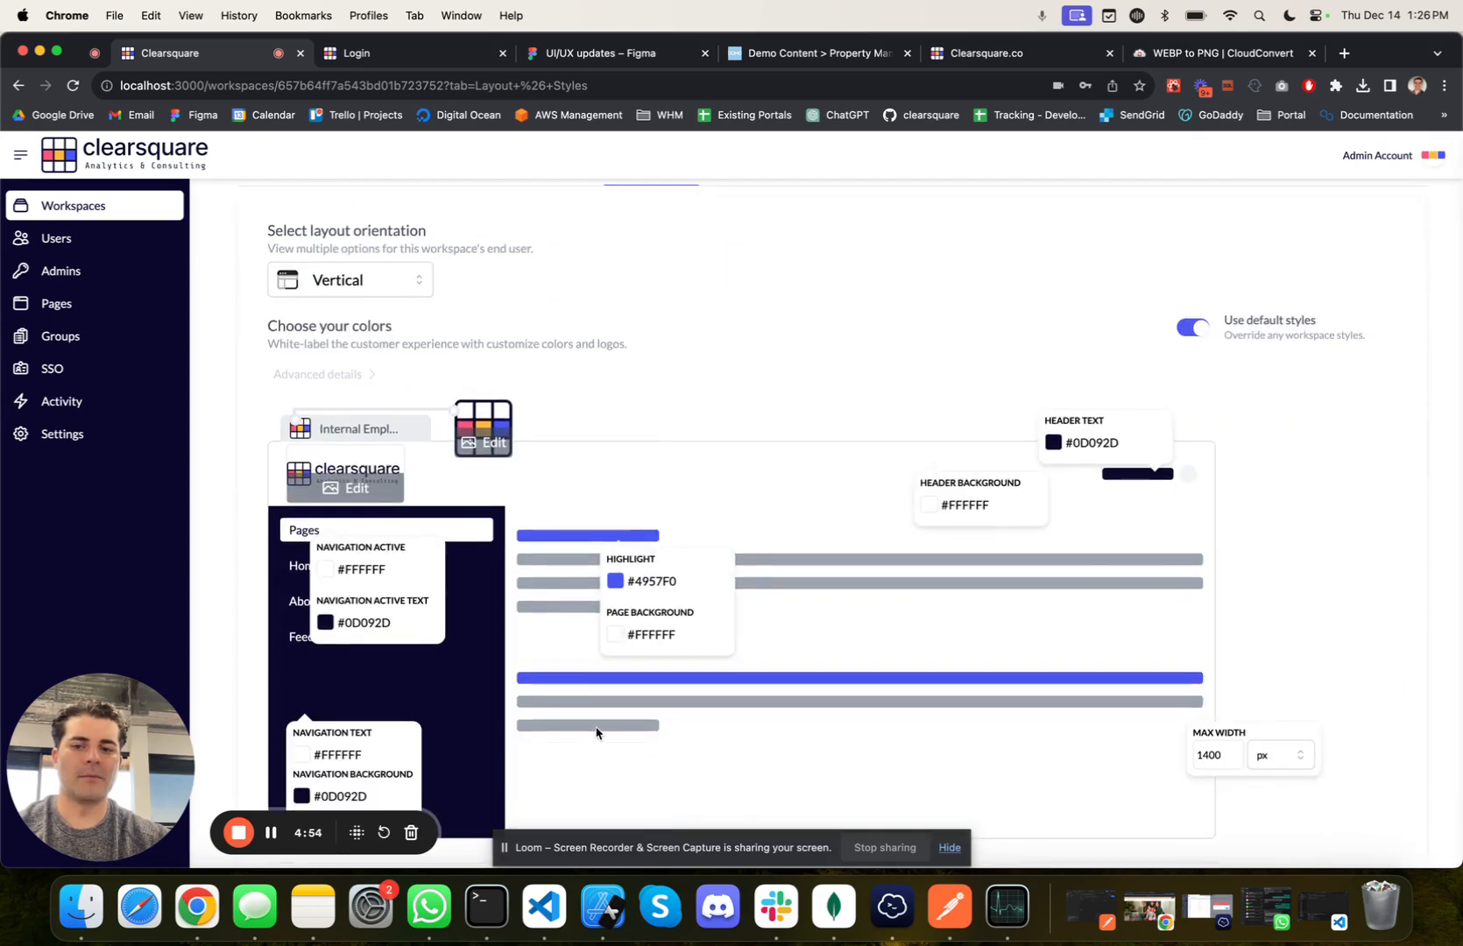
left_click(930, 514)
left_click_drag(922, 554, 1214, 519)
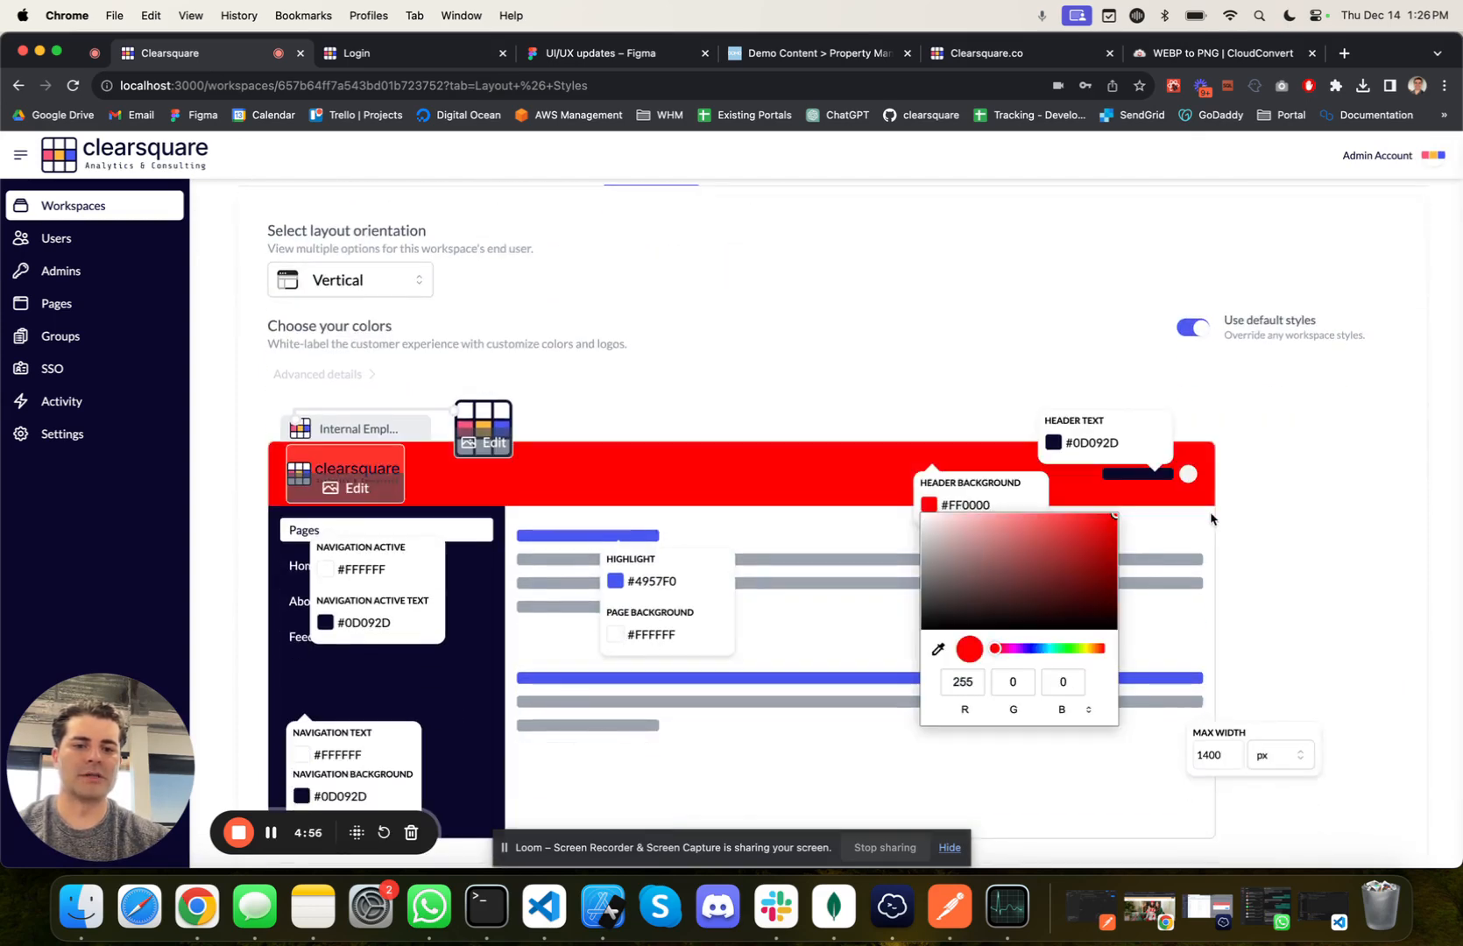
scroll(312, 777, "down", 1)
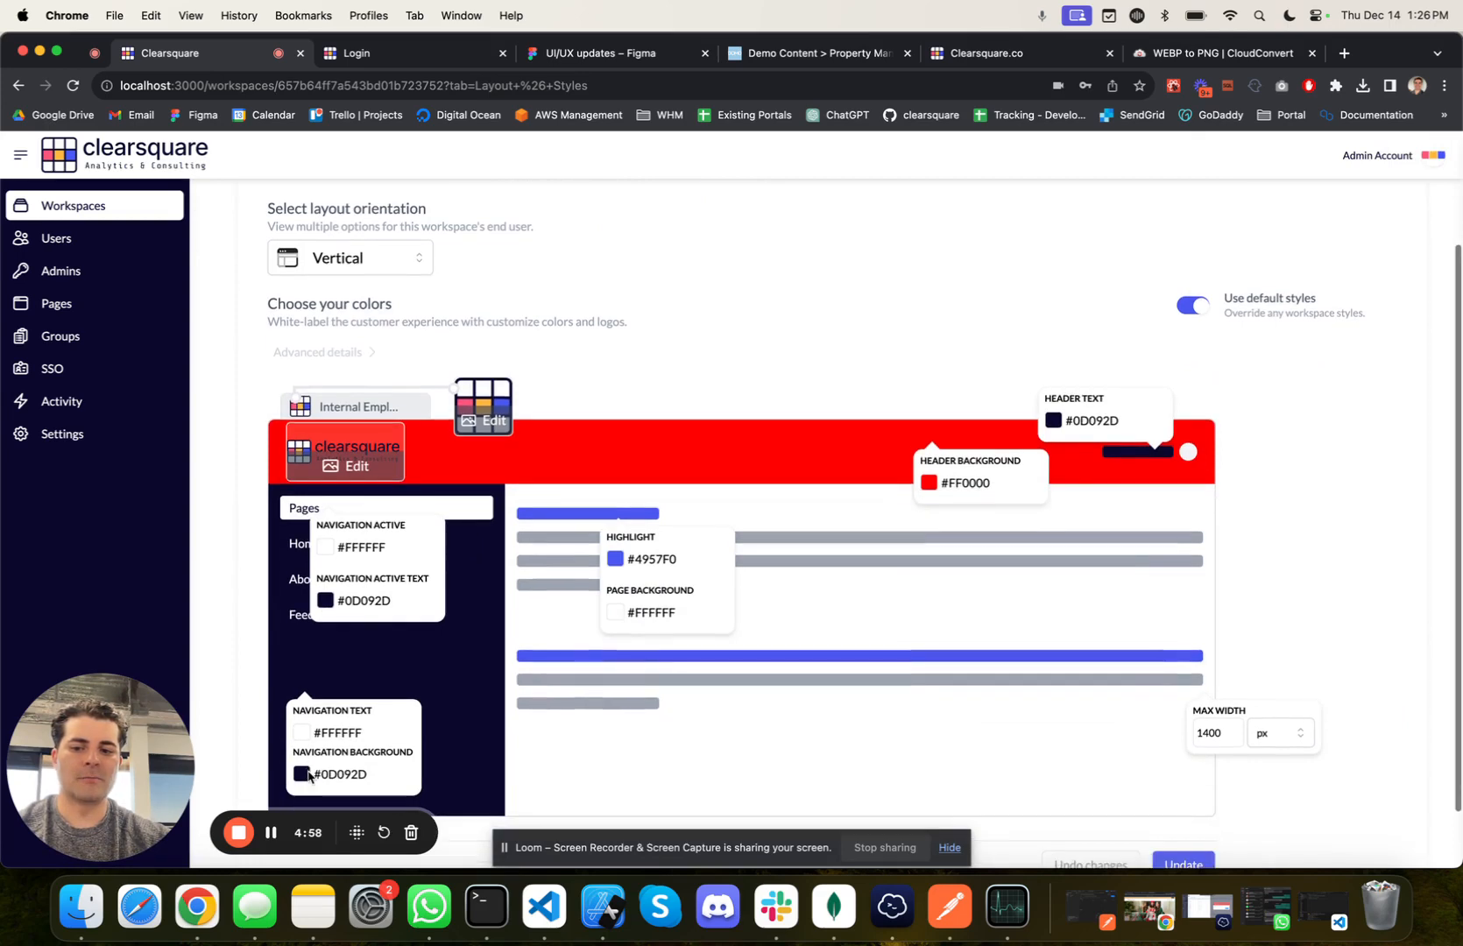
Step: Set the workspace's navigation background to the purple #6652FF
left_click(308, 776)
left_click_drag(435, 618, 428, 532)
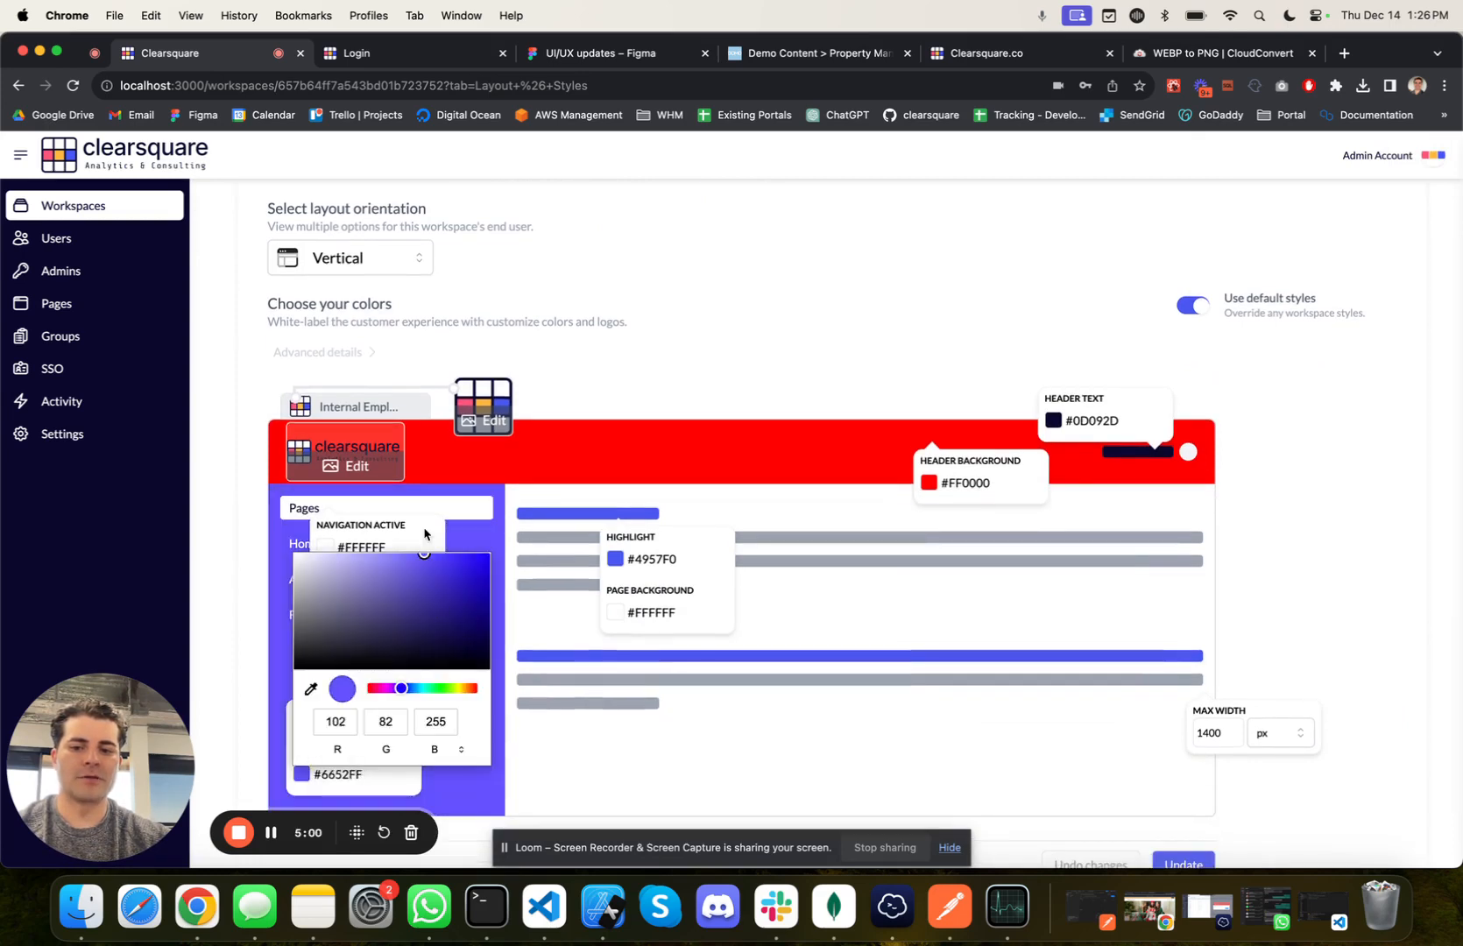
left_click(545, 624)
Step: Switch the workspace's use of default styles off and back on
scroll(755, 435, "up", 3)
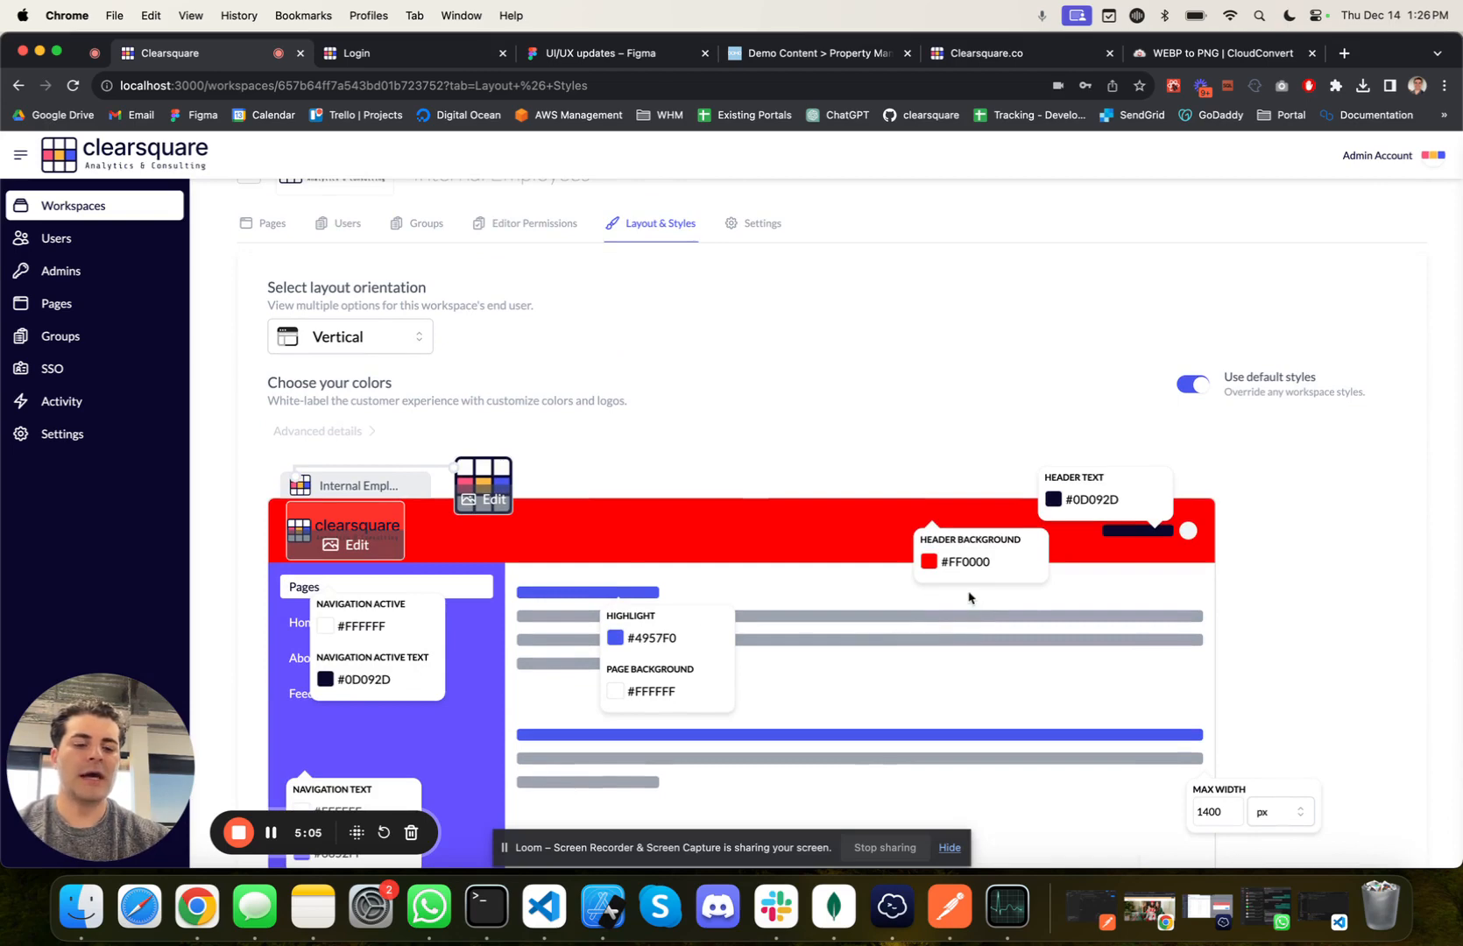
scroll(872, 538, "down", 3)
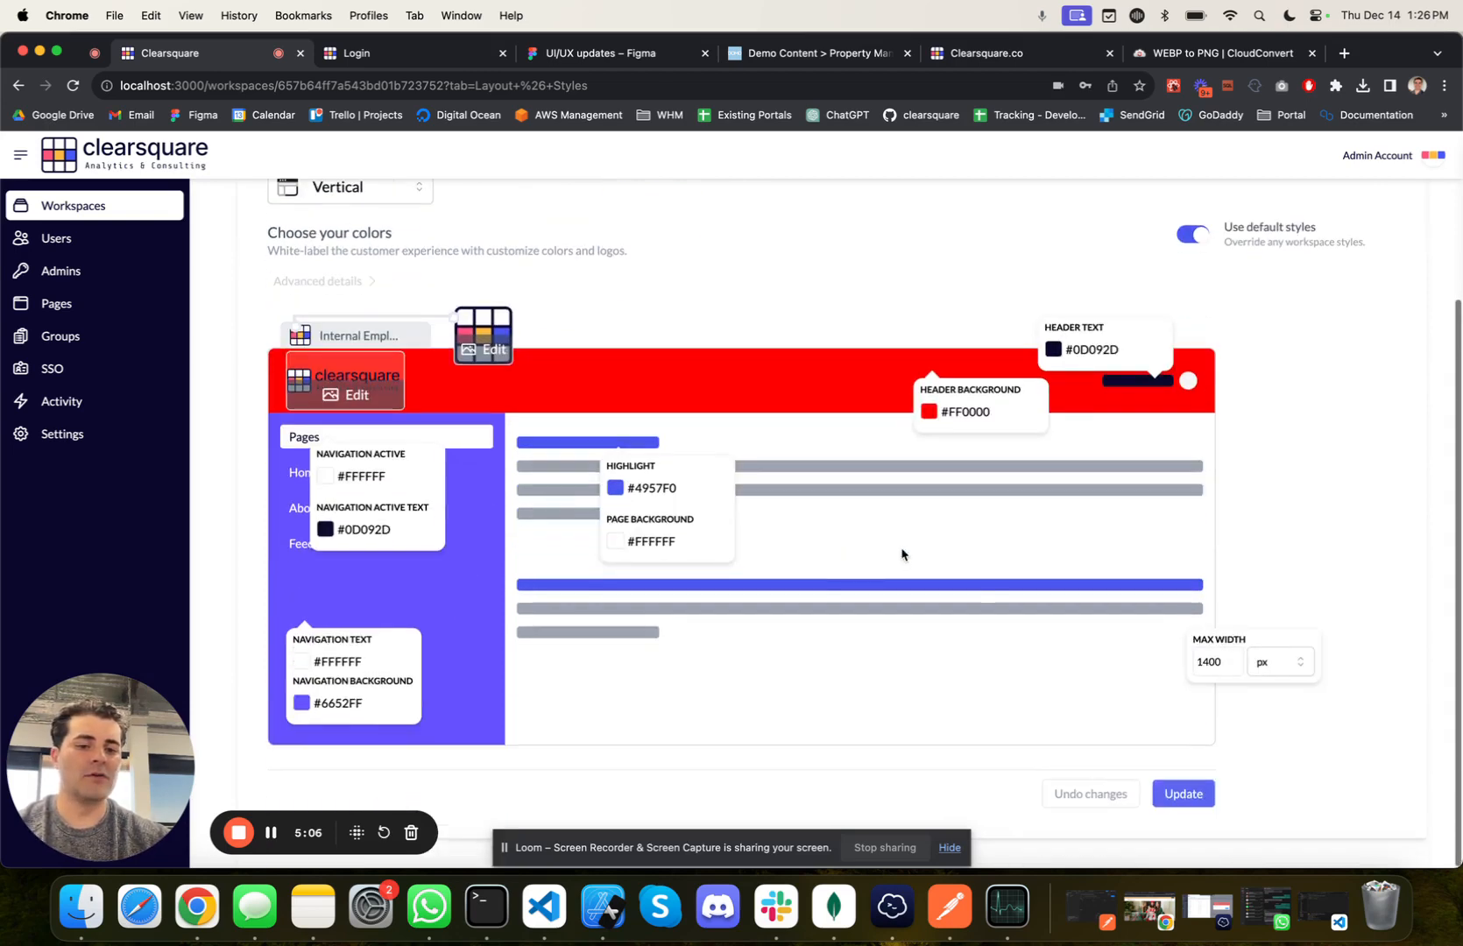
scroll(775, 330, "up", 3)
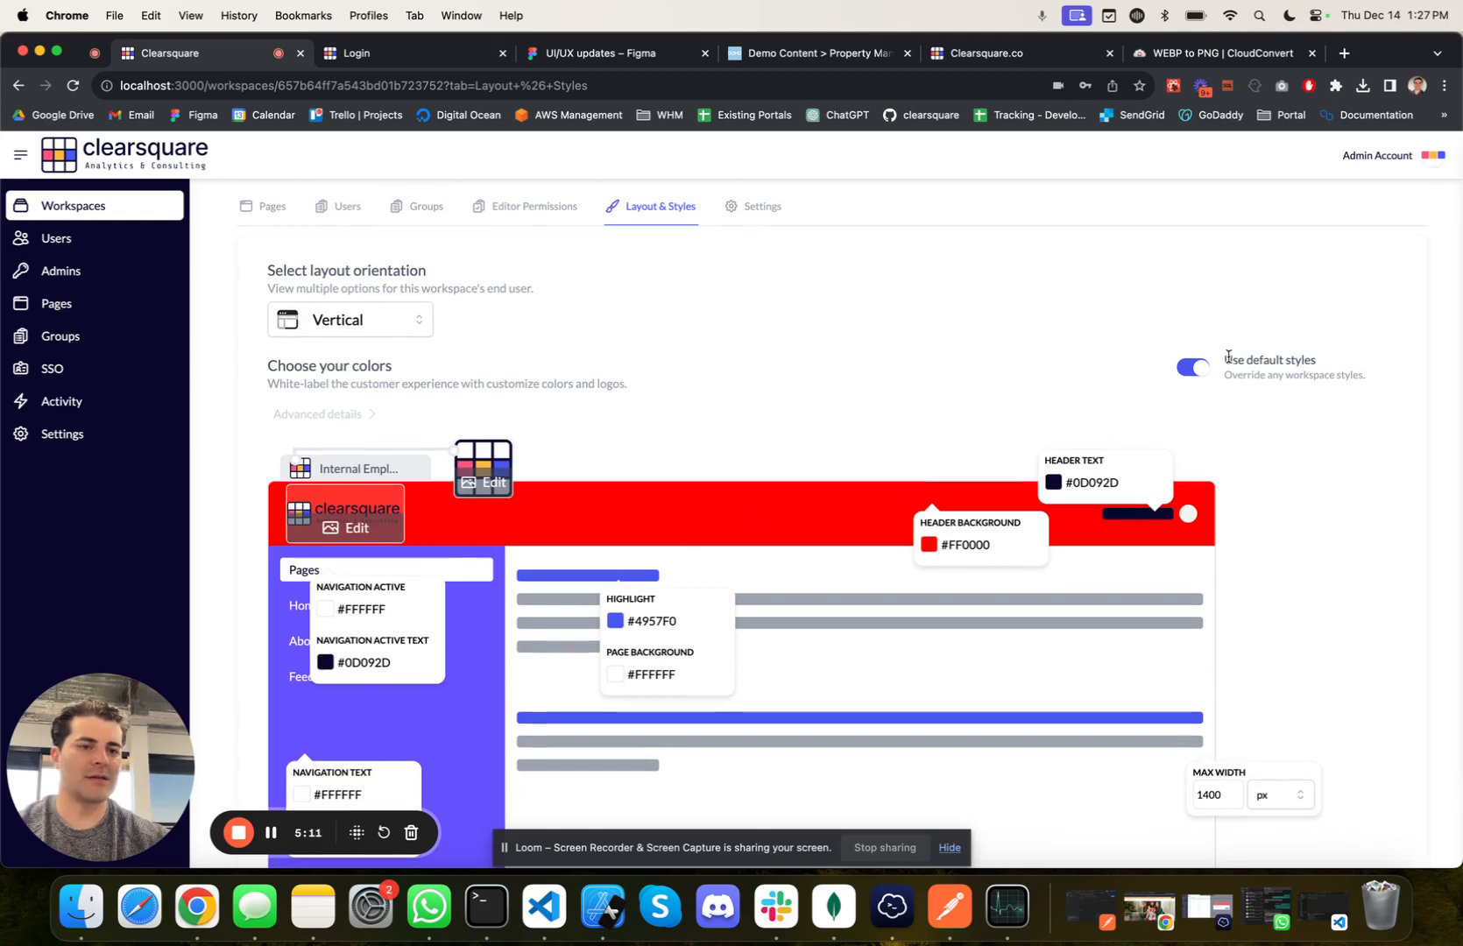
left_click_drag(1228, 356, 1354, 368)
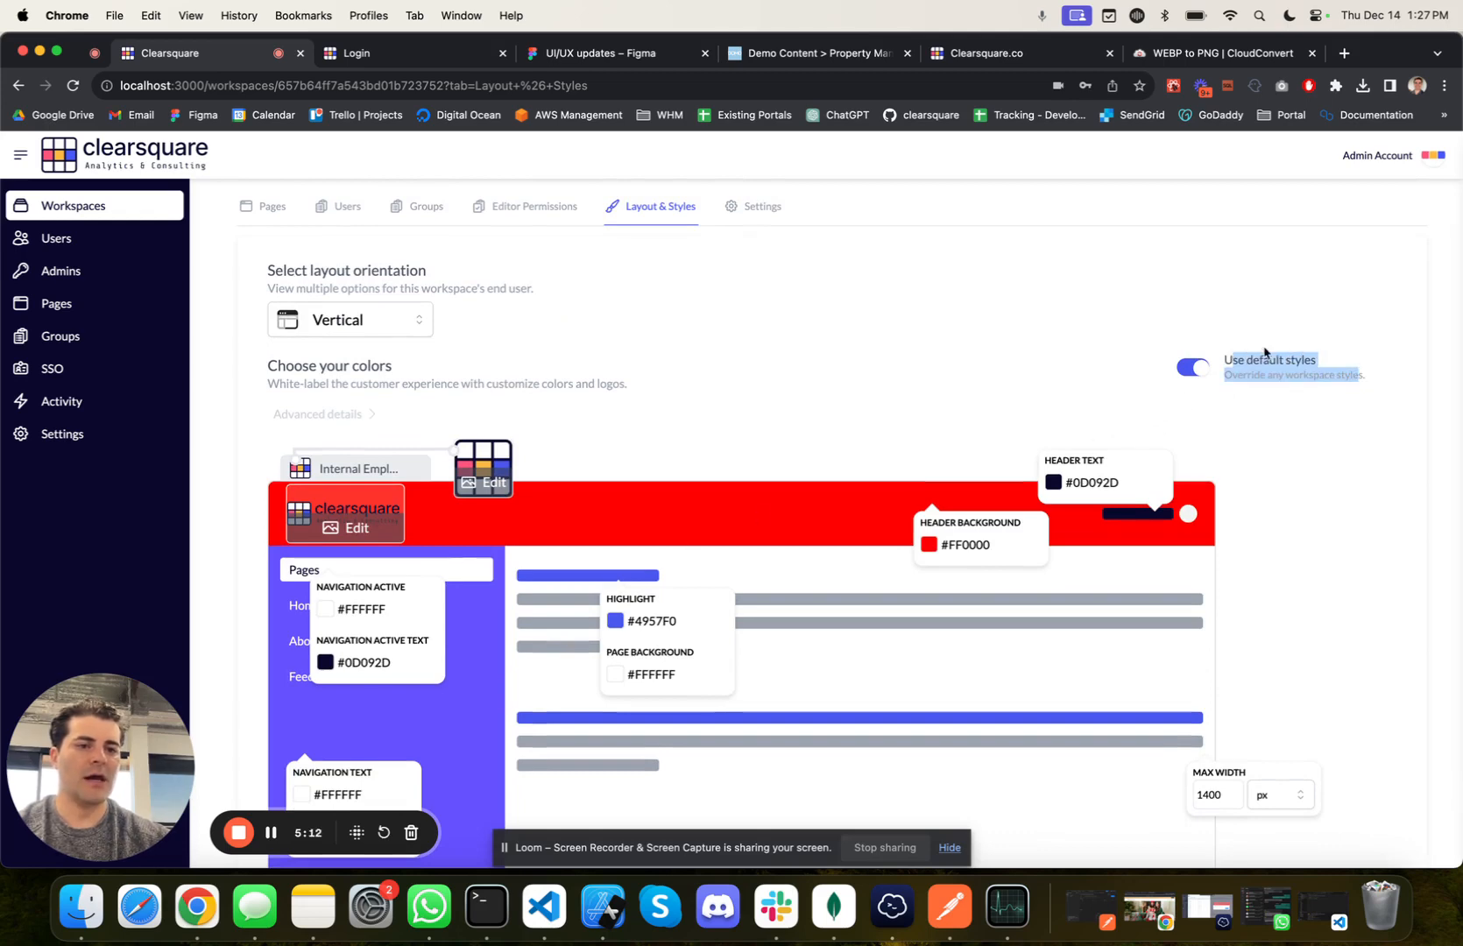
left_click(1252, 409)
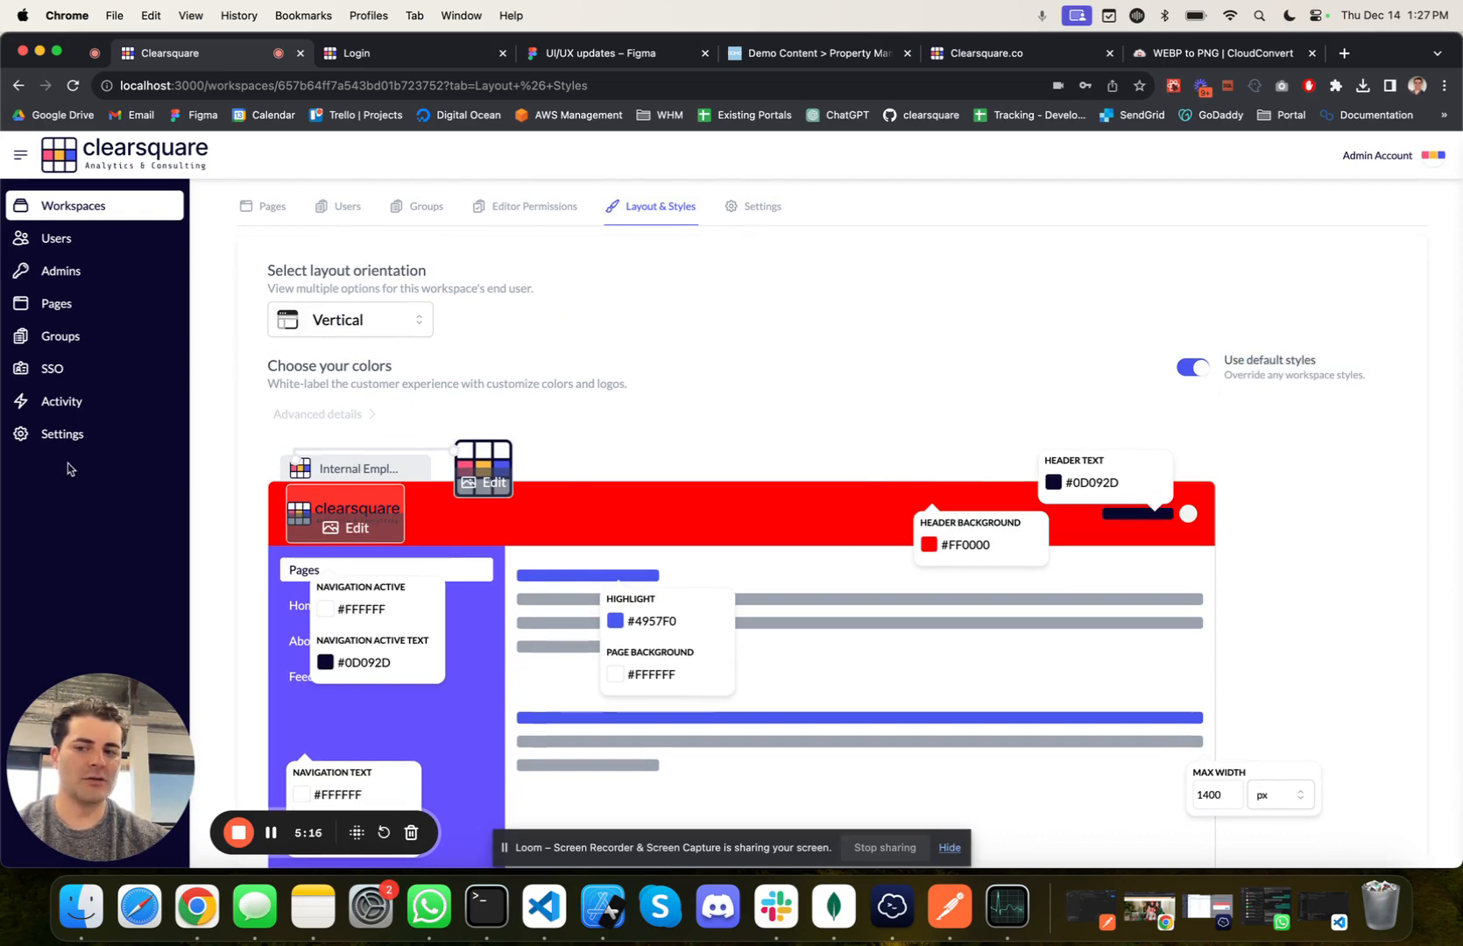
left_click(1187, 370)
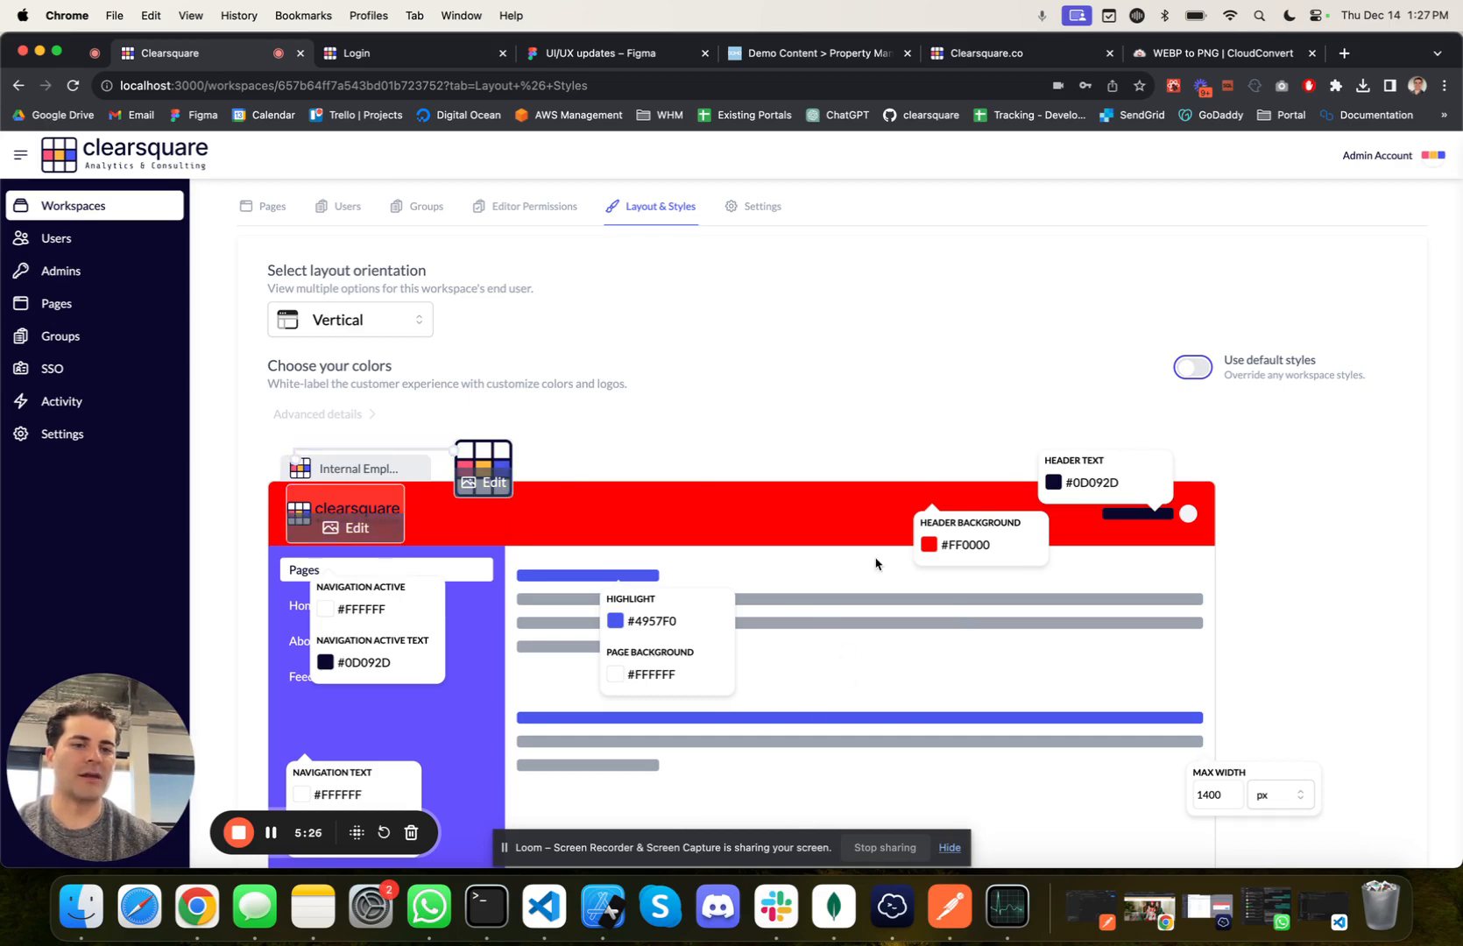
scroll(875, 563, "up", 1)
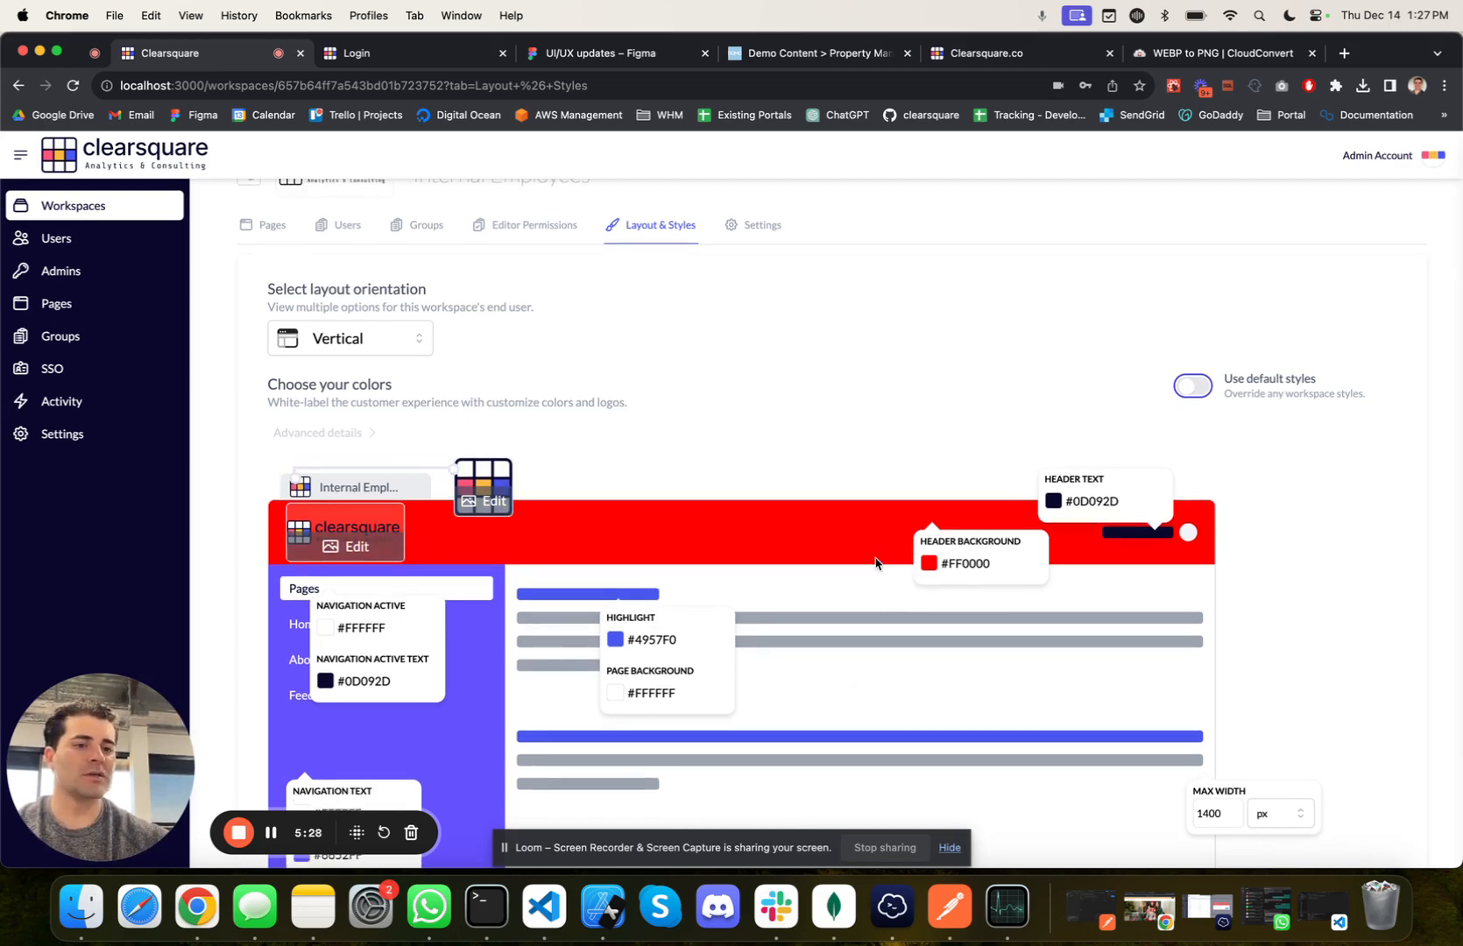
left_click(1183, 386)
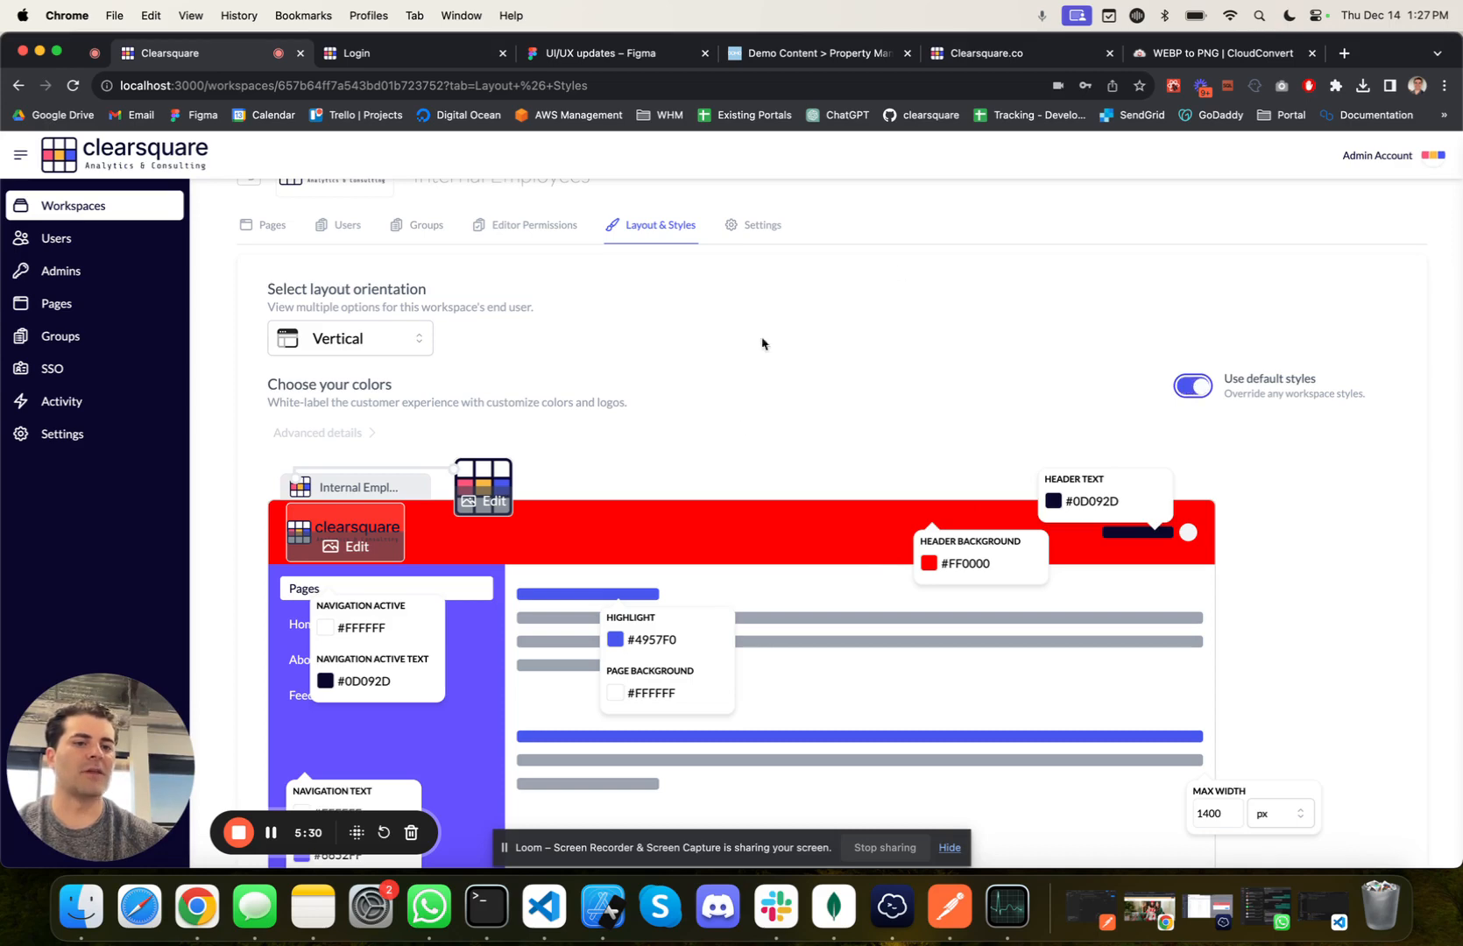
Step: Undo the unsaved header and navigation background changes in the Internal Employees workspace
scroll(793, 321, "down", 5)
left_click(1079, 793)
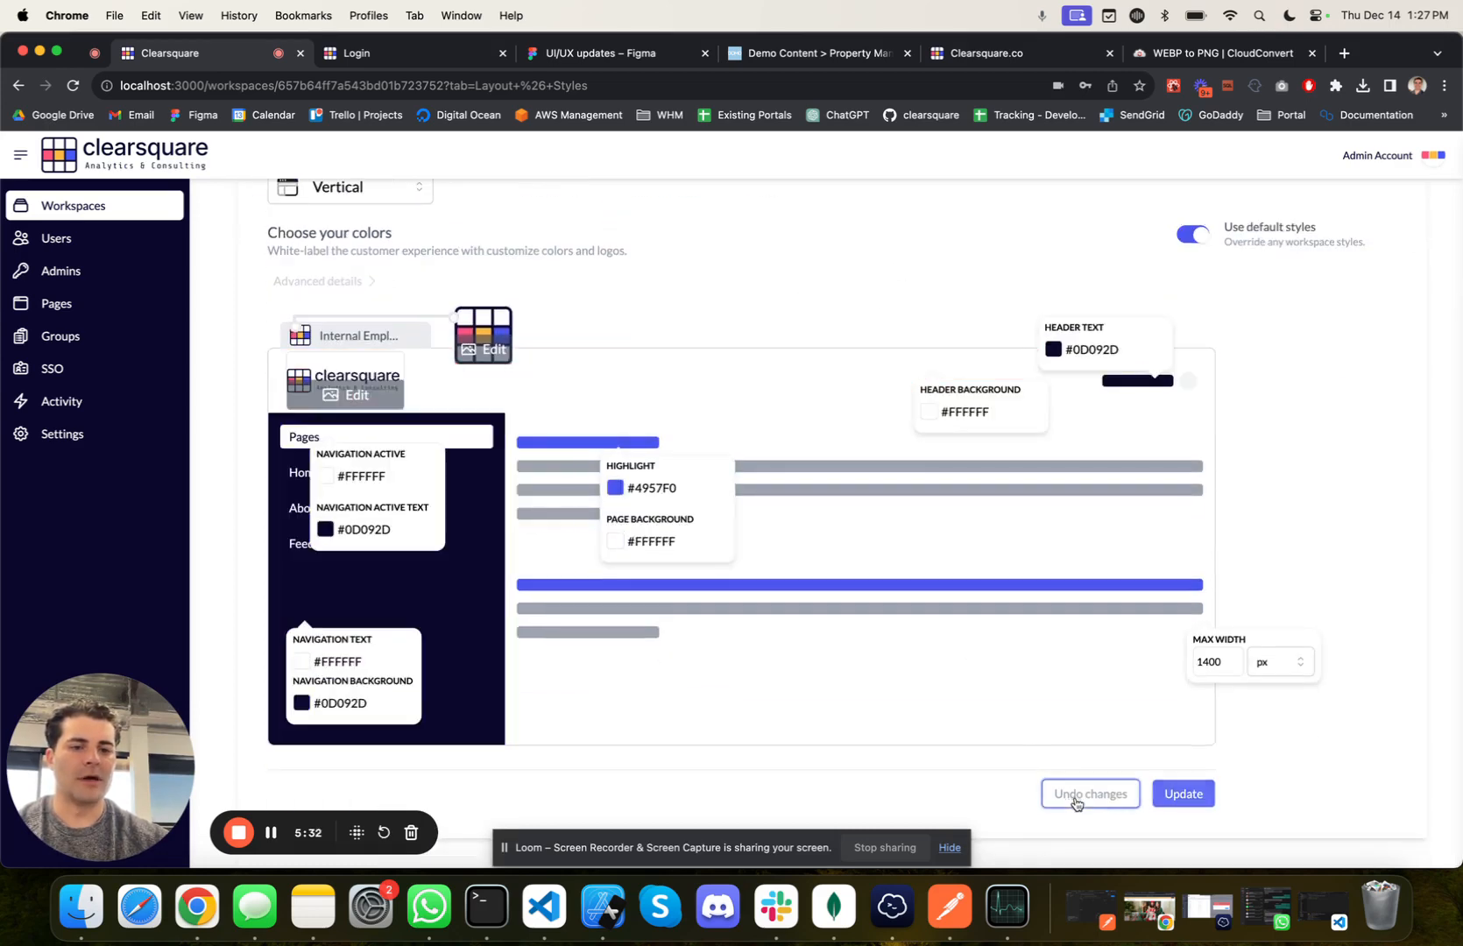
scroll(906, 262, "up", 5)
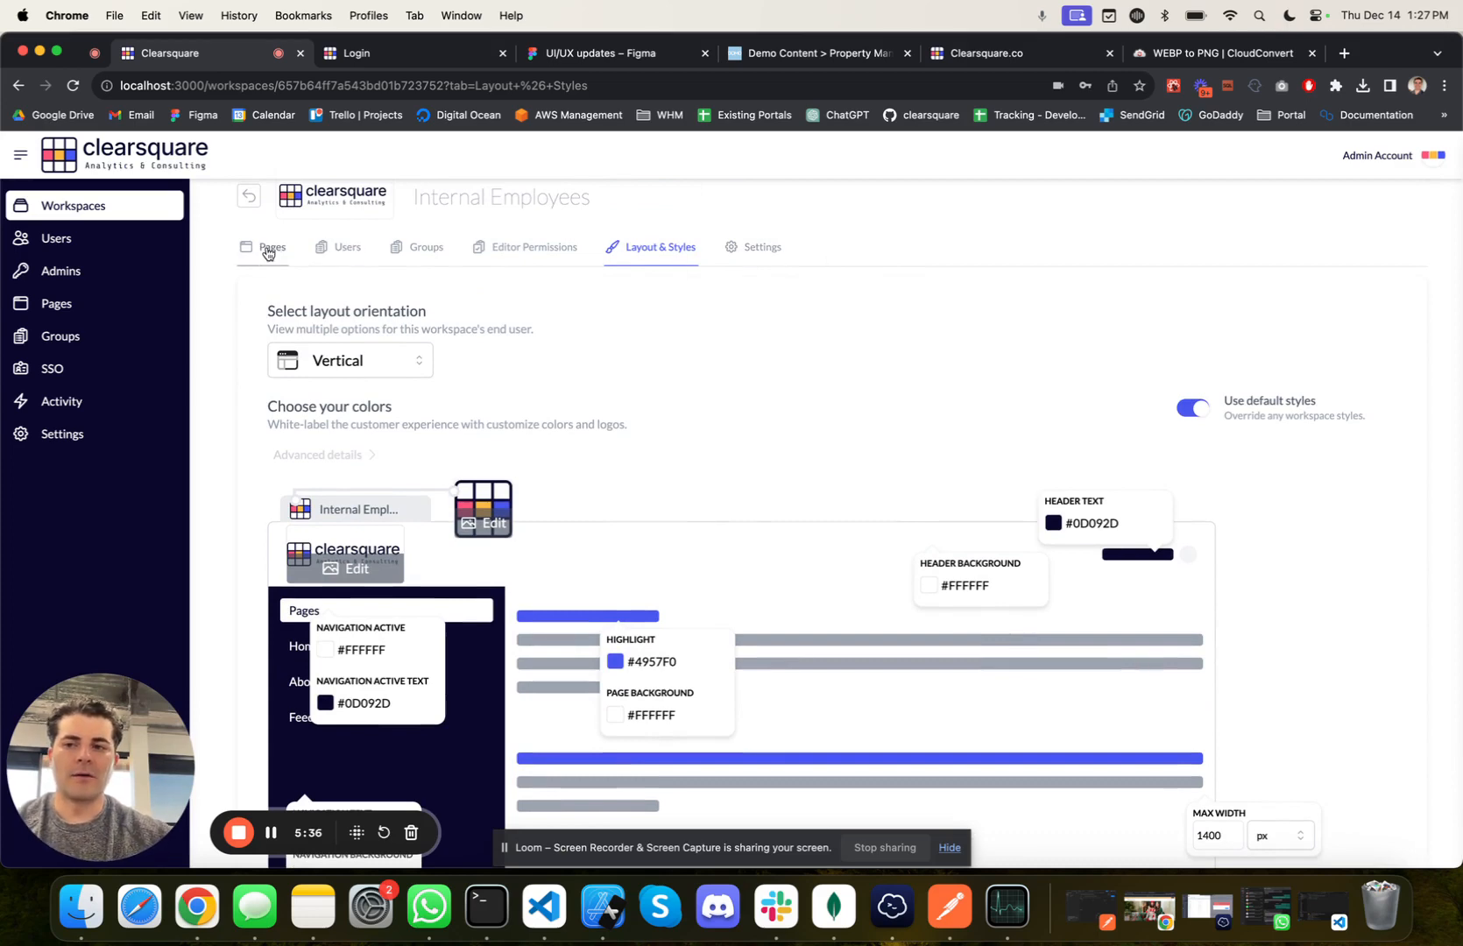
scroll(267, 254, "up", 2)
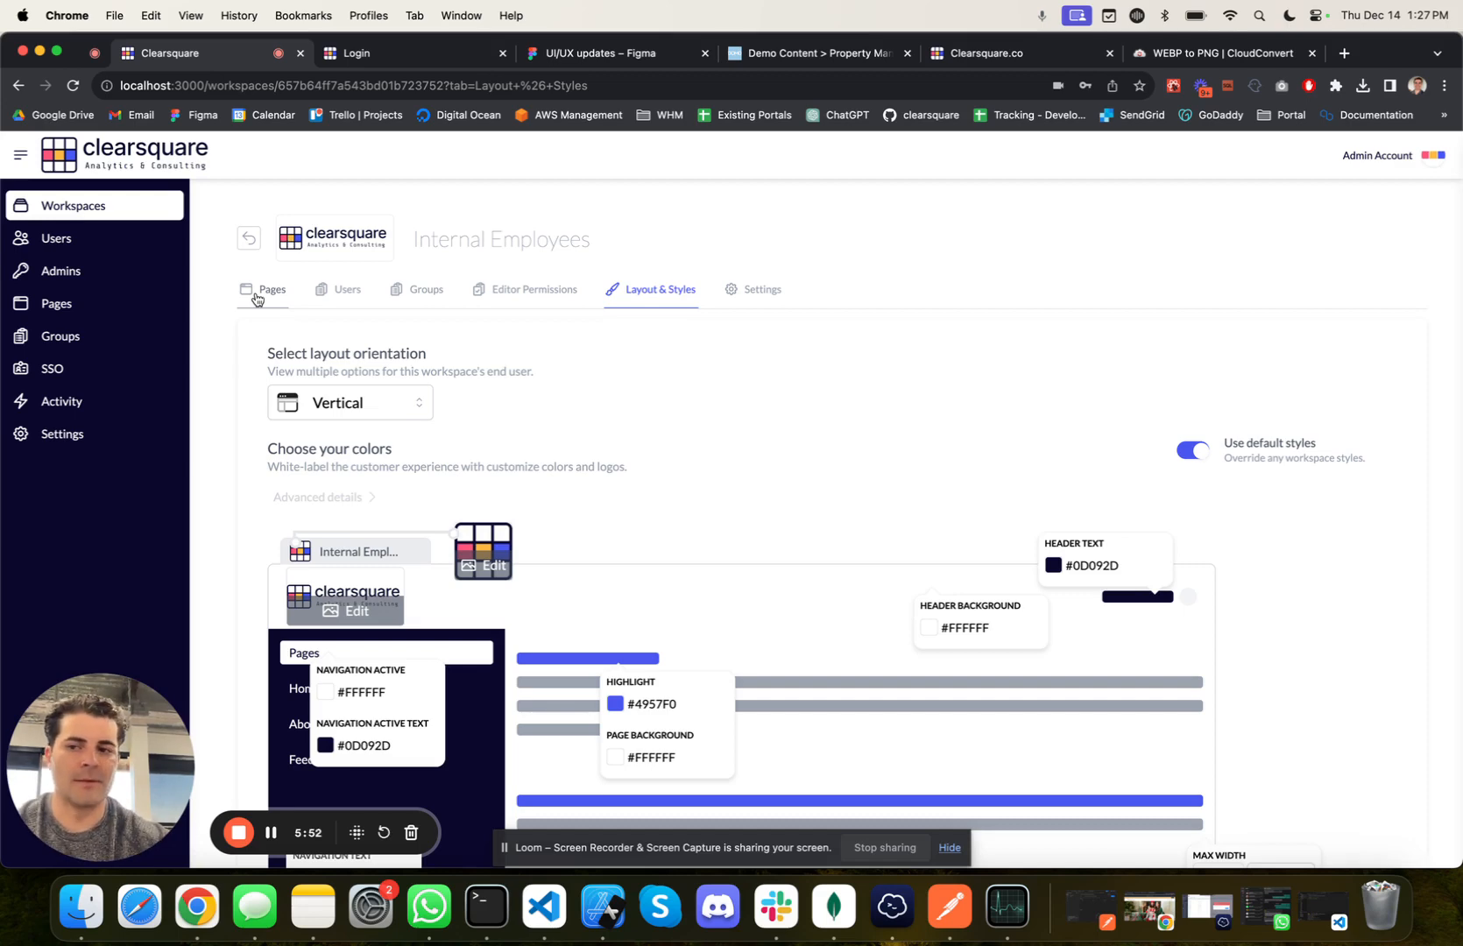
Step: Start creating a new portal user and enter the user's full name
left_click(56, 239)
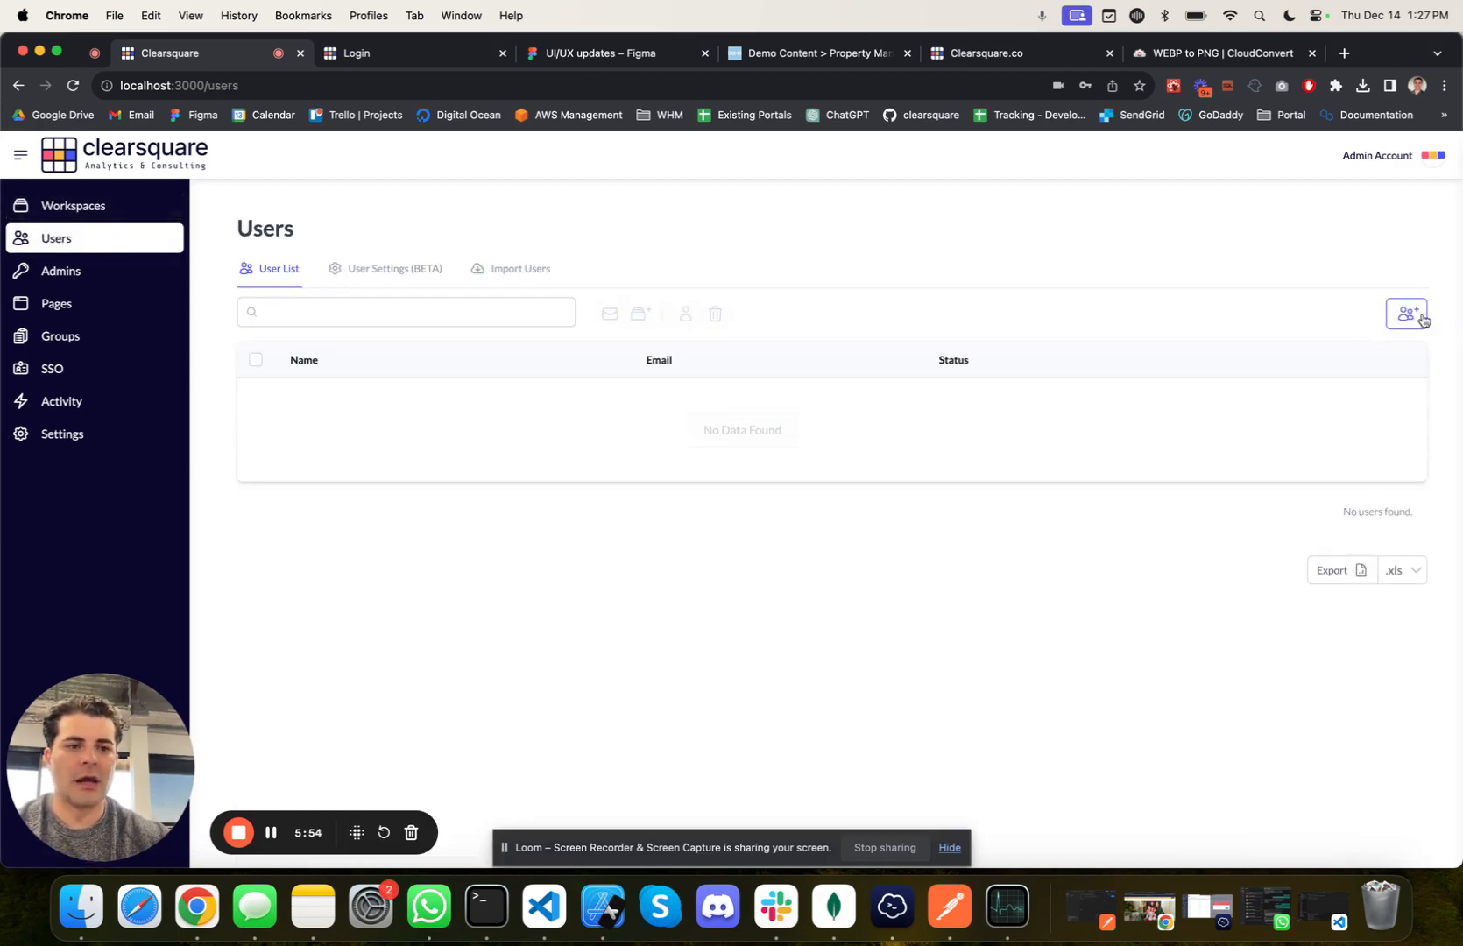
left_click(1407, 314)
left_click(388, 445)
type("joh")
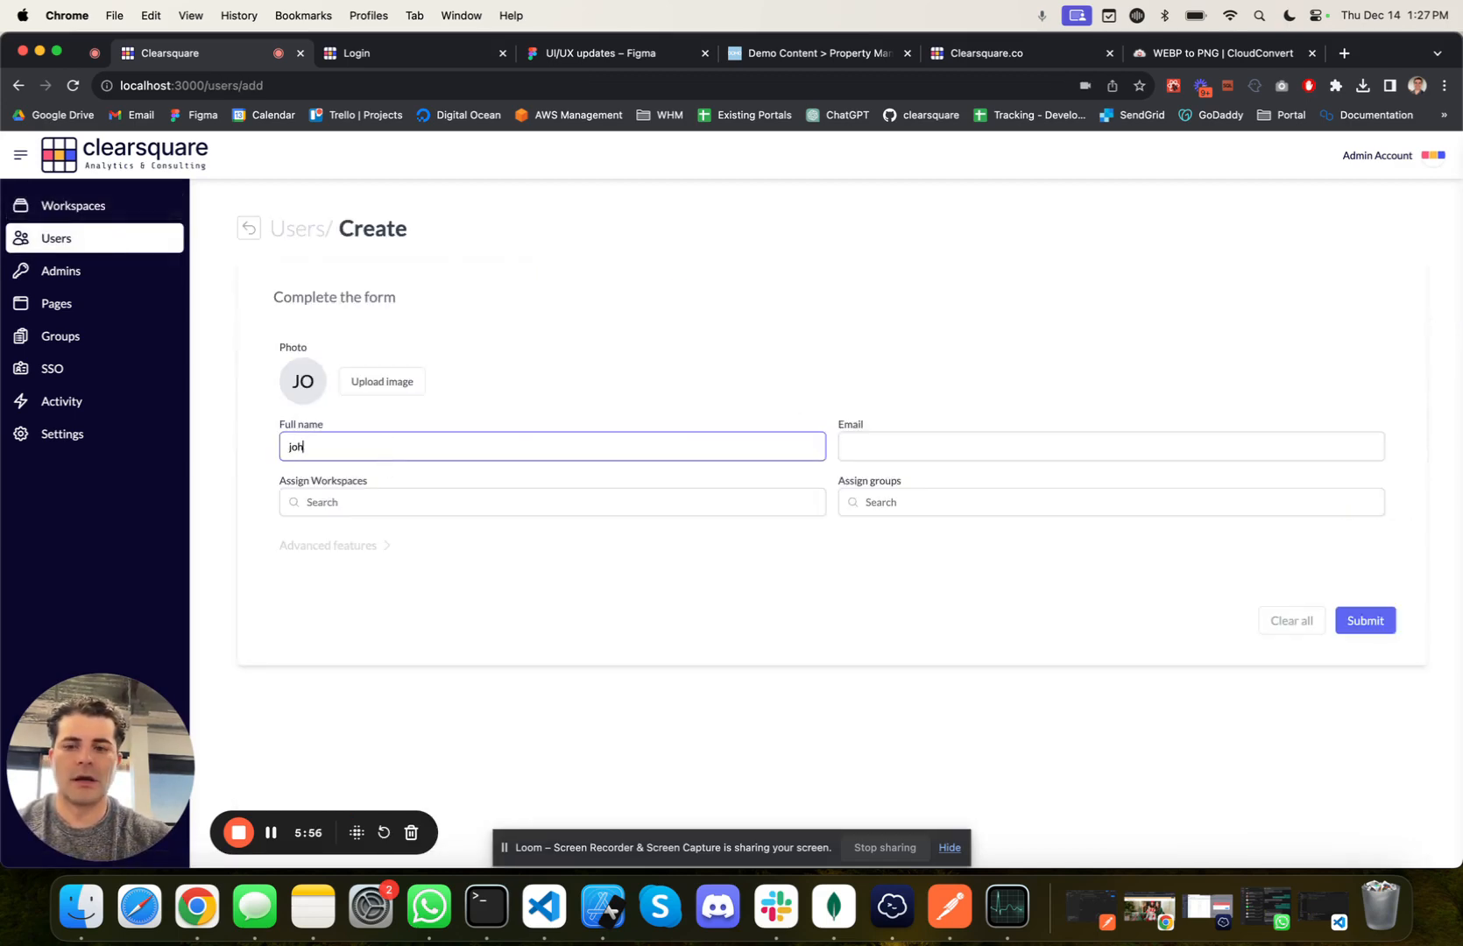
type("n")
key("BackSpace")
key("BackSpace")
key("BackSpace")
key("BackSpace")
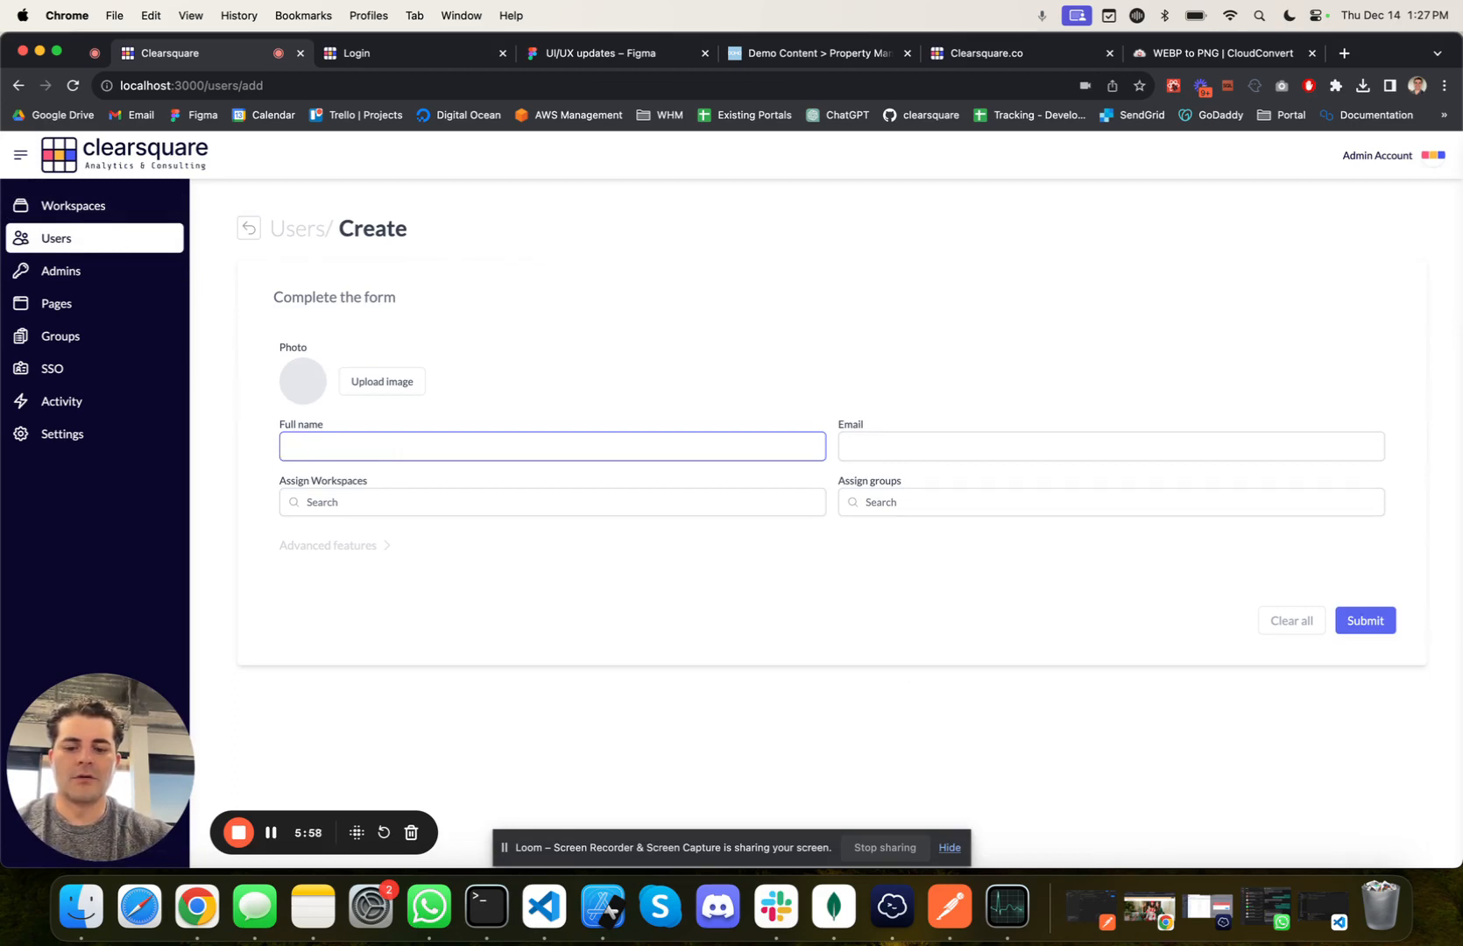
type("John")
type(" Sm")
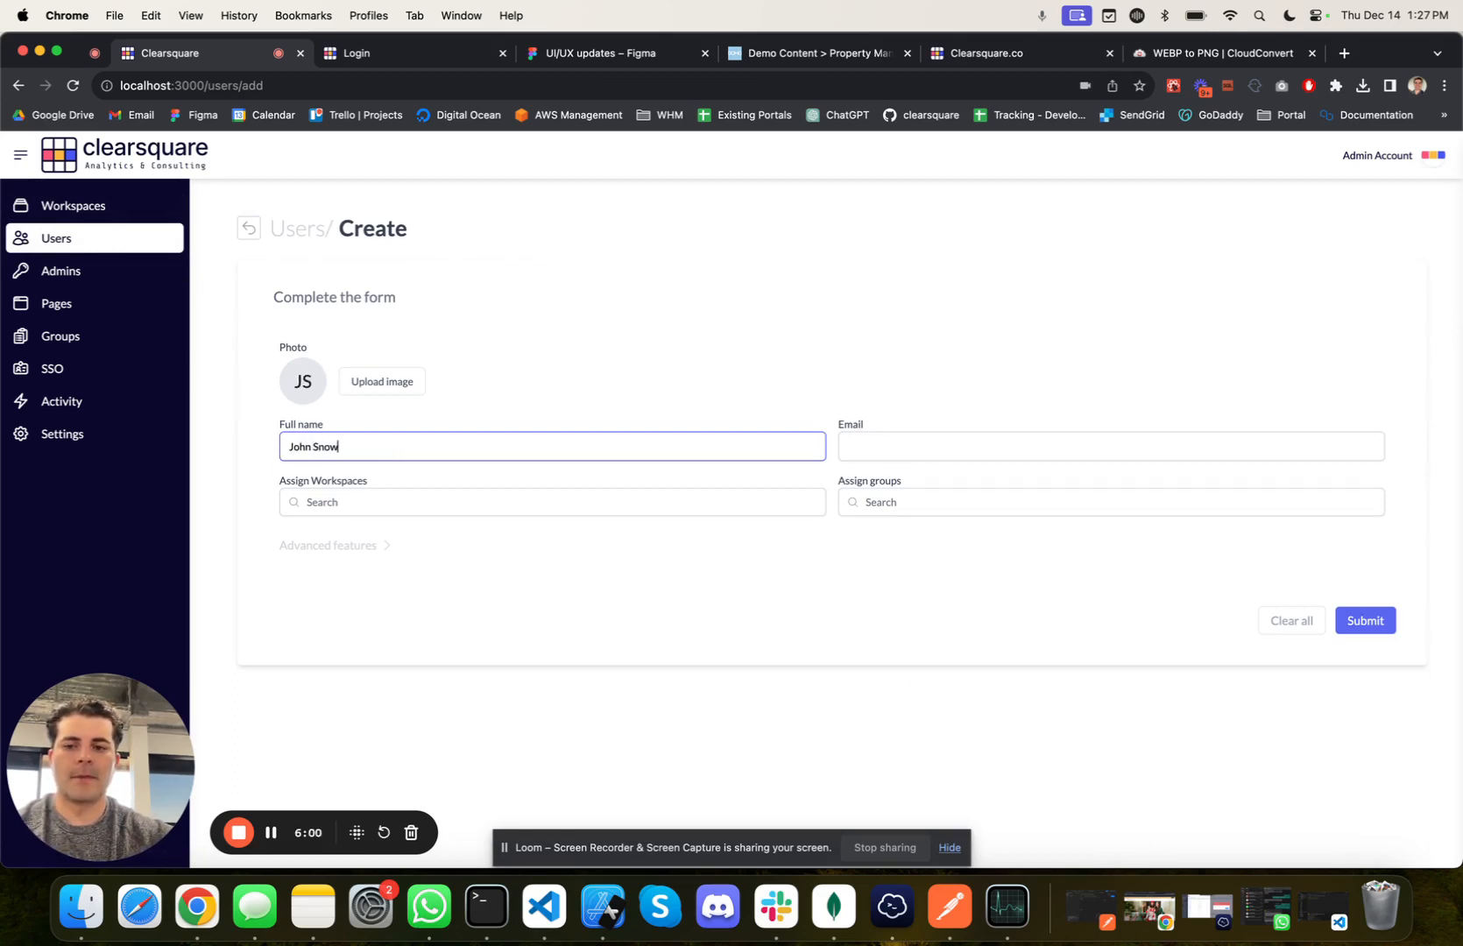
Step: Enter the new user's email address and assign the user to the Internal Employees workspace
left_click(881, 445)
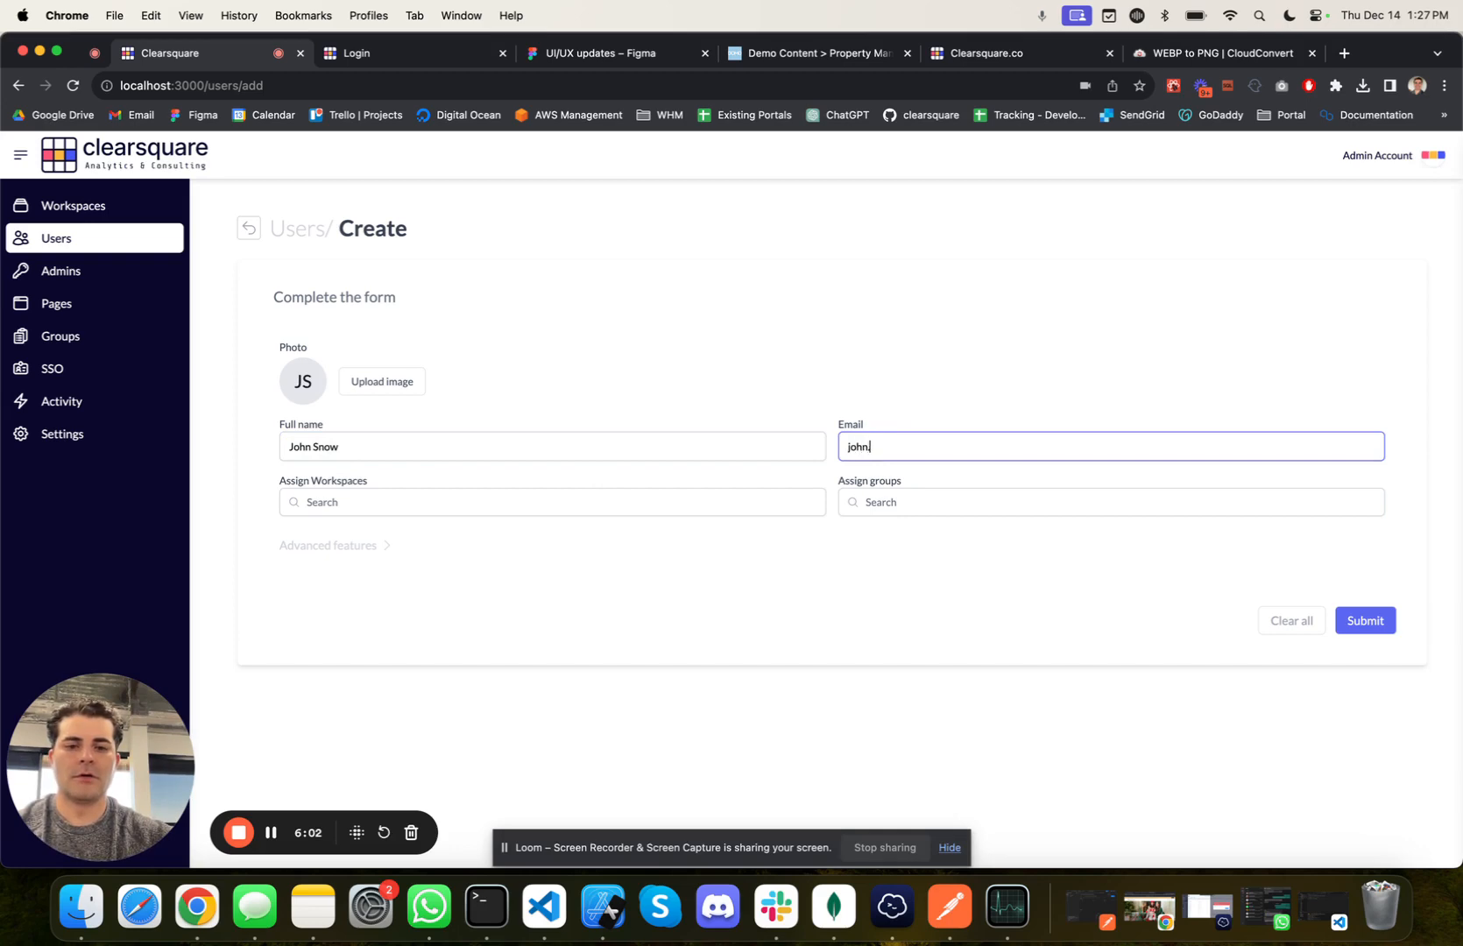
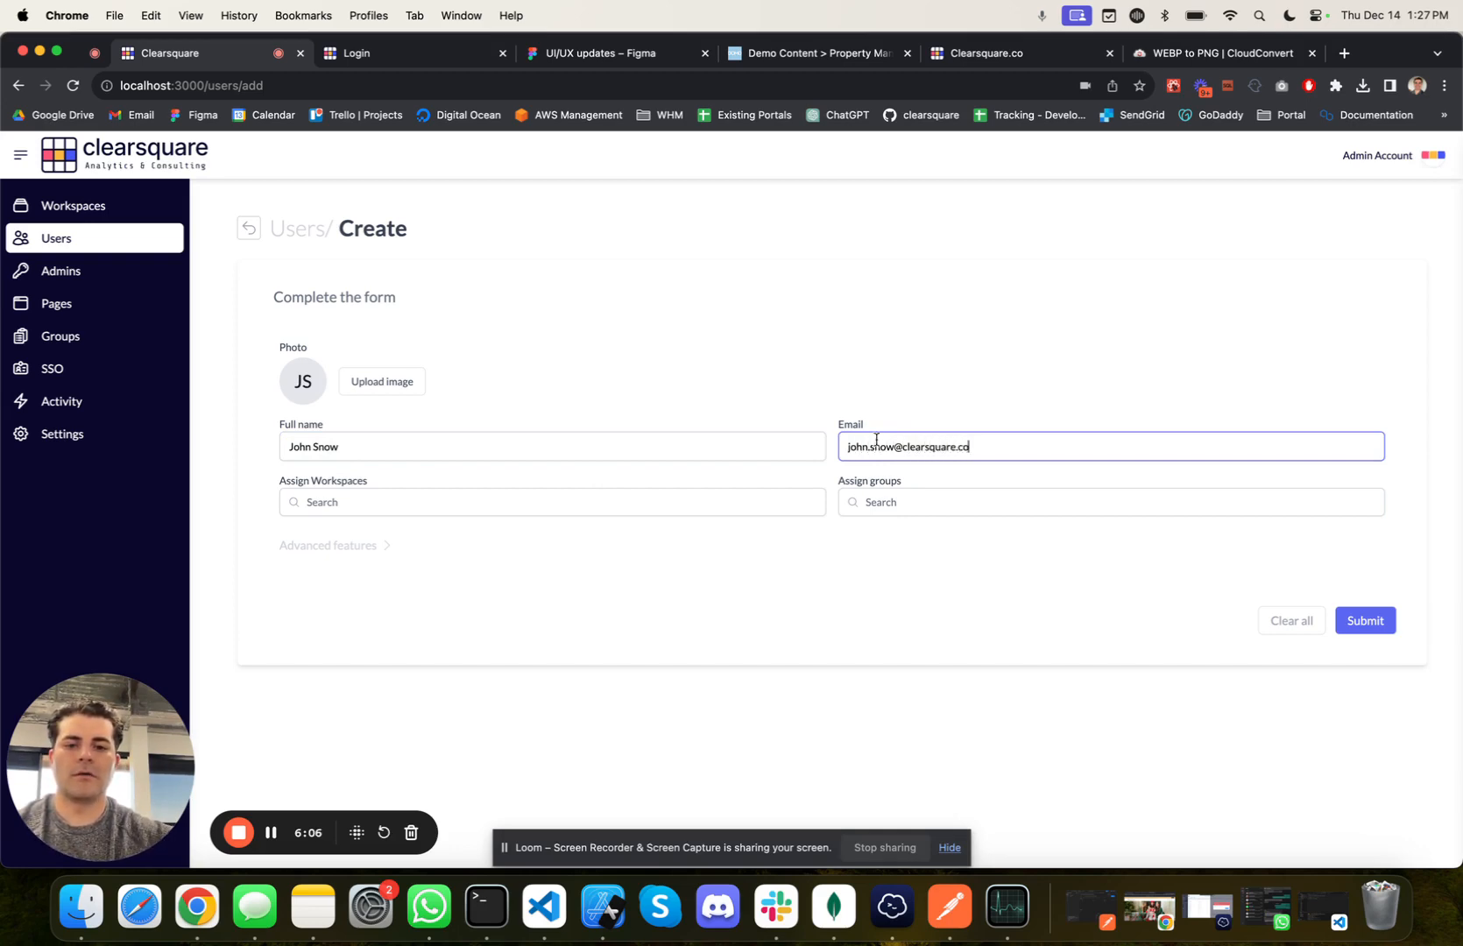
left_click(709, 502)
left_click(431, 529)
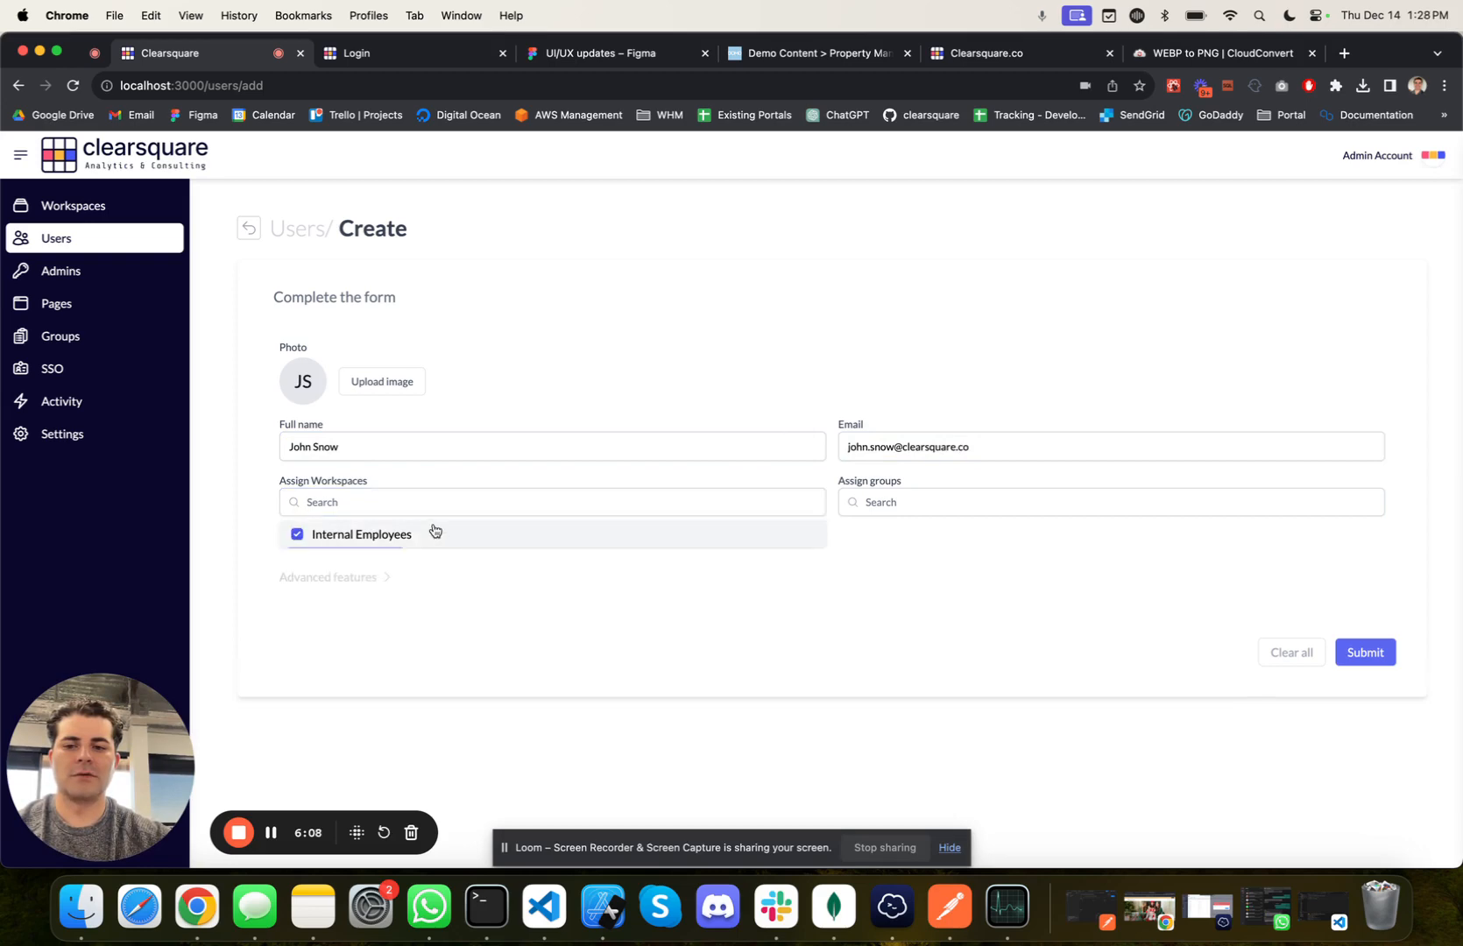
left_click(412, 630)
Step: Choose to set the new user's password manually, enter and confirm a temporary password, and submit the user form
left_click(372, 575)
left_click(455, 657)
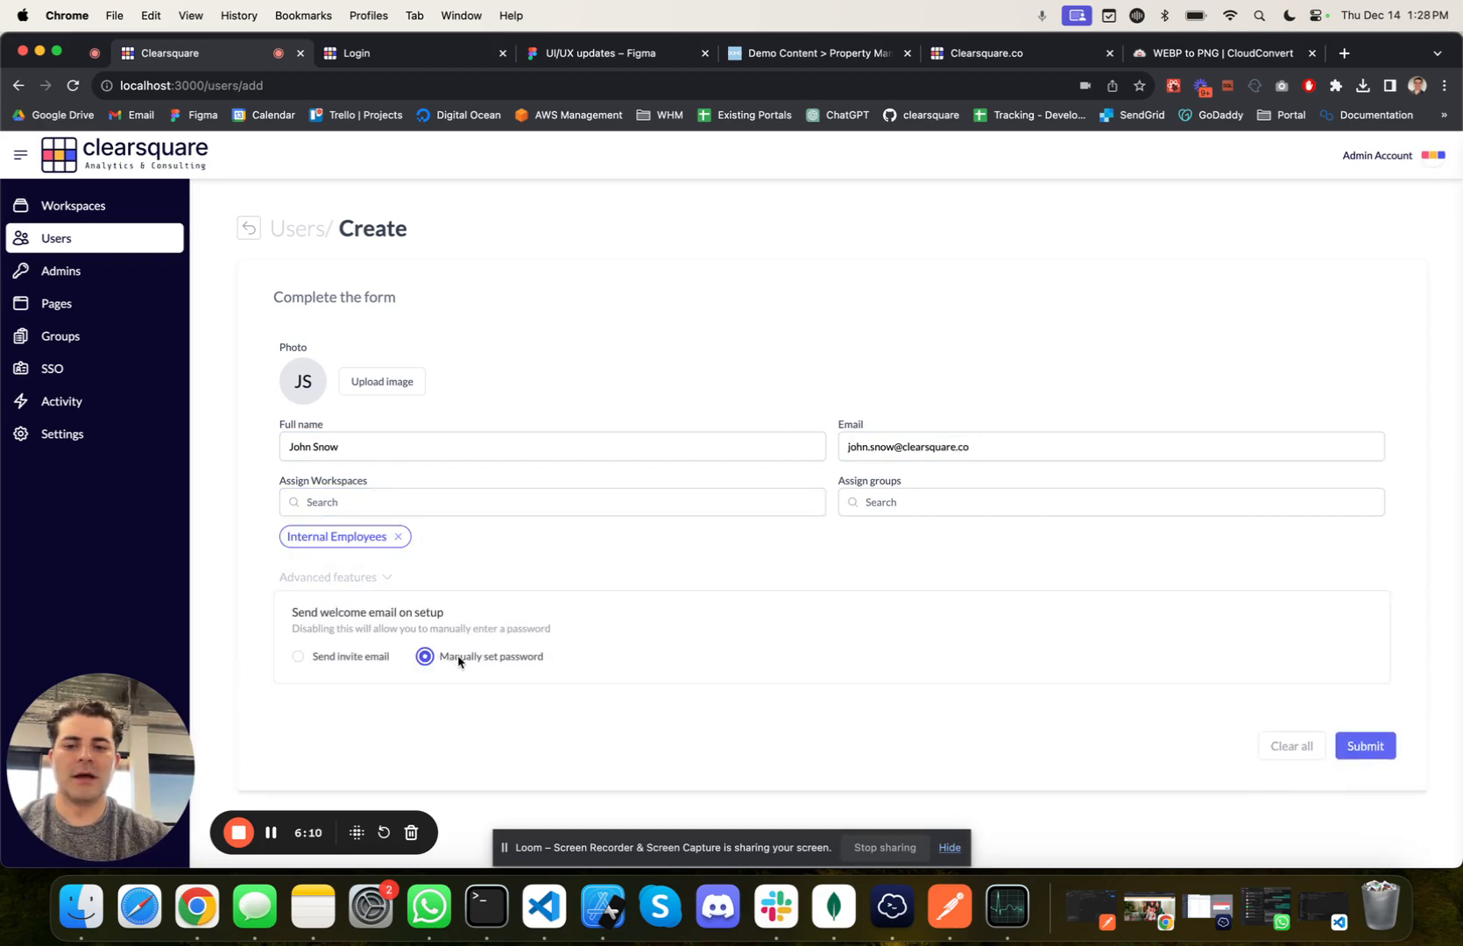
left_click(350, 732)
type("p")
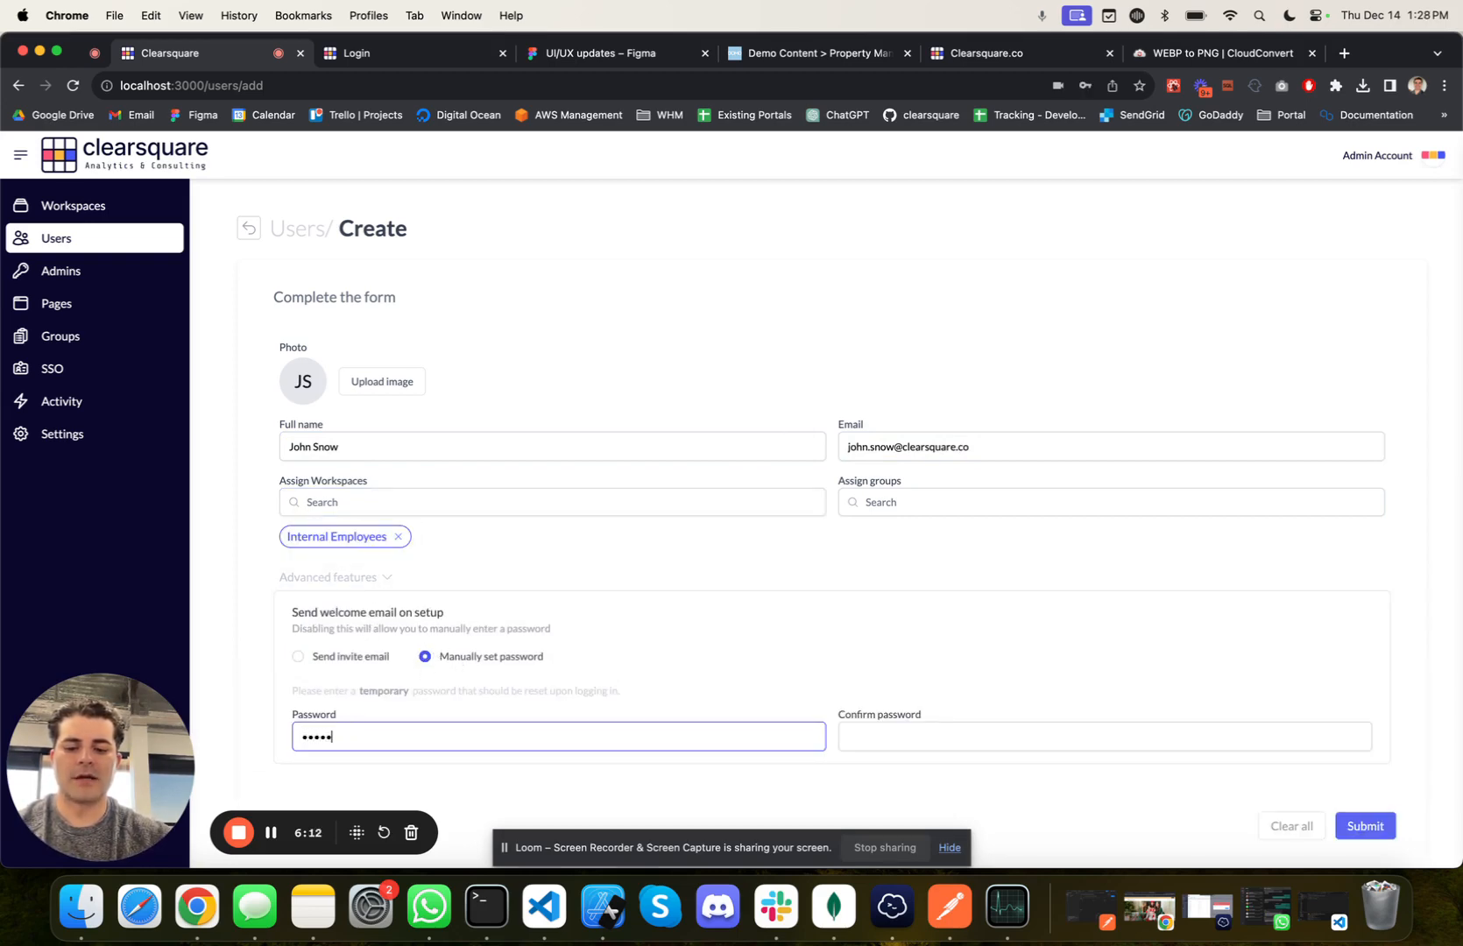
type("••••••••")
key("Tab")
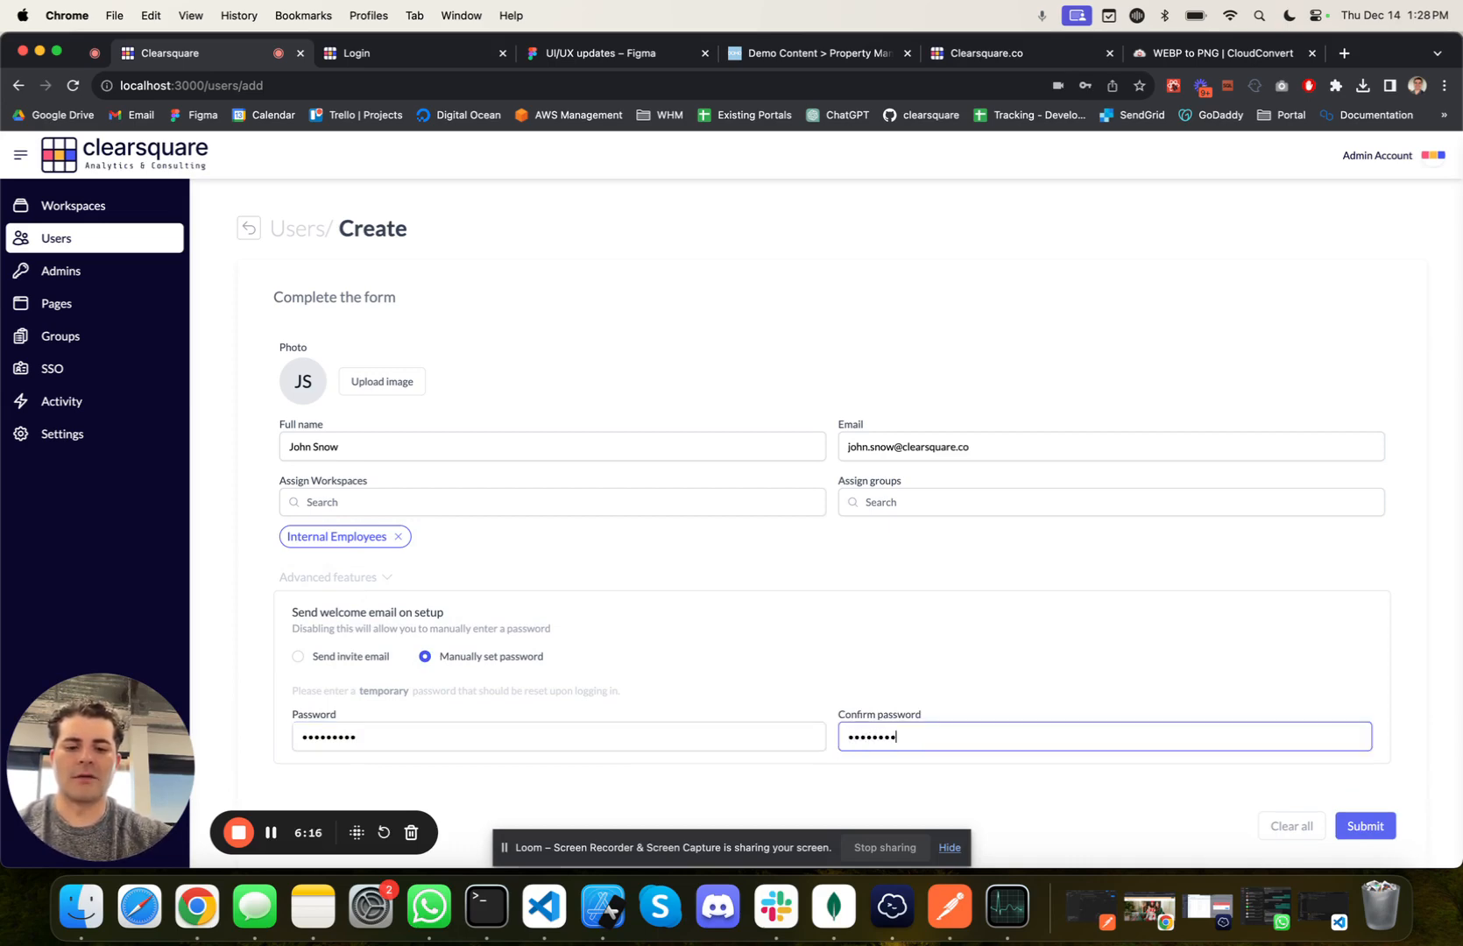
left_click(1367, 826)
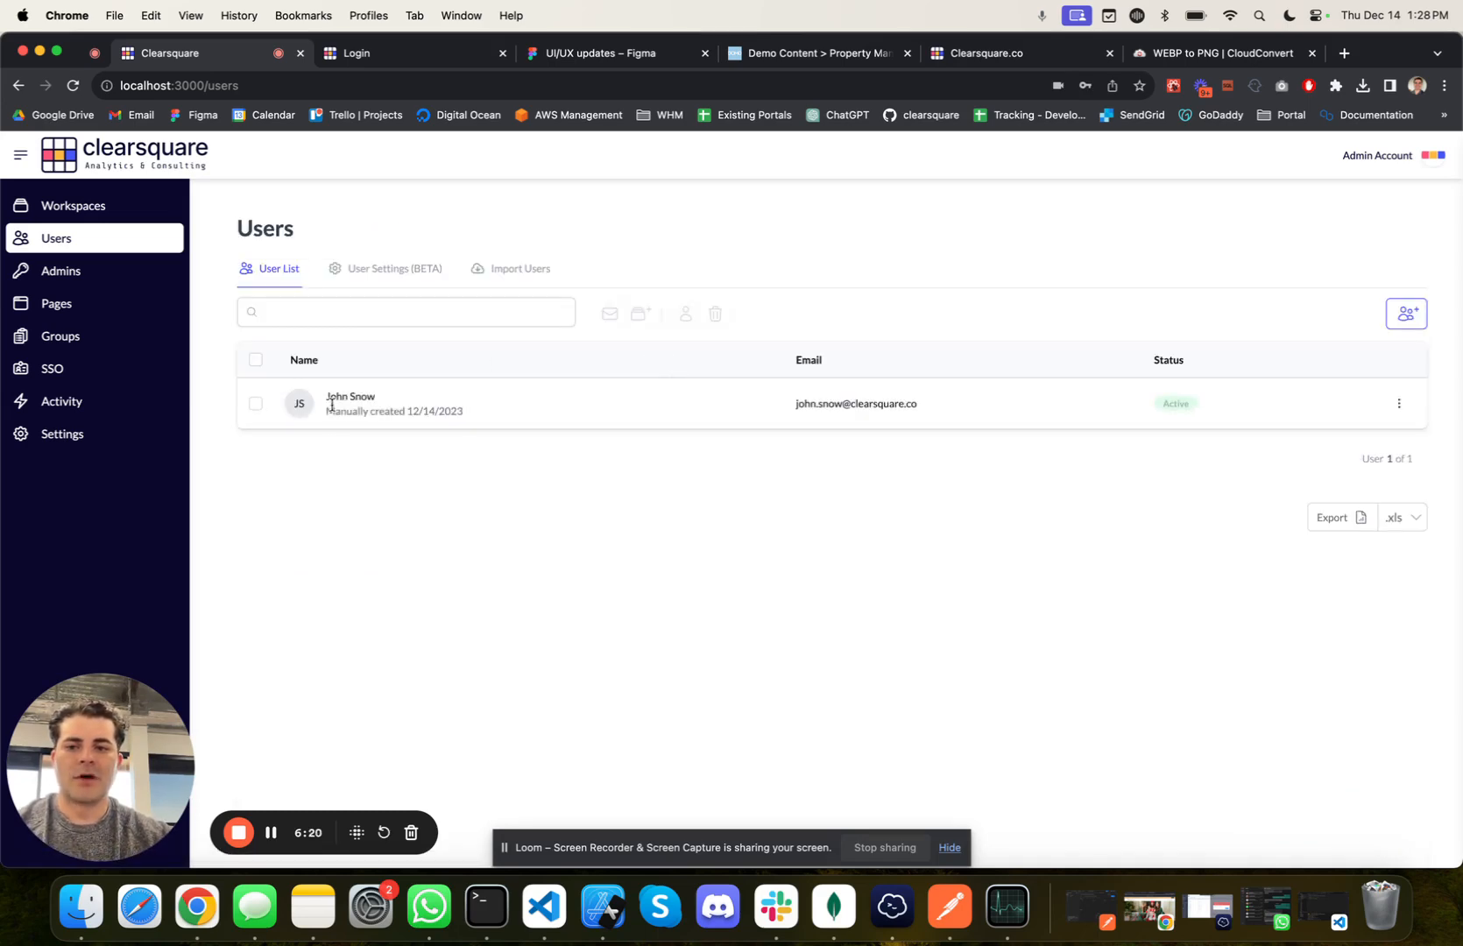
Step: Remove the new user's access to the Internal Employees workspace and check the portal's overall user list
left_click(109, 207)
left_click(331, 371)
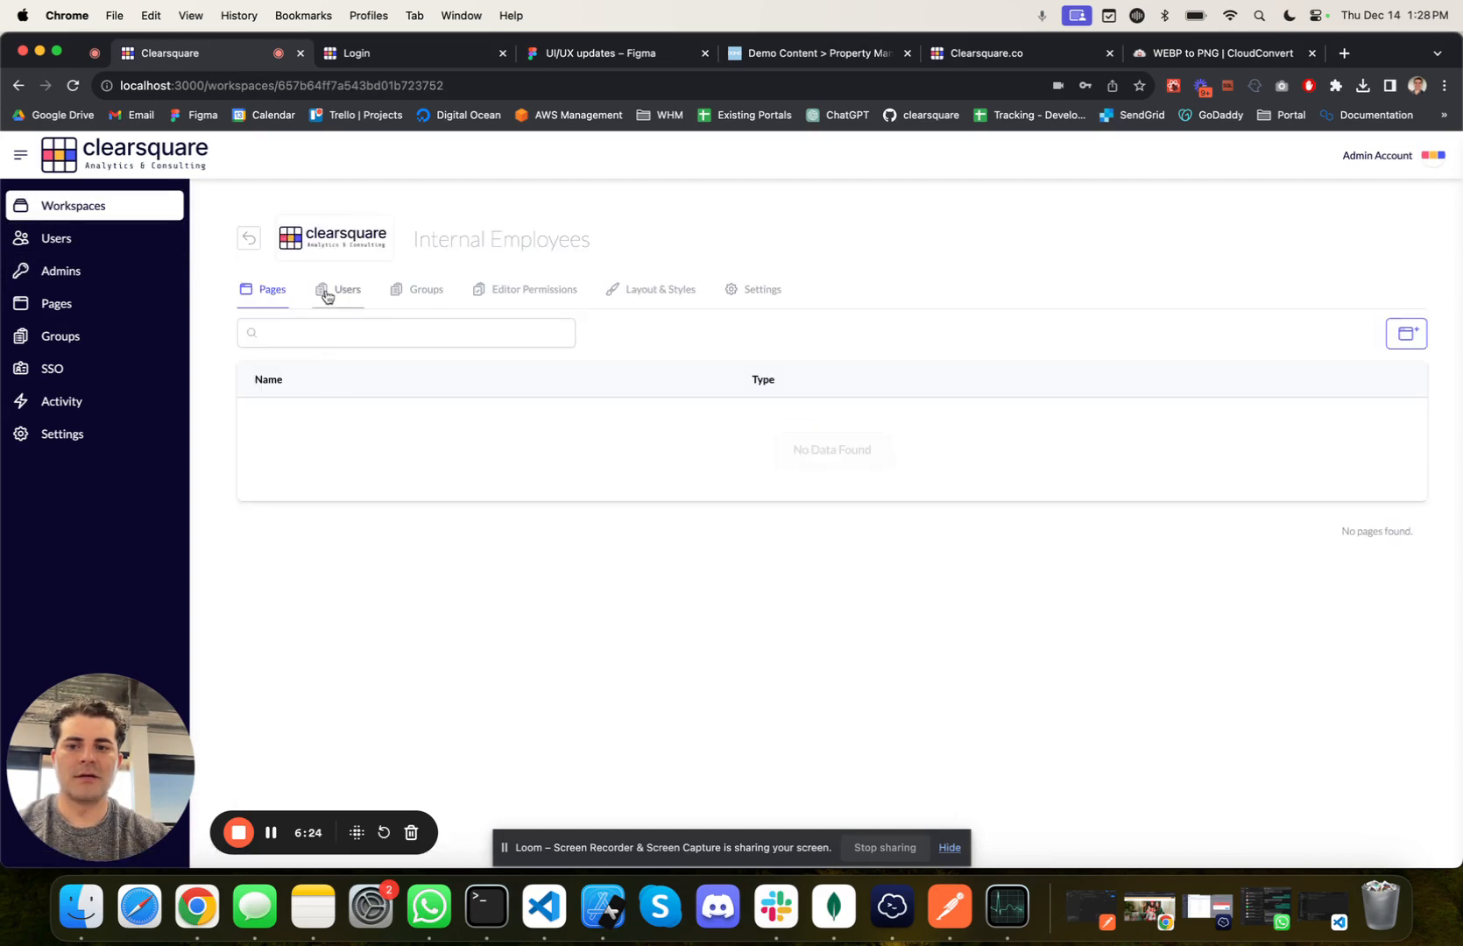
left_click(332, 291)
left_click(1399, 424)
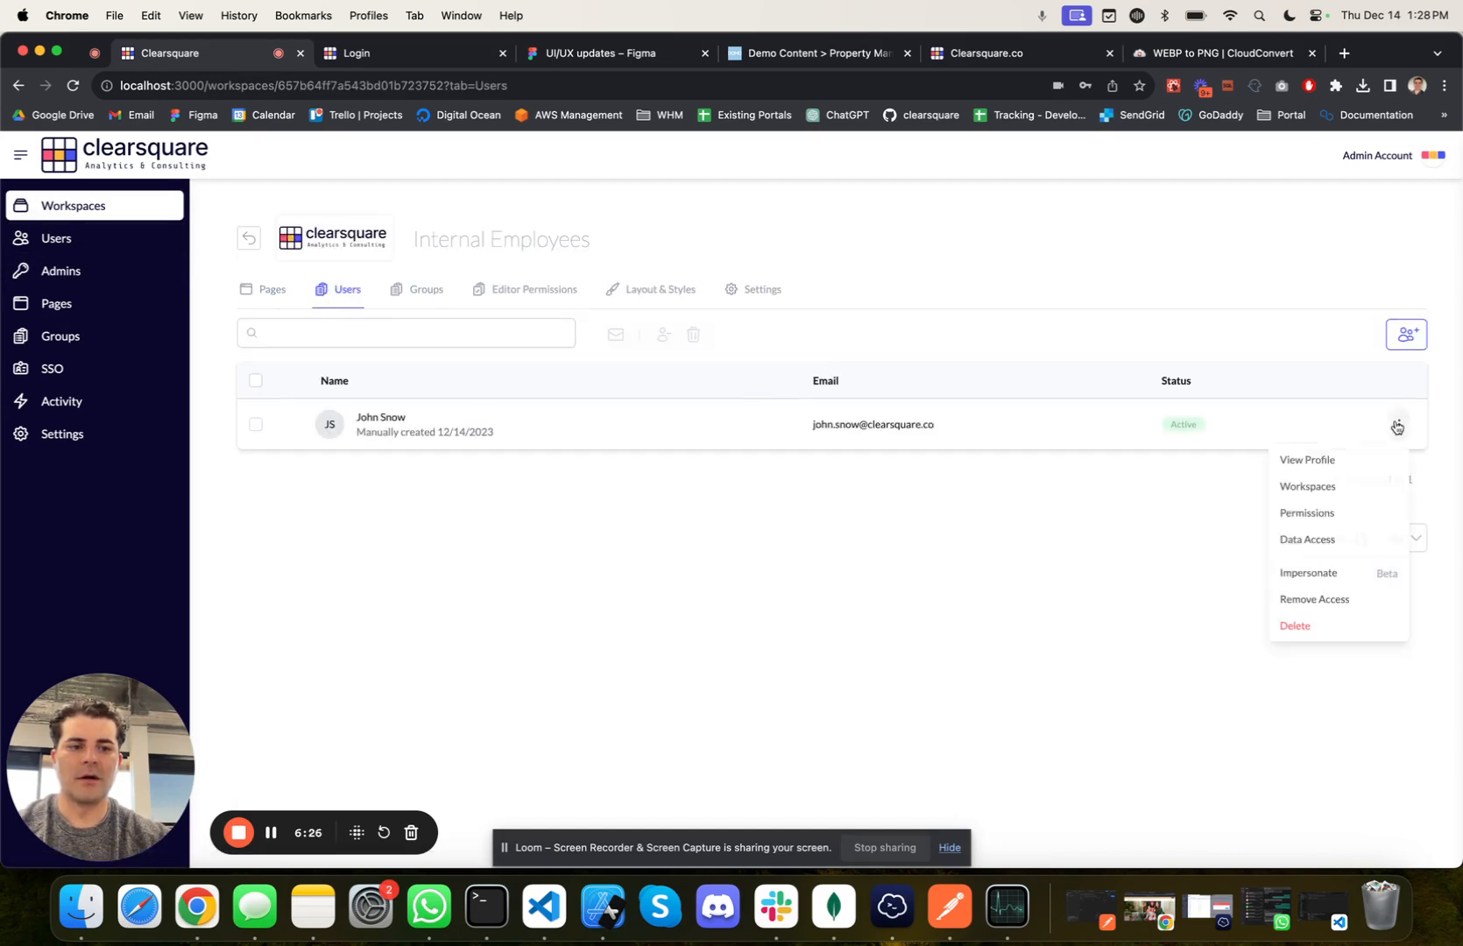
left_click(1322, 601)
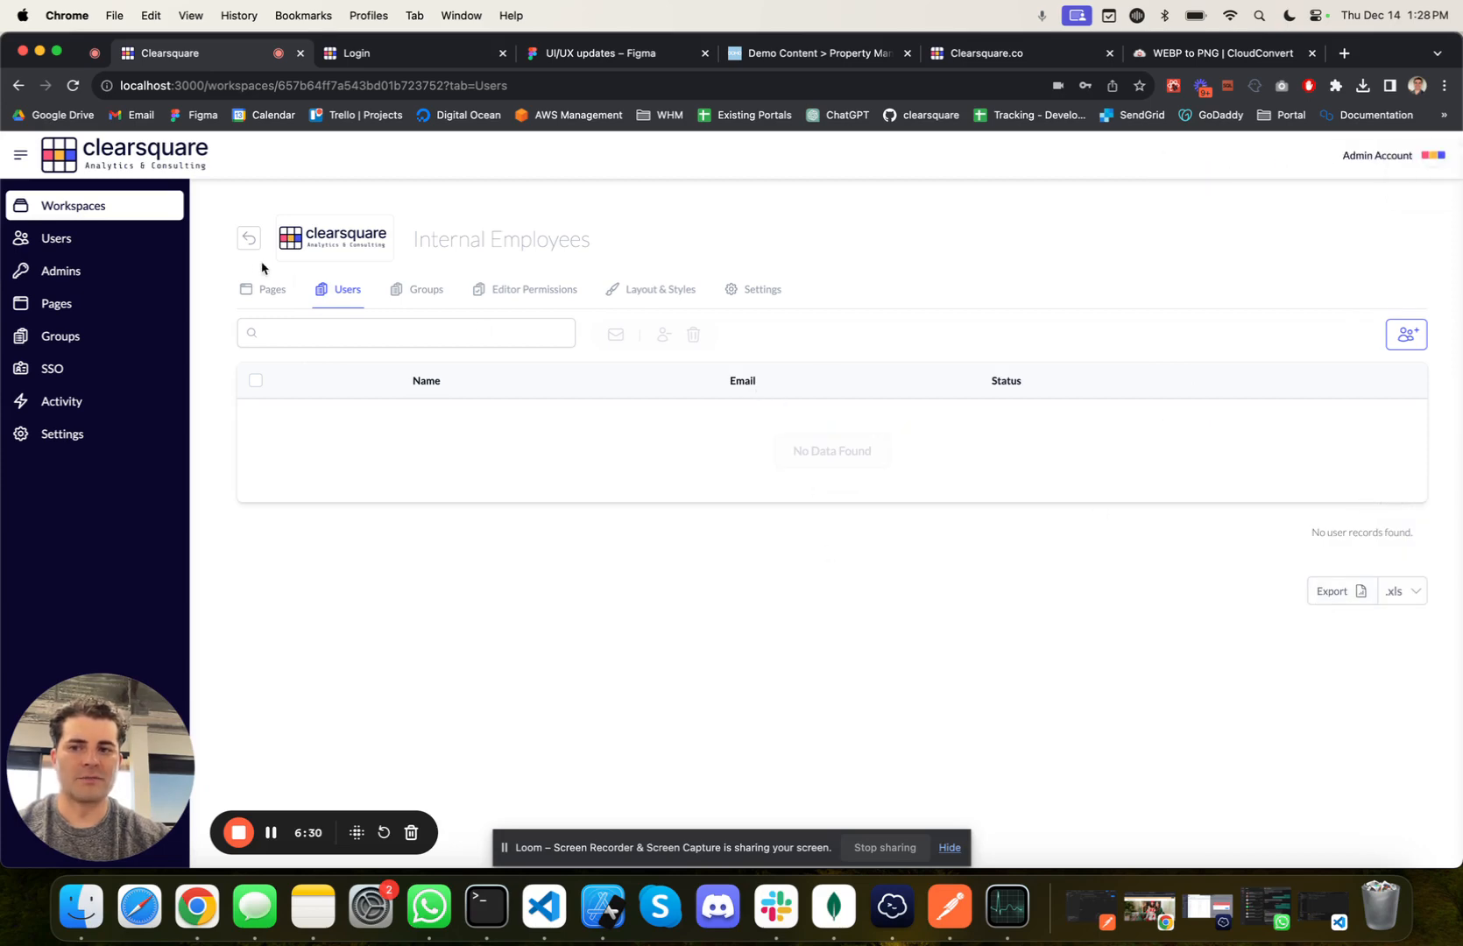
left_click(122, 242)
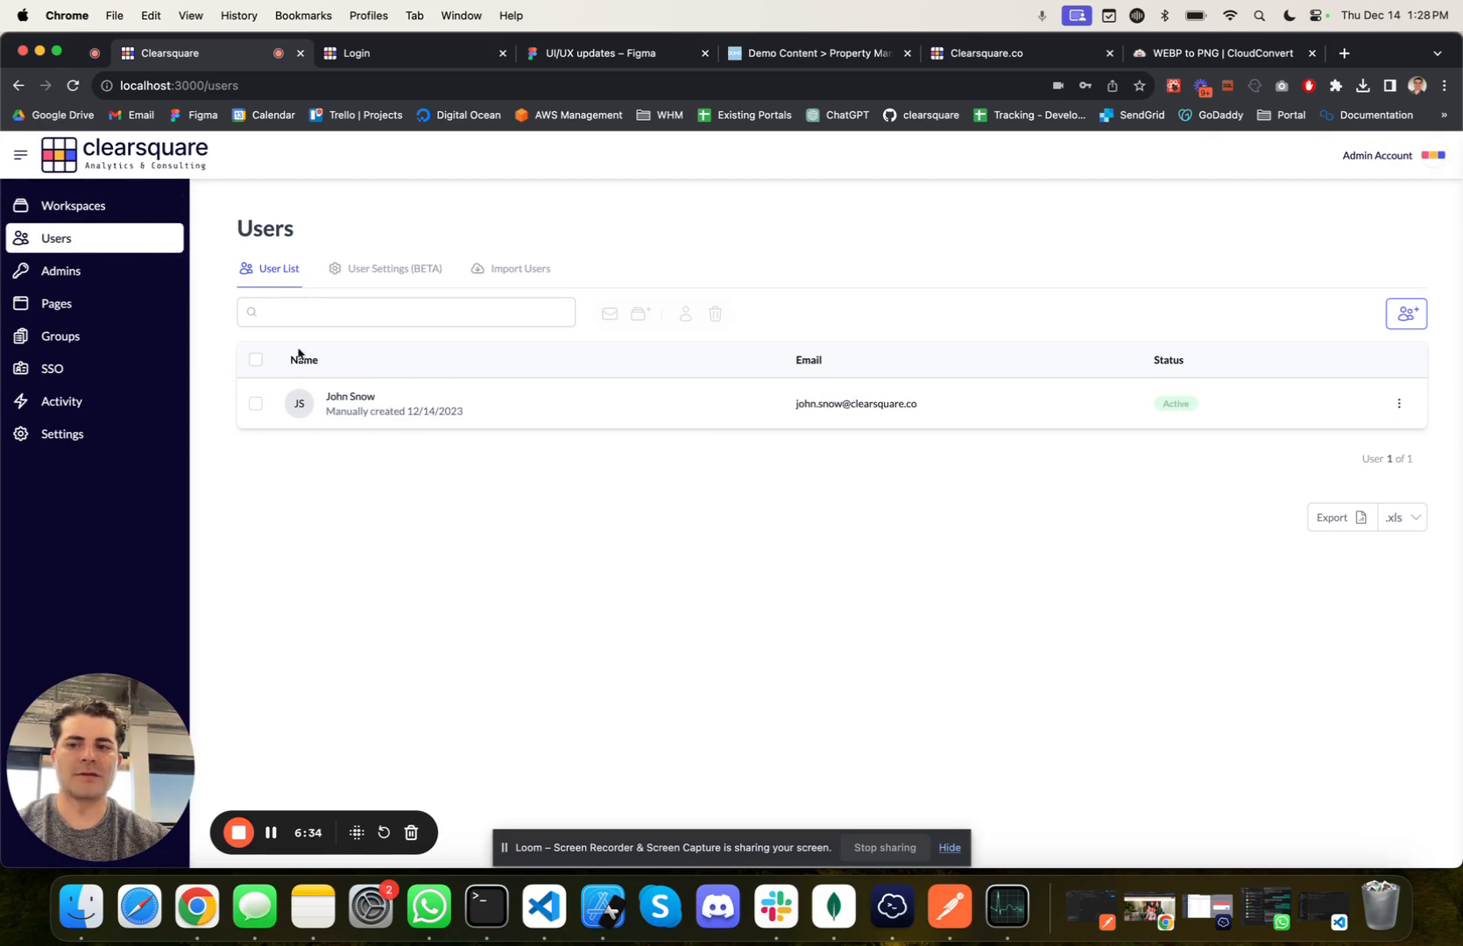
Step: Add the Admin Account and the newly created user to the Internal Employees workspace as existing users
left_click(106, 207)
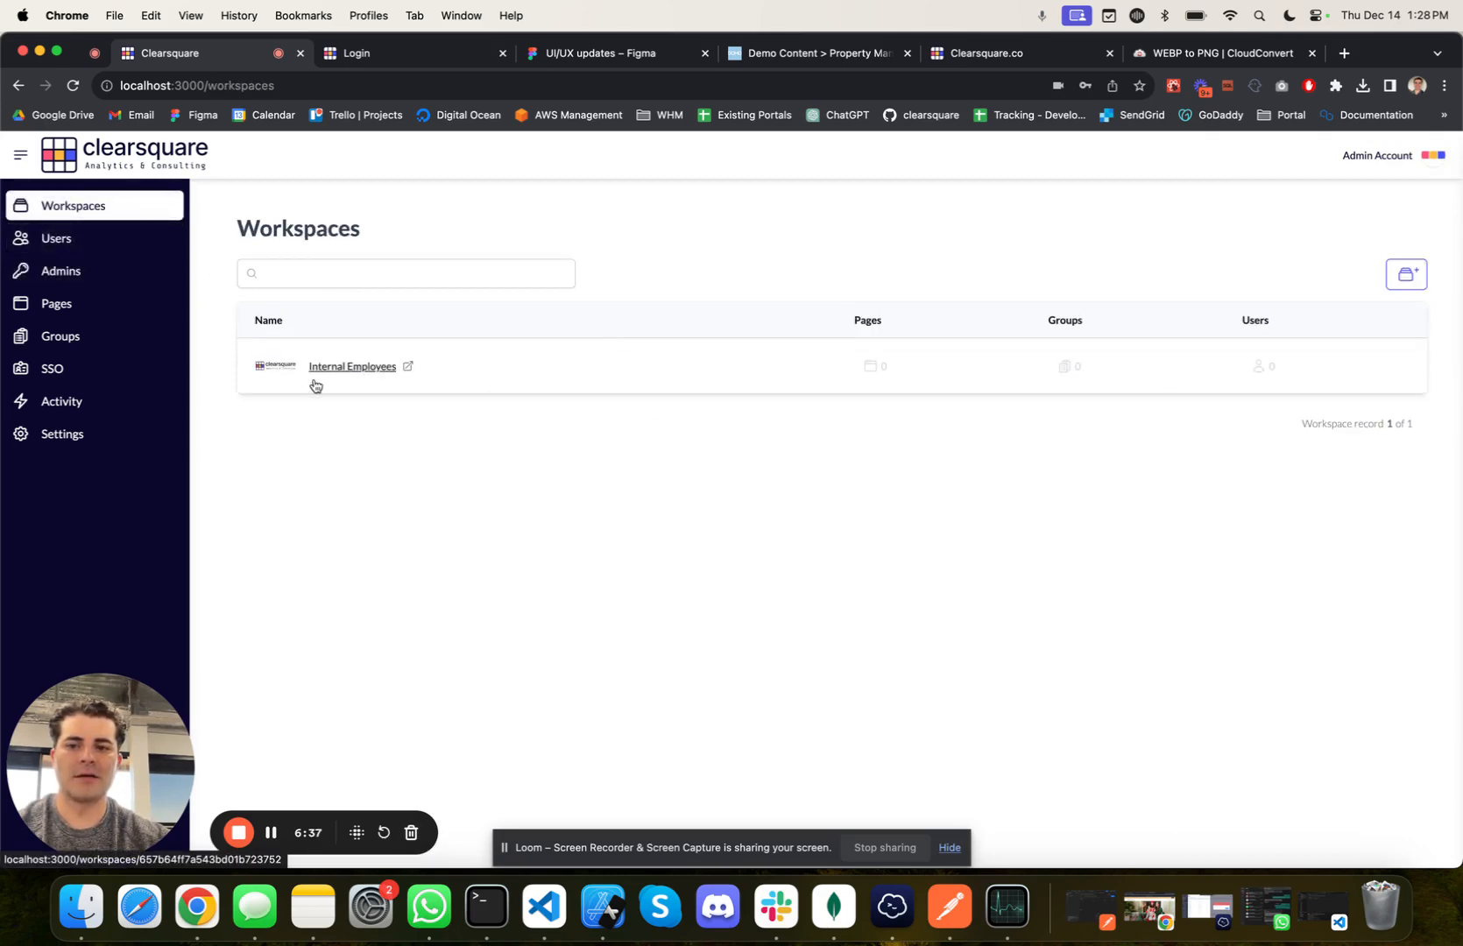
left_click(372, 369)
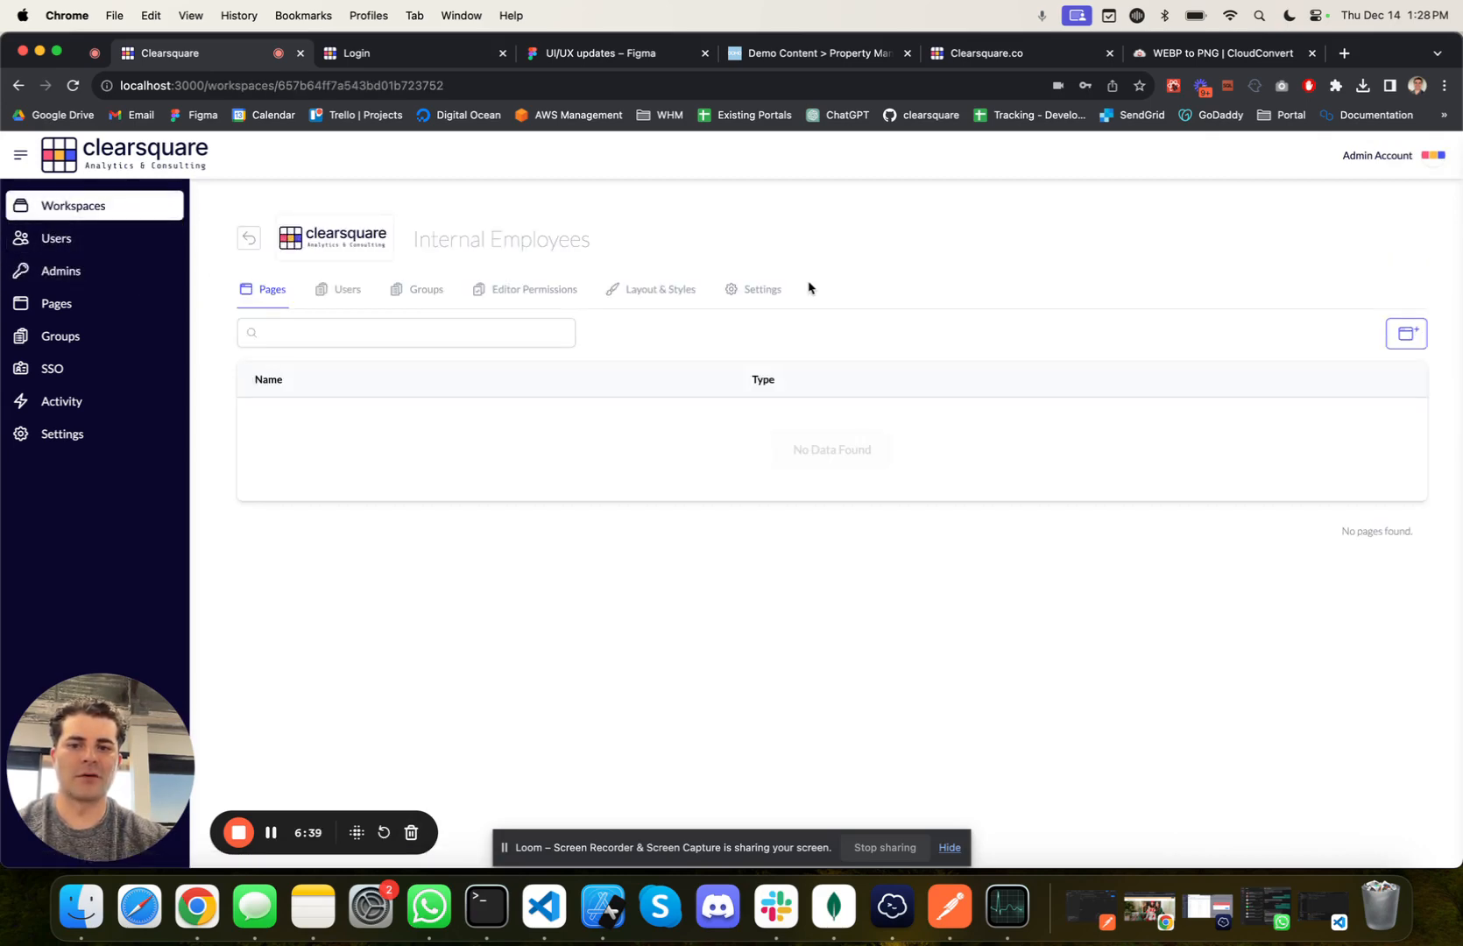
left_click(339, 292)
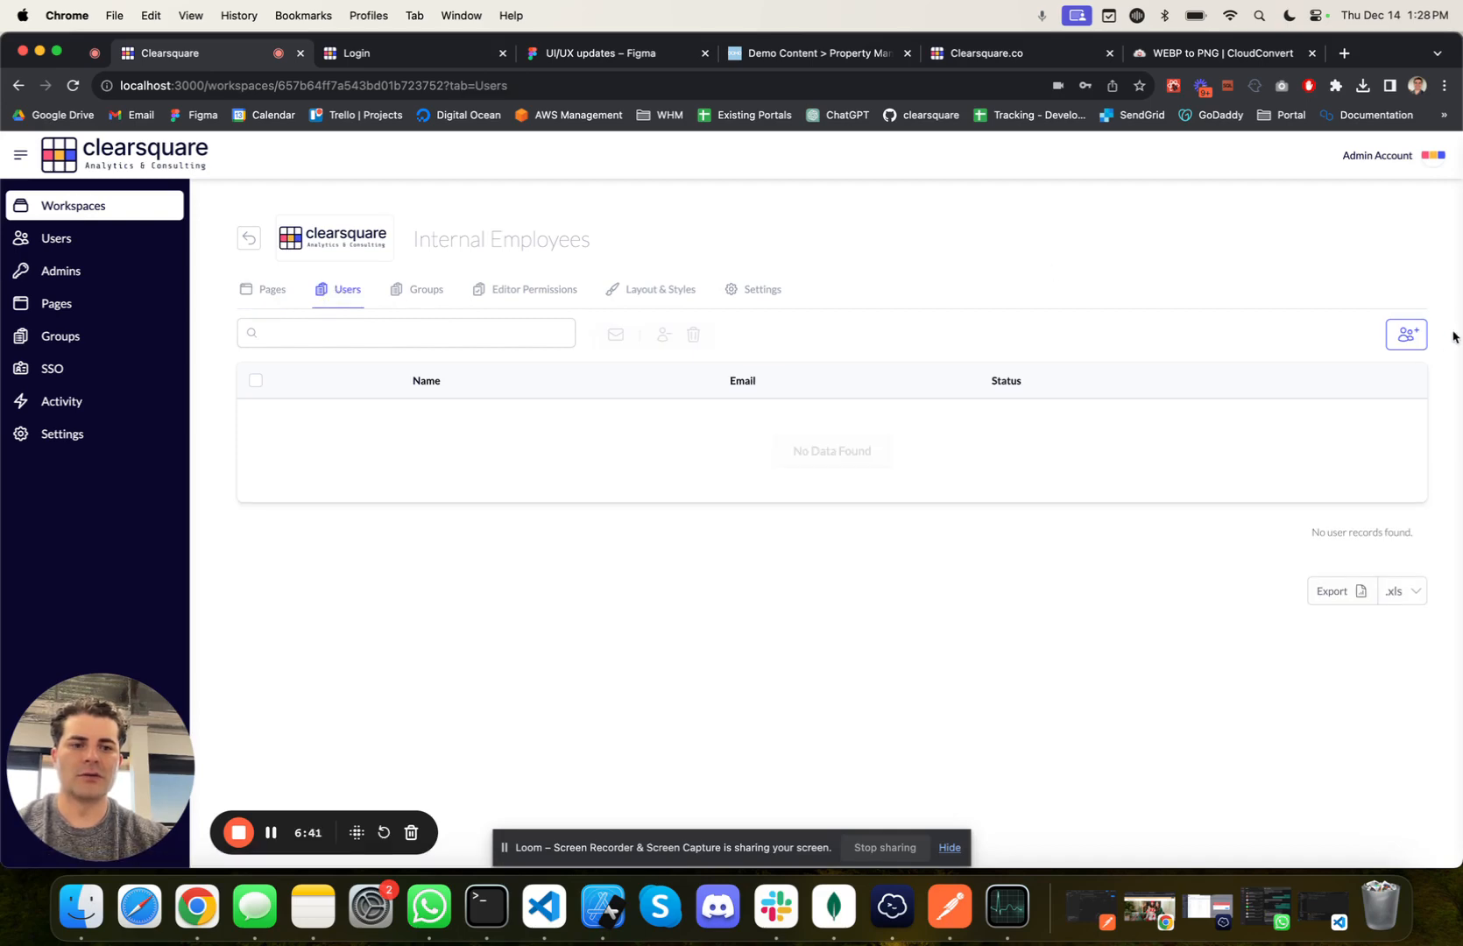
left_click(1399, 343)
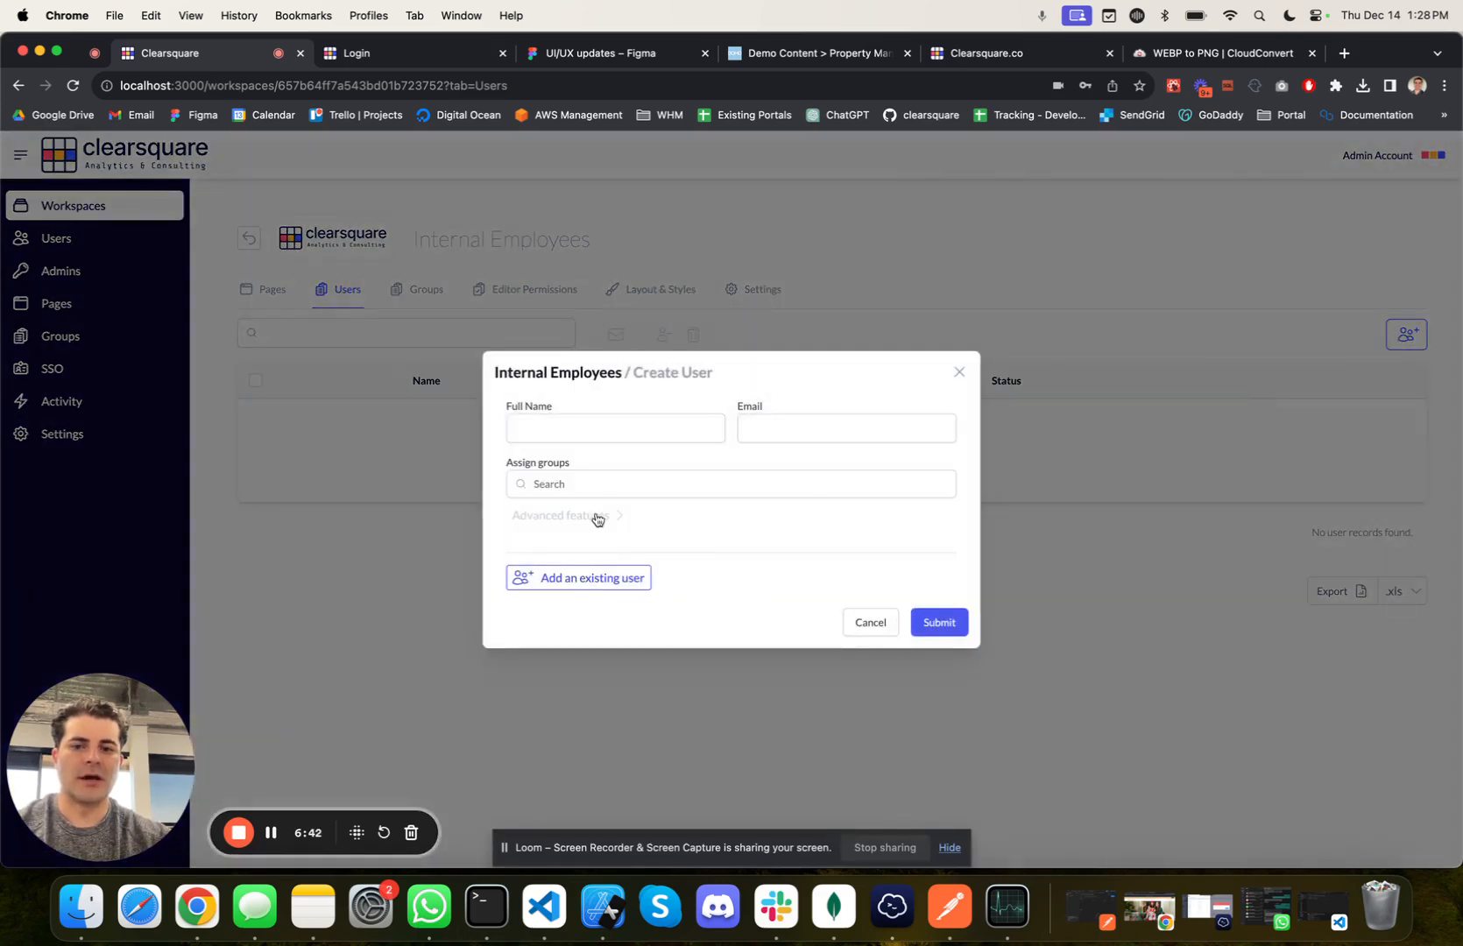
left_click(568, 581)
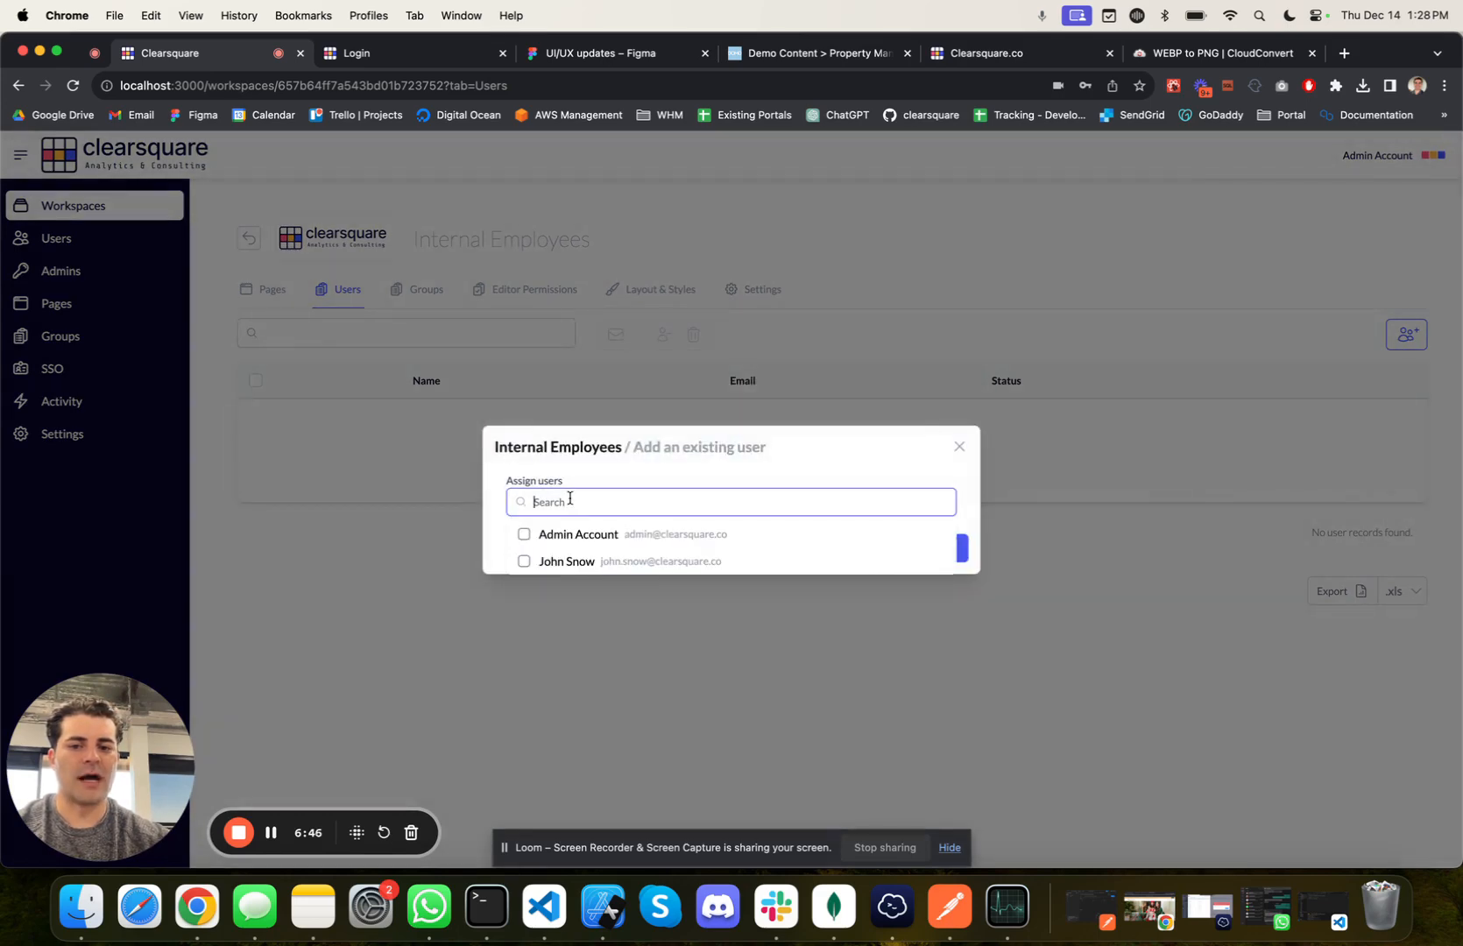
left_click(577, 565)
left_click(573, 514)
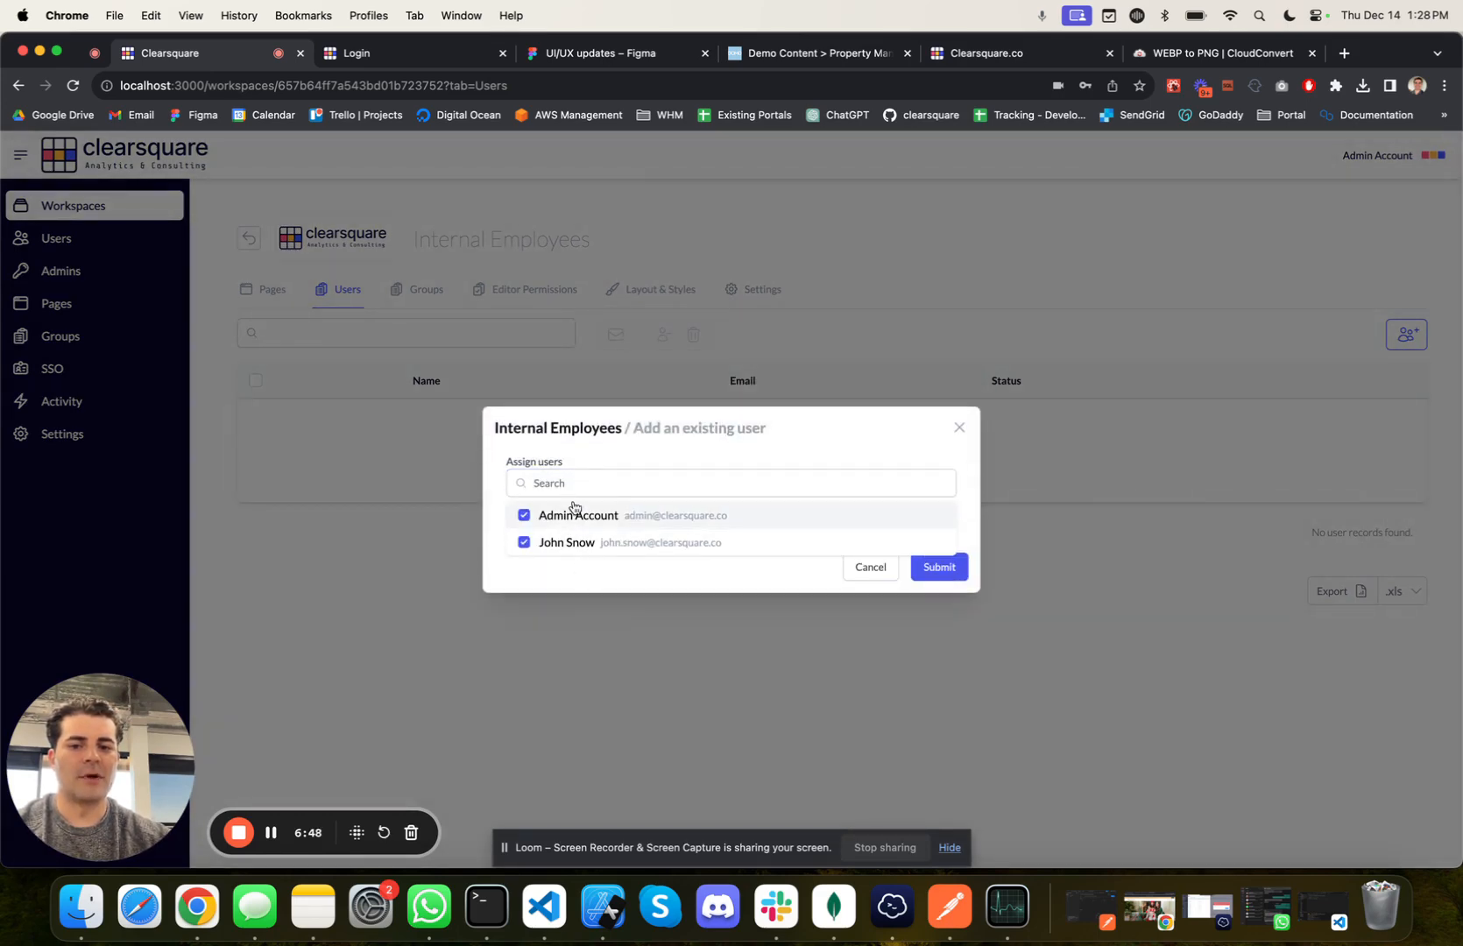
left_click(691, 457)
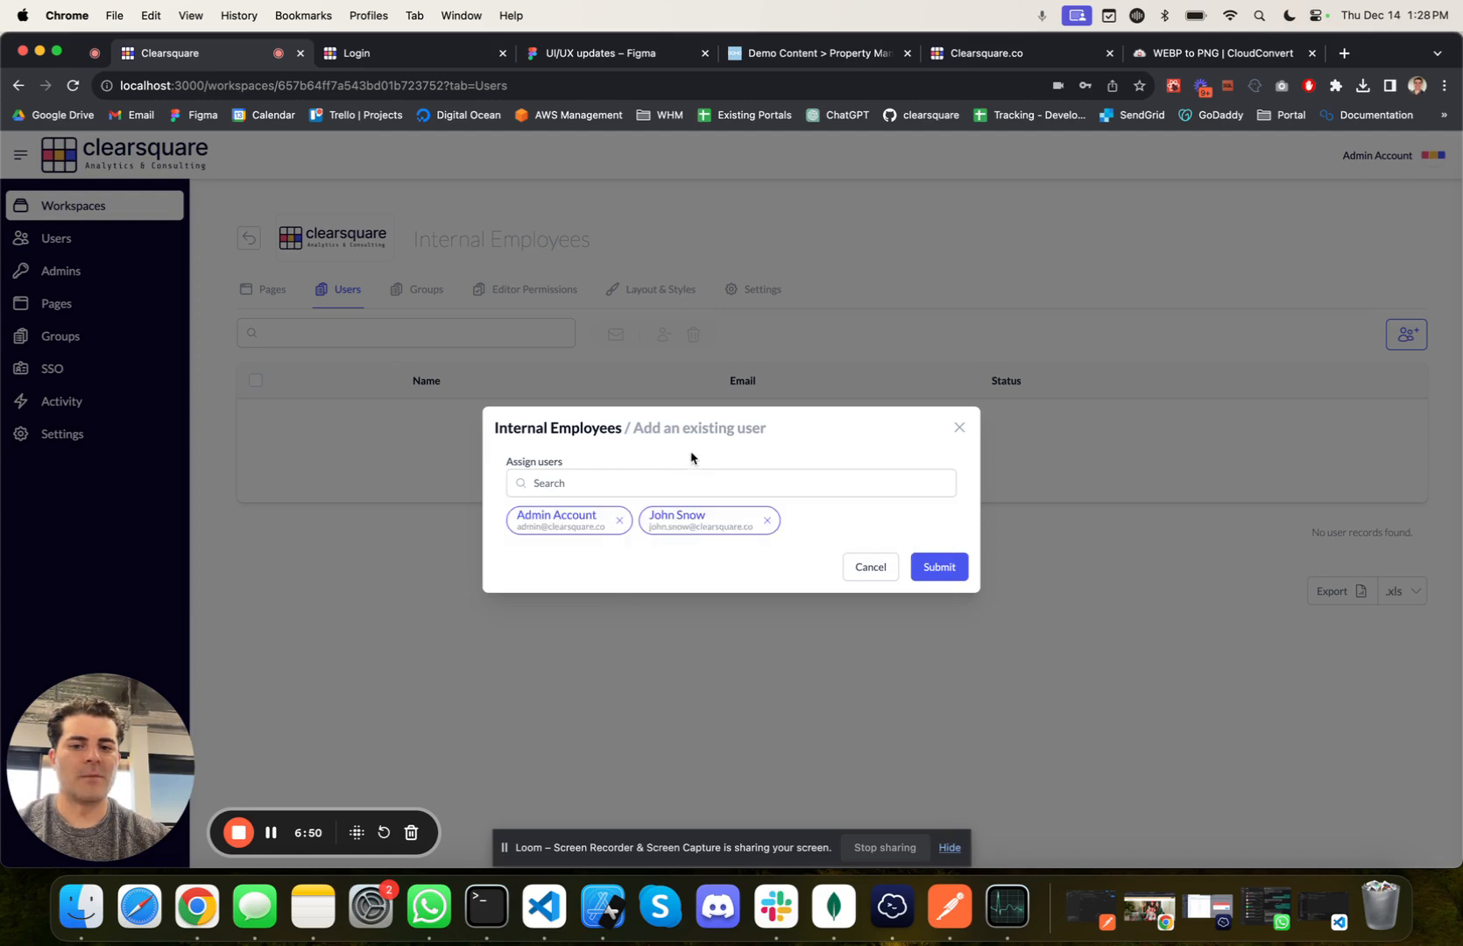
left_click(922, 571)
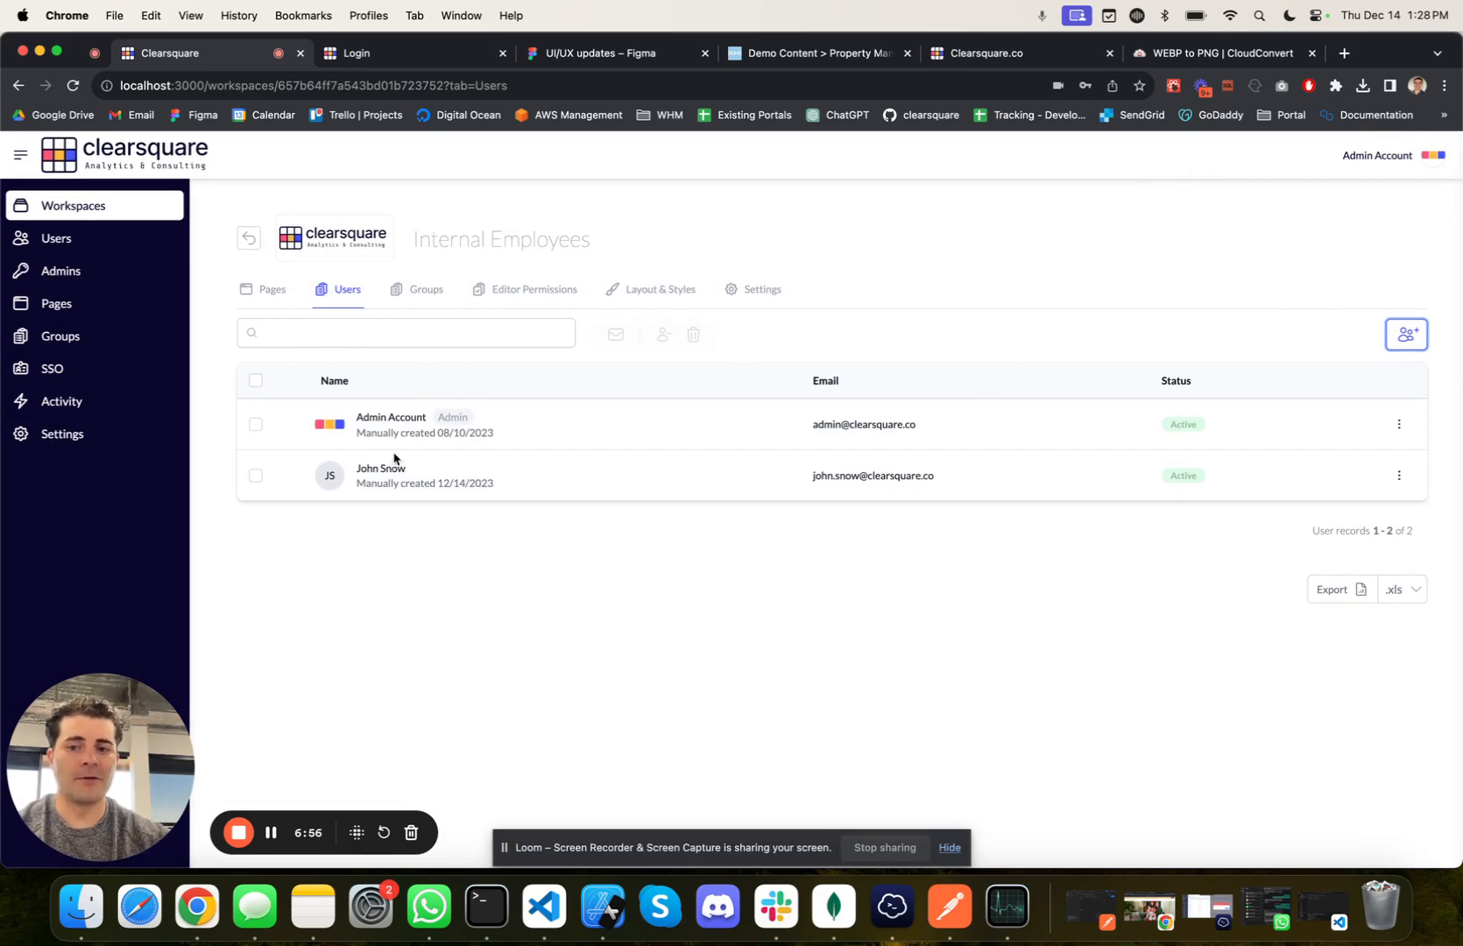
Step: Start creating a Domo Embed page in the Internal Employees workspace
left_click(261, 293)
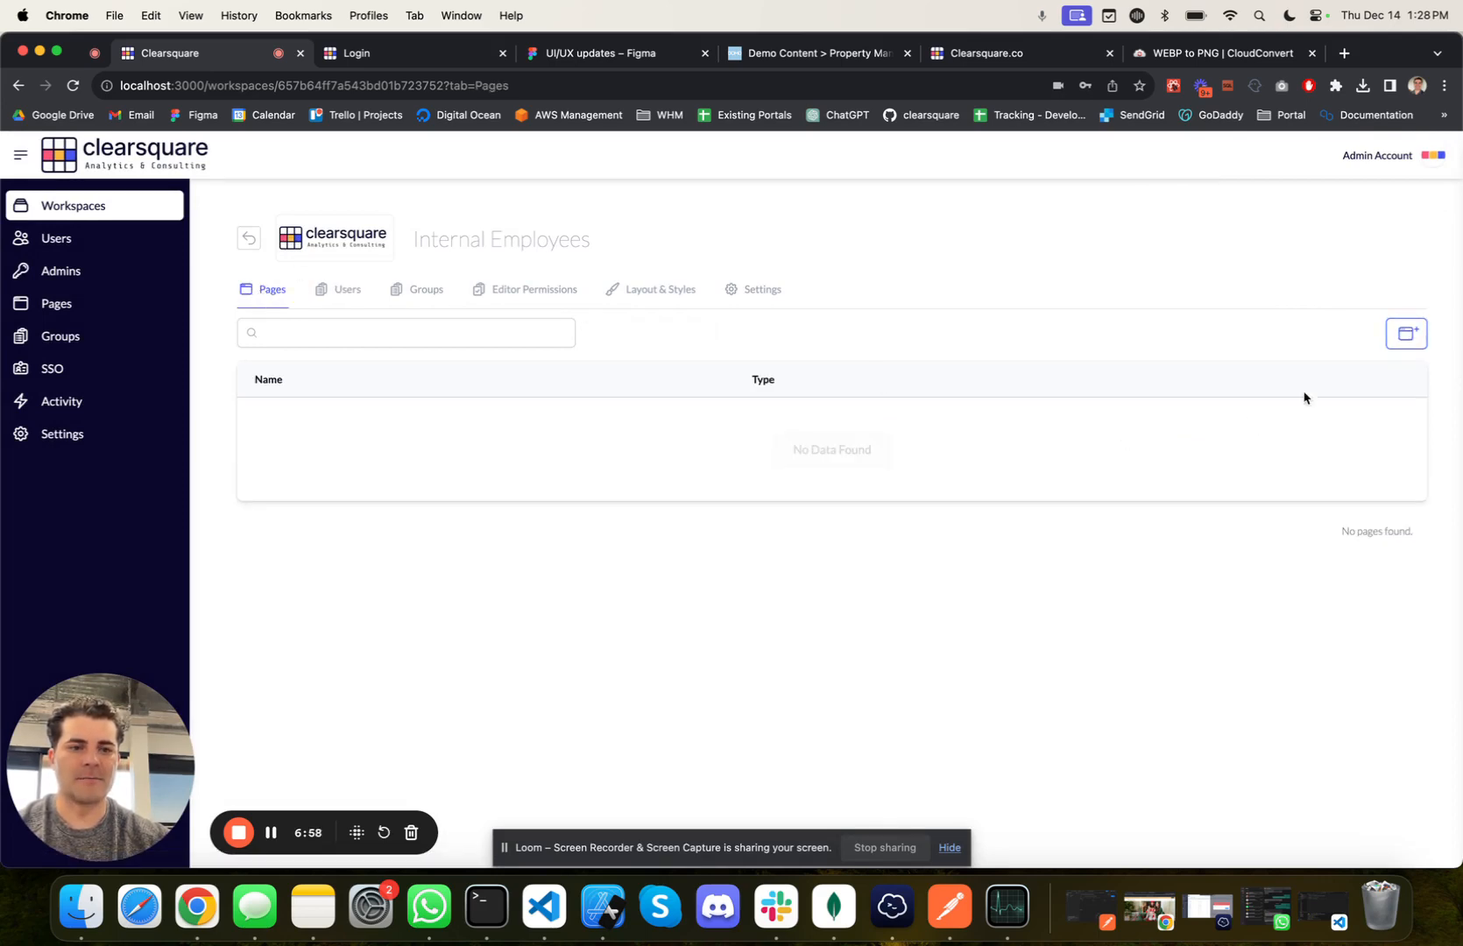
left_click(1421, 339)
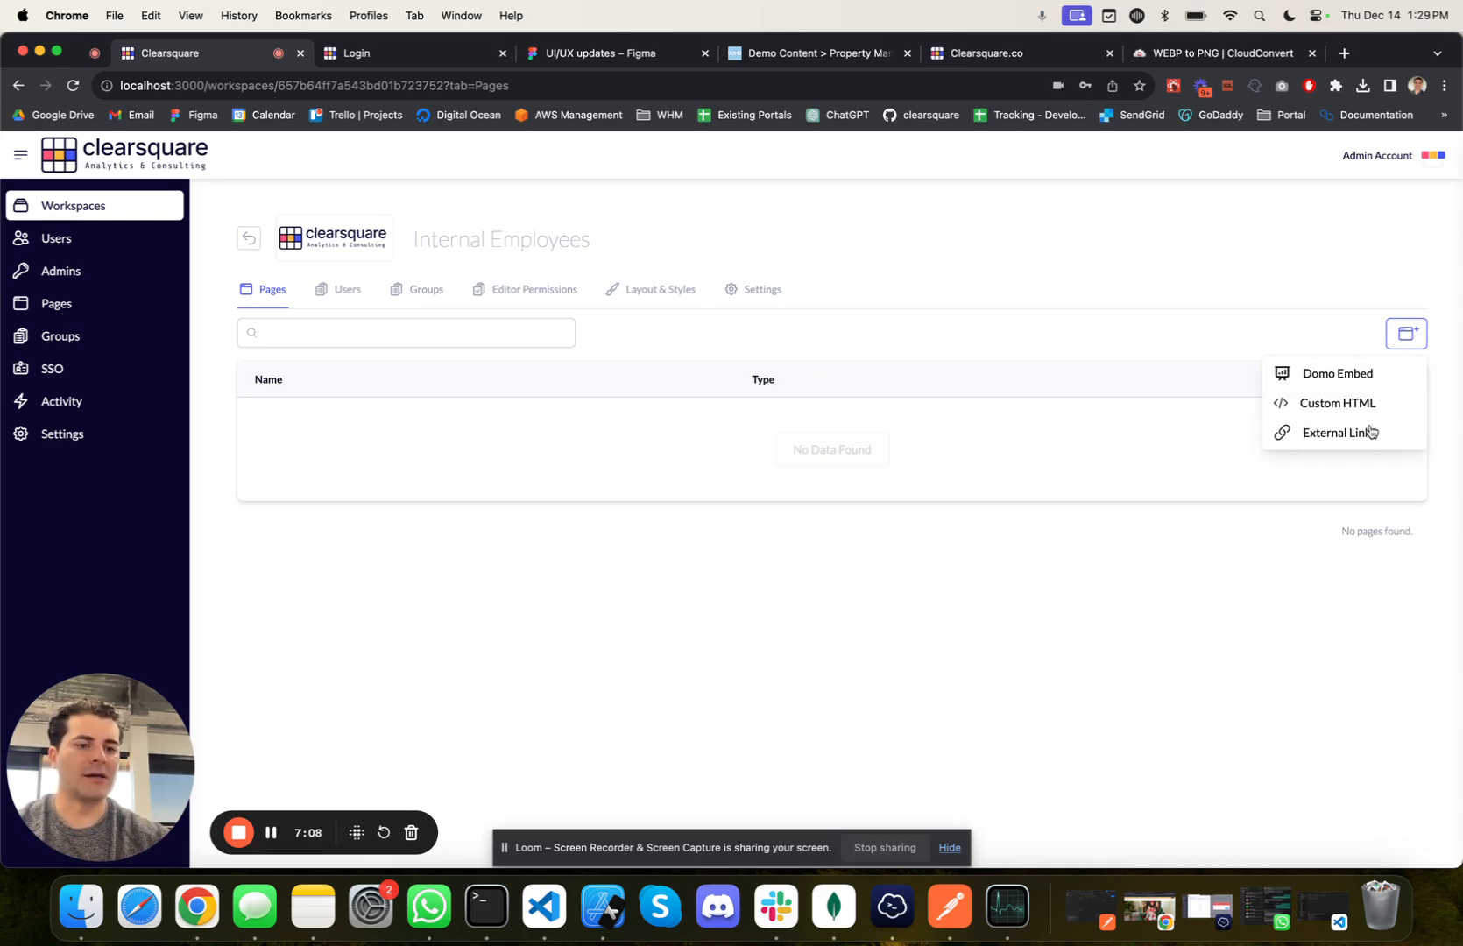
left_click(1338, 377)
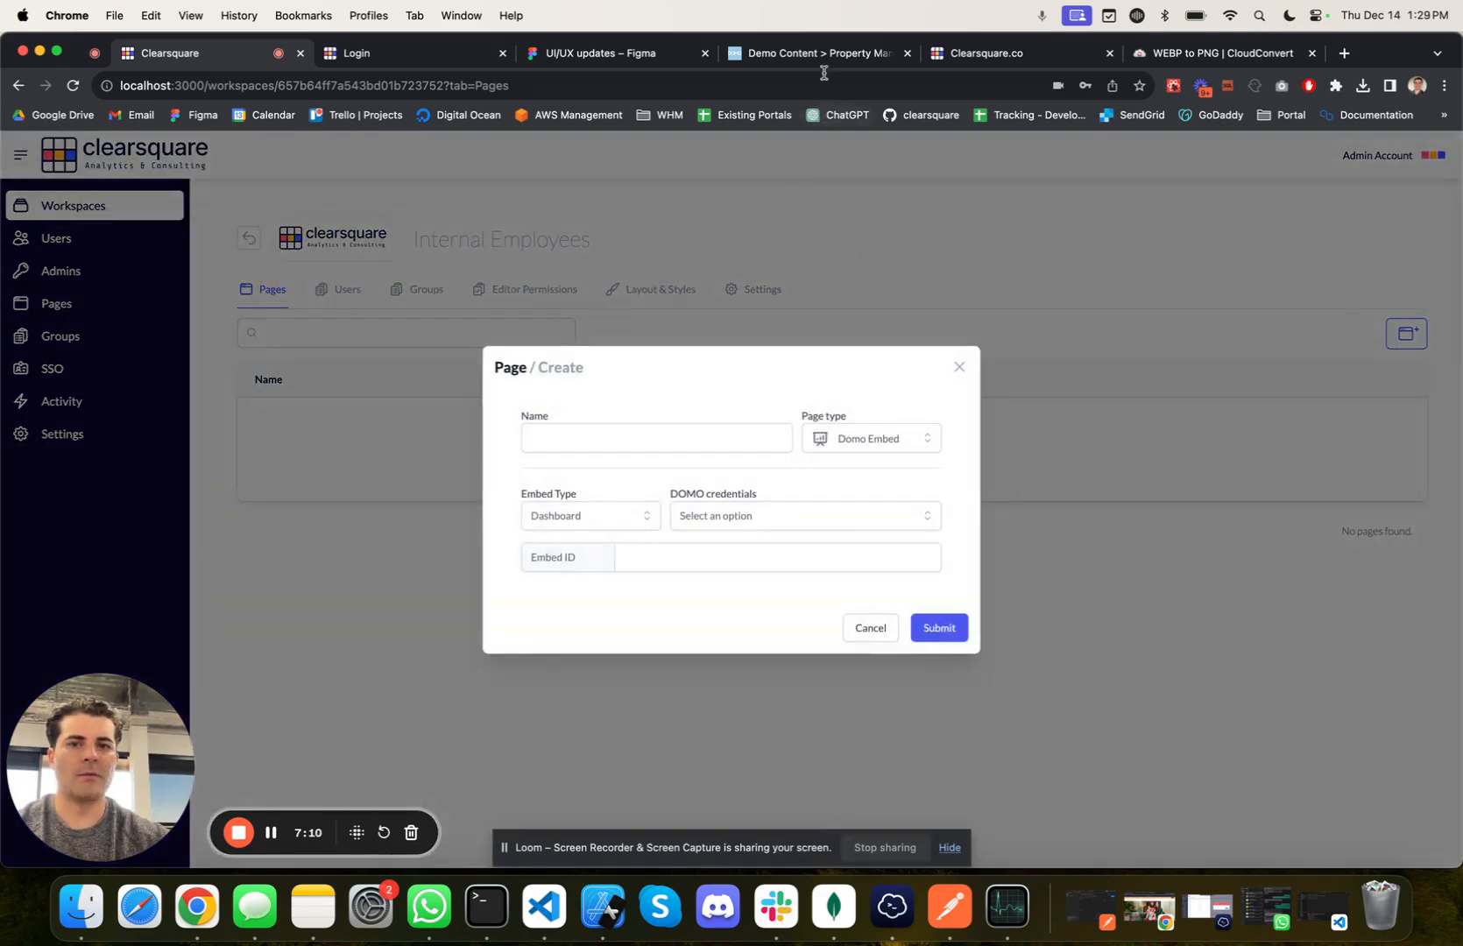
Step: Switch to Domo and open the embed settings of the Property Management dashboard
left_click(802, 53)
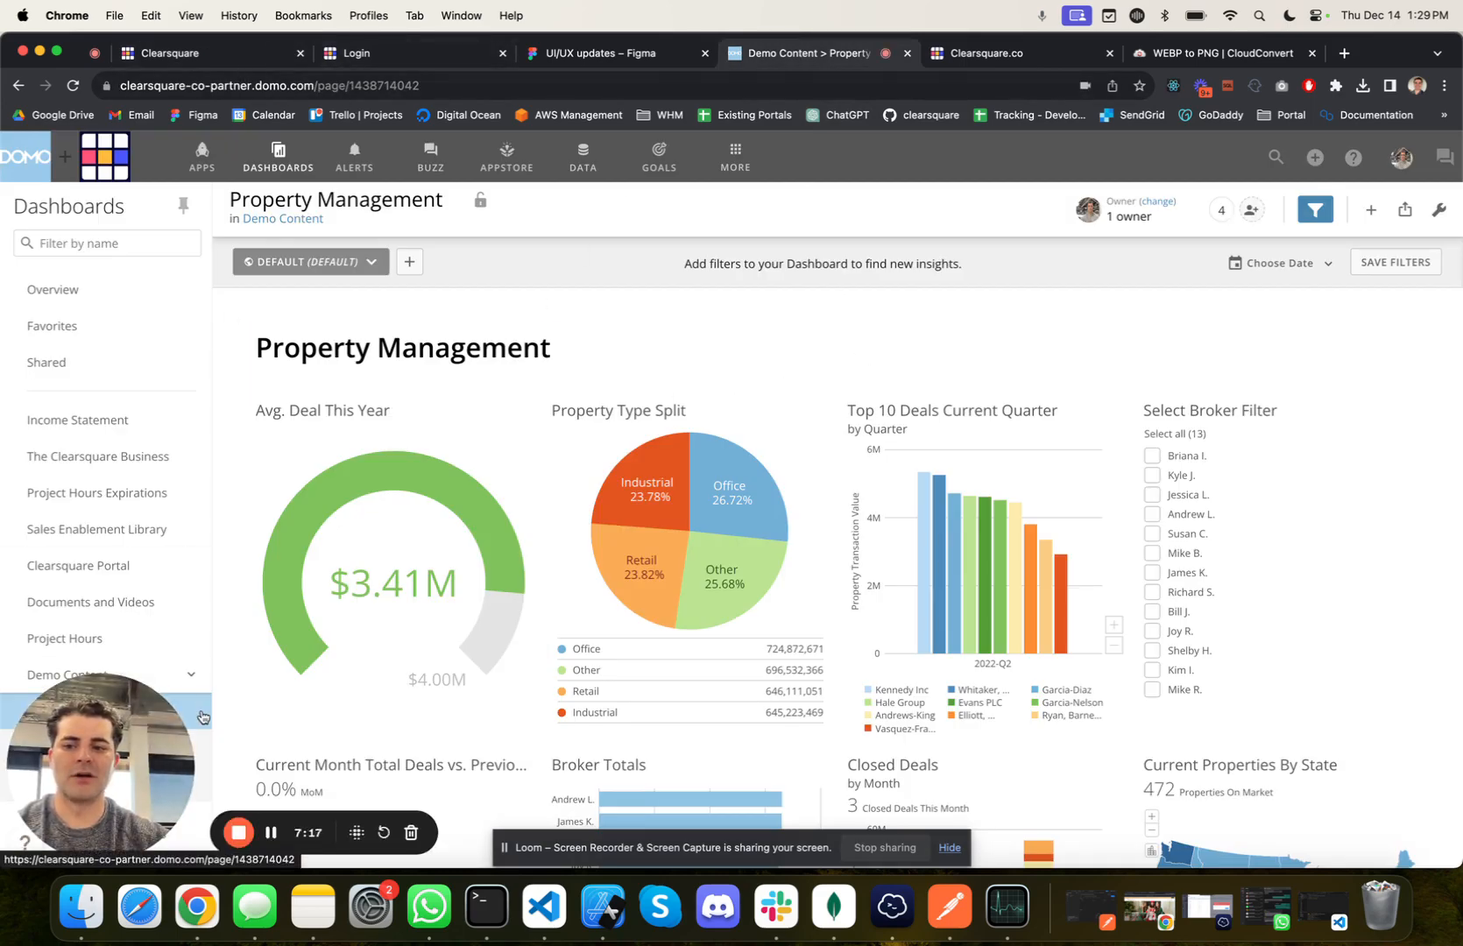
left_click_drag(110, 797, 1300, 798)
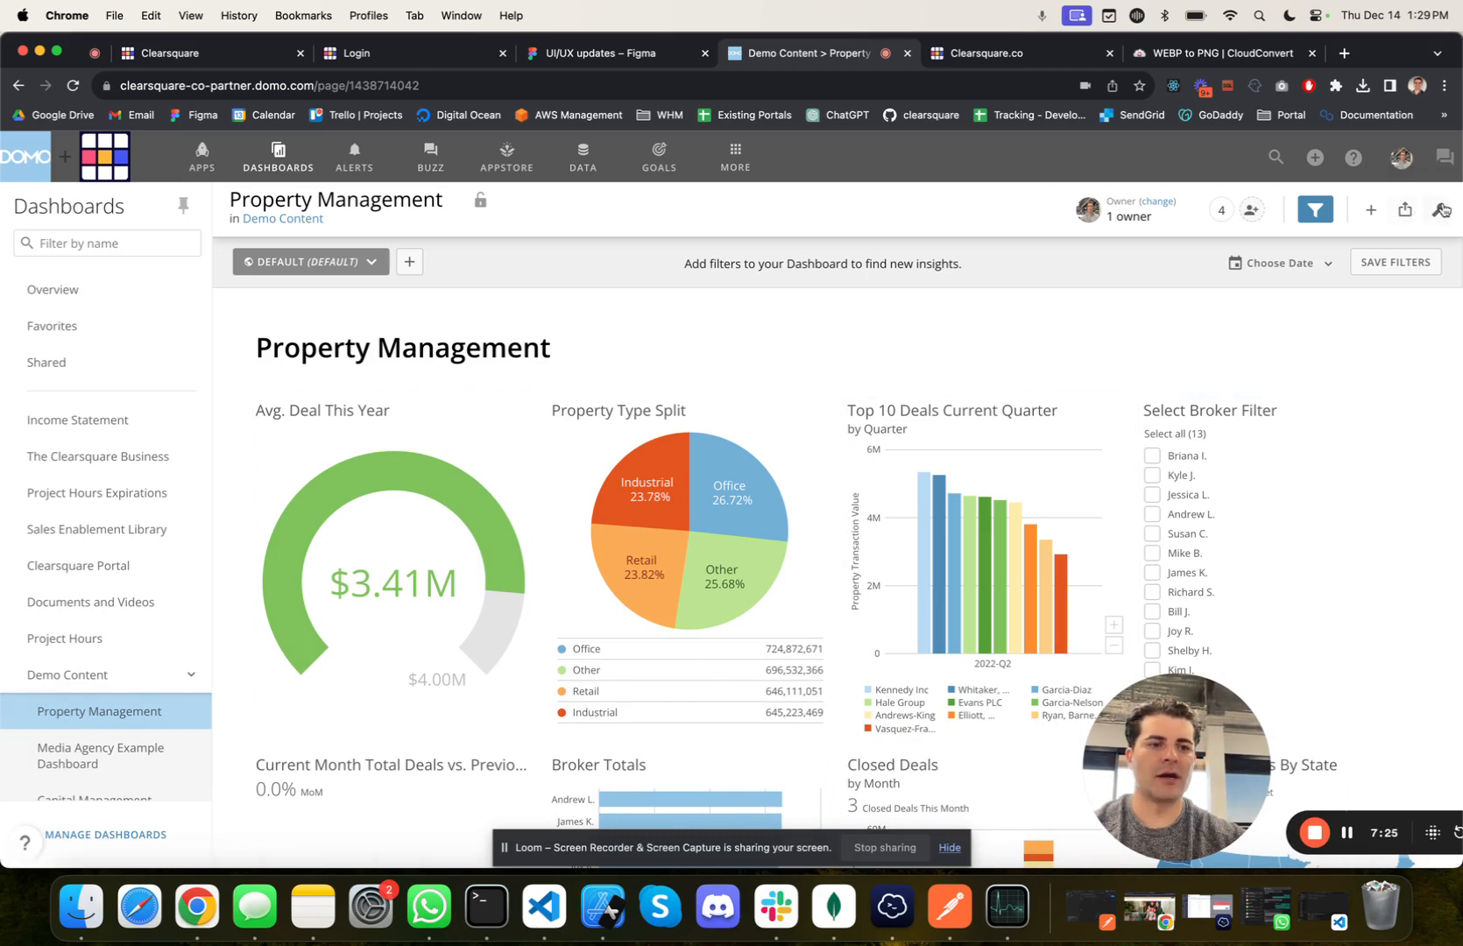
left_click(1404, 214)
left_click(1392, 629)
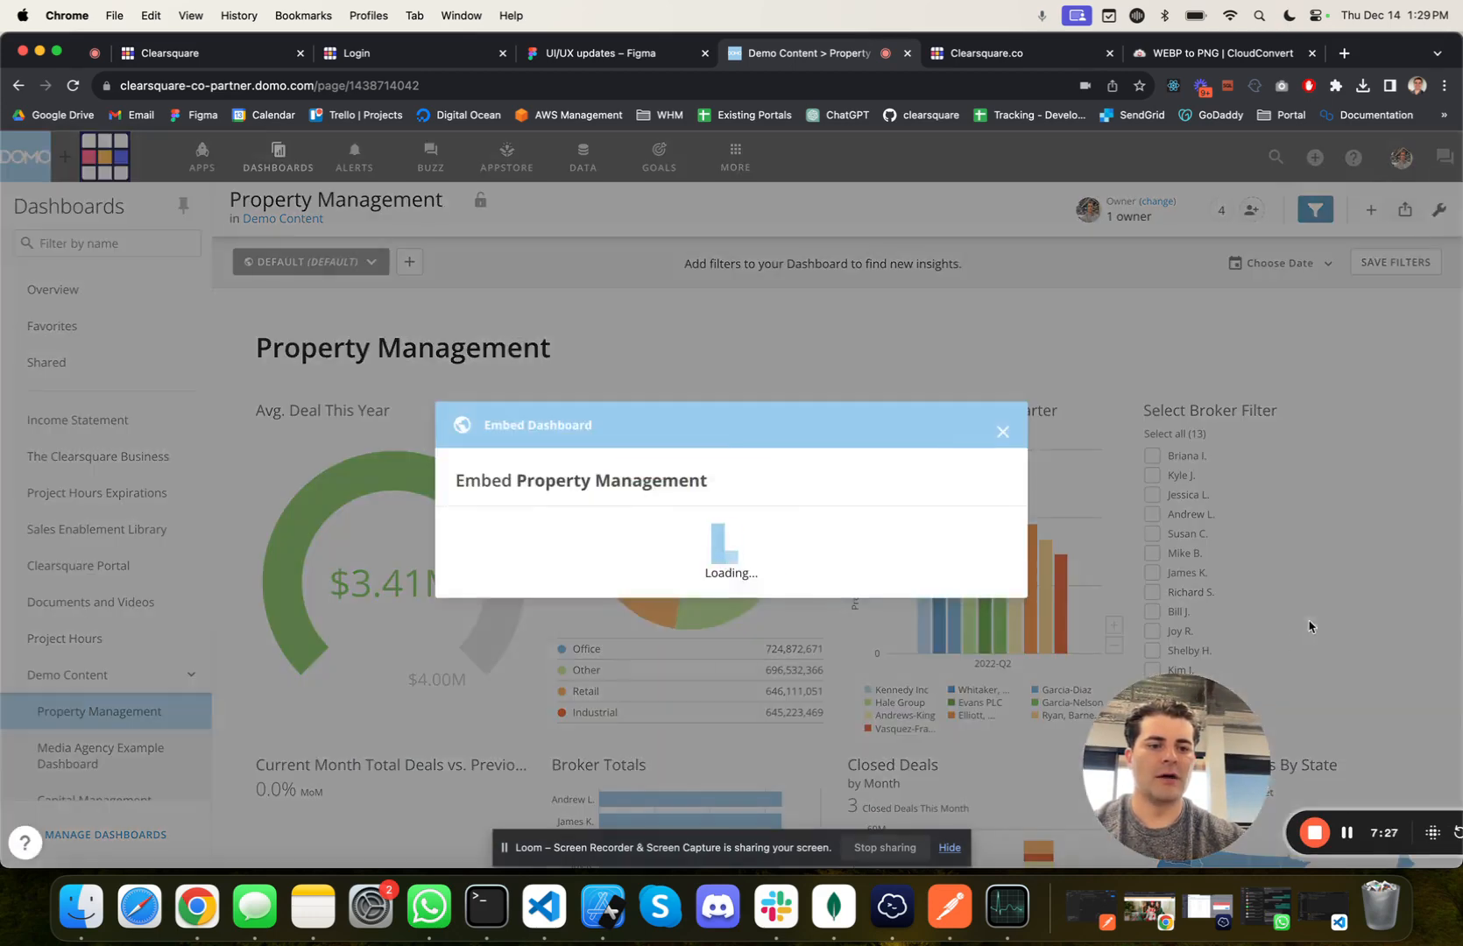
left_click_drag(1200, 769, 130, 757)
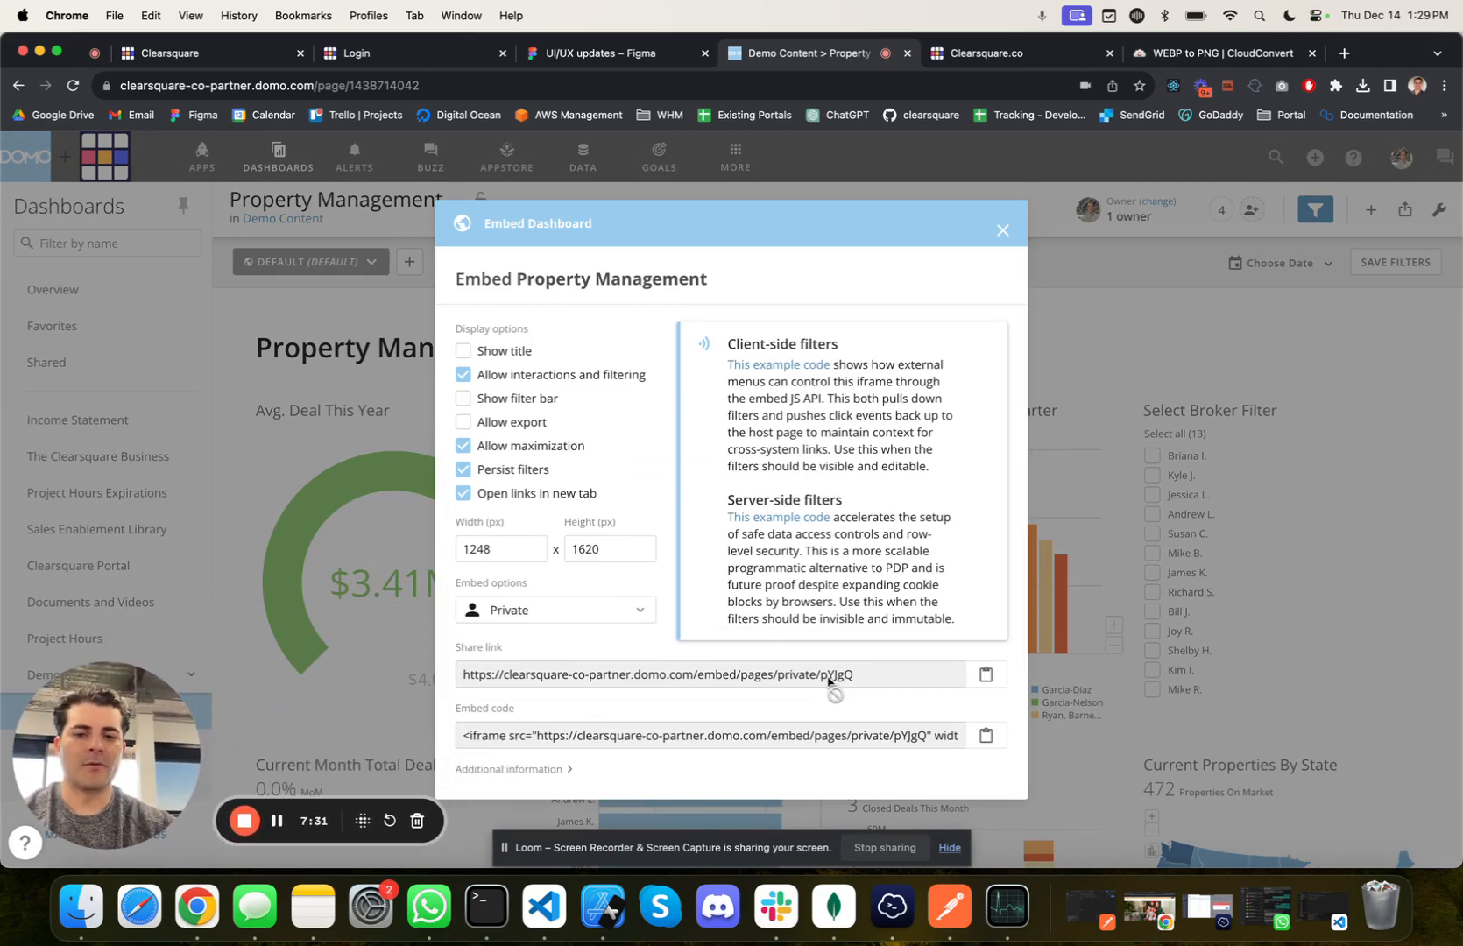
Step: Set the dashboard's embed option to Off and back to Private
left_click(566, 615)
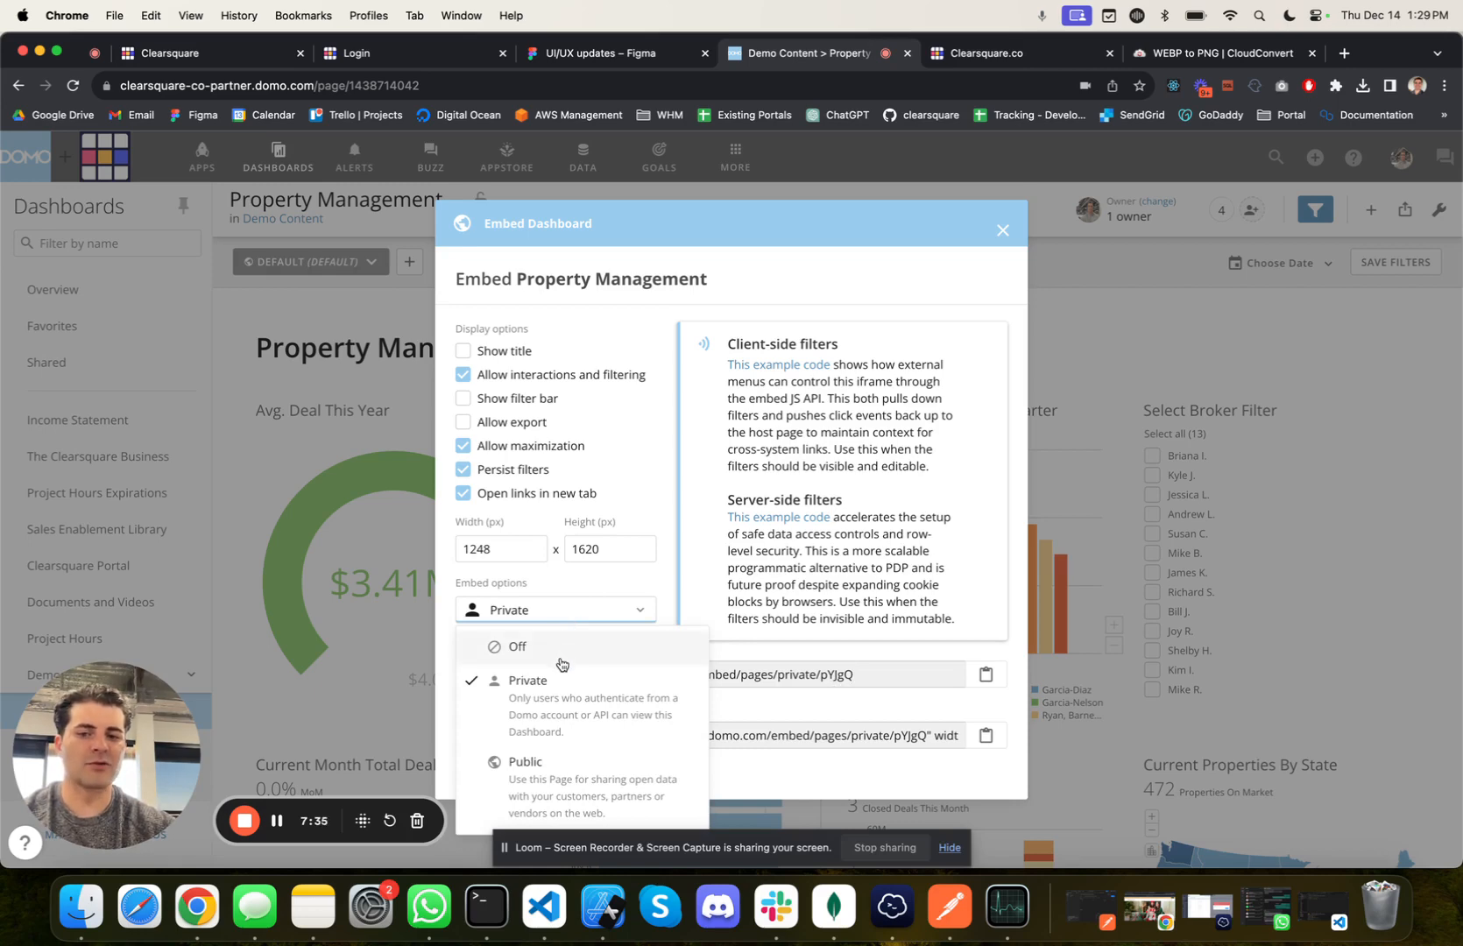
left_click(562, 665)
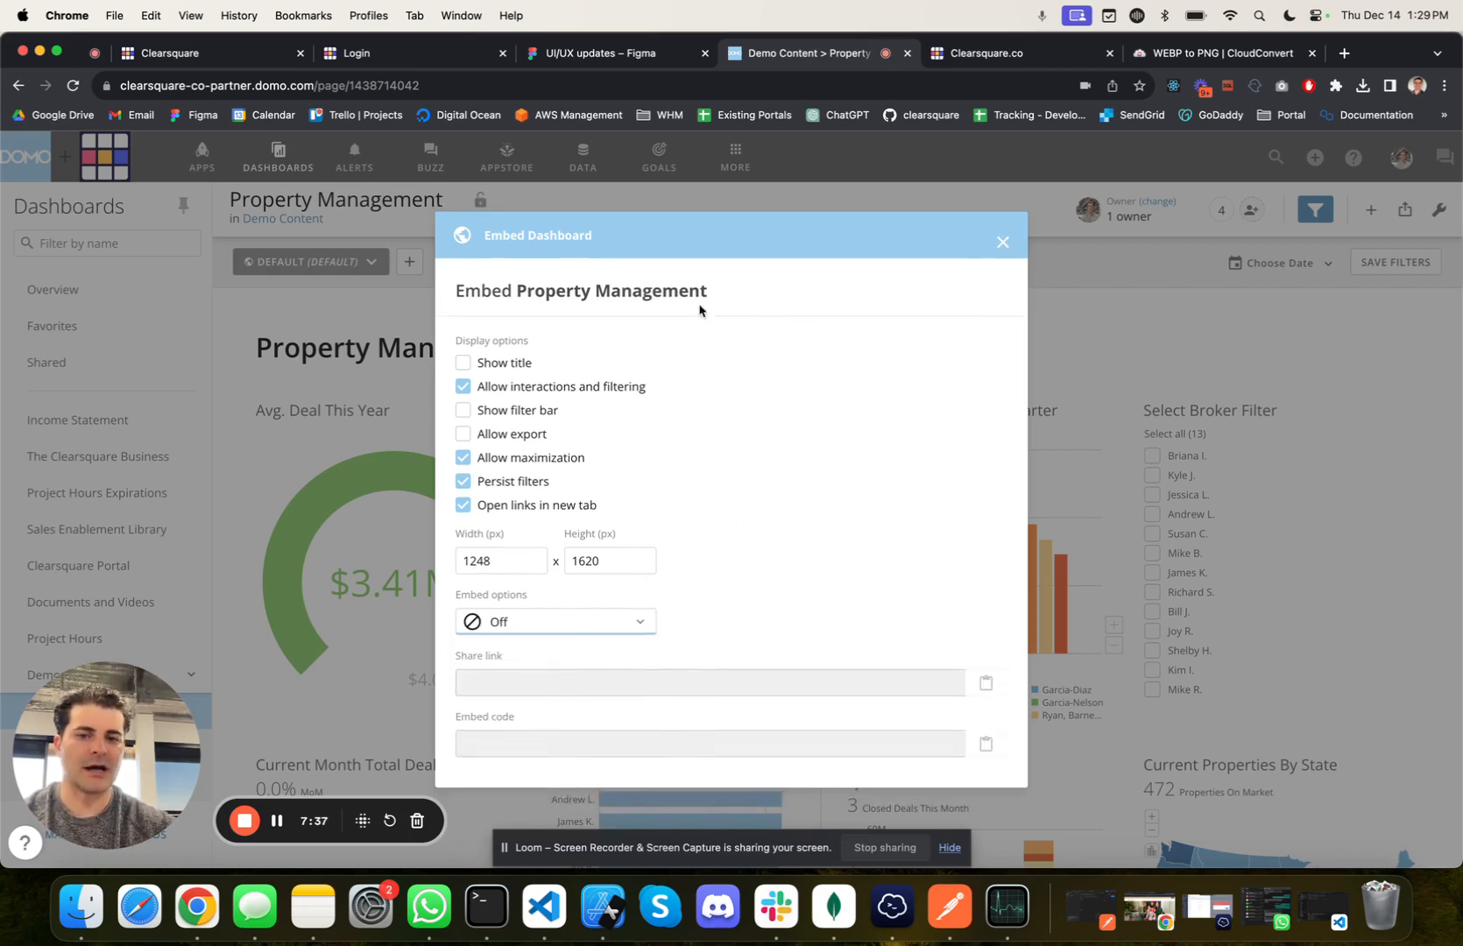
left_click(544, 631)
left_click(558, 701)
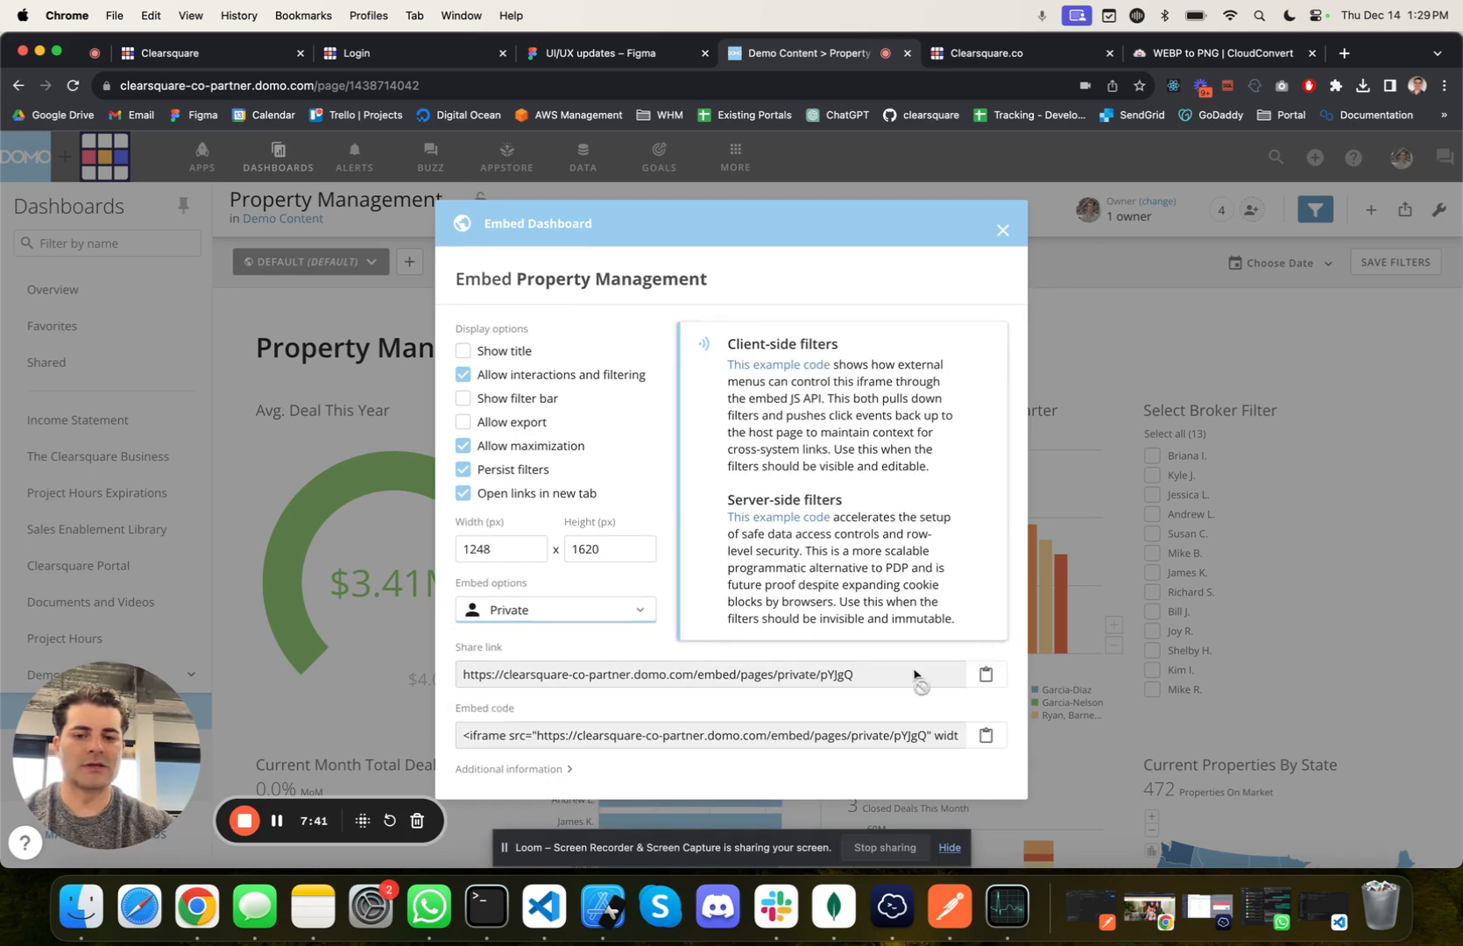
Step: Show the embed's additional information and copy the Property Management dashboard's embed ID from its share link
double_click(835, 674)
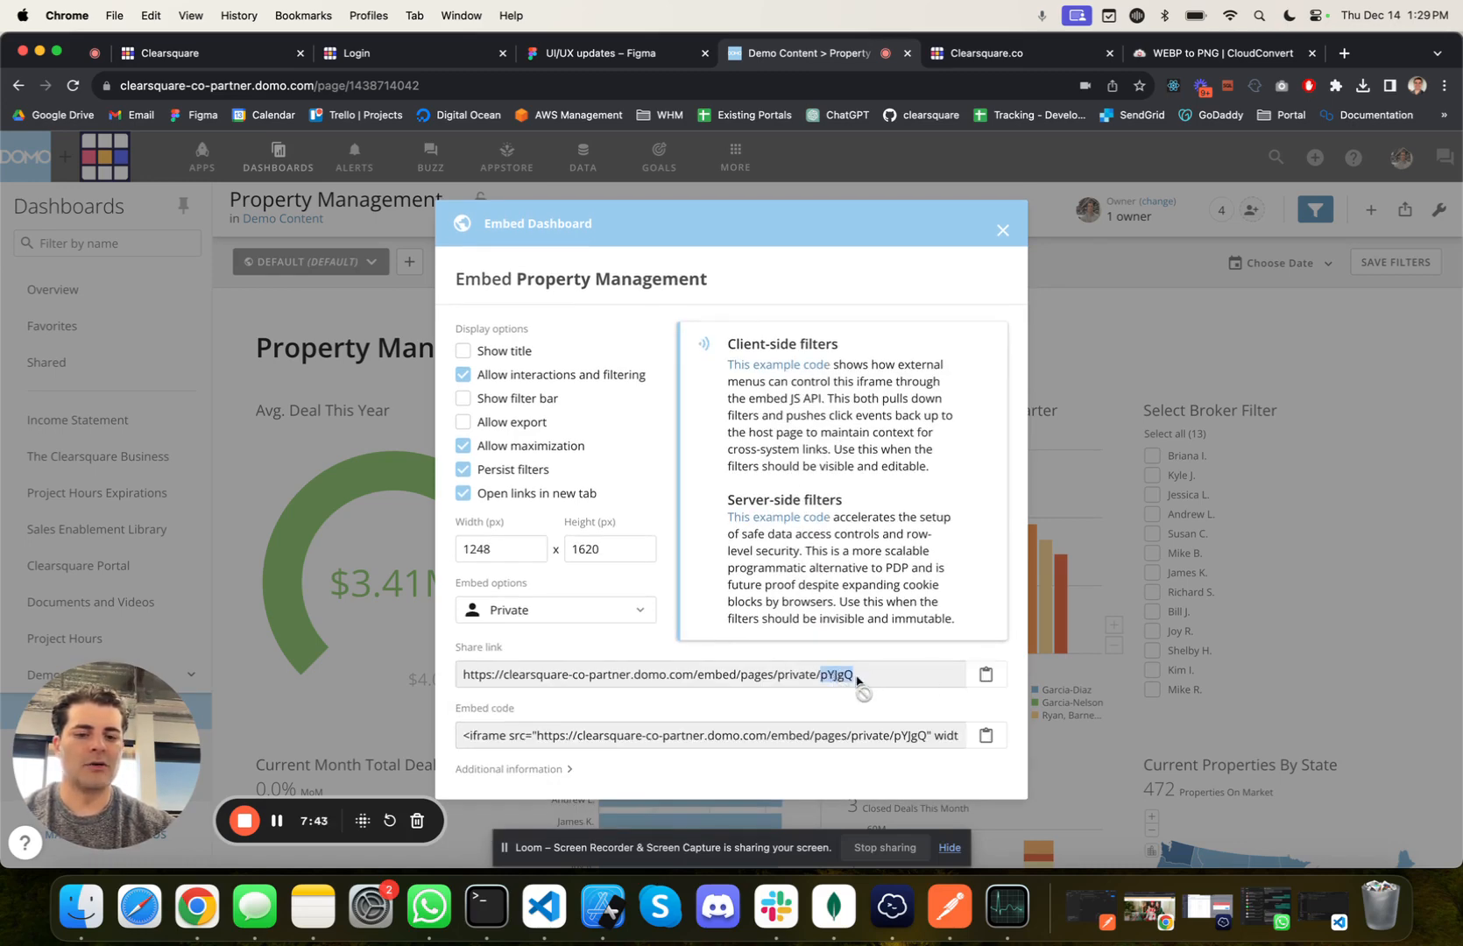
left_click(545, 769)
scroll(548, 770, "down", 2)
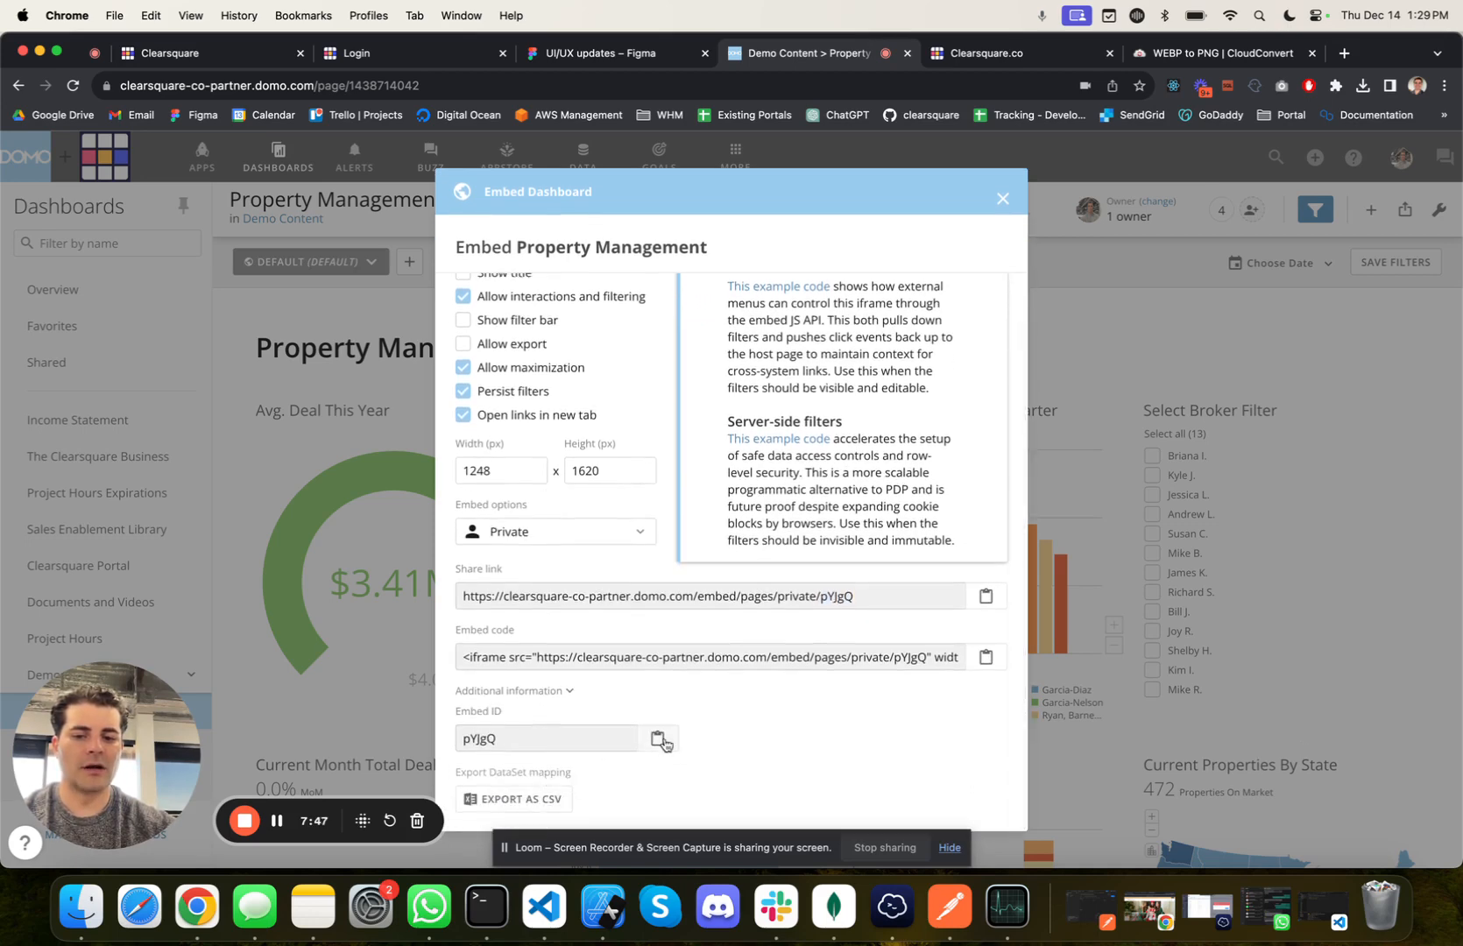
left_click(657, 738)
double_click(833, 597)
key("super+c")
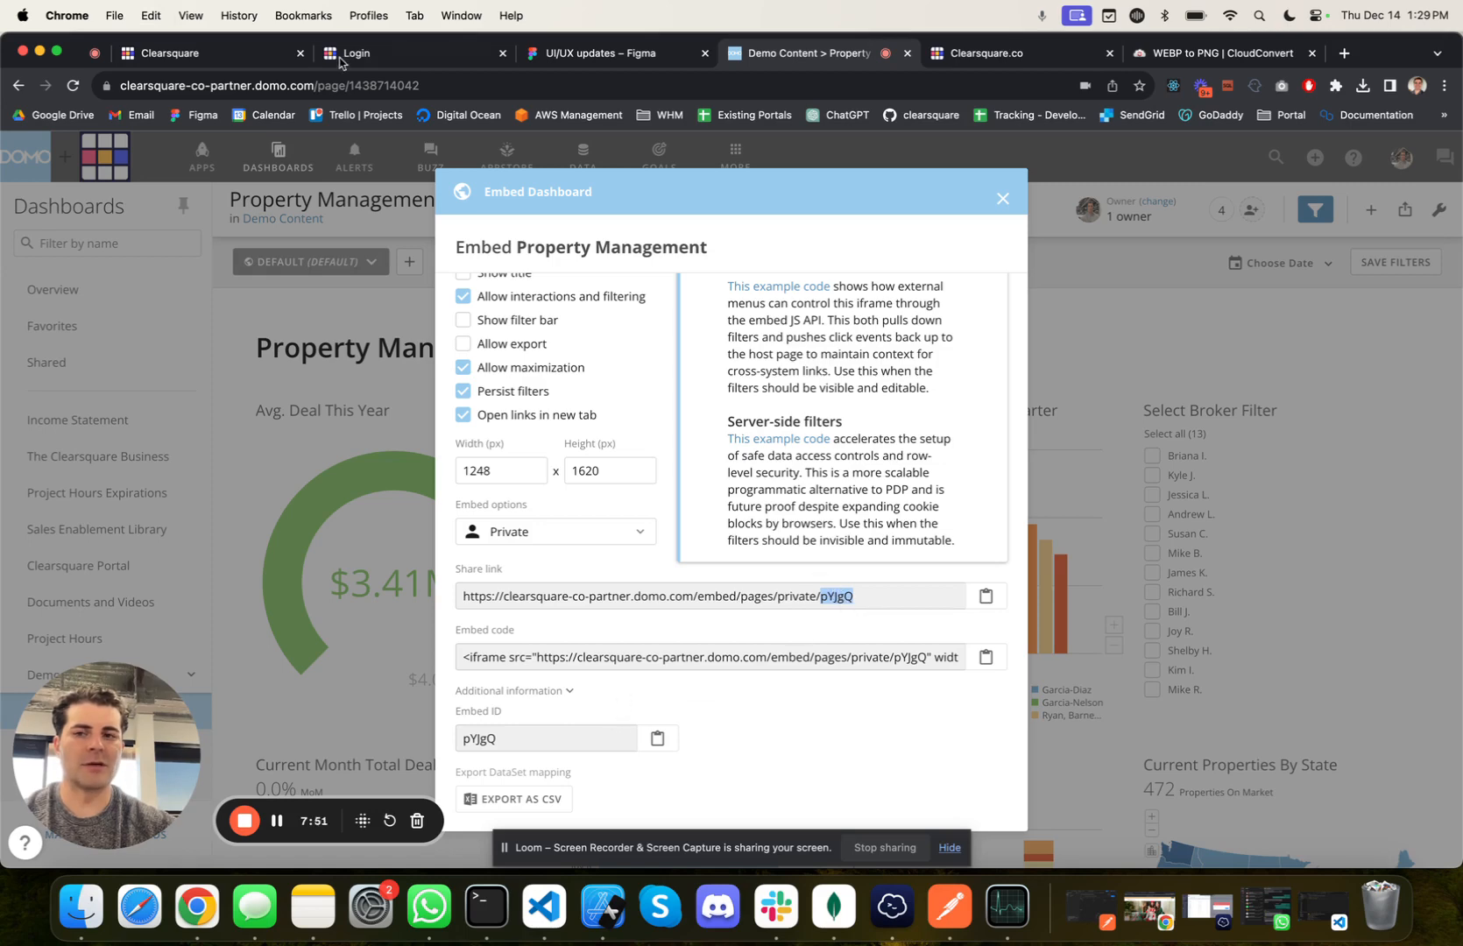
Step: Back in the Clearsquare portal, create the page "Property Management" with the Clearsquare DOMO credentials and embed ID pYJgQ
left_click(214, 59)
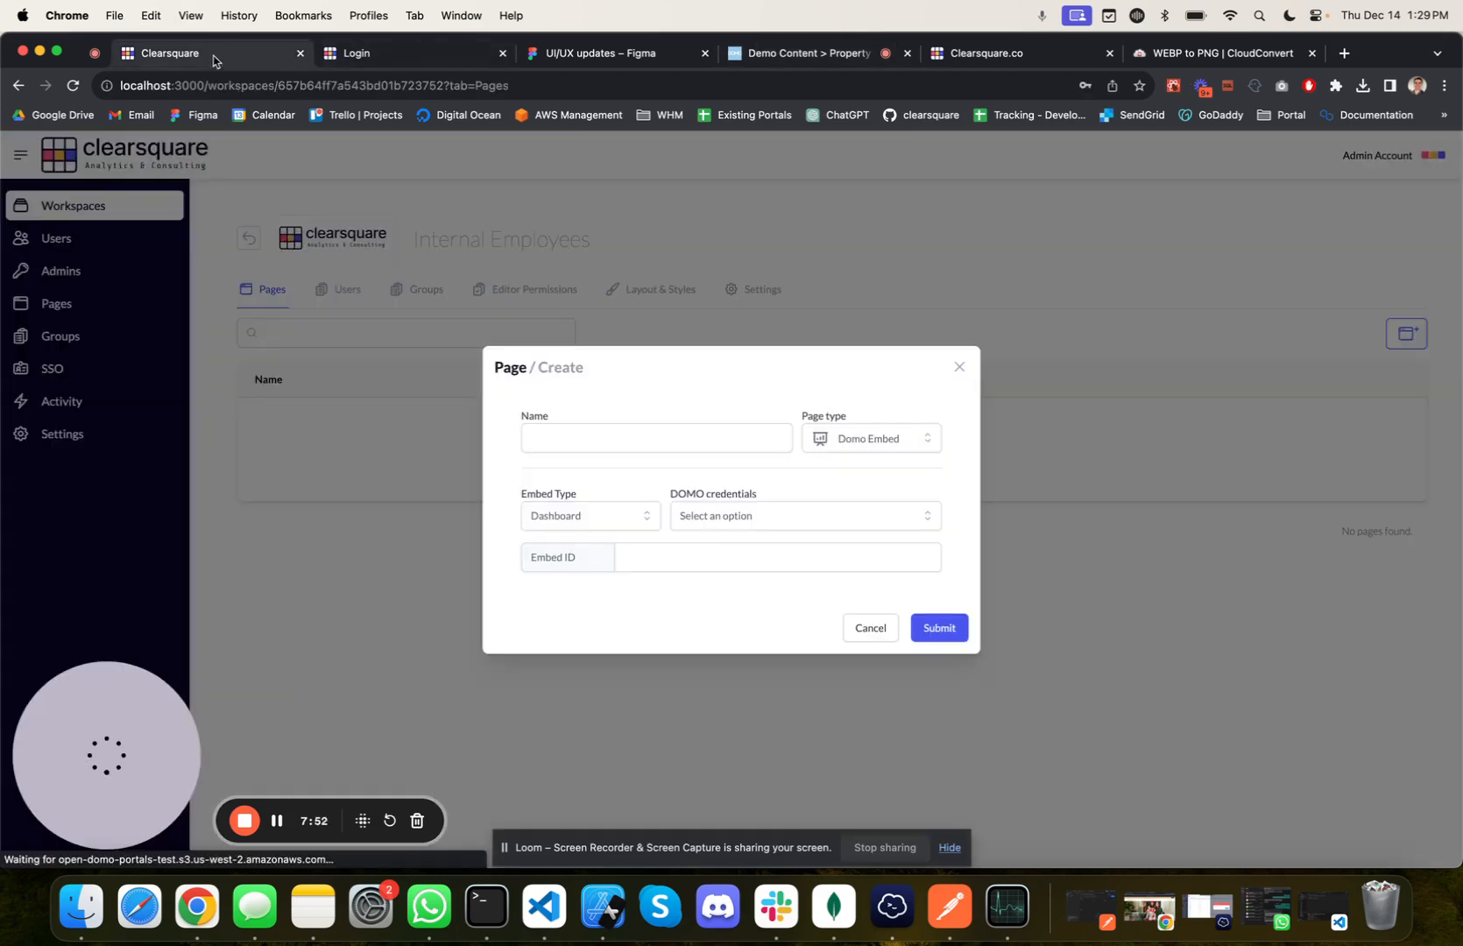
left_click(570, 432)
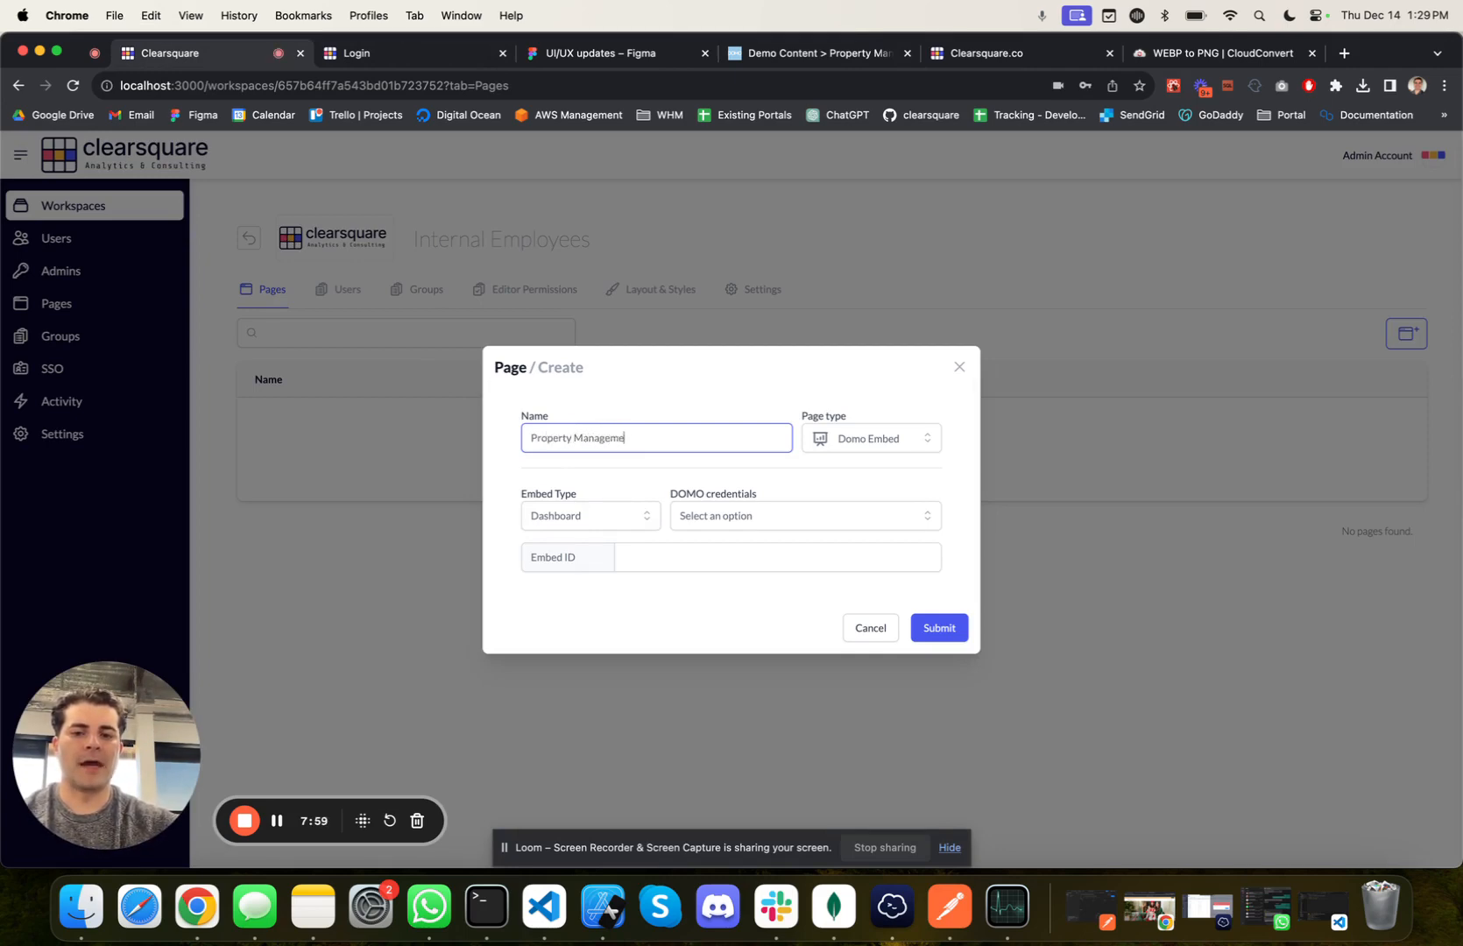
left_click(723, 520)
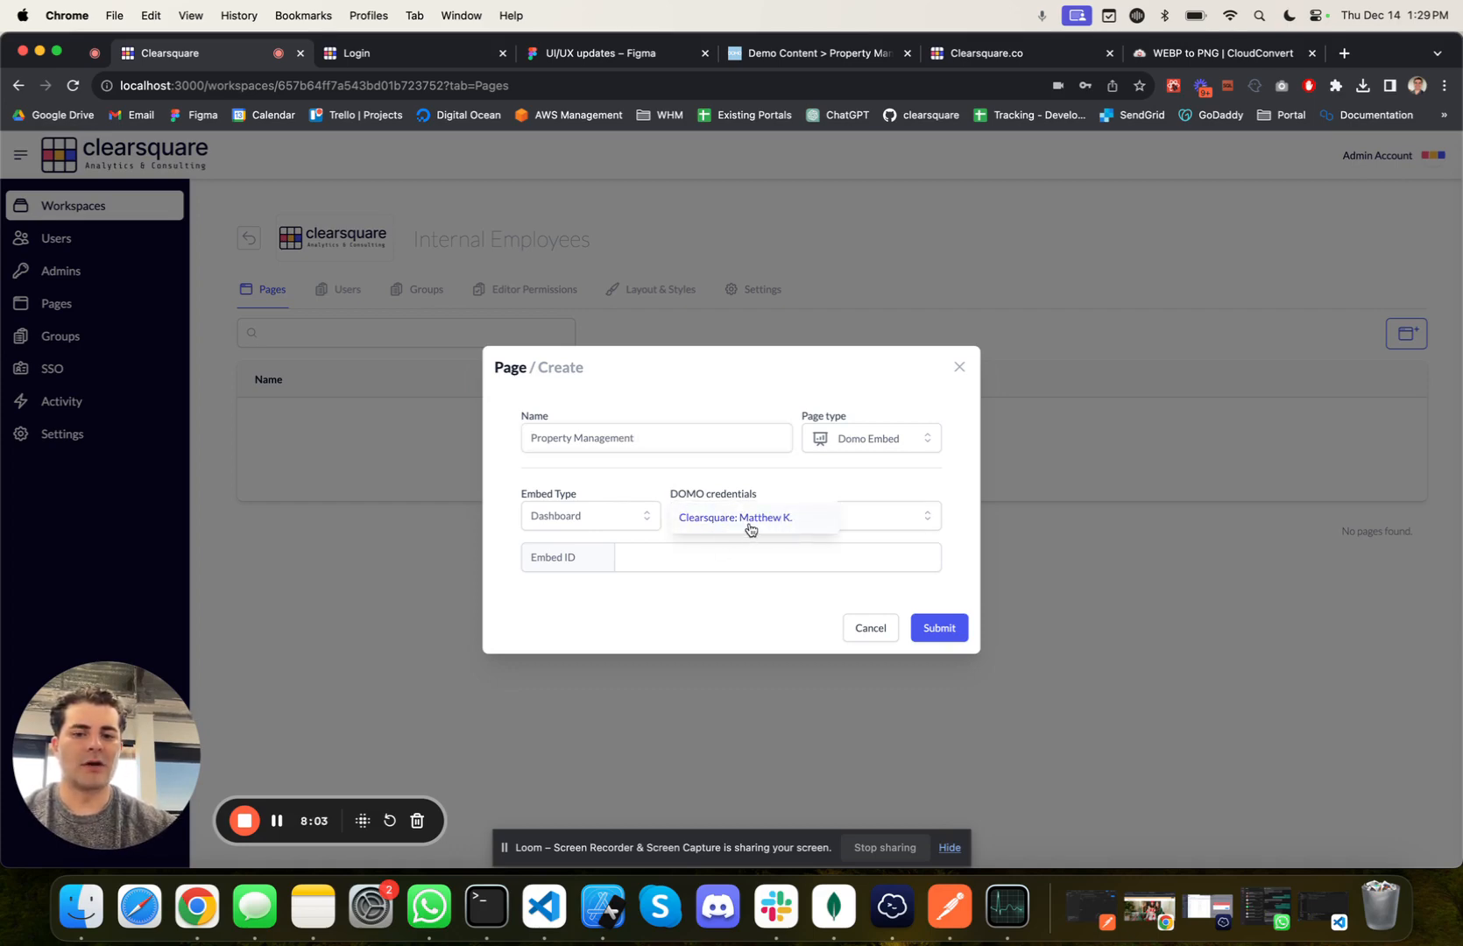
left_click(750, 524)
left_click(697, 565)
key("super+v")
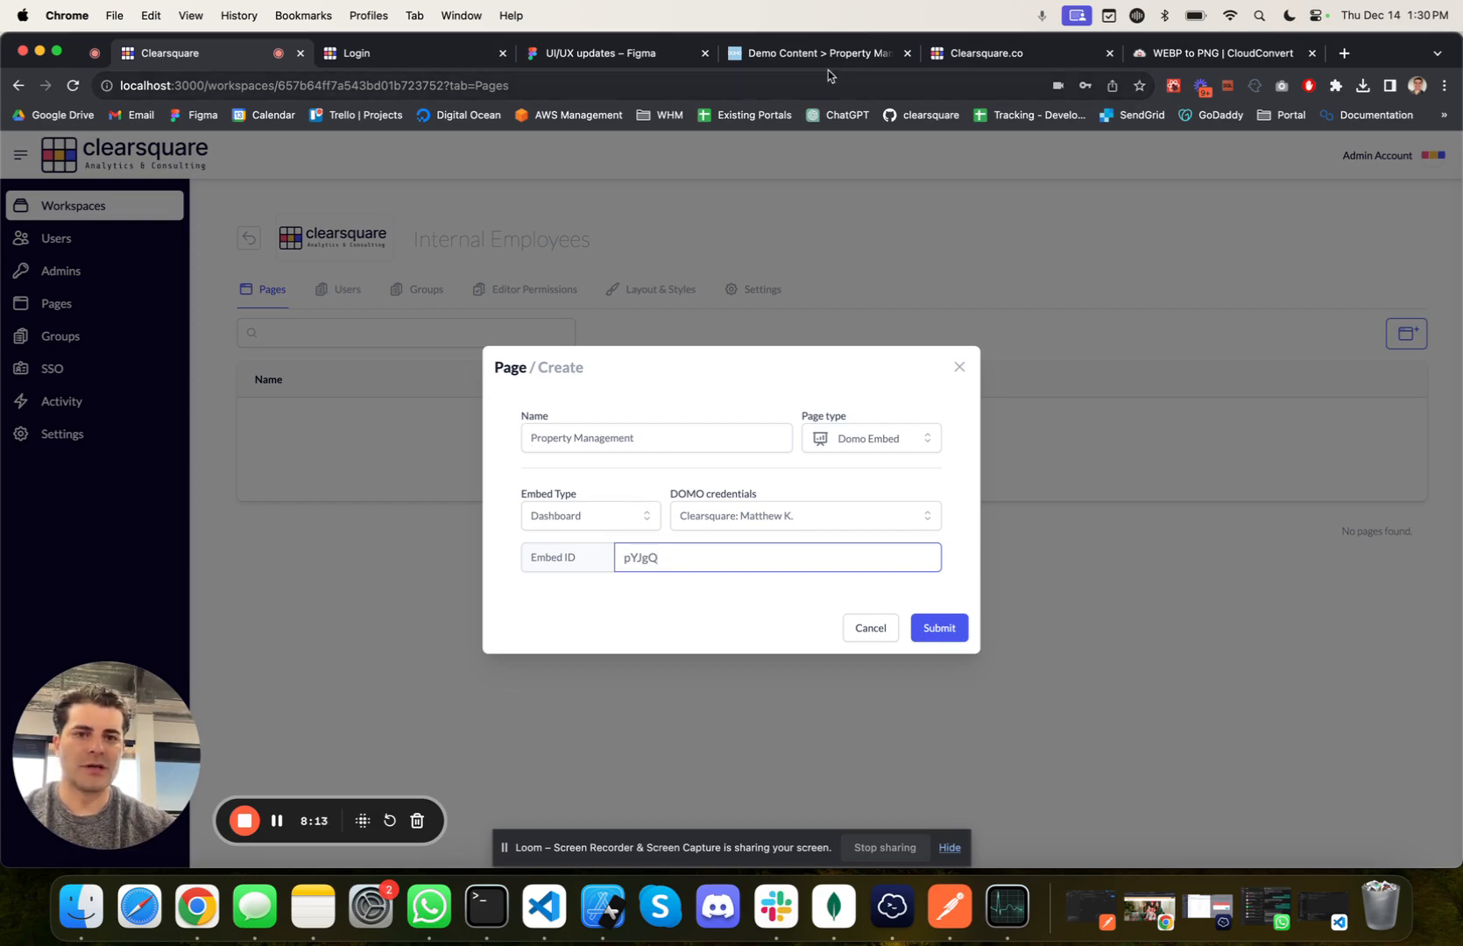
left_click(922, 633)
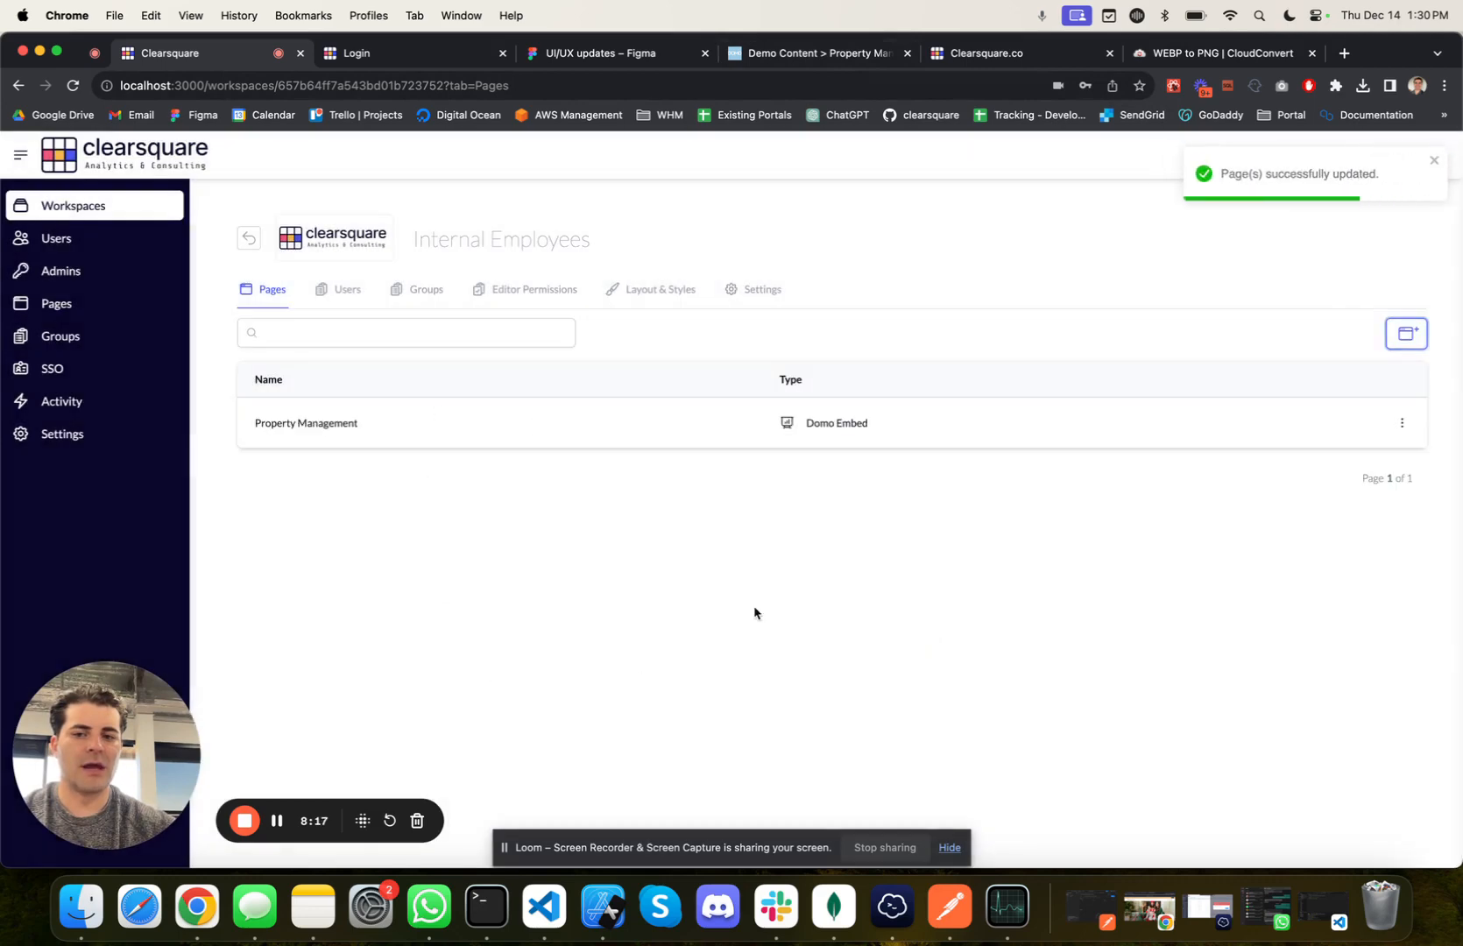
Step: Start a new Domo Embed page in the workspace, and in Domo copy the Media Agency Example Dashboard's embed ID from its share link
left_click(1410, 334)
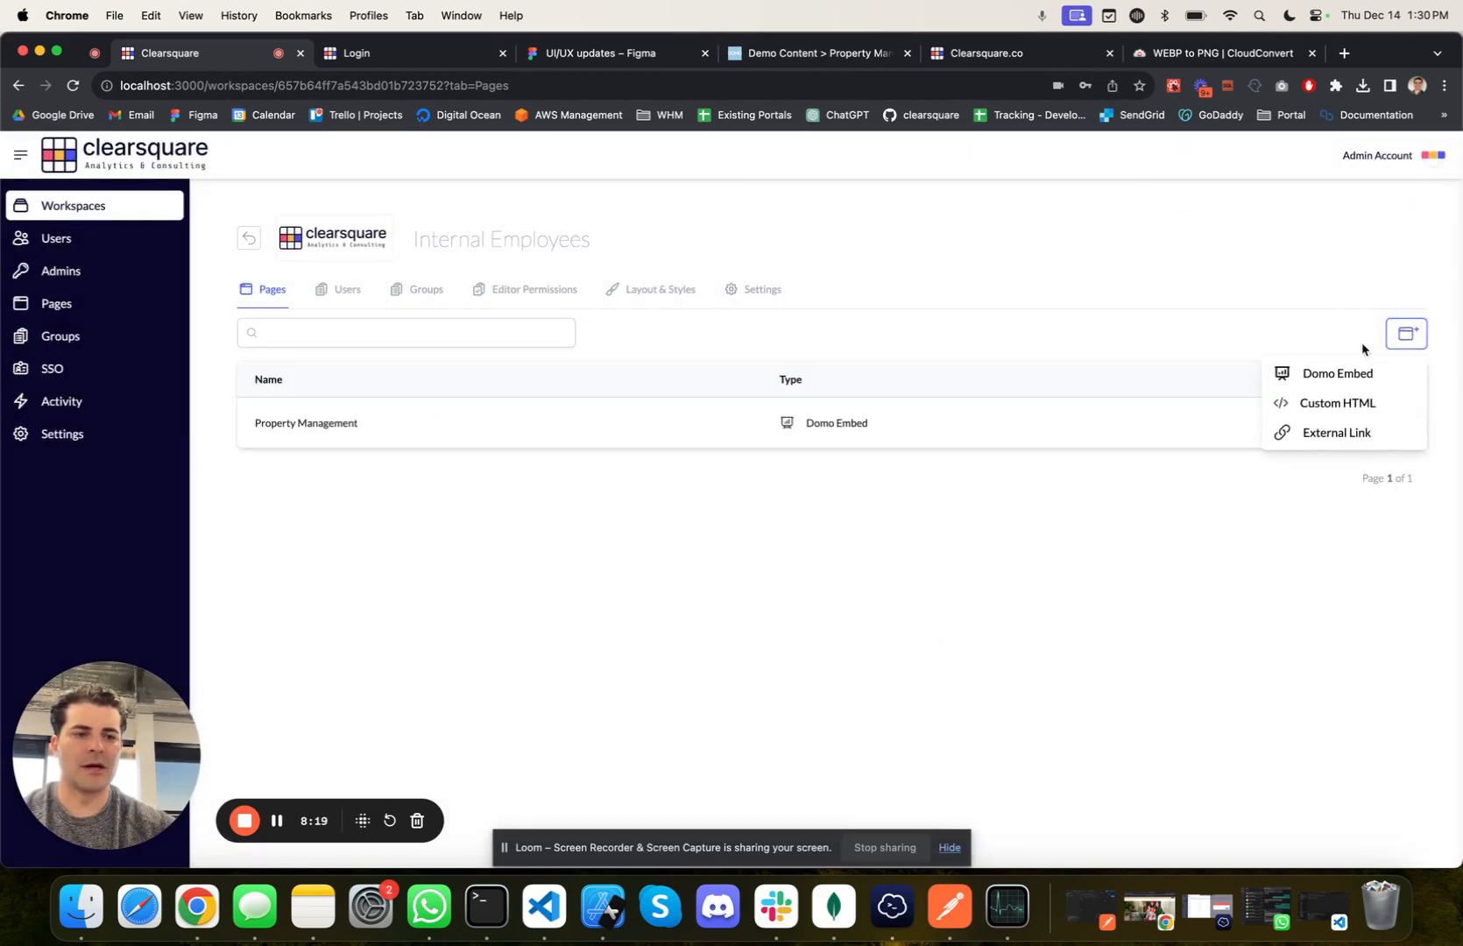
left_click(1331, 372)
left_click(863, 58)
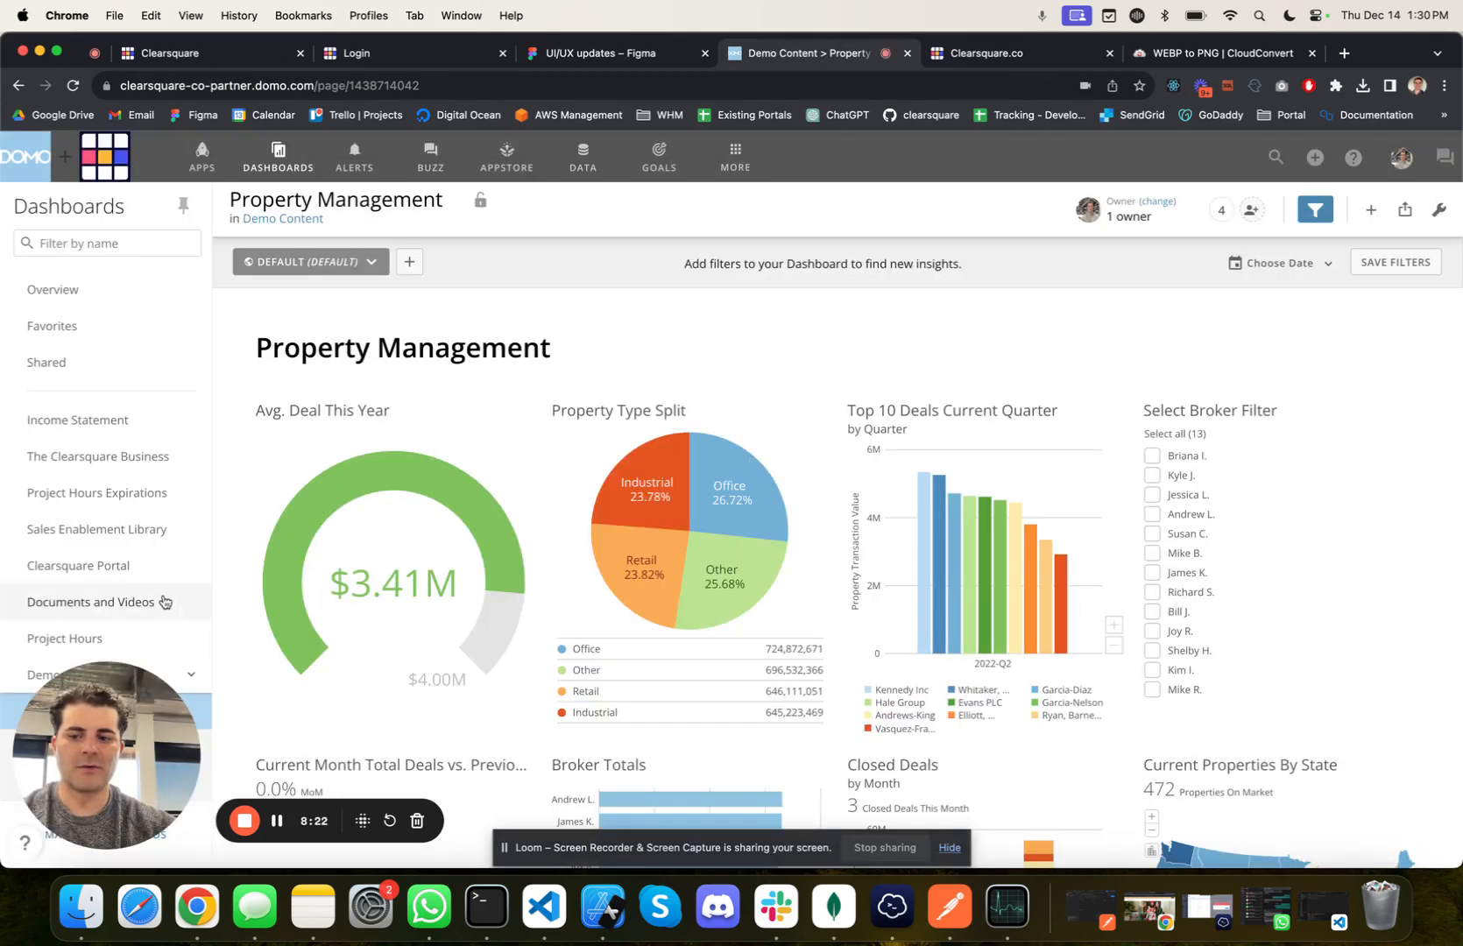
left_click_drag(120, 734, 1158, 711)
left_click(109, 755)
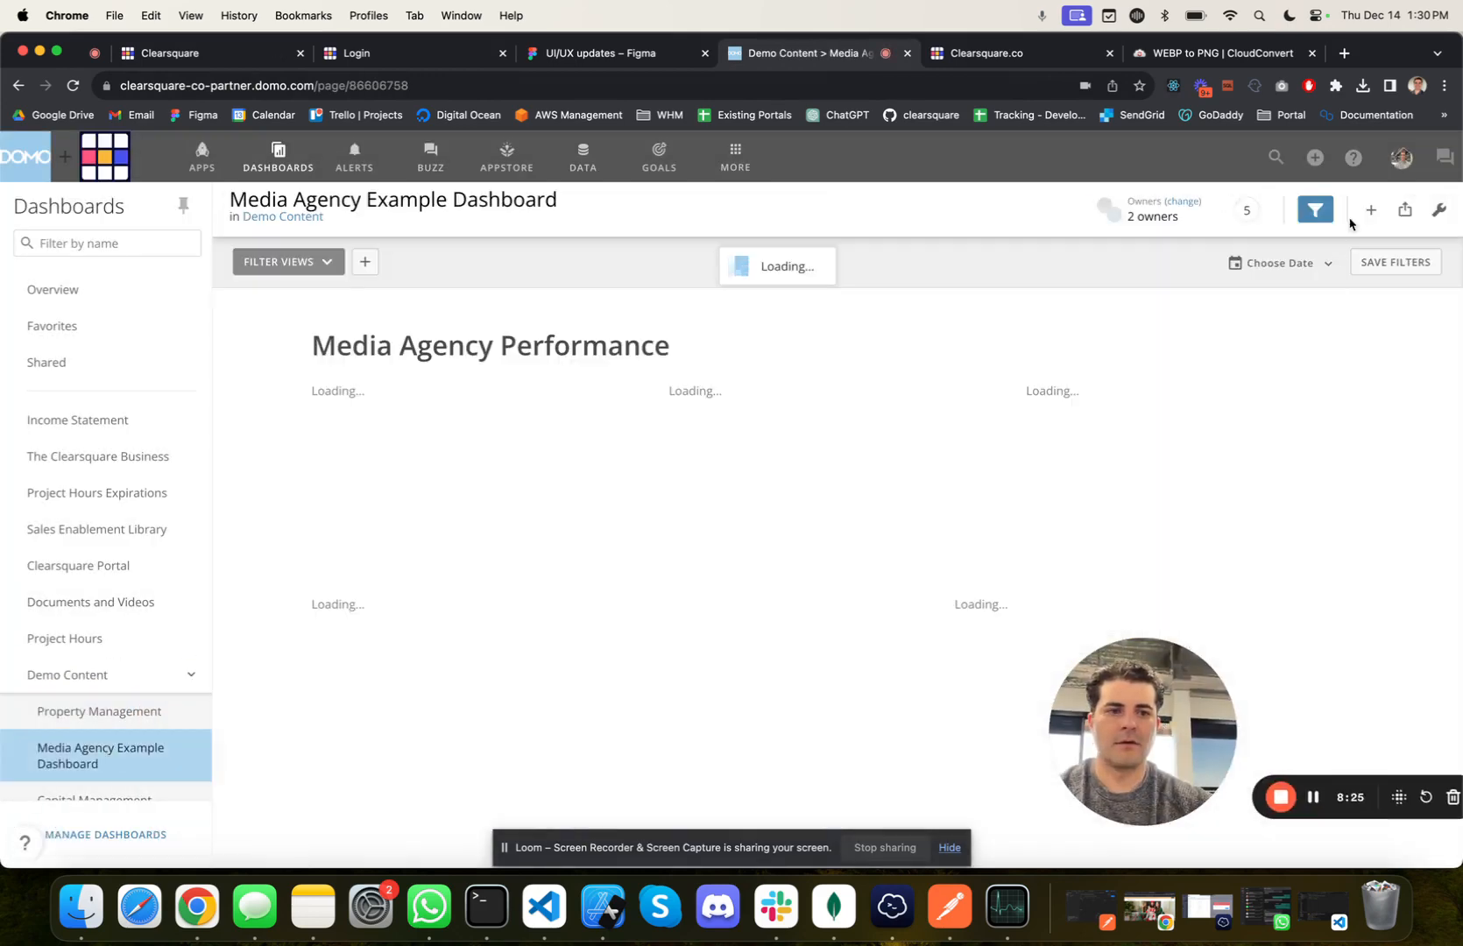
left_click(1404, 210)
left_click(1274, 634)
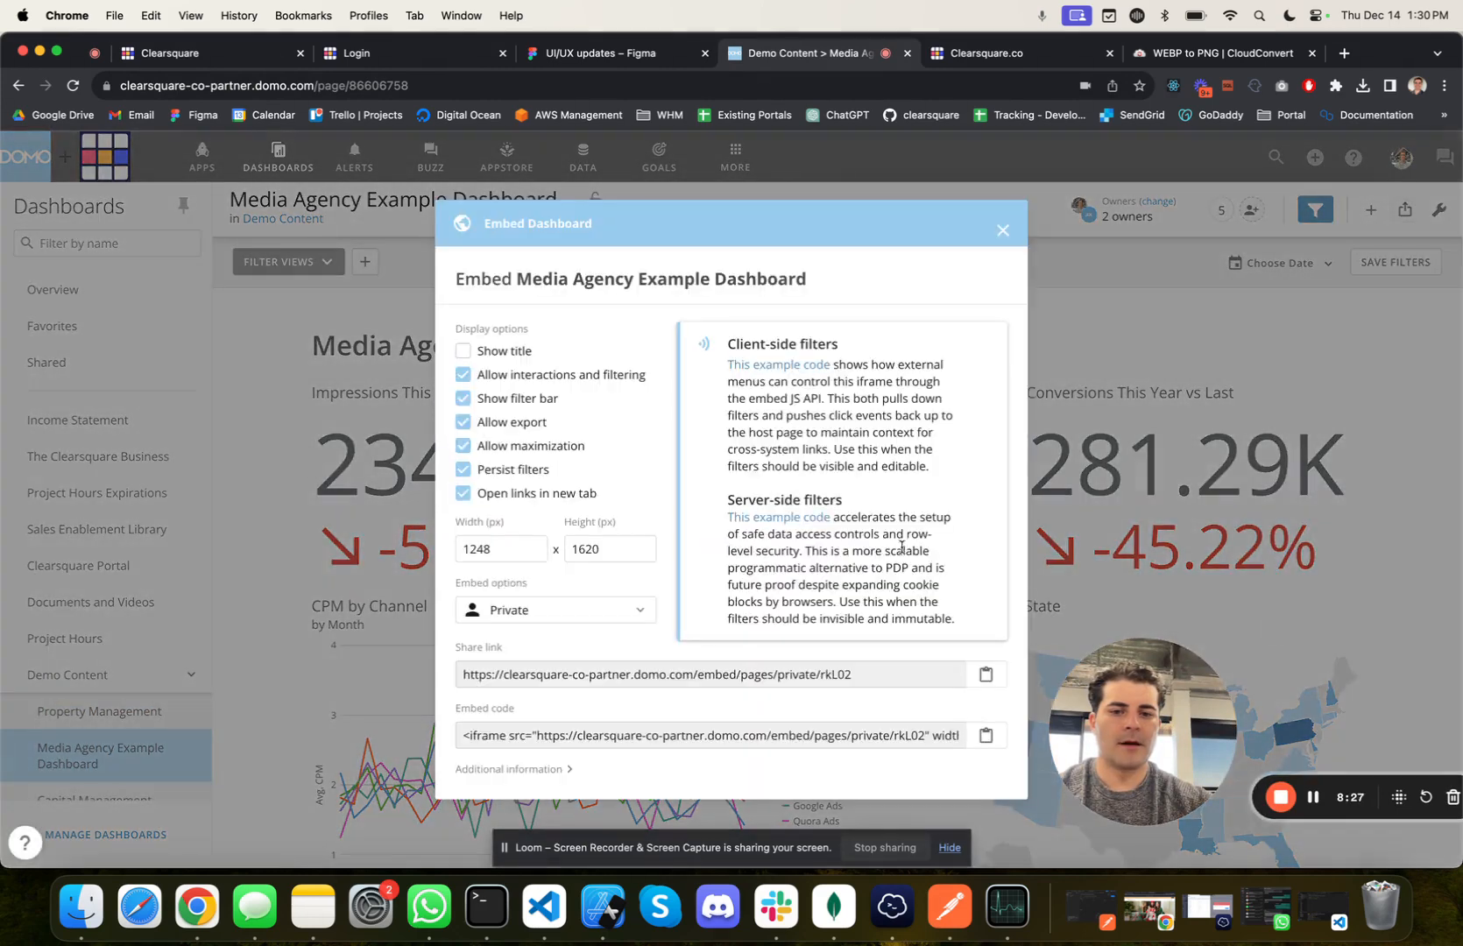
double_click(846, 676)
key("super+c")
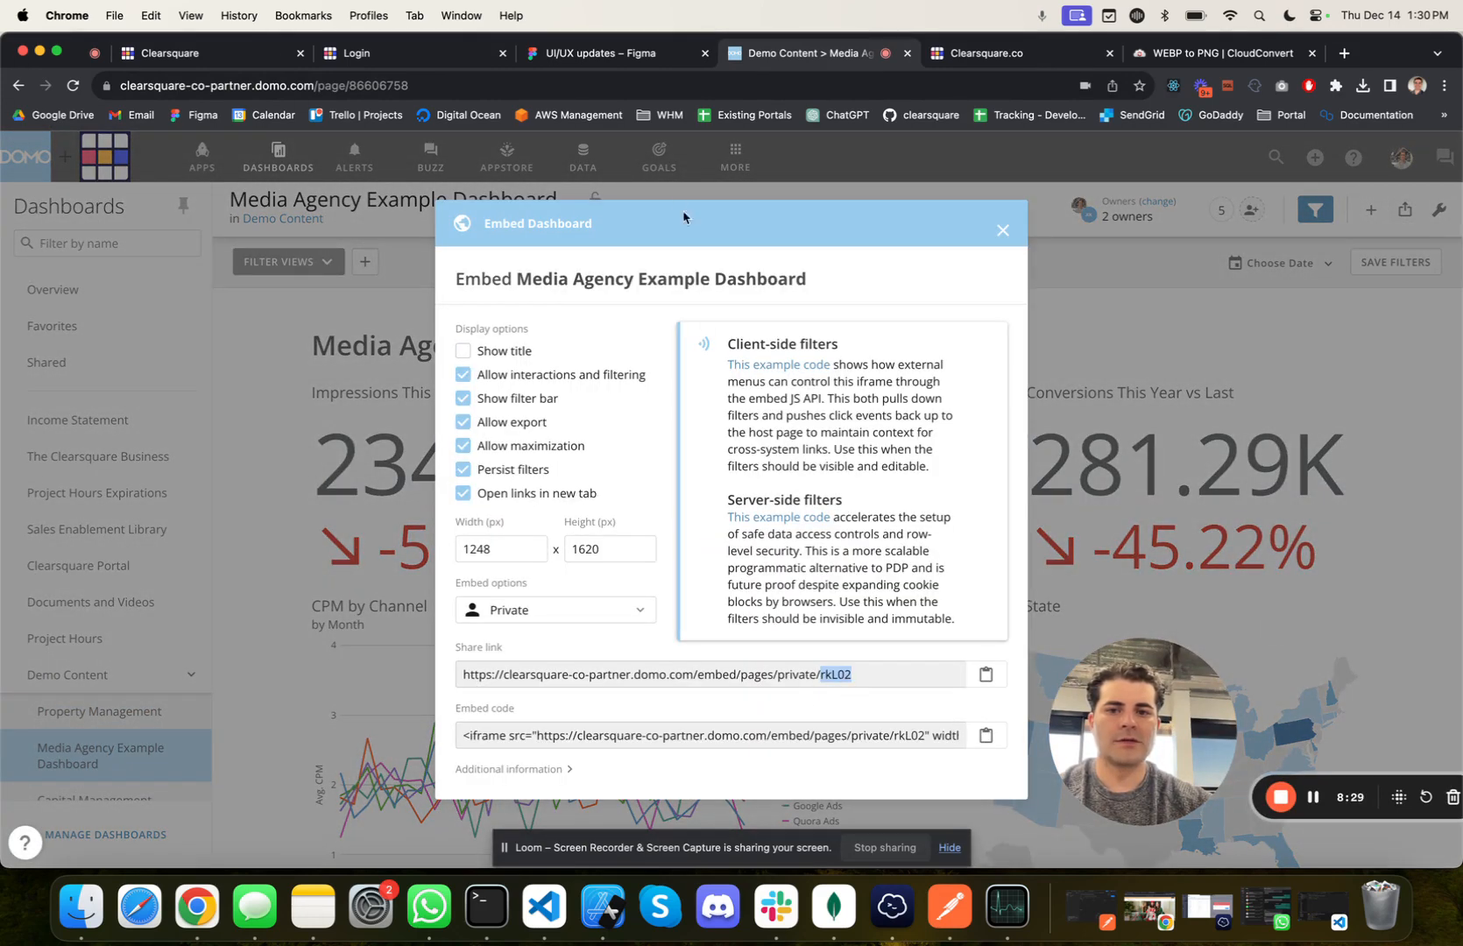
Step: Back in the Clearsquare portal, create the page "Media Agency" with the Clearsquare DOMO credentials and embed ID rkL02
left_click(201, 52)
left_click(607, 435)
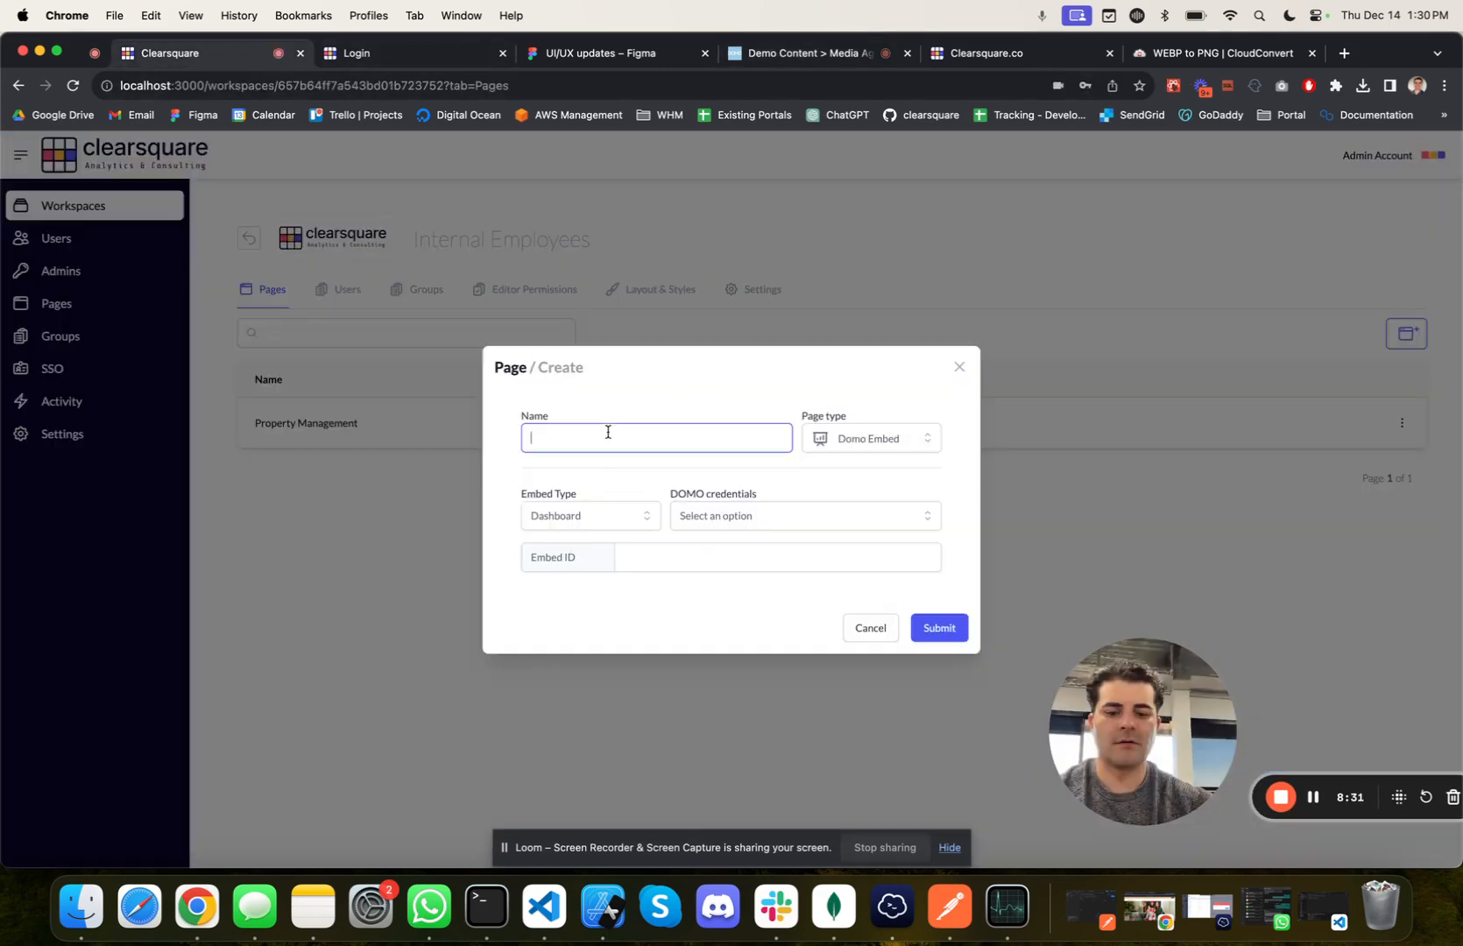
type("Media Agency")
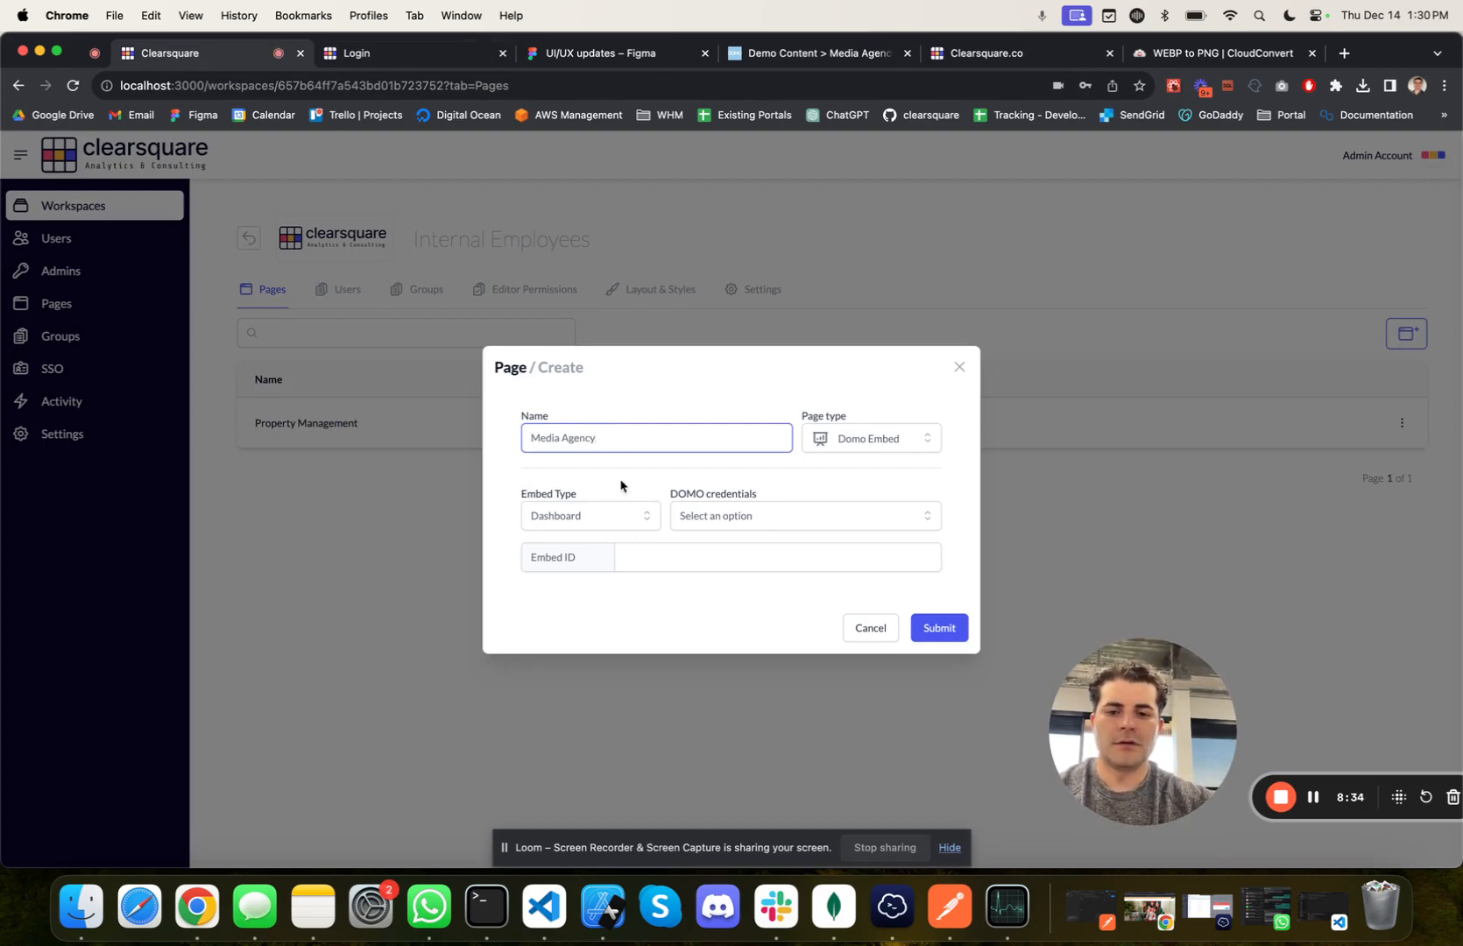
left_click(719, 516)
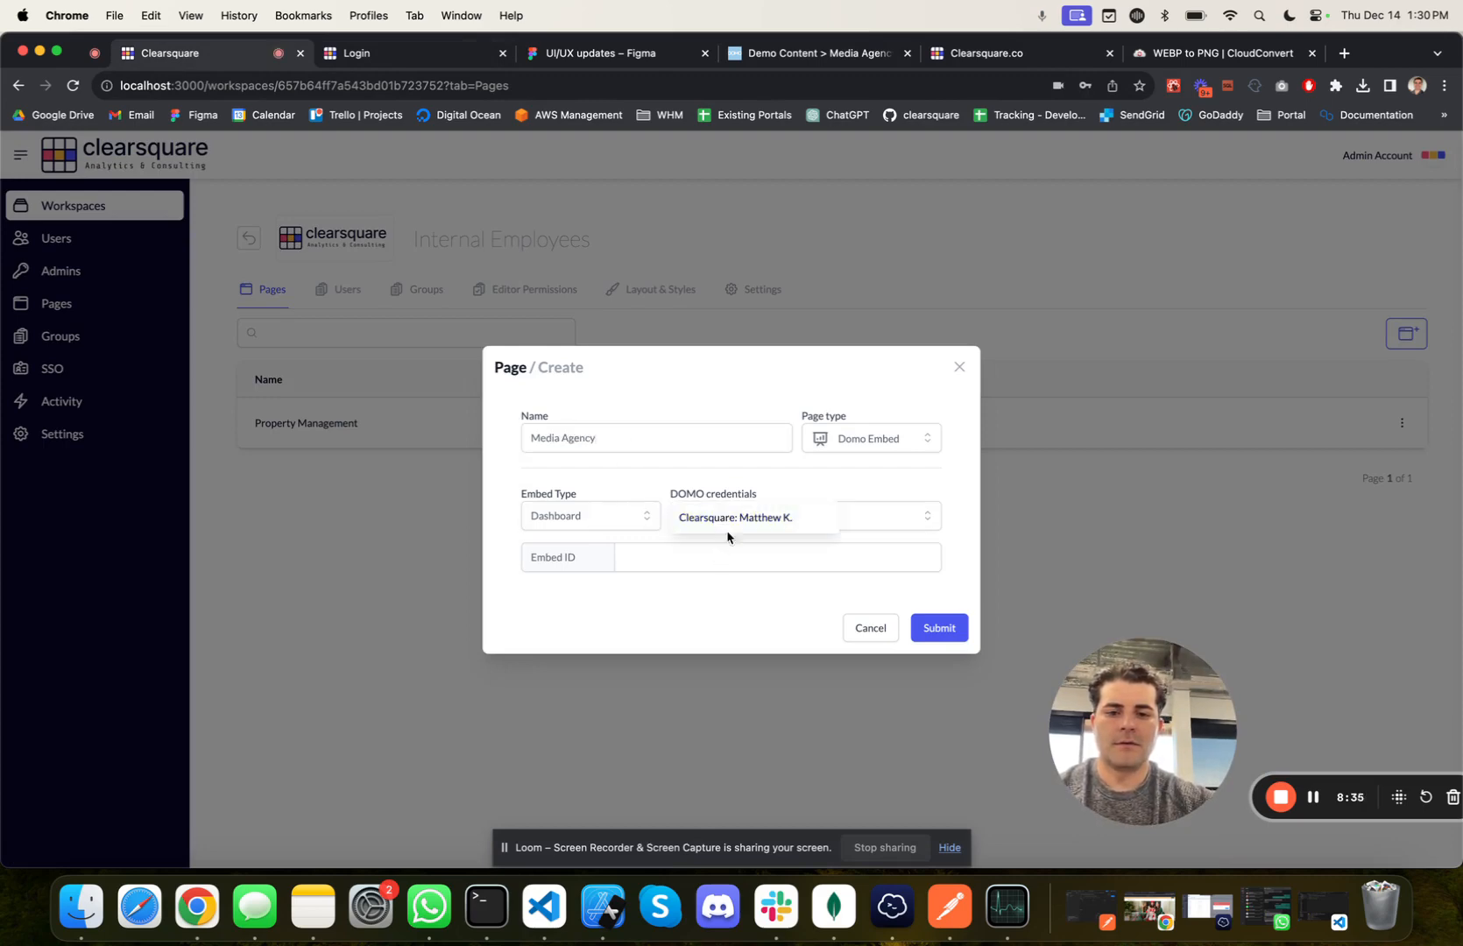
left_click(728, 530)
left_click(708, 557)
left_click(927, 625)
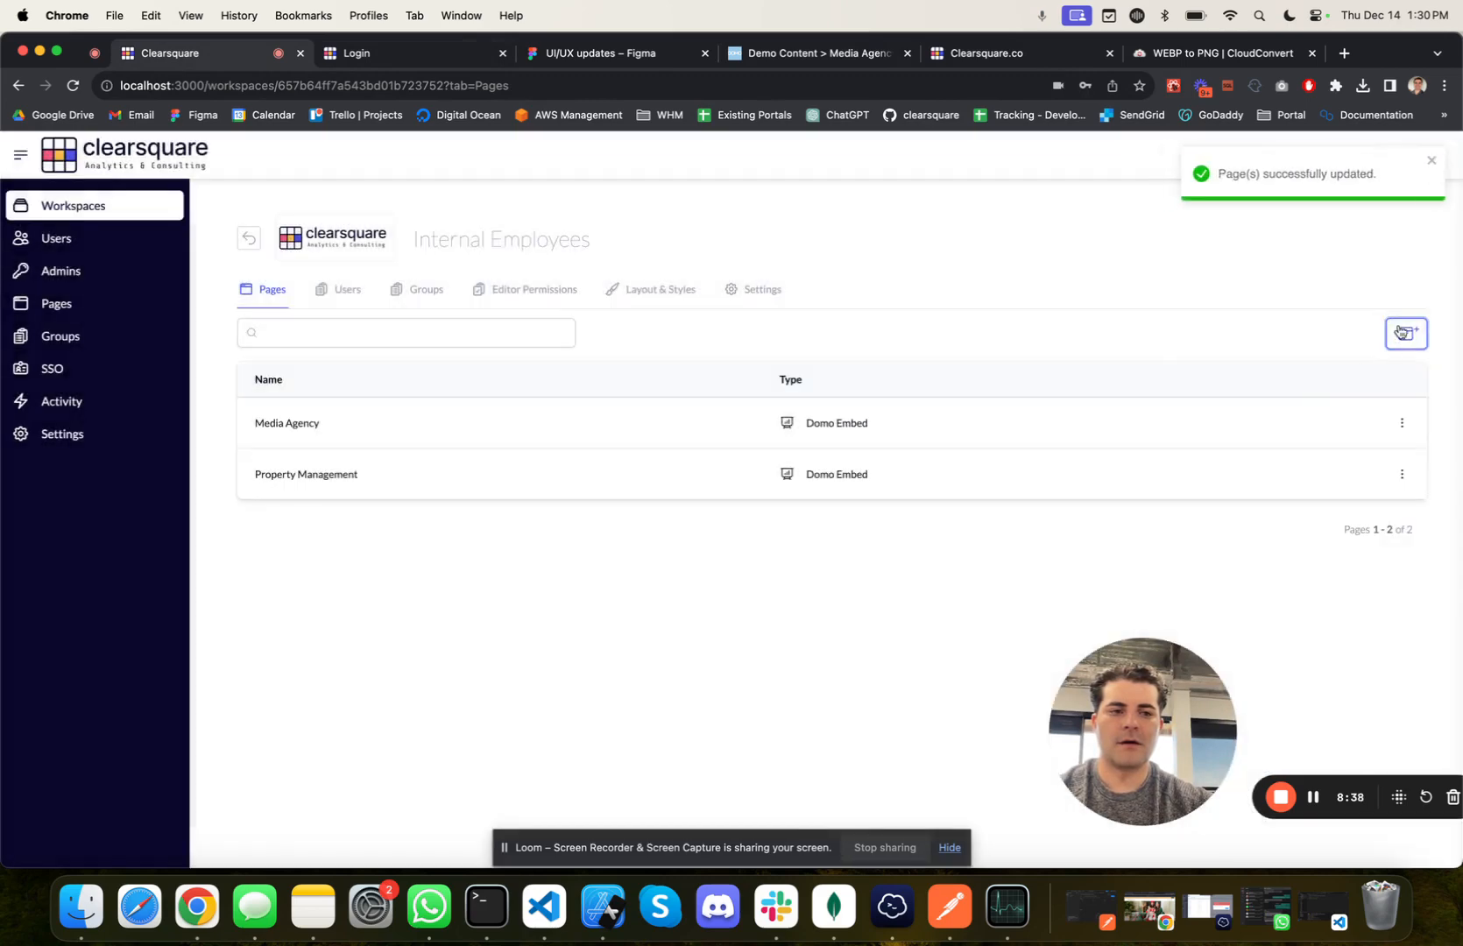
Step: Start another Domo Embed page, and in Domo copy the Capital Management dashboard's embed ID from its share link
left_click(1405, 333)
left_click(1286, 383)
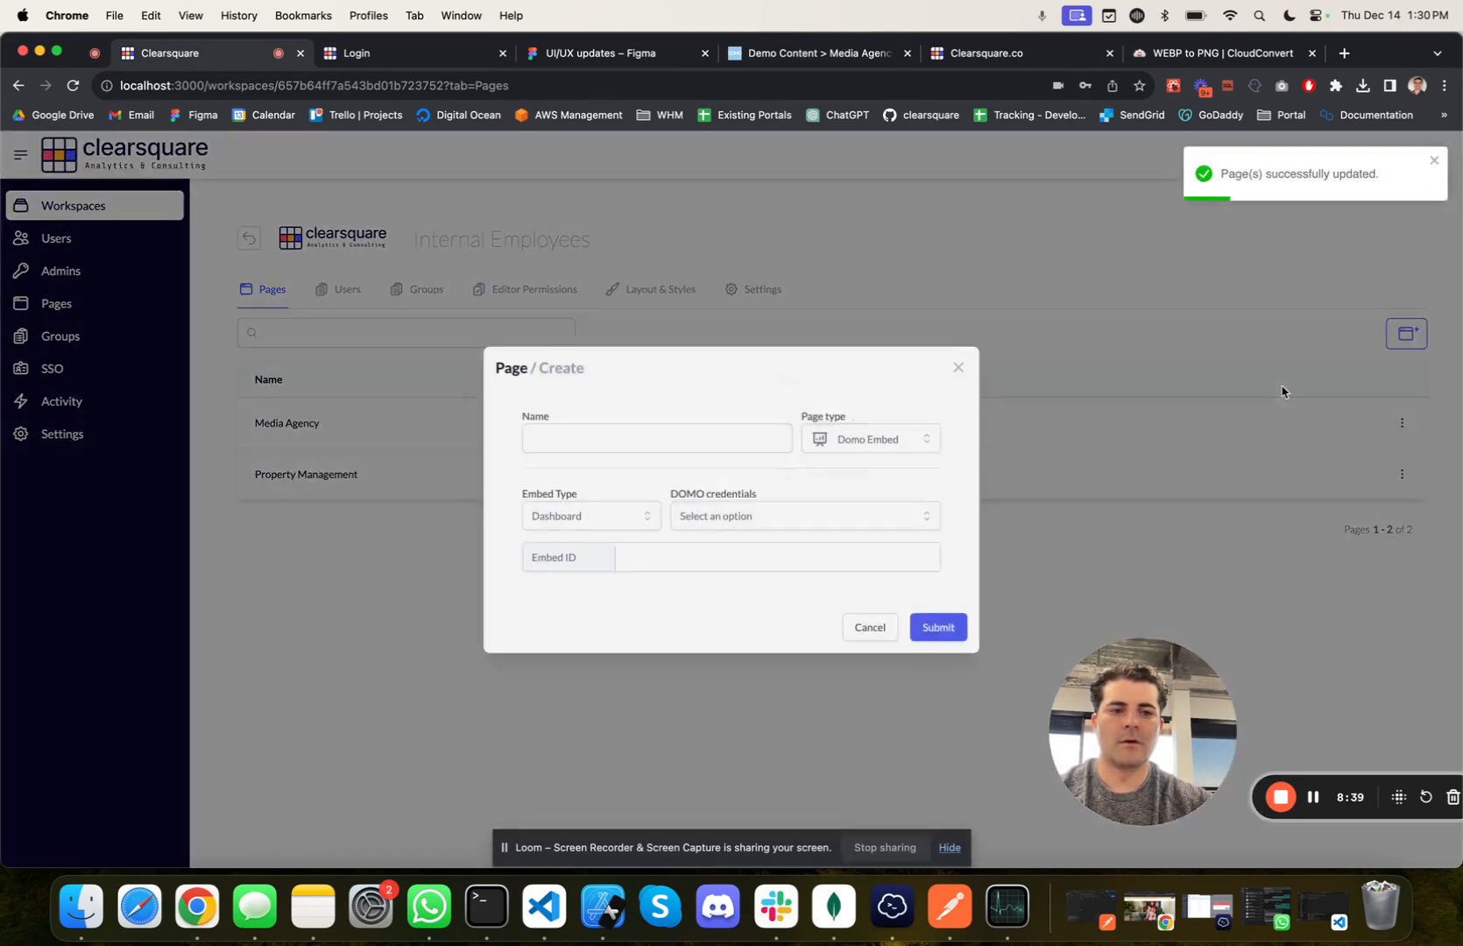
left_click(854, 55)
left_click(1001, 234)
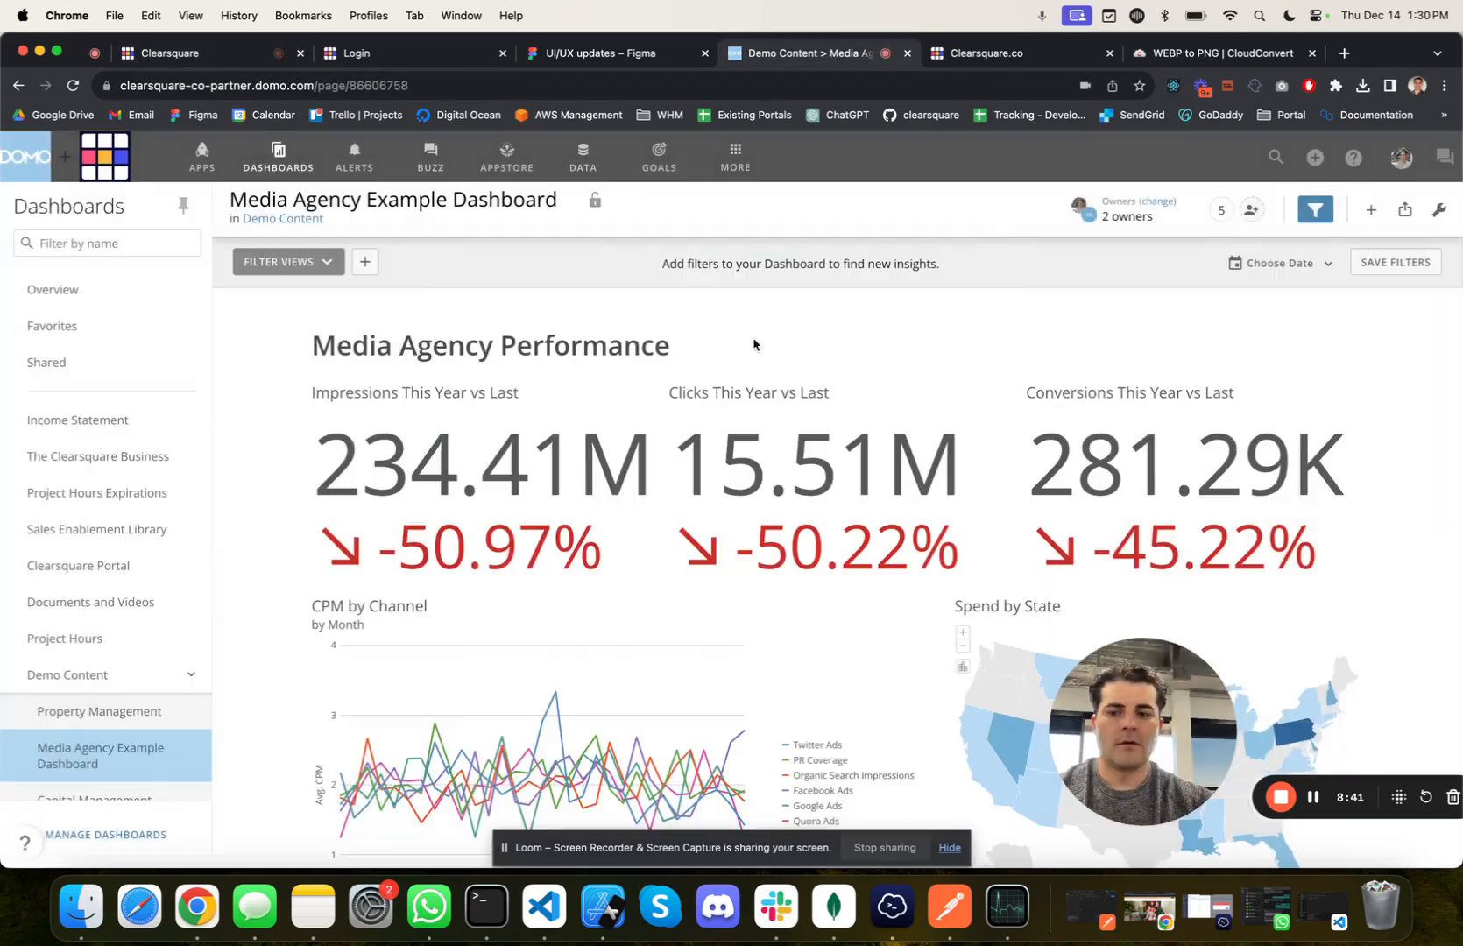
left_click(53, 798)
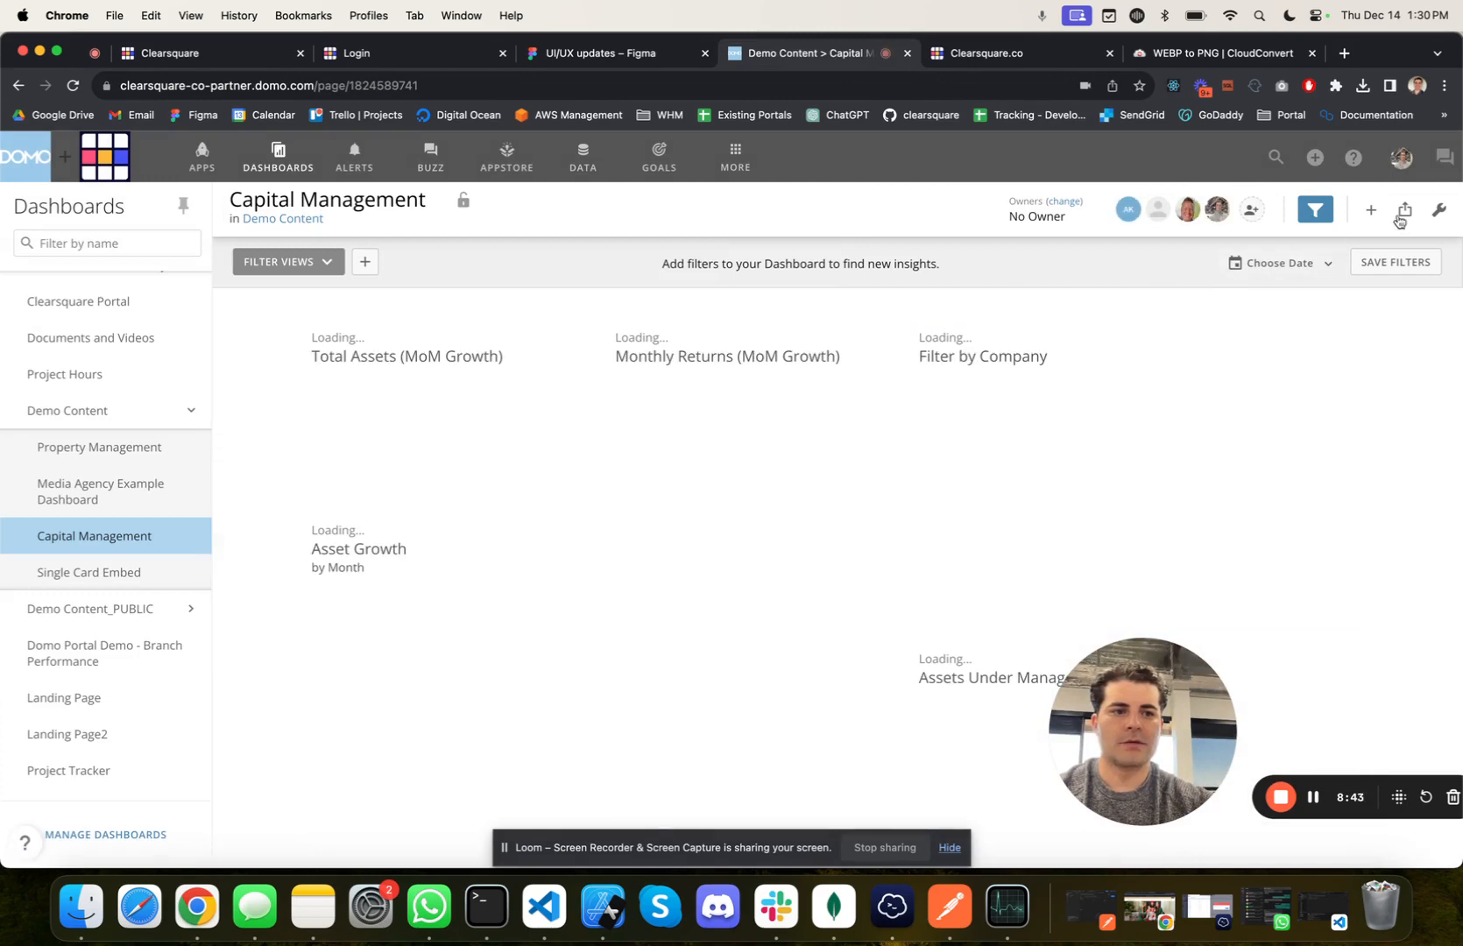
left_click(1405, 209)
left_click(1286, 628)
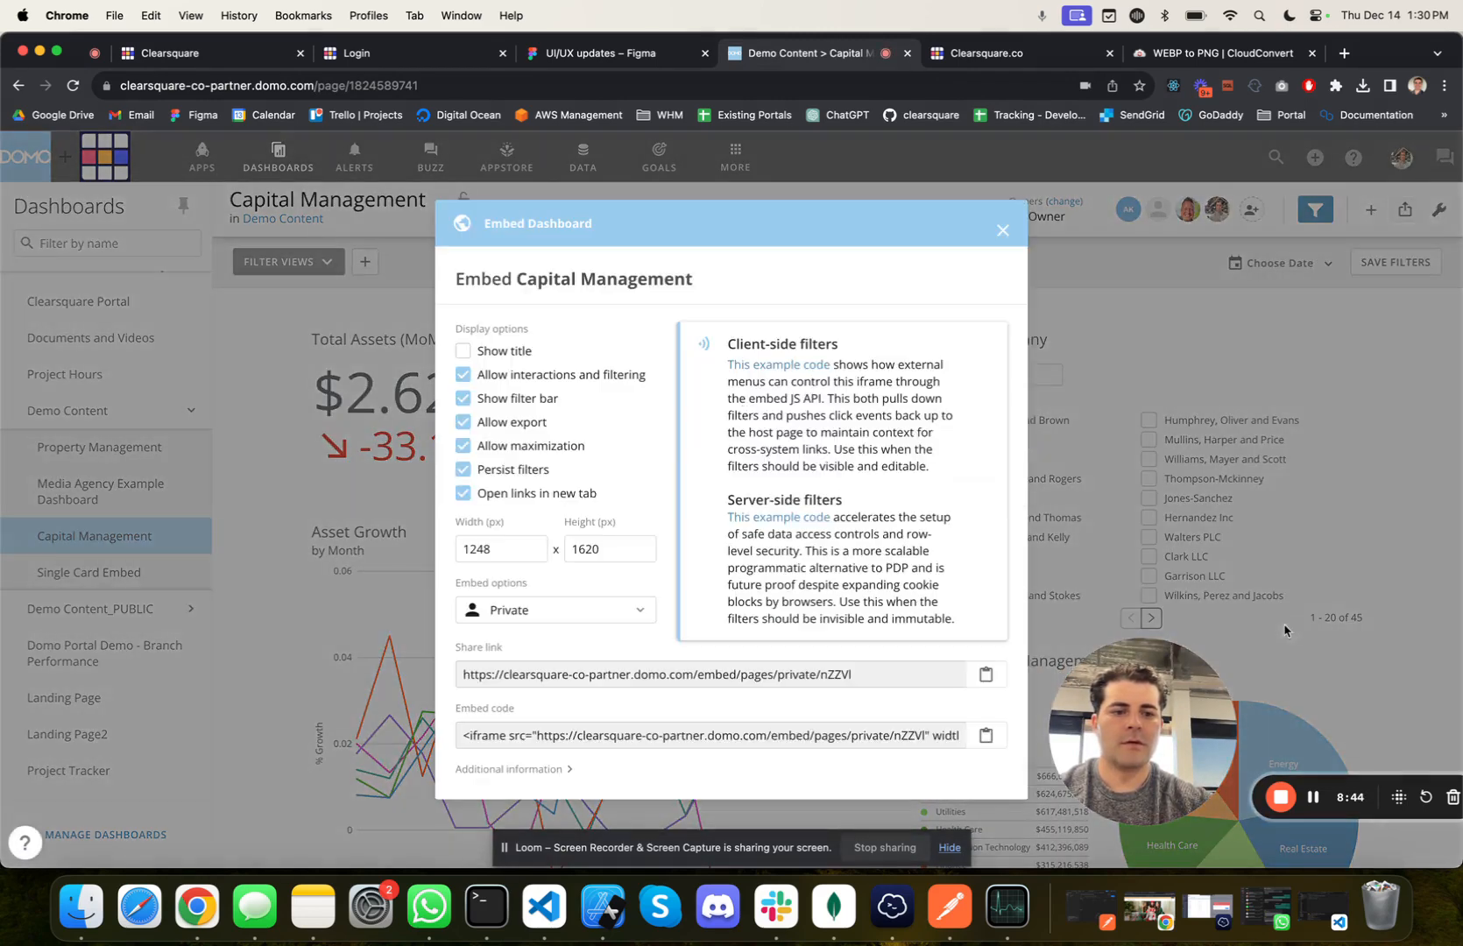
double_click(833, 677)
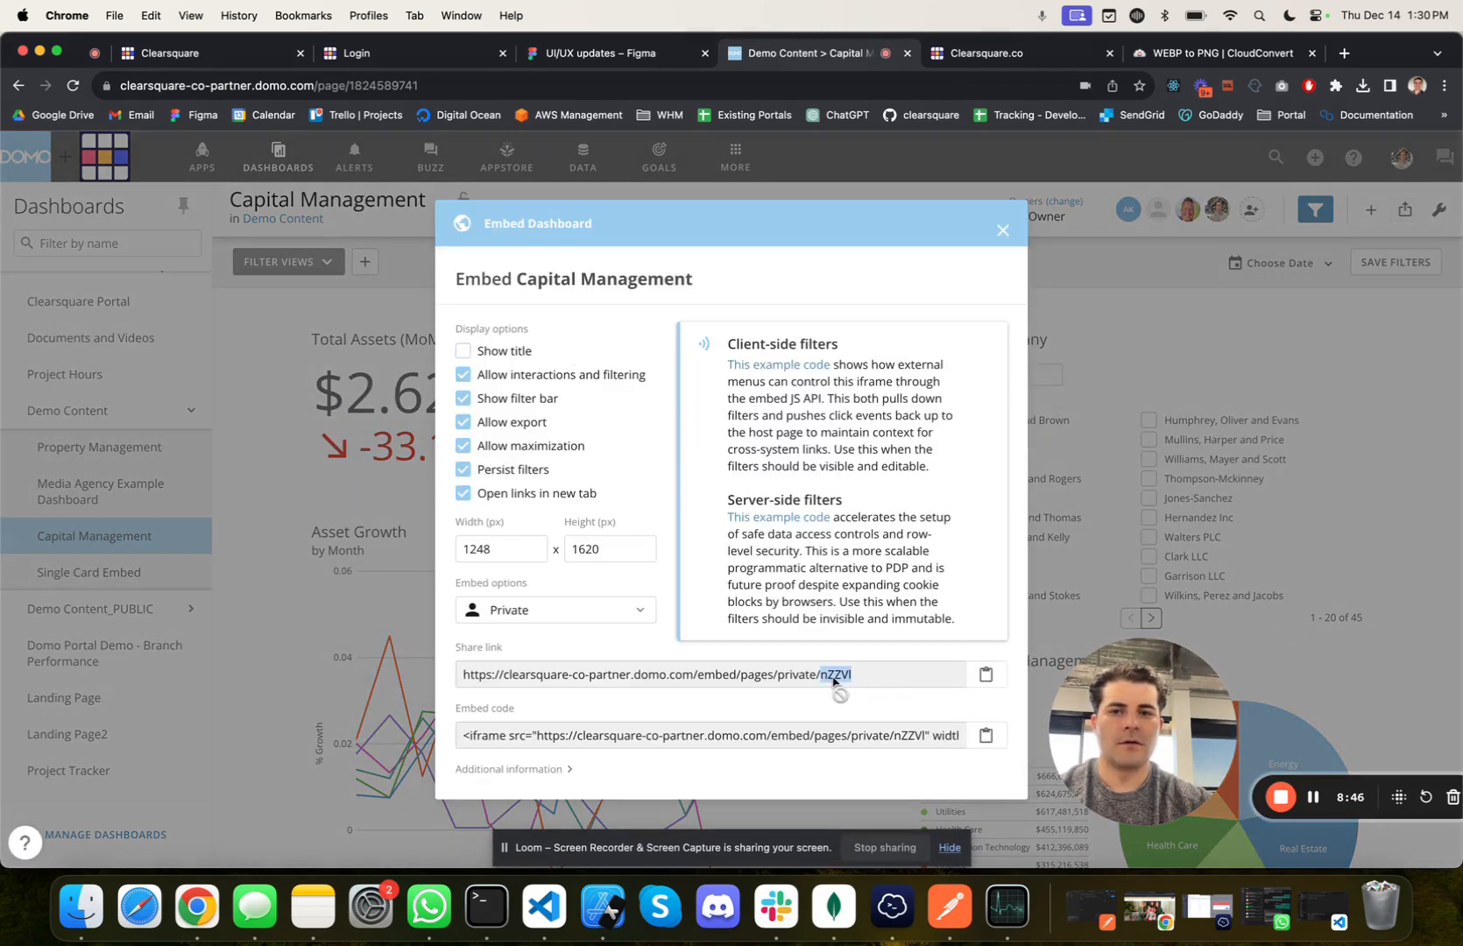
Step: Back in the Clearsquare portal, create the page "Capital Management" with embed ID nZZVl and the Clearsquare DOMO credentials
left_click(225, 53)
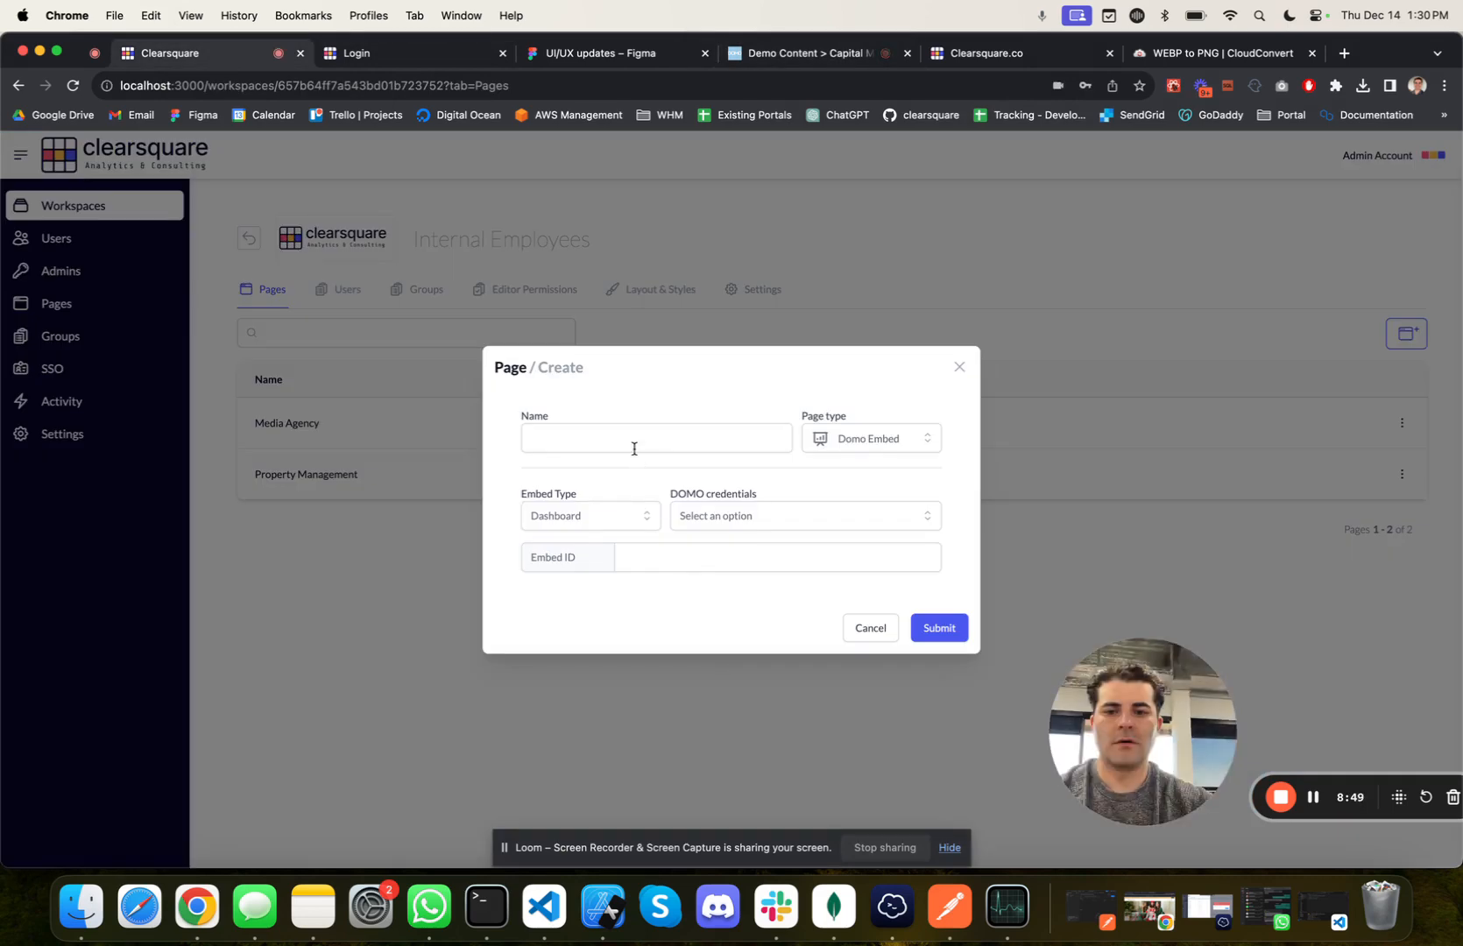
left_click(688, 552)
key("super+v")
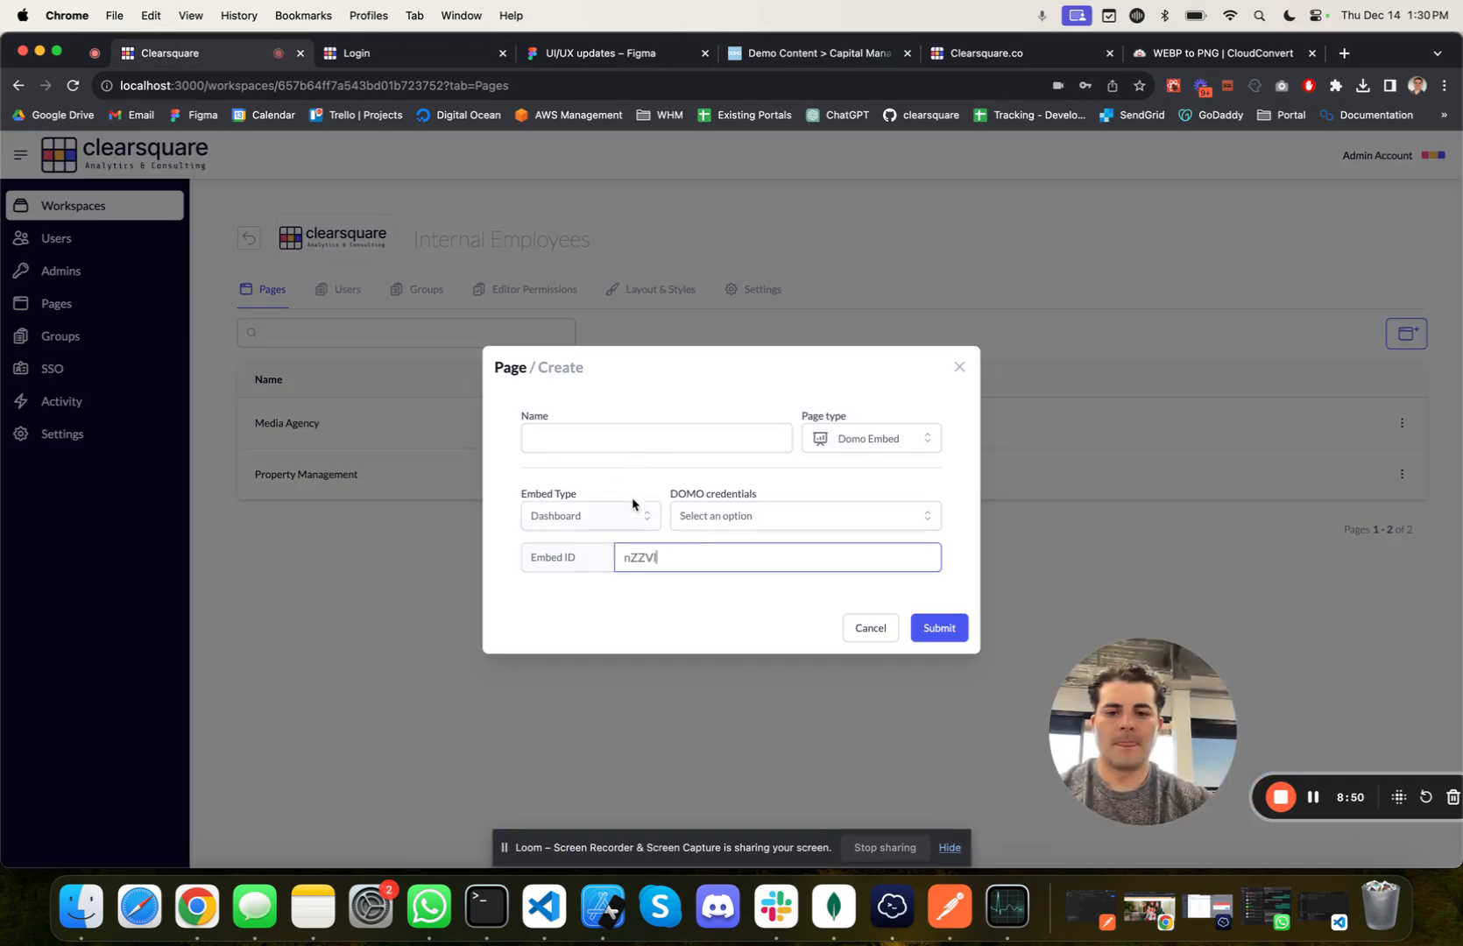
left_click(598, 444)
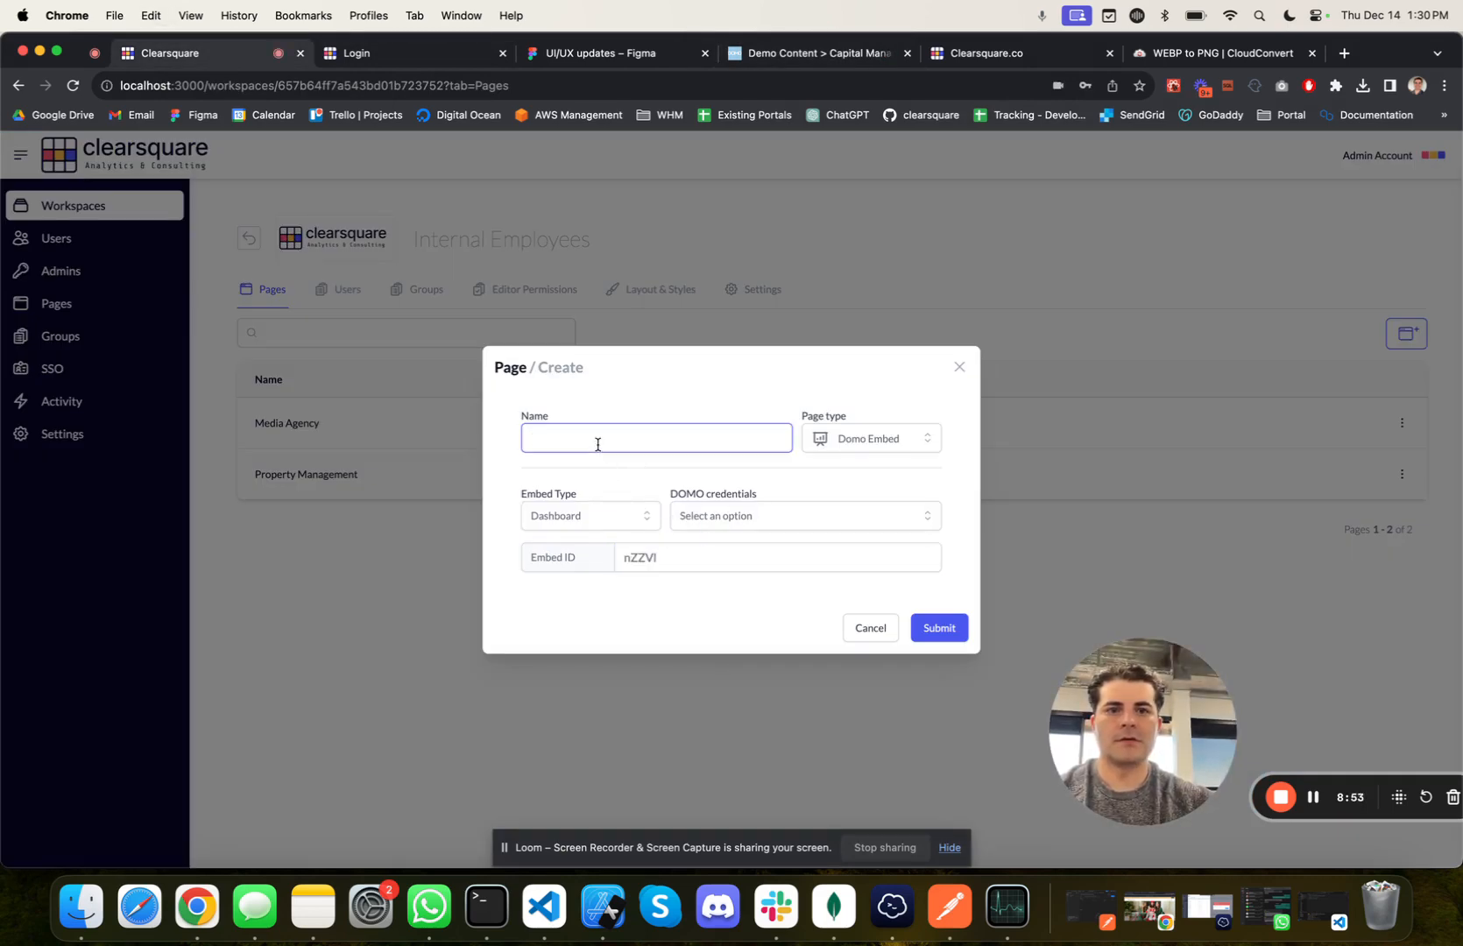
type("Capital Ma")
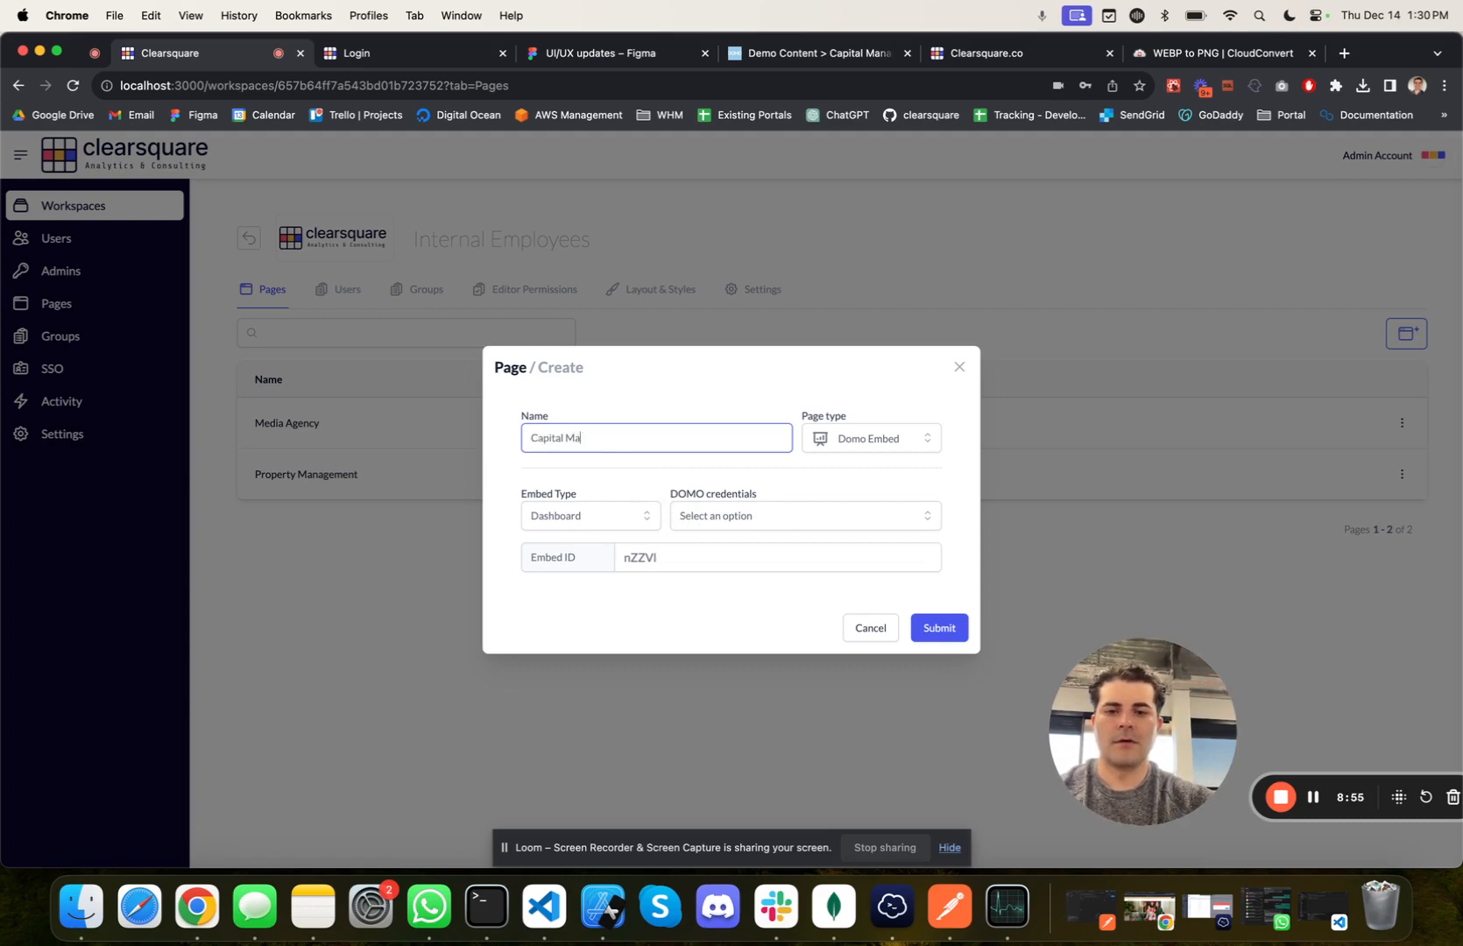
type("nagement")
left_click(688, 497)
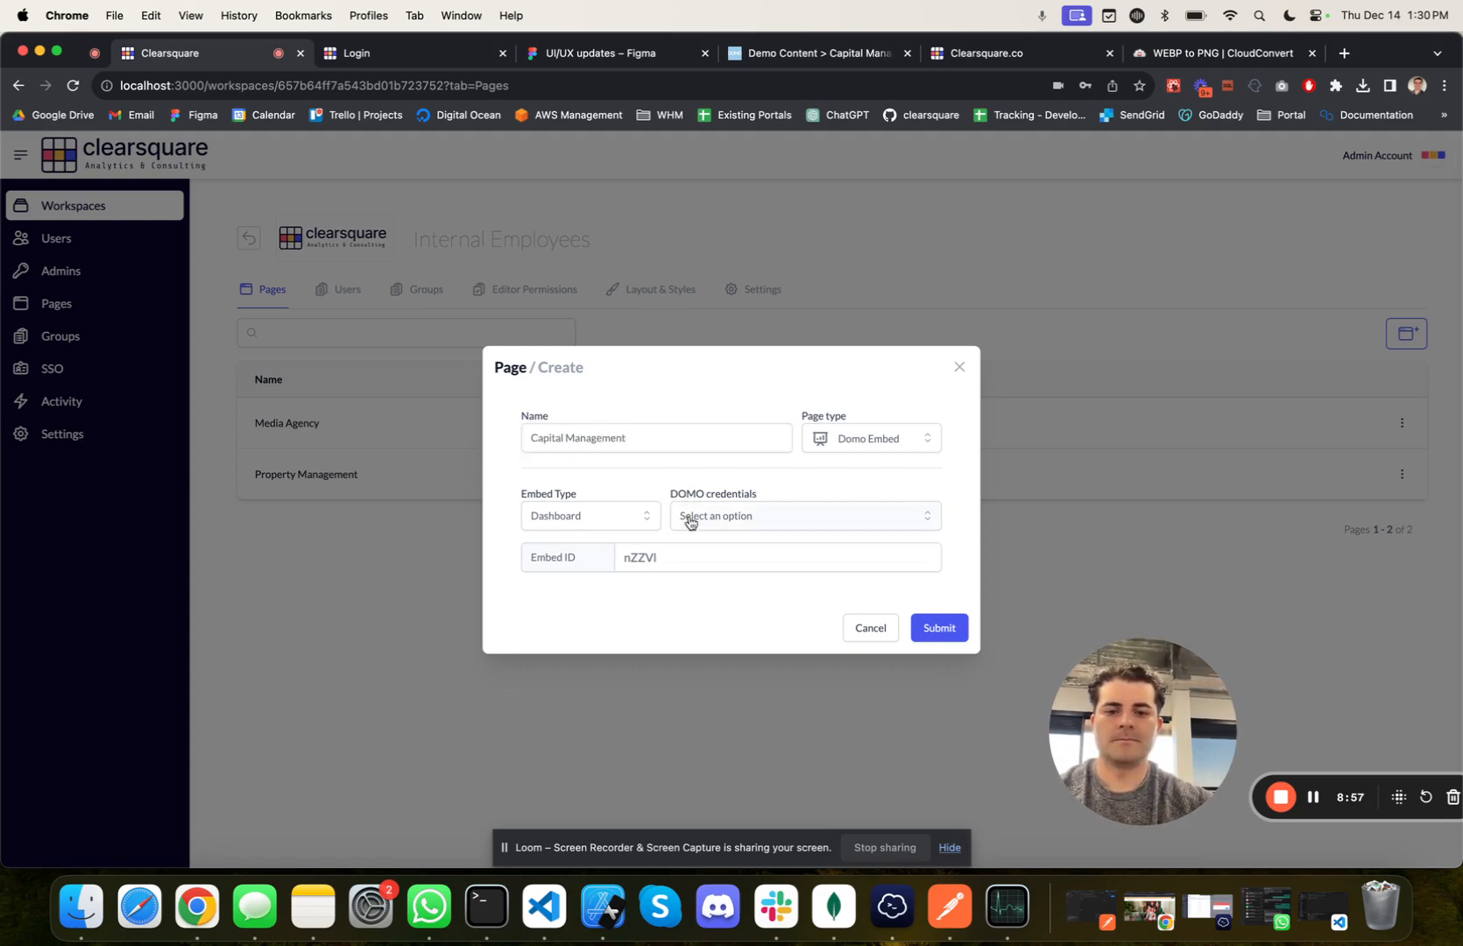
left_click(689, 518)
left_click(738, 531)
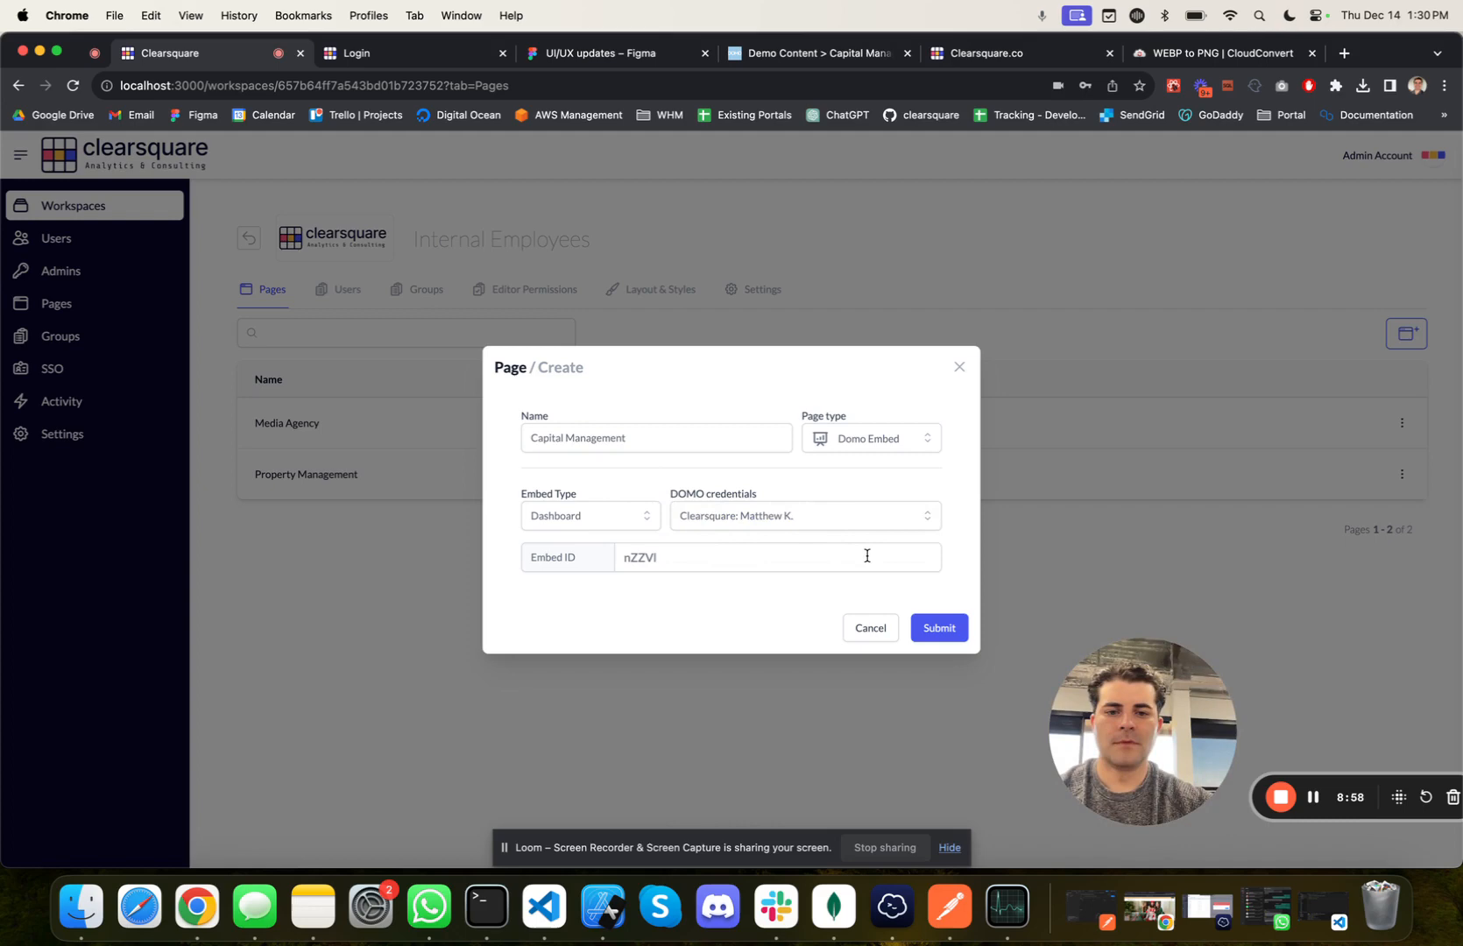
left_click(939, 628)
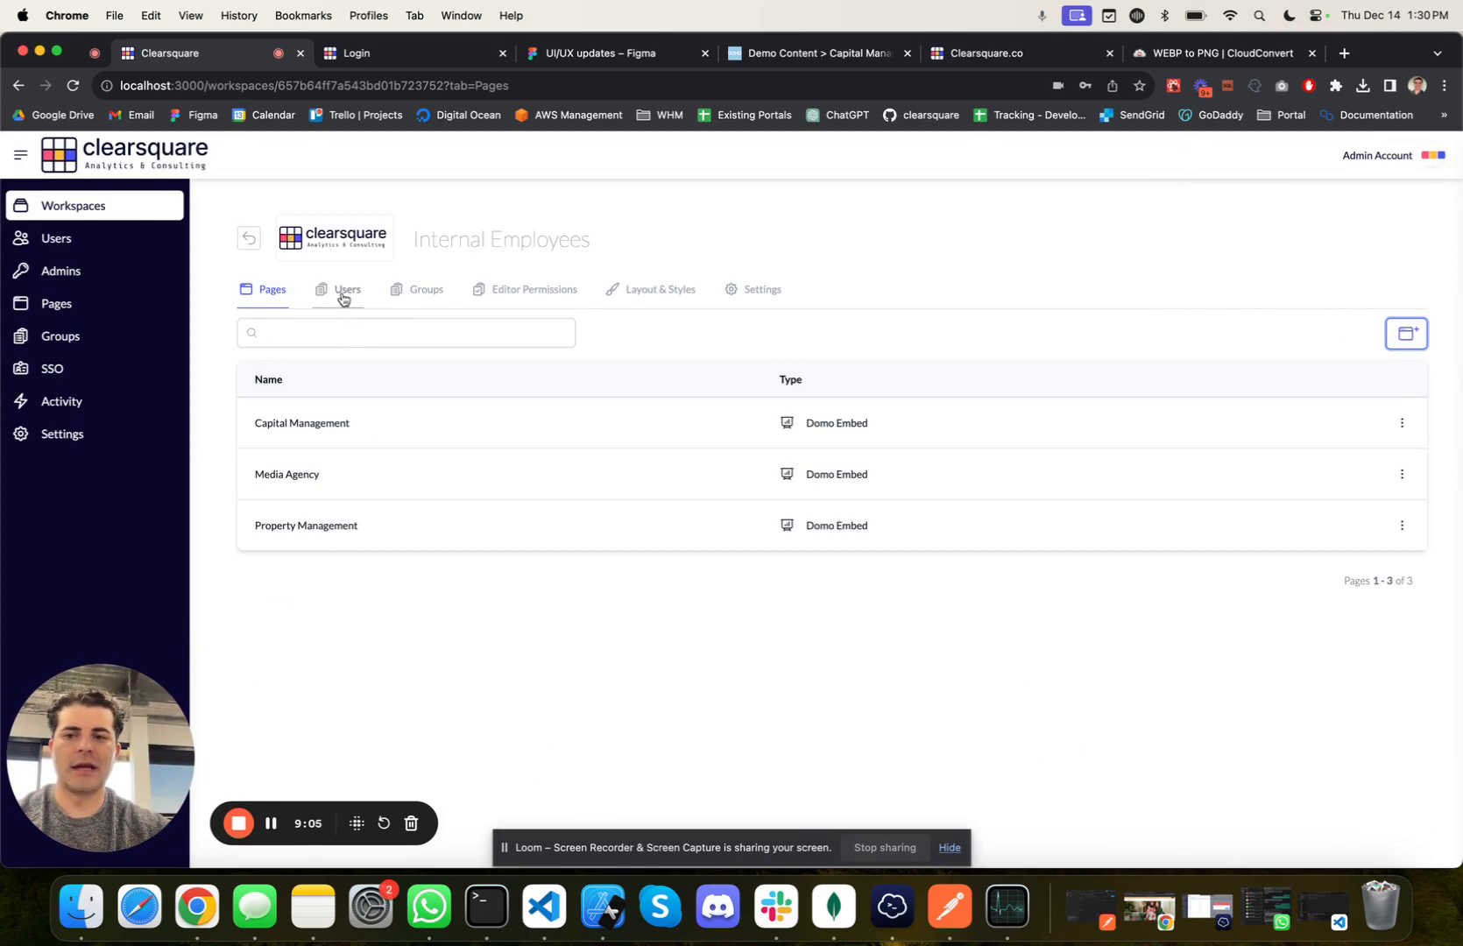
left_click(1412, 337)
left_click(1307, 434)
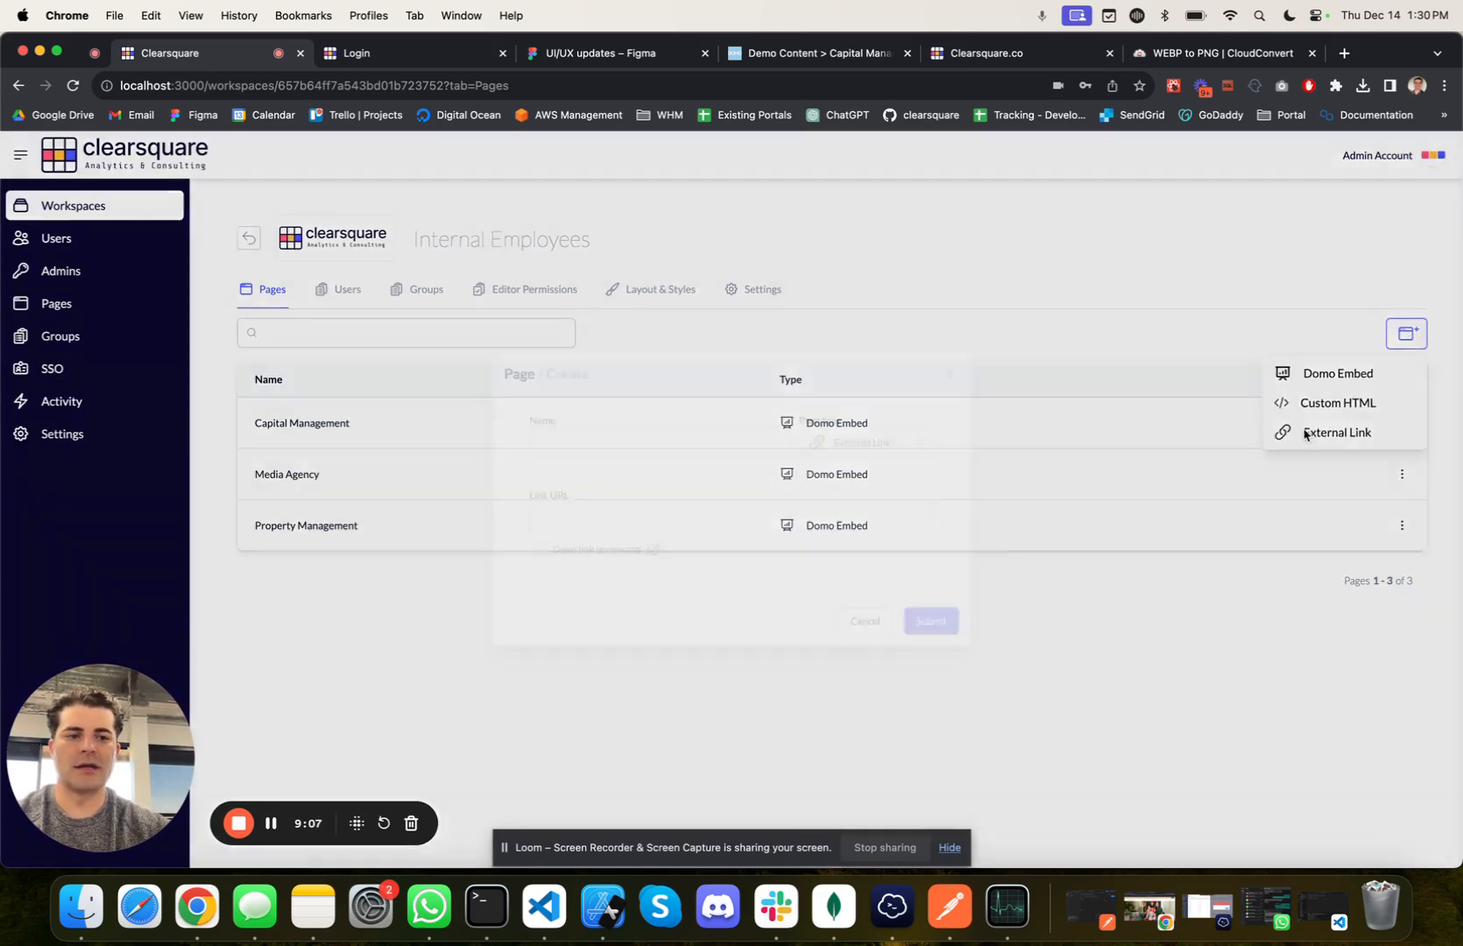
left_click(710, 439)
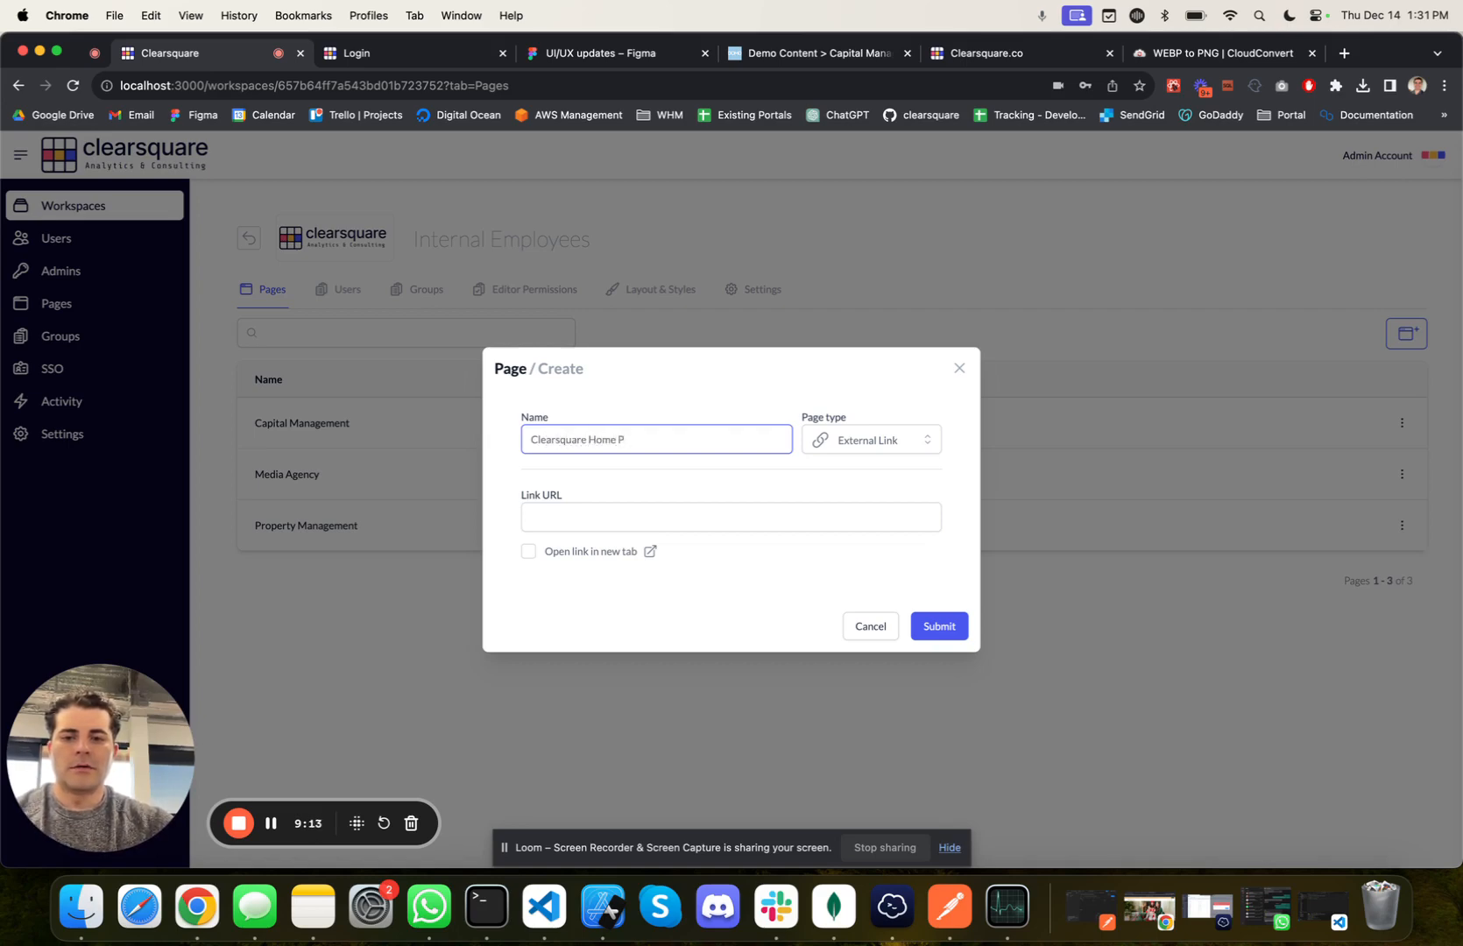
left_click(672, 508)
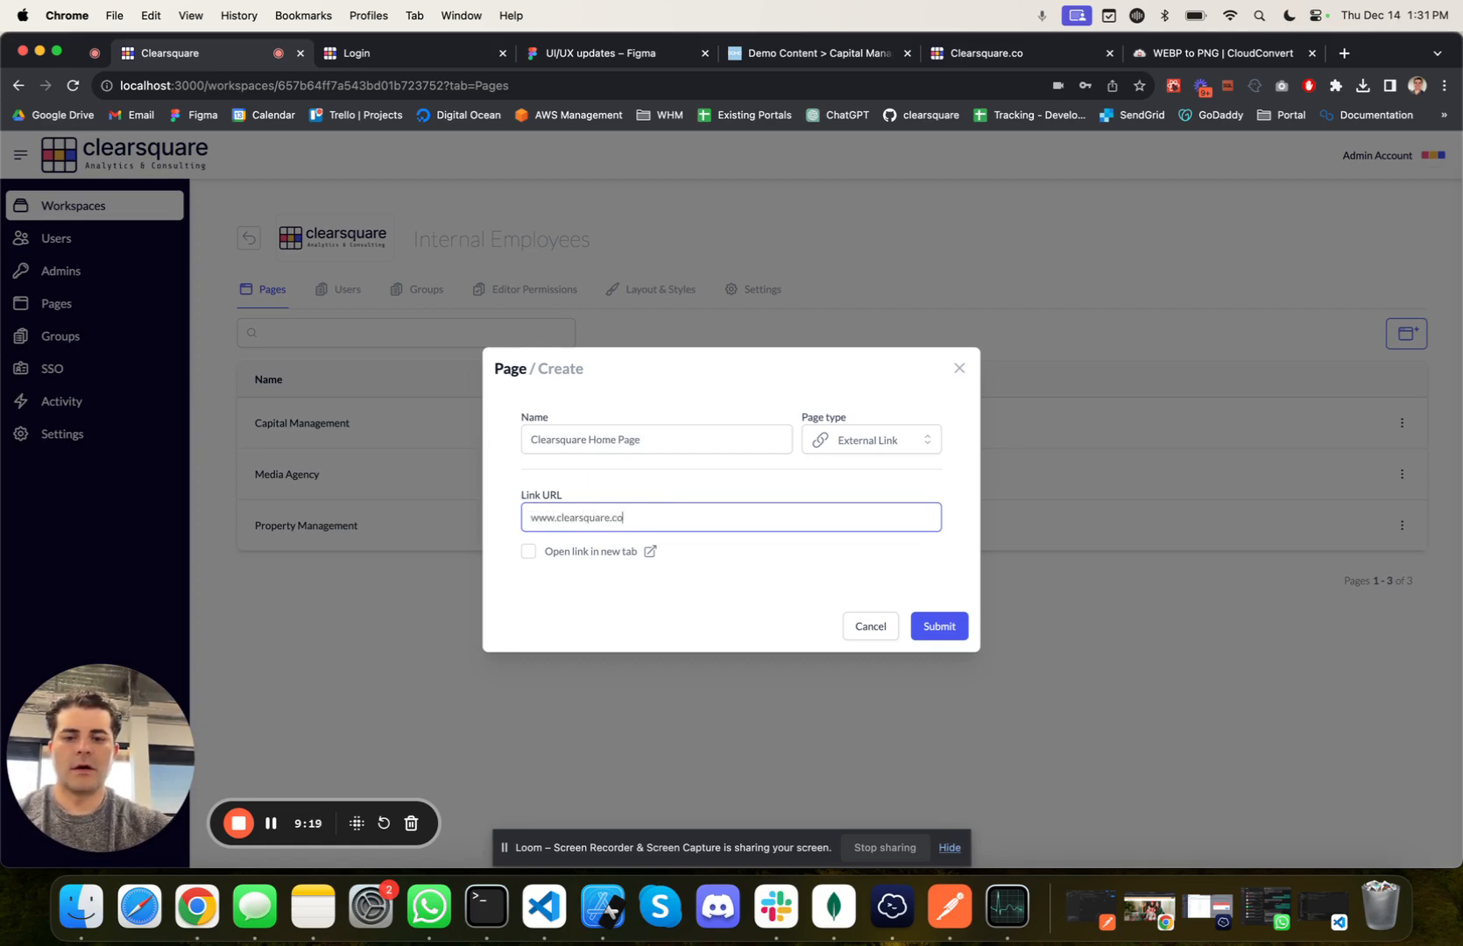
left_click(528, 552)
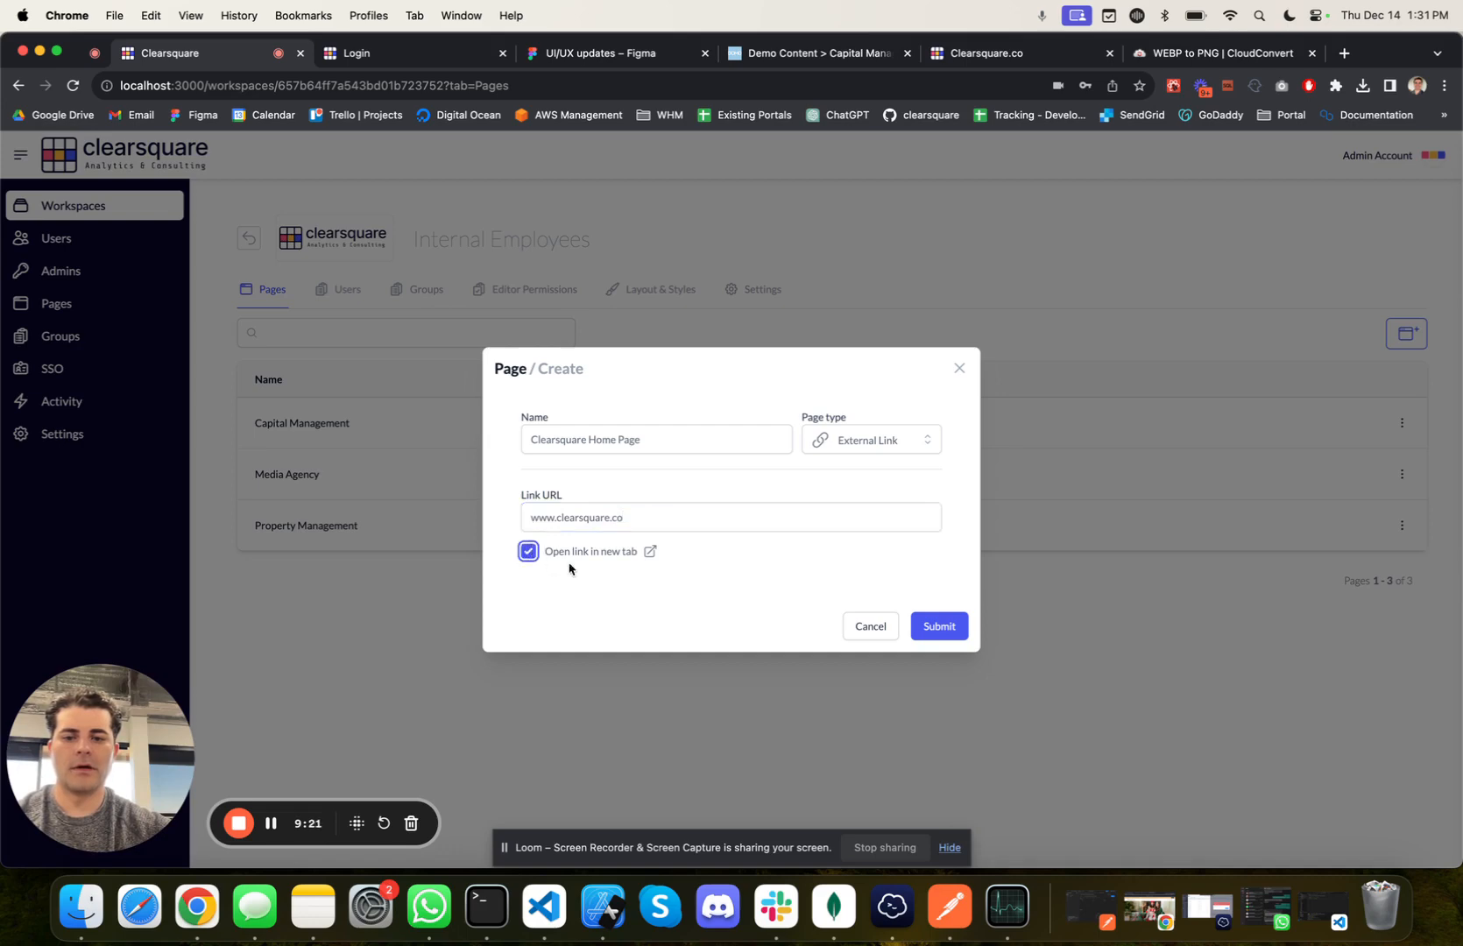
left_click(920, 627)
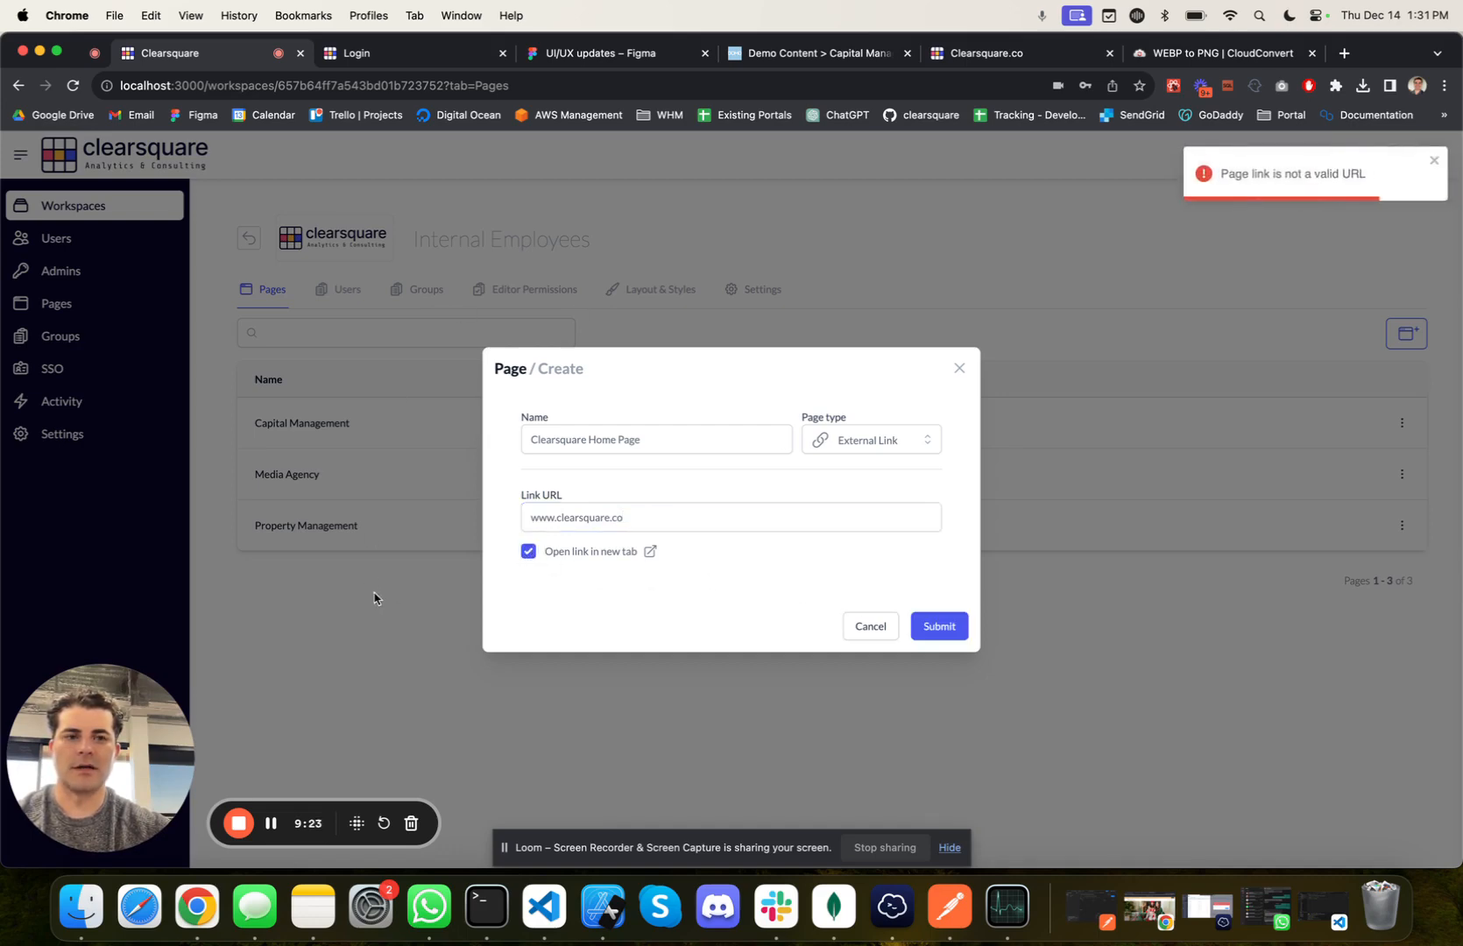
left_click(589, 523)
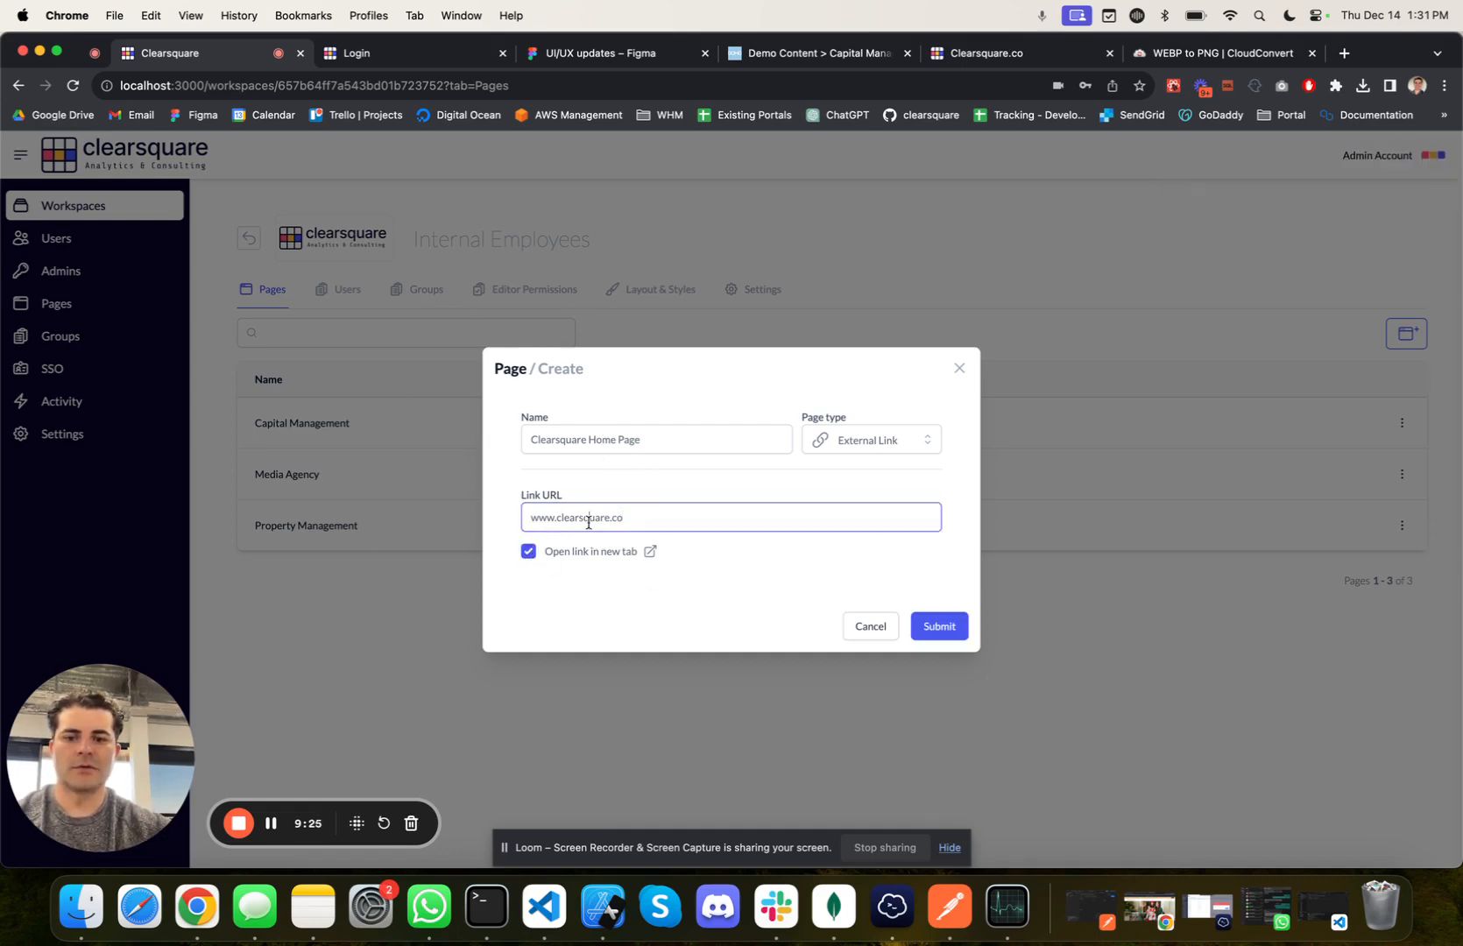
type("https://")
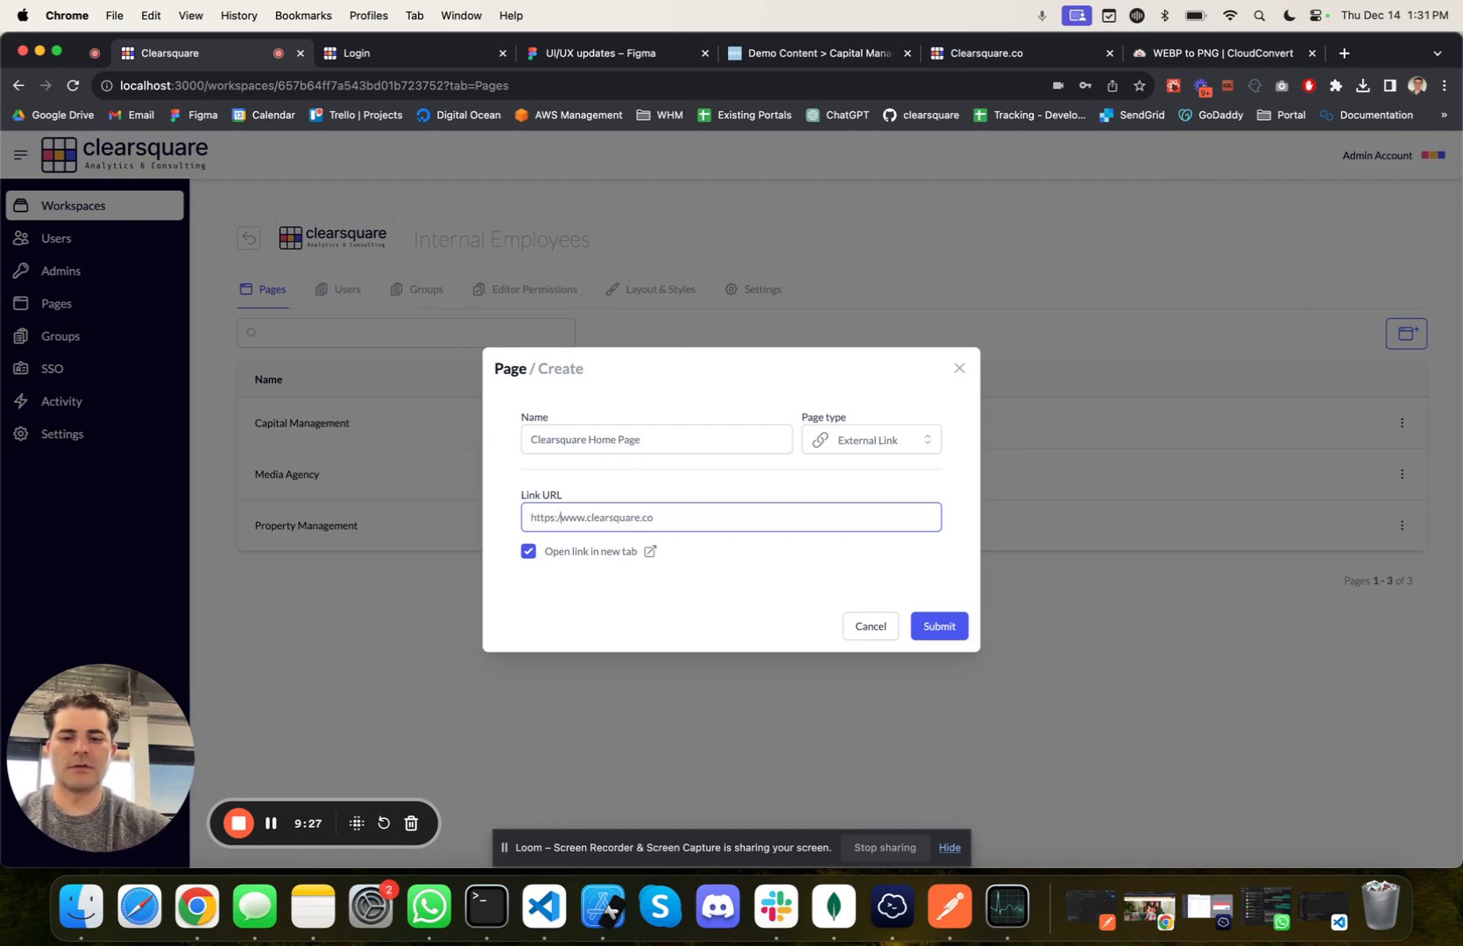
left_click(958, 623)
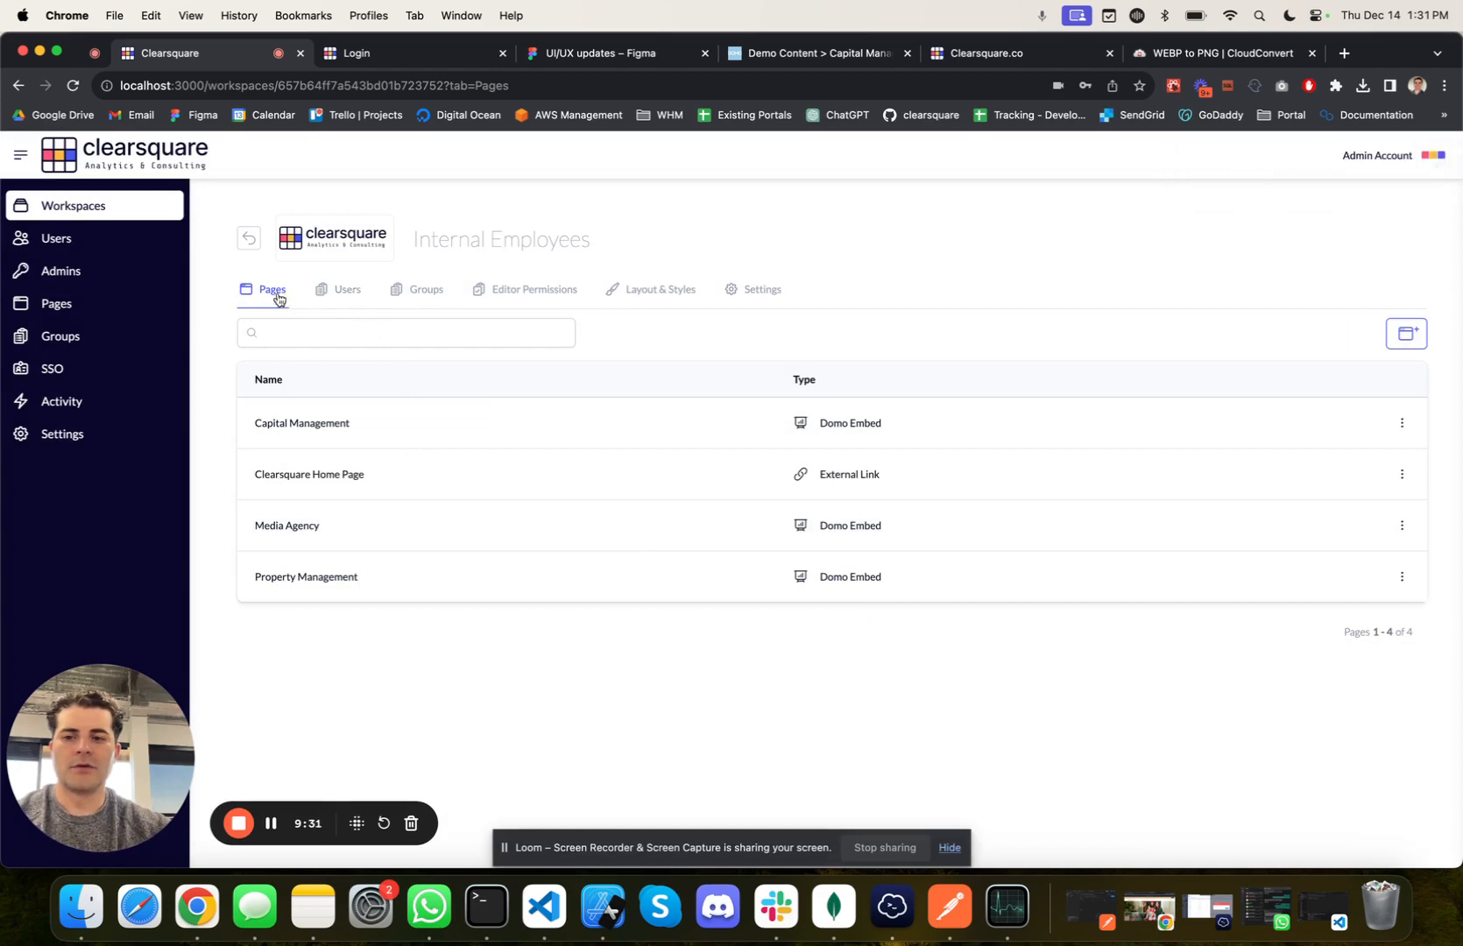
Step: Start a new workspace group named "Default" and assign both listed users to it
left_click(341, 298)
left_click(419, 291)
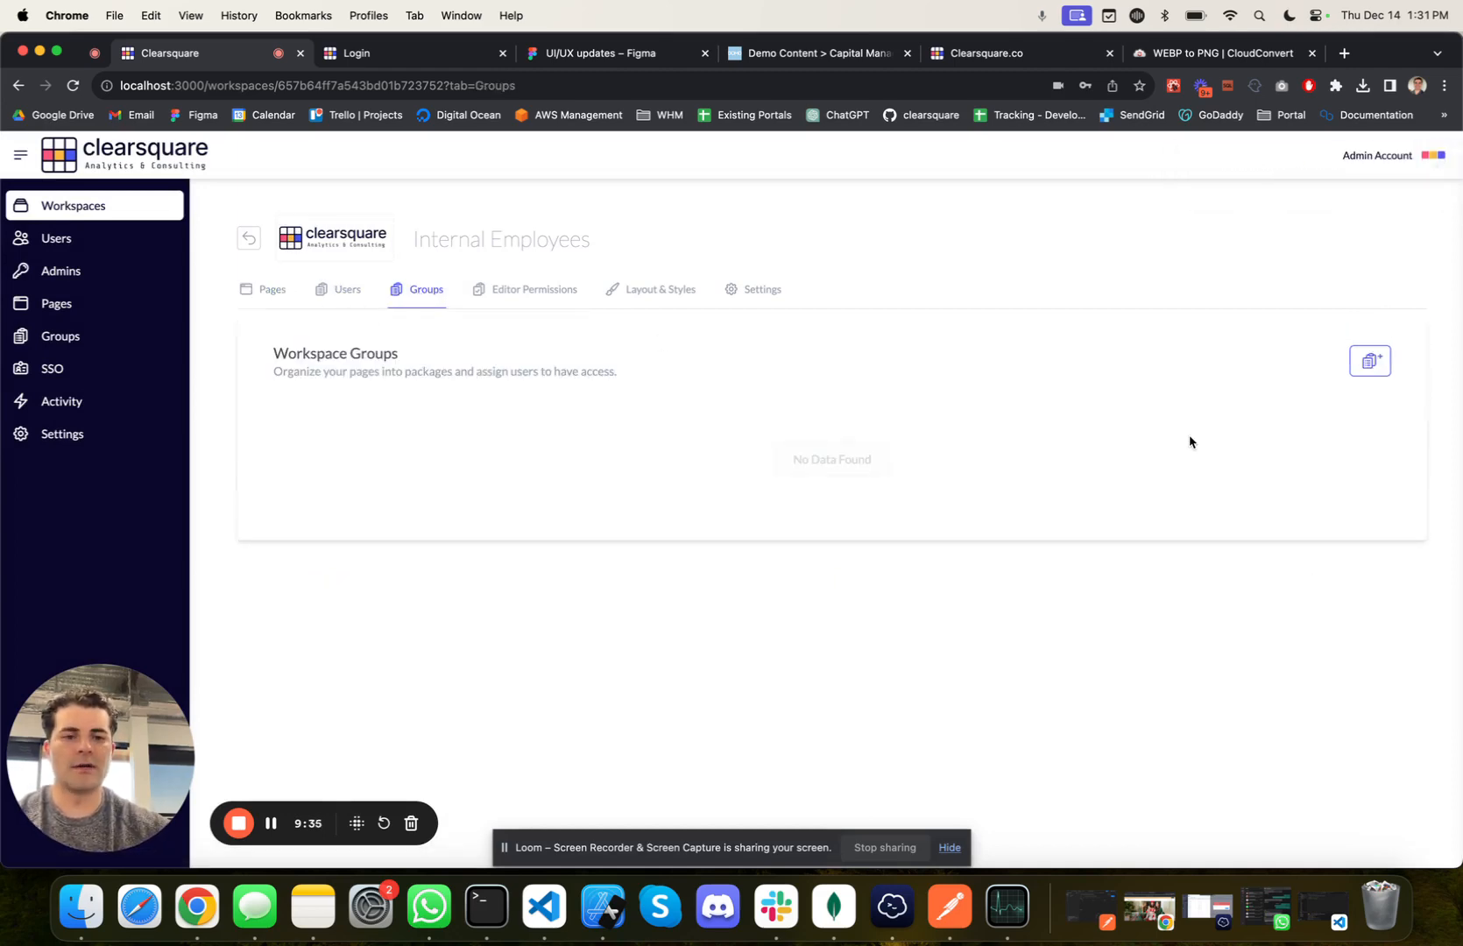
left_click(1369, 361)
left_click(602, 361)
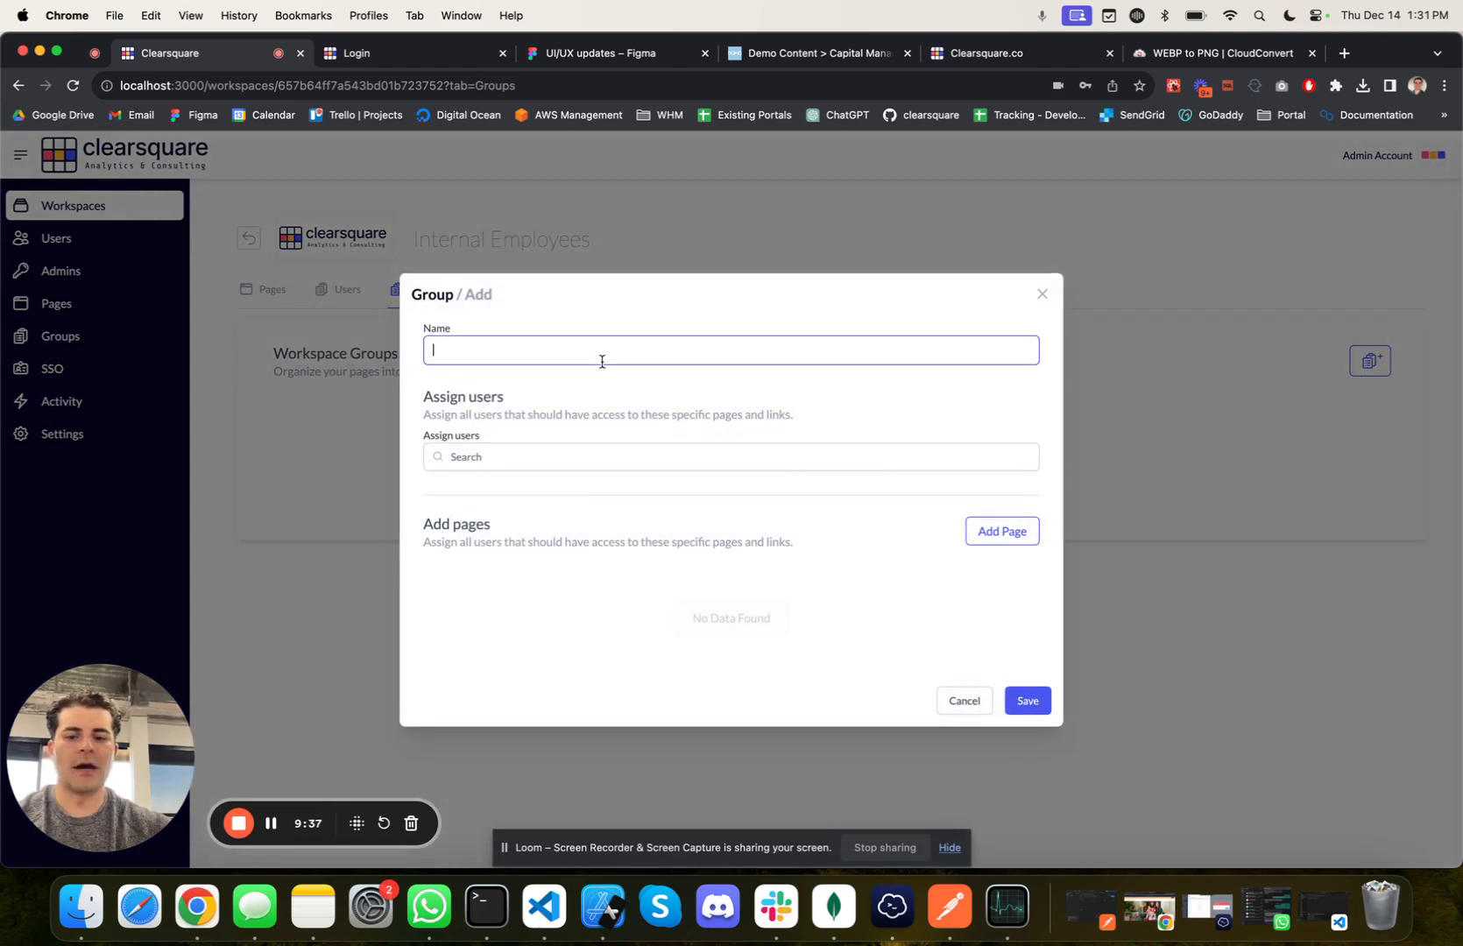
type("Default")
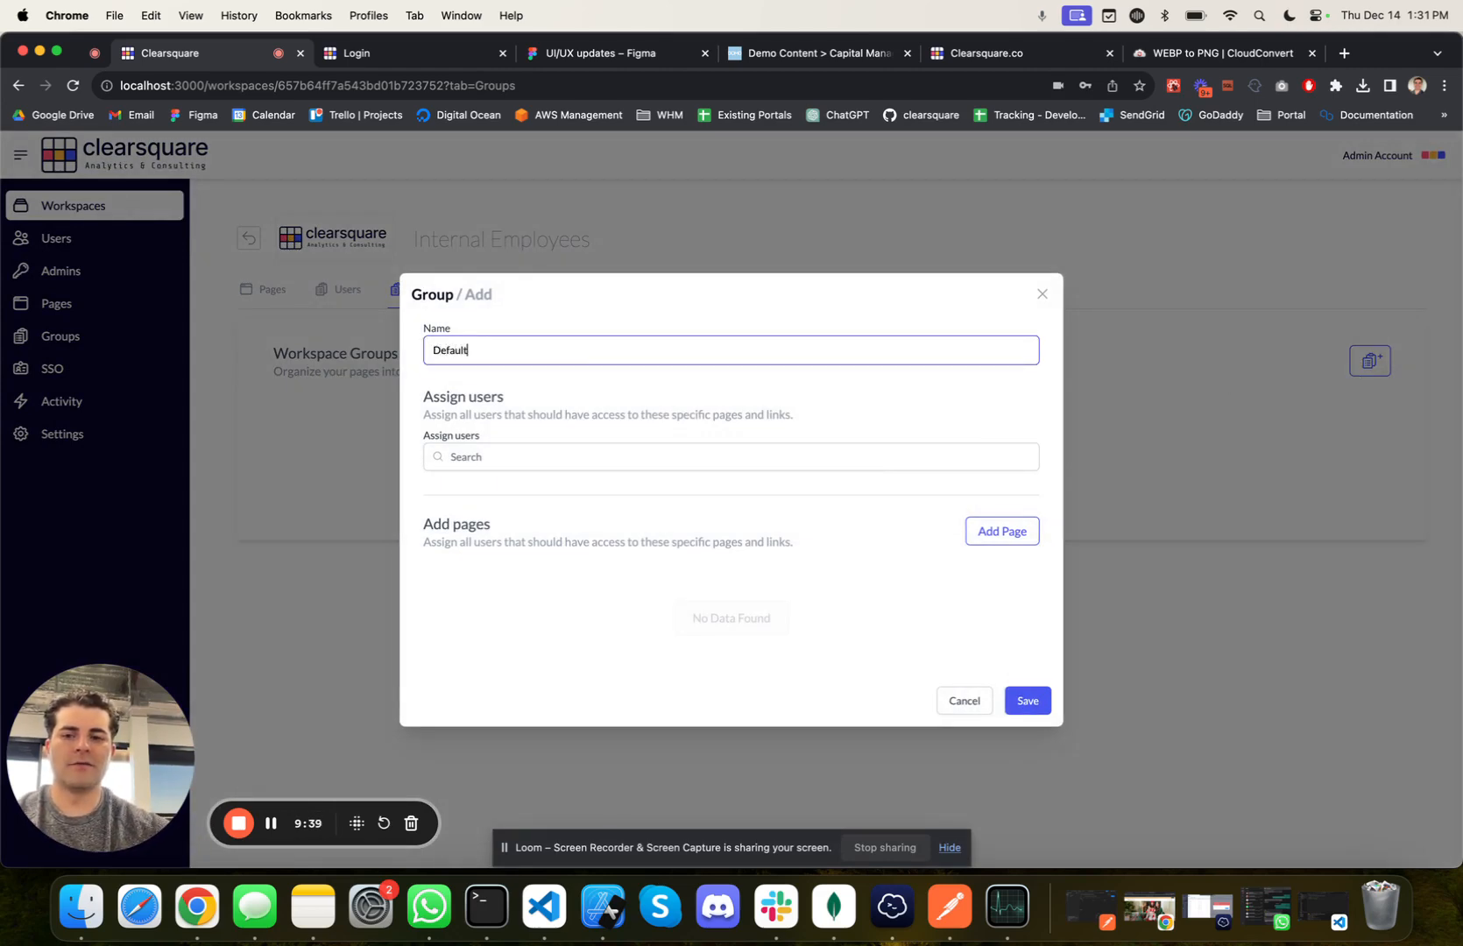
left_click(519, 458)
left_click(506, 498)
left_click(497, 471)
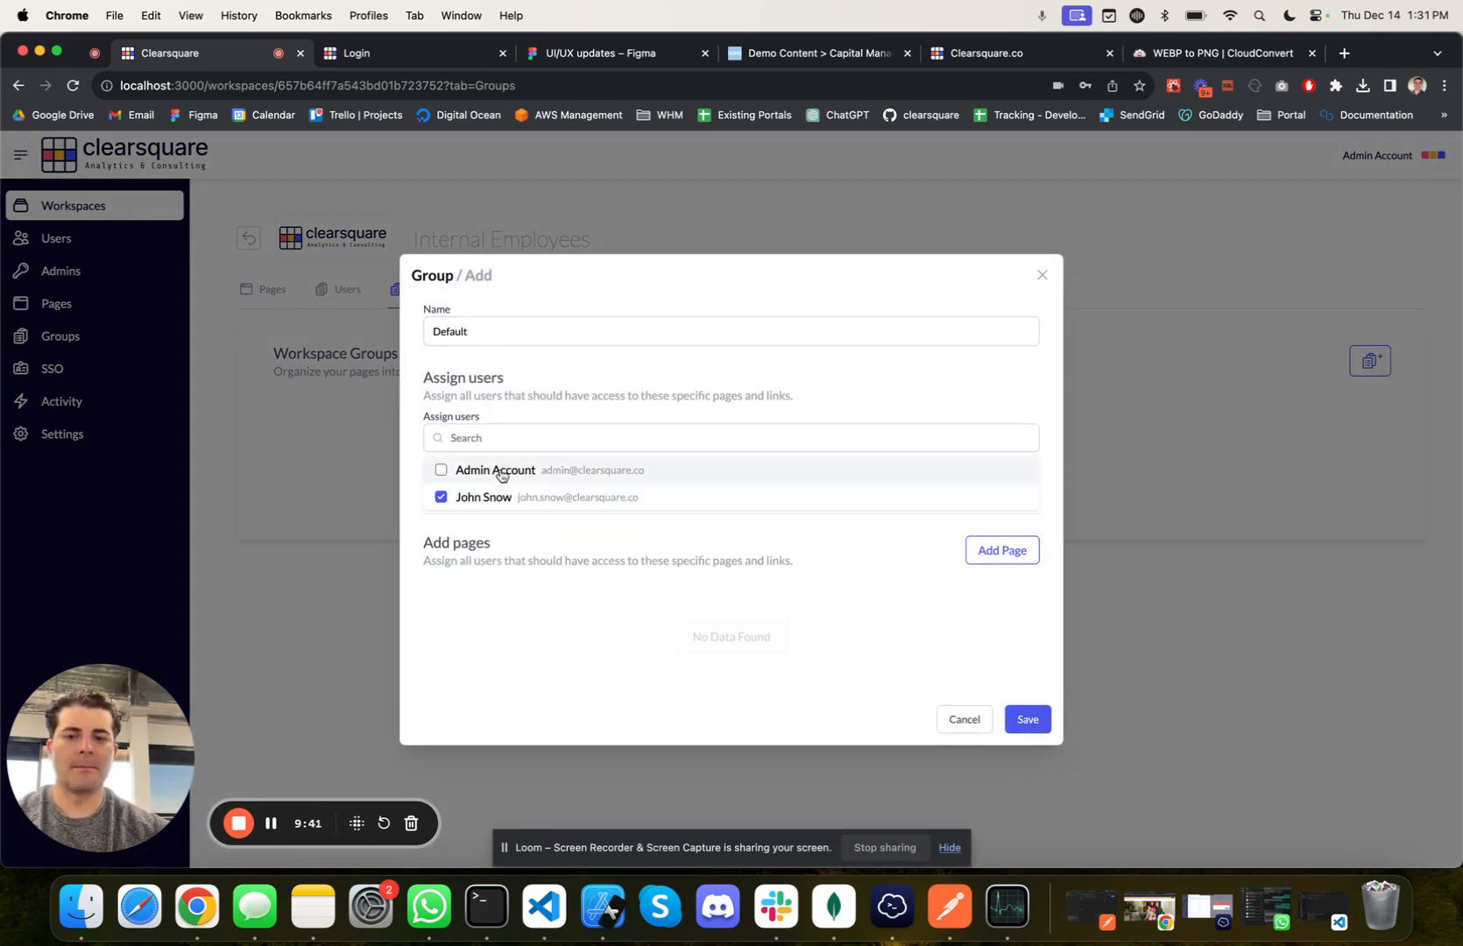
left_click(513, 629)
Step: Add the Capital Management page to the Default group
left_click(1026, 558)
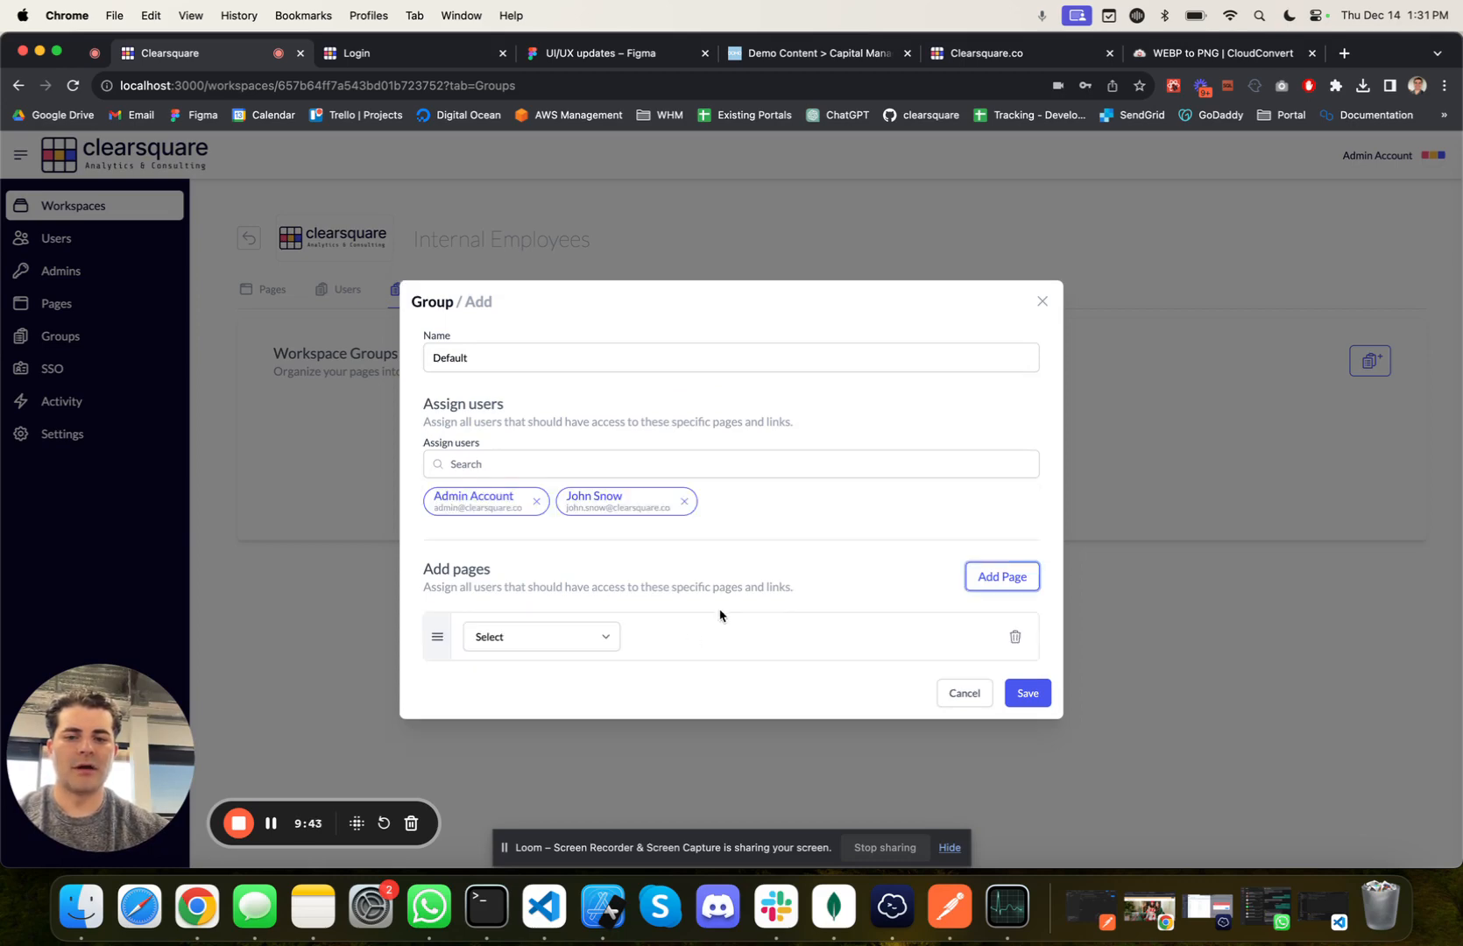
left_click(574, 637)
left_click(561, 655)
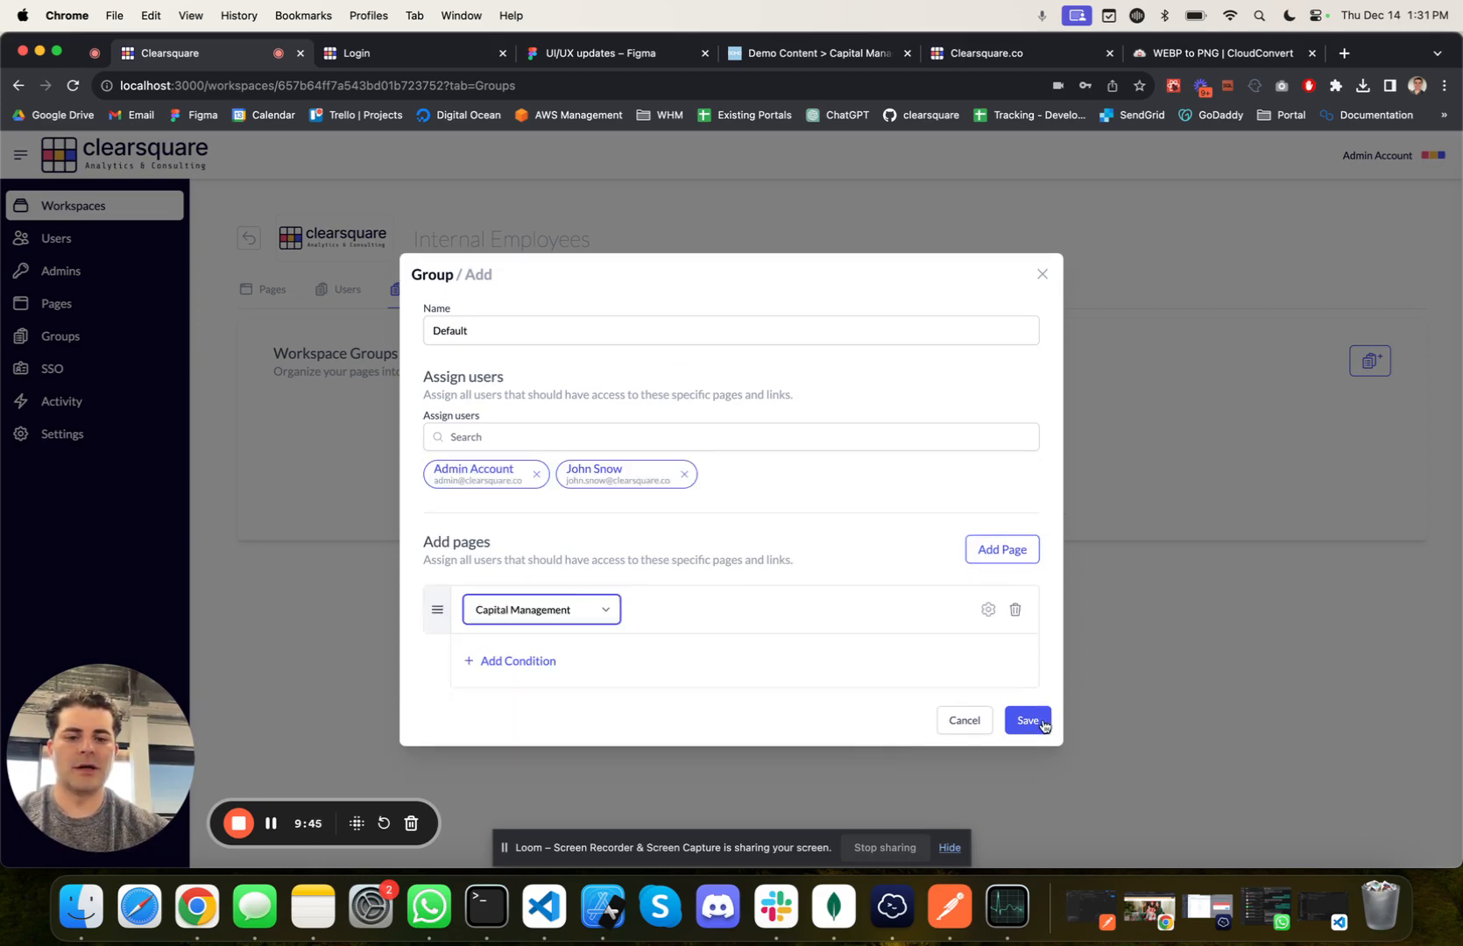
Step: Save the Default group and look through its assigned users and available group actions
left_click(1029, 720)
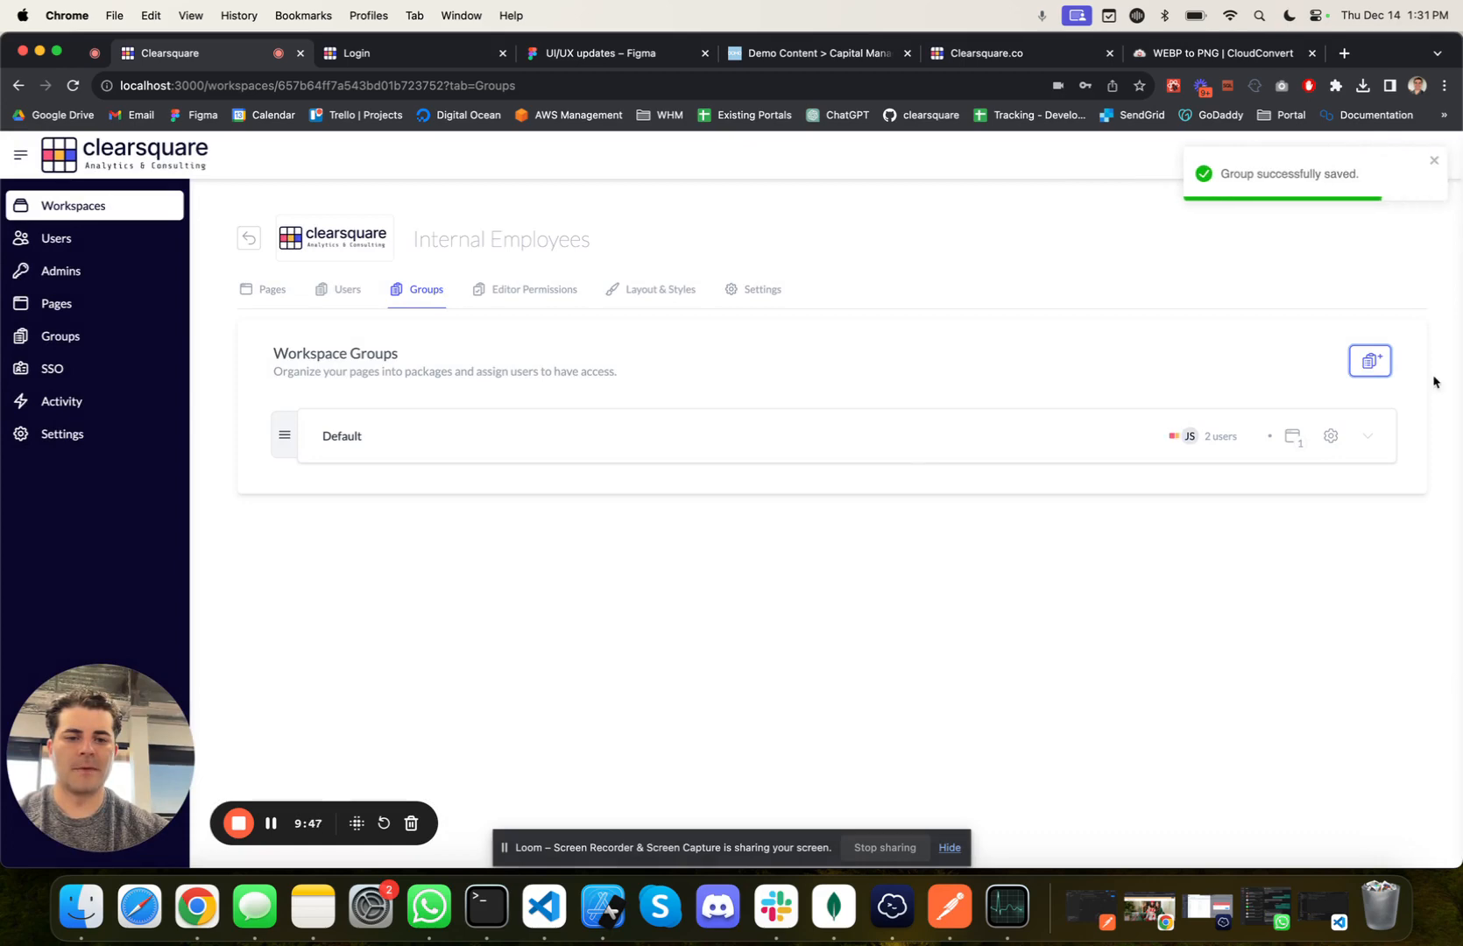
left_click(1370, 438)
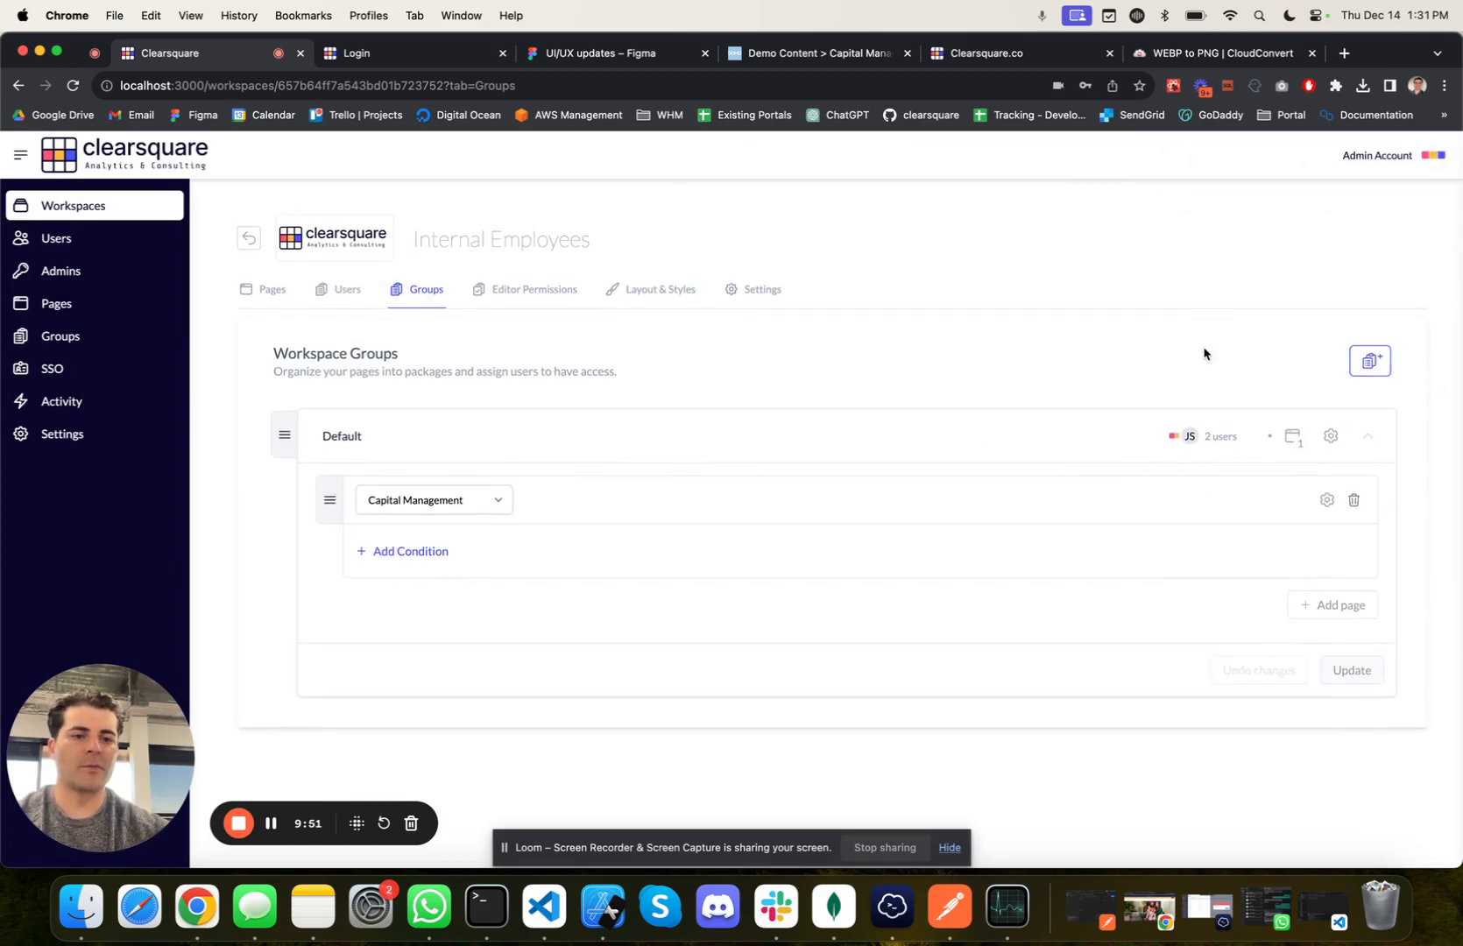
left_click(1218, 436)
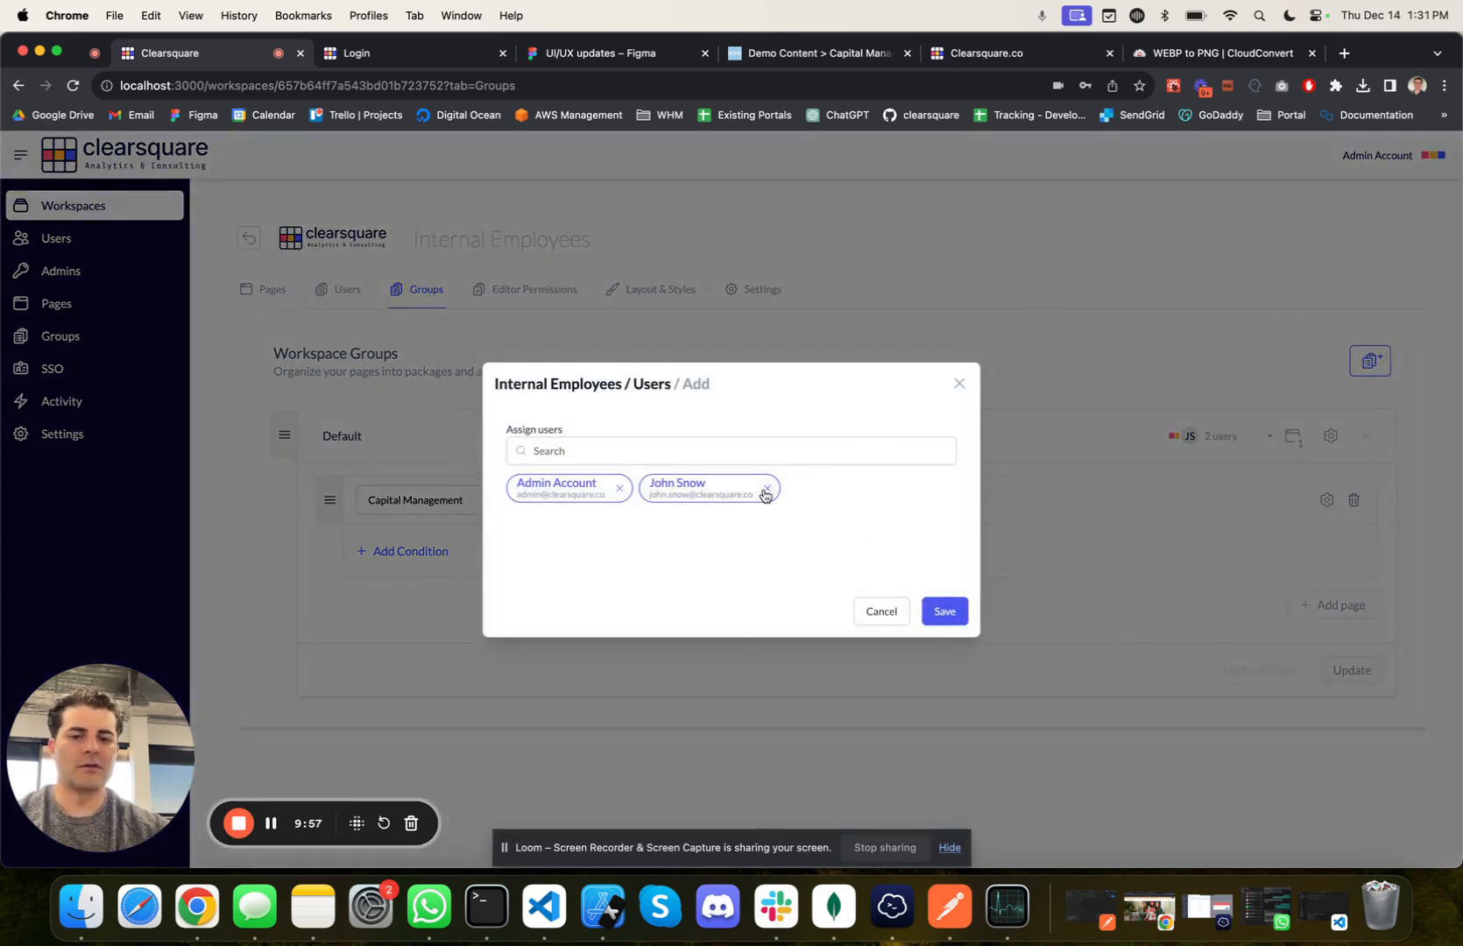
left_click(960, 385)
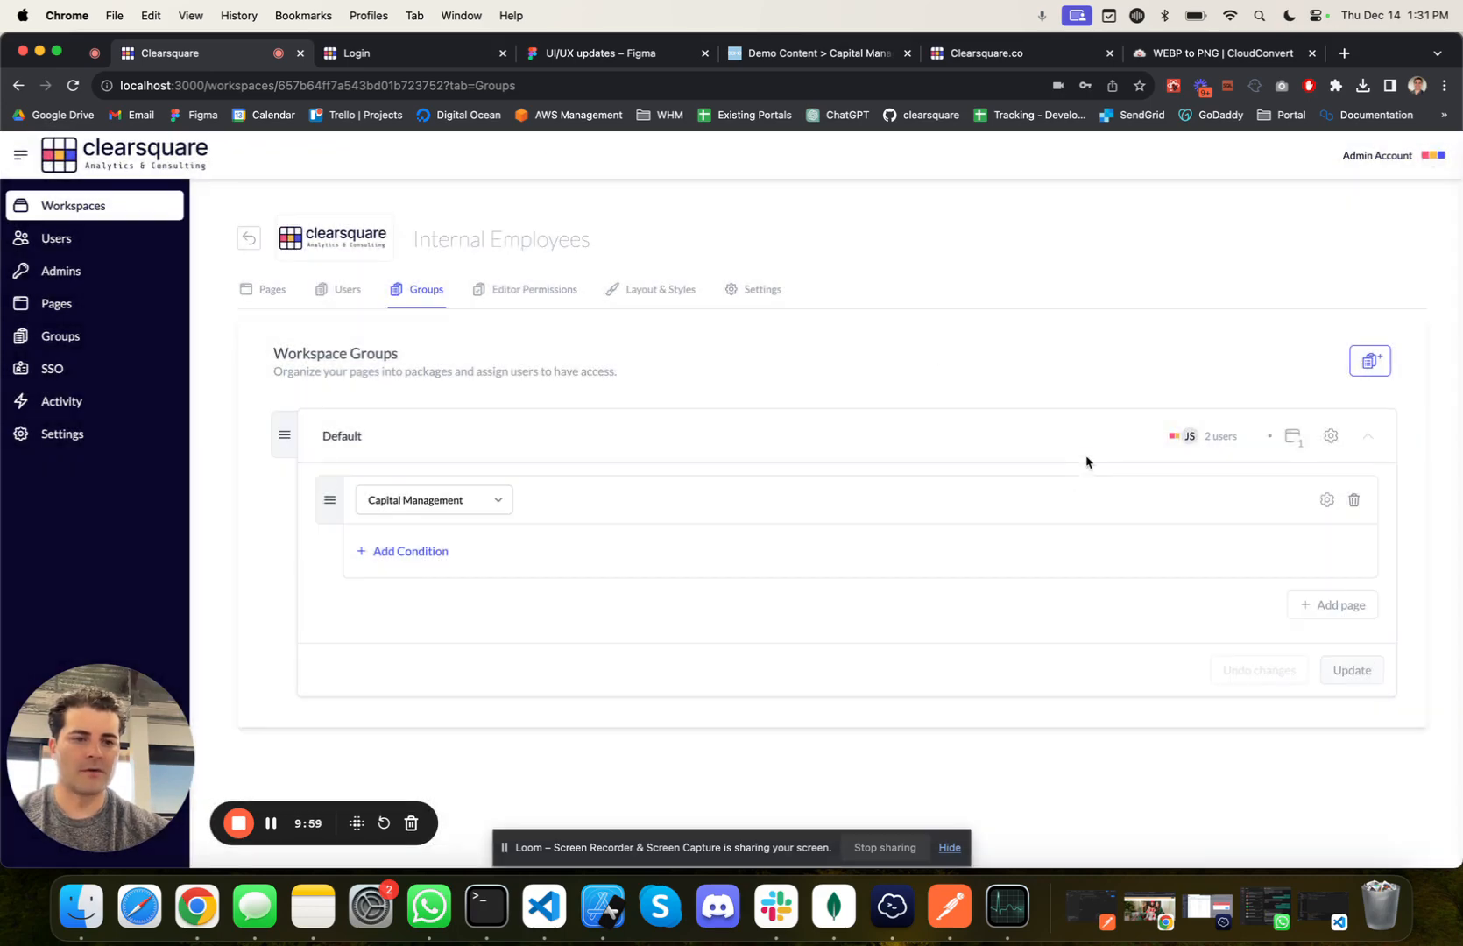
left_click(1331, 435)
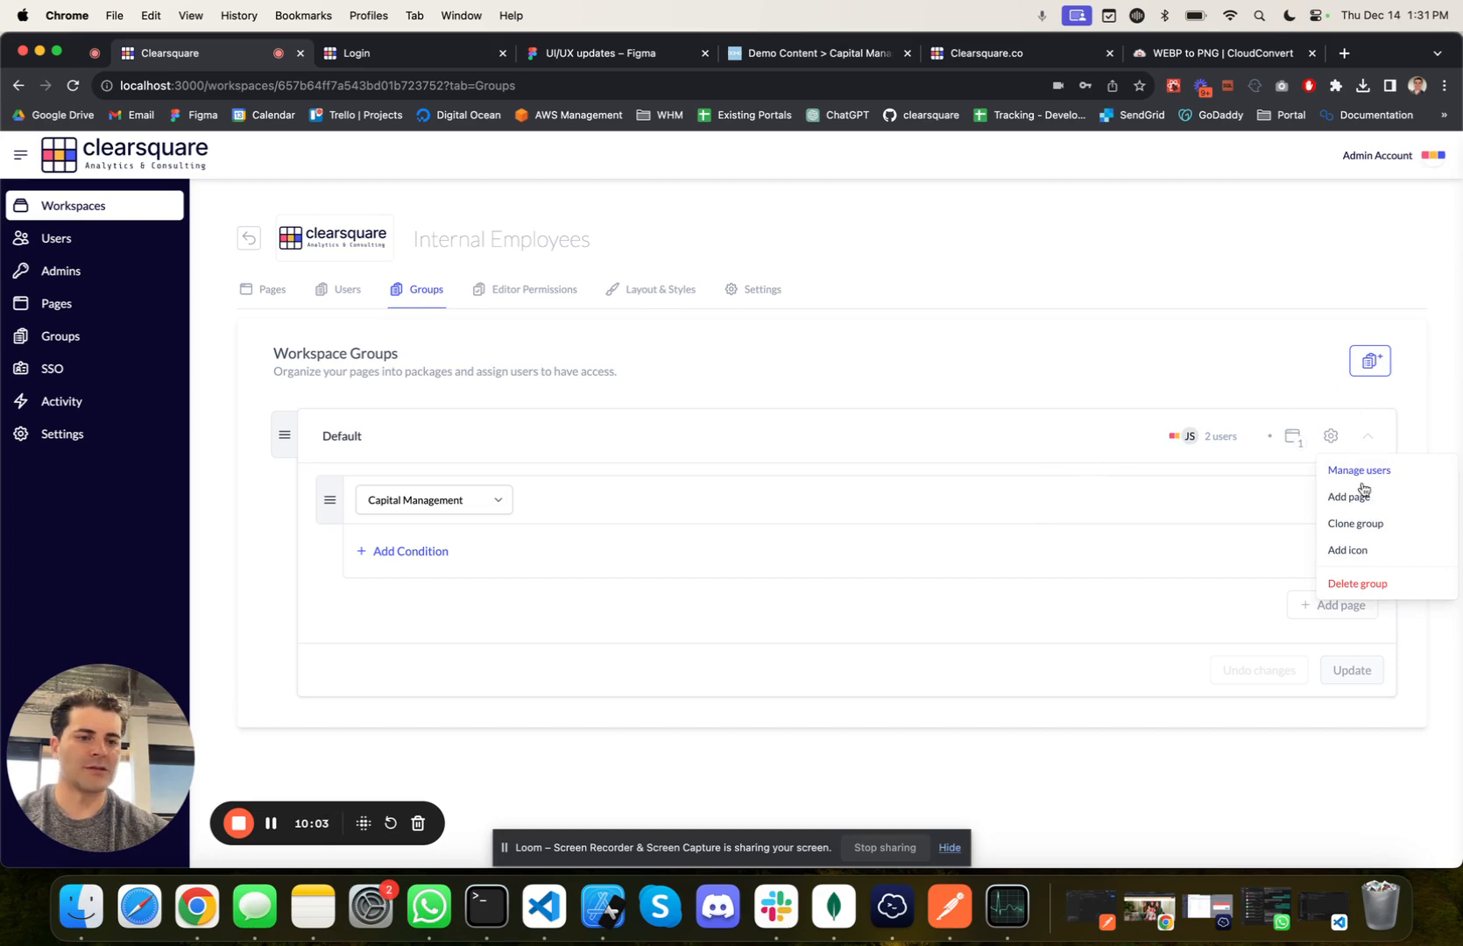
left_click(1145, 561)
Step: Add the Clearsquare Home Page, Media Agency and Property Management pages to the Default group and save the update
left_click(1326, 616)
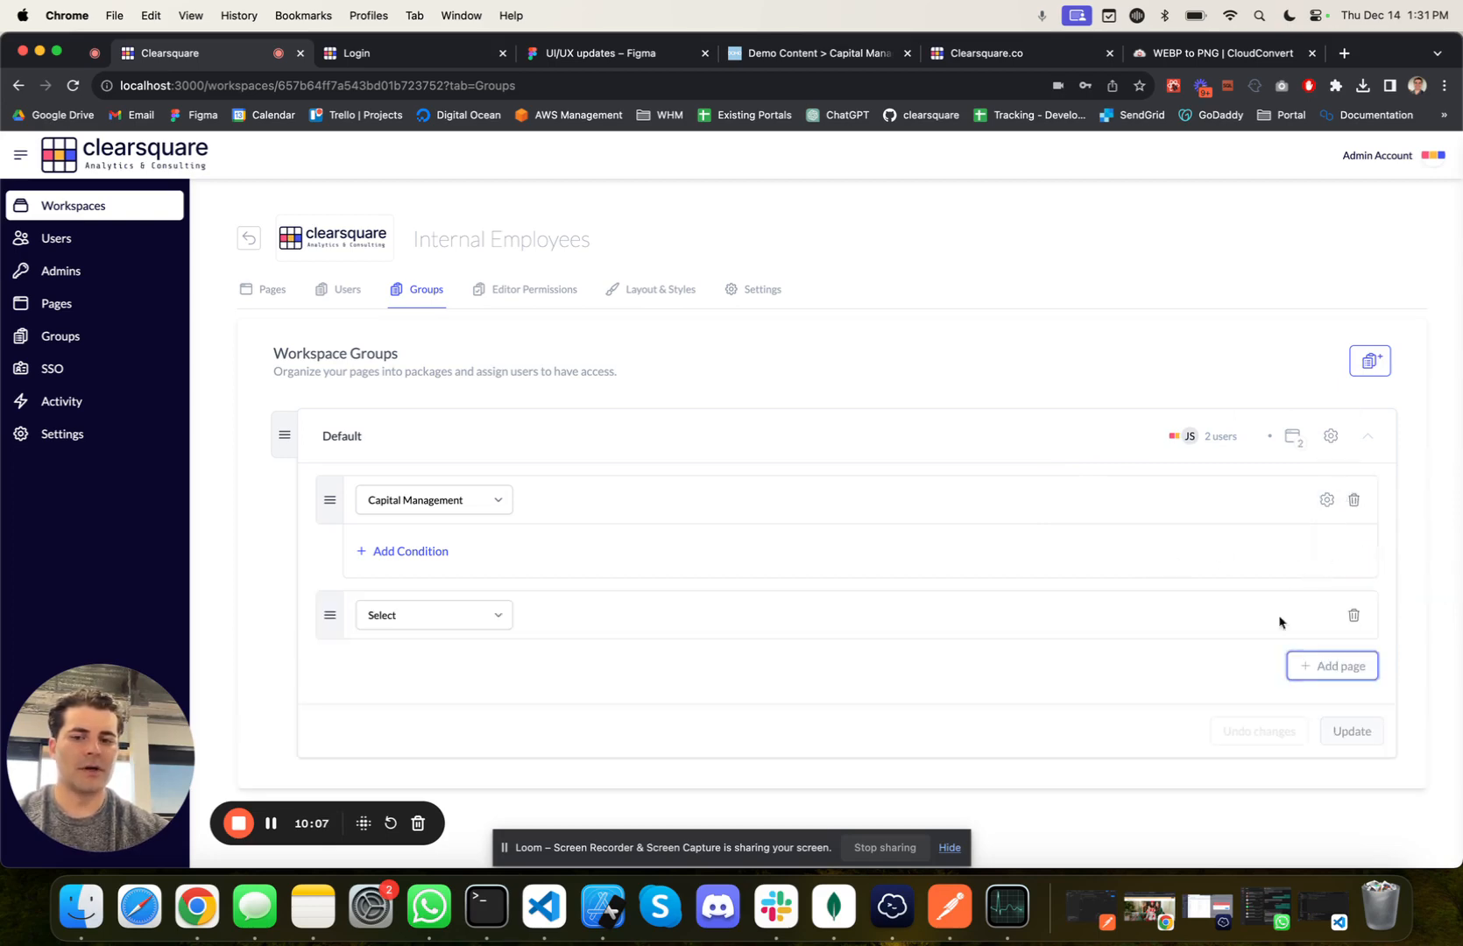
left_click(361, 619)
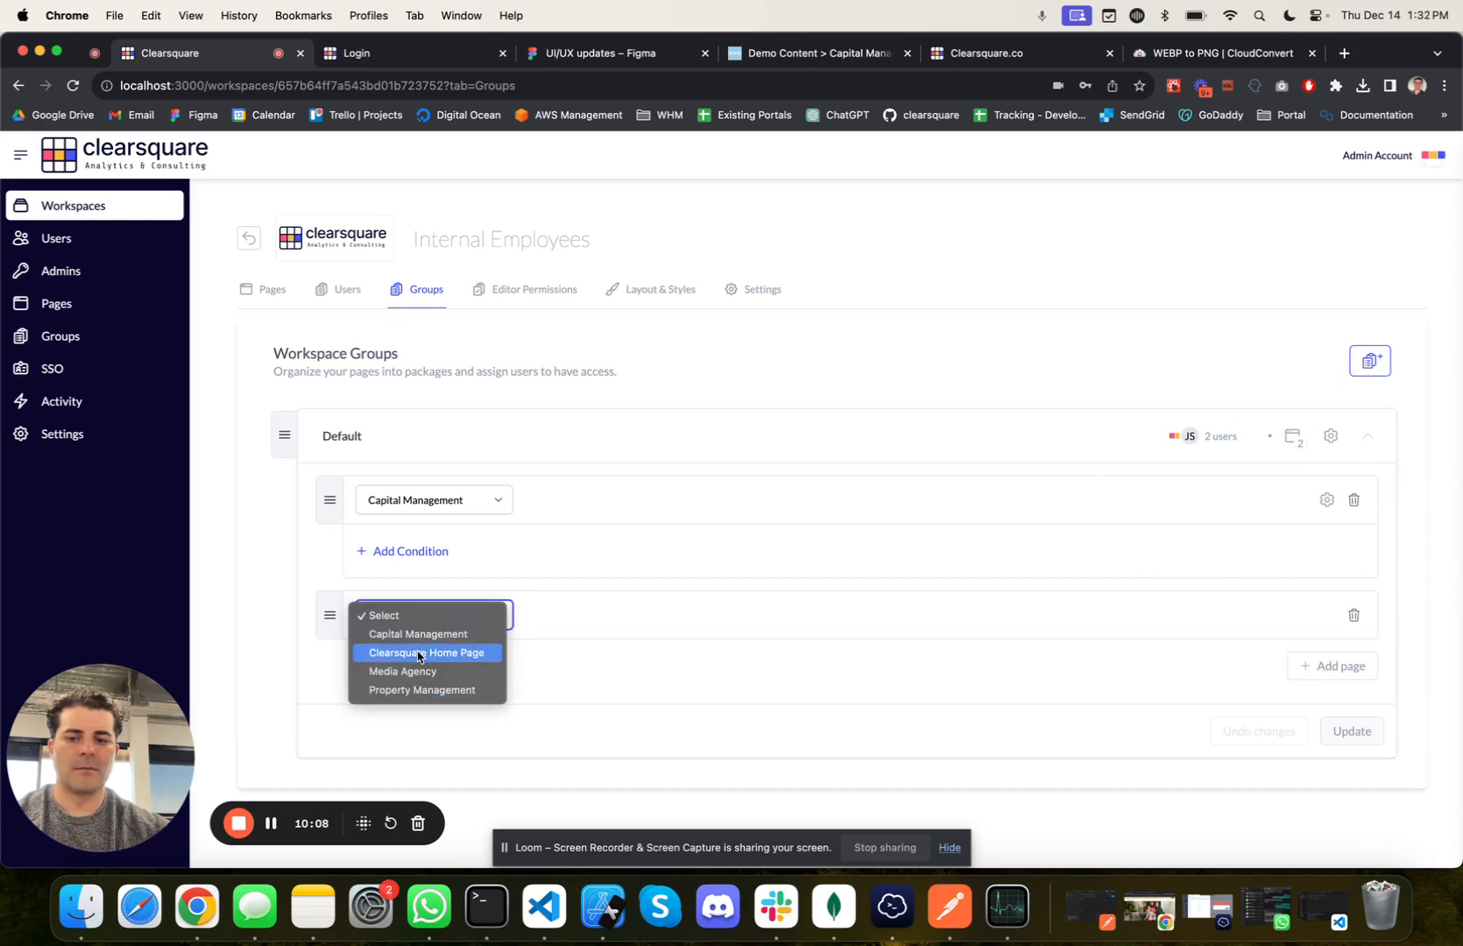
left_click(419, 653)
left_click(1314, 671)
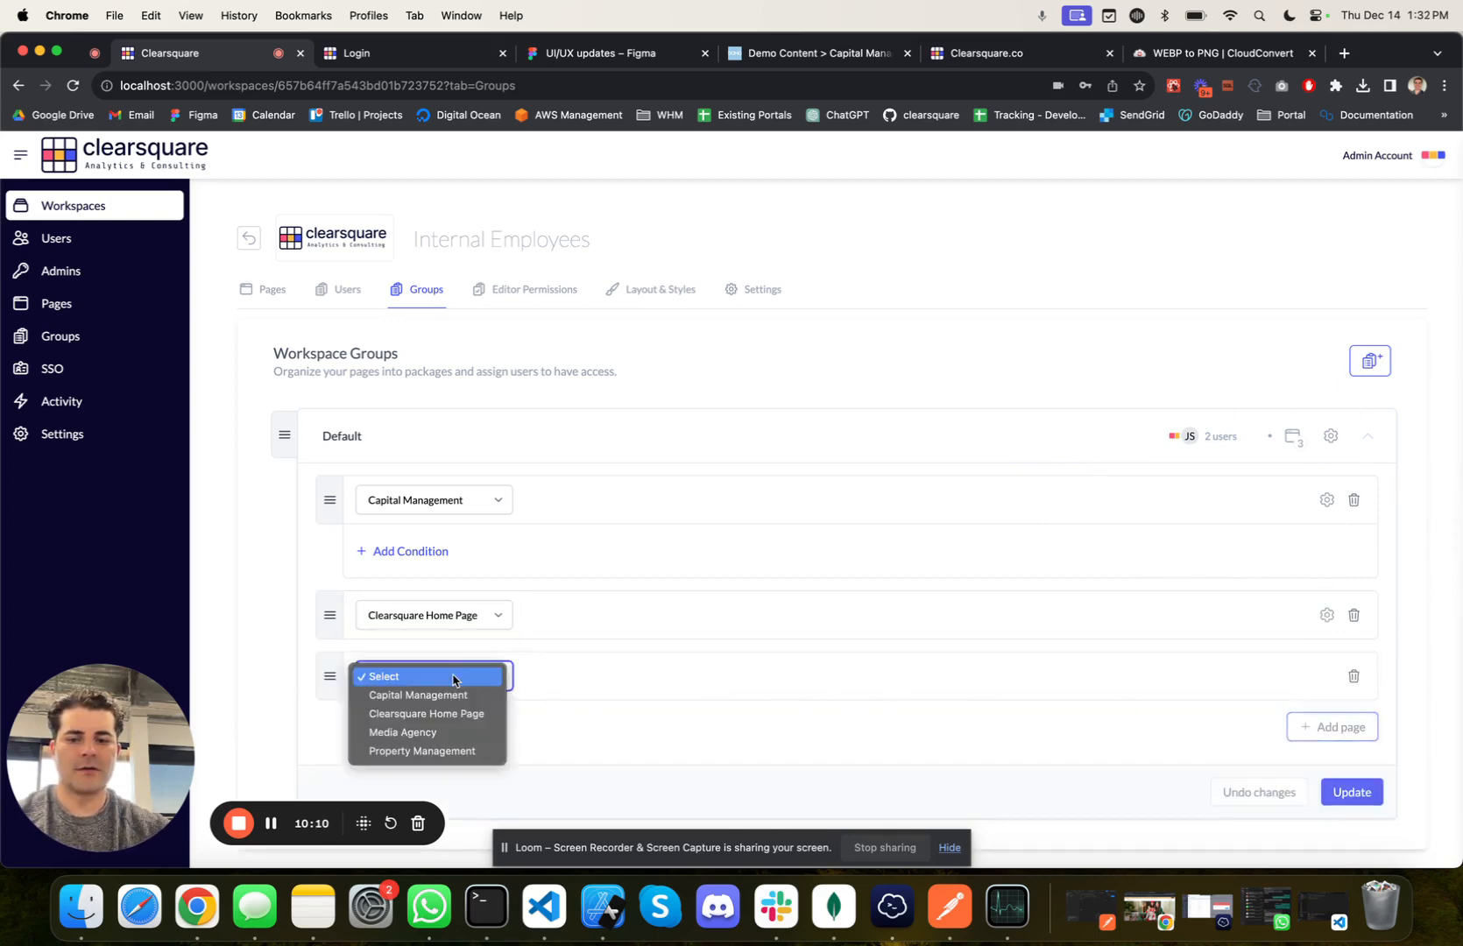
left_click(457, 732)
scroll(1287, 727, "down", 1)
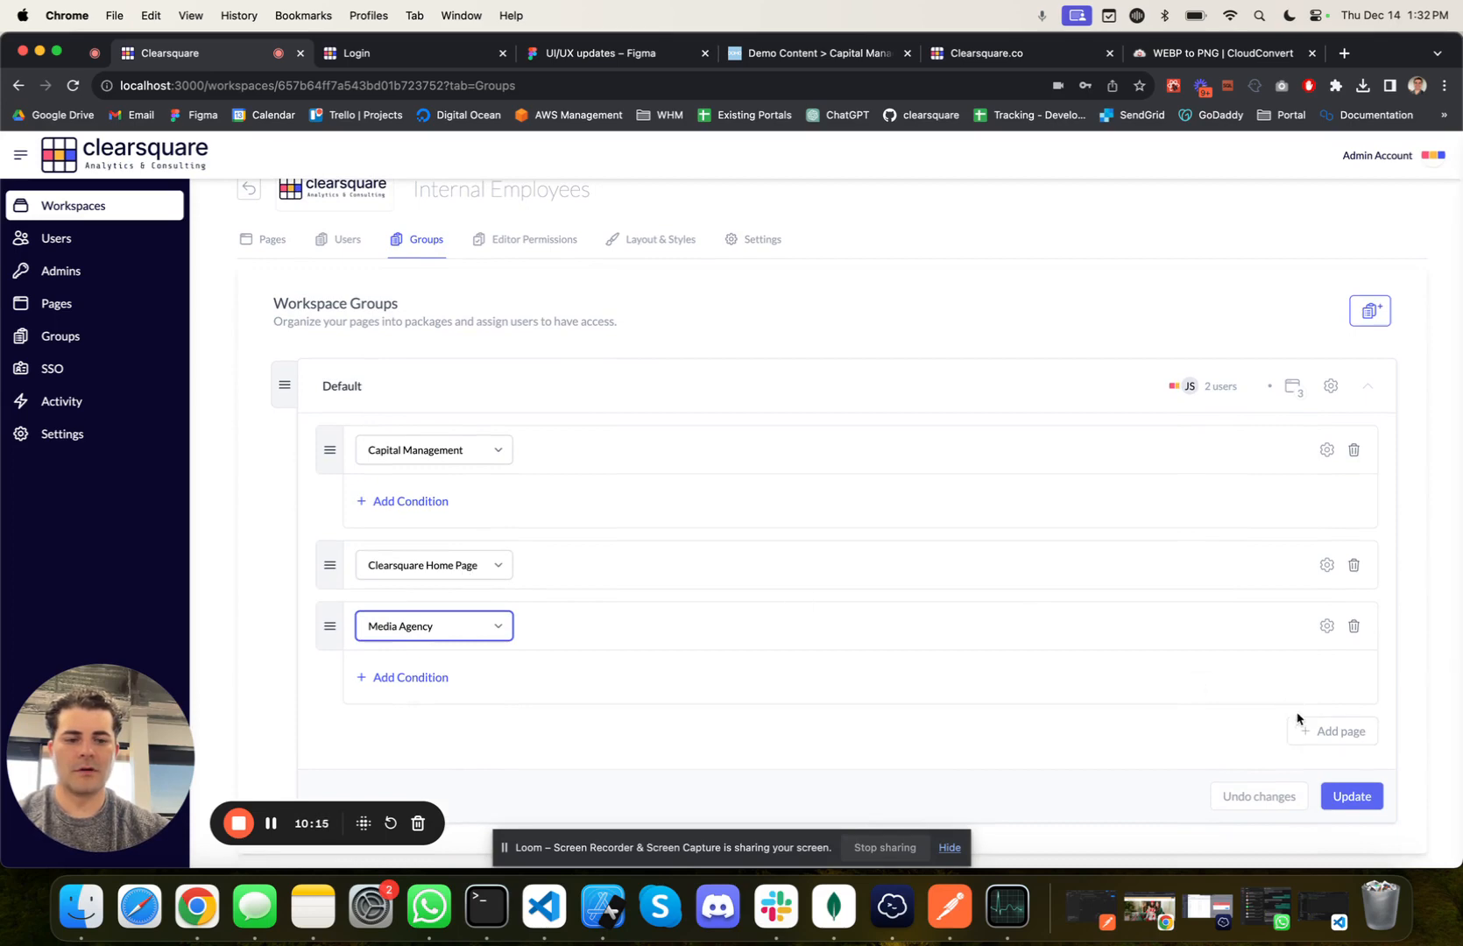
left_click(1305, 727)
left_click(429, 751)
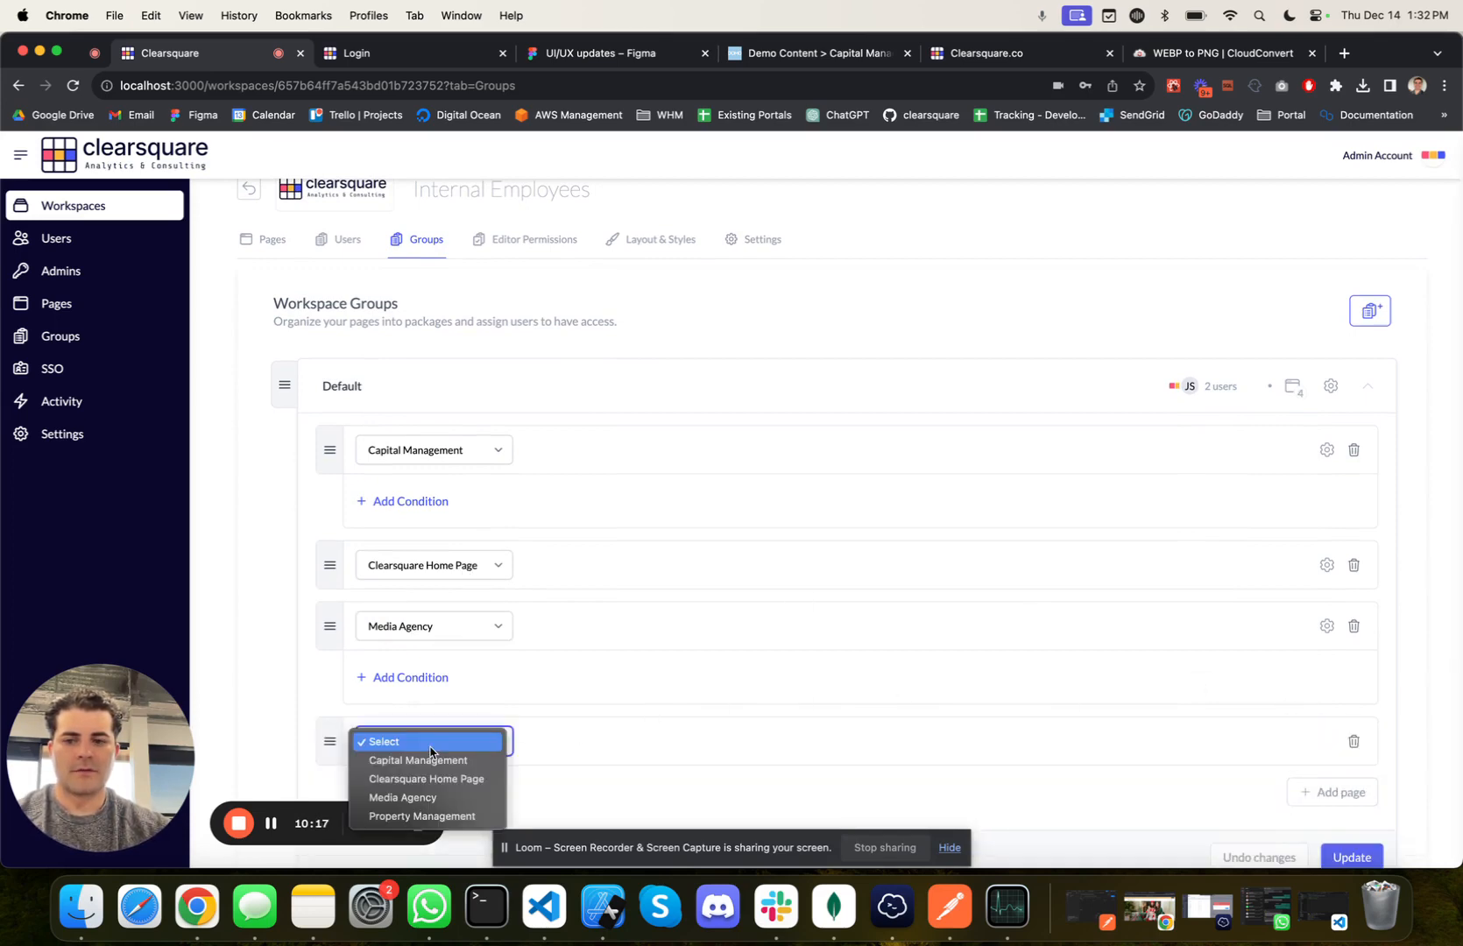
left_click(423, 816)
scroll(712, 751, "down", 3)
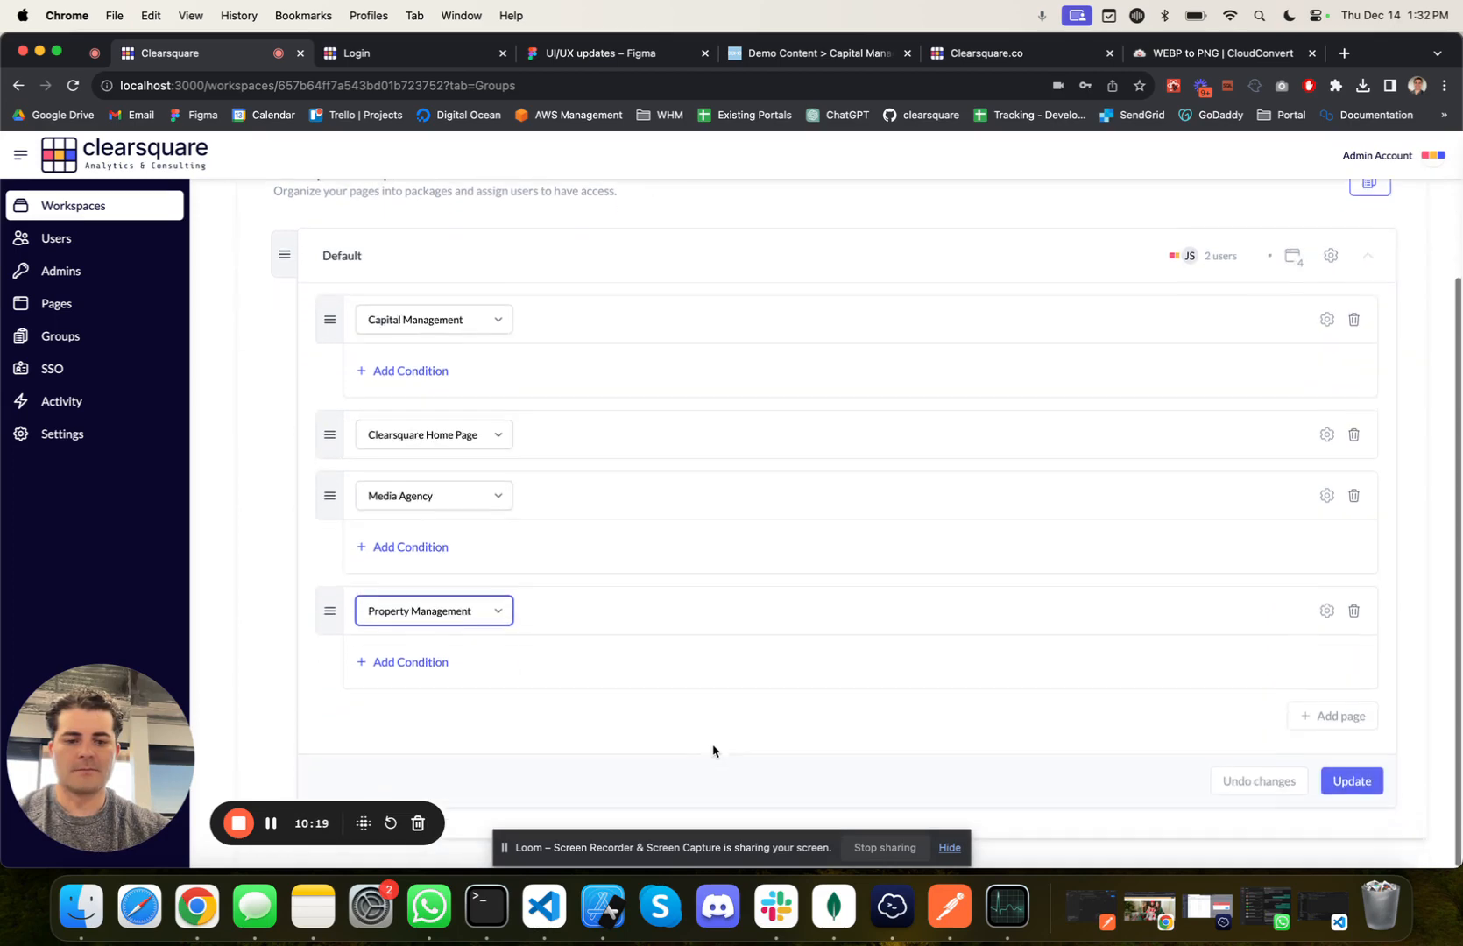
left_click(1369, 782)
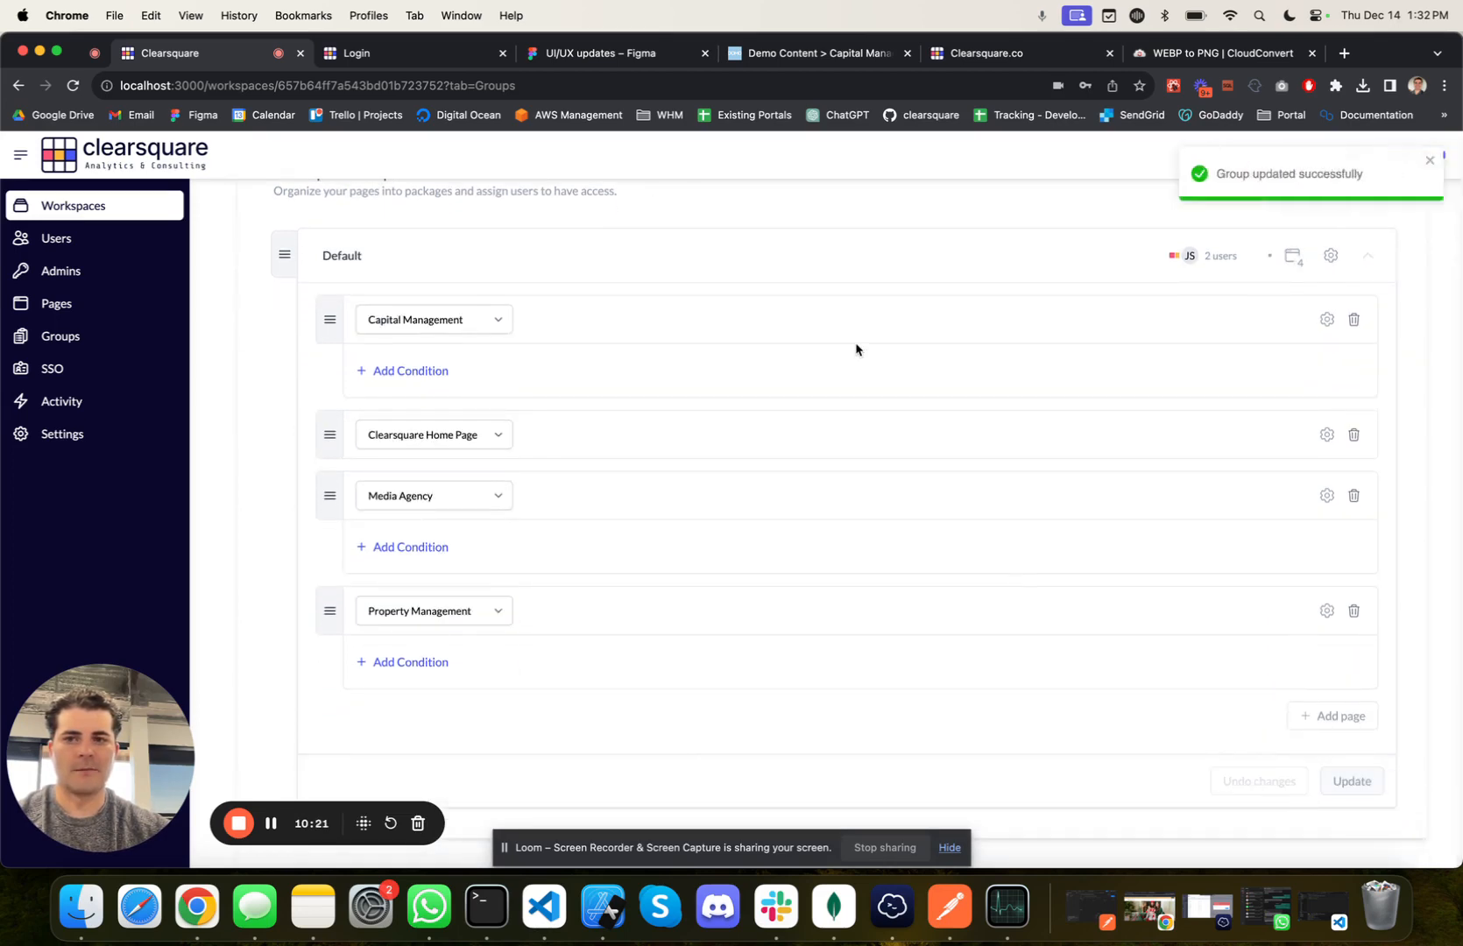
Step: Move Clearsquare Home Page to the end of the Default group's page list, below Property Management
scroll(802, 271, "up", 1)
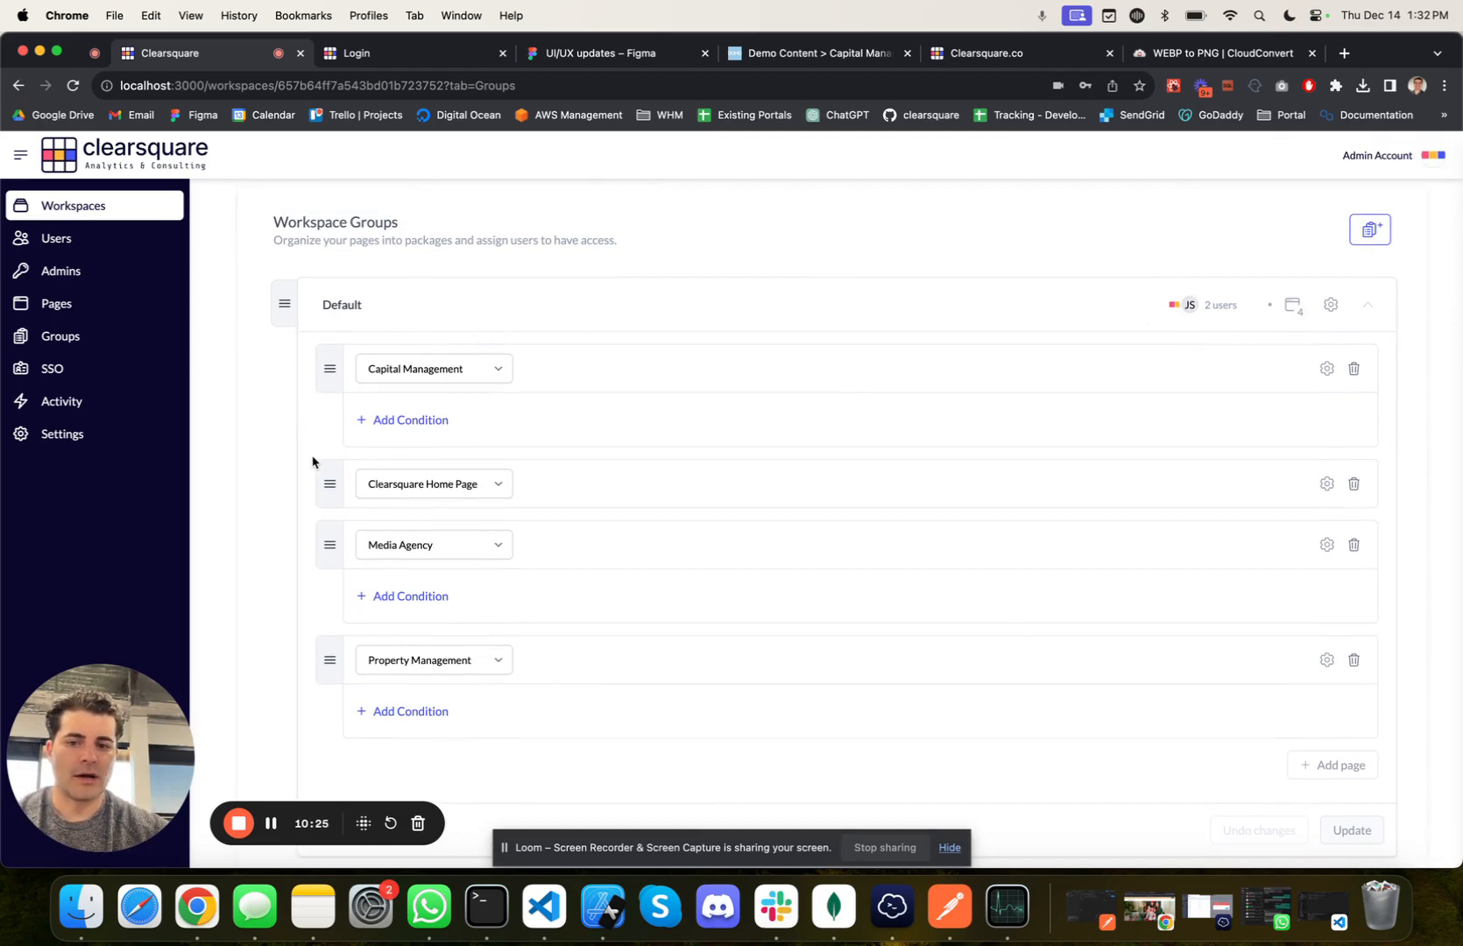
scroll(311, 462, "down", 1)
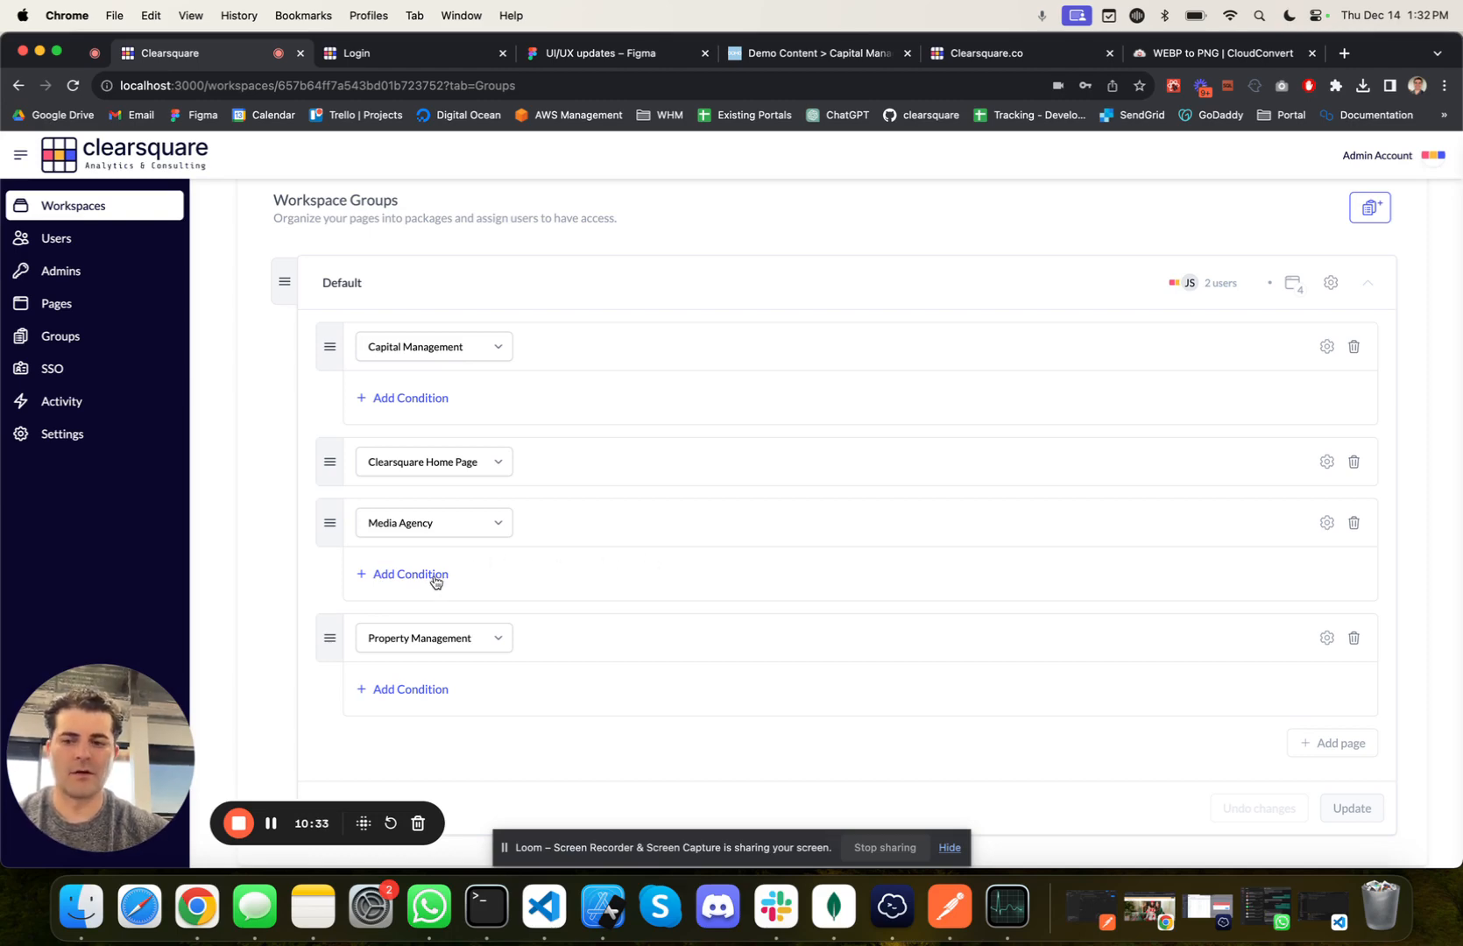
left_click_drag(331, 461, 320, 682)
scroll(320, 681, "down", 1)
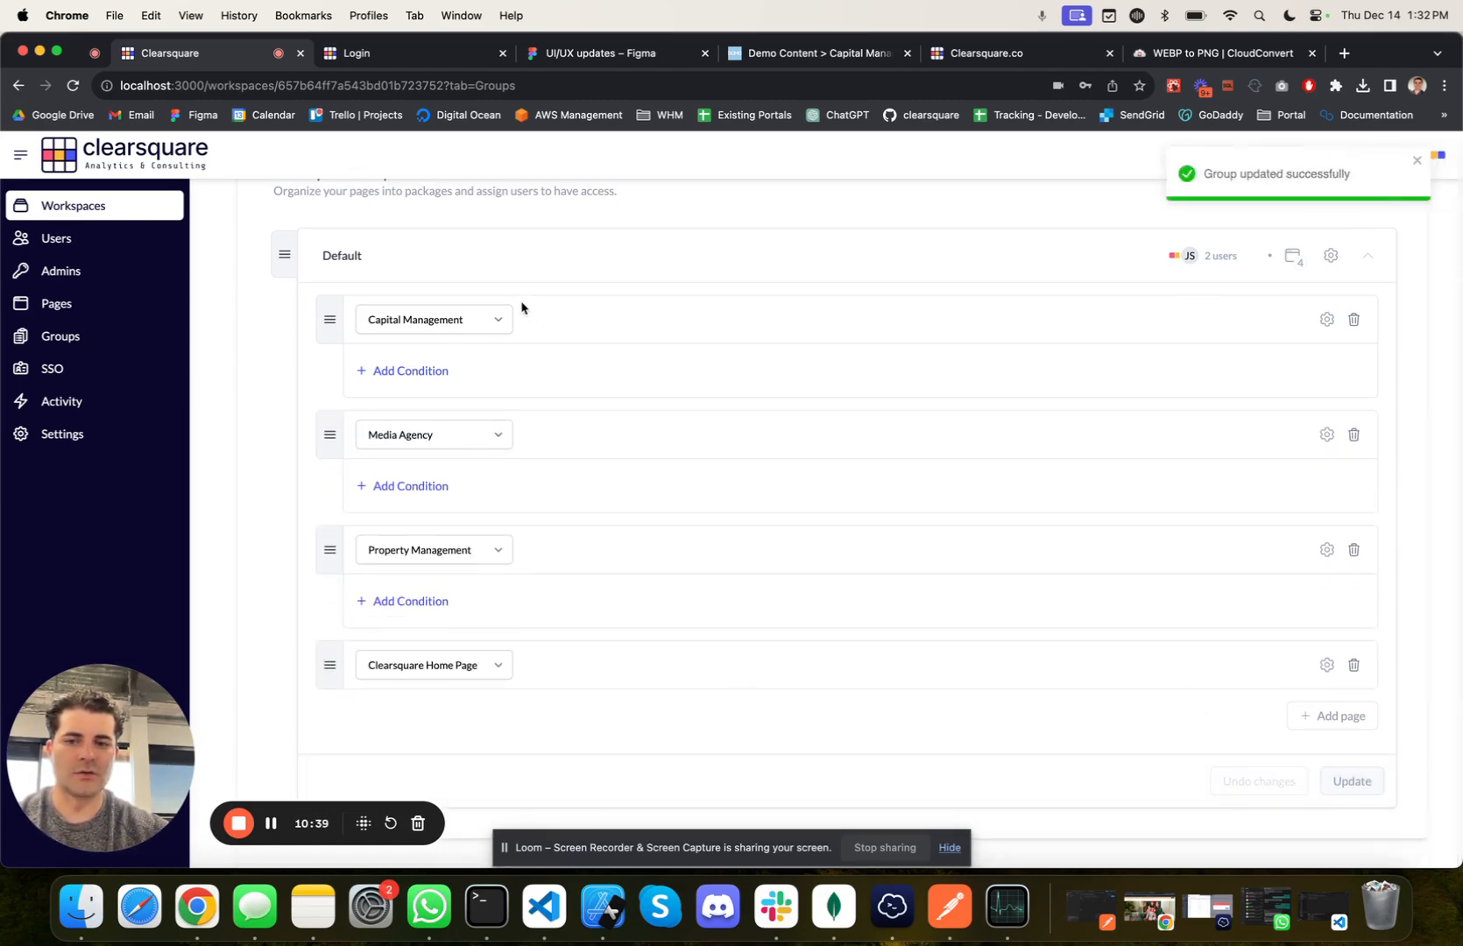
Step: Reload the user portal's login page and log in to the admin account with its password
left_click(430, 51)
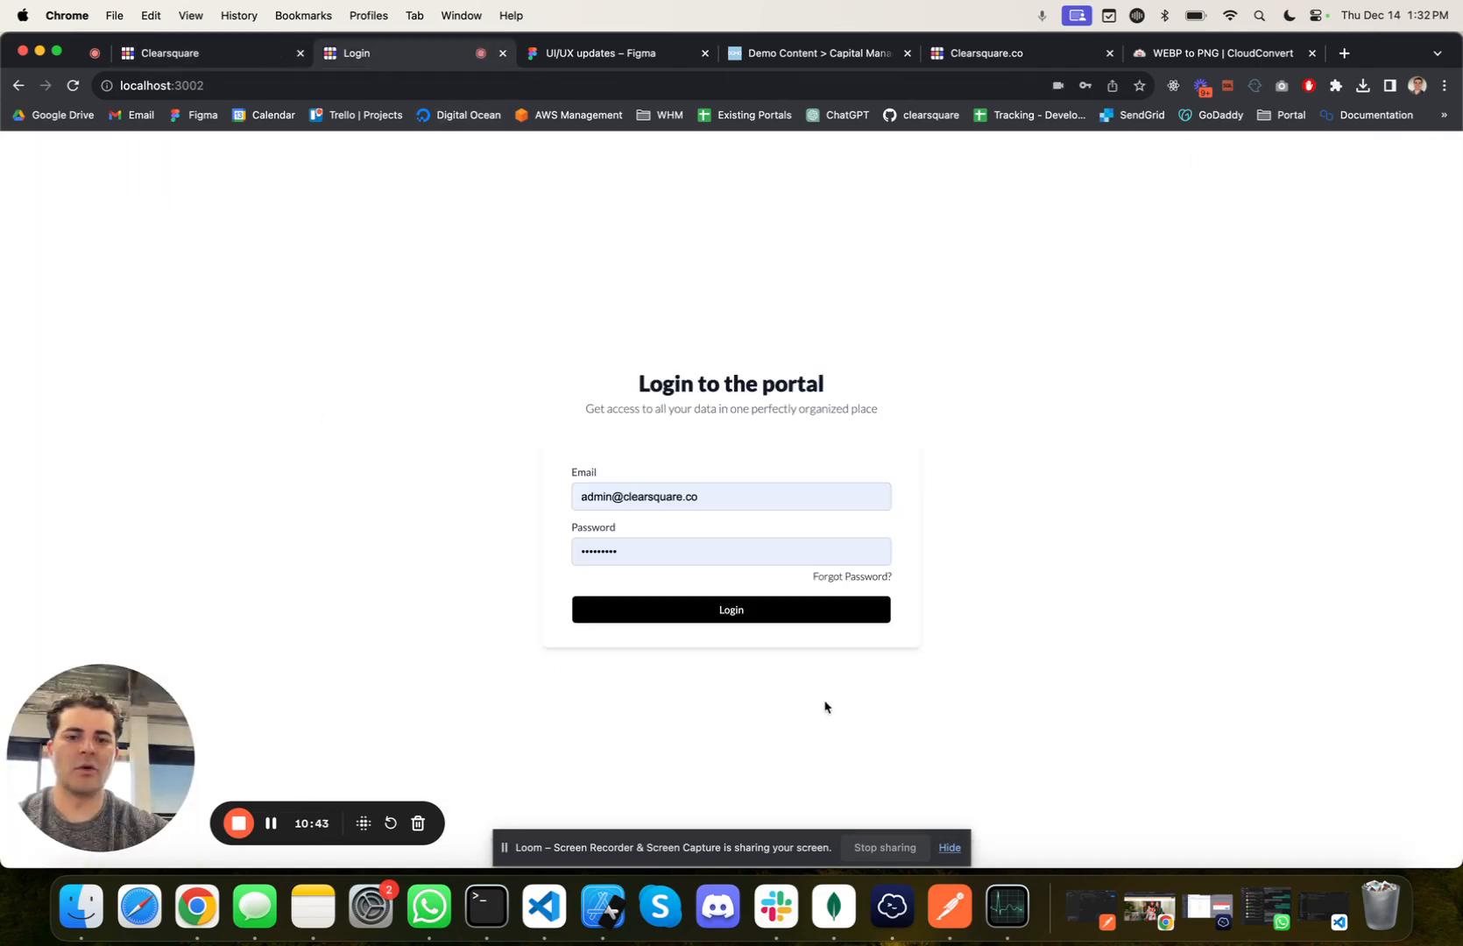
left_click(74, 86)
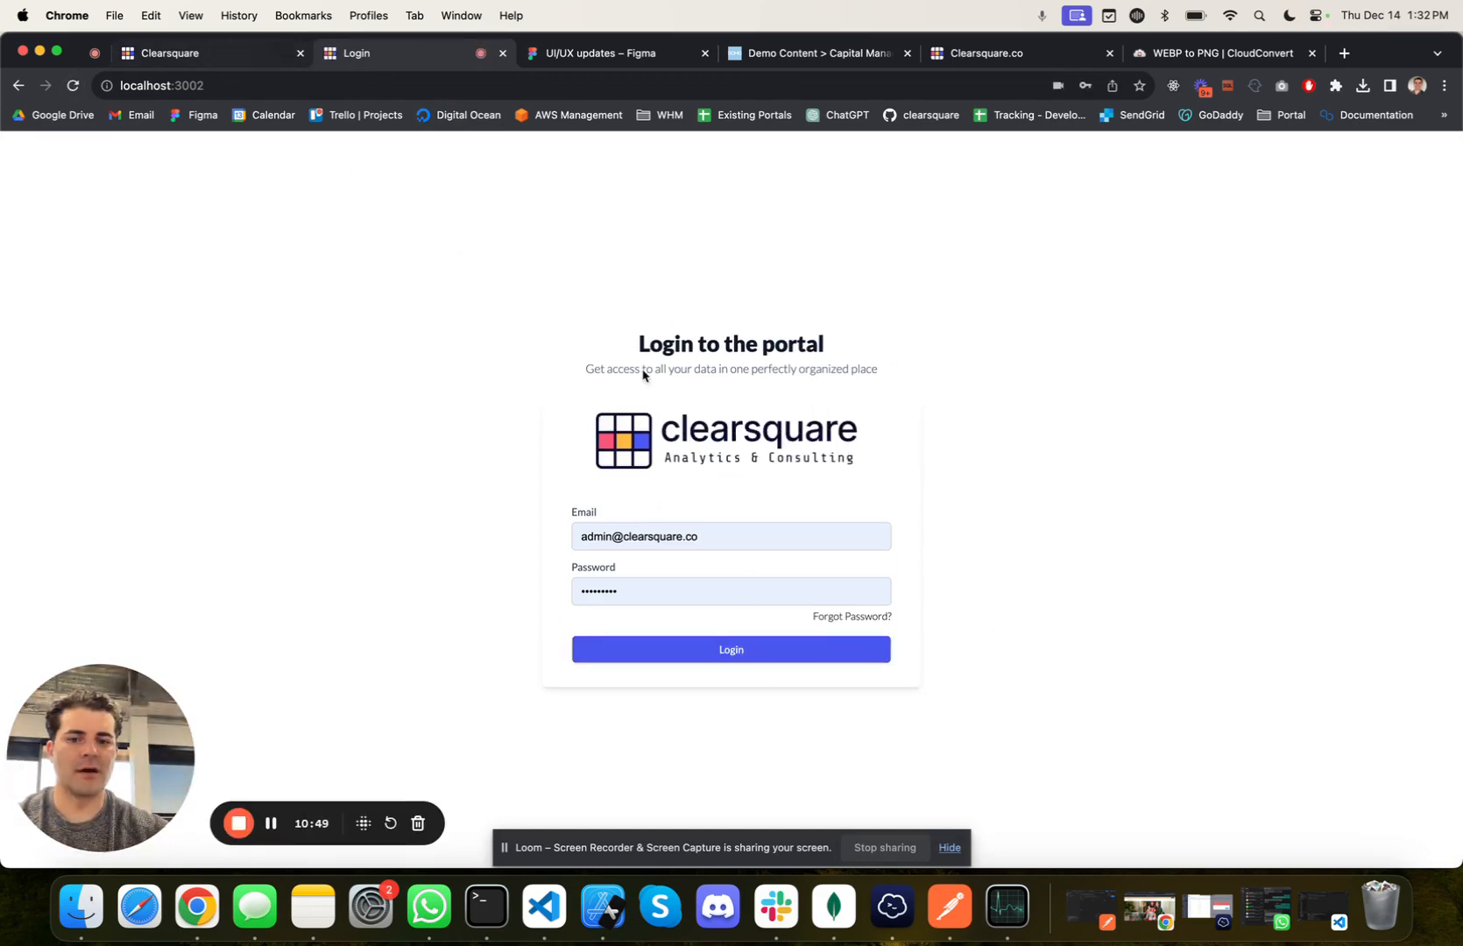
left_click(657, 590)
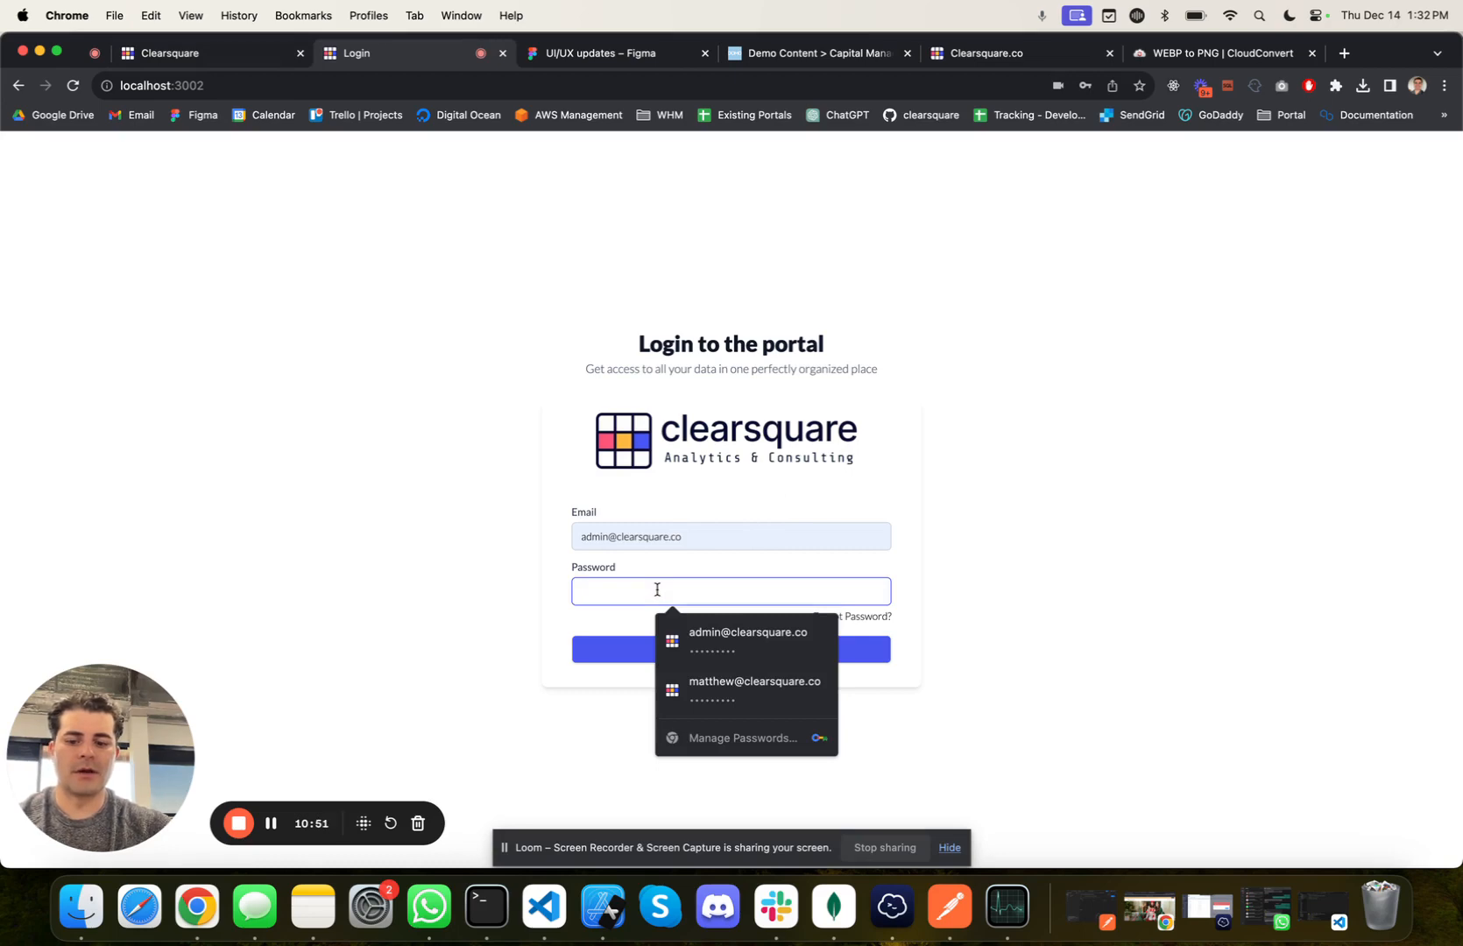
type("•••••••••")
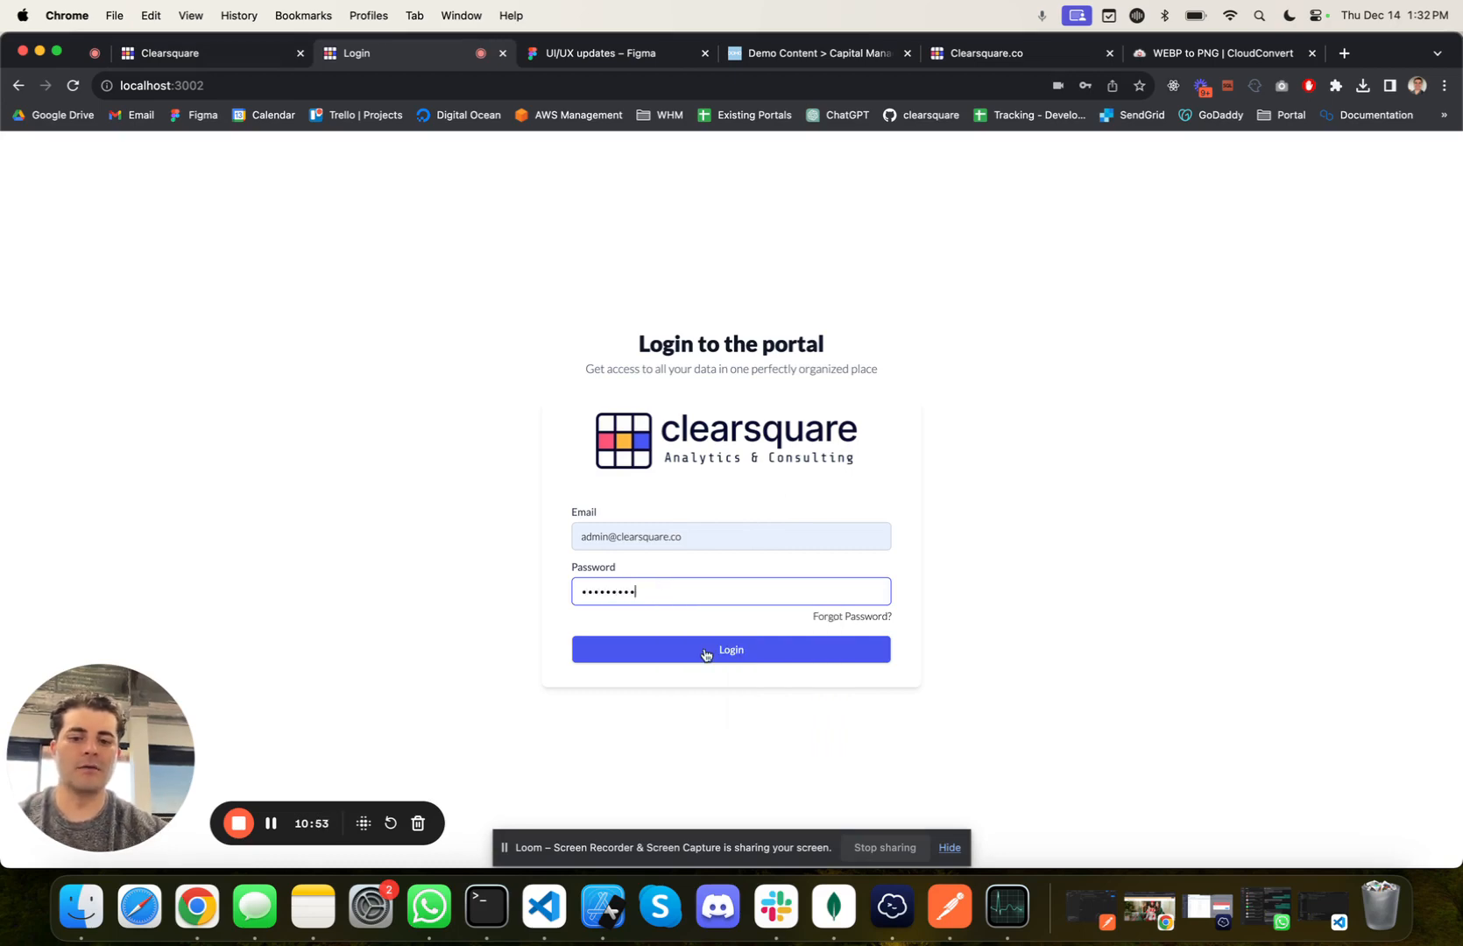
left_click(707, 656)
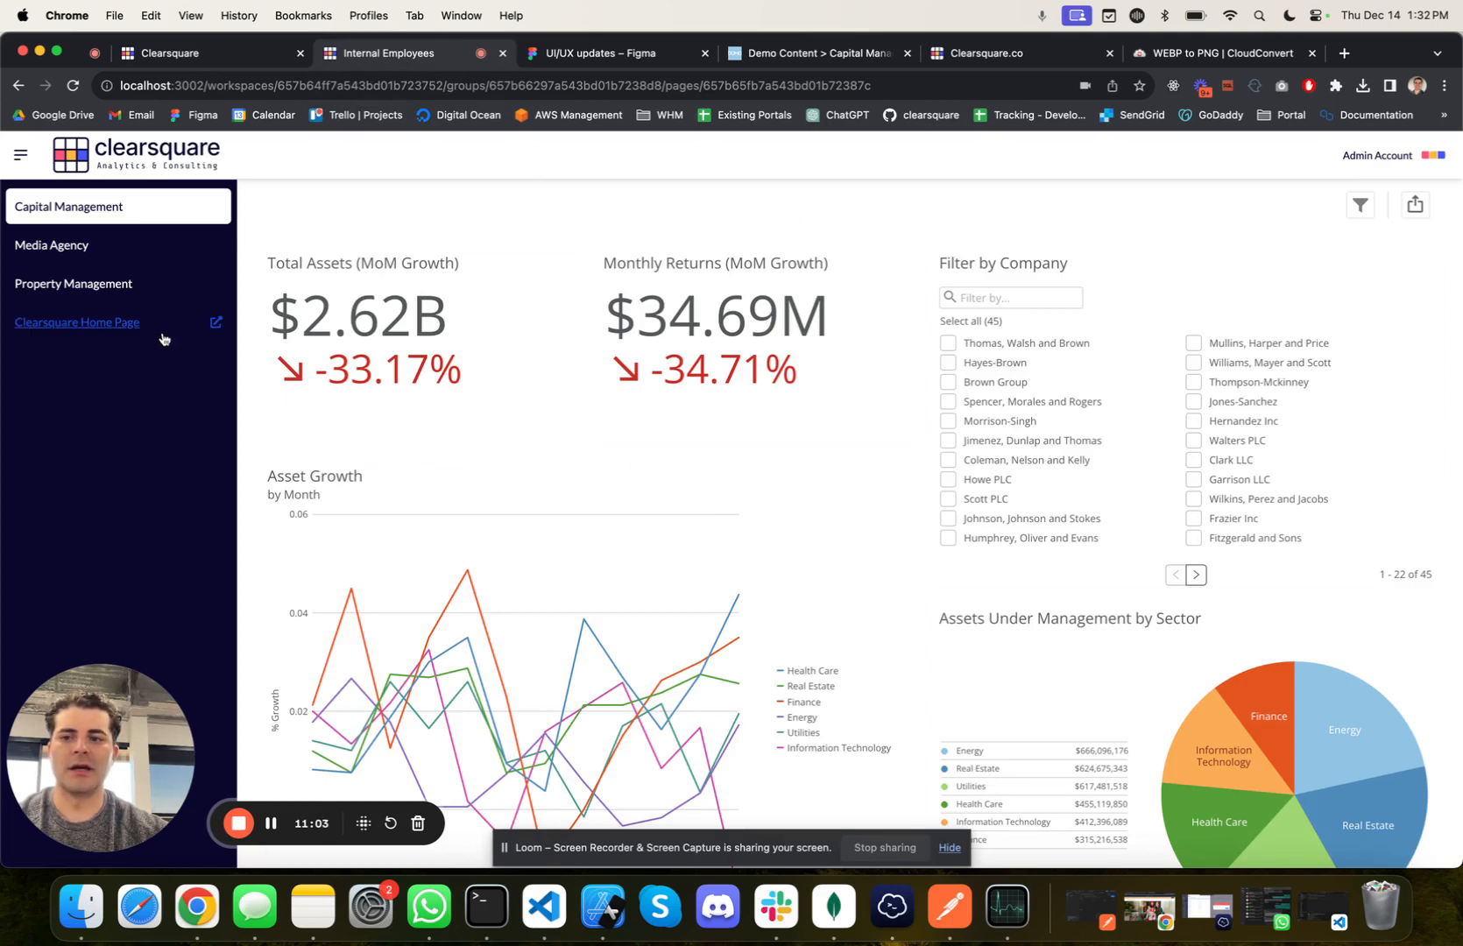
Step: Test the portal's Clearsquare Home Page link, close the opened site, and view the Property Management dashboard
left_click(106, 324)
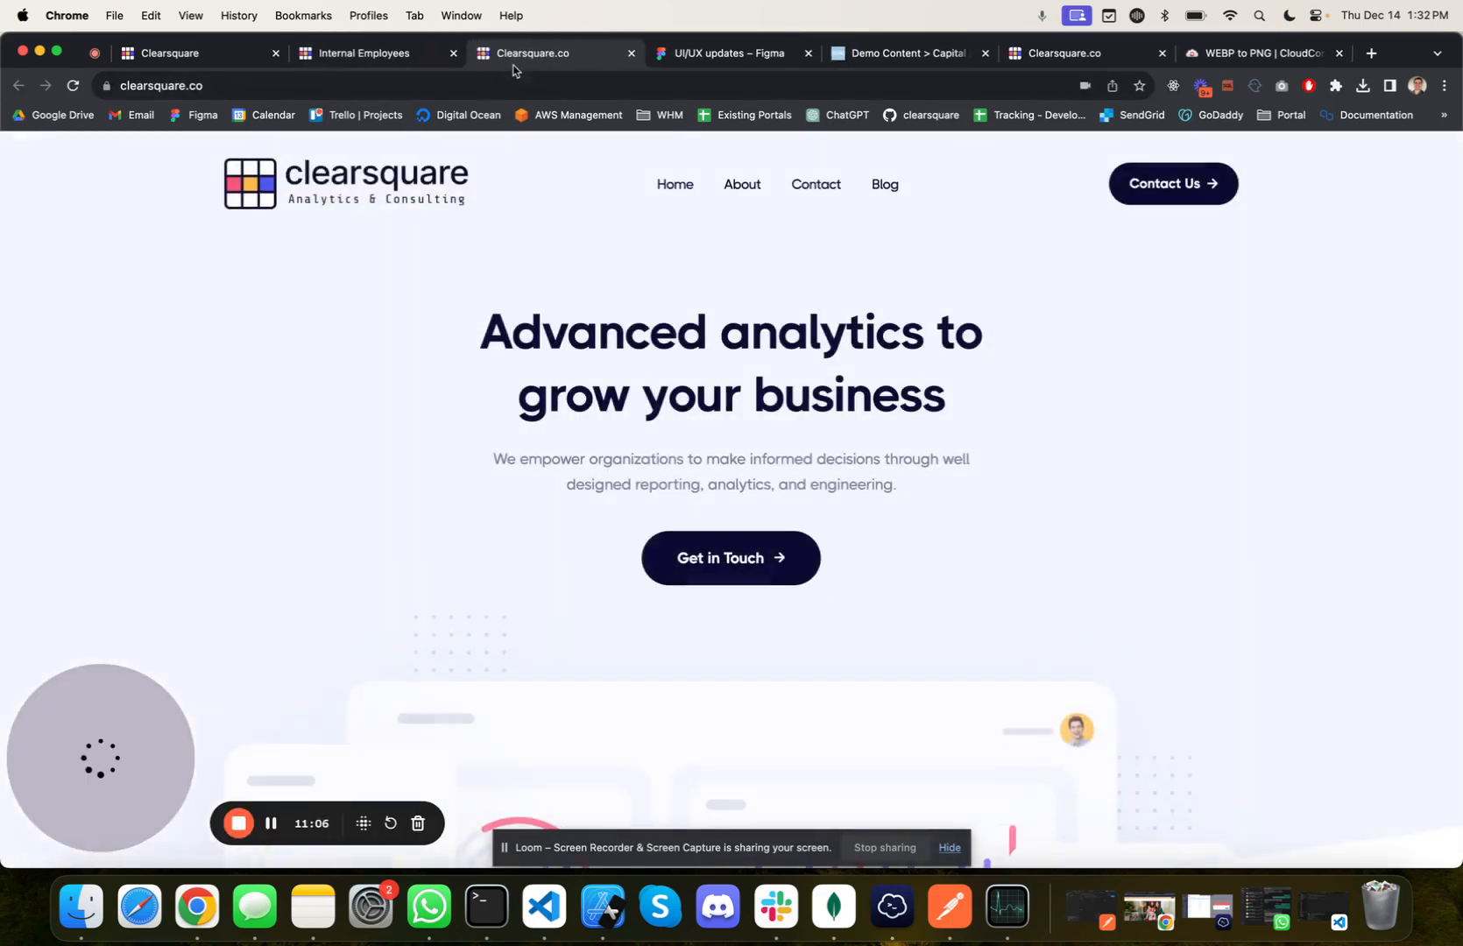
left_click(631, 53)
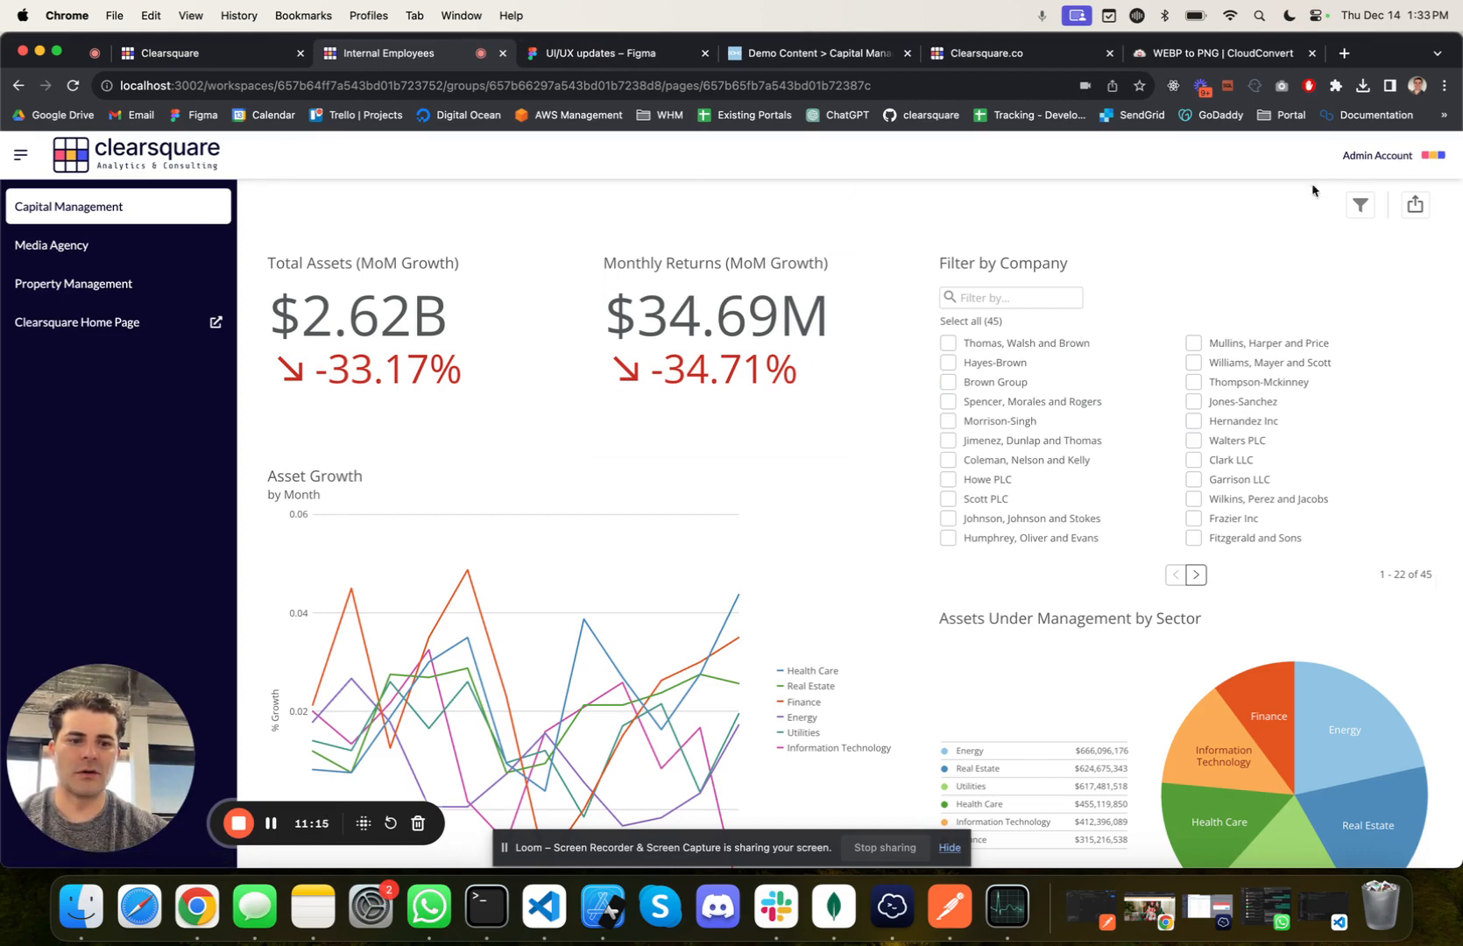
left_click(226, 56)
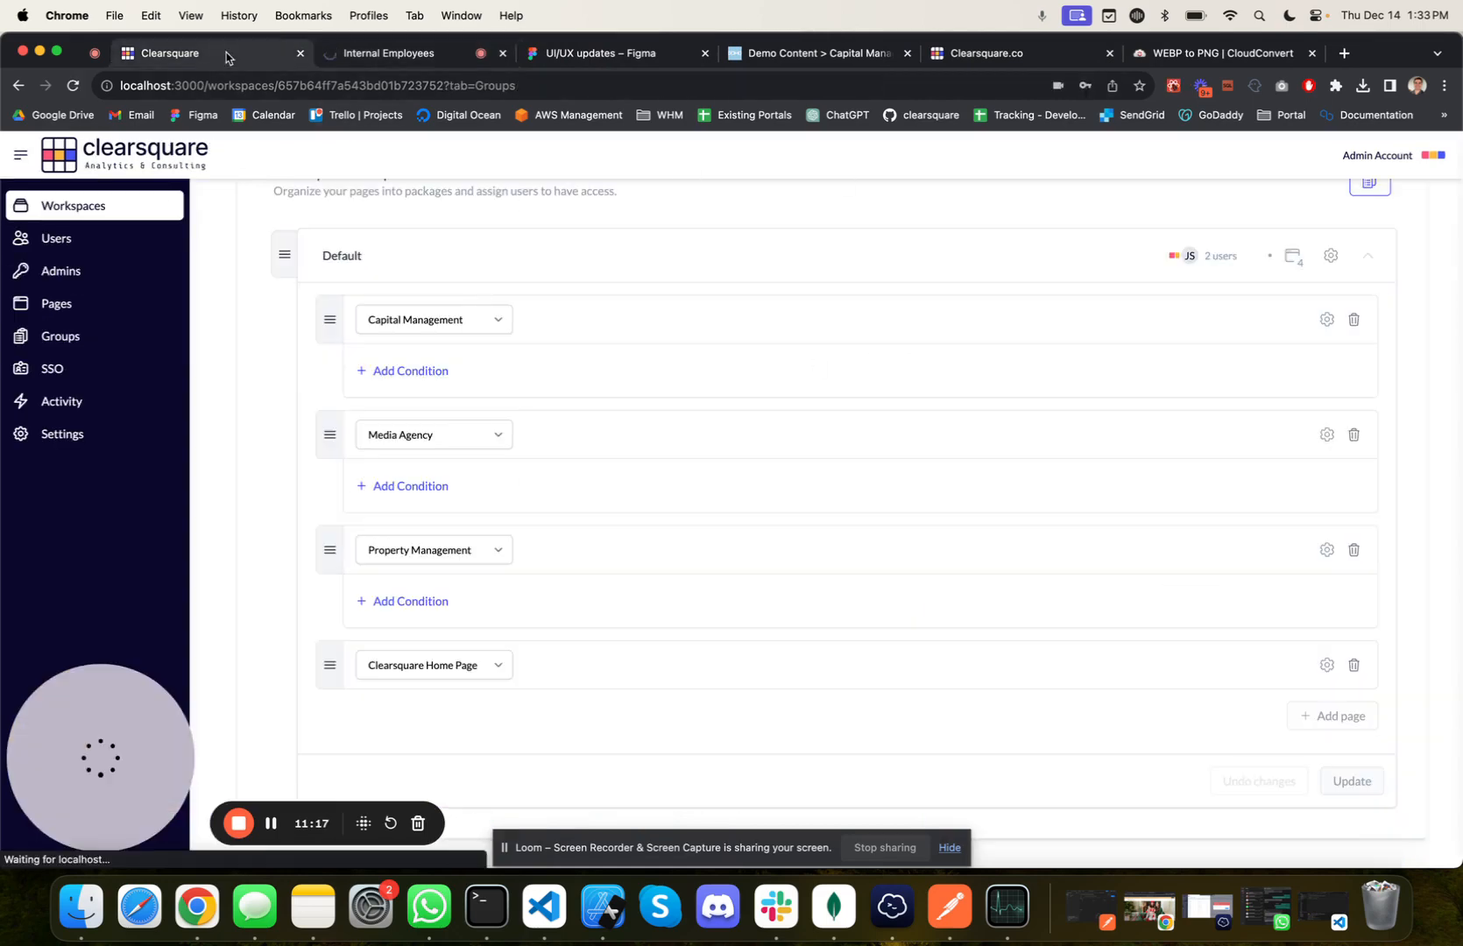
left_click(386, 55)
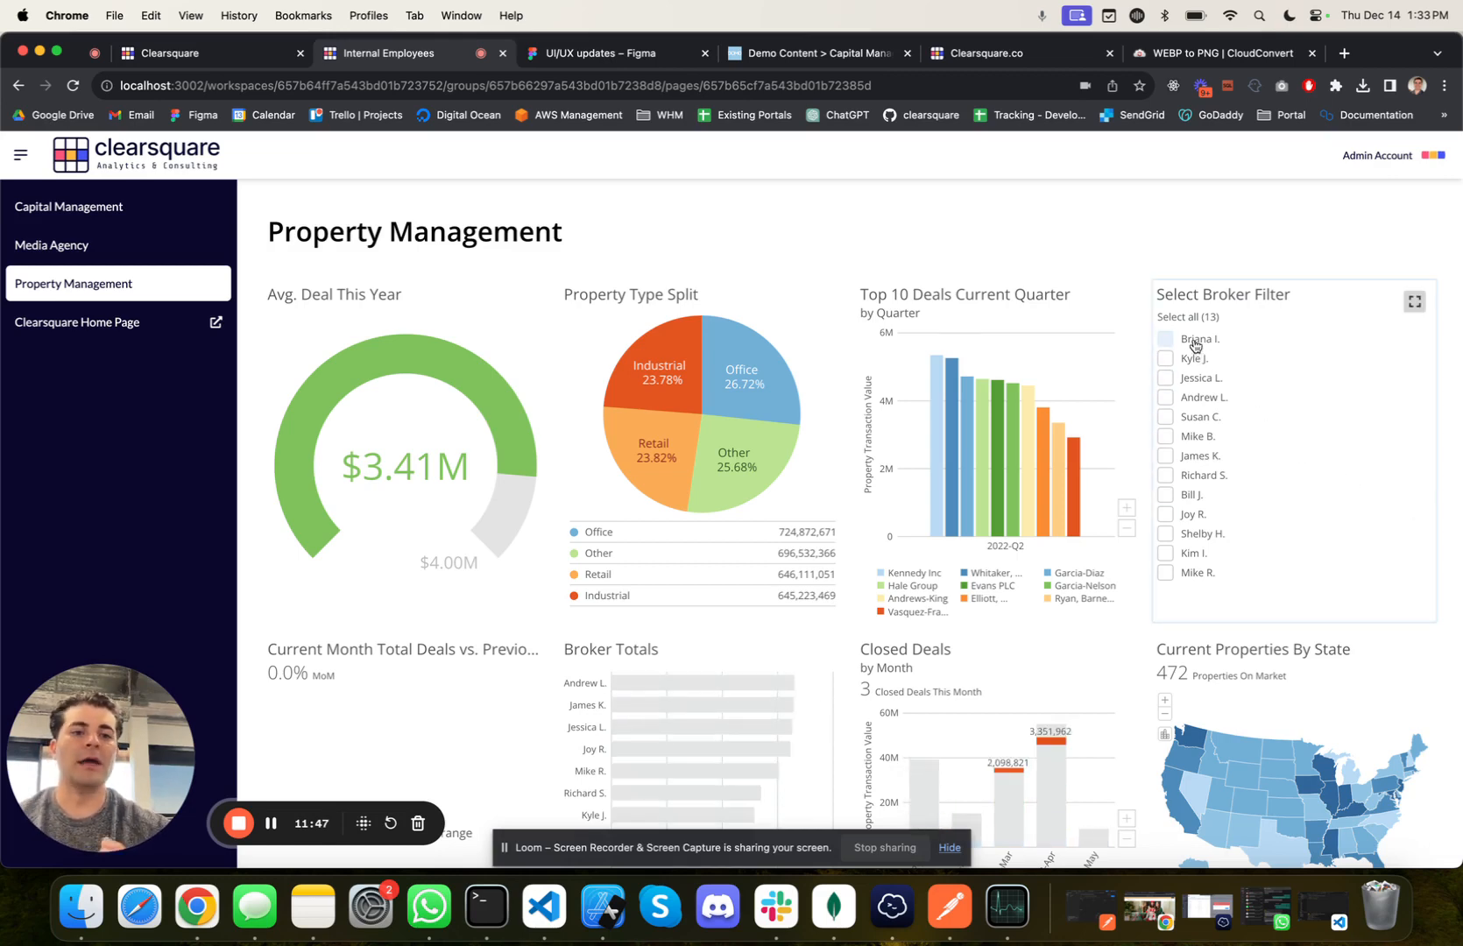
Step: In the admin portal, give the Default group's Property Management page a condition where Broker EQUALS the suggested broker's name, and save the update
left_click(265, 61)
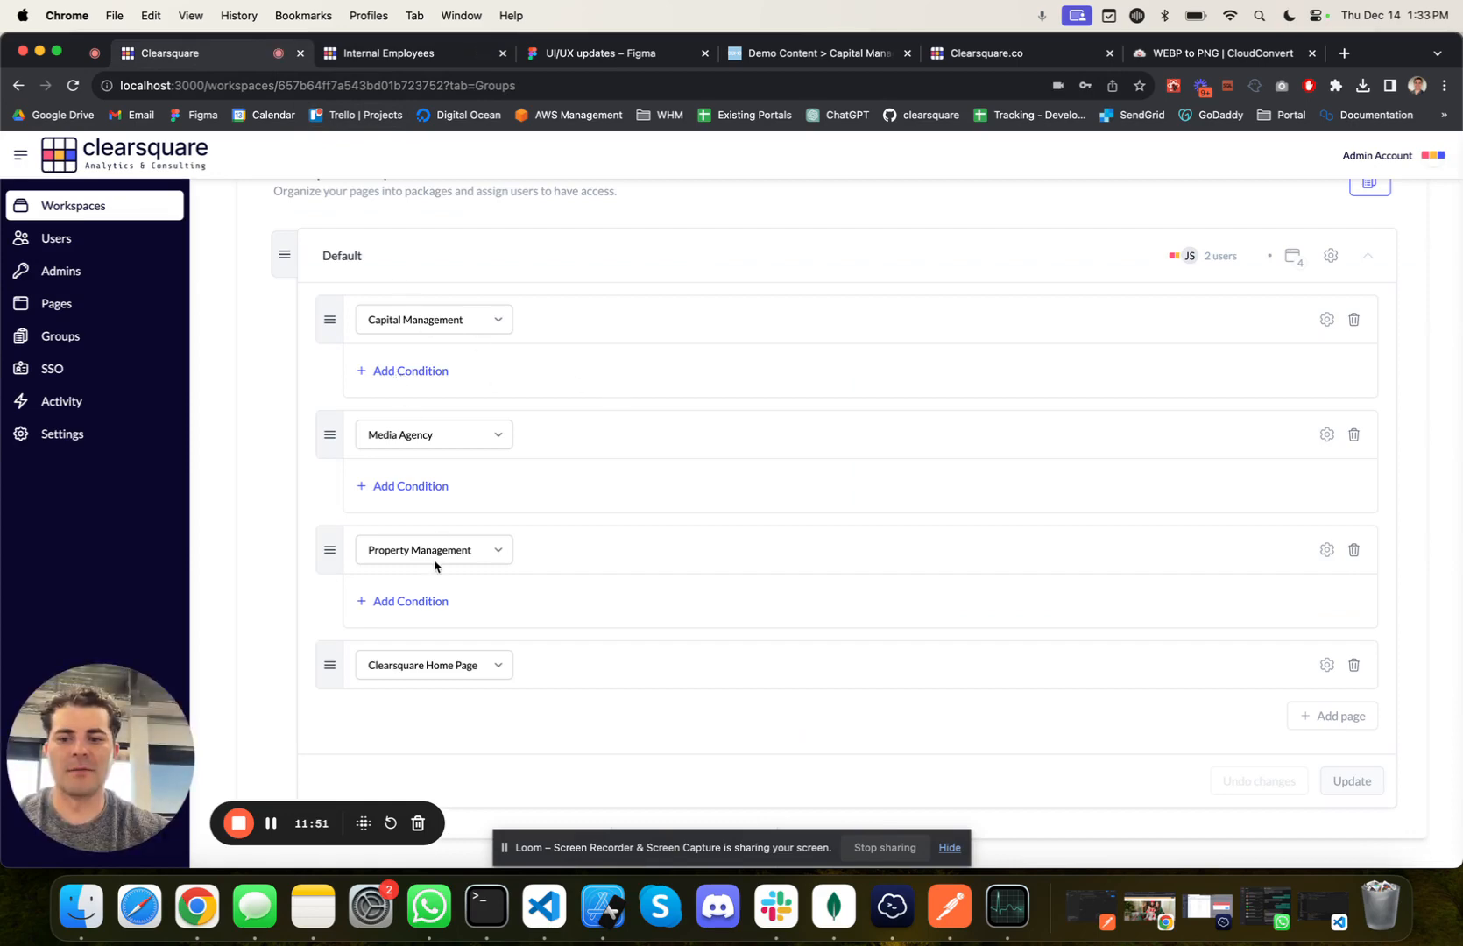
left_click(414, 600)
left_click(408, 621)
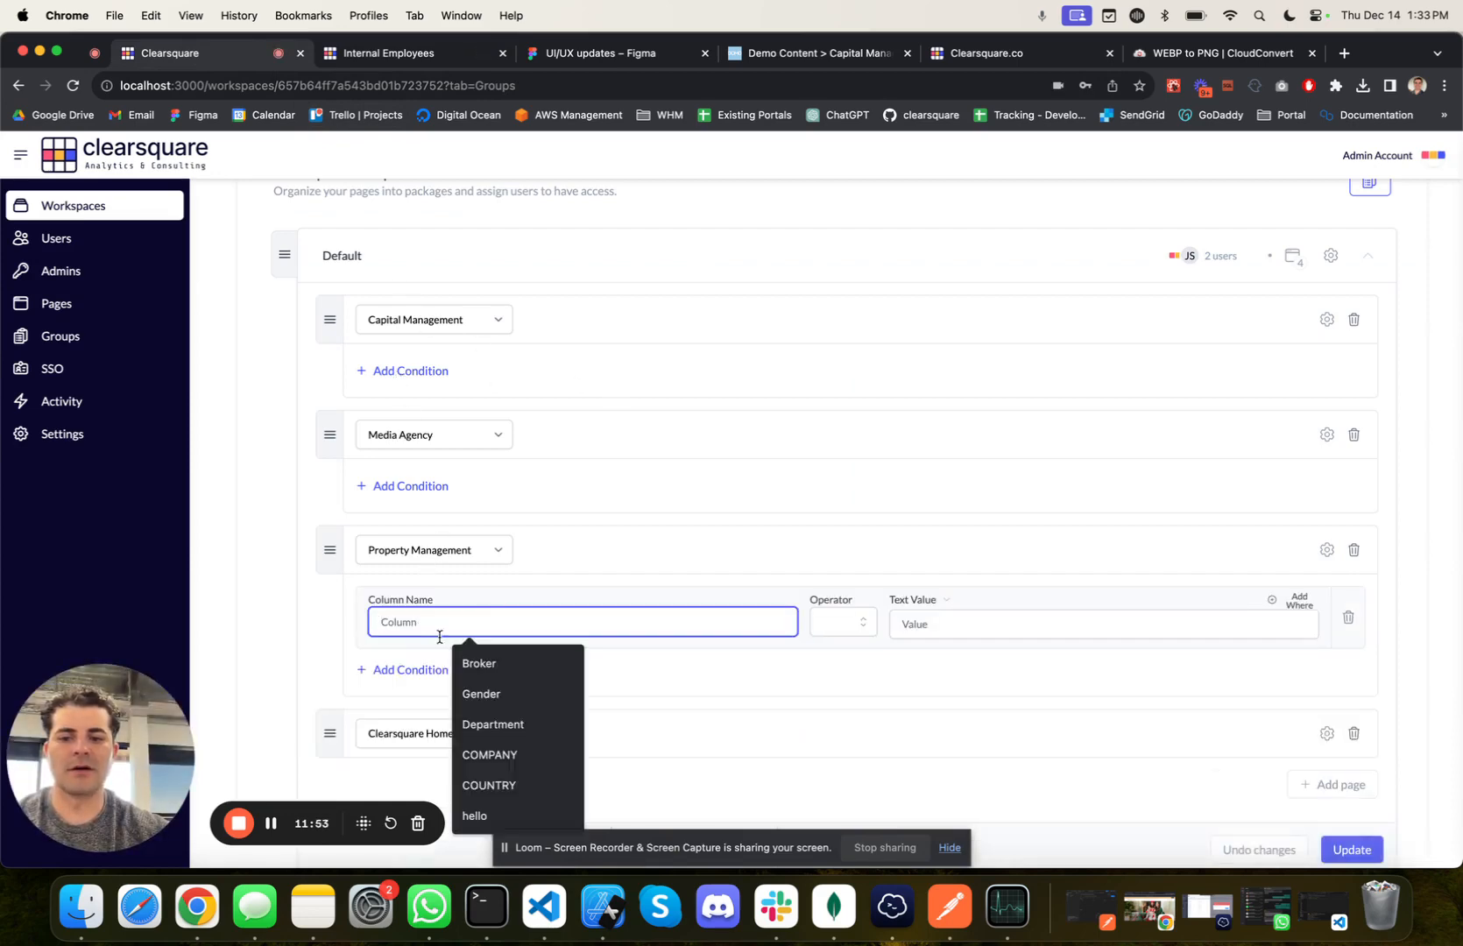
left_click(515, 661)
left_click(825, 630)
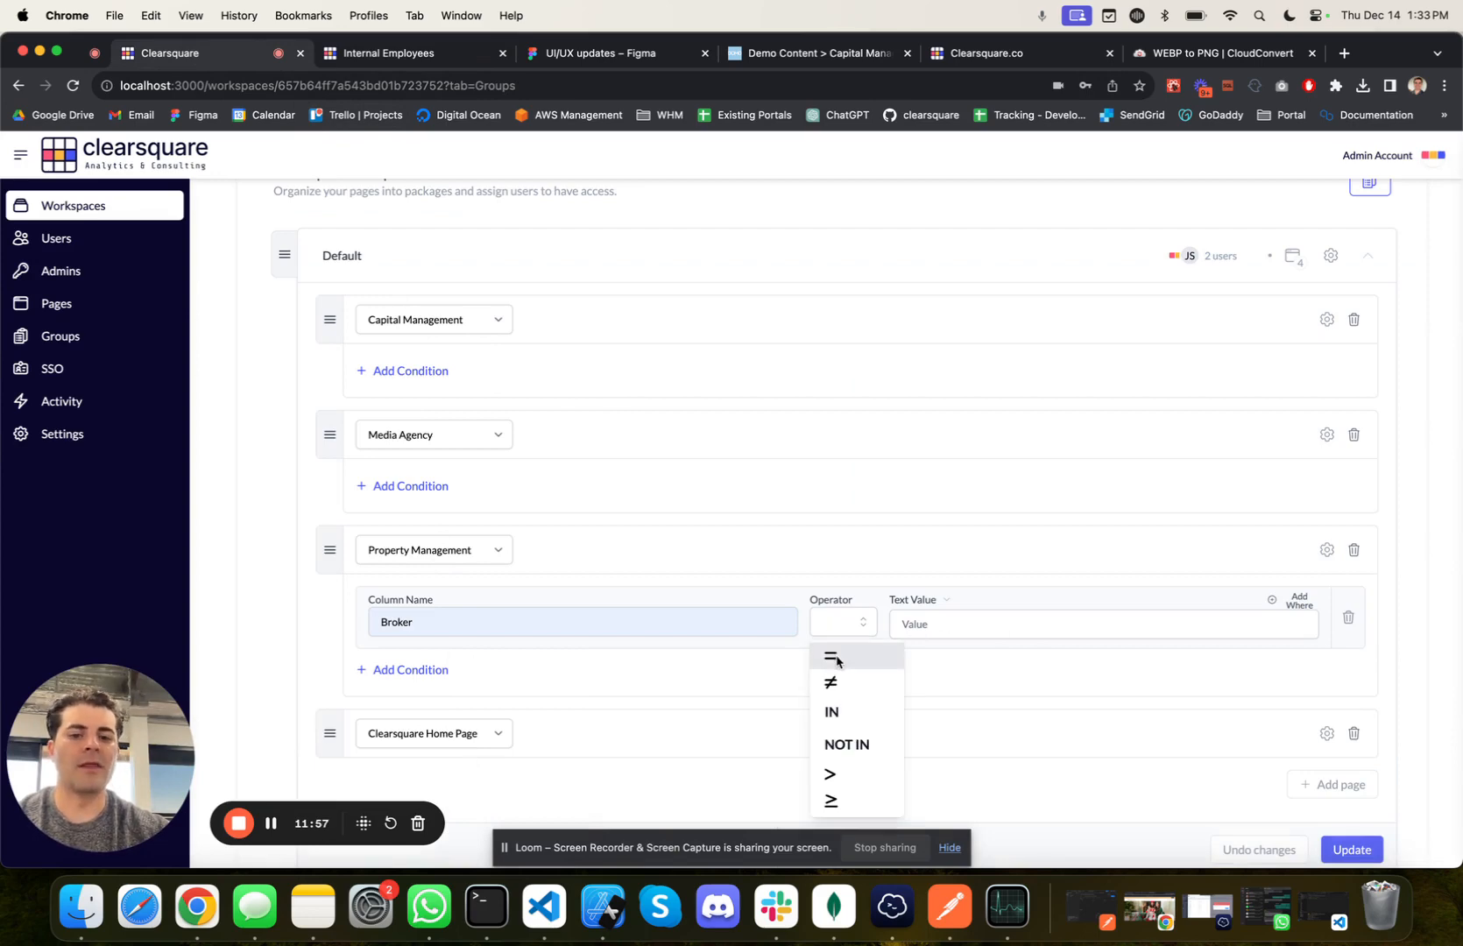
left_click(836, 659)
left_click(920, 623)
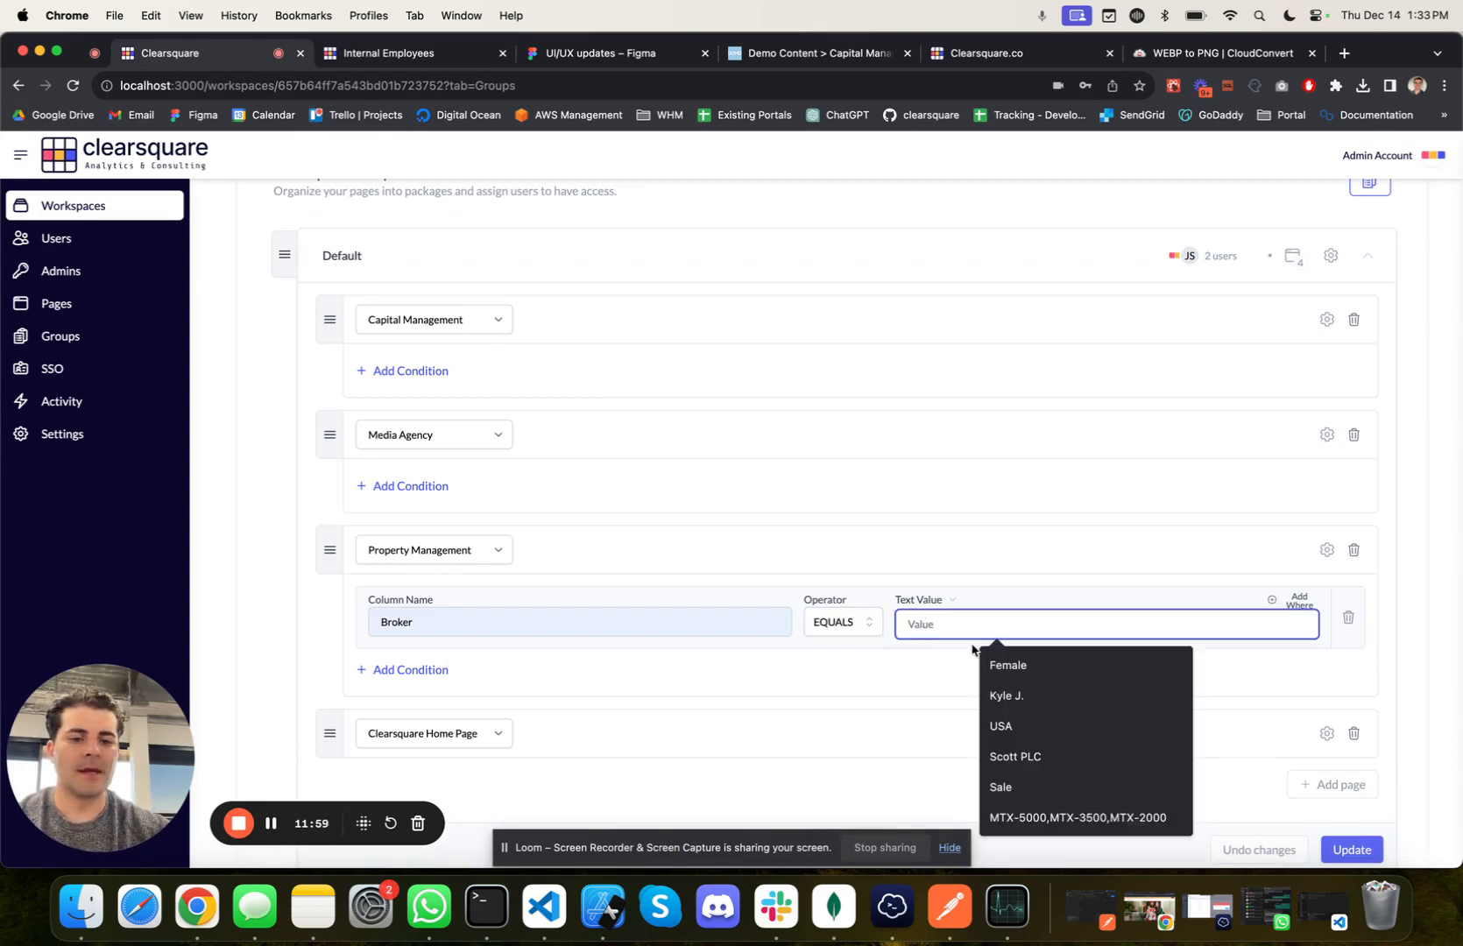
left_click(1009, 695)
scroll(983, 695, "down", 1)
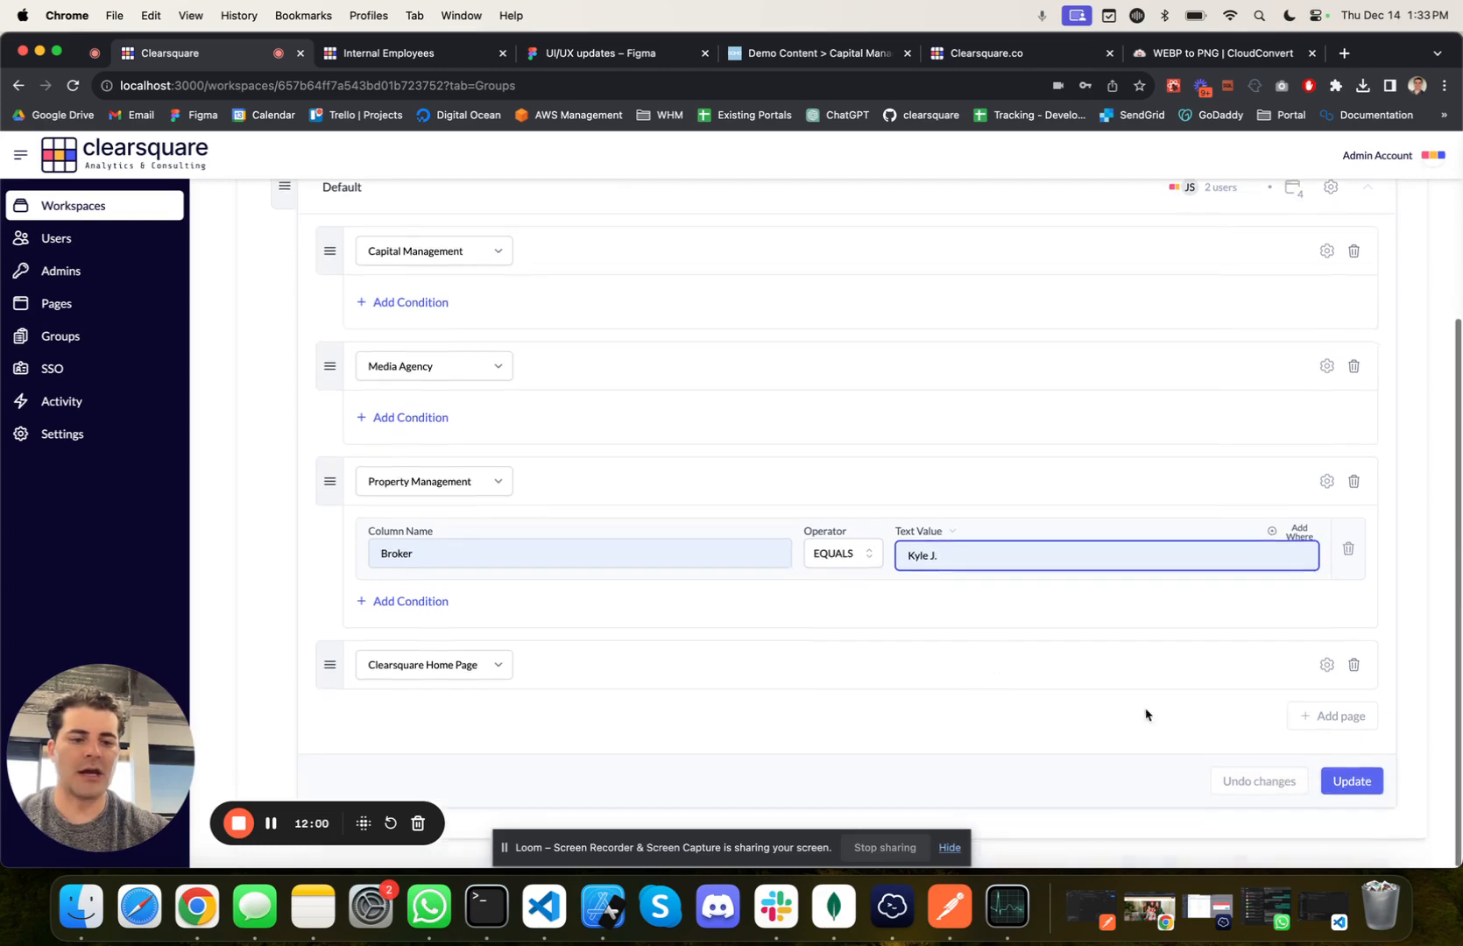
left_click(1351, 782)
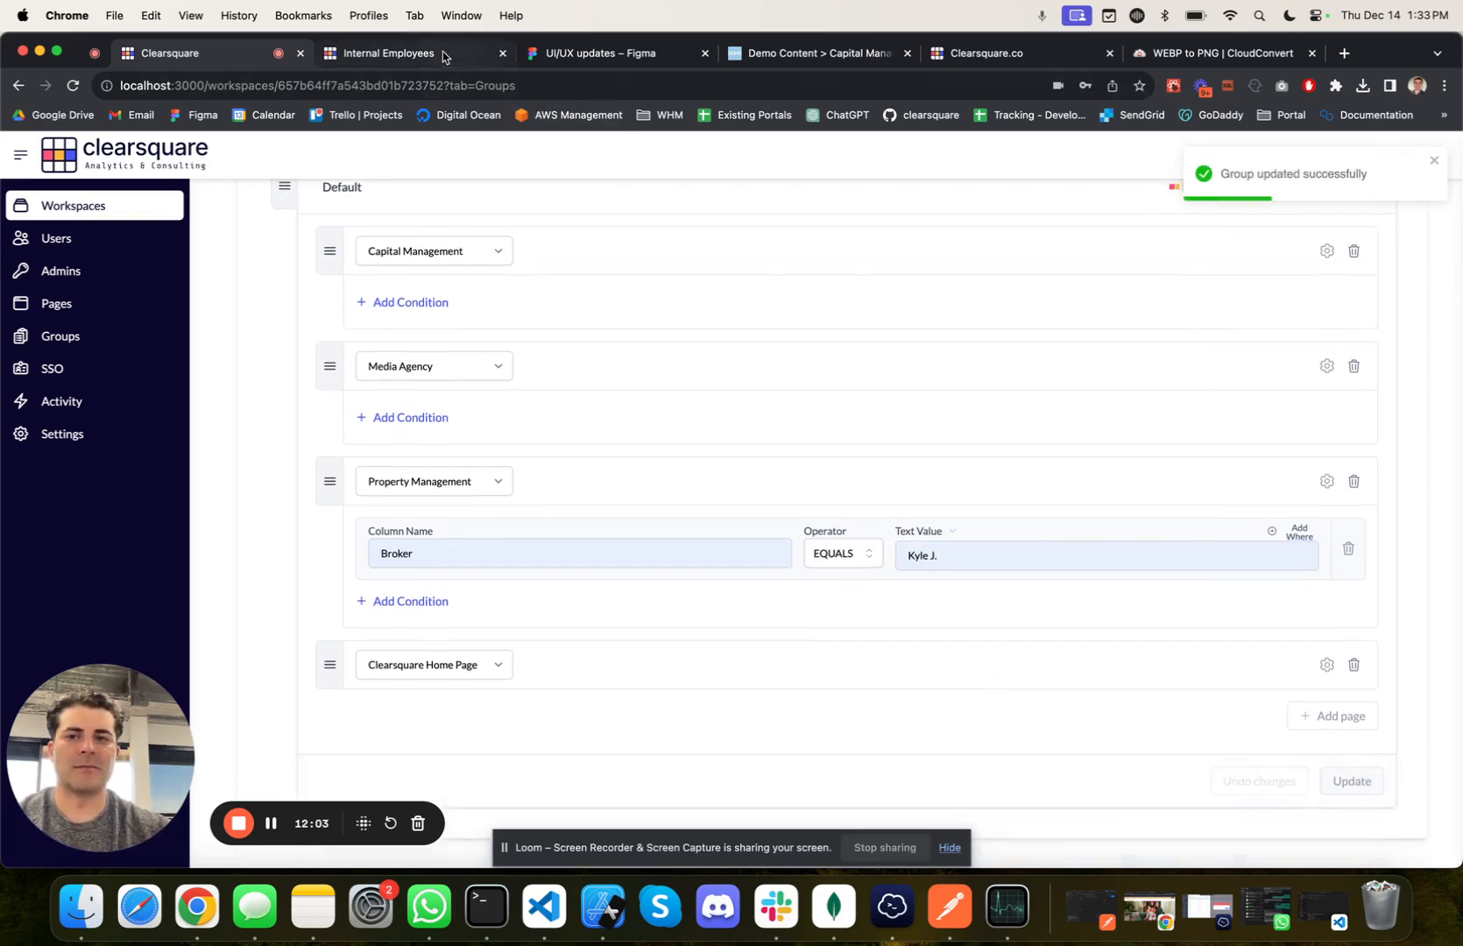
Step: Reload the Property Management dashboard in the user portal and examine how the Broker condition filters its charts and broker list
left_click(442, 56)
key("super+r")
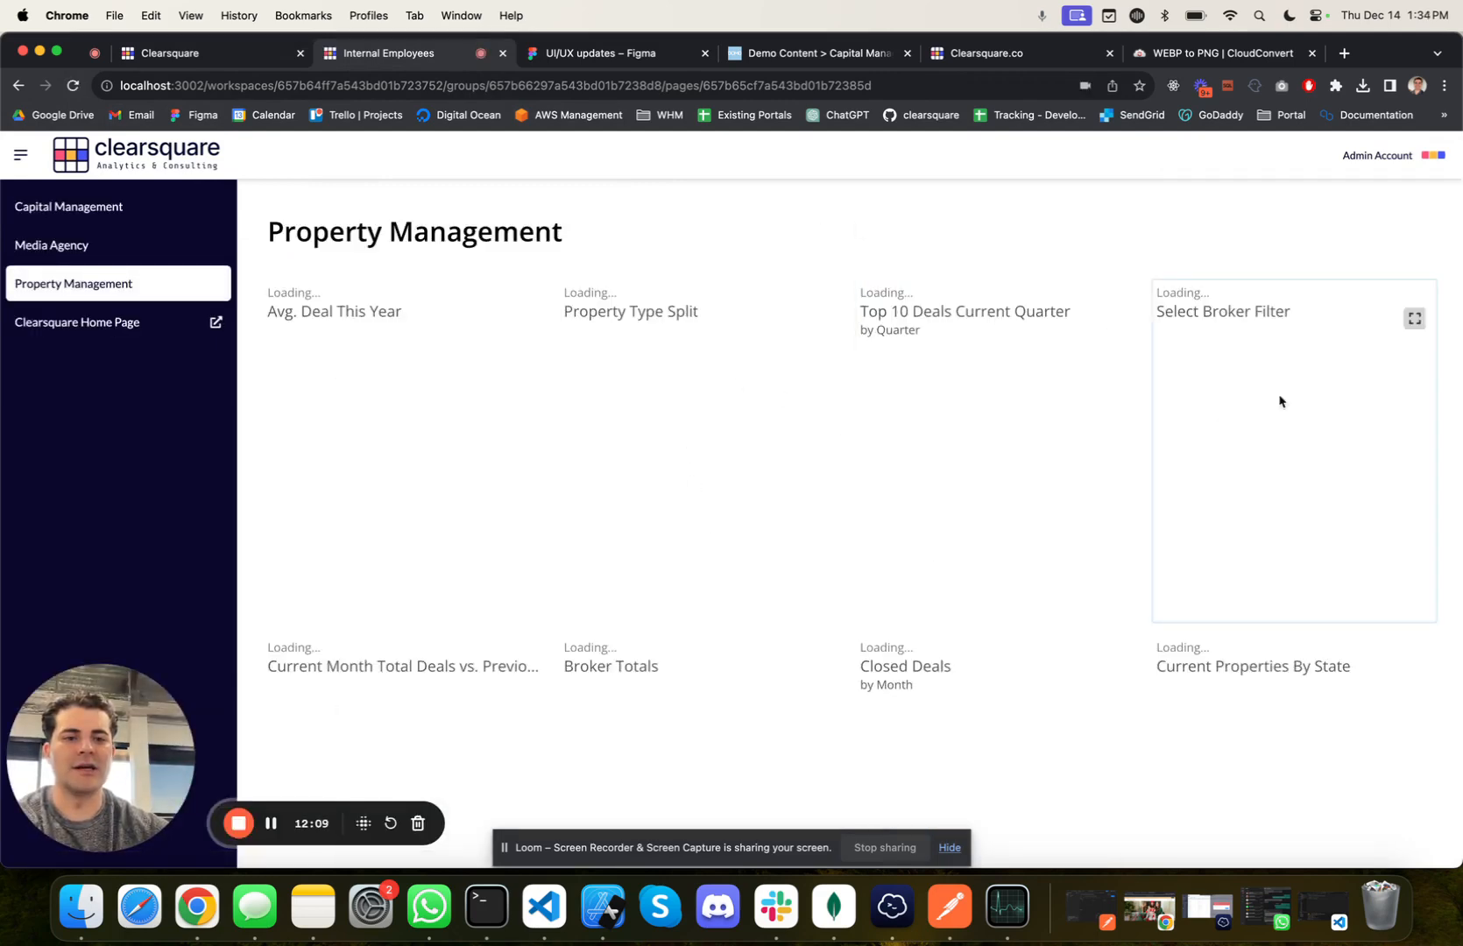
scroll(1196, 402, "down", 2)
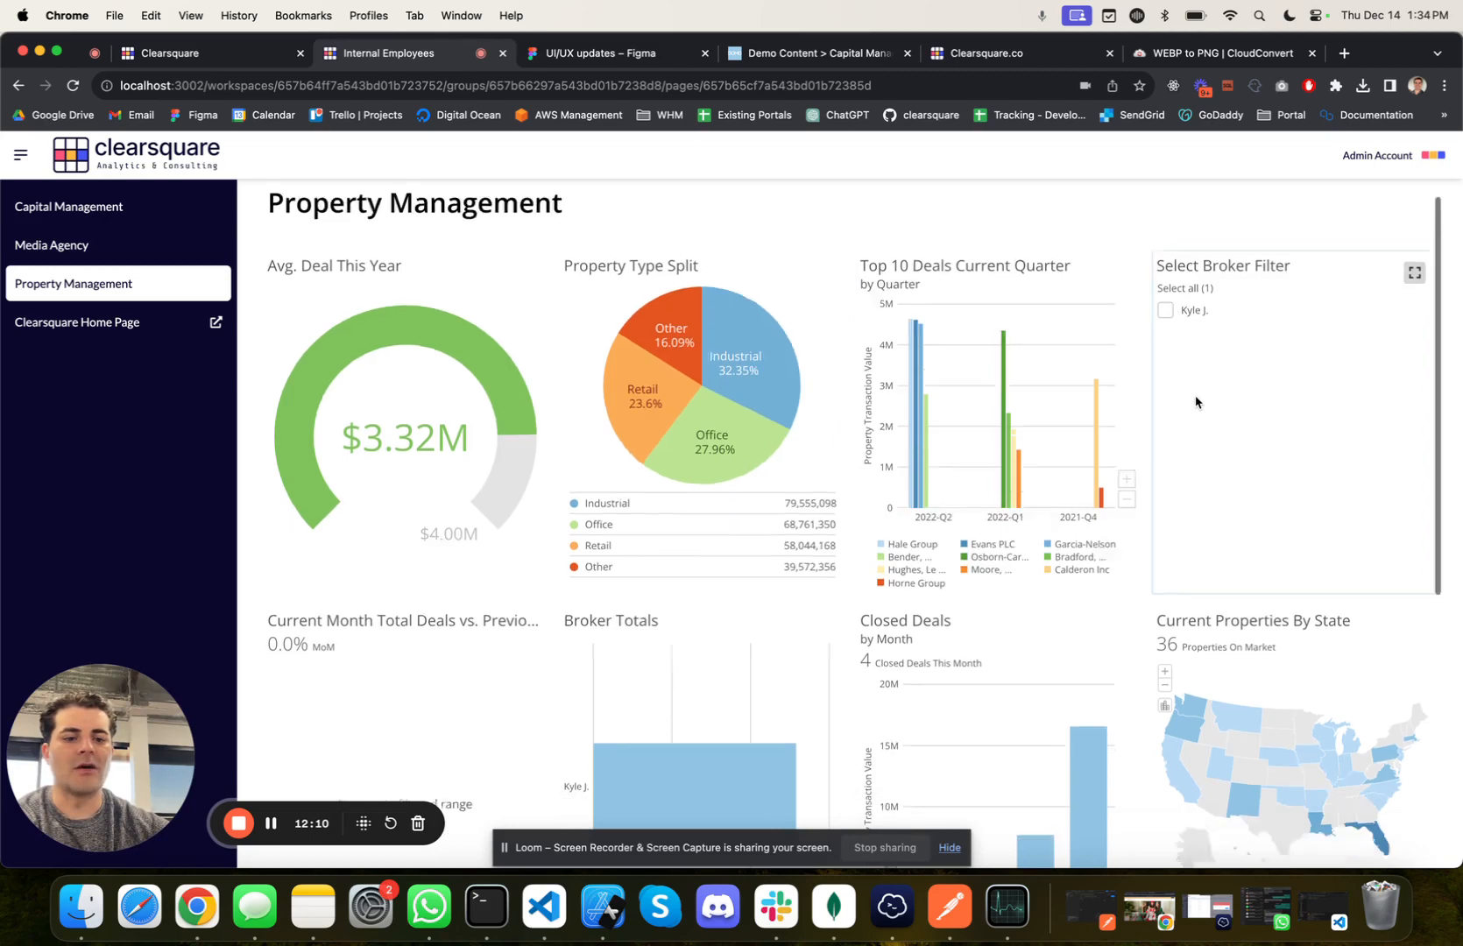
scroll(1196, 401, "down", 5)
scroll(1196, 398, "up", 6)
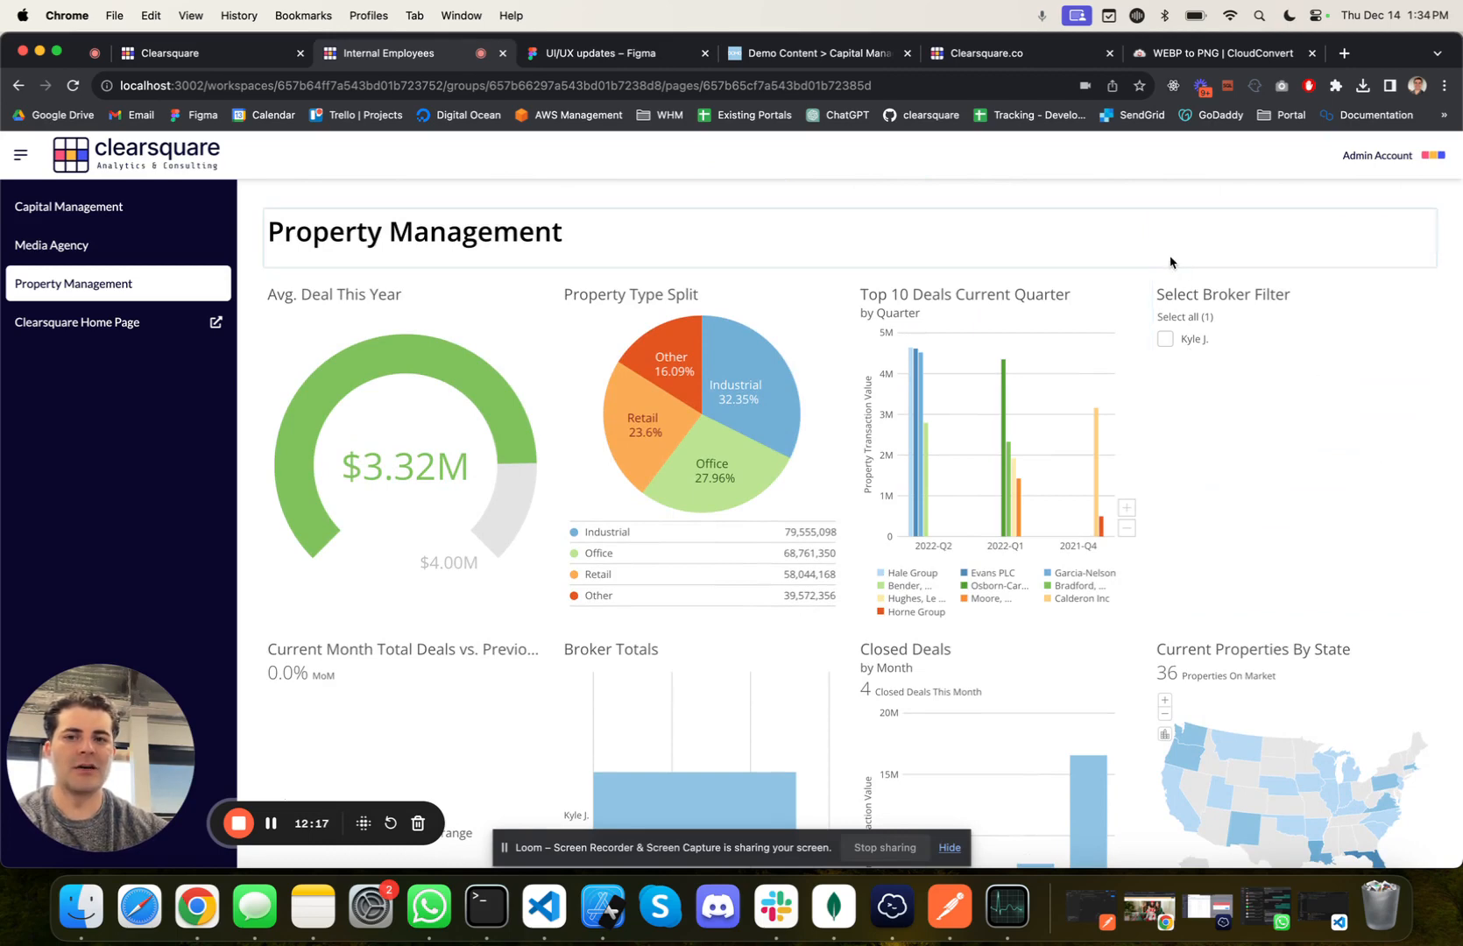
Step: In the admin portal, change the Property Management page's Broker condition to operator IN with the suggested pair of broker names, and save the update
left_click(252, 54)
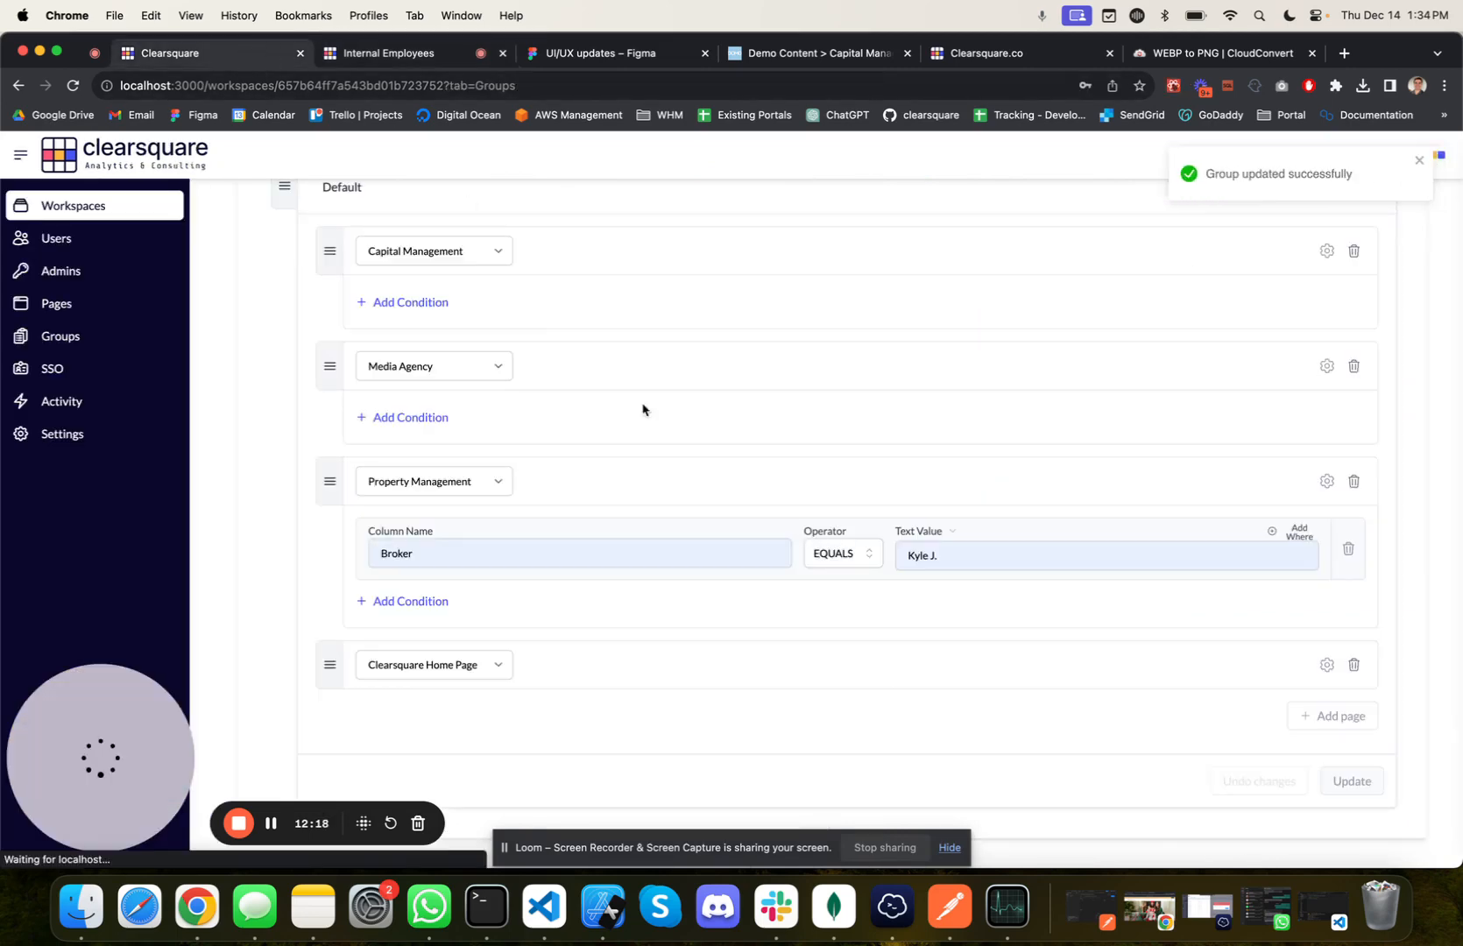
left_click(856, 554)
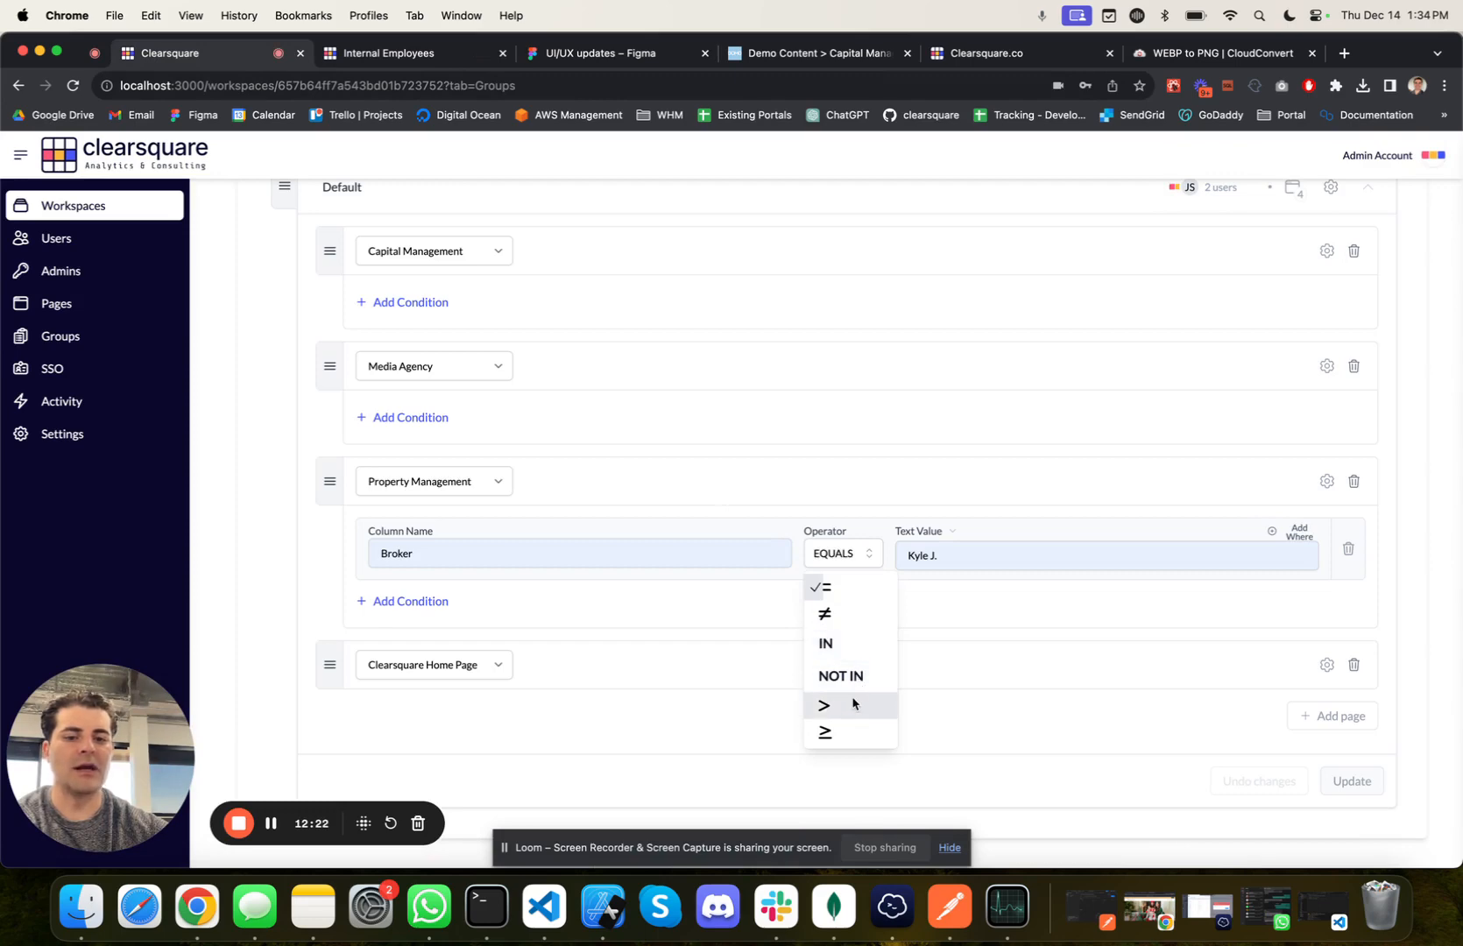
scroll(855, 731, "down", 3)
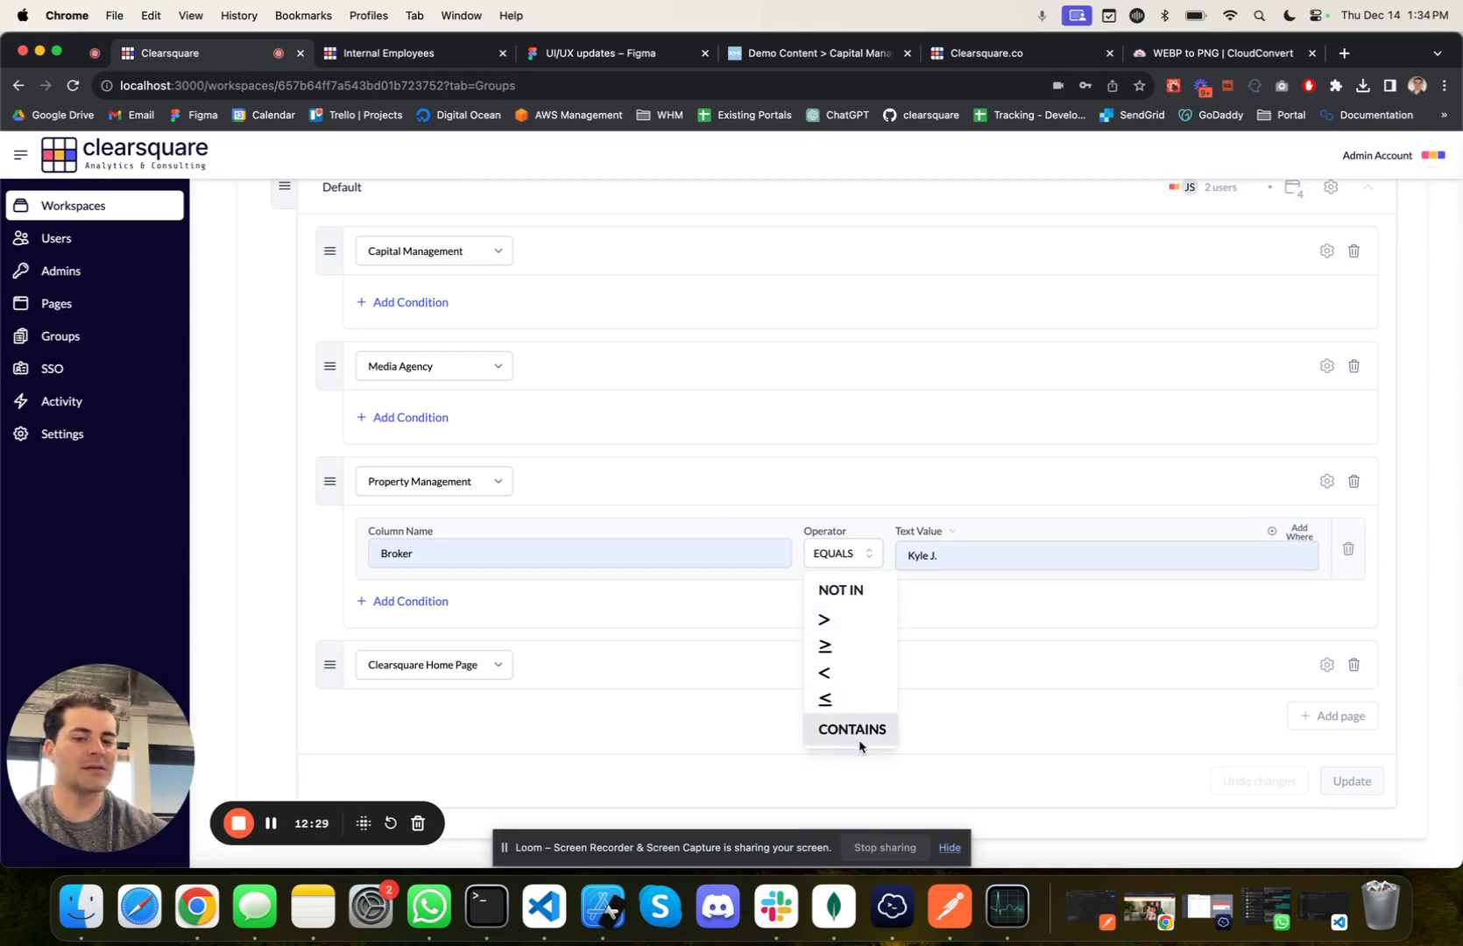
scroll(857, 694, "up", 3)
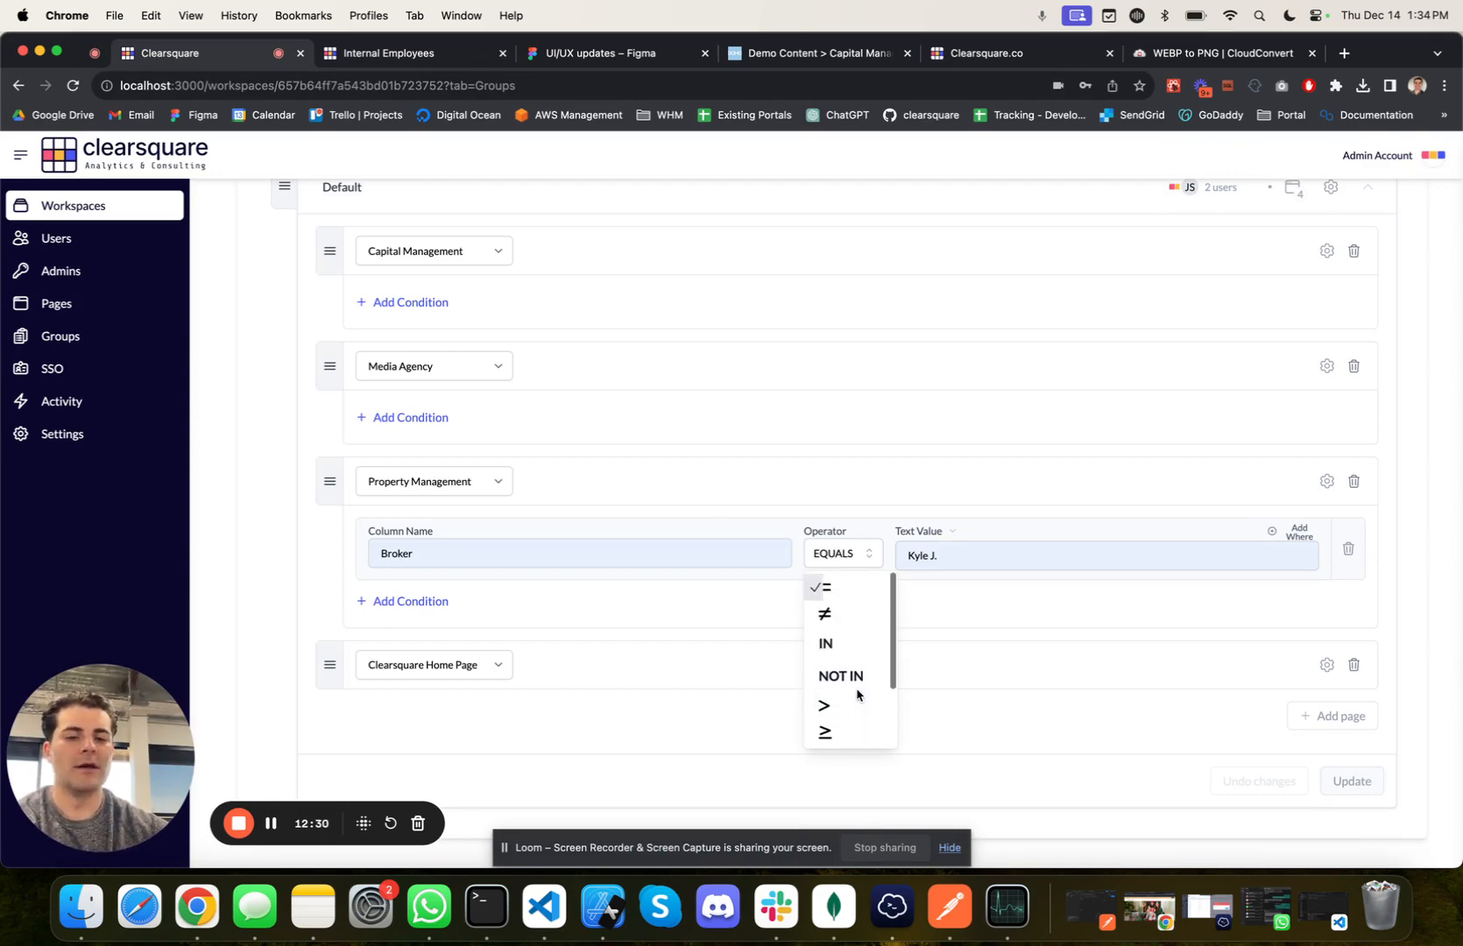
left_click(837, 657)
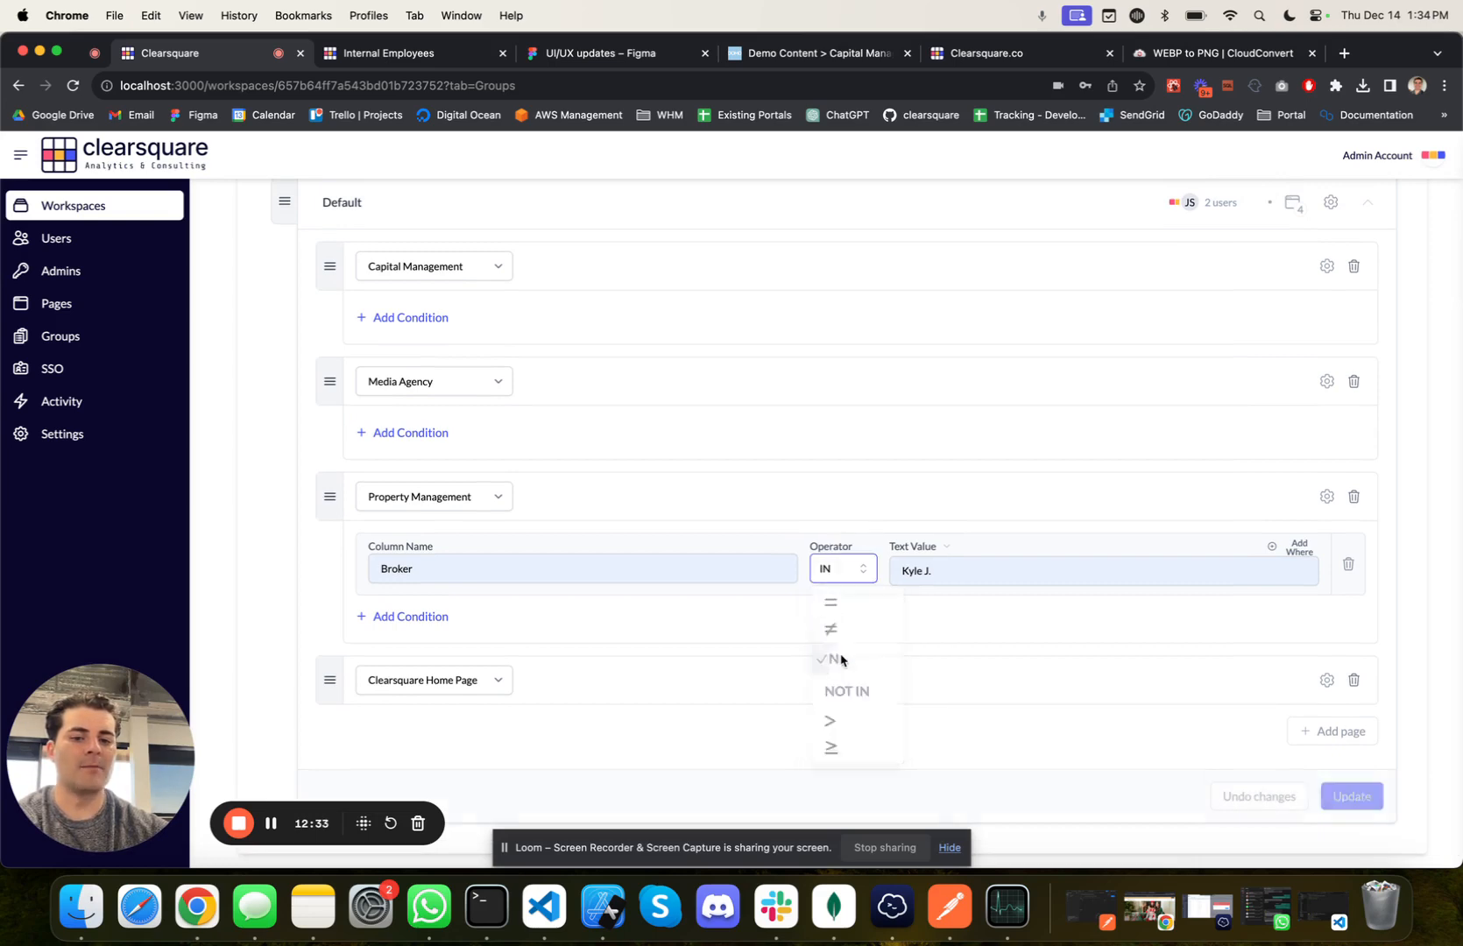
left_click(951, 569)
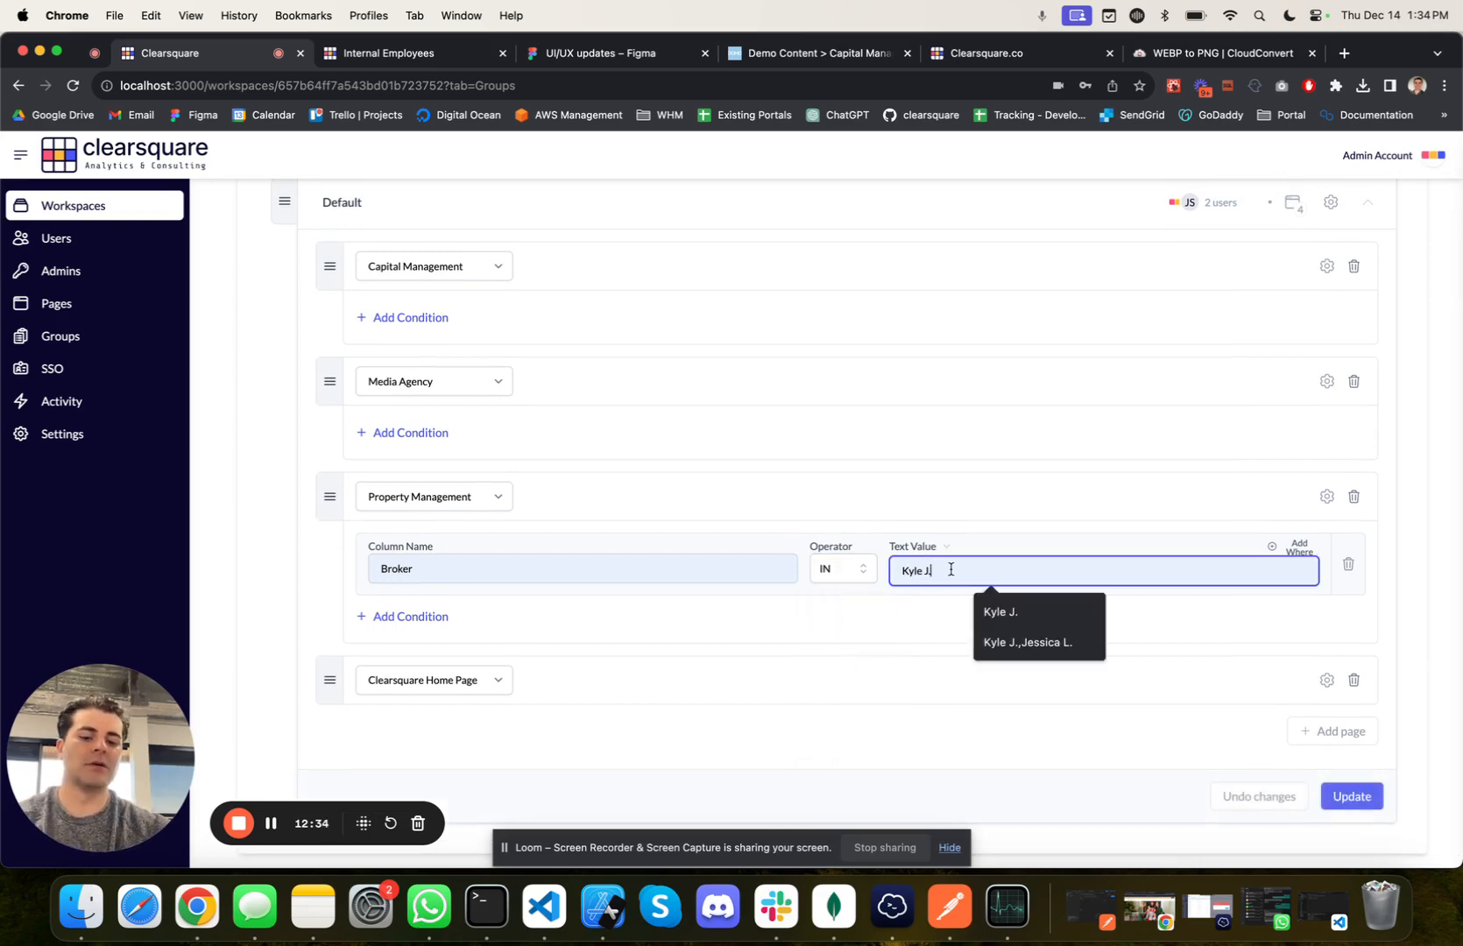
type(",Jessica L.")
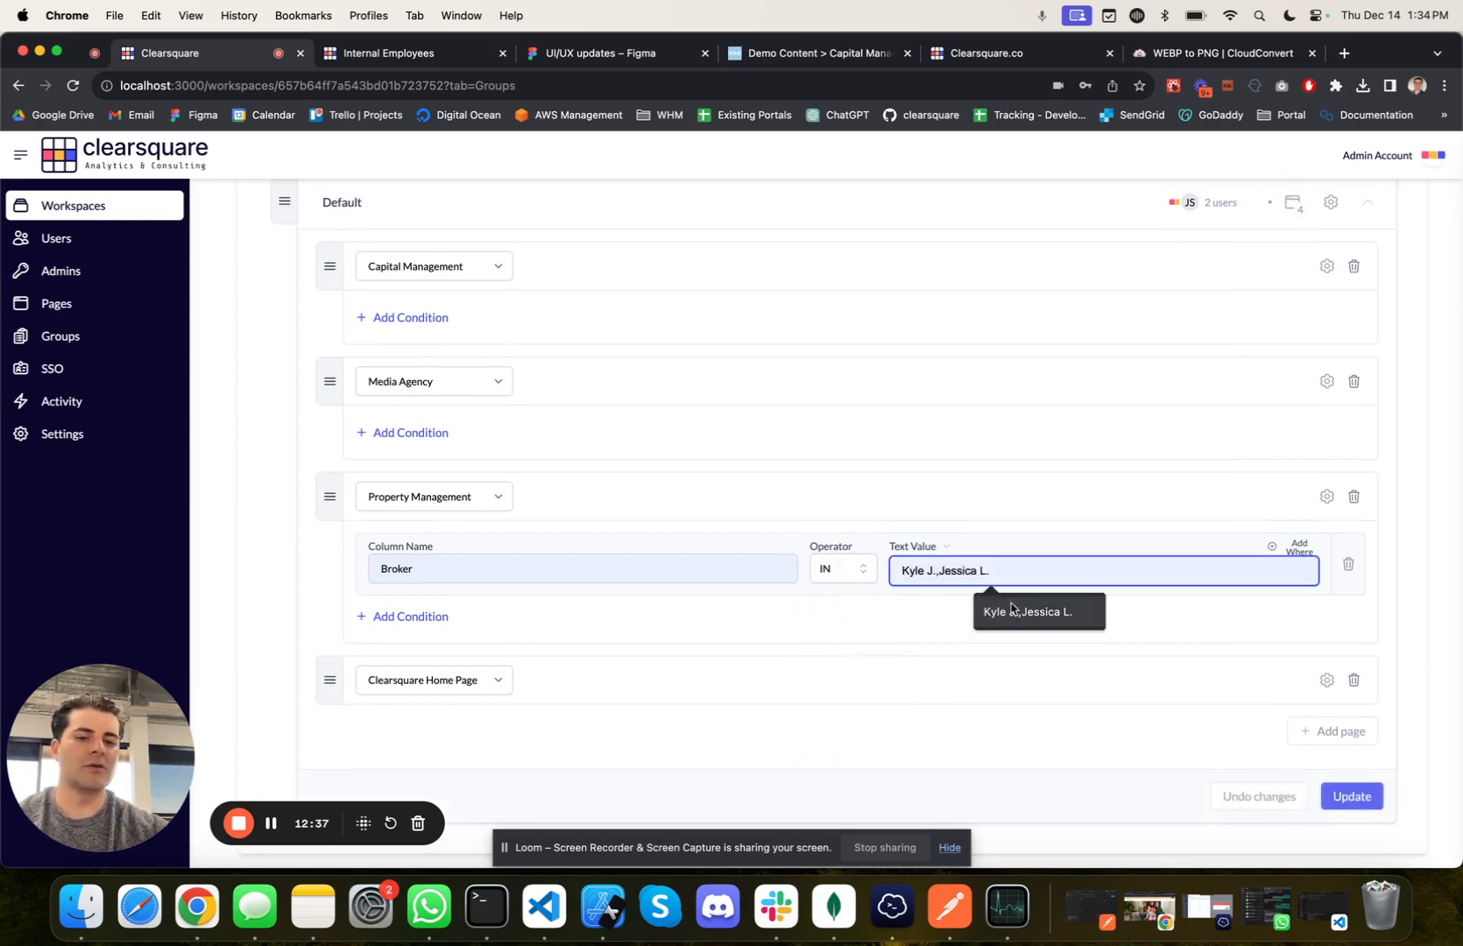
left_click(1022, 612)
left_click(1346, 803)
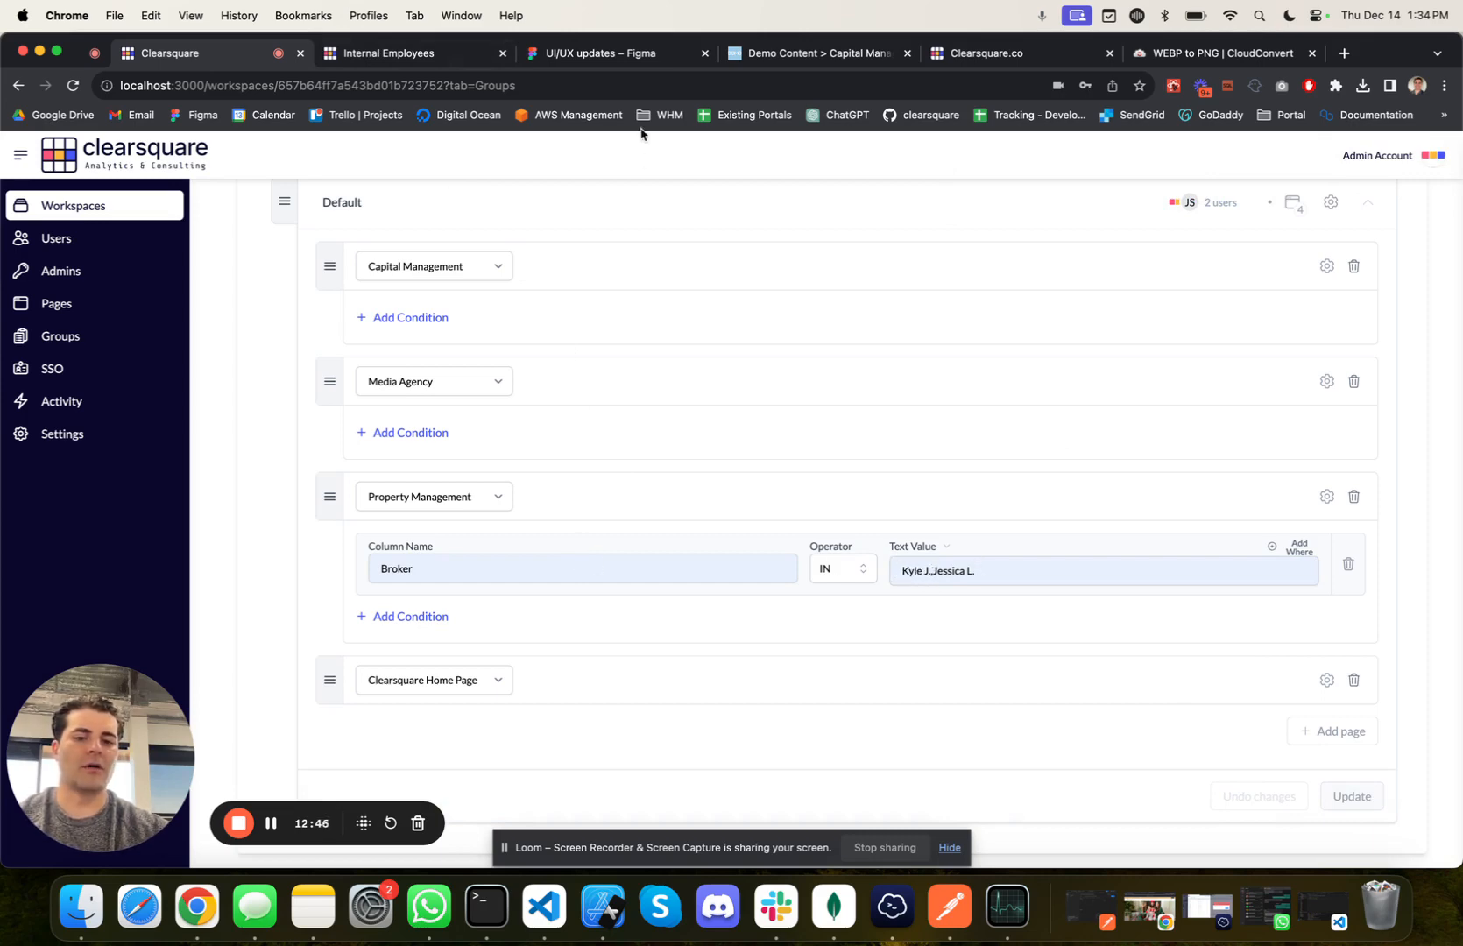
Step: In the user portal, filter the Property Management dashboard to the second listed broker and examine the charts
left_click(368, 53)
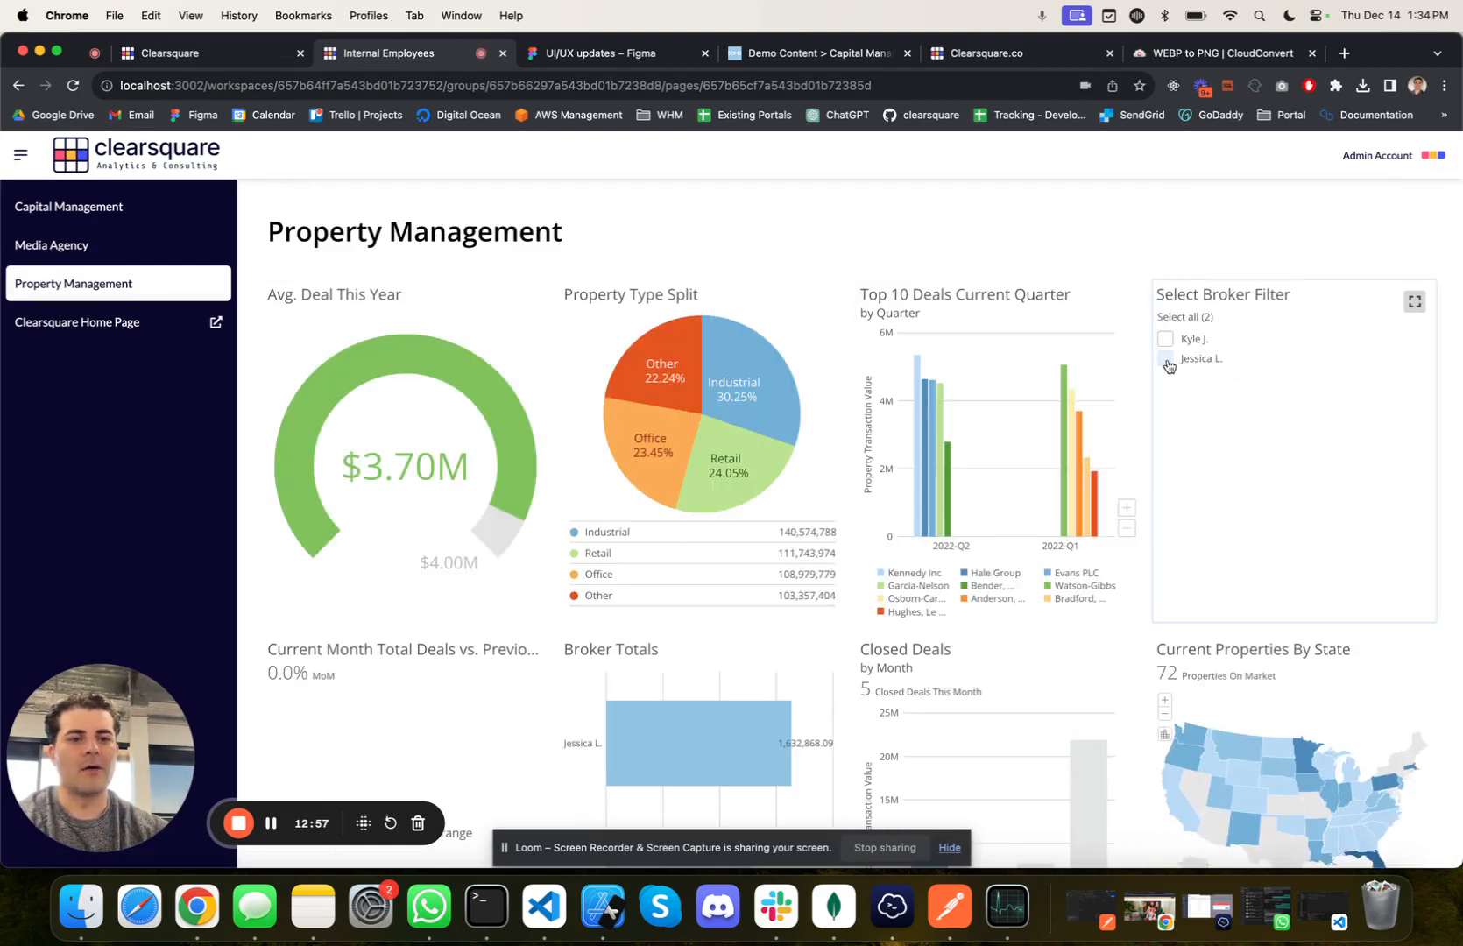
left_click(1164, 359)
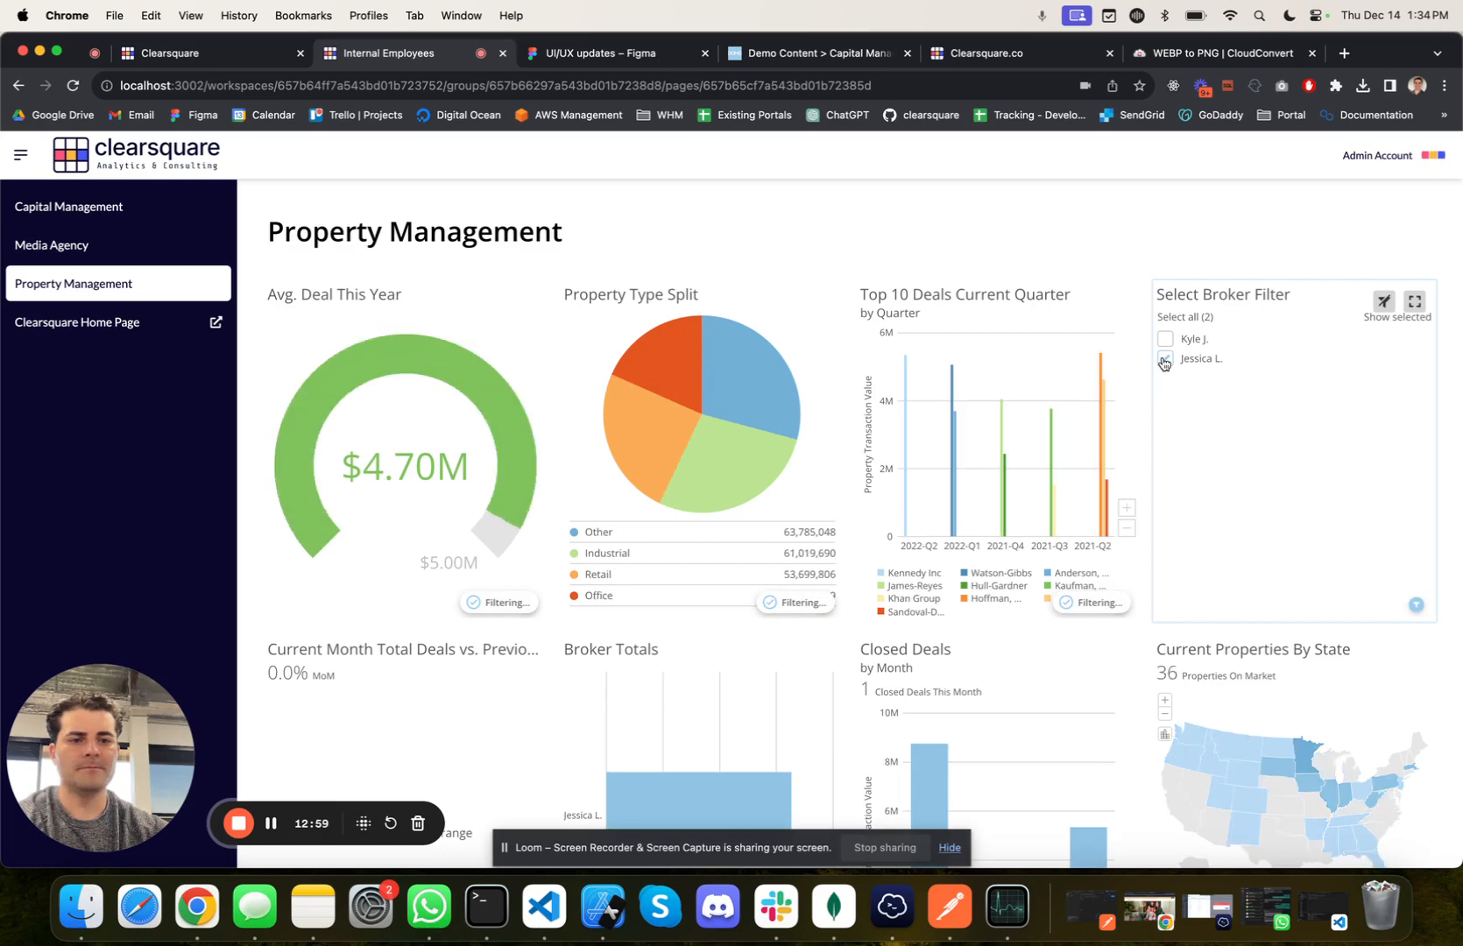
scroll(961, 456, "down", 3)
scroll(960, 457, "up", 3)
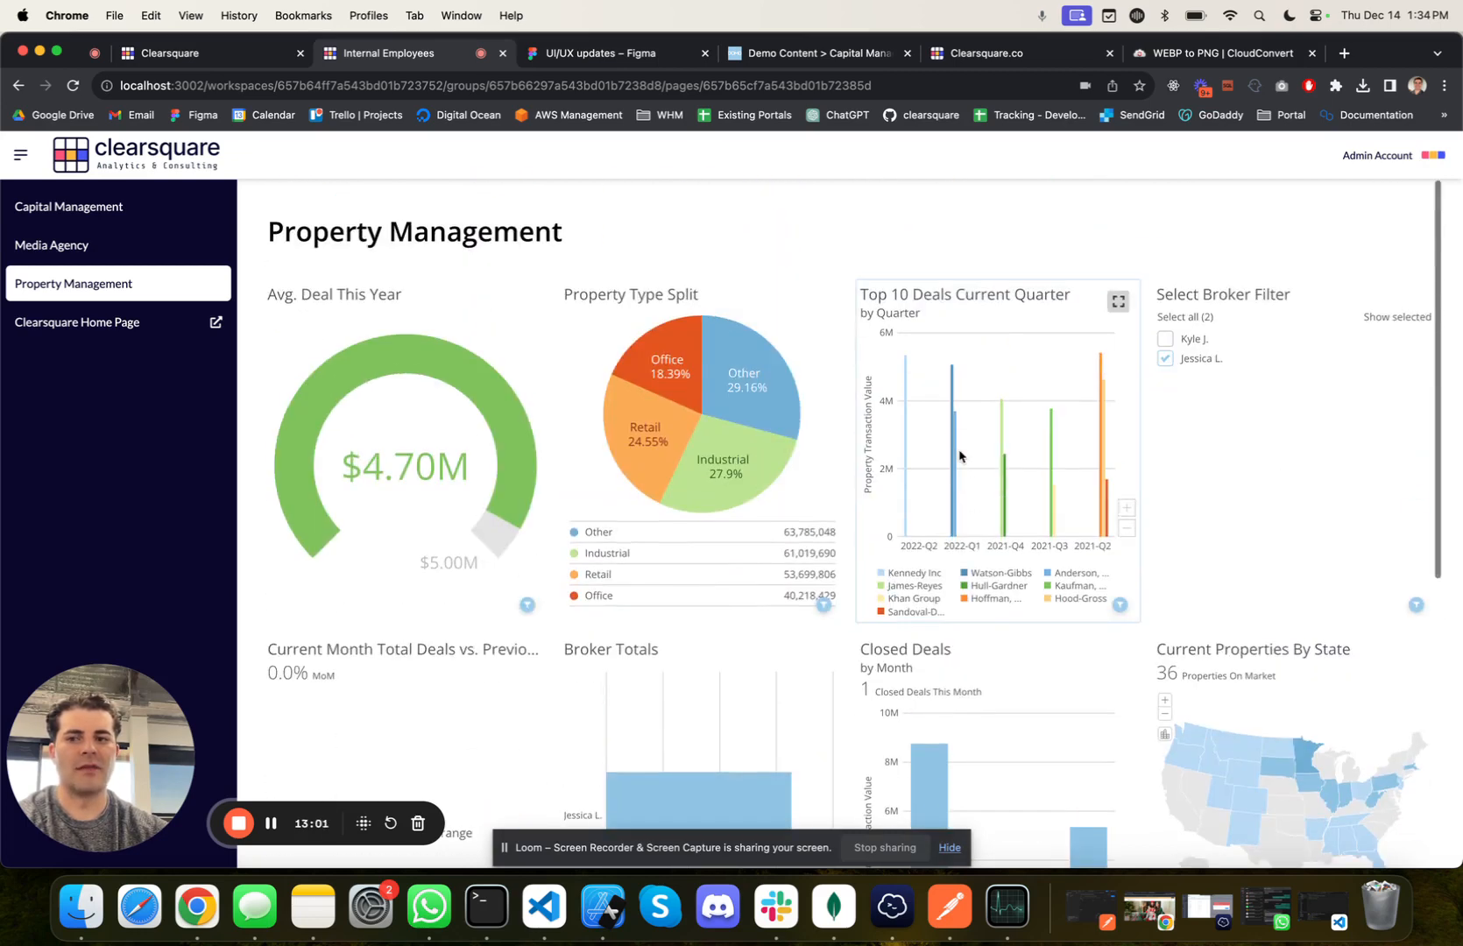
Step: In the admin portal, delete the Broker condition from the Default group's Property Management page and save the update
left_click(248, 49)
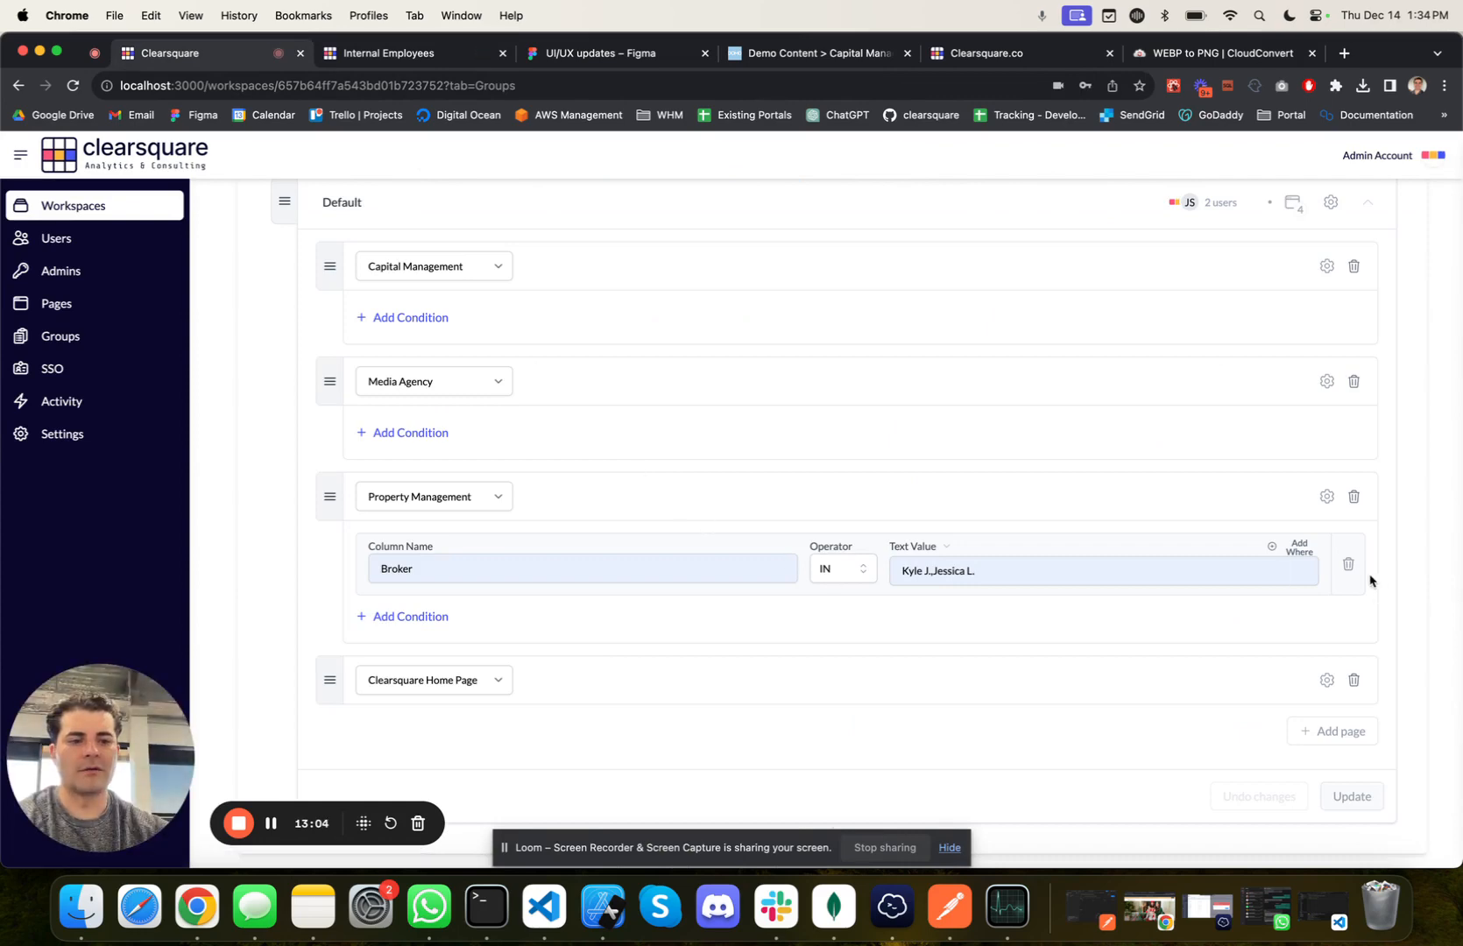
left_click(1348, 564)
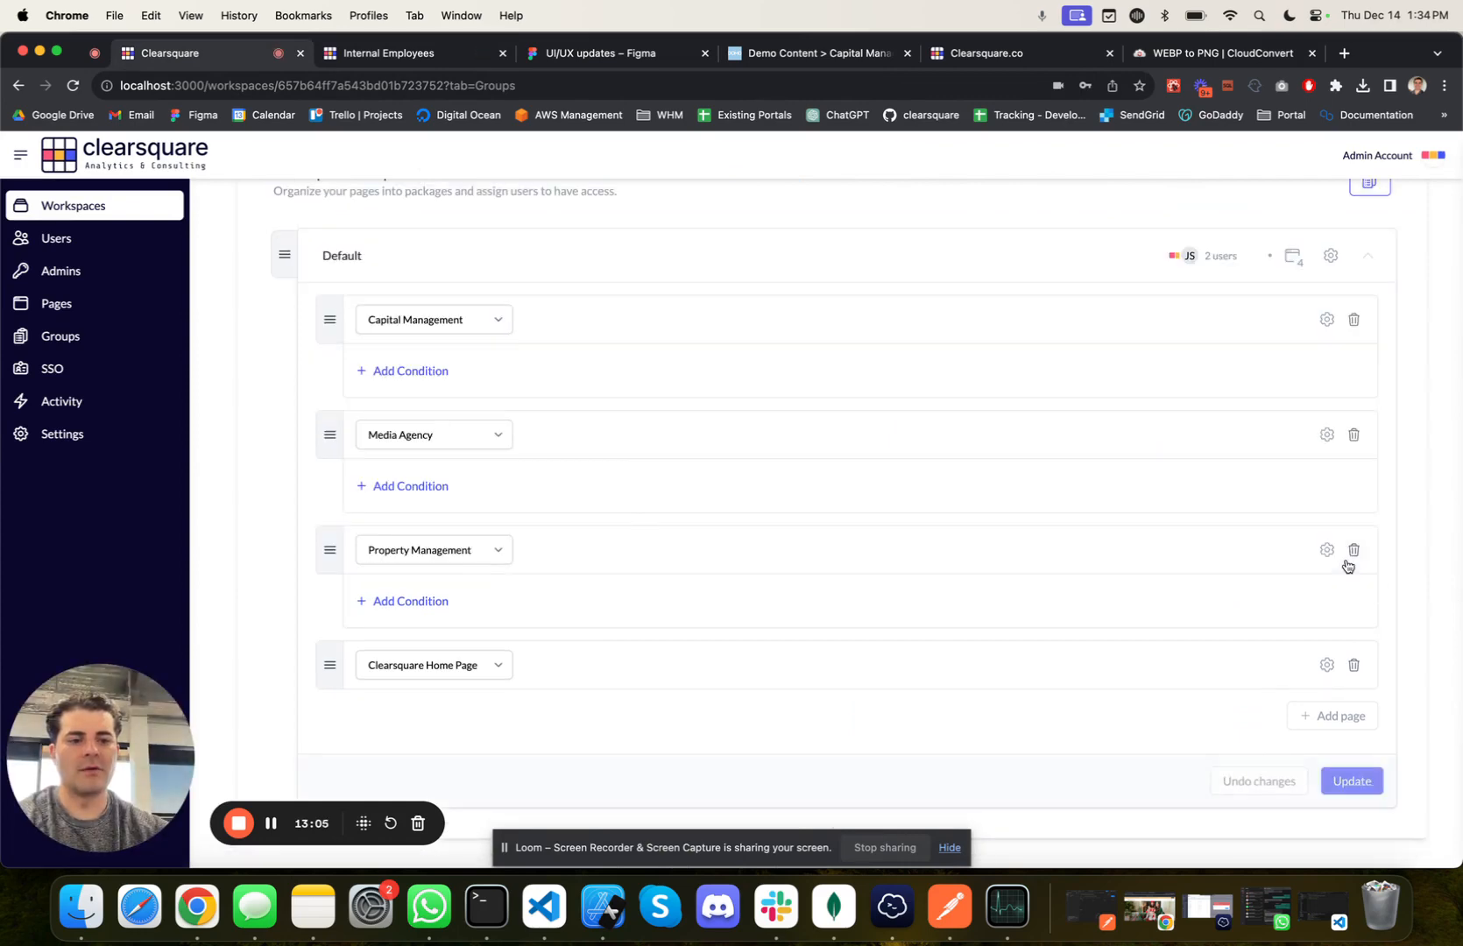
left_click(1350, 782)
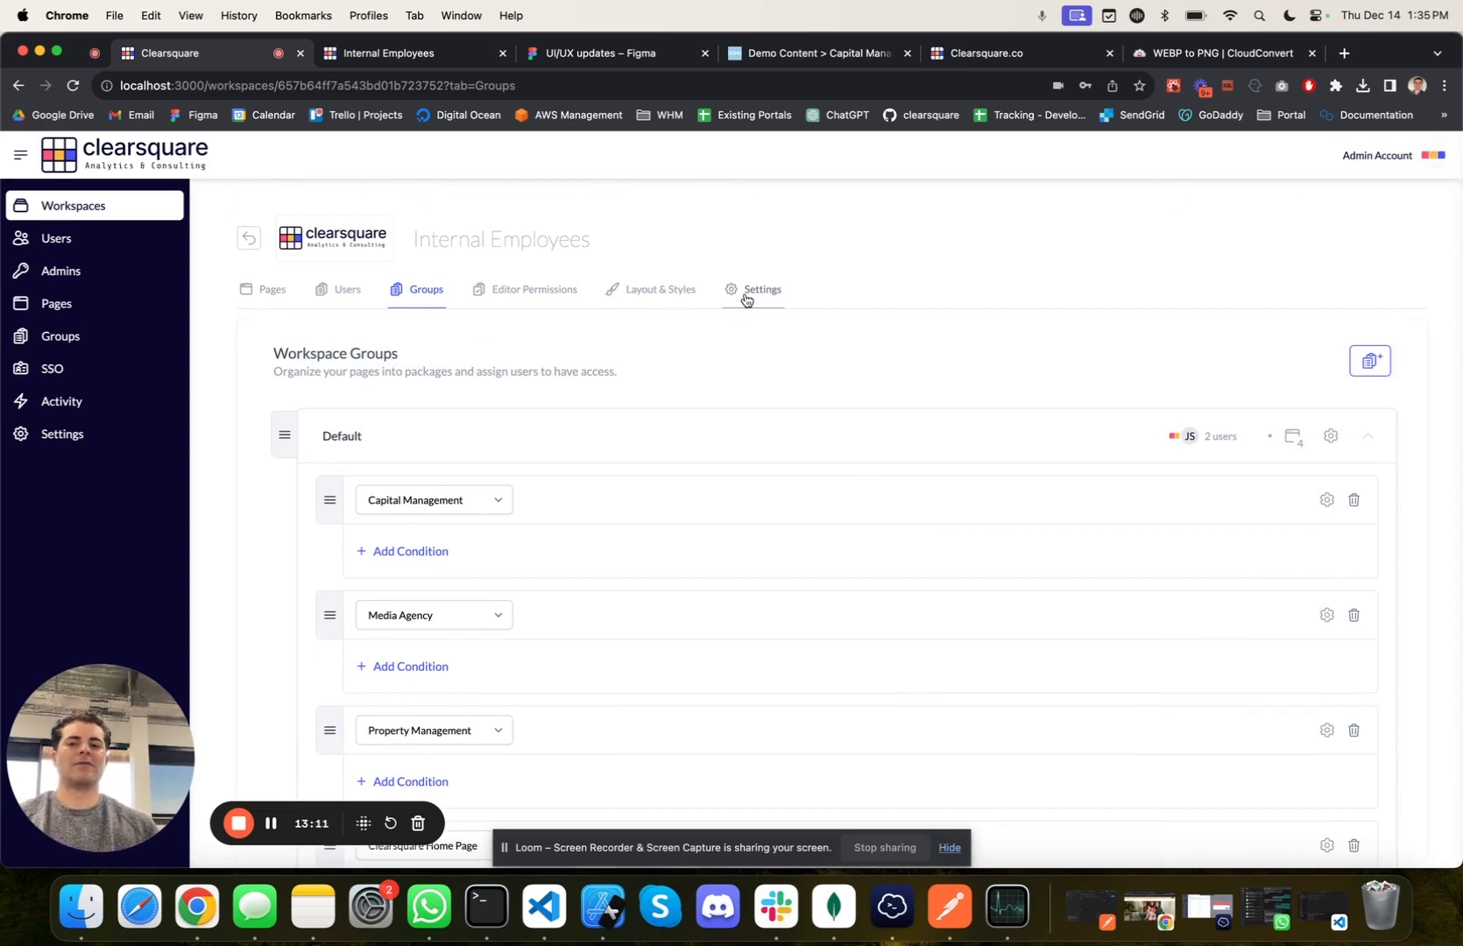
Step: Add a workspace group named Marketing with the Admin Account assigned as its user, and save it
scroll(745, 300, "down", 3)
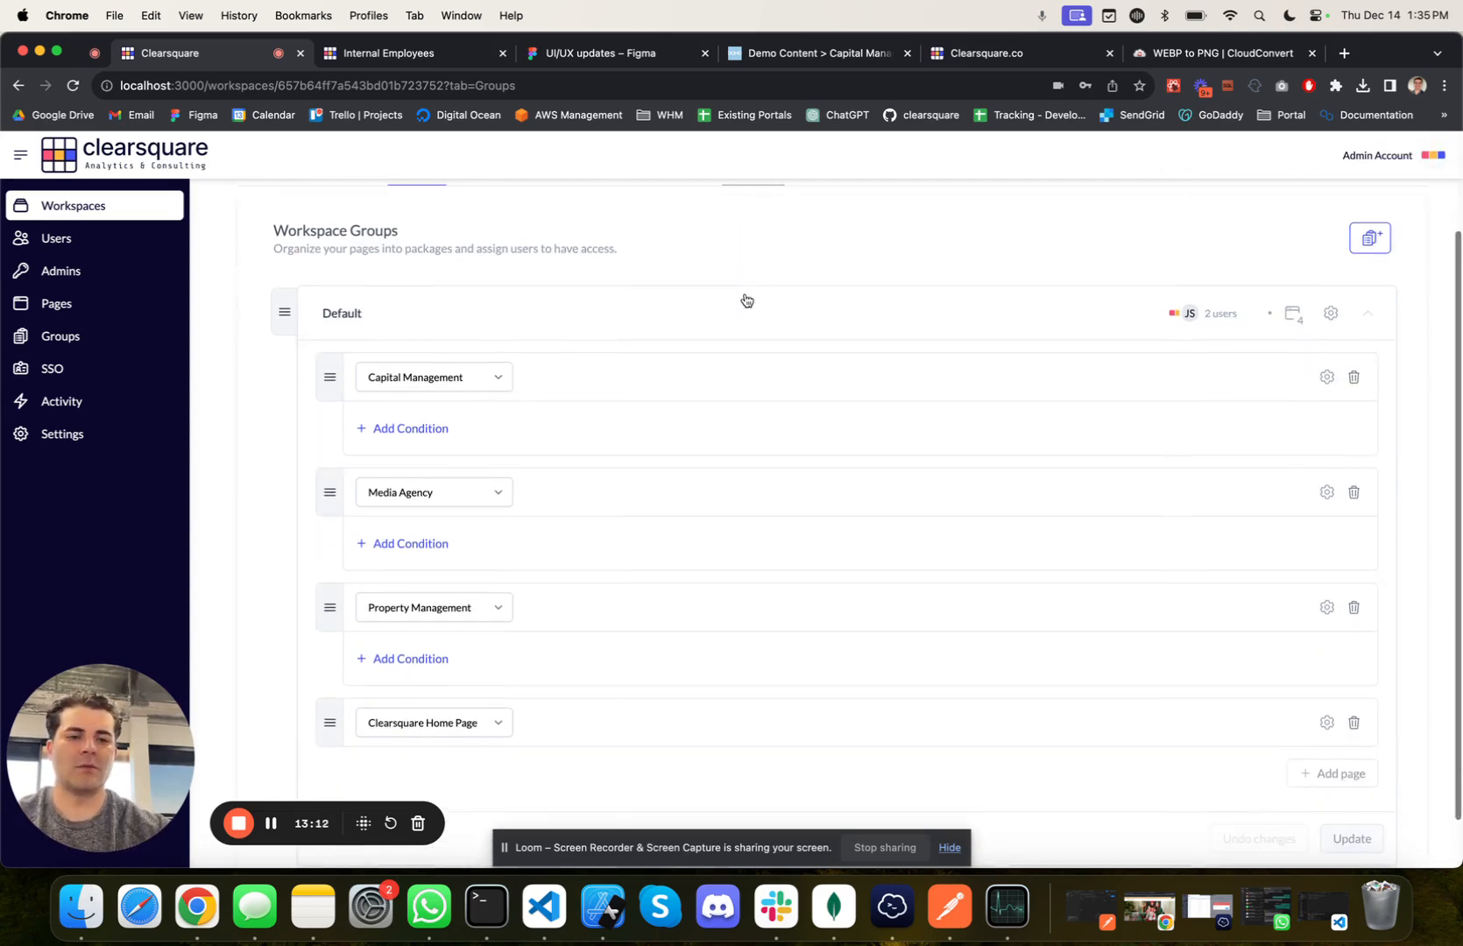
left_click(1371, 239)
left_click(734, 342)
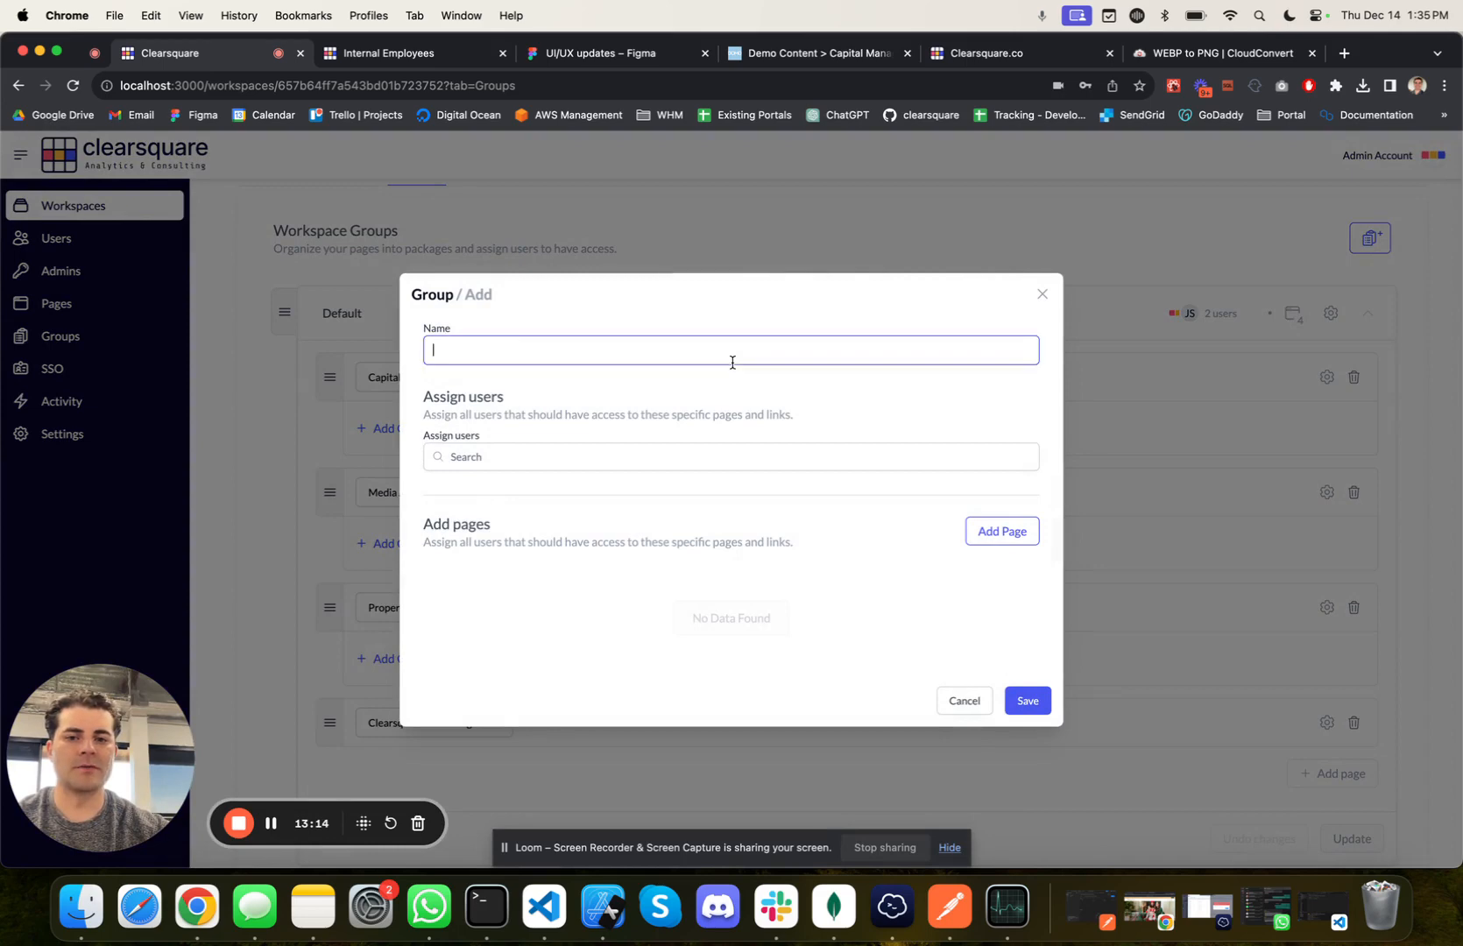
type("A")
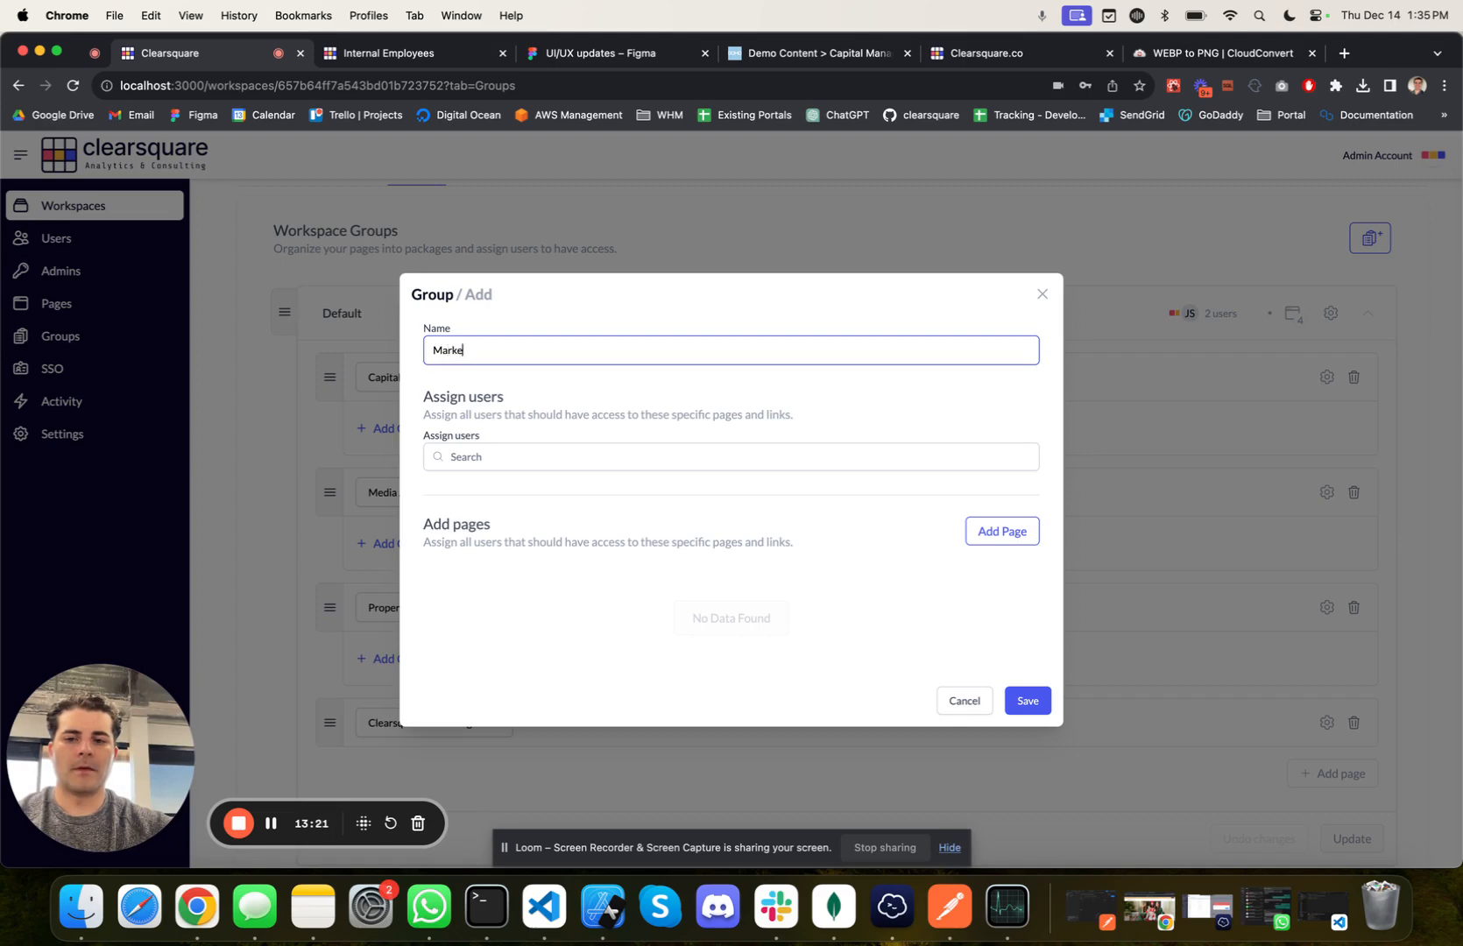
left_click(637, 449)
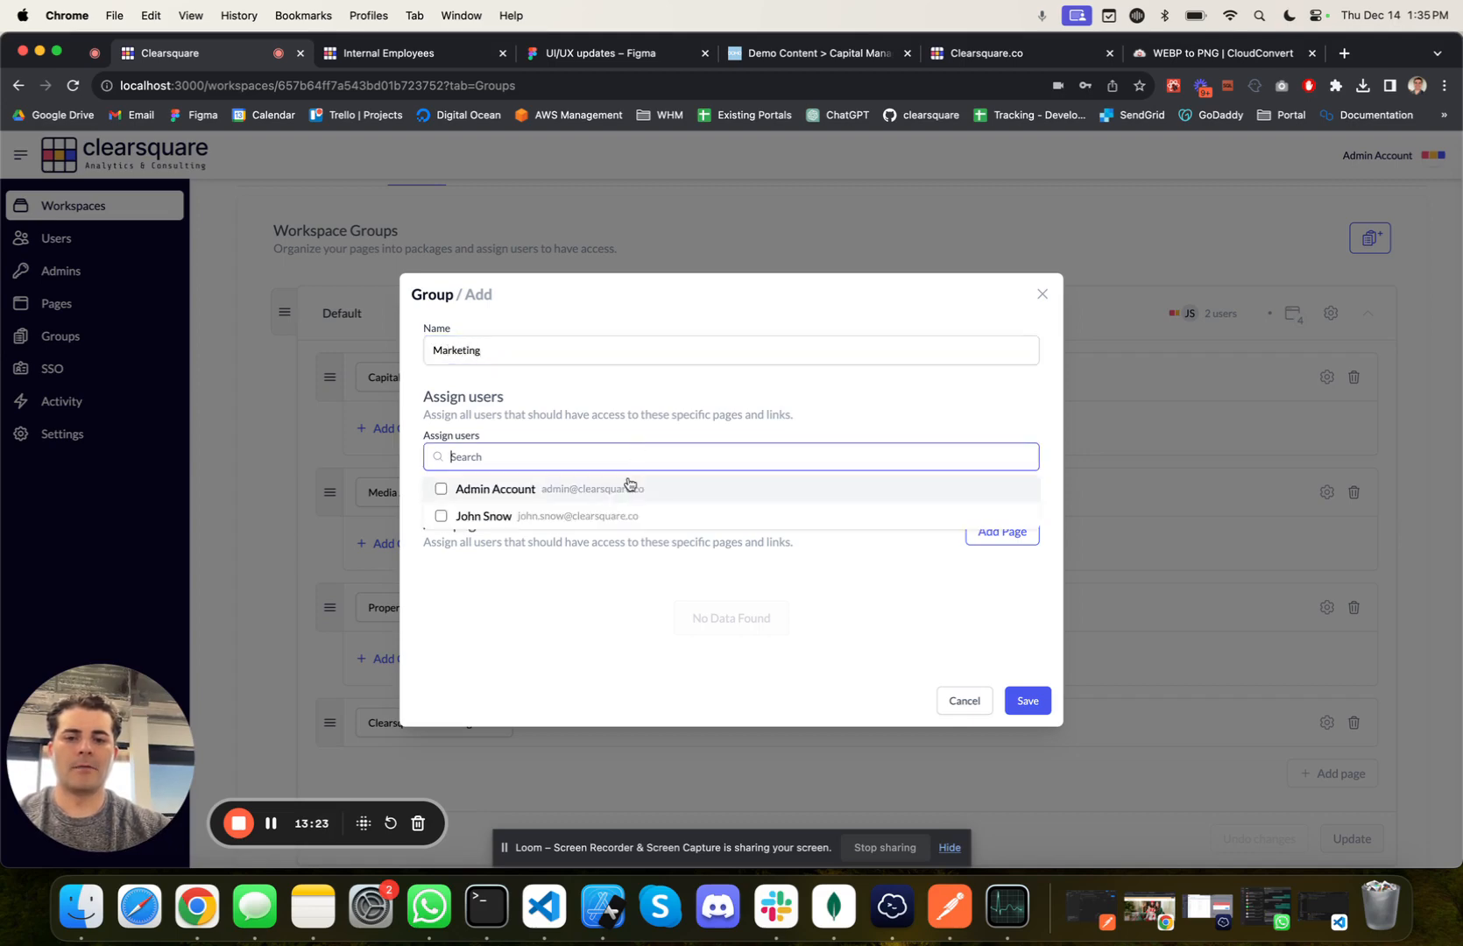
left_click(629, 482)
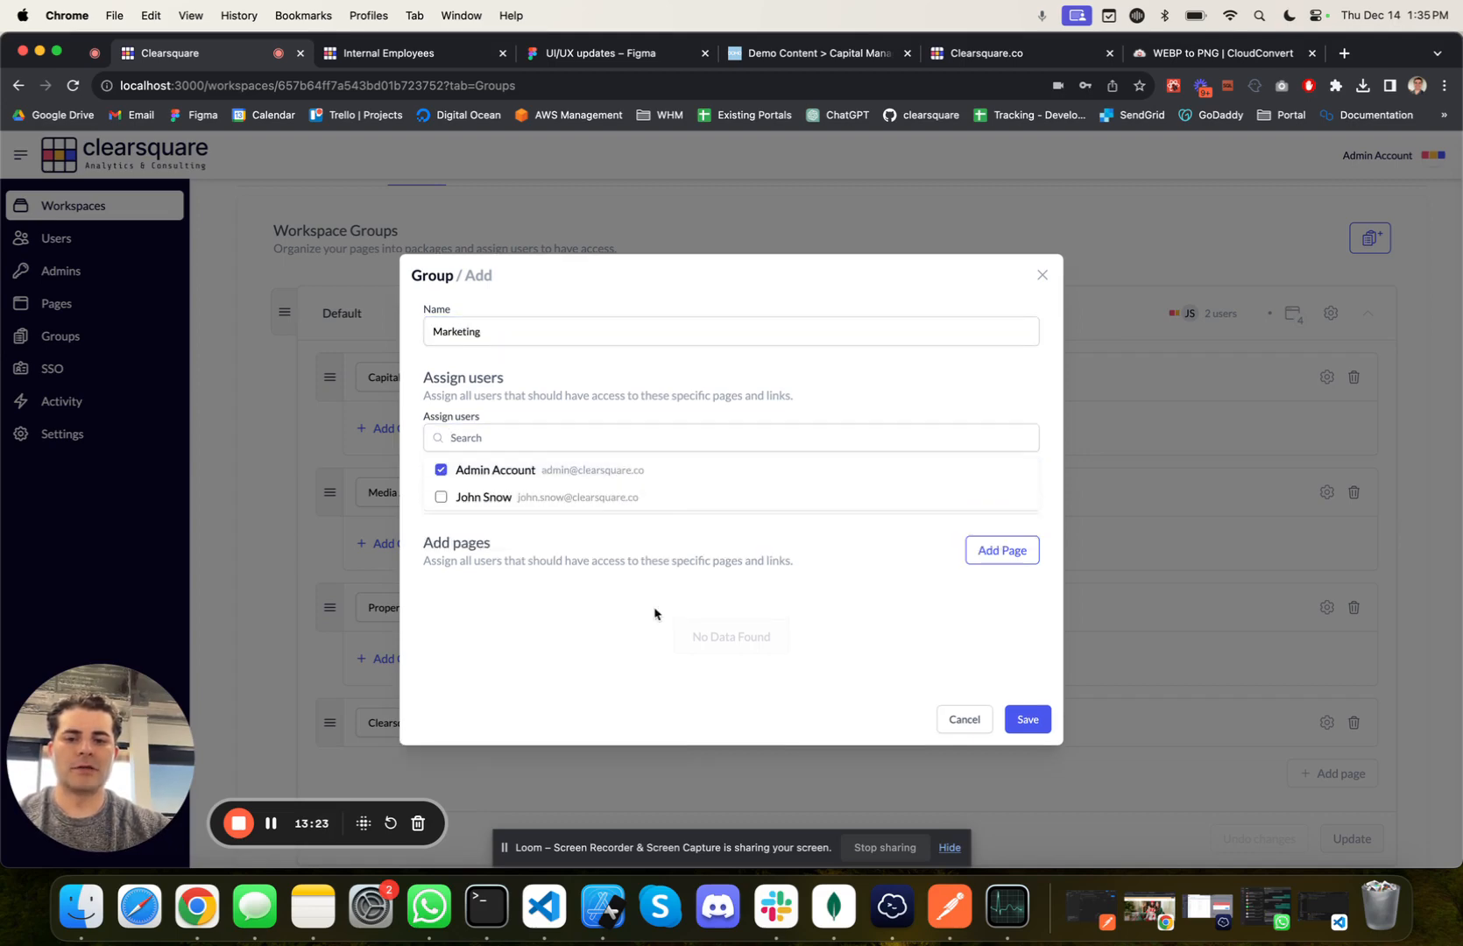
left_click(1012, 720)
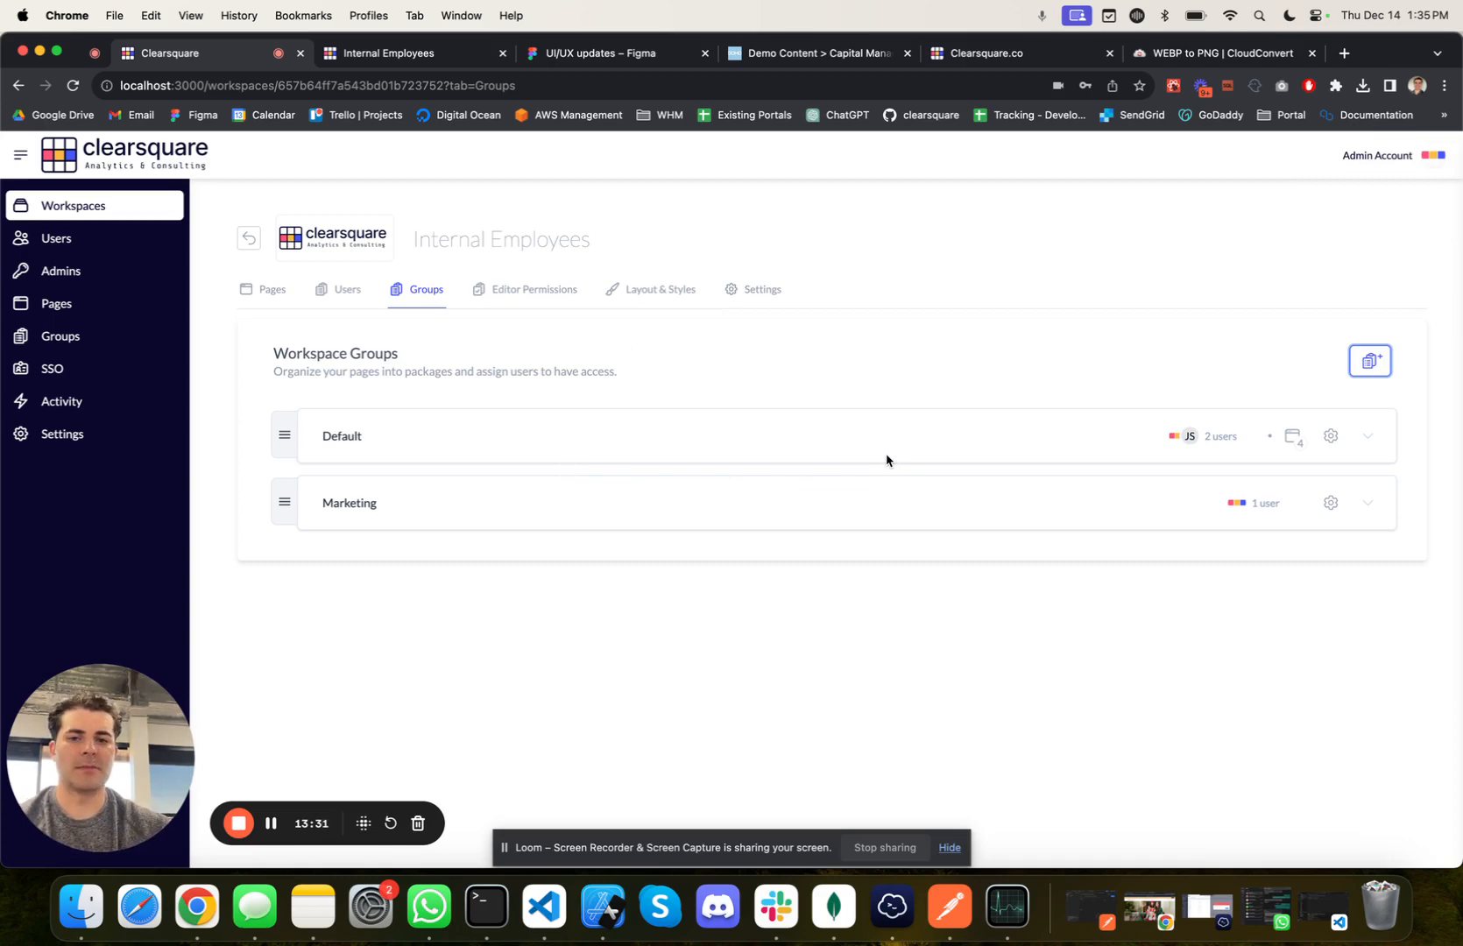
Step: Add a workspace filter to the DOMO integration settings with column Broker, operator =, and the first broker's name as text value
left_click(751, 291)
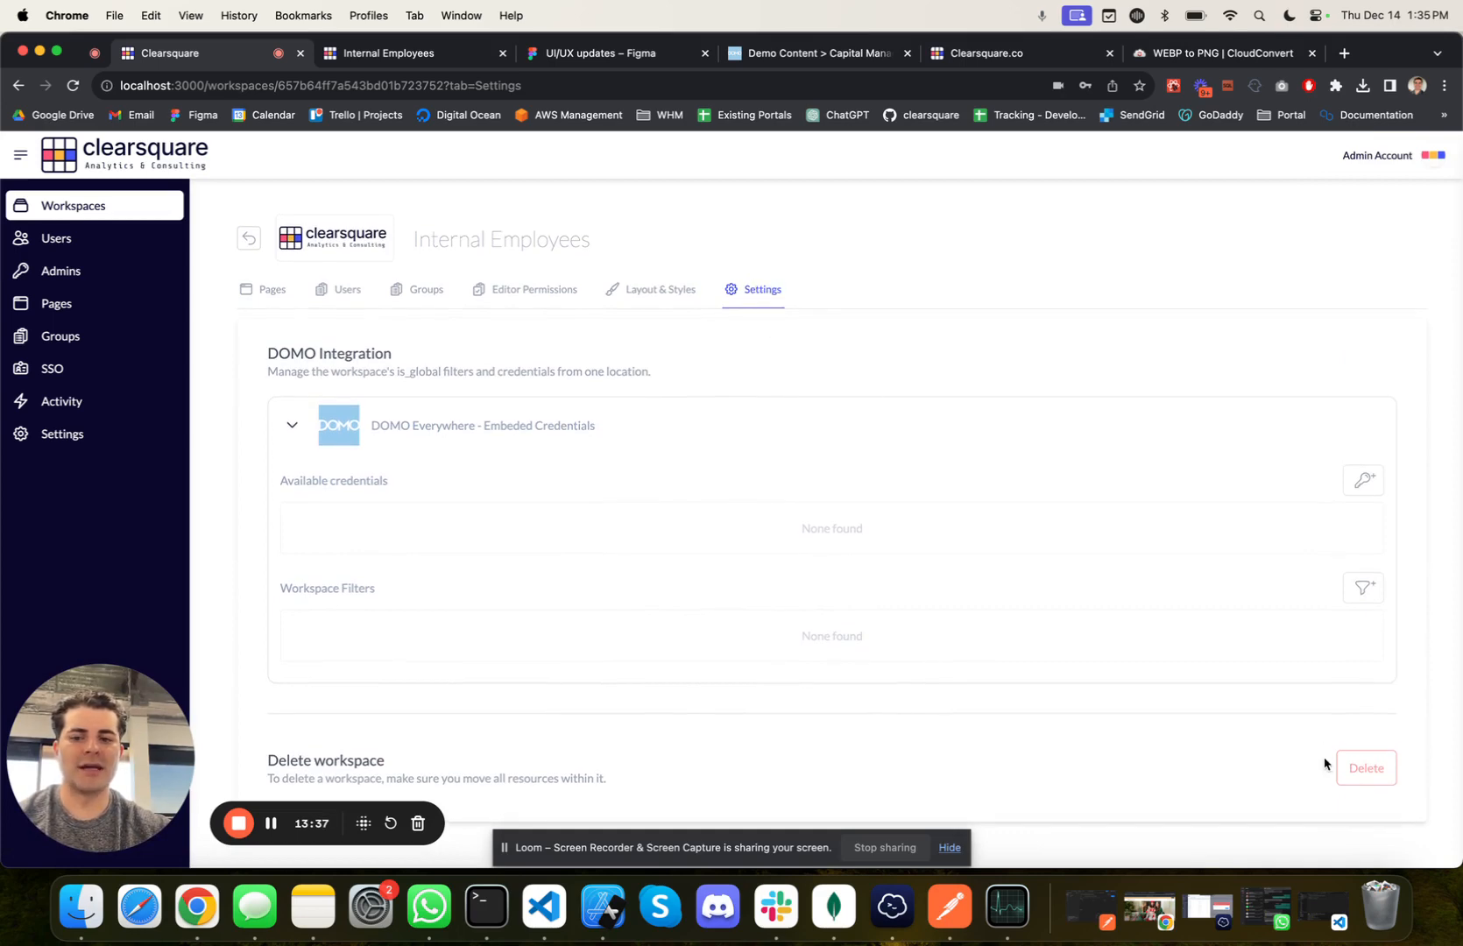
left_click(1376, 600)
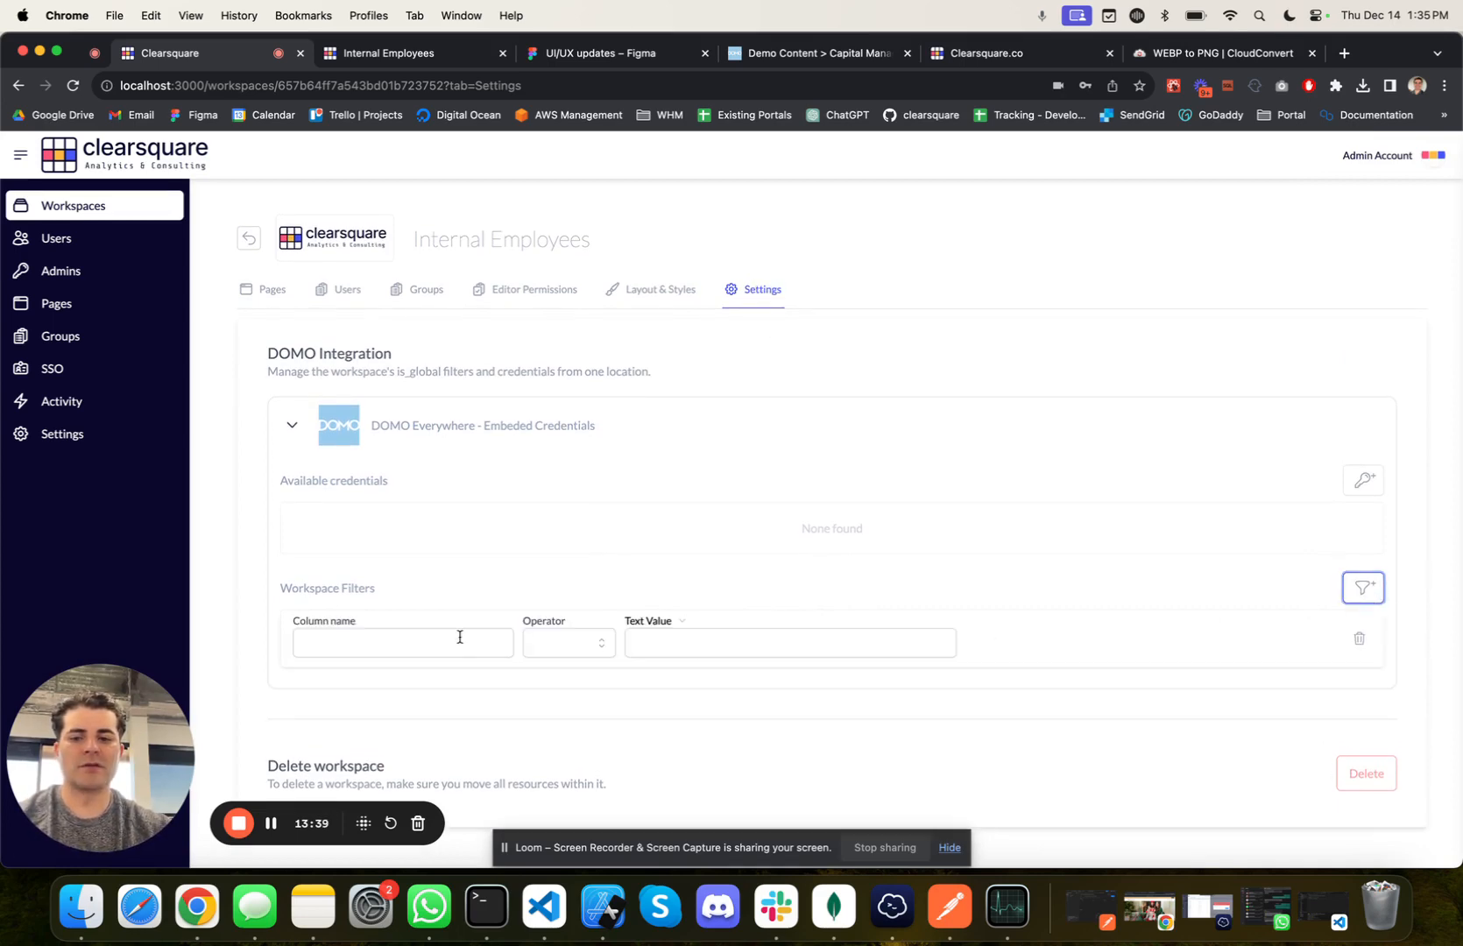
left_click(459, 638)
type("Broker")
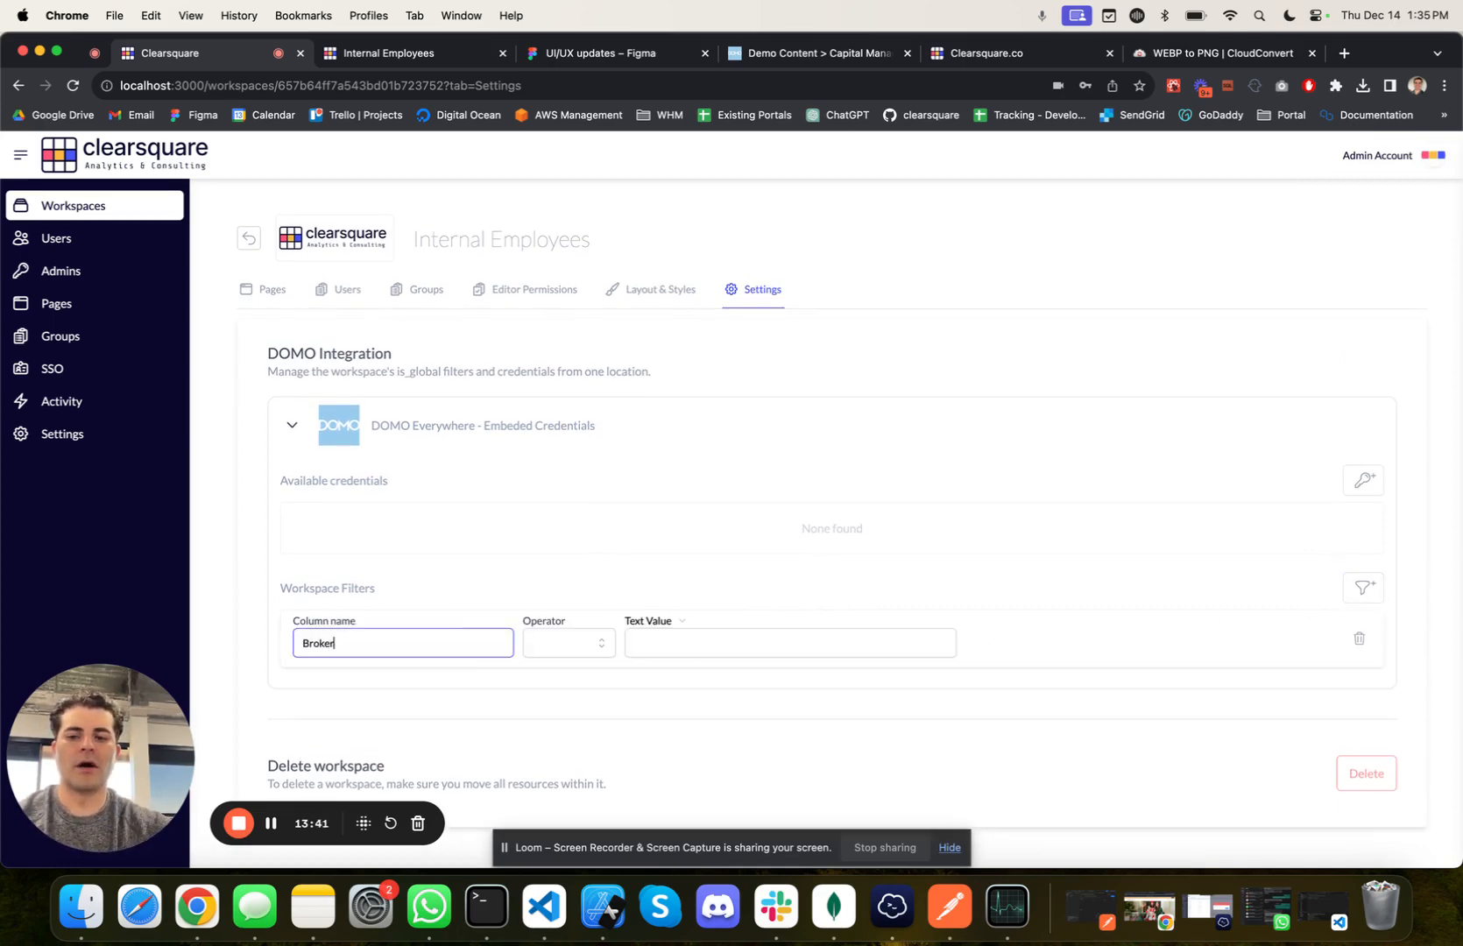
left_click(552, 643)
left_click(560, 680)
left_click(697, 645)
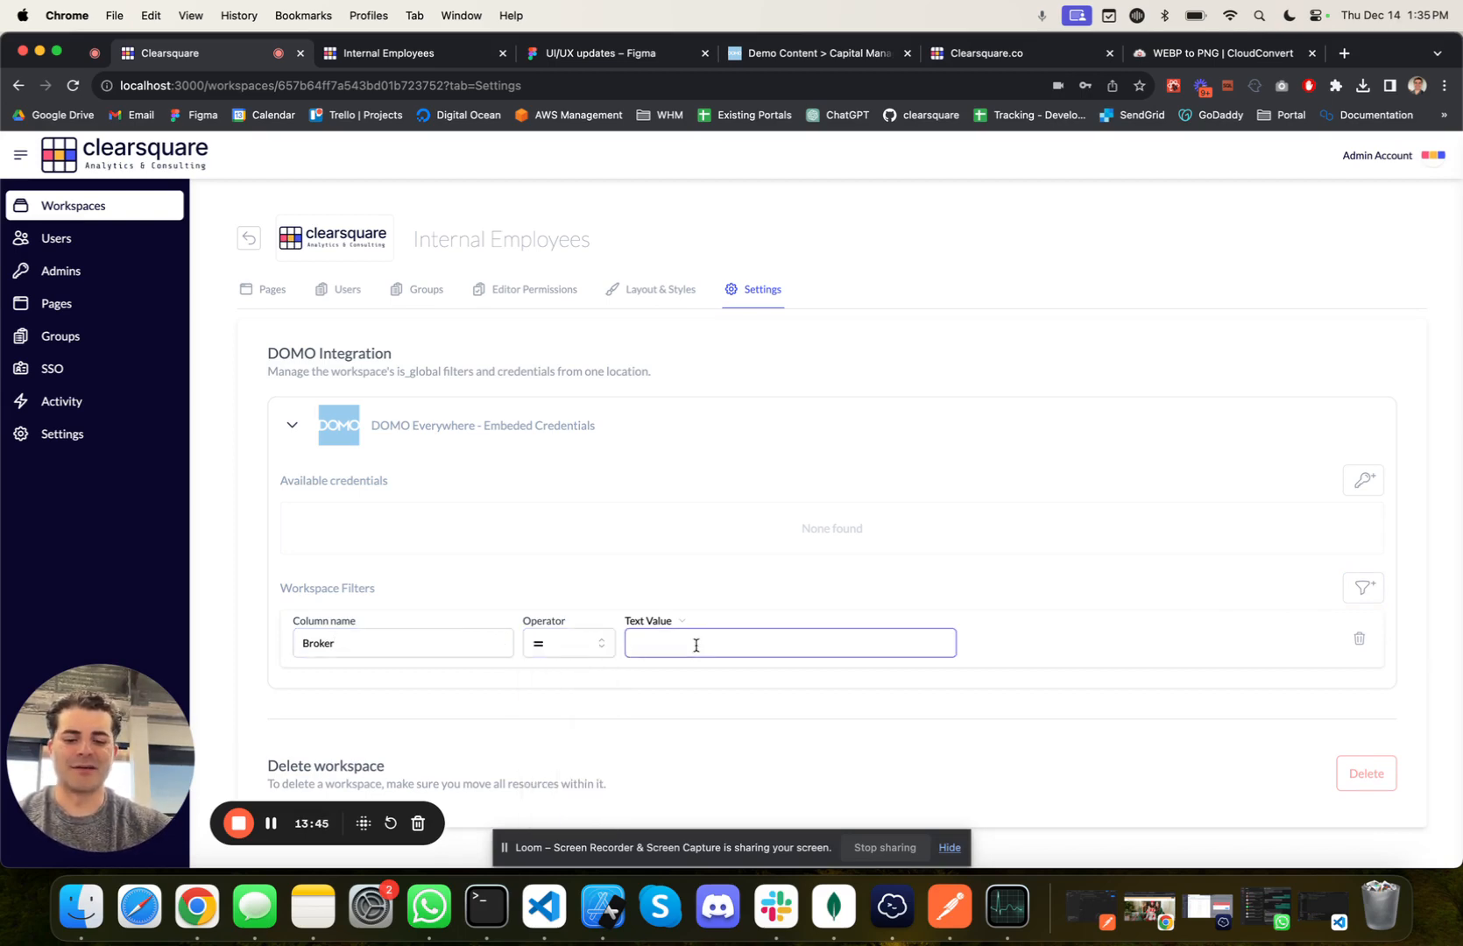
type("Kyle J.")
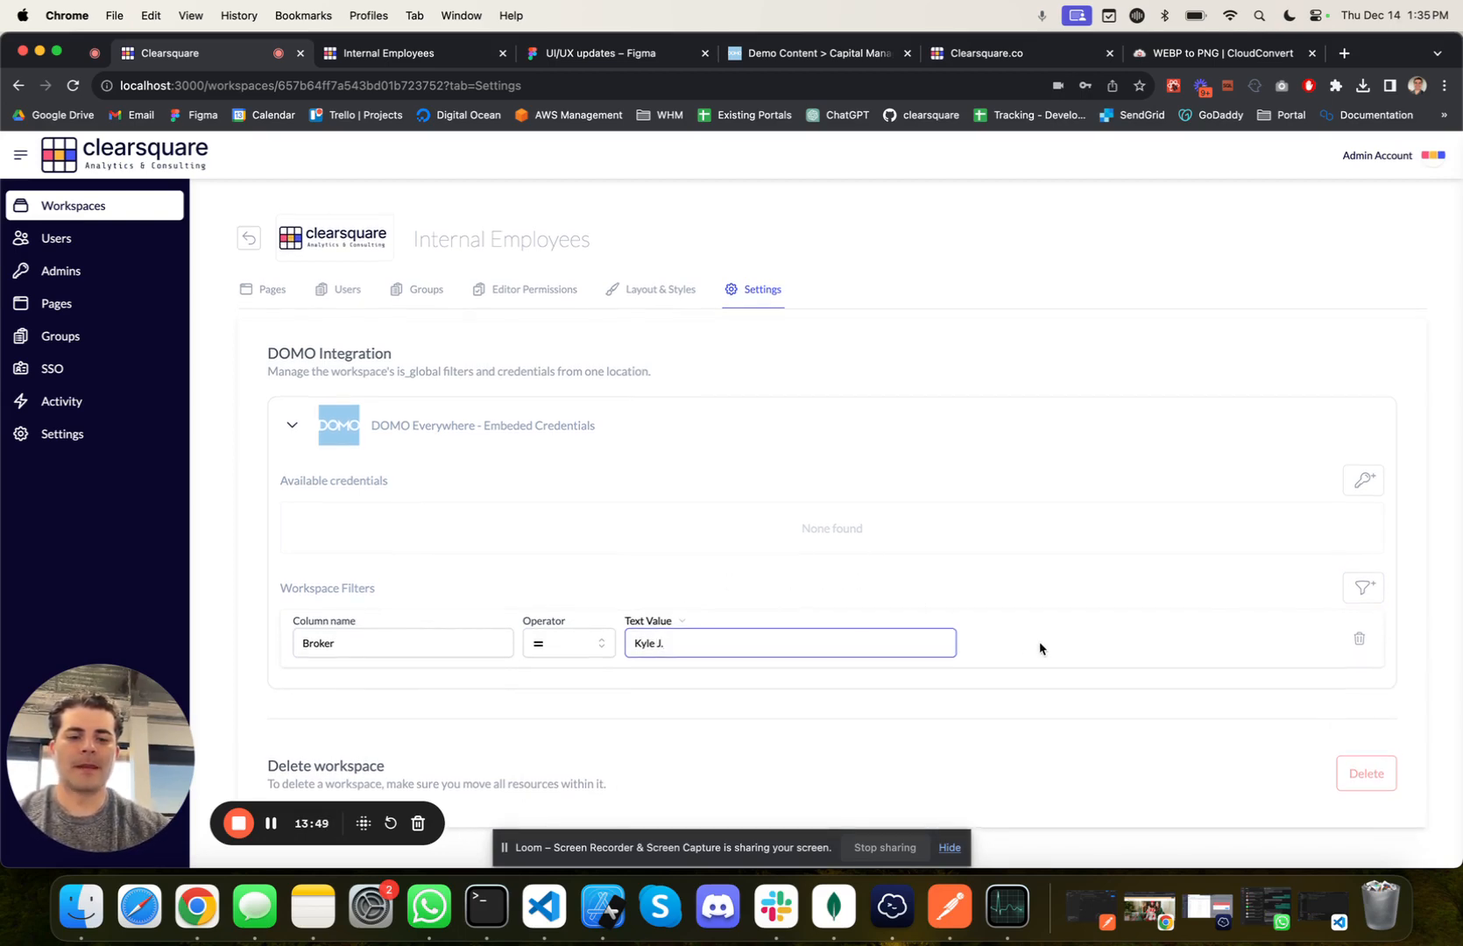
left_click(1043, 648)
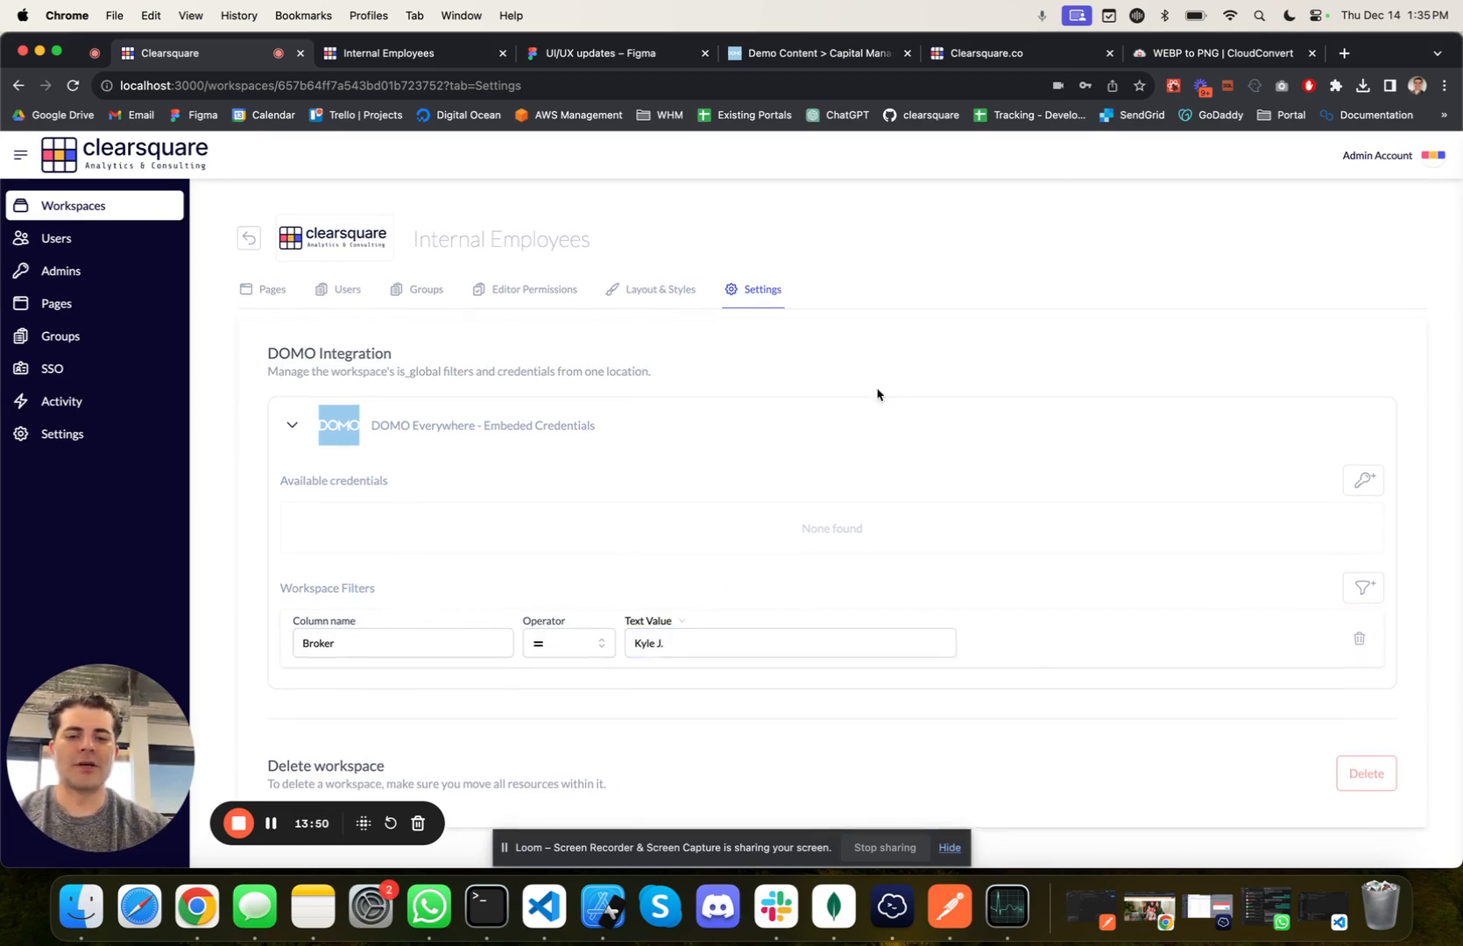
Step: Expand the Default group in the workspace groups and check its pages for conditions
left_click(411, 289)
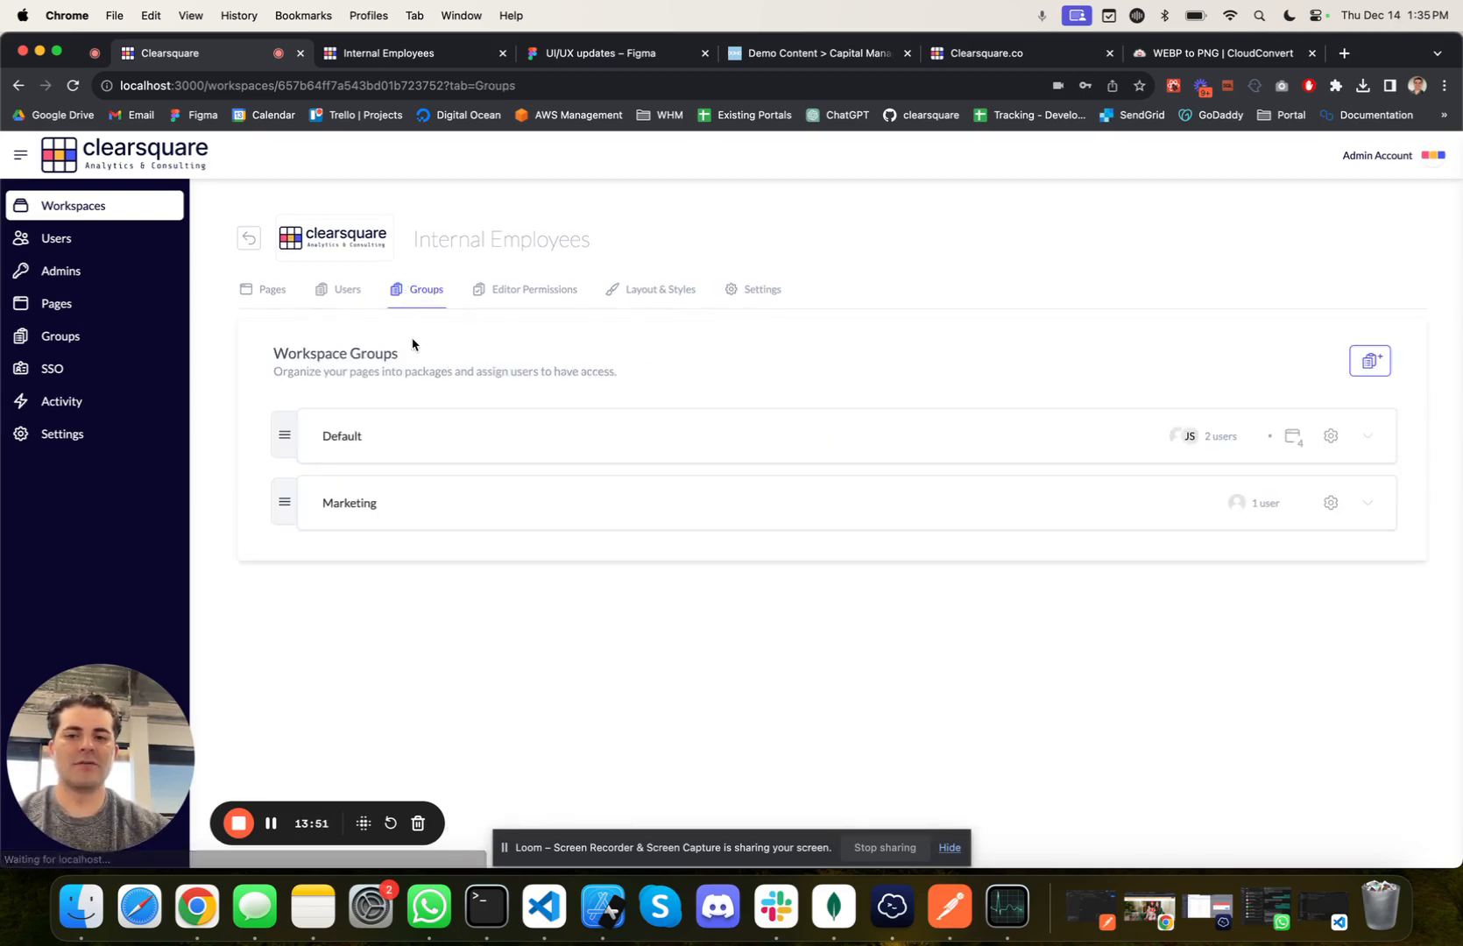
left_click(1367, 436)
scroll(650, 775, "down", 2)
scroll(650, 776, "down", 2)
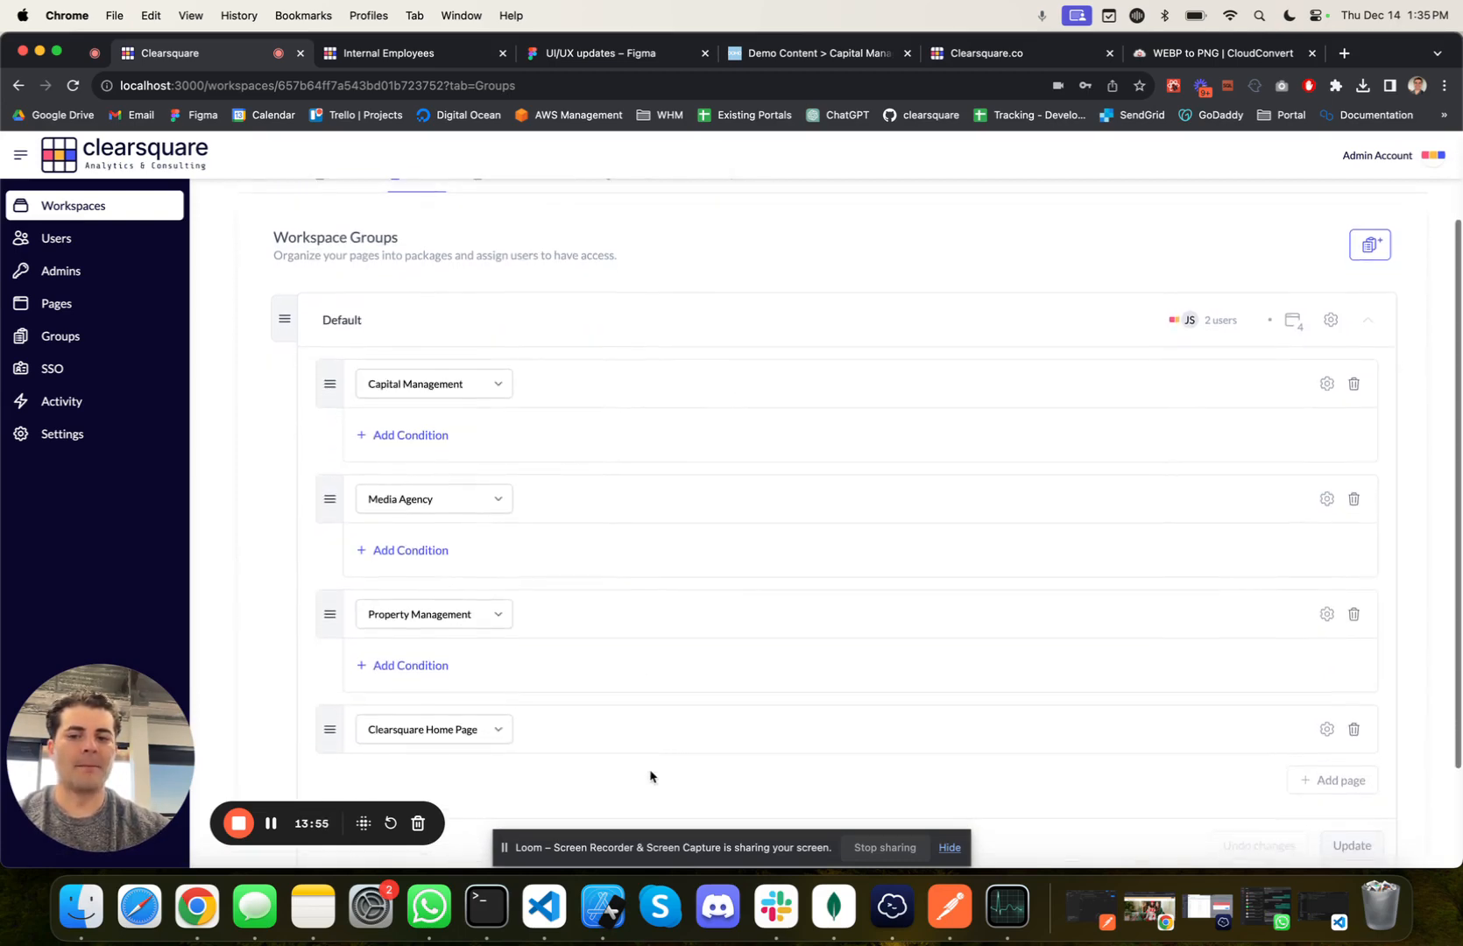
scroll(650, 775, "up", 4)
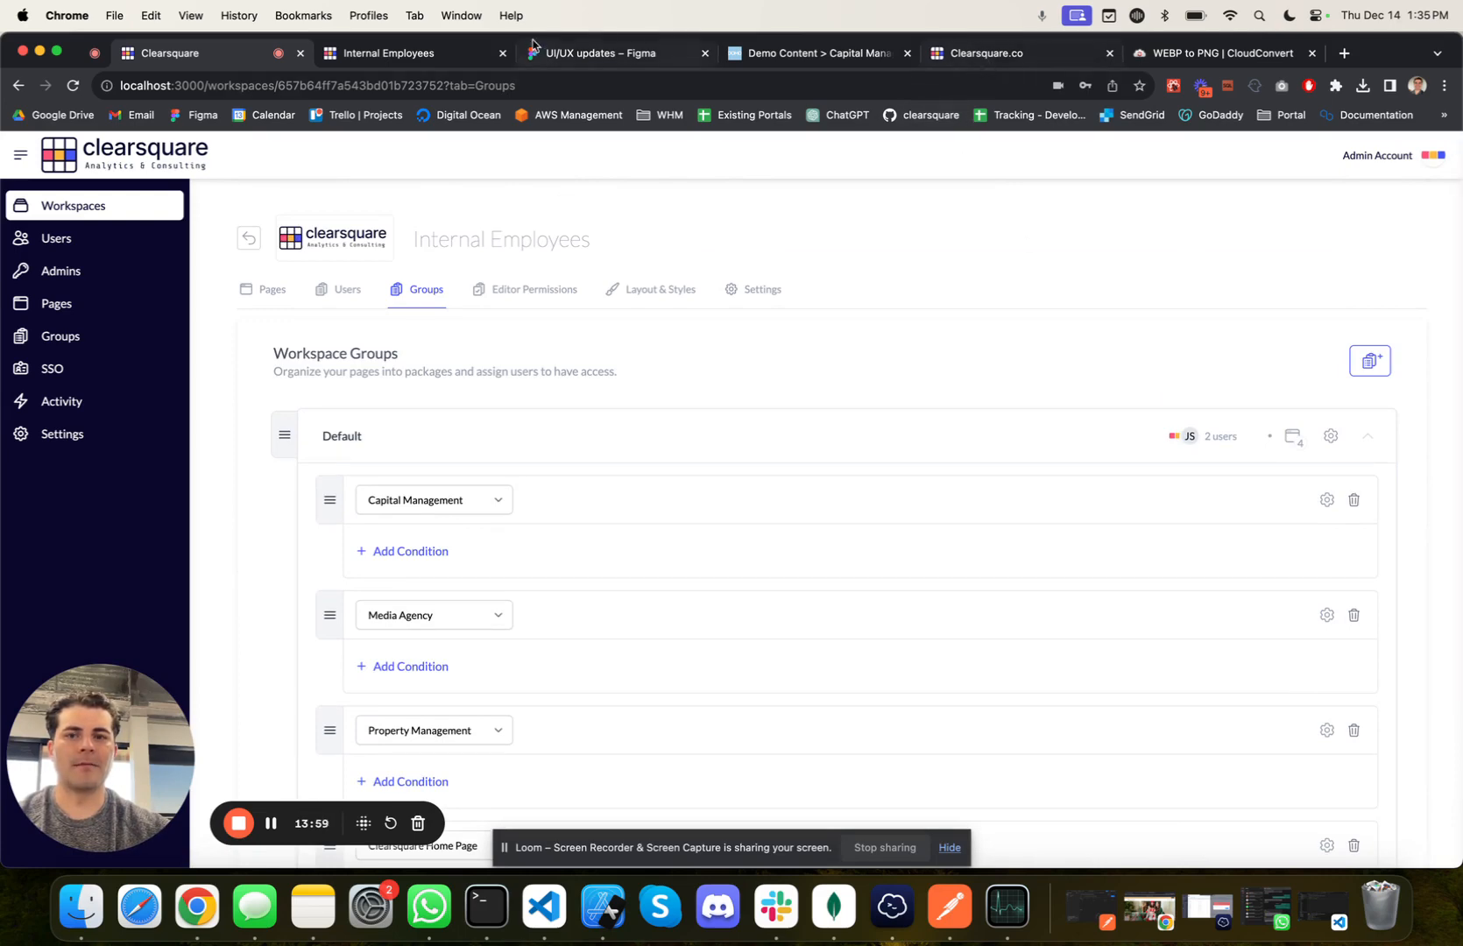
Step: Reload the user portal's Property Management dashboard, then open Capital Management and examine how the workspace filter affects its cards
left_click(385, 55)
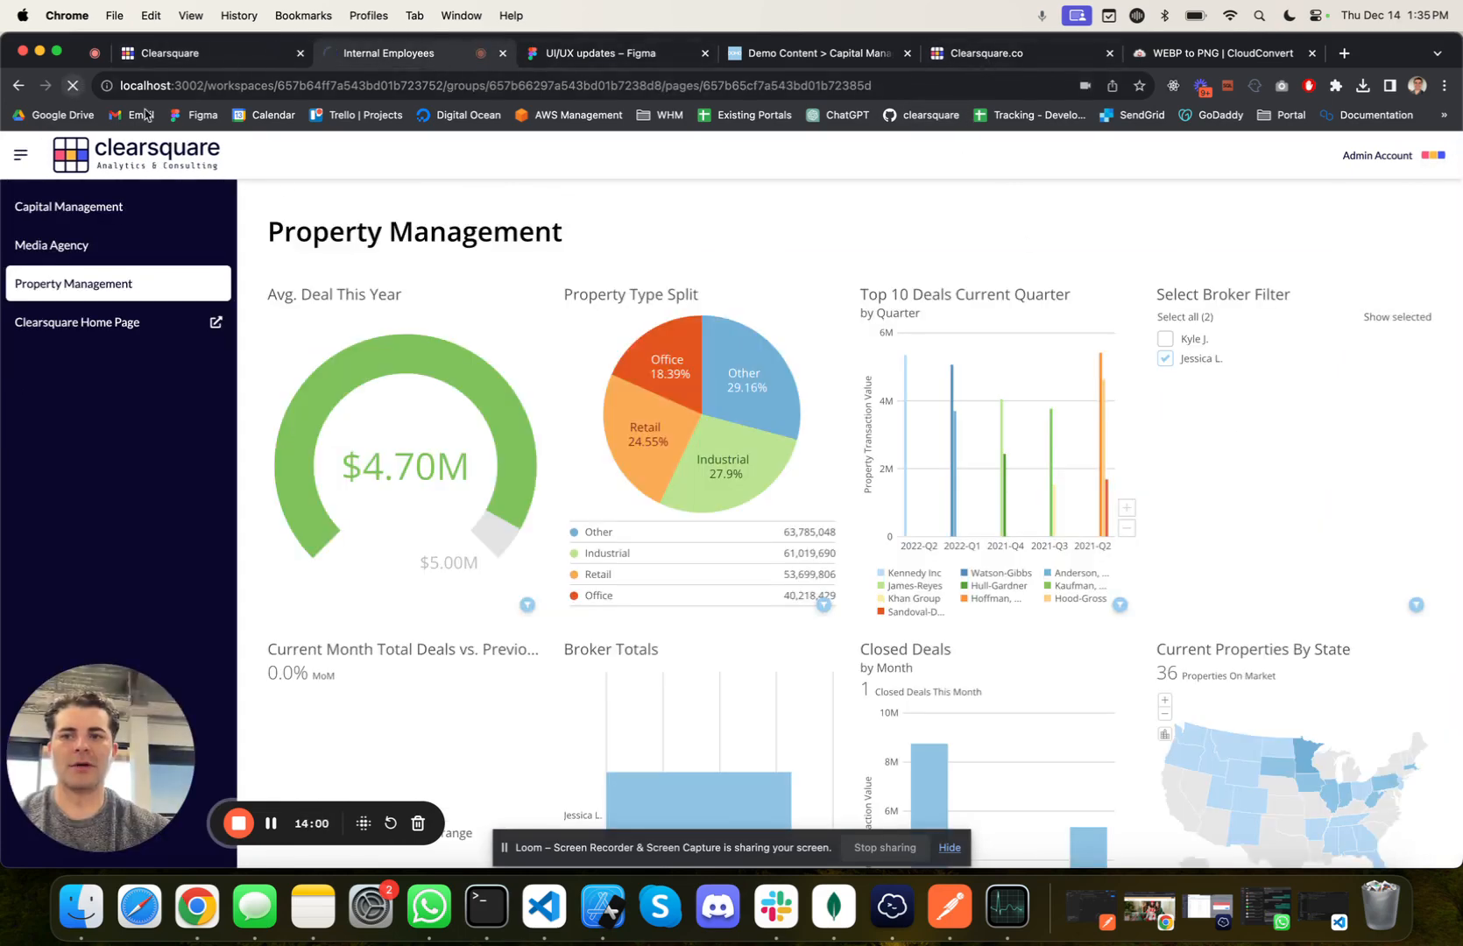
left_click(72, 87)
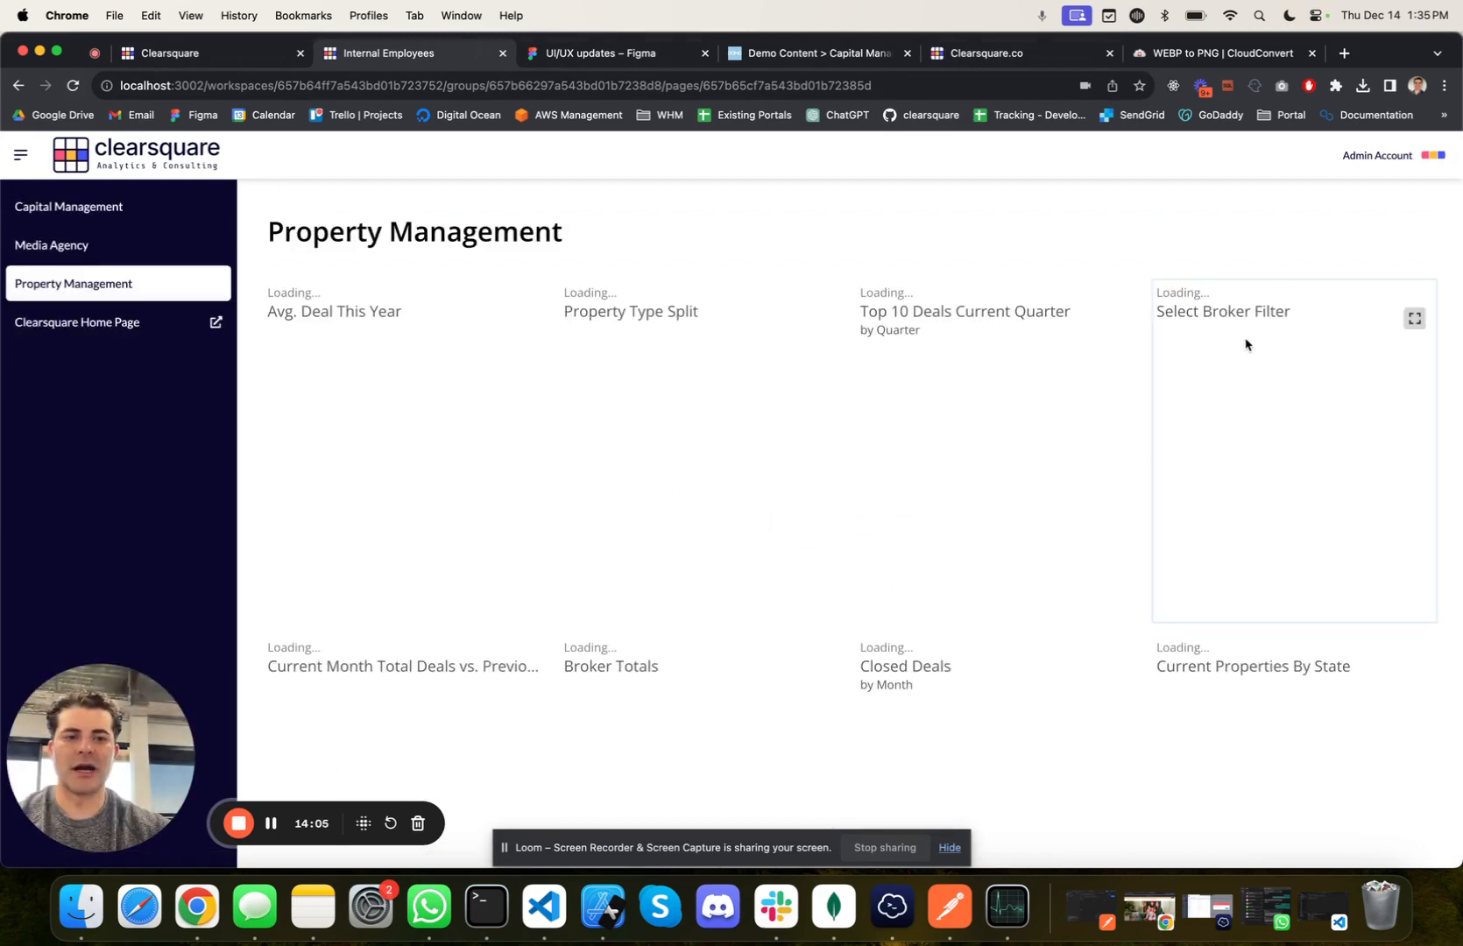
left_click(126, 205)
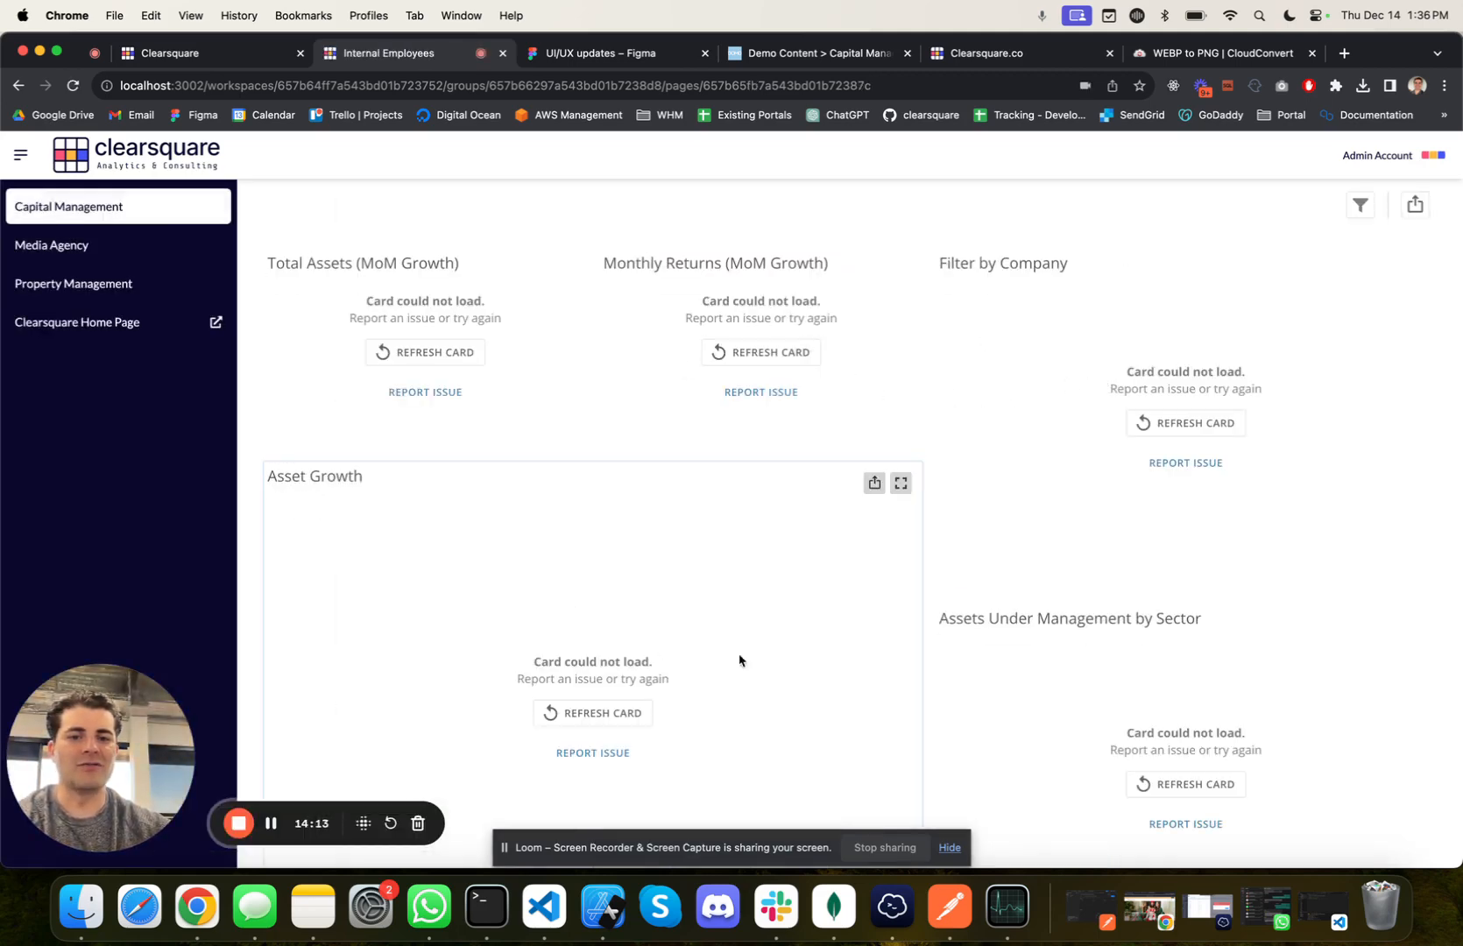
scroll(1274, 719, "down", 6)
scroll(1274, 719, "up", 6)
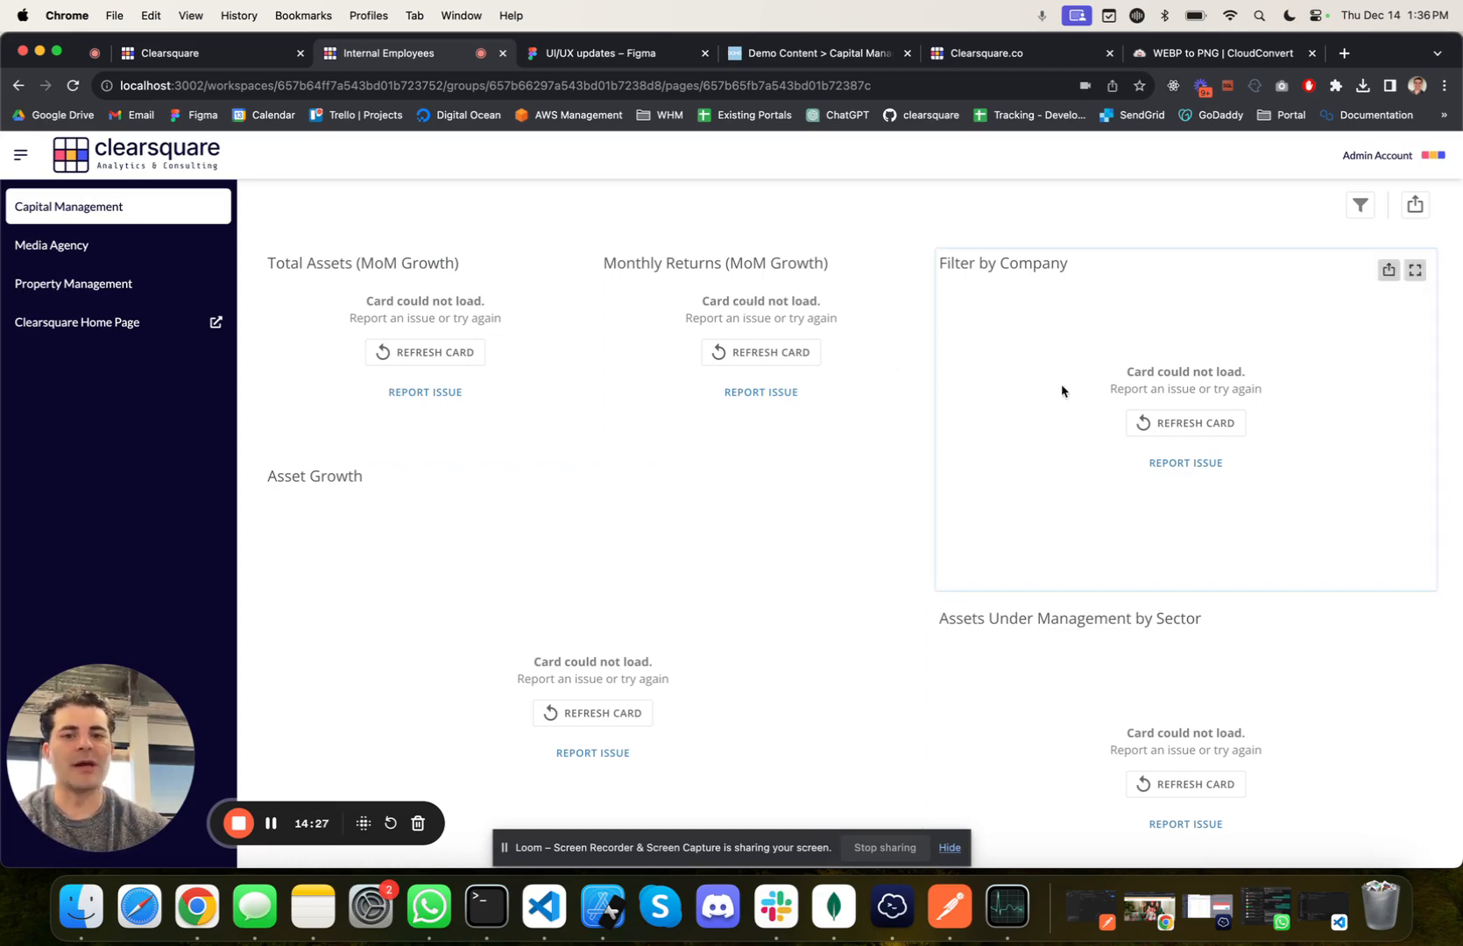
Step: In the admin portal, delete the Broker workspace filter from the Internal Employees workspace's DOMO integration settings
left_click(261, 55)
left_click(761, 292)
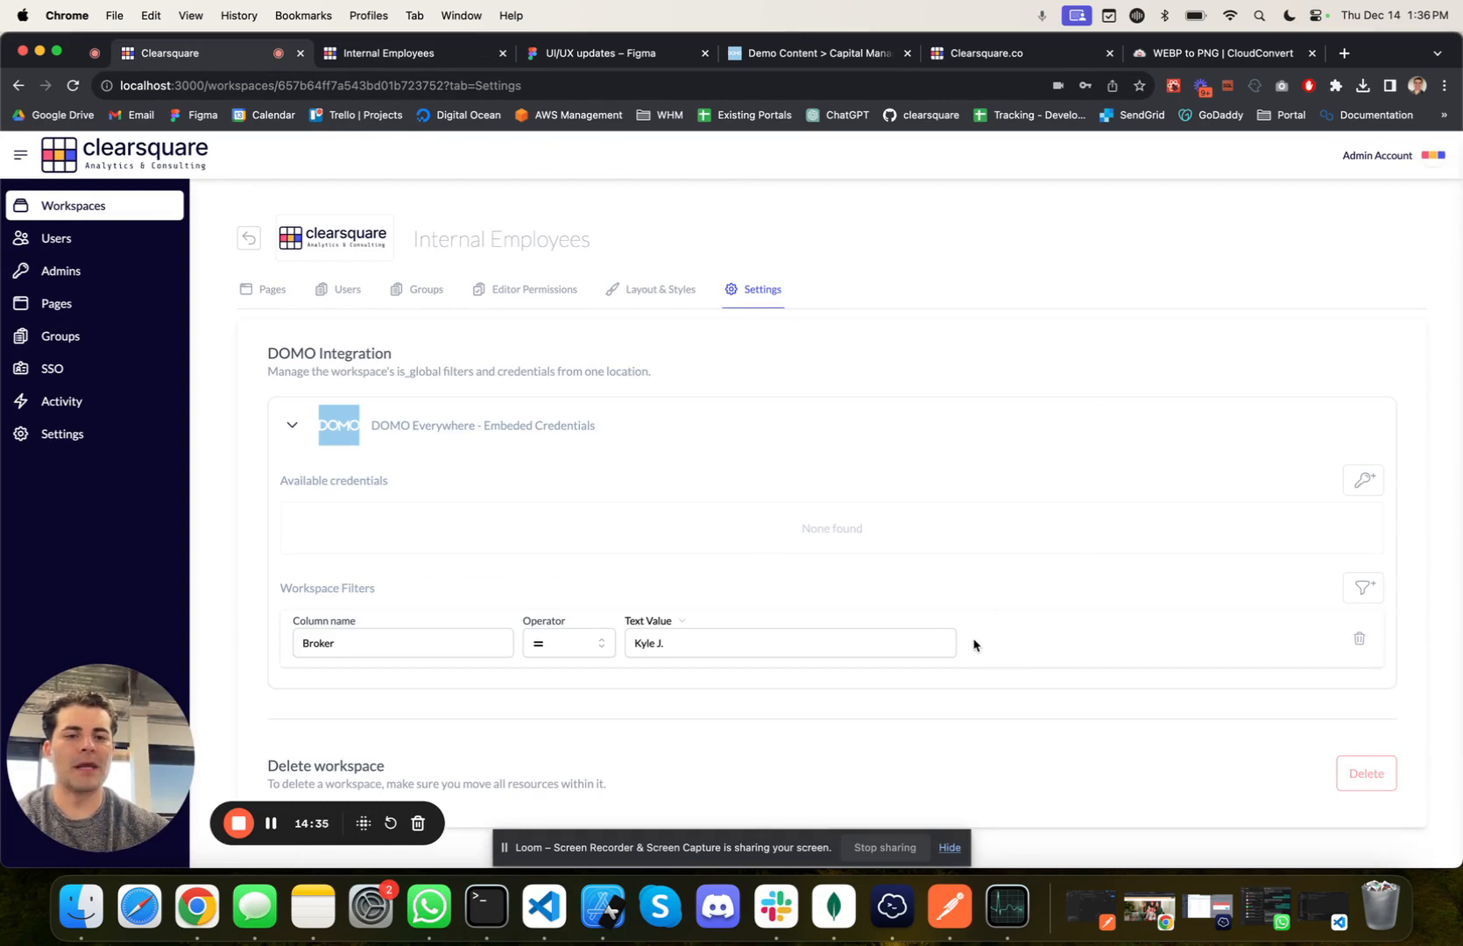
left_click(1358, 642)
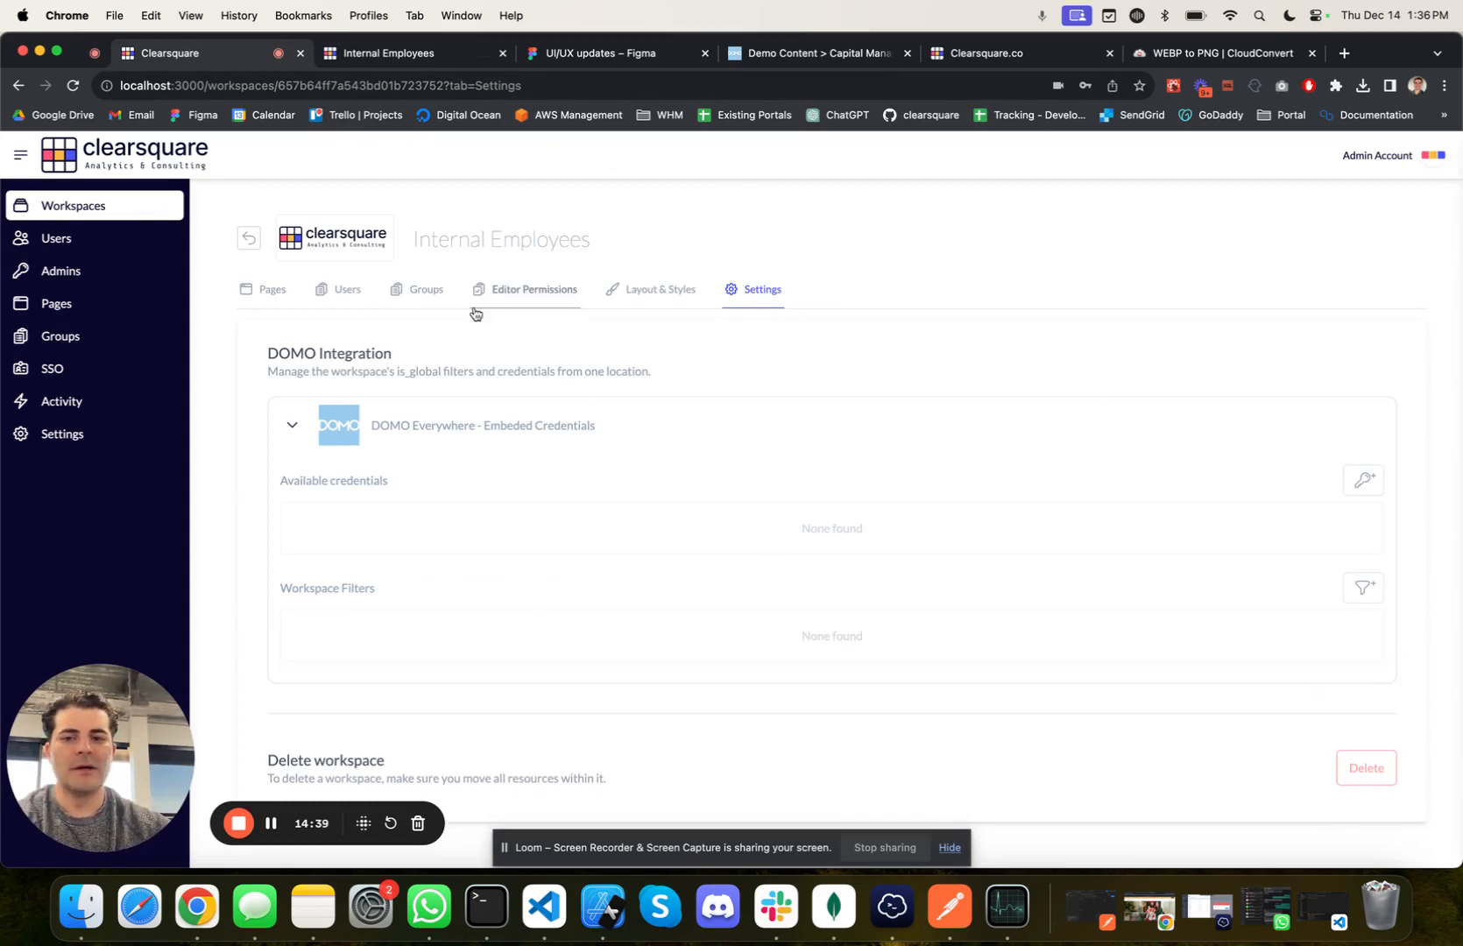
Step: In the workspace's Default group, add a condition to the Property Management page with column Broker, operator EQUALS, and the suggested broker's name as text value
left_click(427, 291)
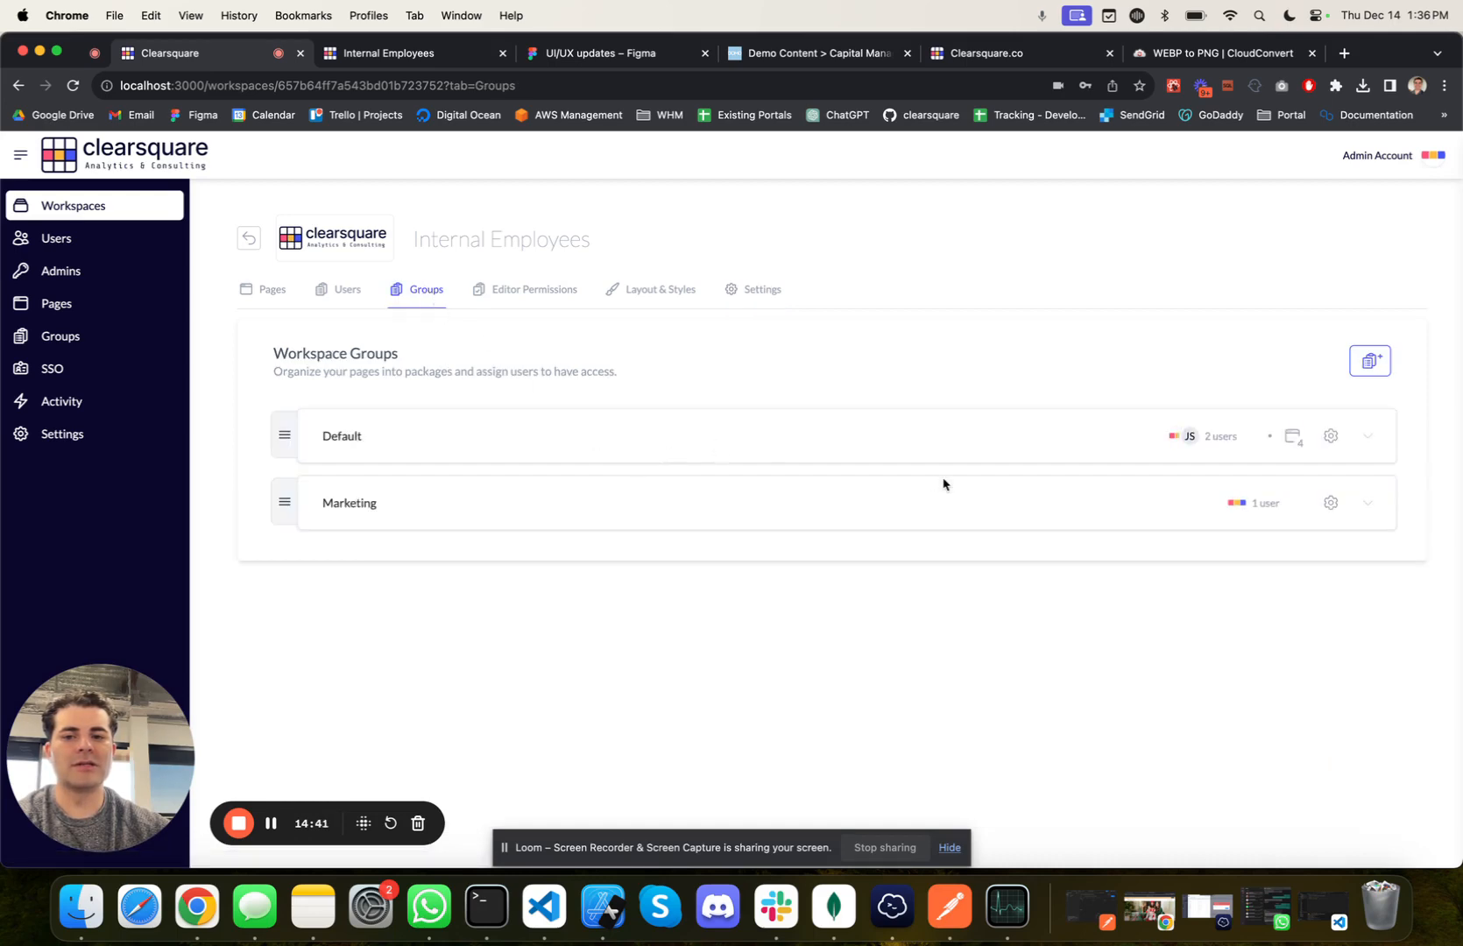
left_click(1372, 437)
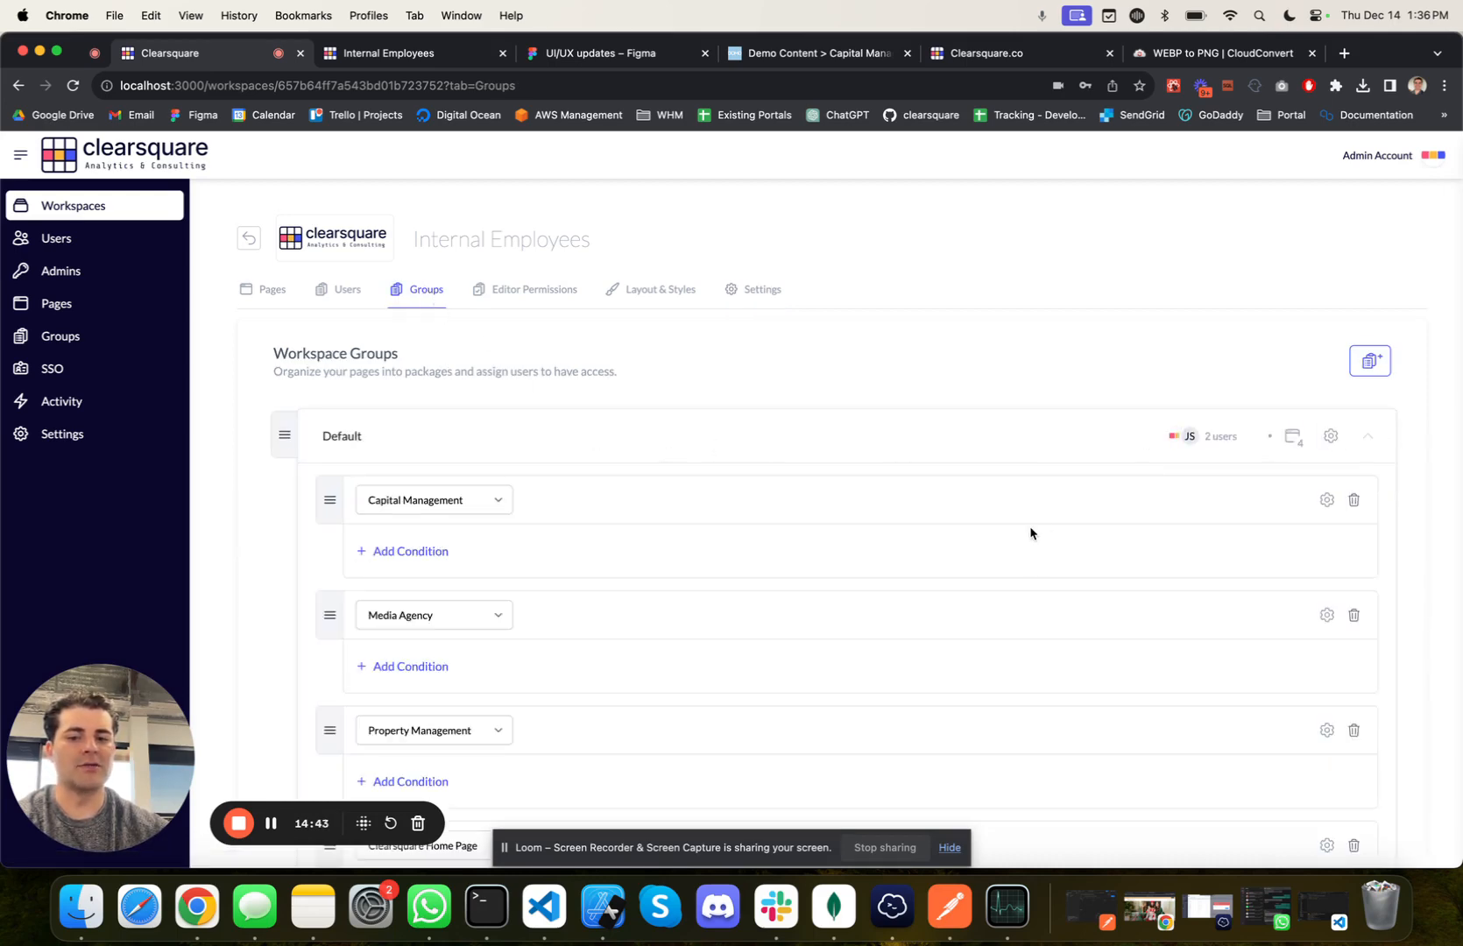
scroll(1031, 530, "down", 2)
scroll(1030, 533, "down", 1)
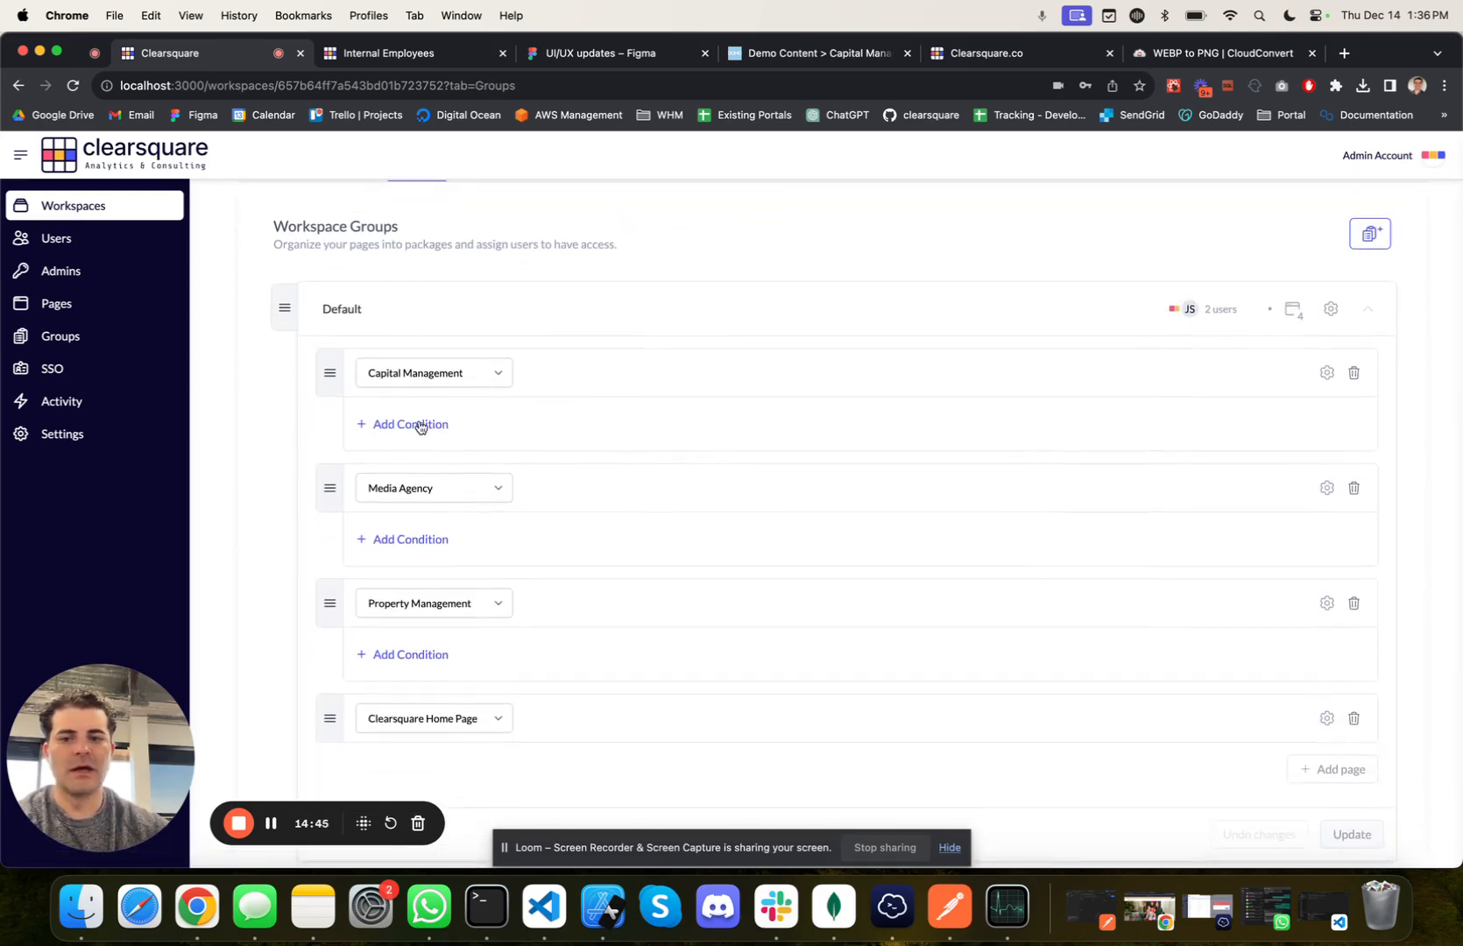
left_click(410, 655)
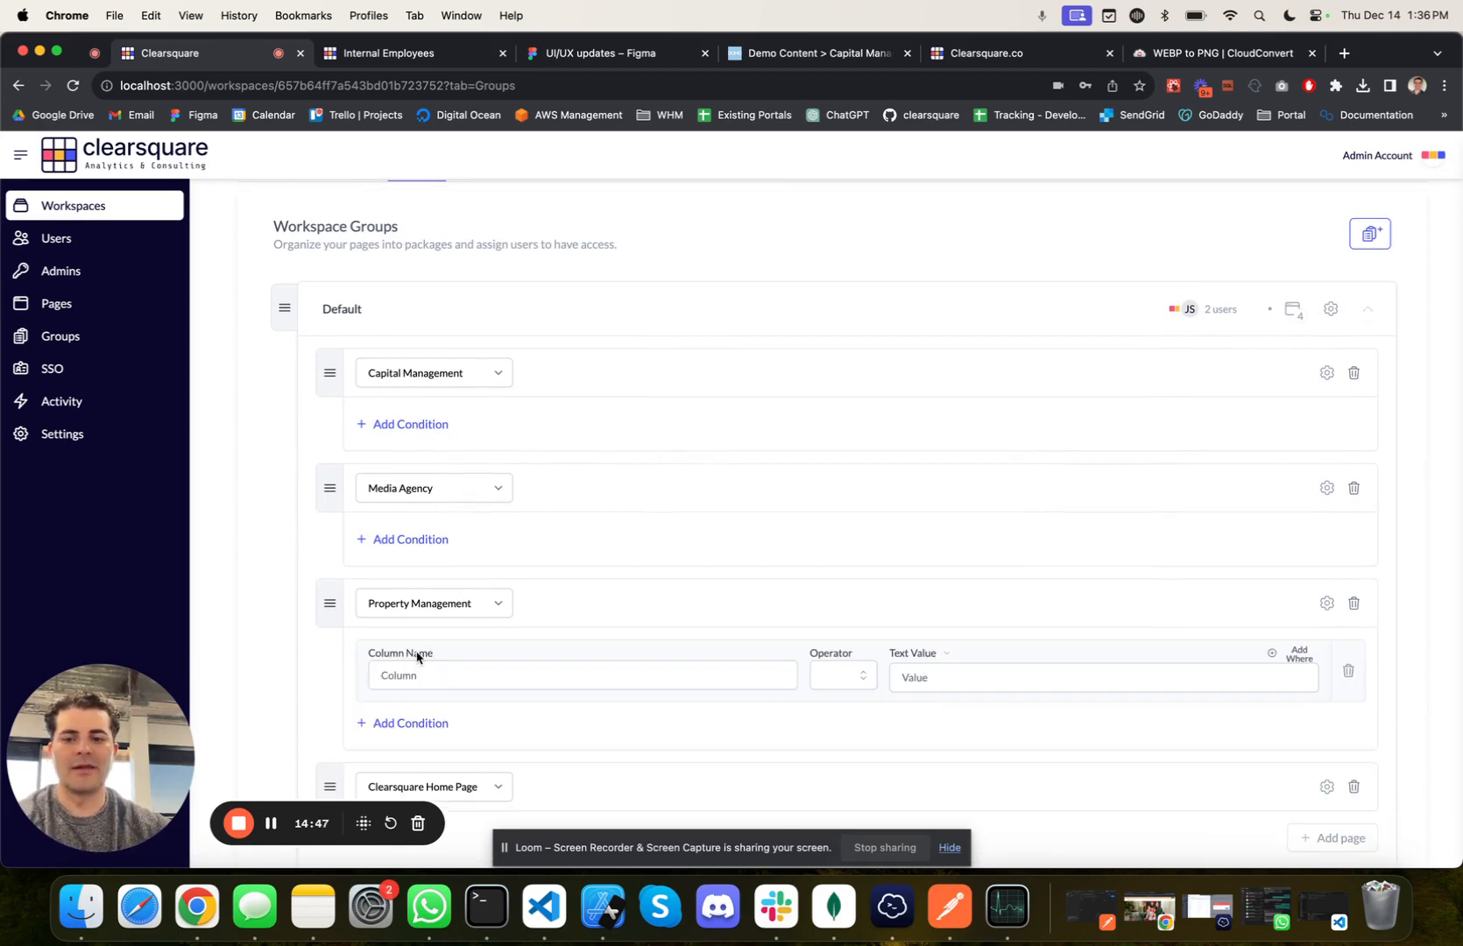
left_click(442, 675)
left_click(497, 483)
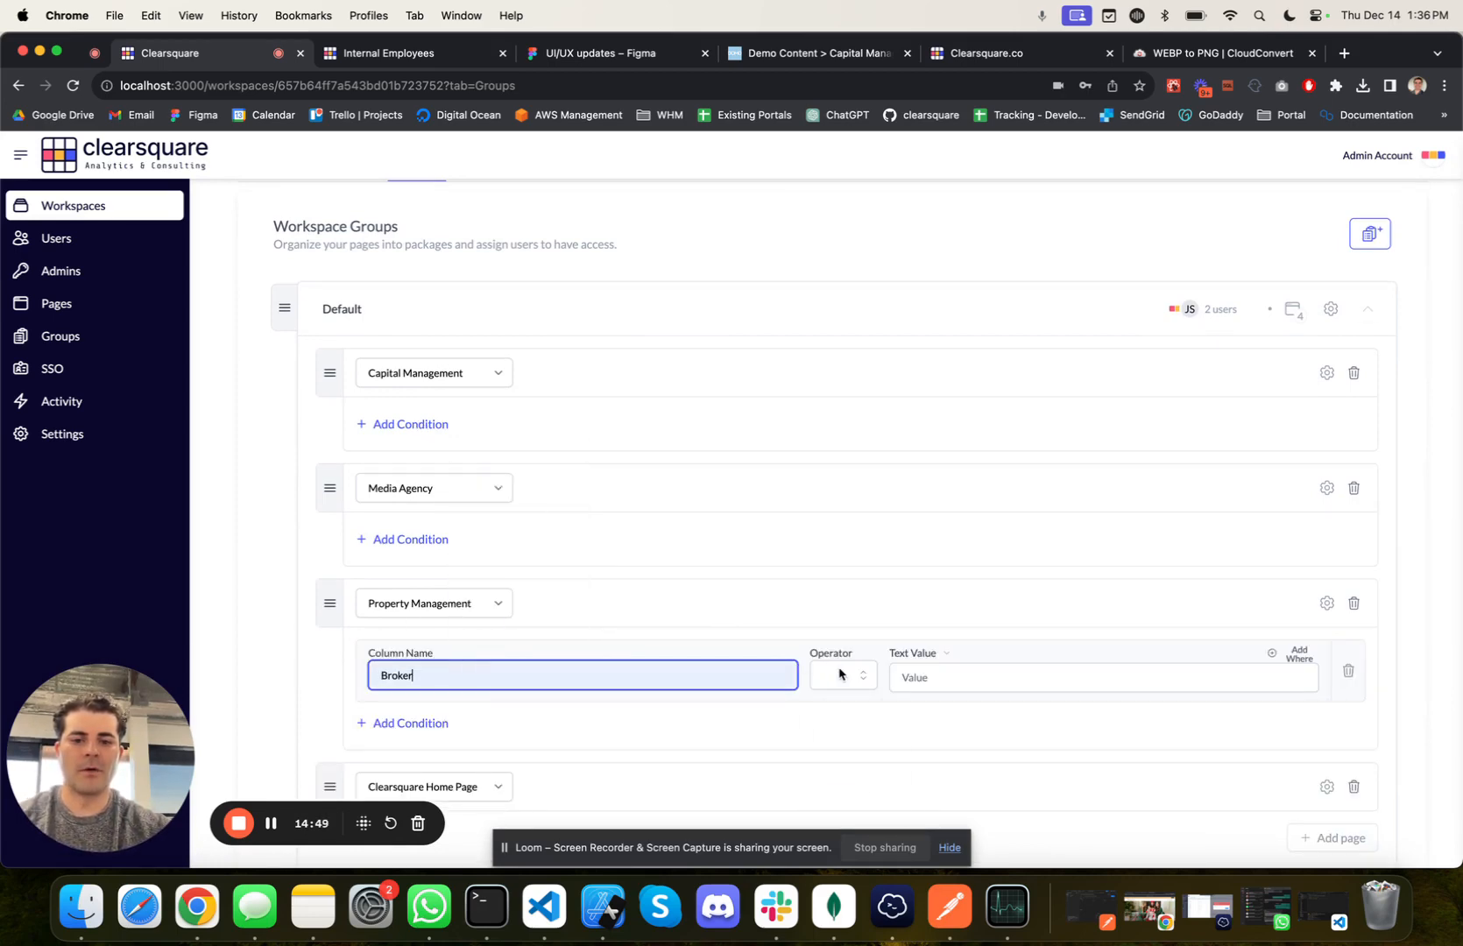
left_click(839, 676)
left_click(834, 705)
left_click(947, 678)
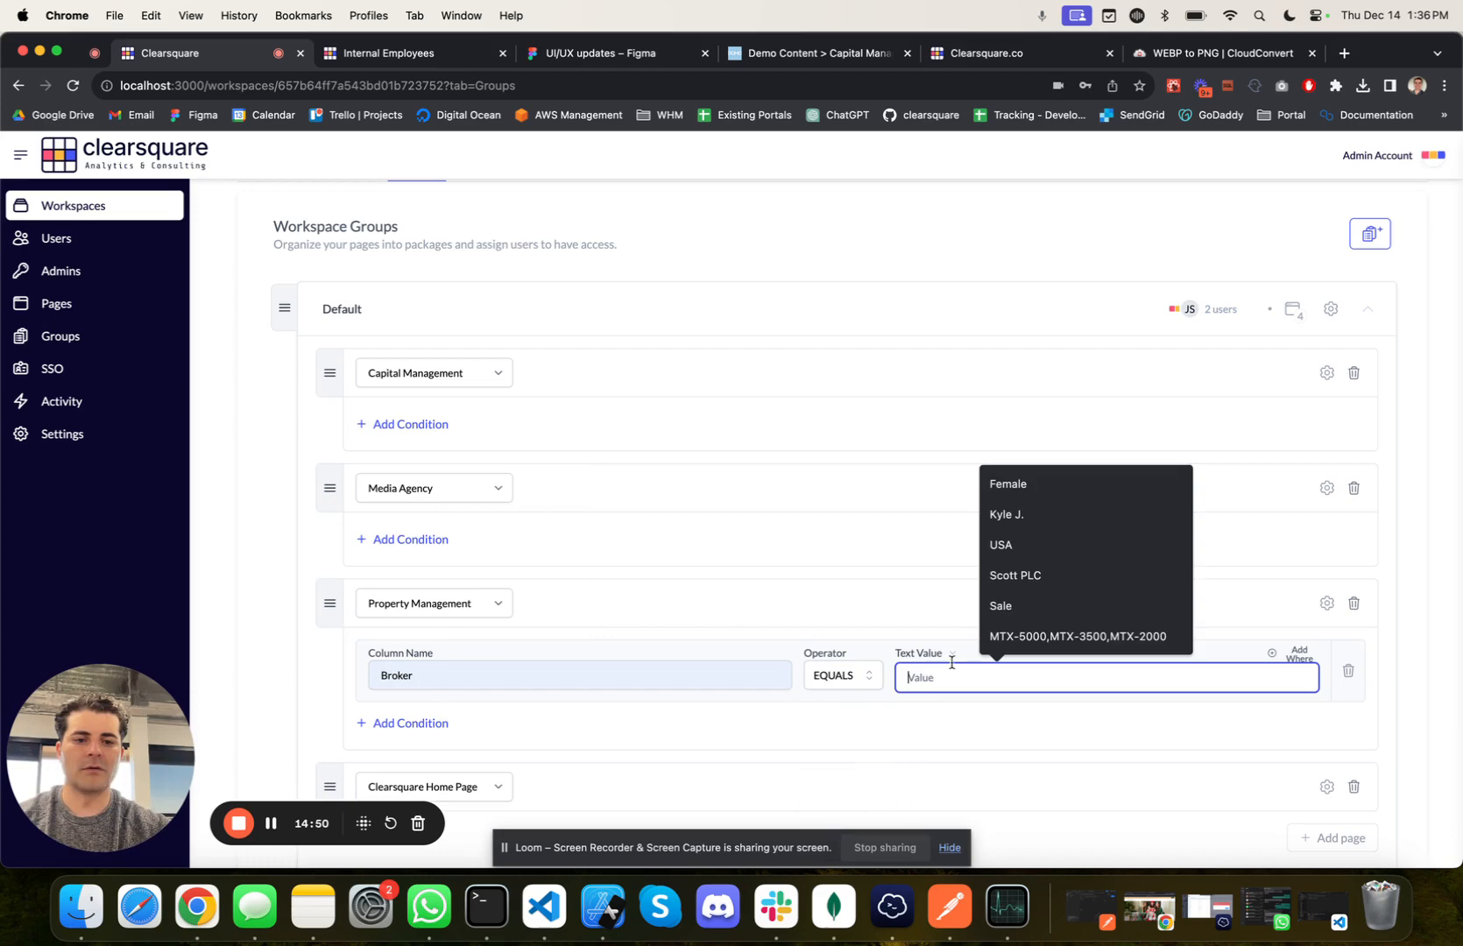
left_click(1023, 513)
Step: Add a where clause to the Property Management page's Broker condition and start editing its list of datasets
scroll(970, 582, "down", 3)
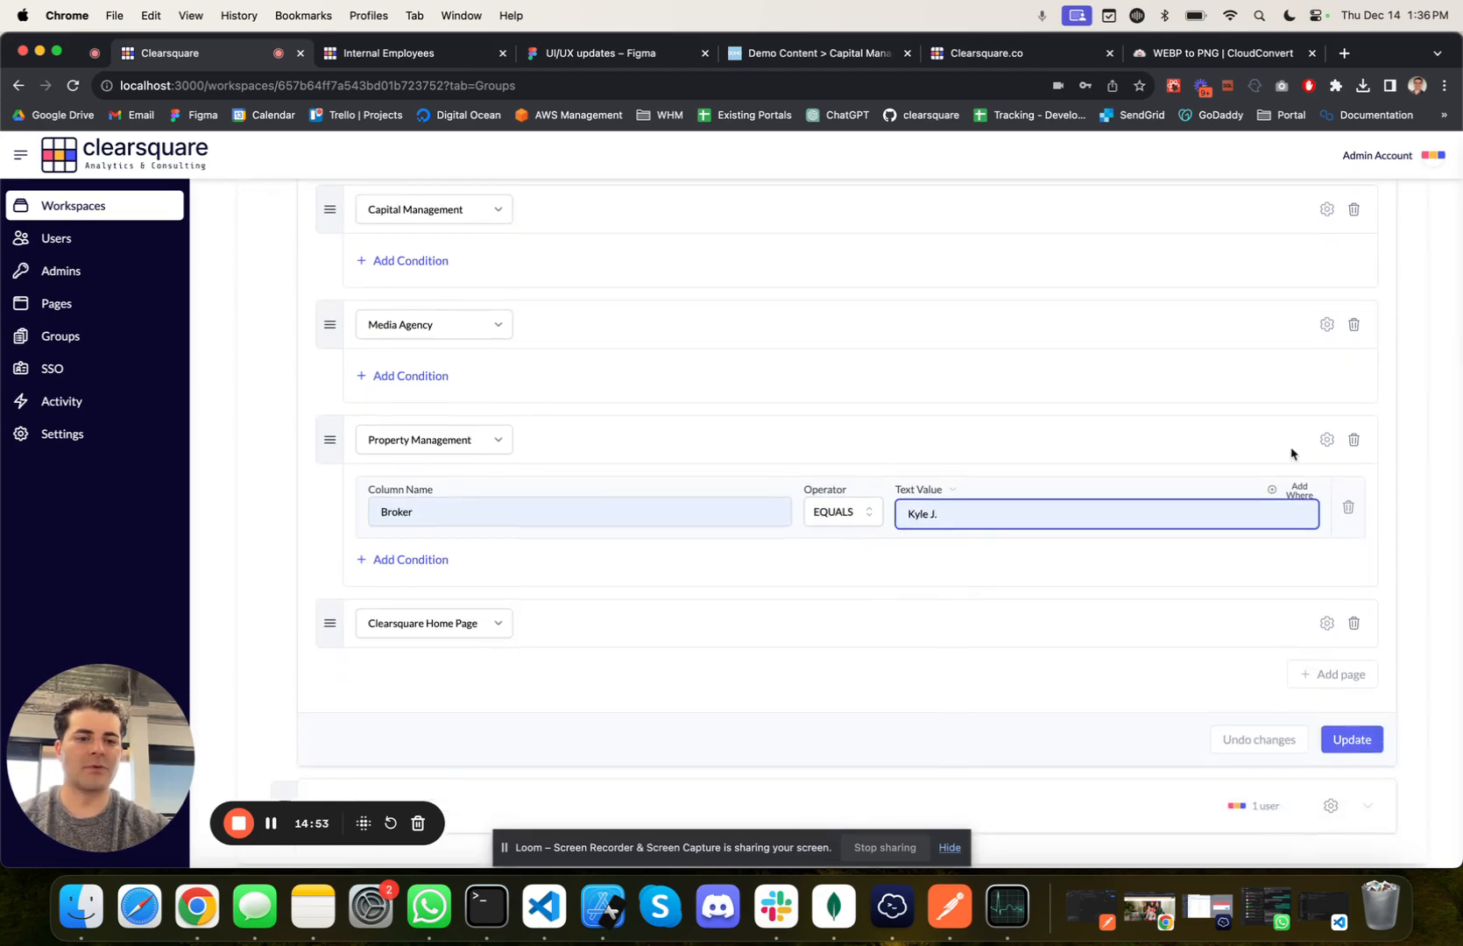
left_click(1300, 496)
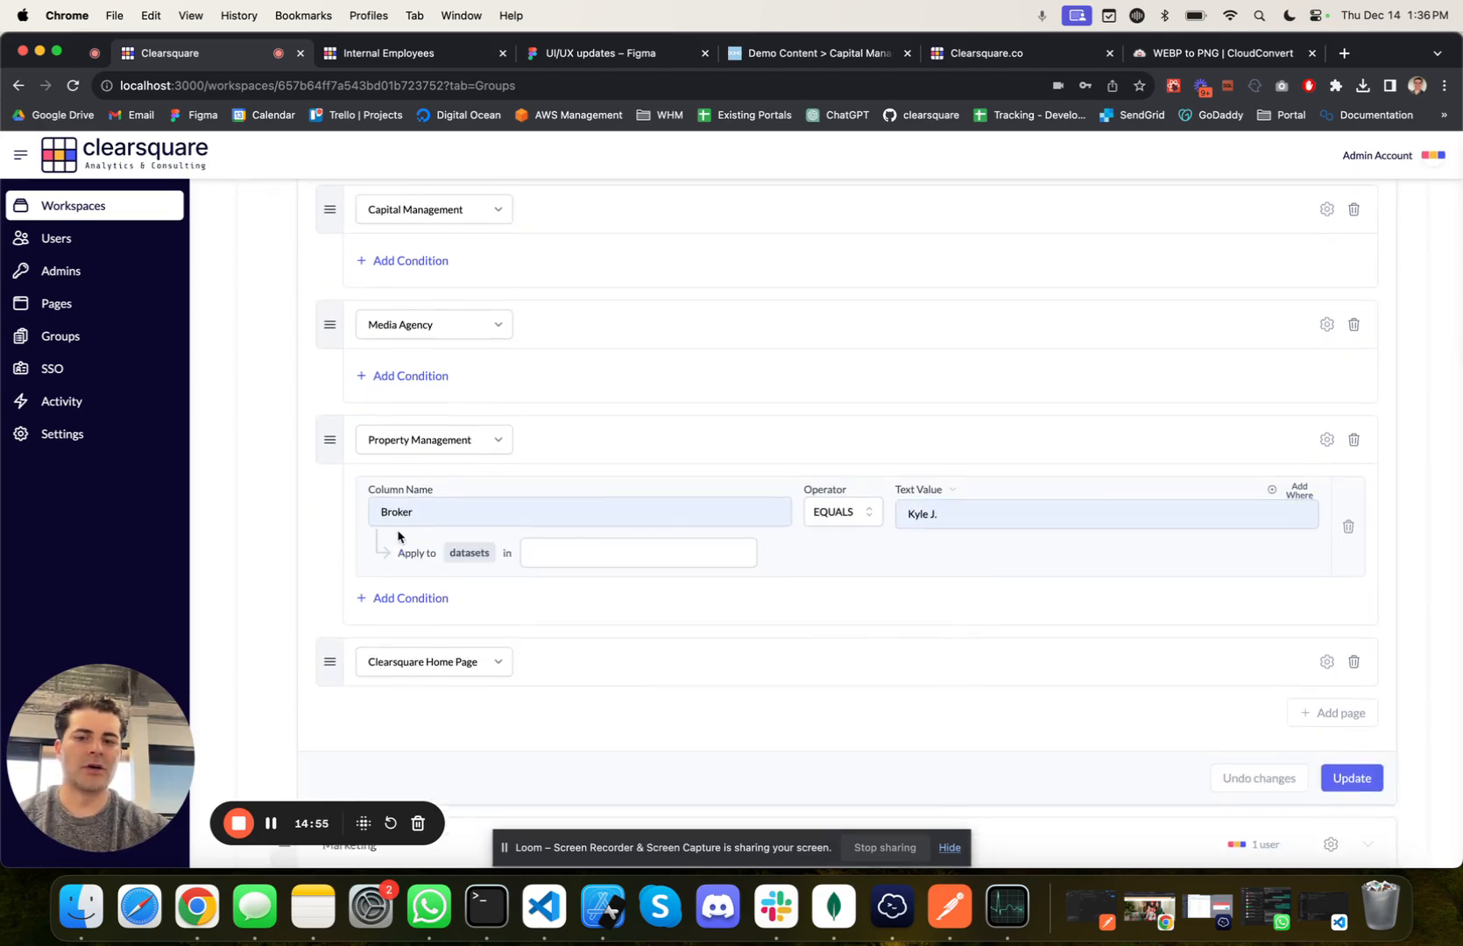
left_click(541, 552)
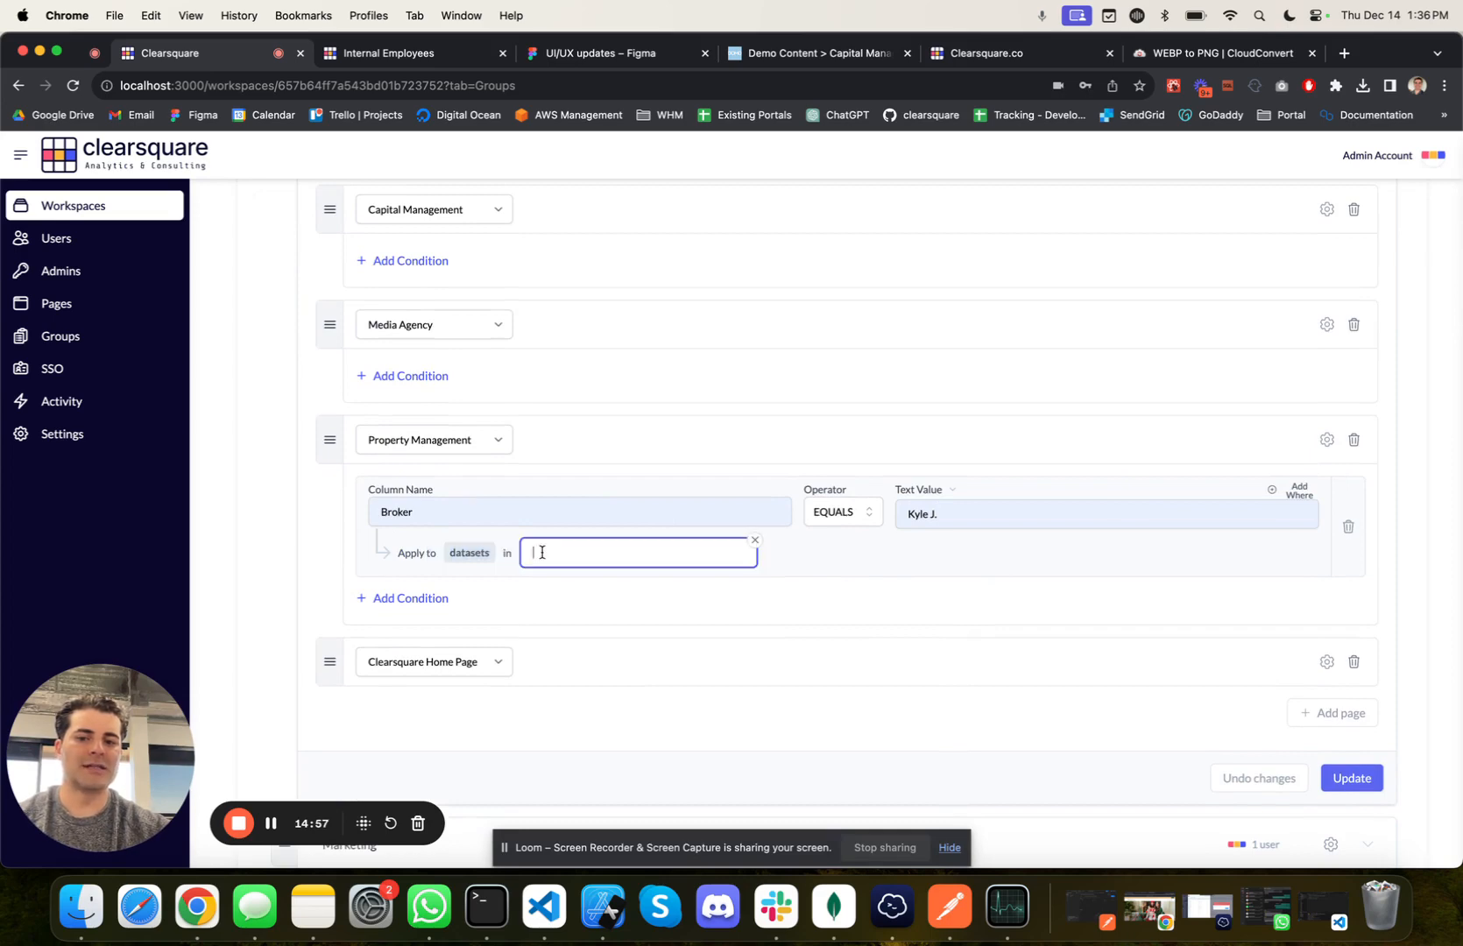
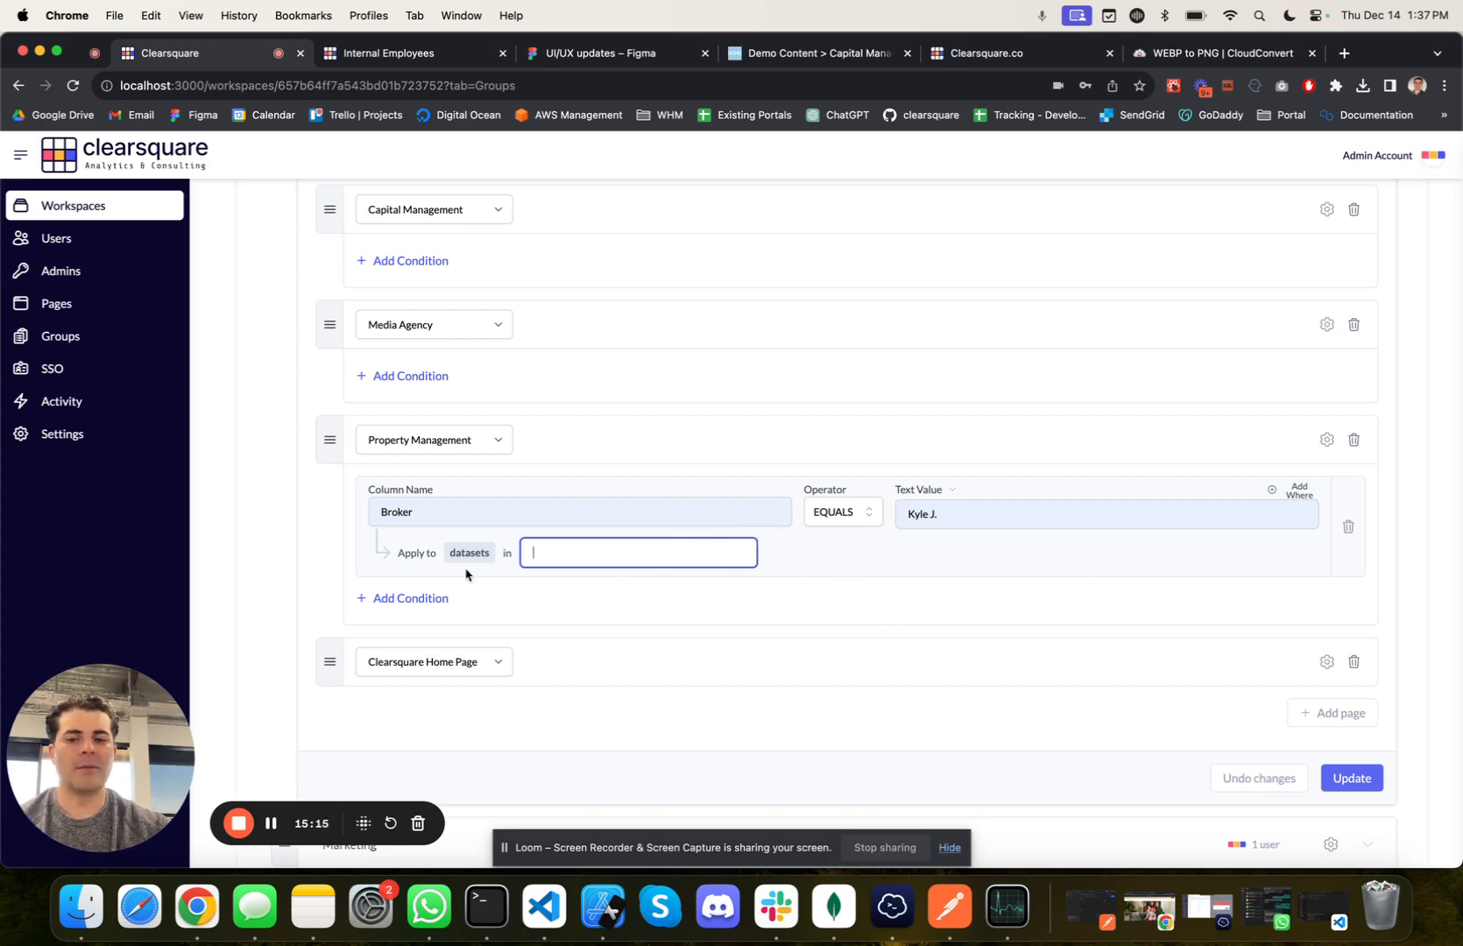
Step: Try adding two blank conditions to the Property Management page and one to Media Agency, deleting each of them again
left_click(421, 599)
left_click(405, 668)
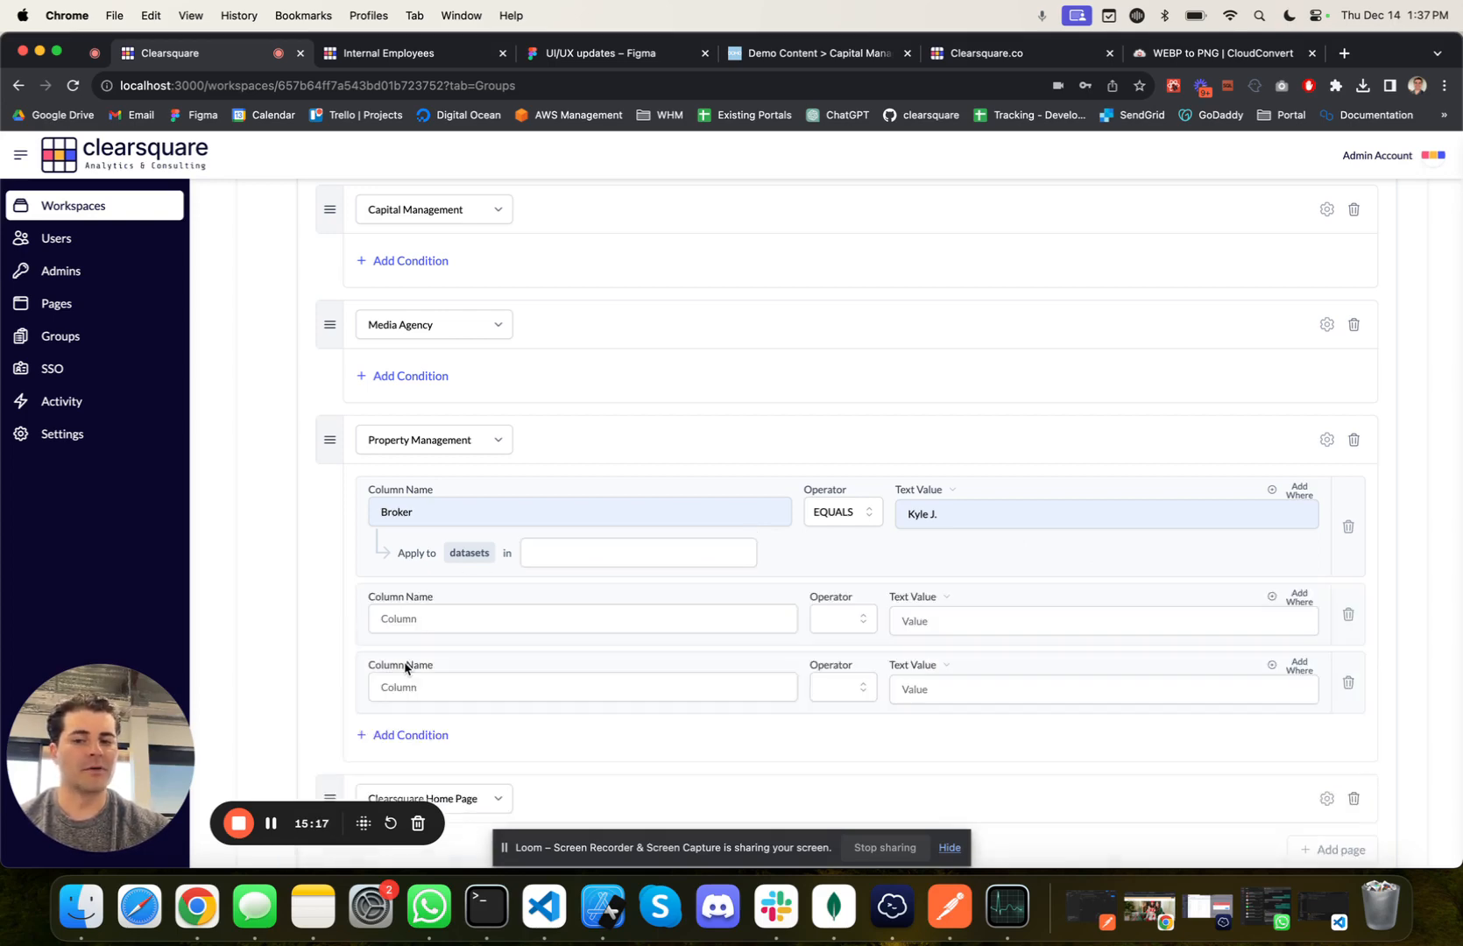
scroll(405, 664, "down", 2)
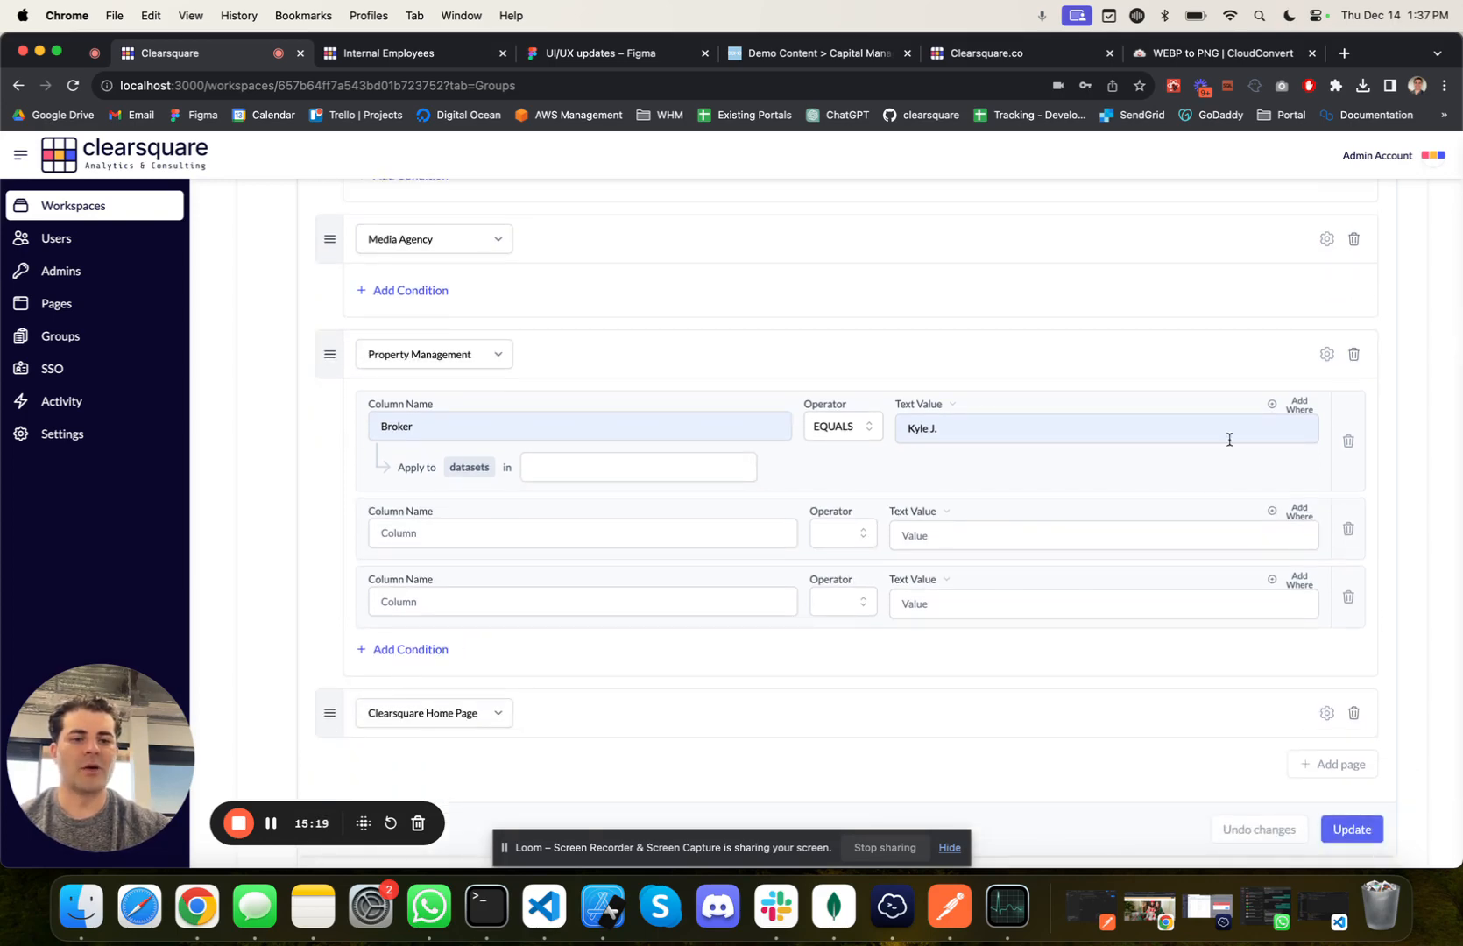
left_click(1348, 529)
left_click(1348, 530)
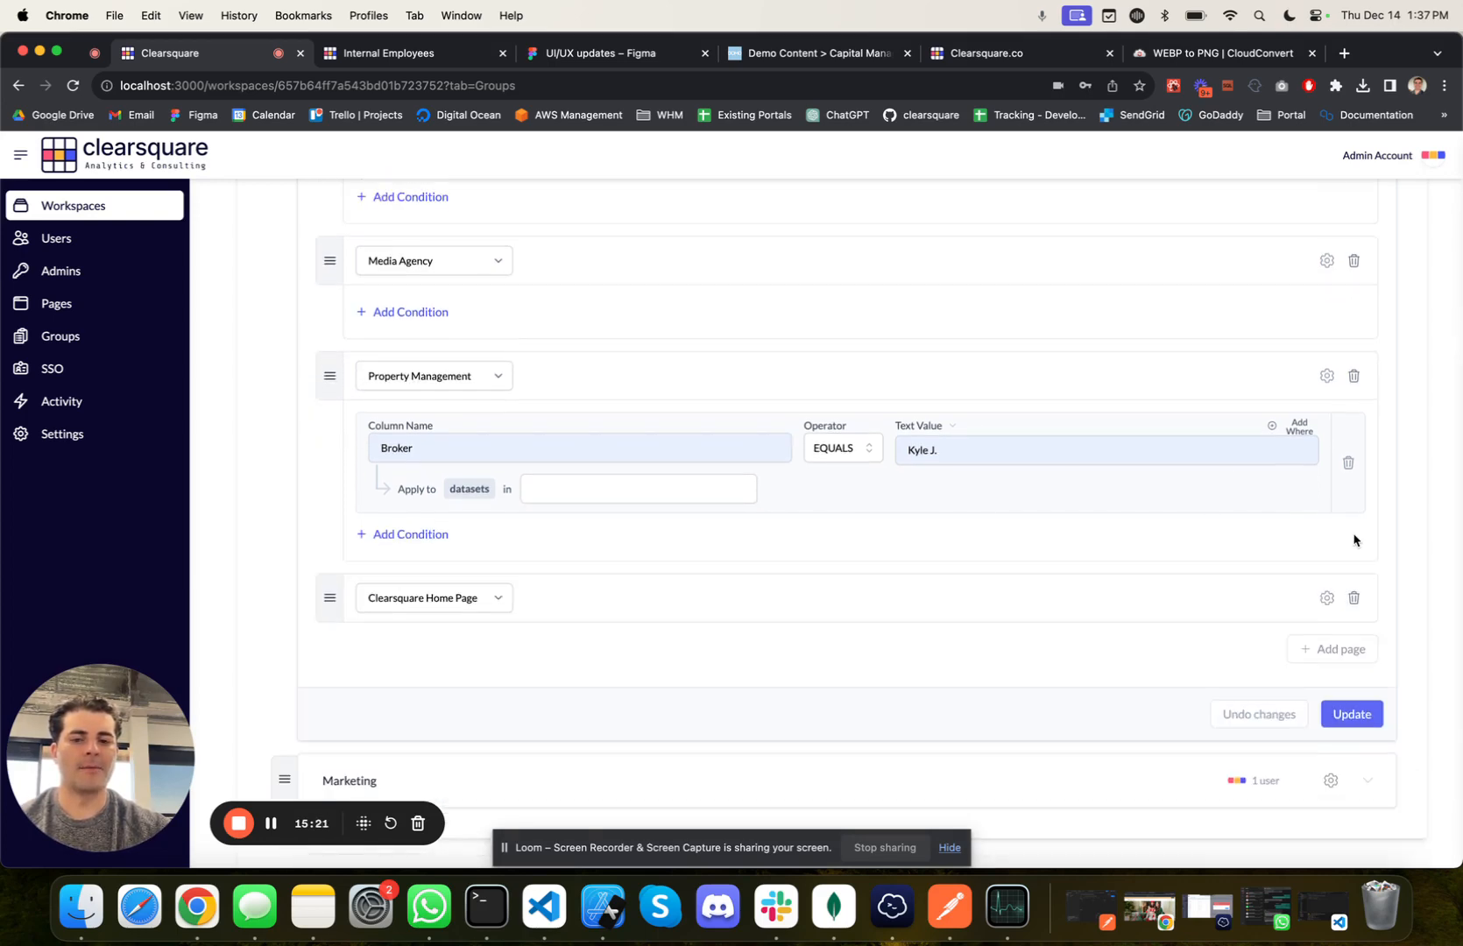
scroll(1076, 236, "up", 1)
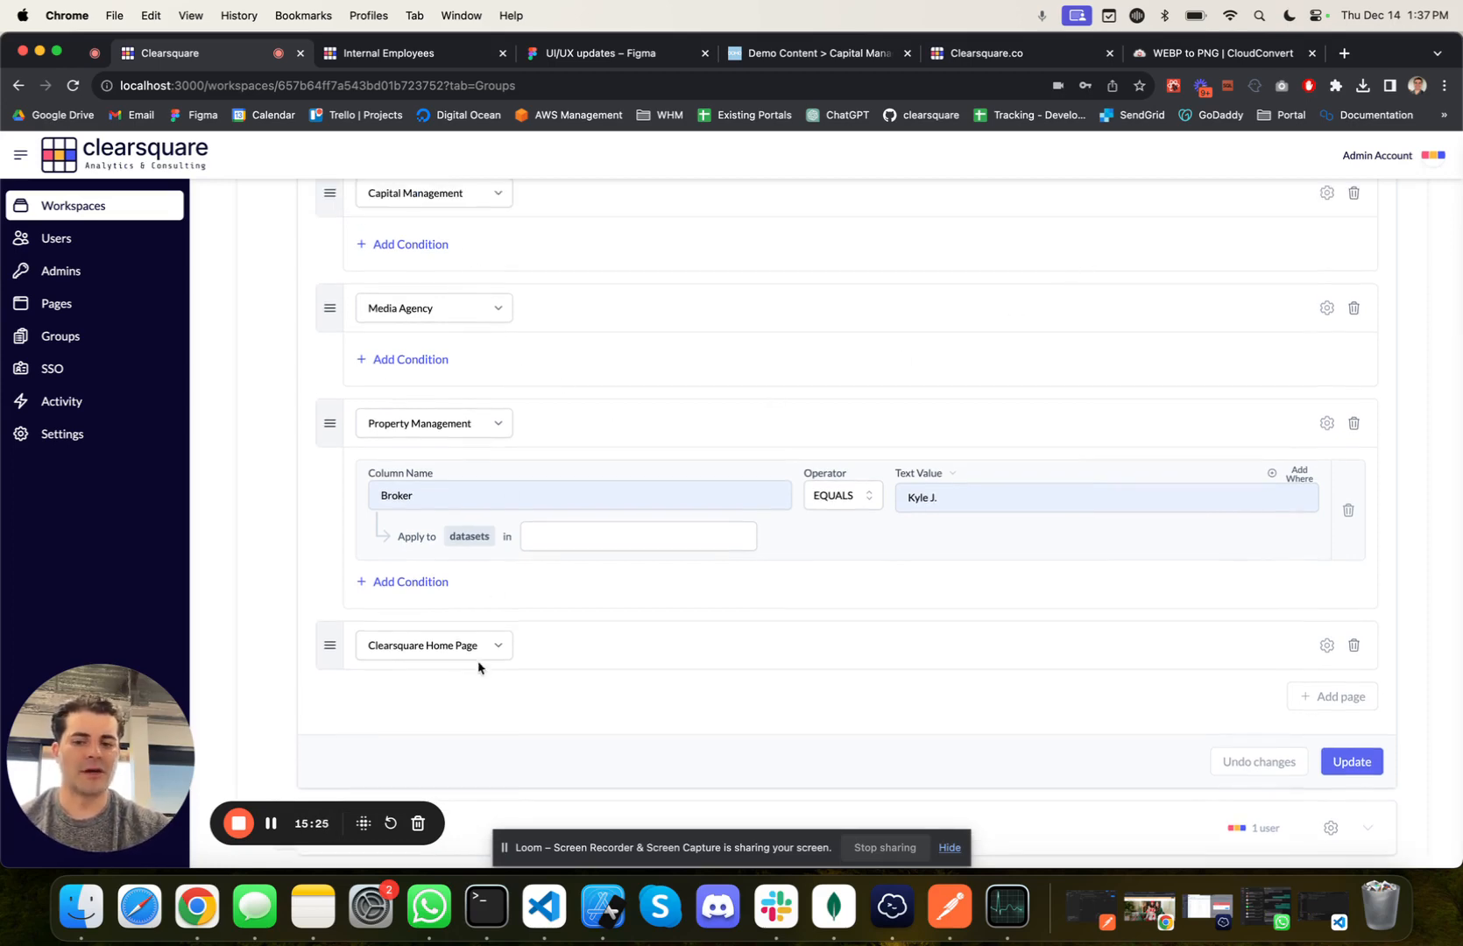
left_click(392, 360)
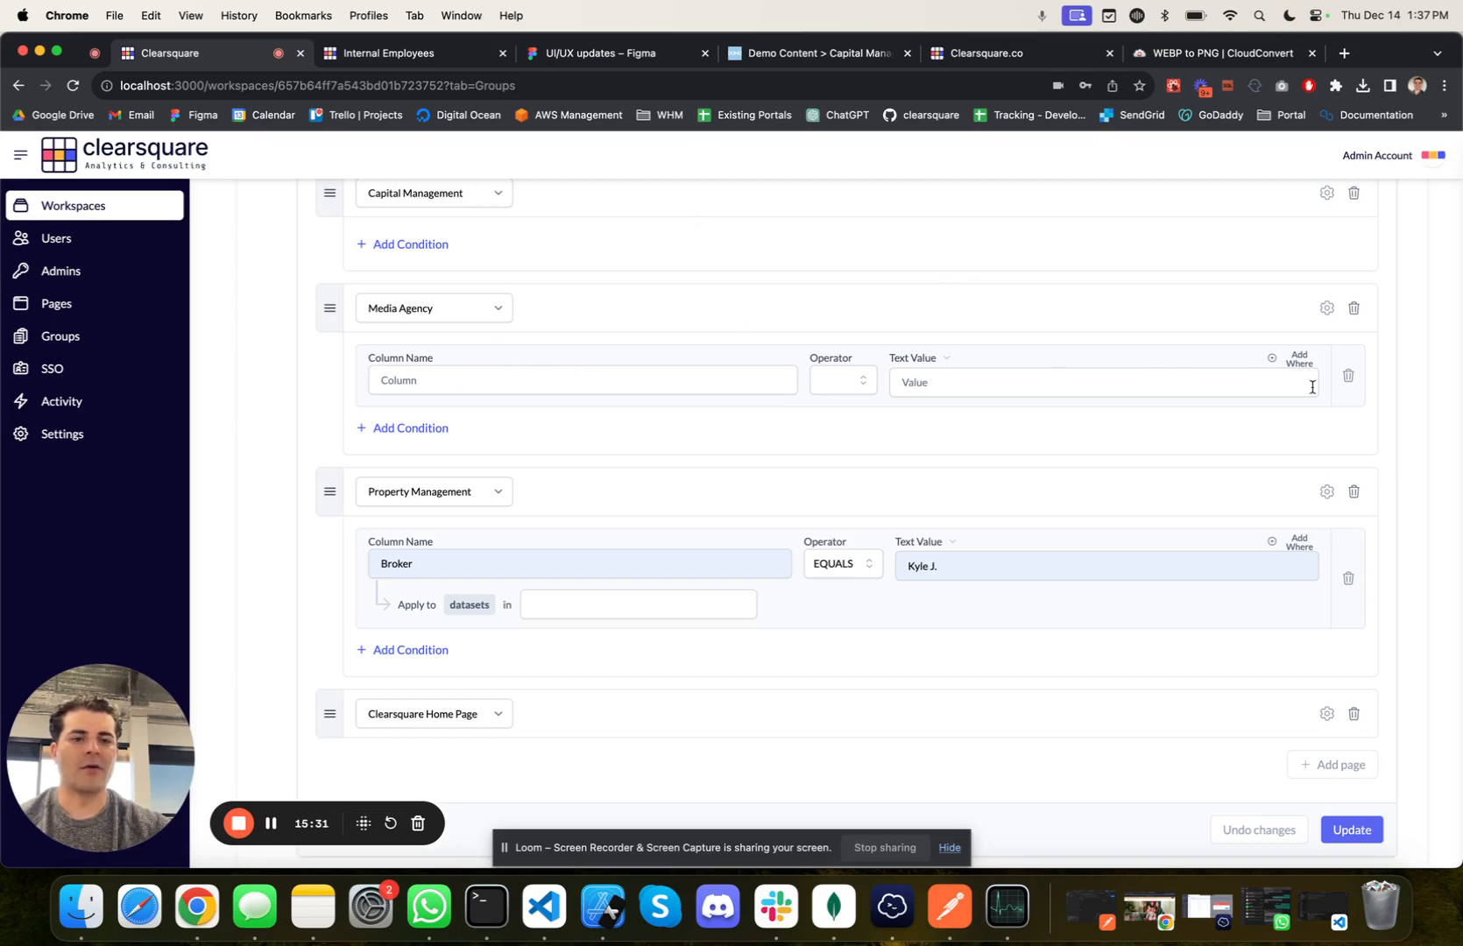
left_click(1349, 377)
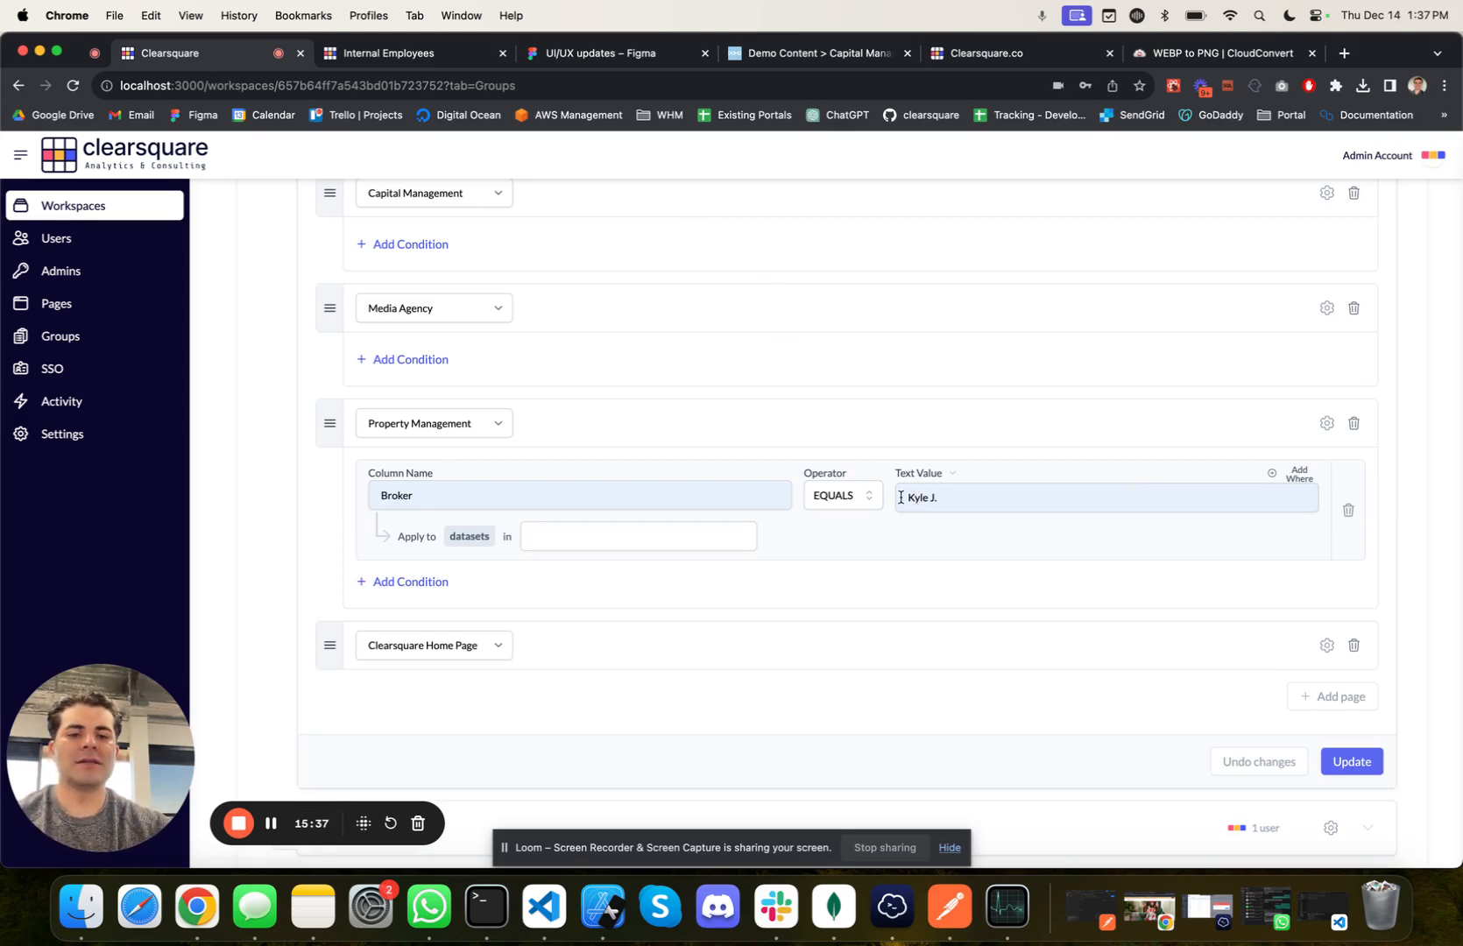
left_click_drag(901, 497, 987, 496)
left_click(970, 438)
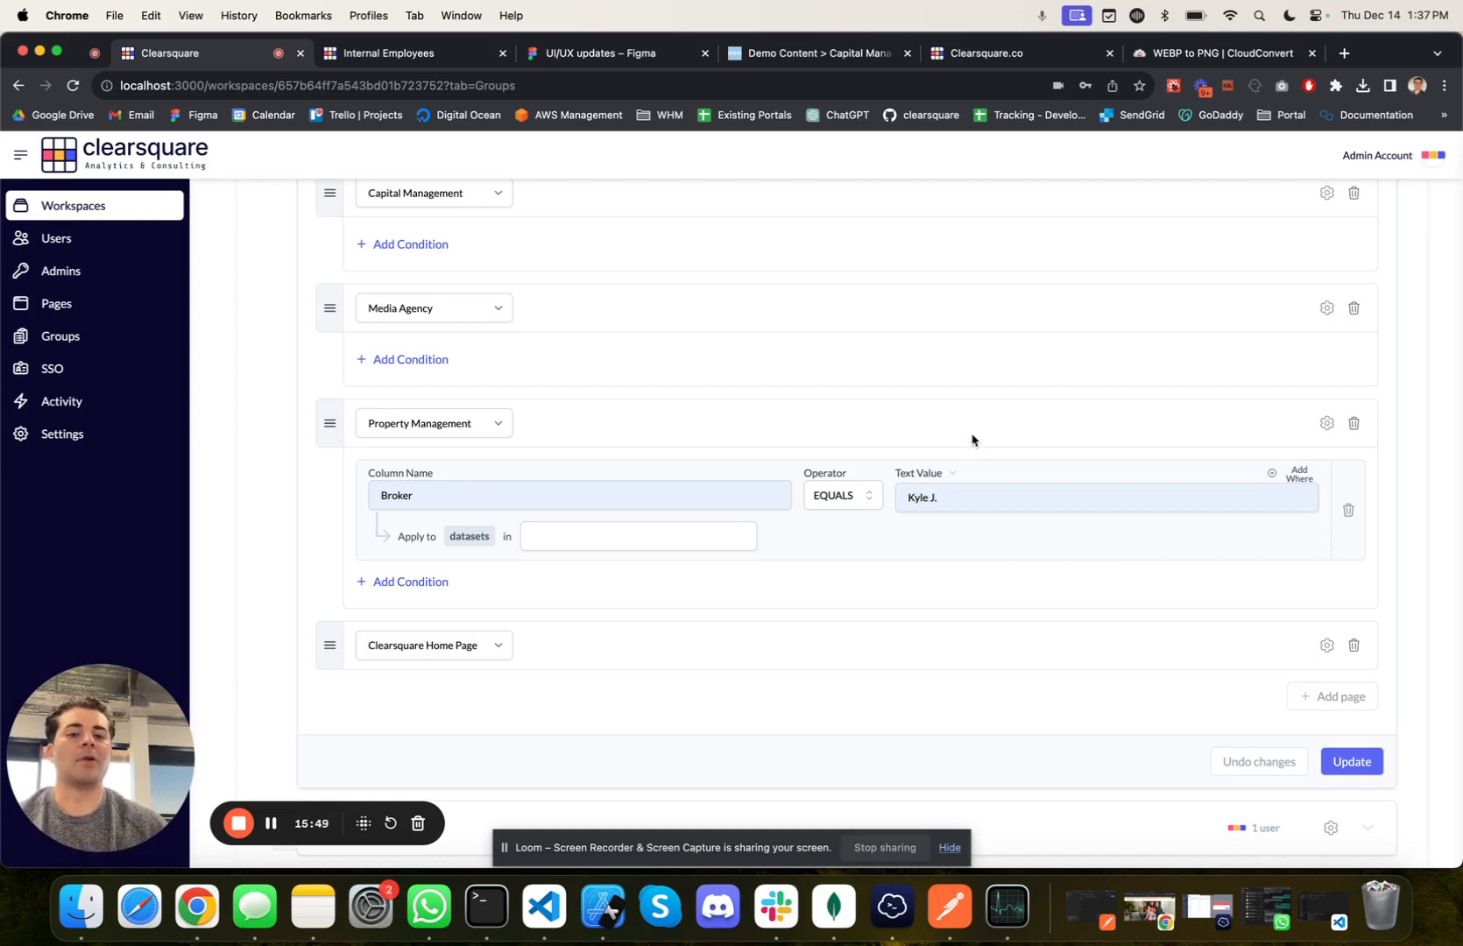
Step: Open the listed user's profile from the Users section and examine the full name and email attributes
left_click(95, 243)
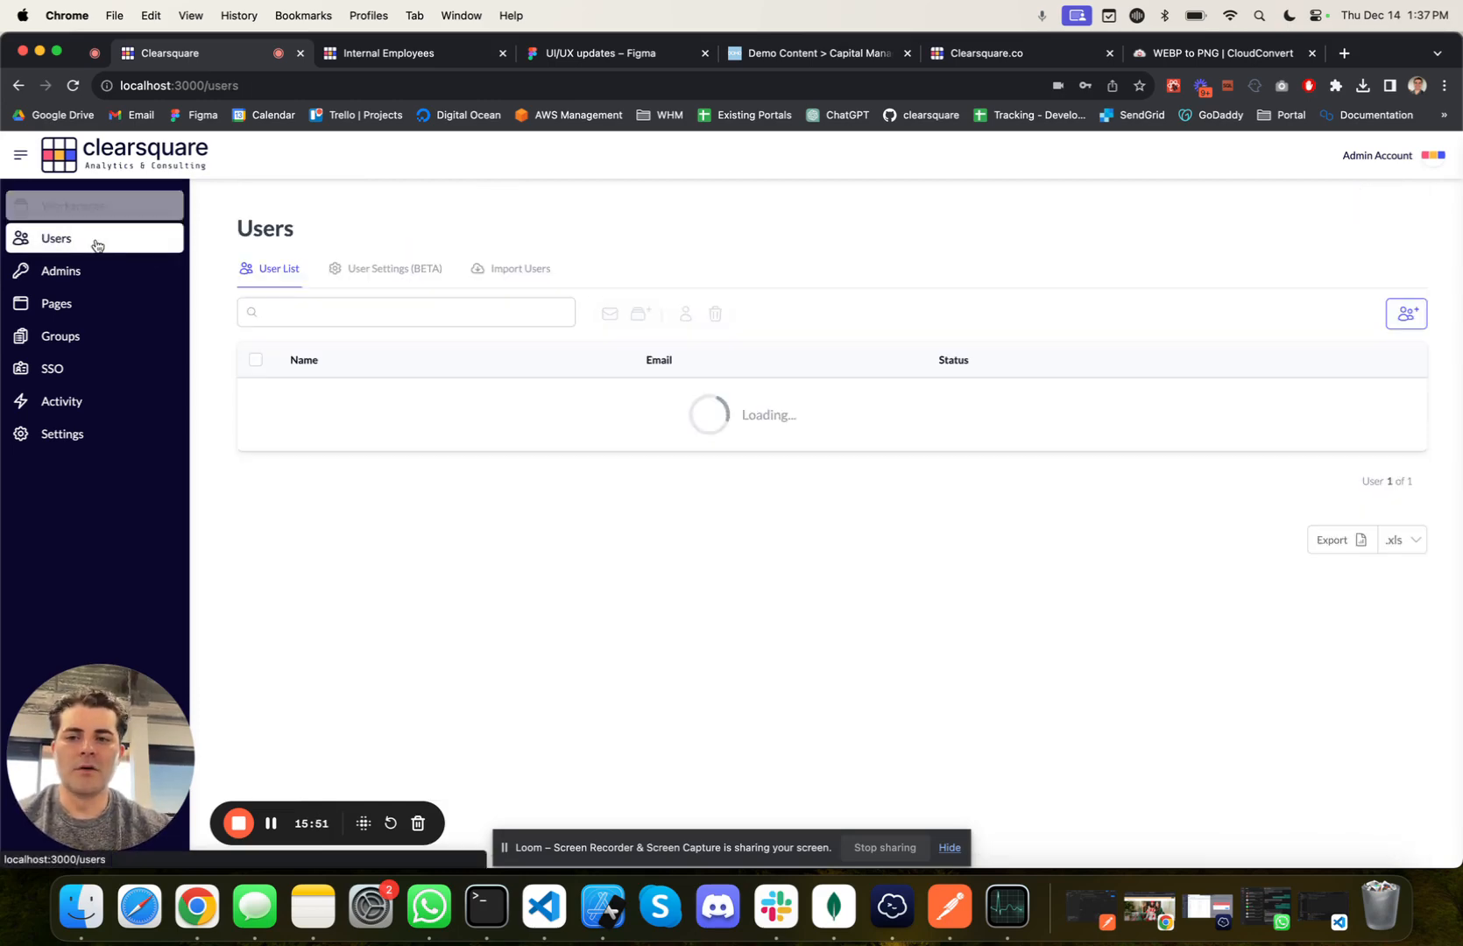
left_click(346, 394)
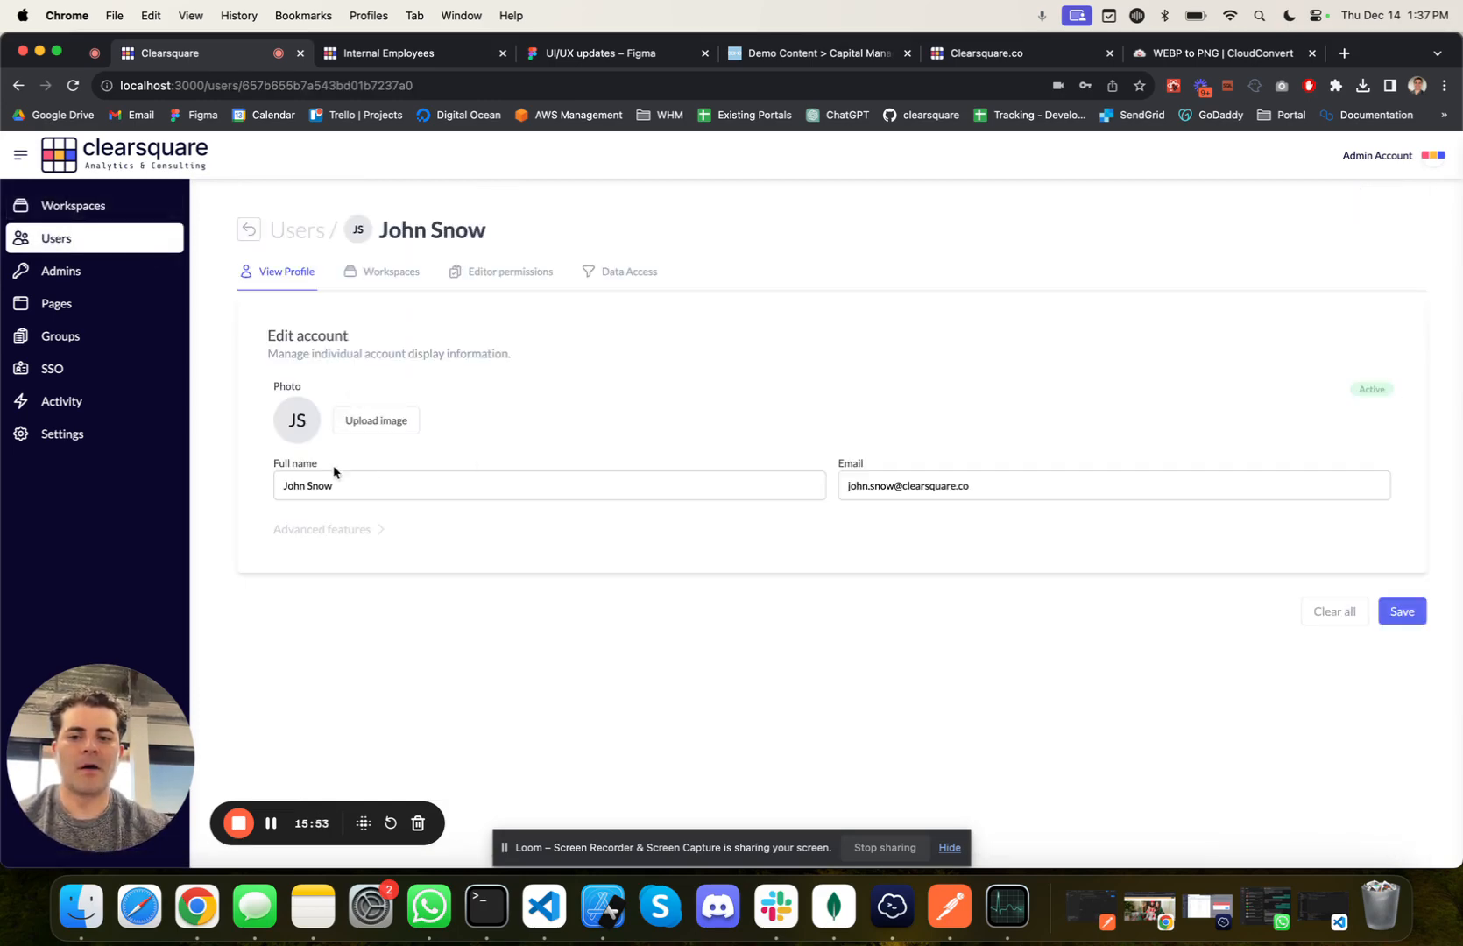
left_click_drag(270, 466, 336, 466)
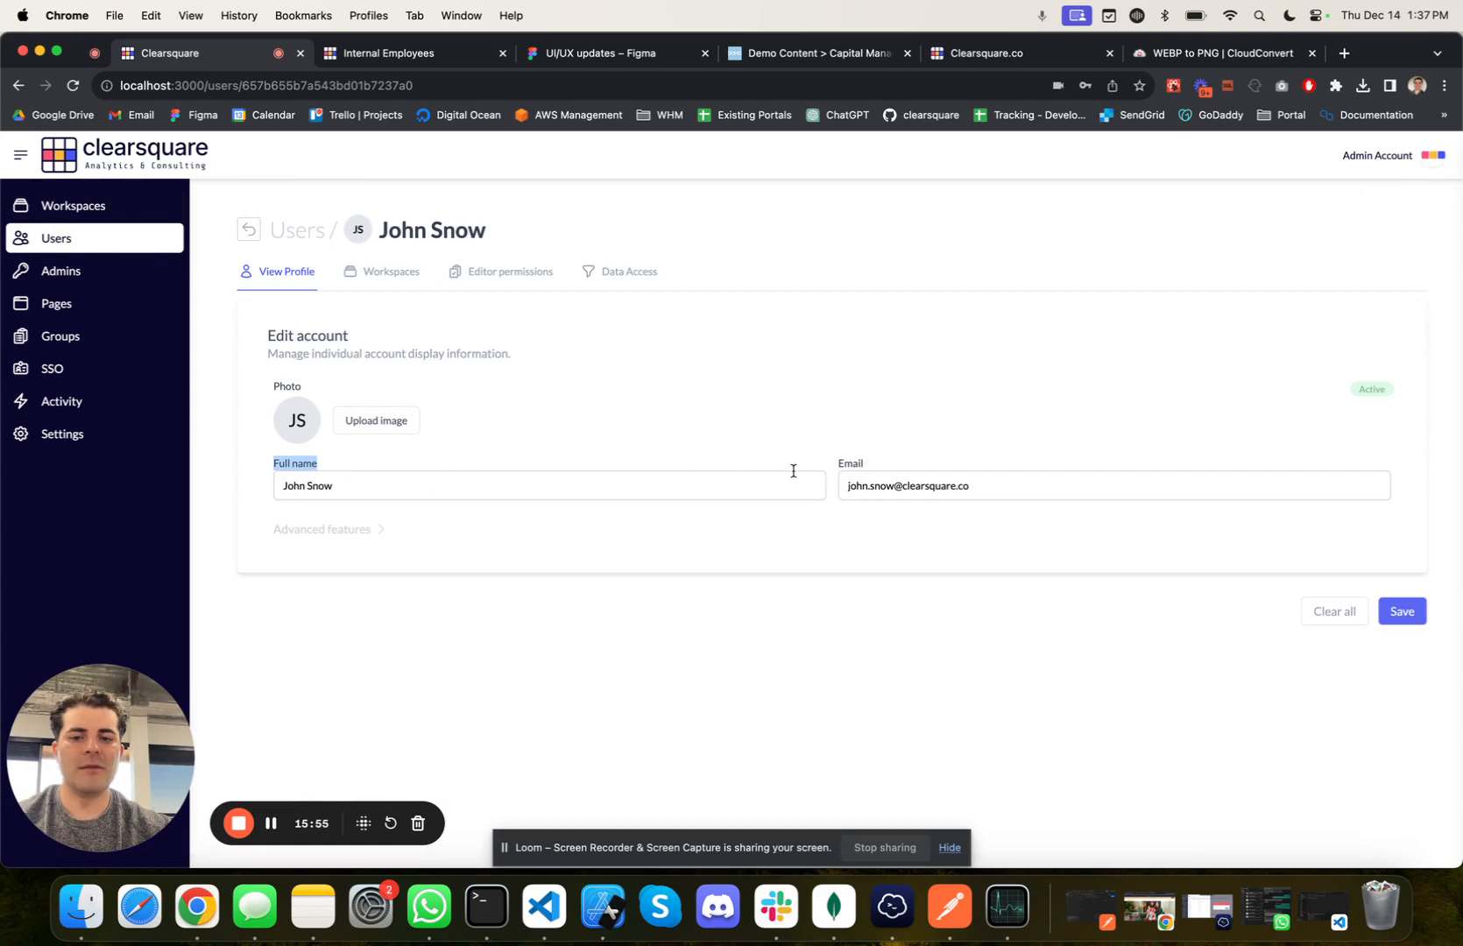
left_click_drag(835, 470, 895, 467)
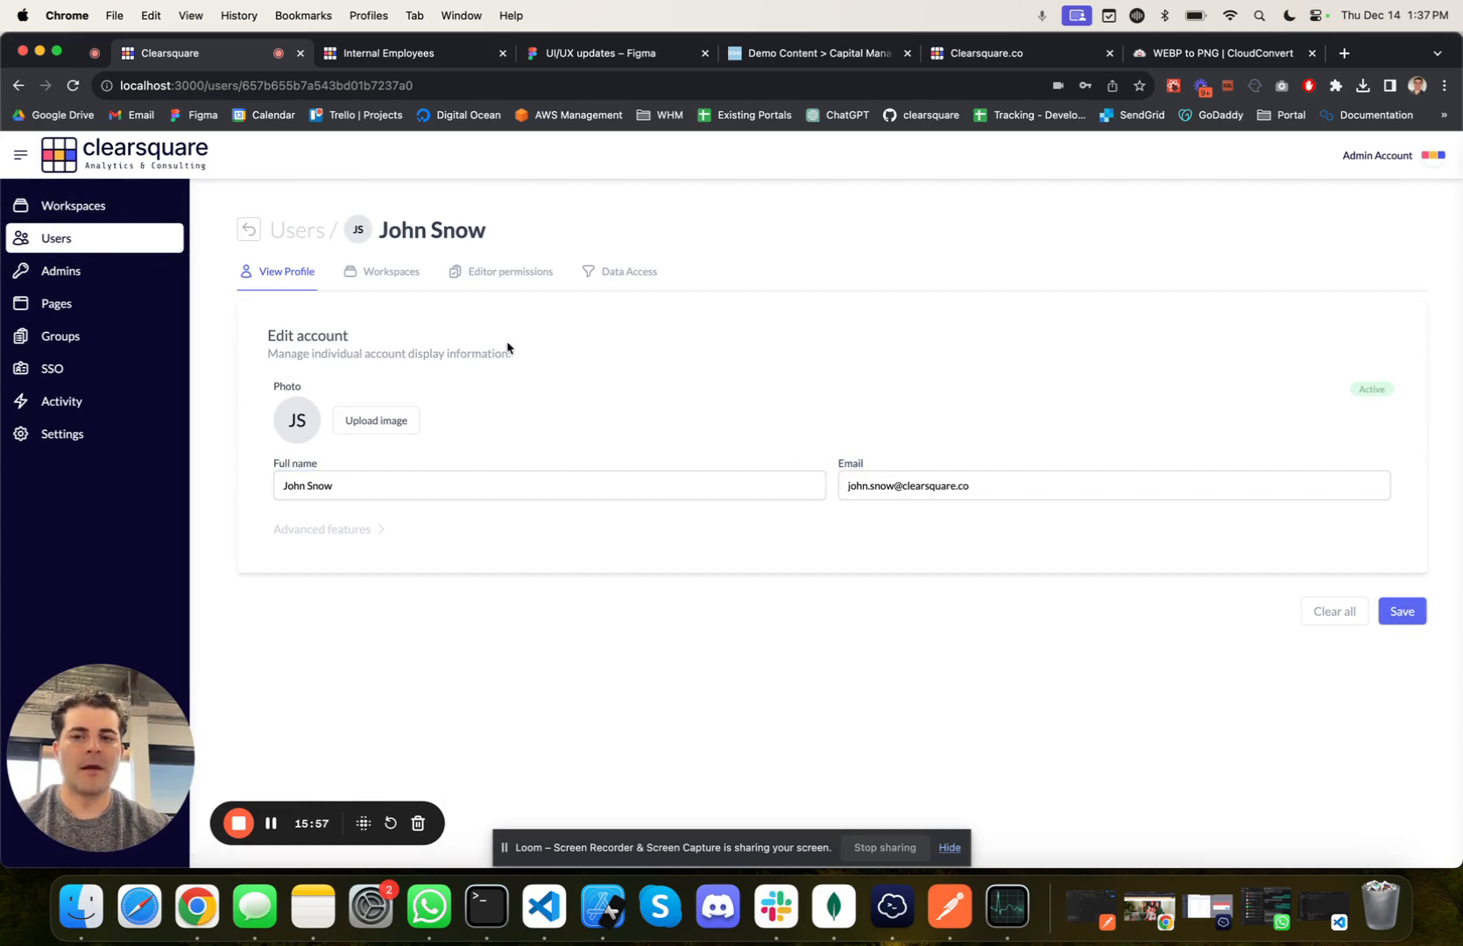
Step: In the user settings, add a custom field labelled role and save the fields
left_click(160, 244)
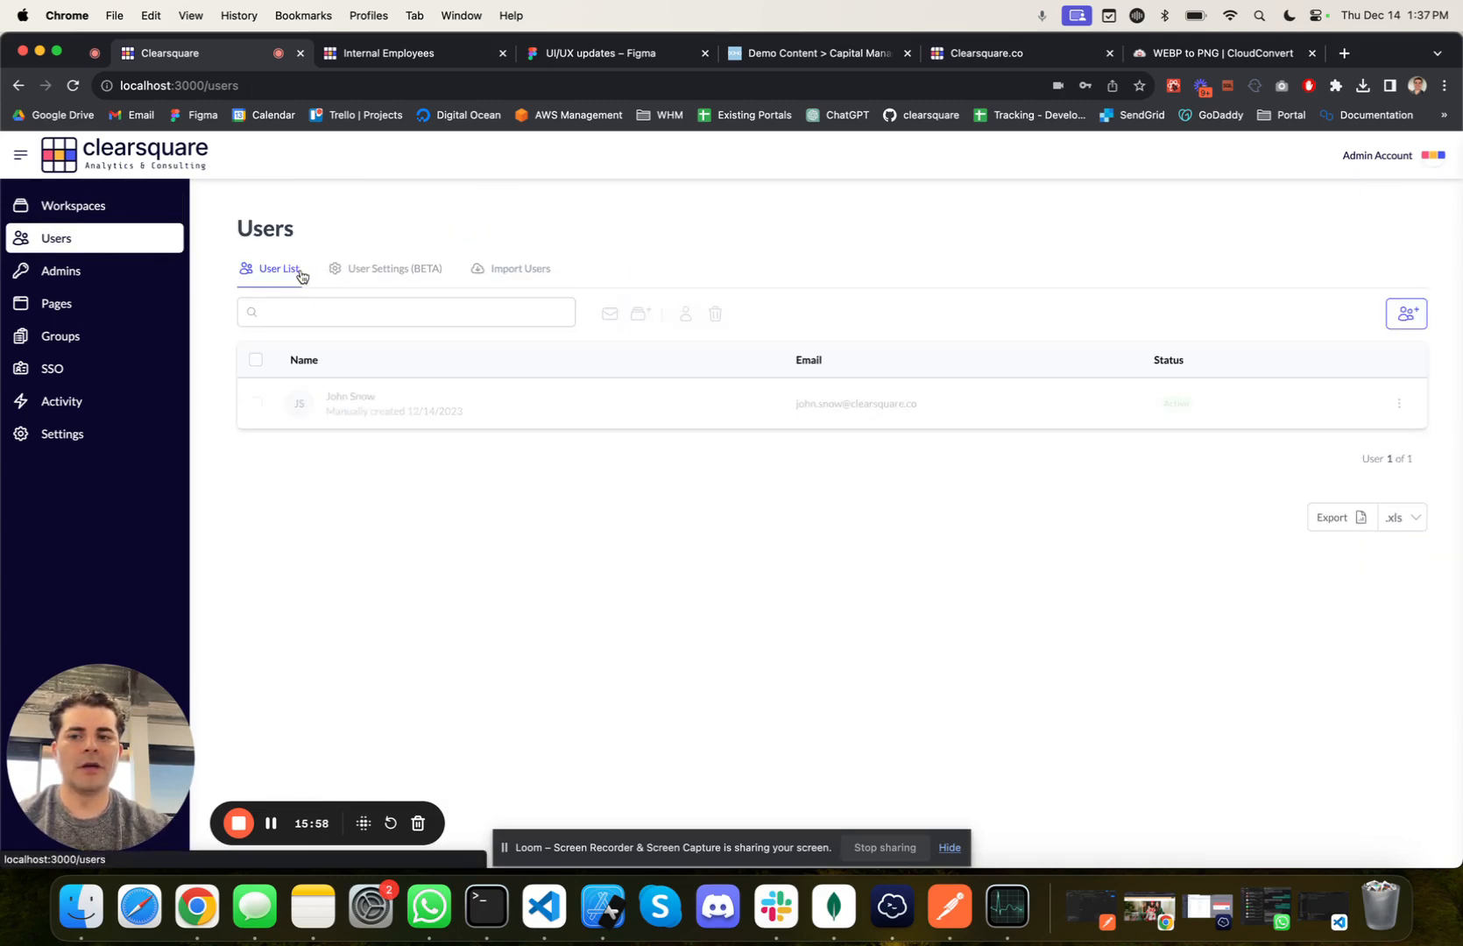
left_click(415, 289)
left_click_drag(260, 345, 476, 347)
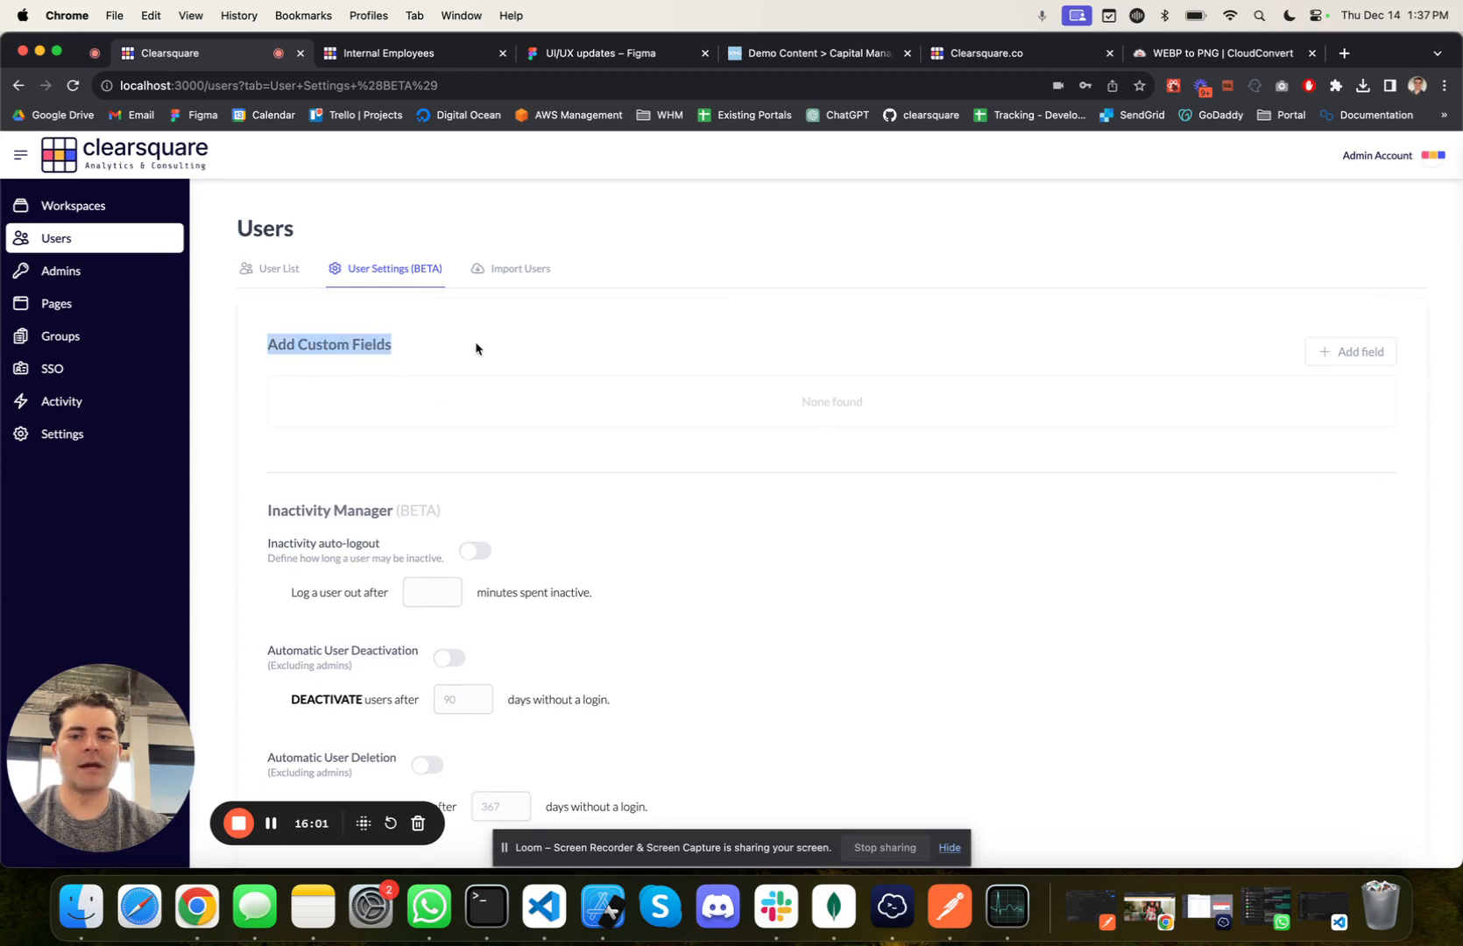
left_click(476, 348)
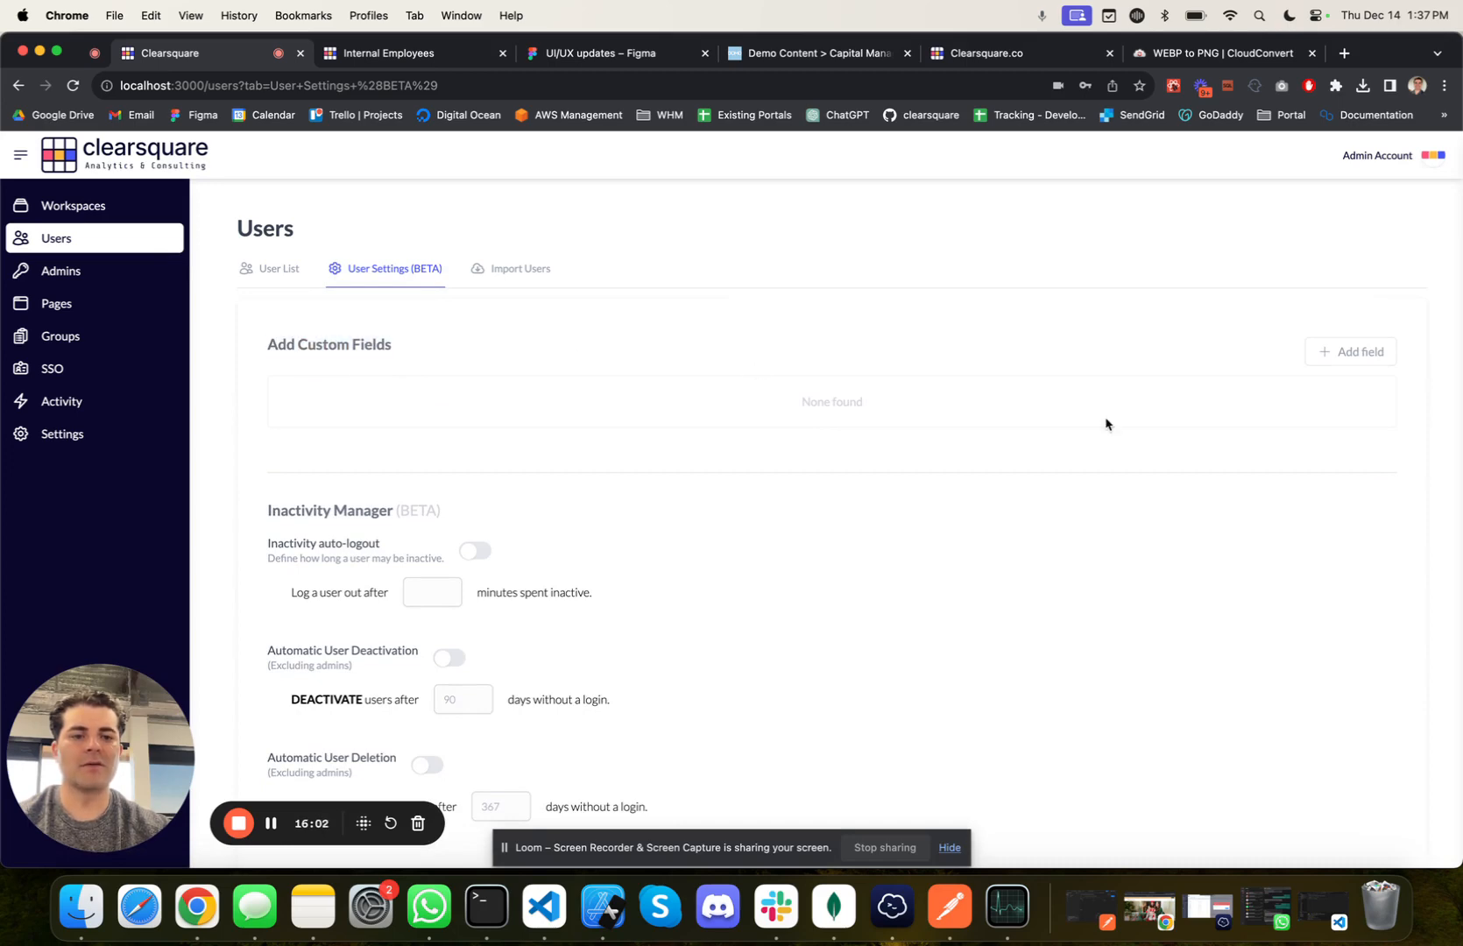
left_click(1331, 360)
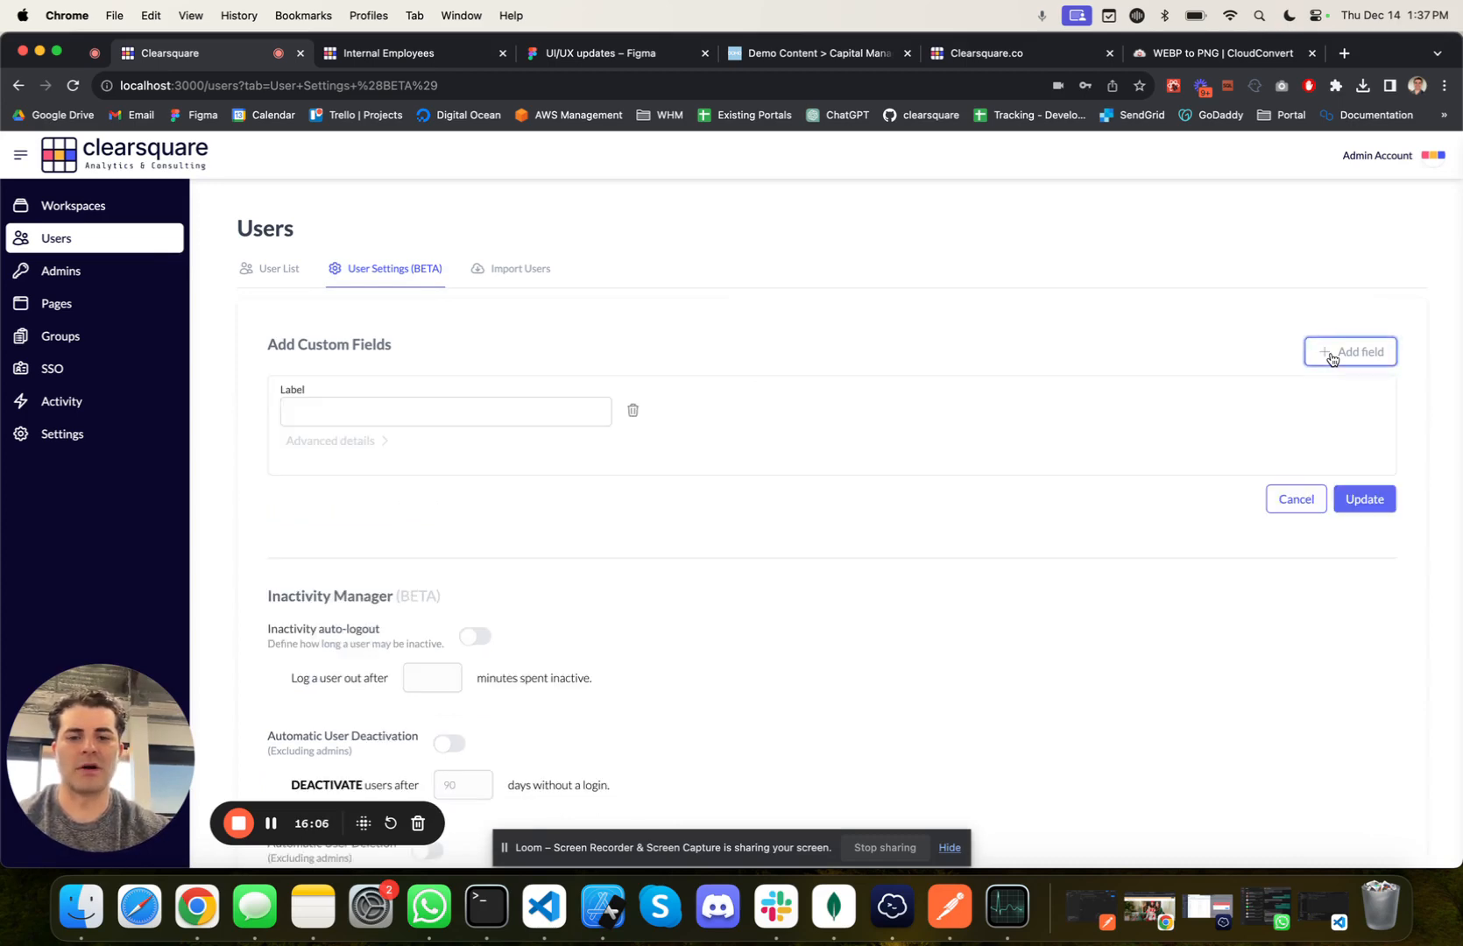
left_click(368, 422)
type("rol")
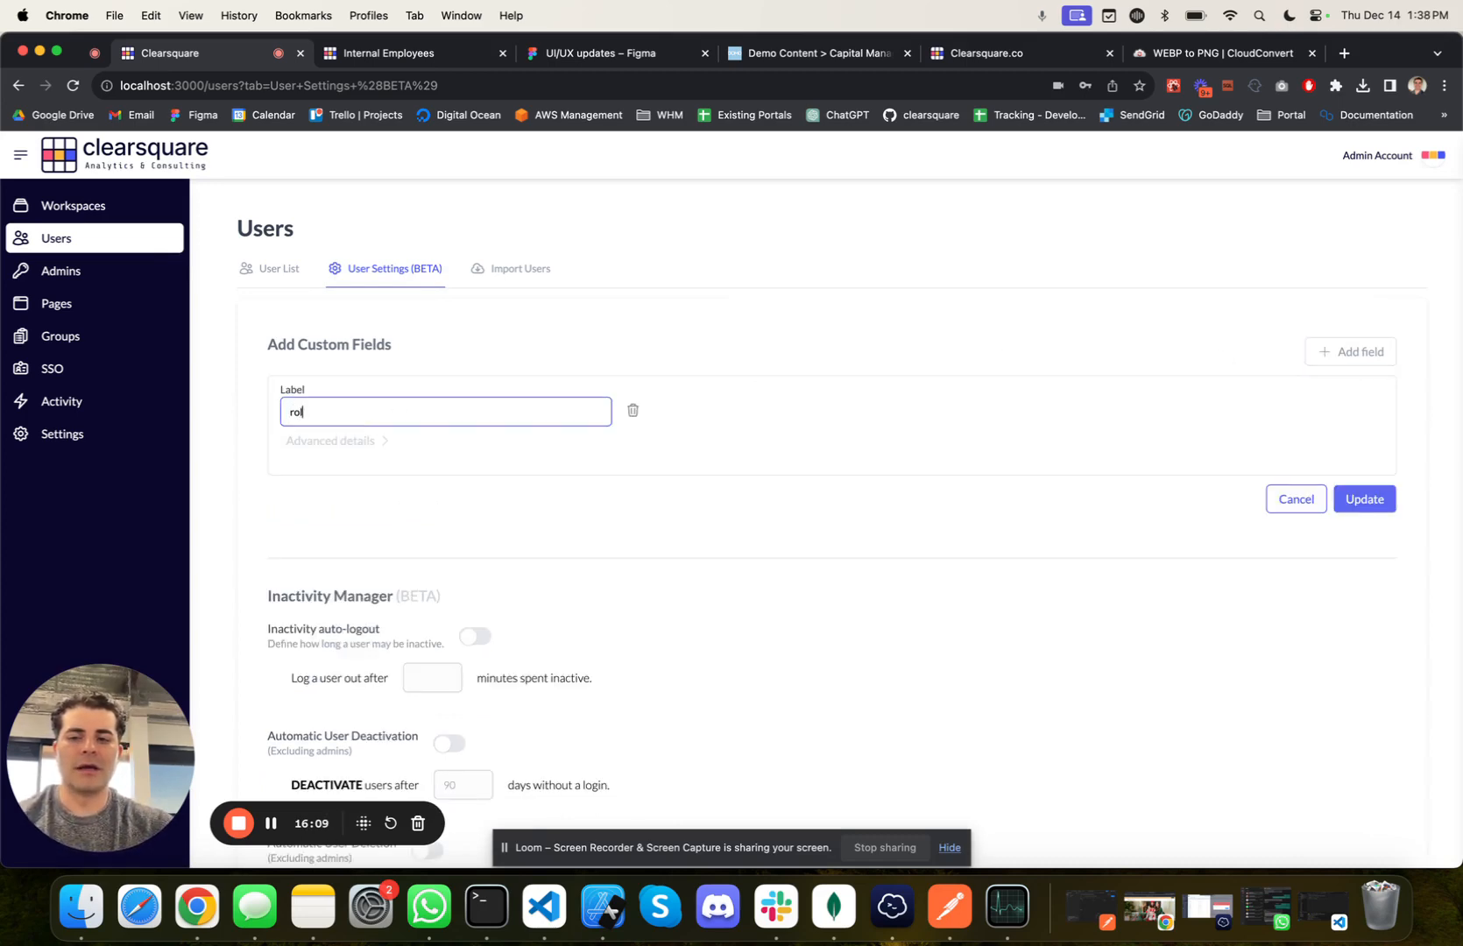
type("e")
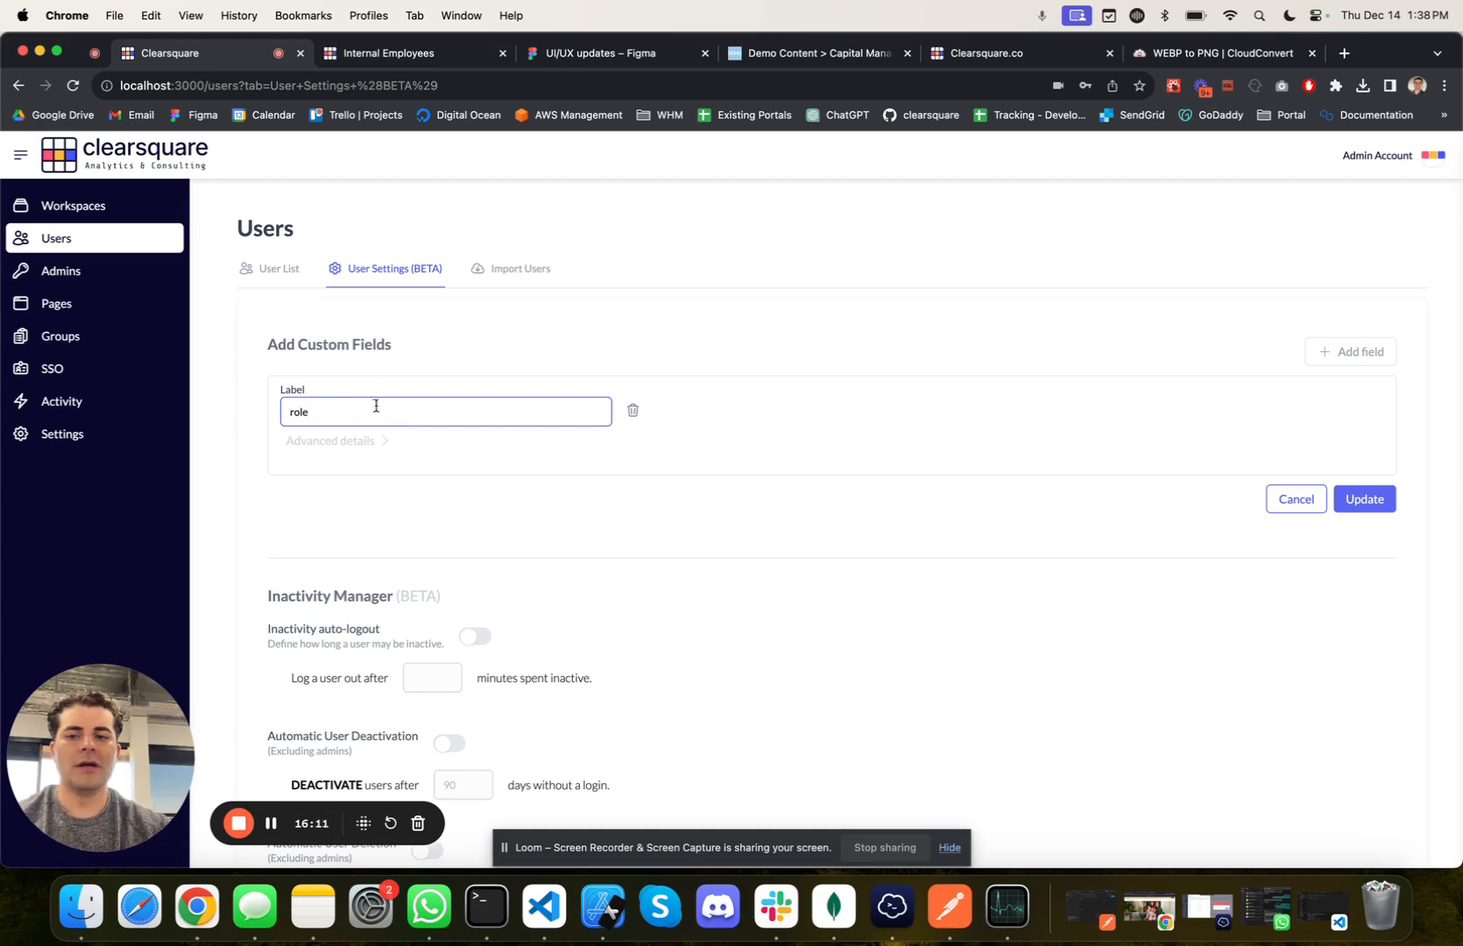
left_click(1382, 500)
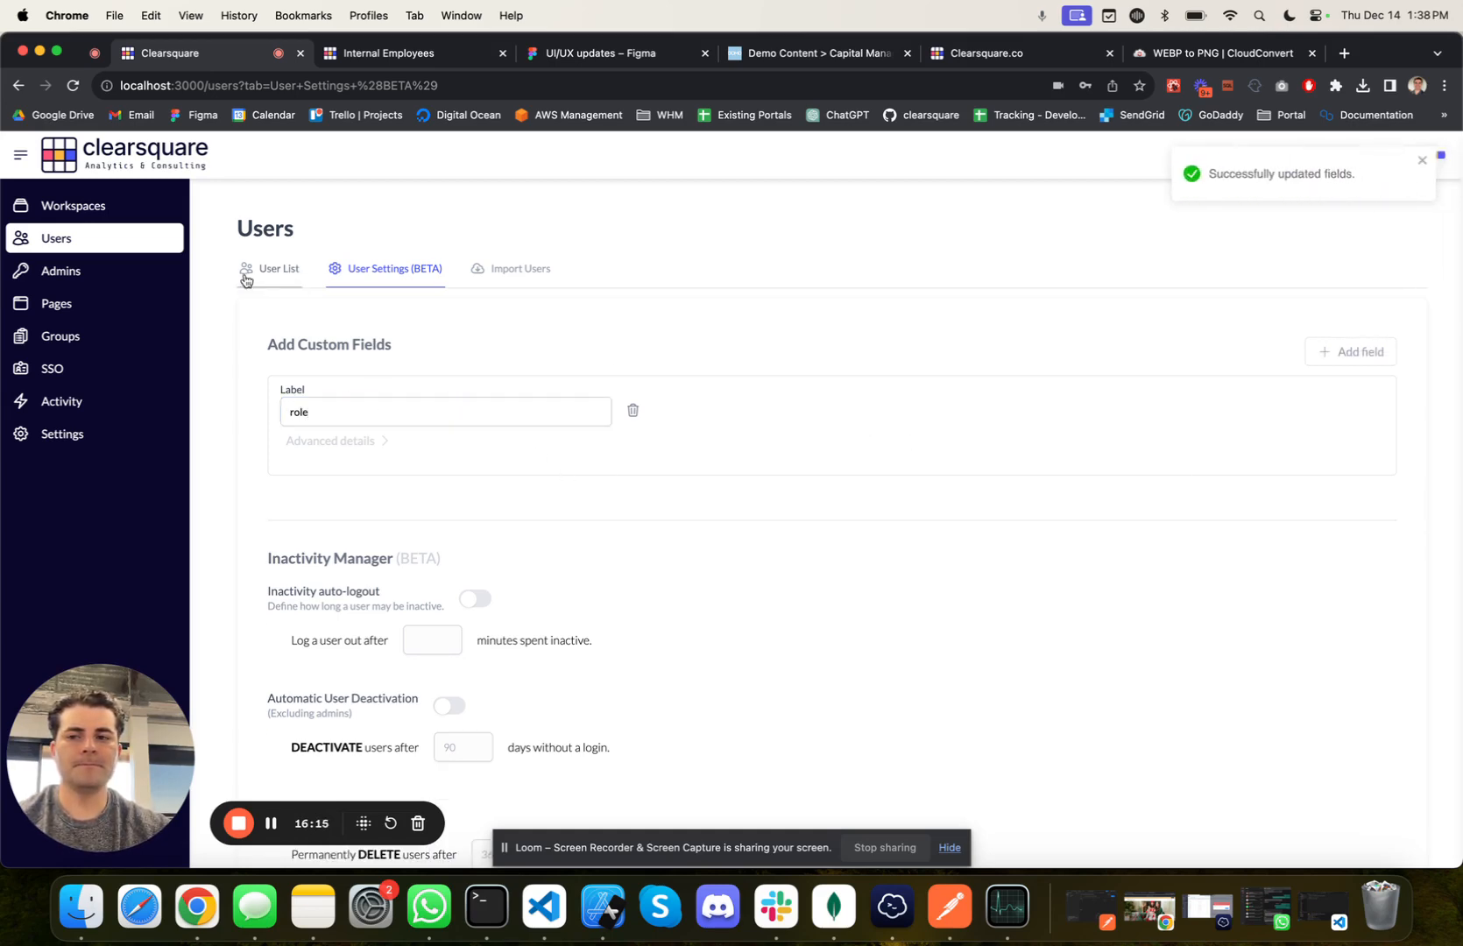
Step: Reopen the listed user's profile, set the custom role field to CEO, and save the account
left_click(91, 243)
left_click(333, 398)
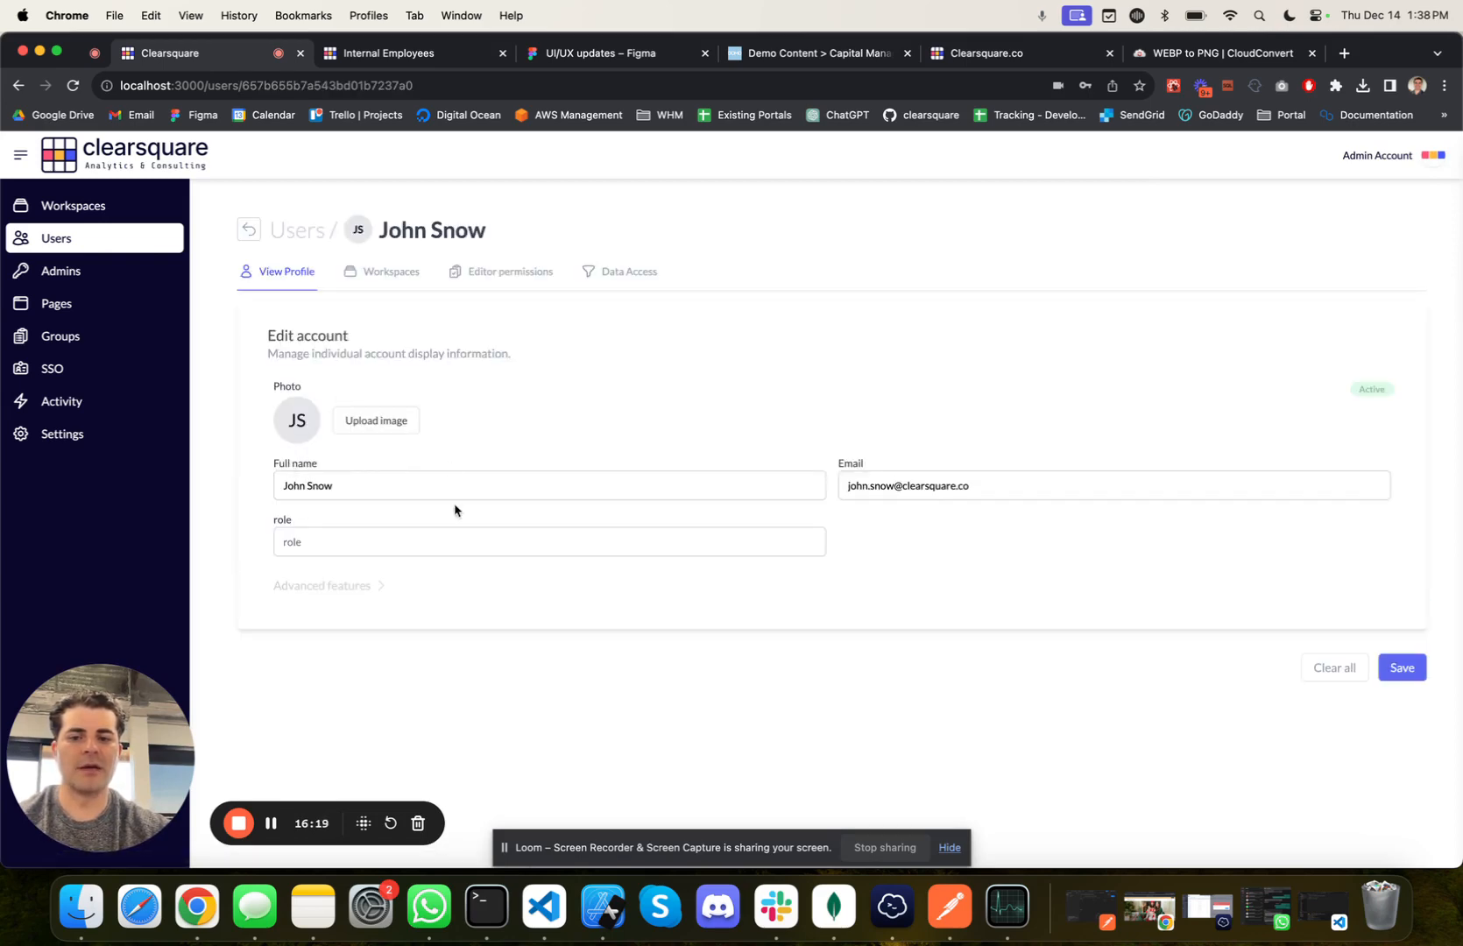
left_click_drag(271, 518, 315, 523)
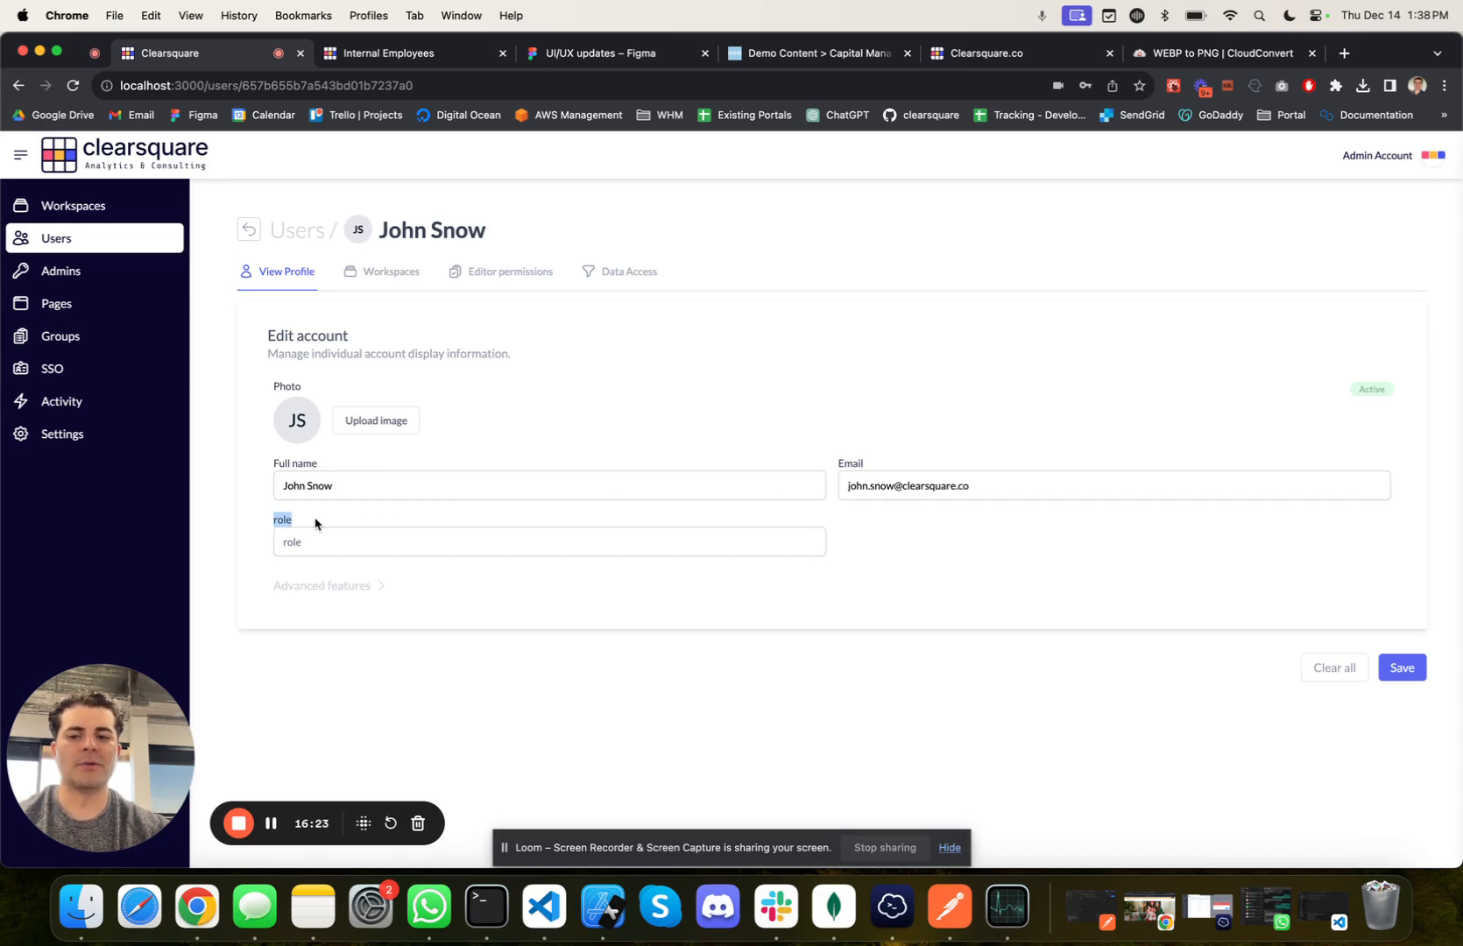
left_click(316, 542)
type("Admin")
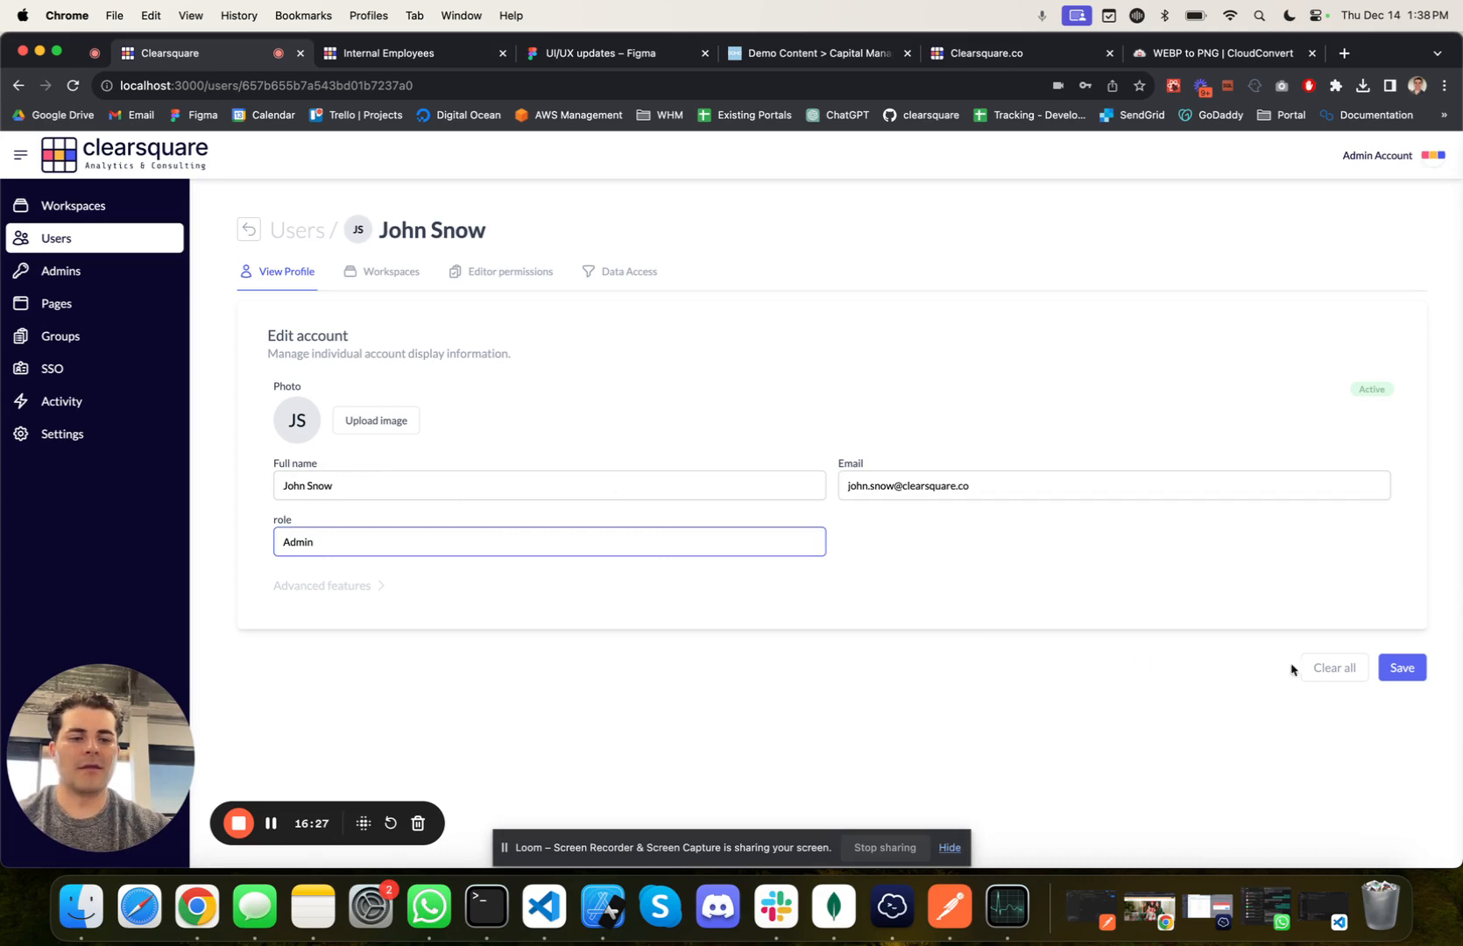
key("BackSpace")
key("BackSpace")
key("BackSpace")
key("BackSpace")
key("BackSpace")
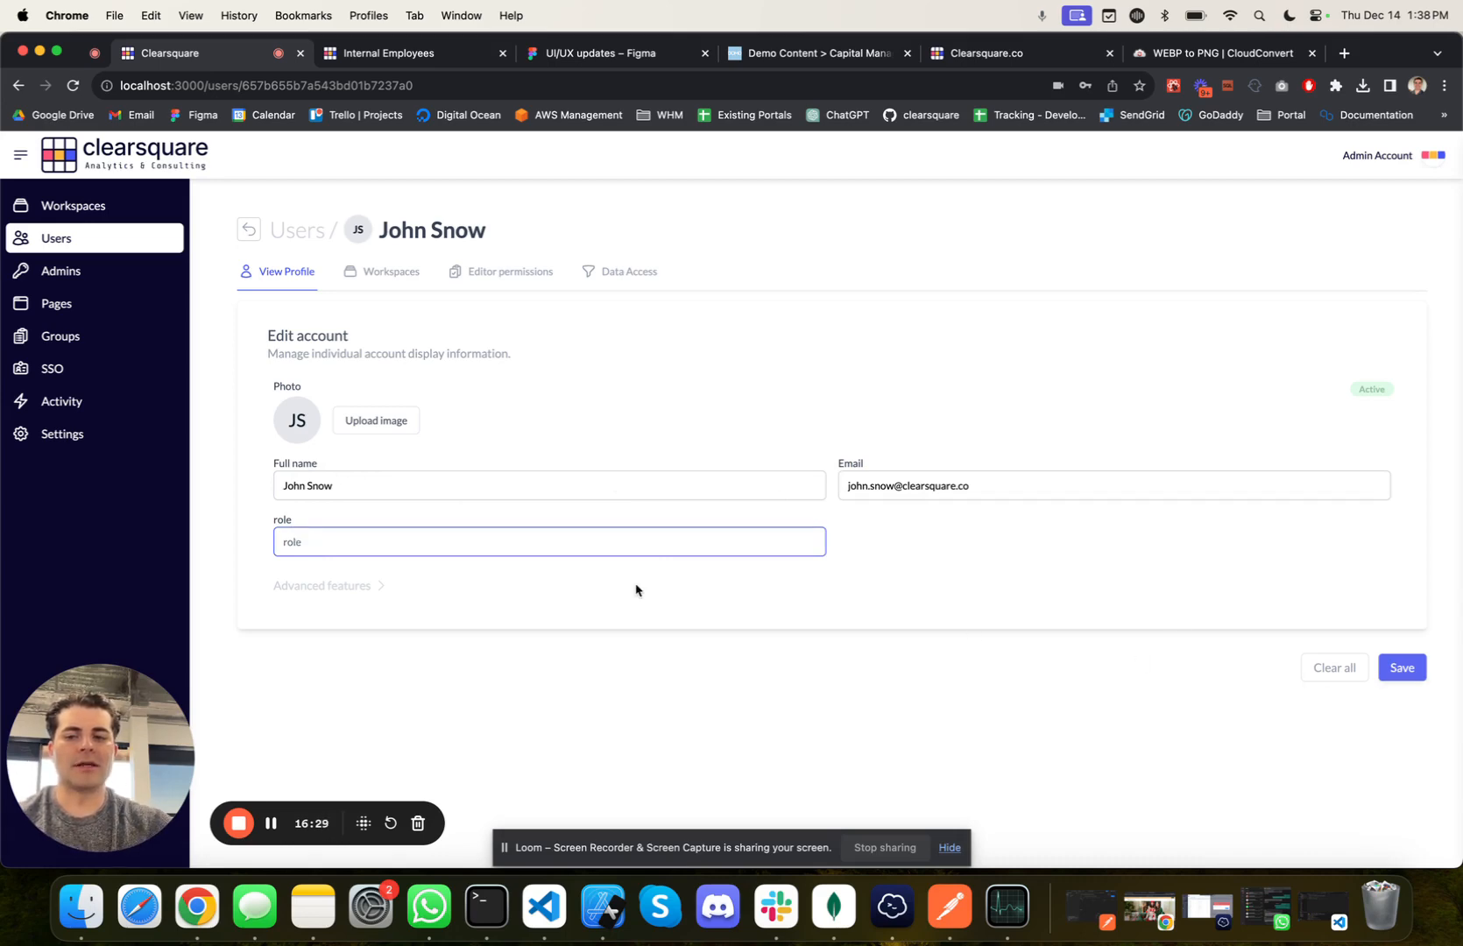
type("c")
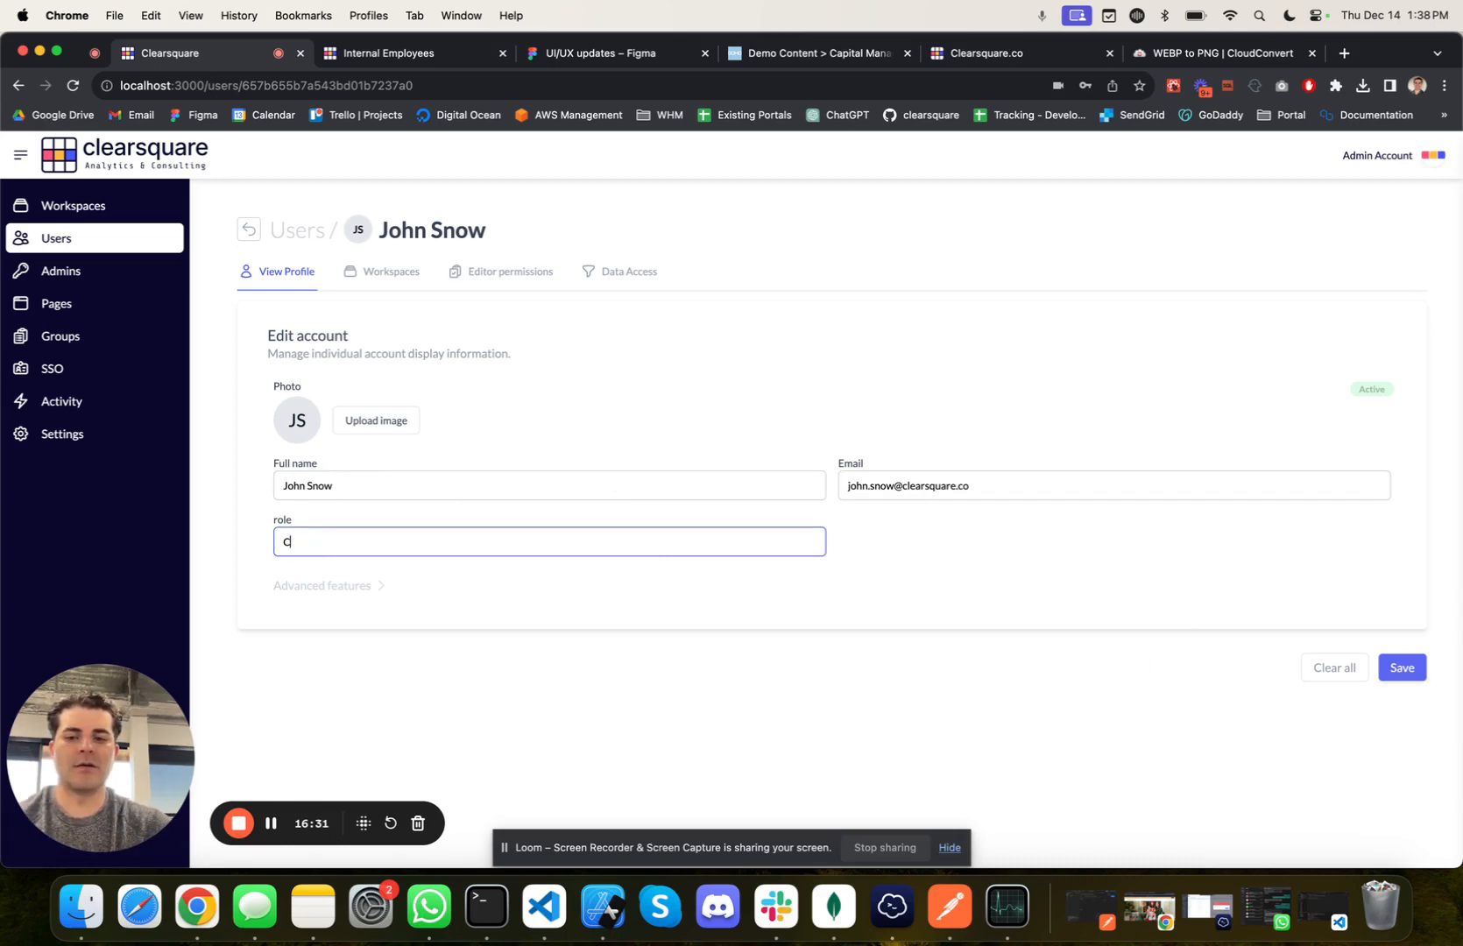
left_click(1399, 670)
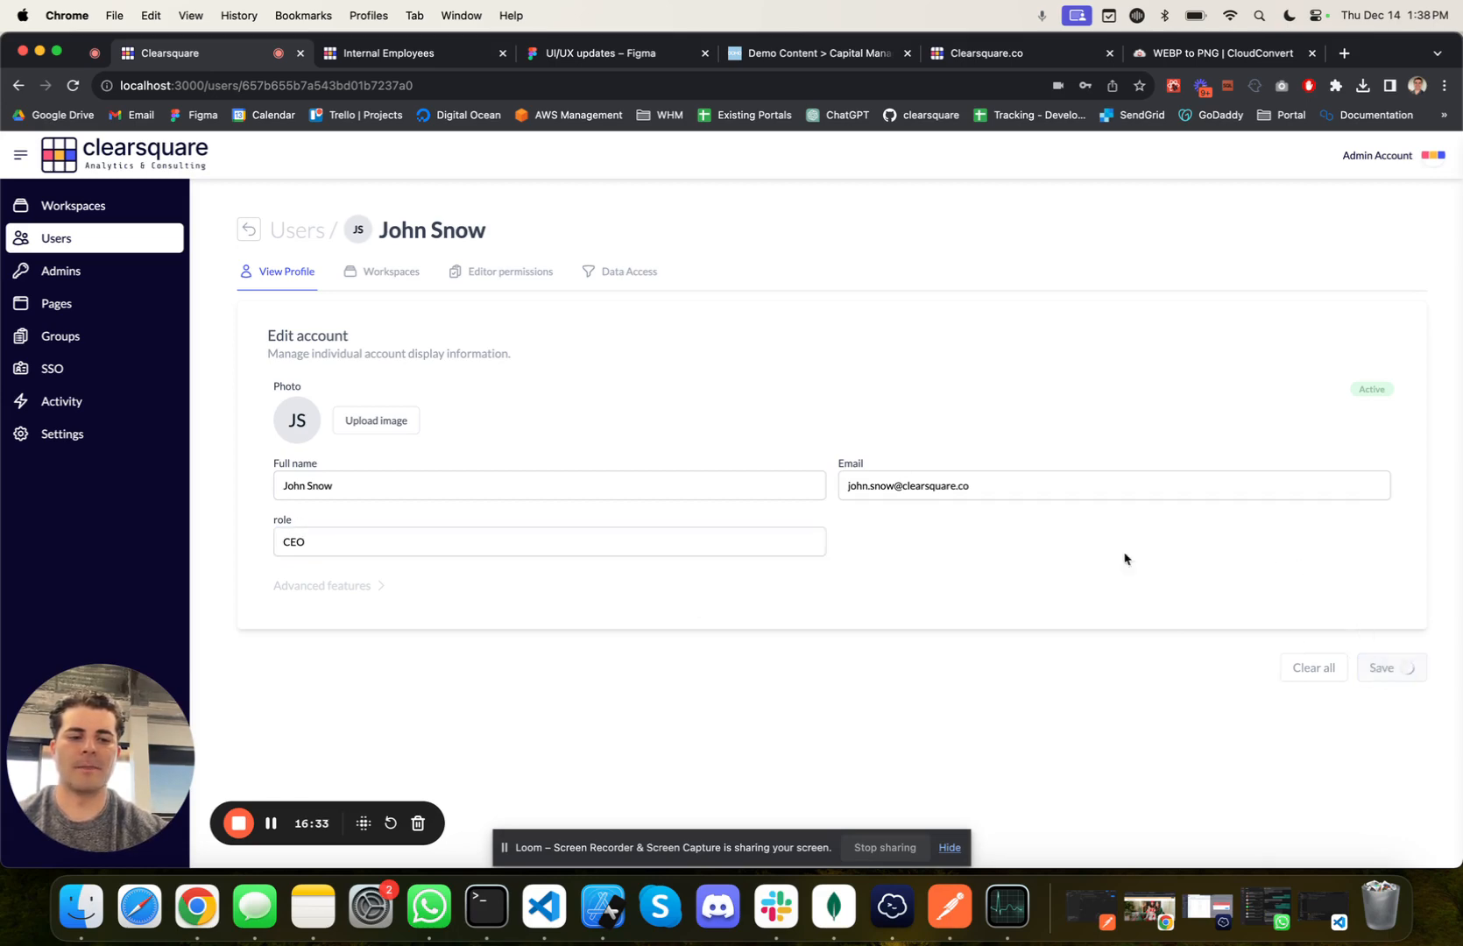
Step: Open the Internal Employees workspace's groups and expand the Default group to show its pages
left_click(79, 205)
left_click(340, 376)
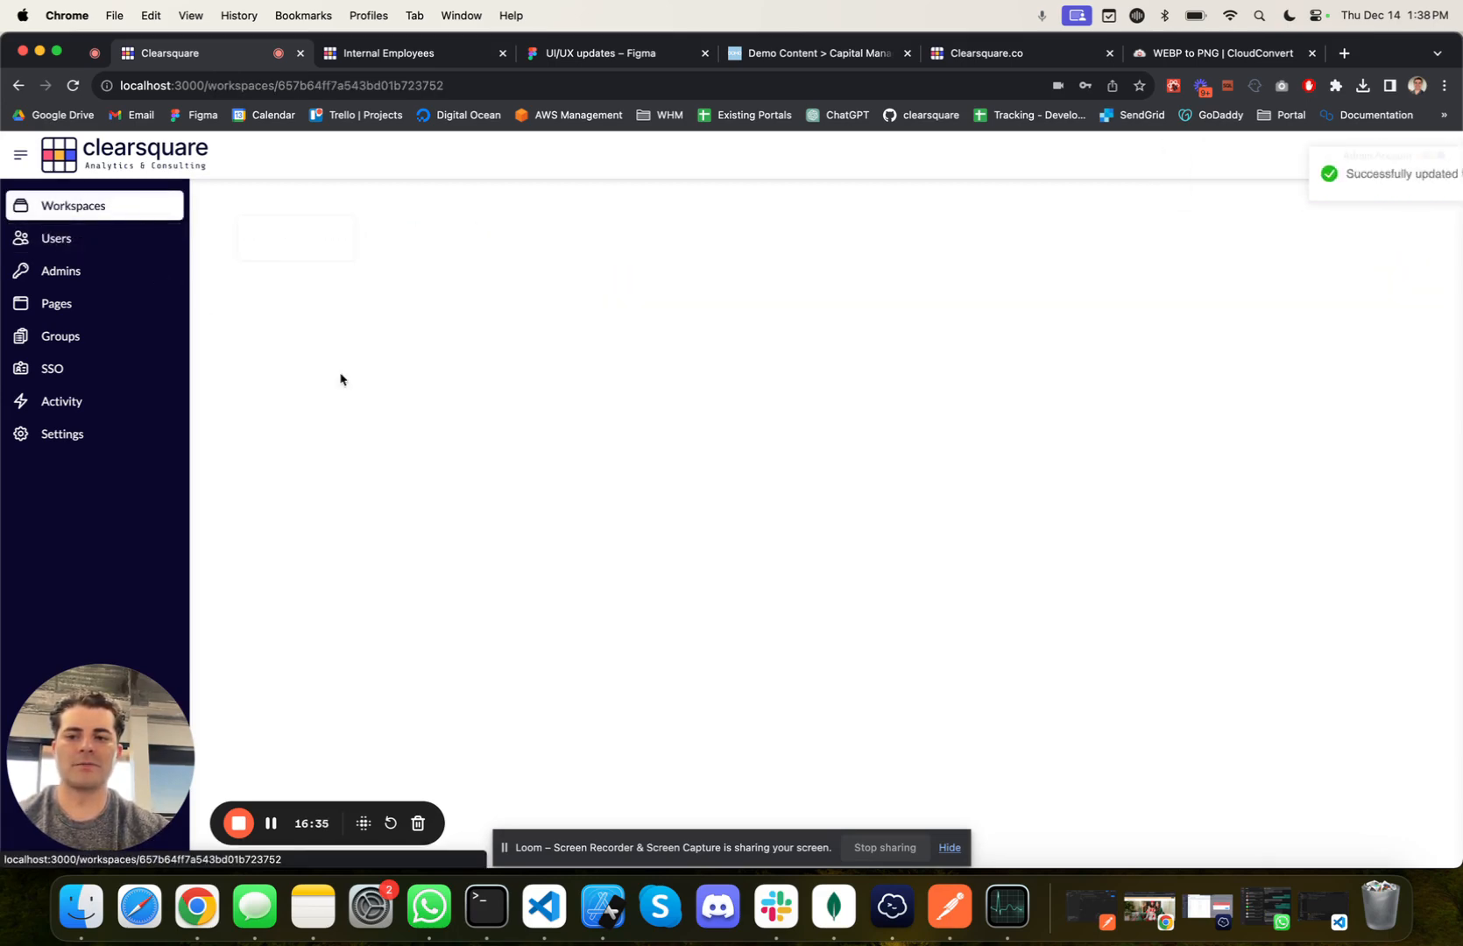
left_click(422, 289)
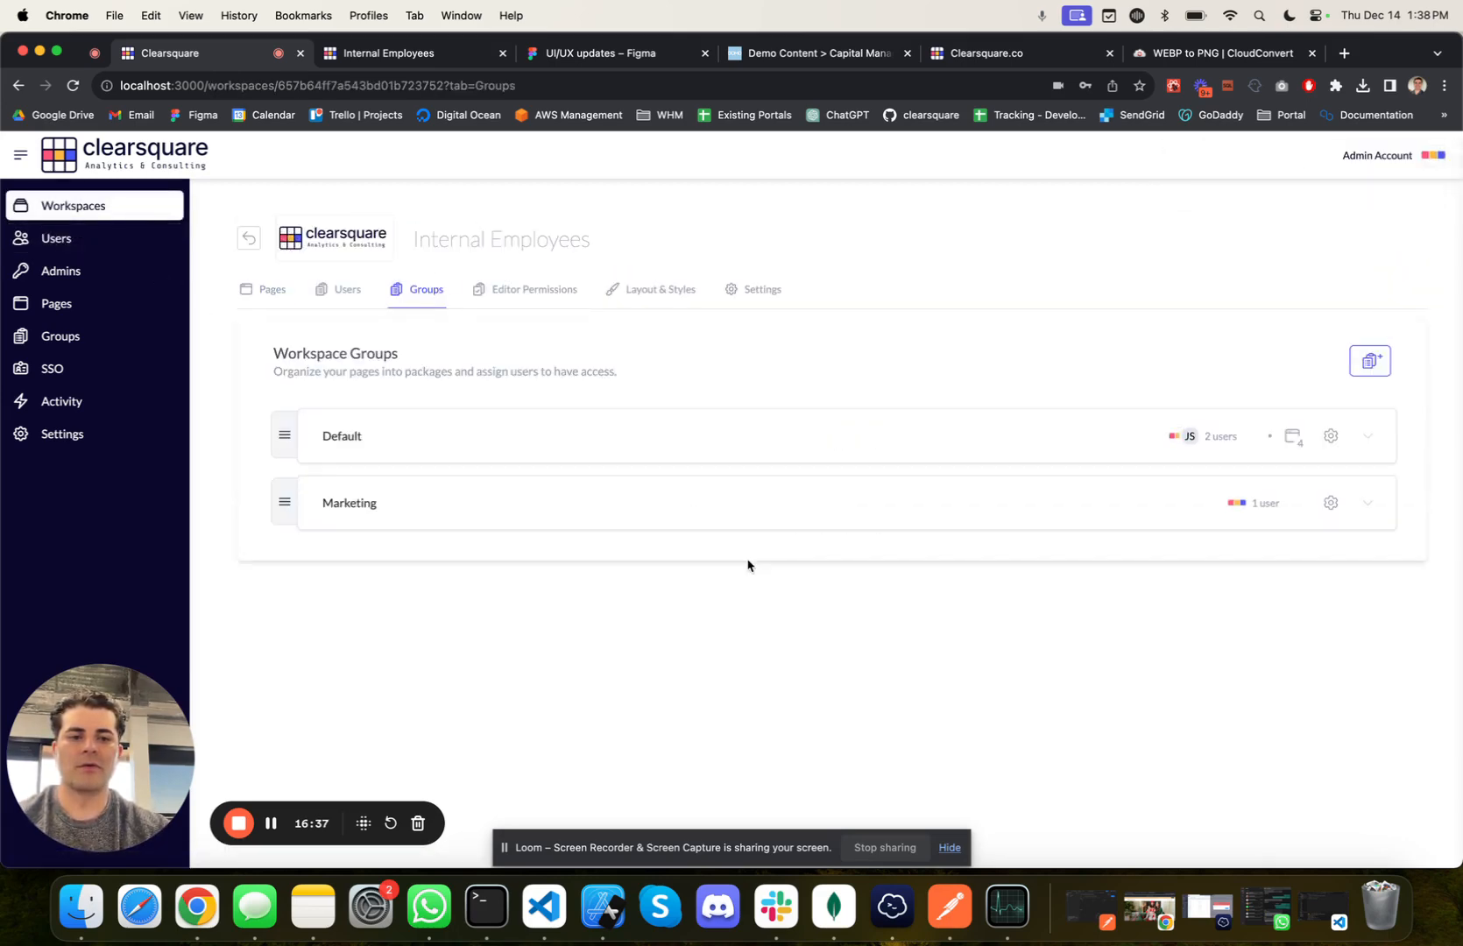
left_click(1368, 436)
scroll(1235, 464, "down", 3)
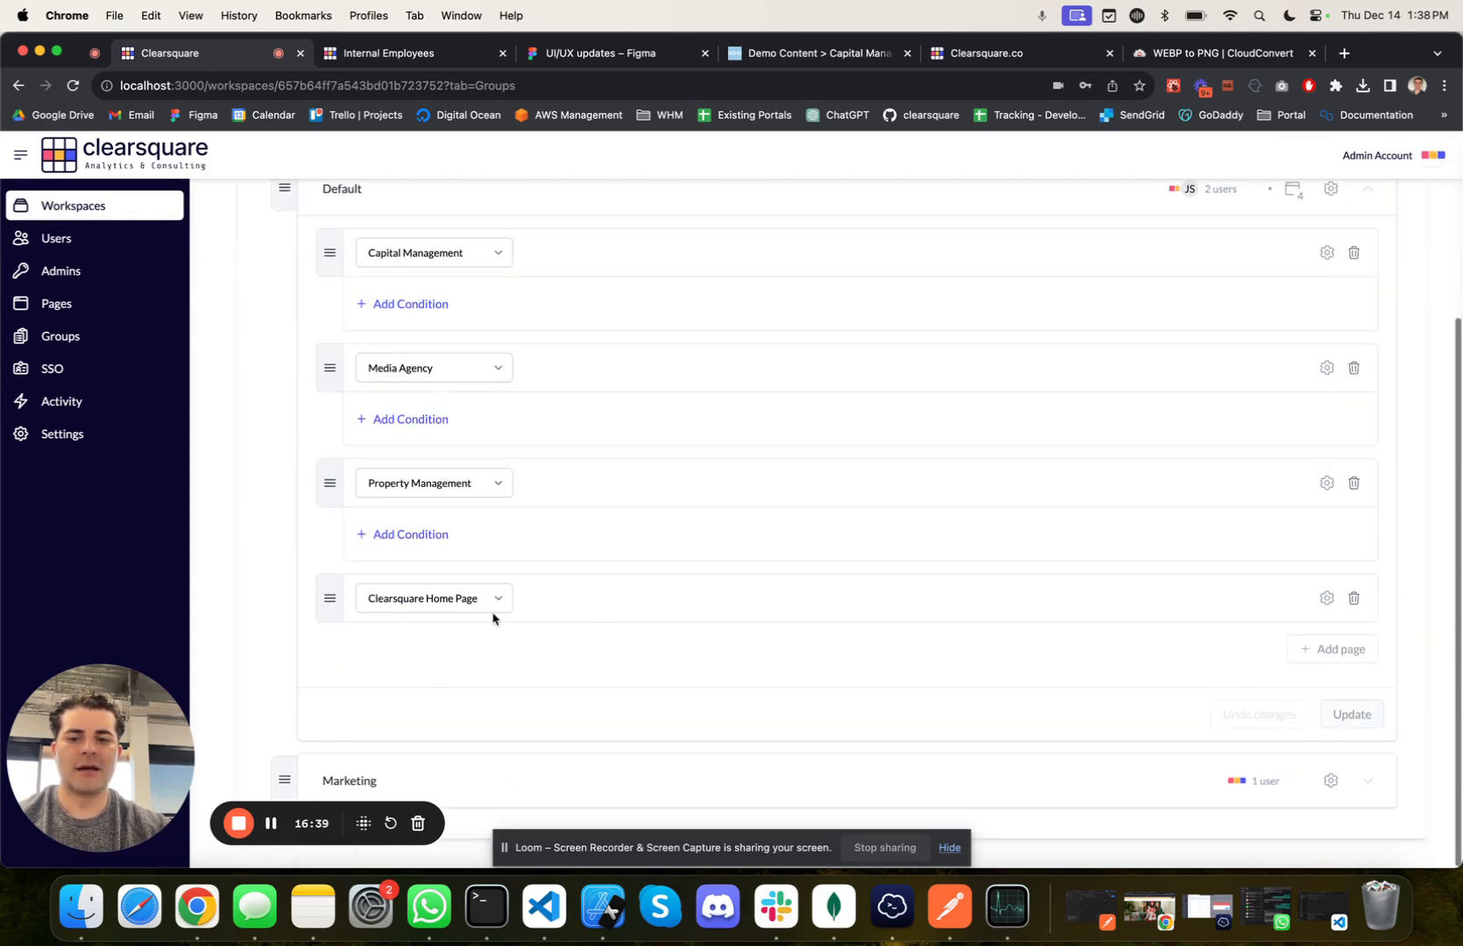
Step: Add a condition to the Default group's Property Management page with column Role and operator EQUALS
left_click(433, 535)
left_click(413, 557)
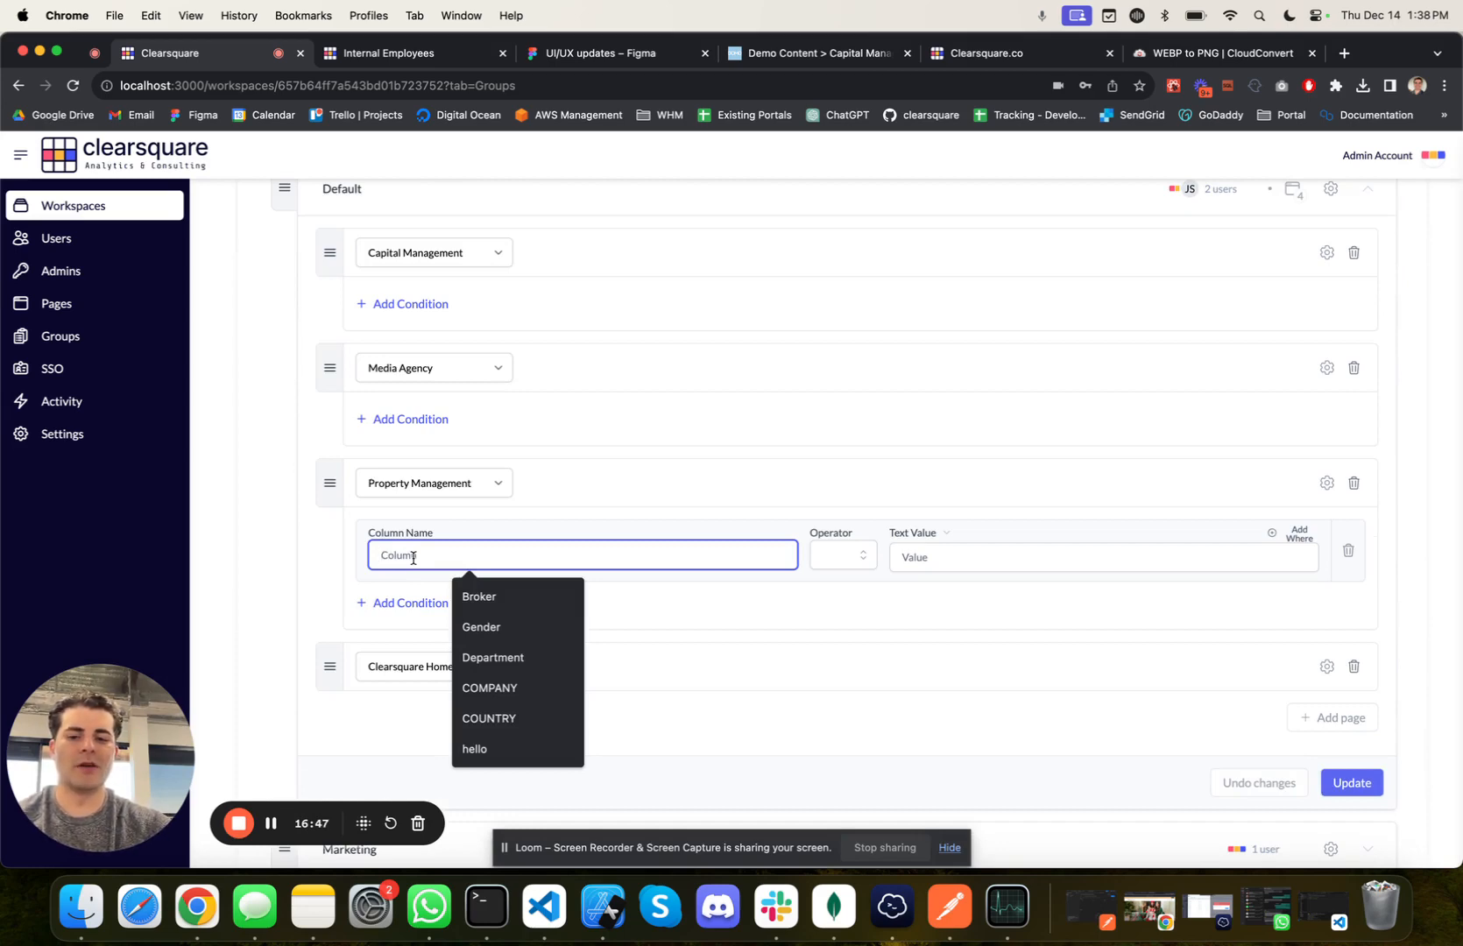
type("Roel")
key("BackSpace")
key("BackSpace")
type("le")
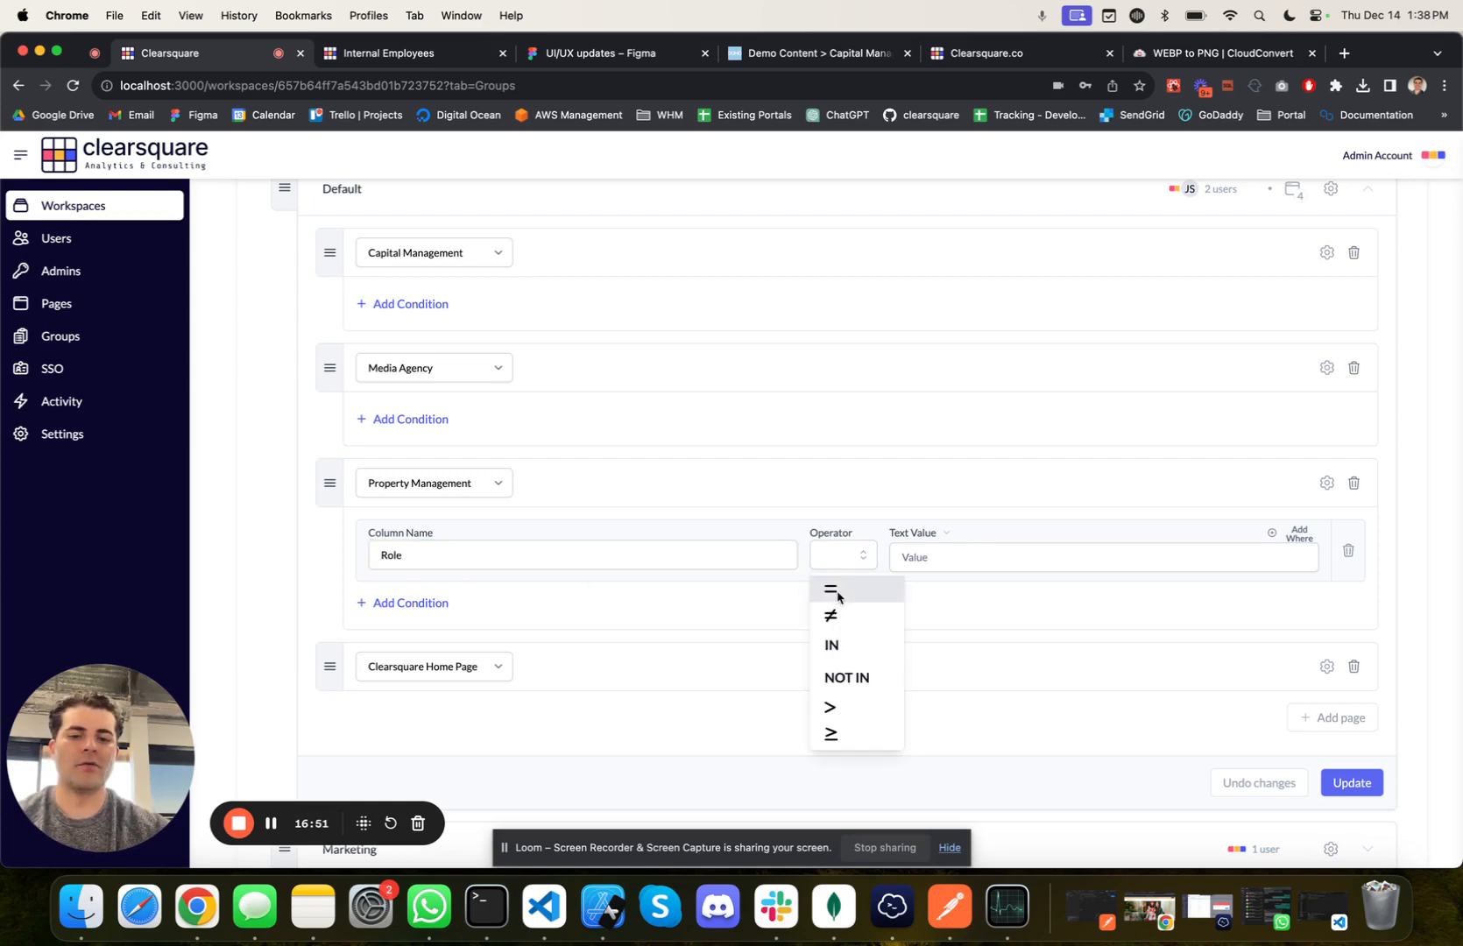
left_click(831, 588)
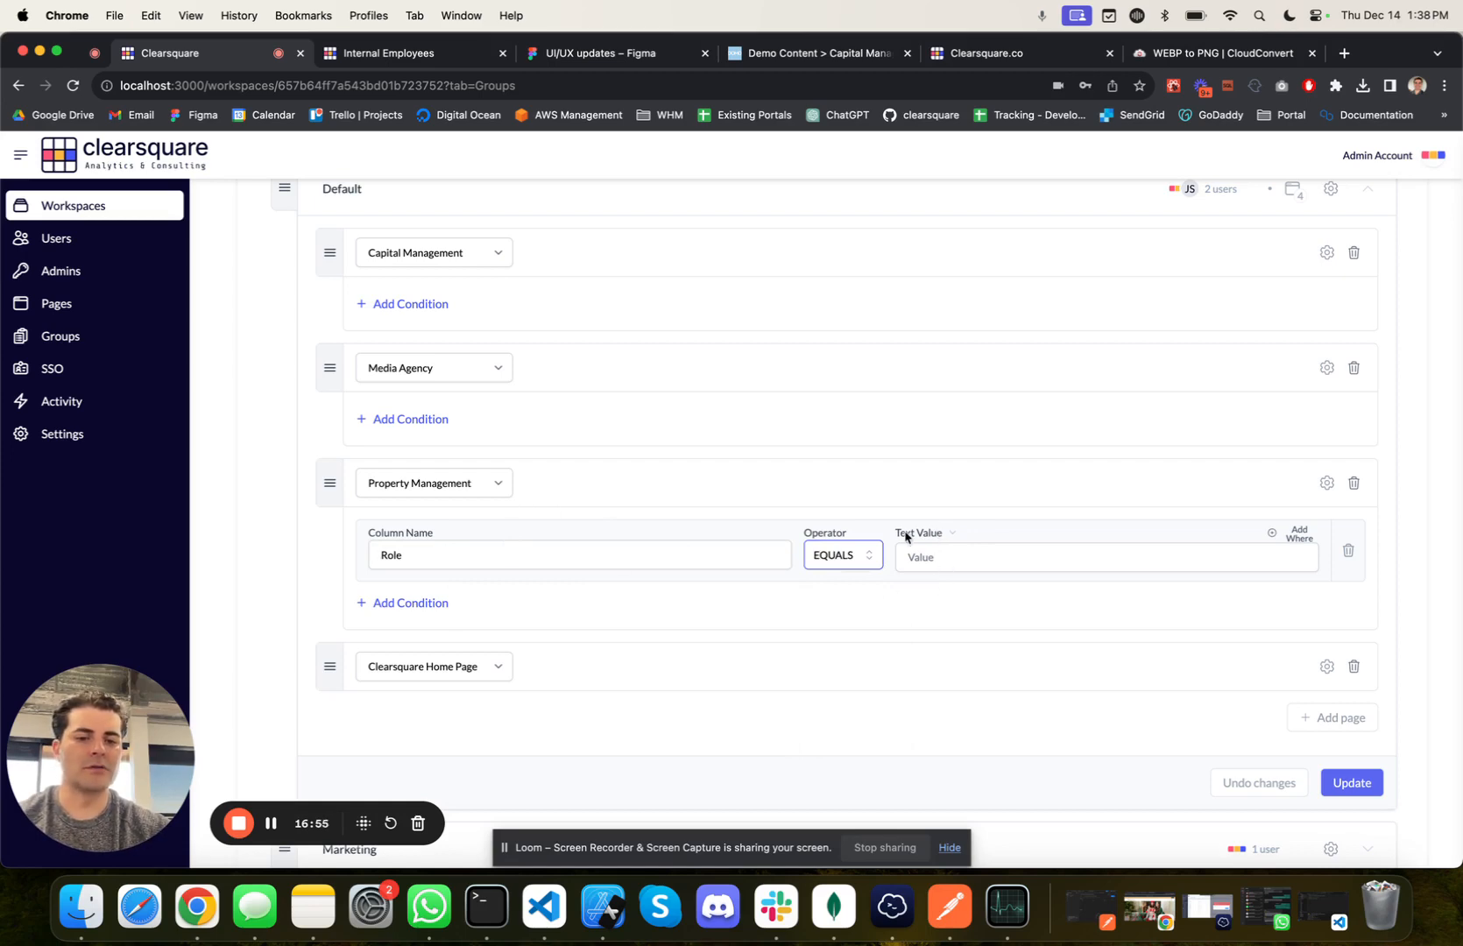
Step: Switch the Role condition's value type to User Attribute and choose user.role as its value
left_click(917, 557)
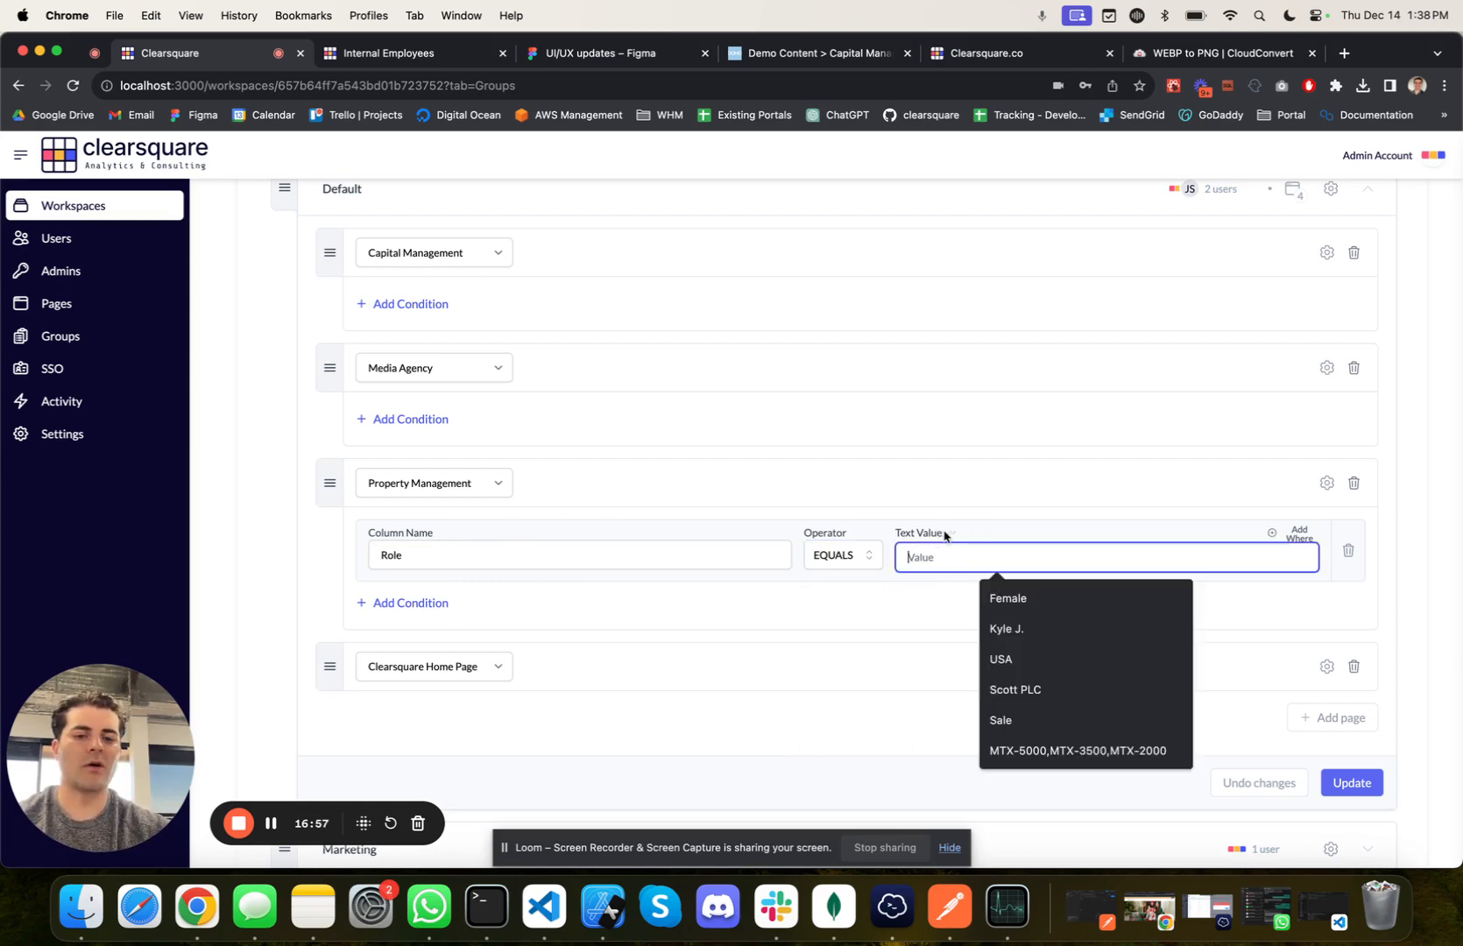
left_click(945, 535)
left_click(926, 592)
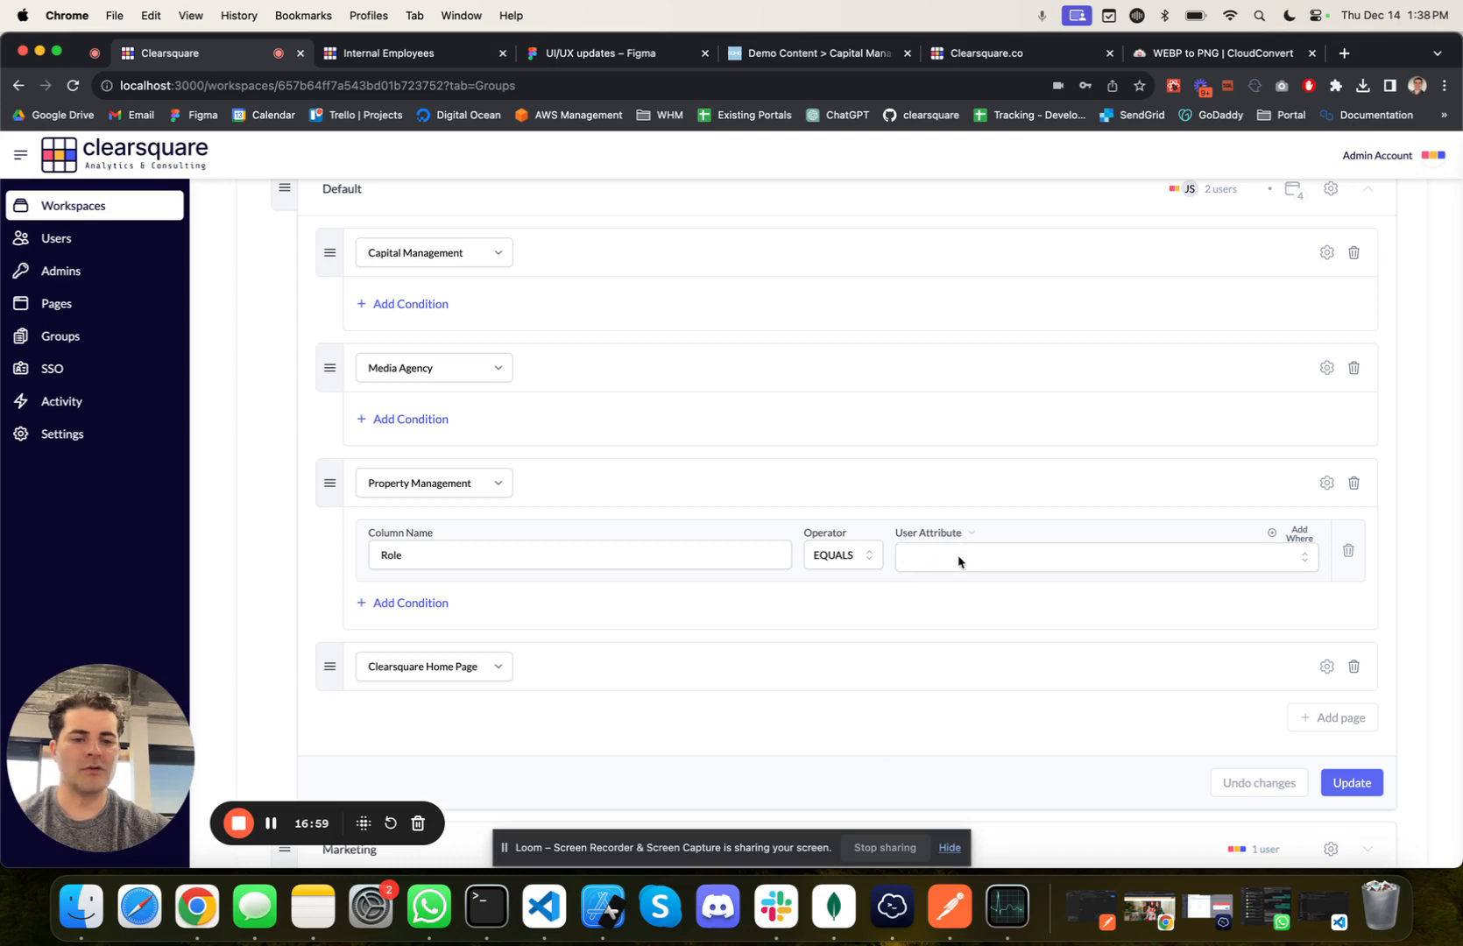
left_click(959, 562)
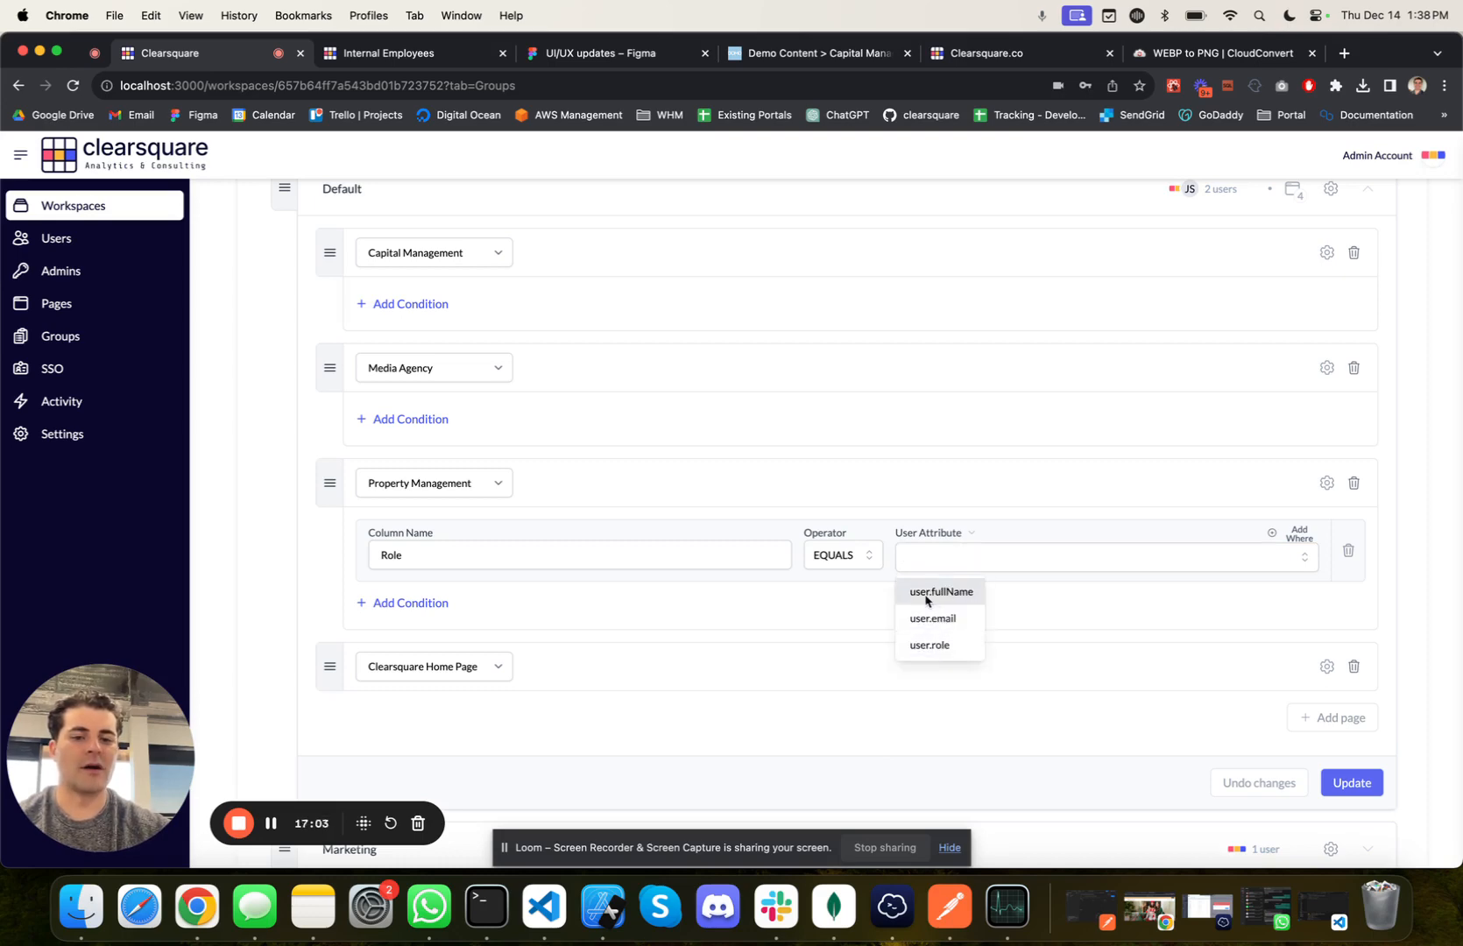
left_click(931, 646)
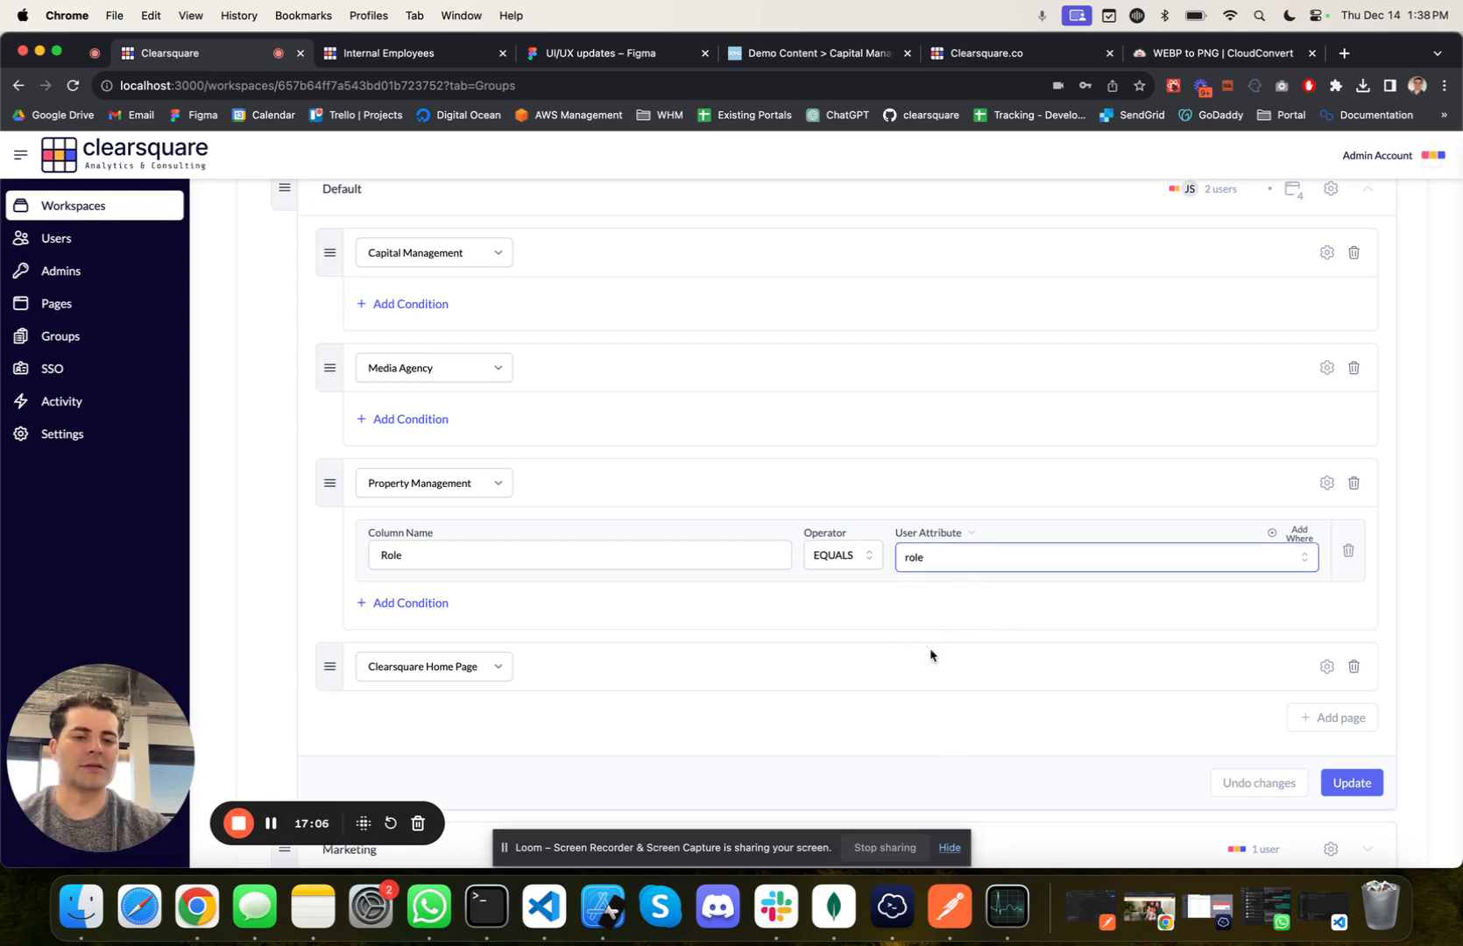
left_click(941, 597)
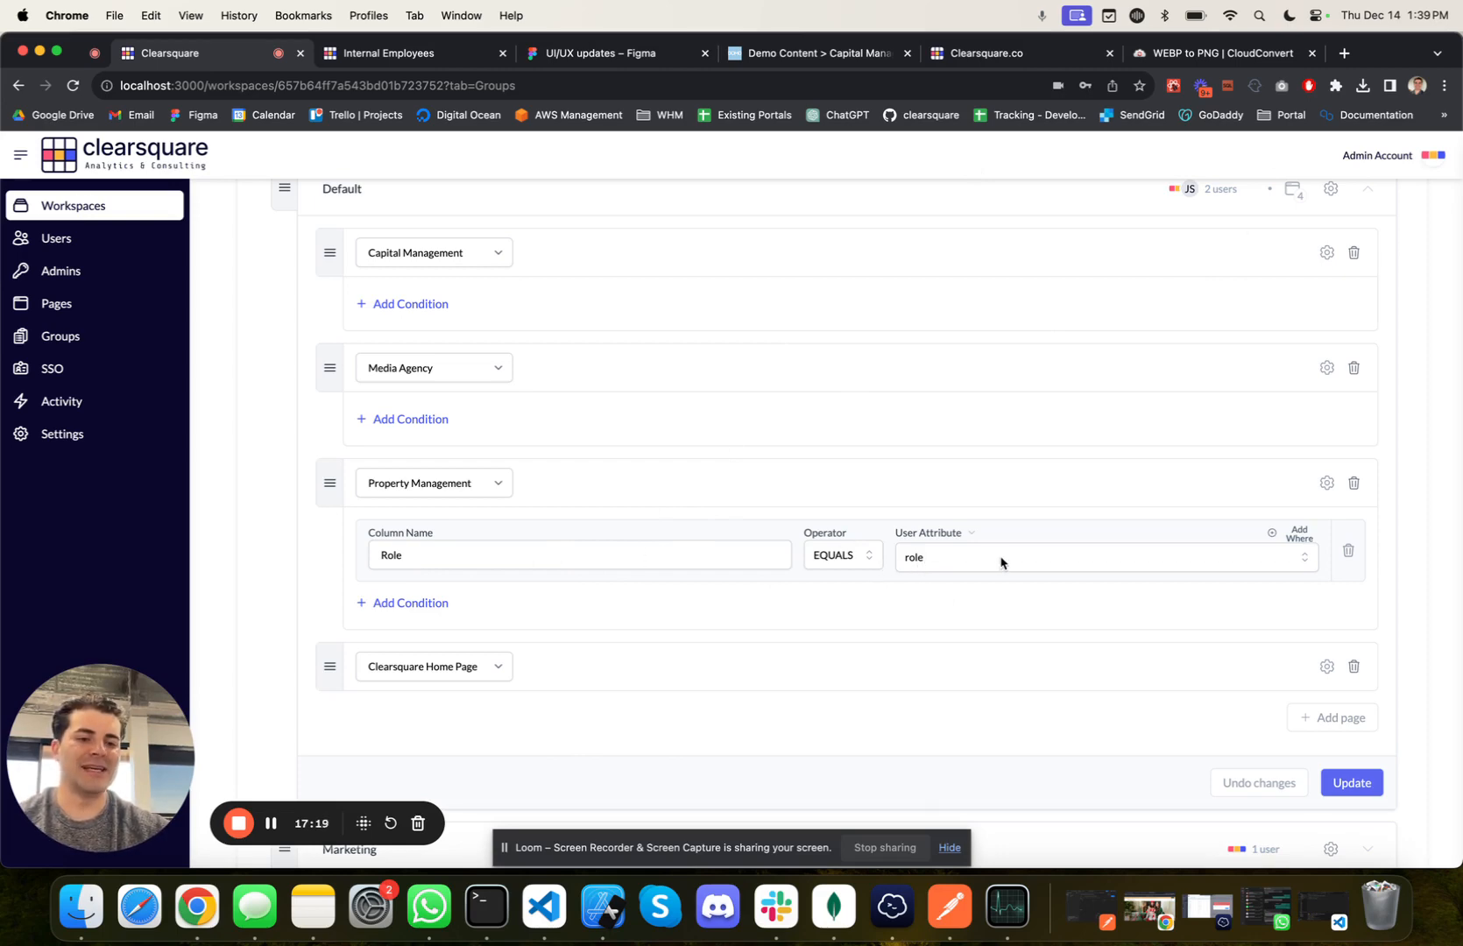
Step: Save the Default group's changes and log out of the Internal Employees portal
left_click(1349, 782)
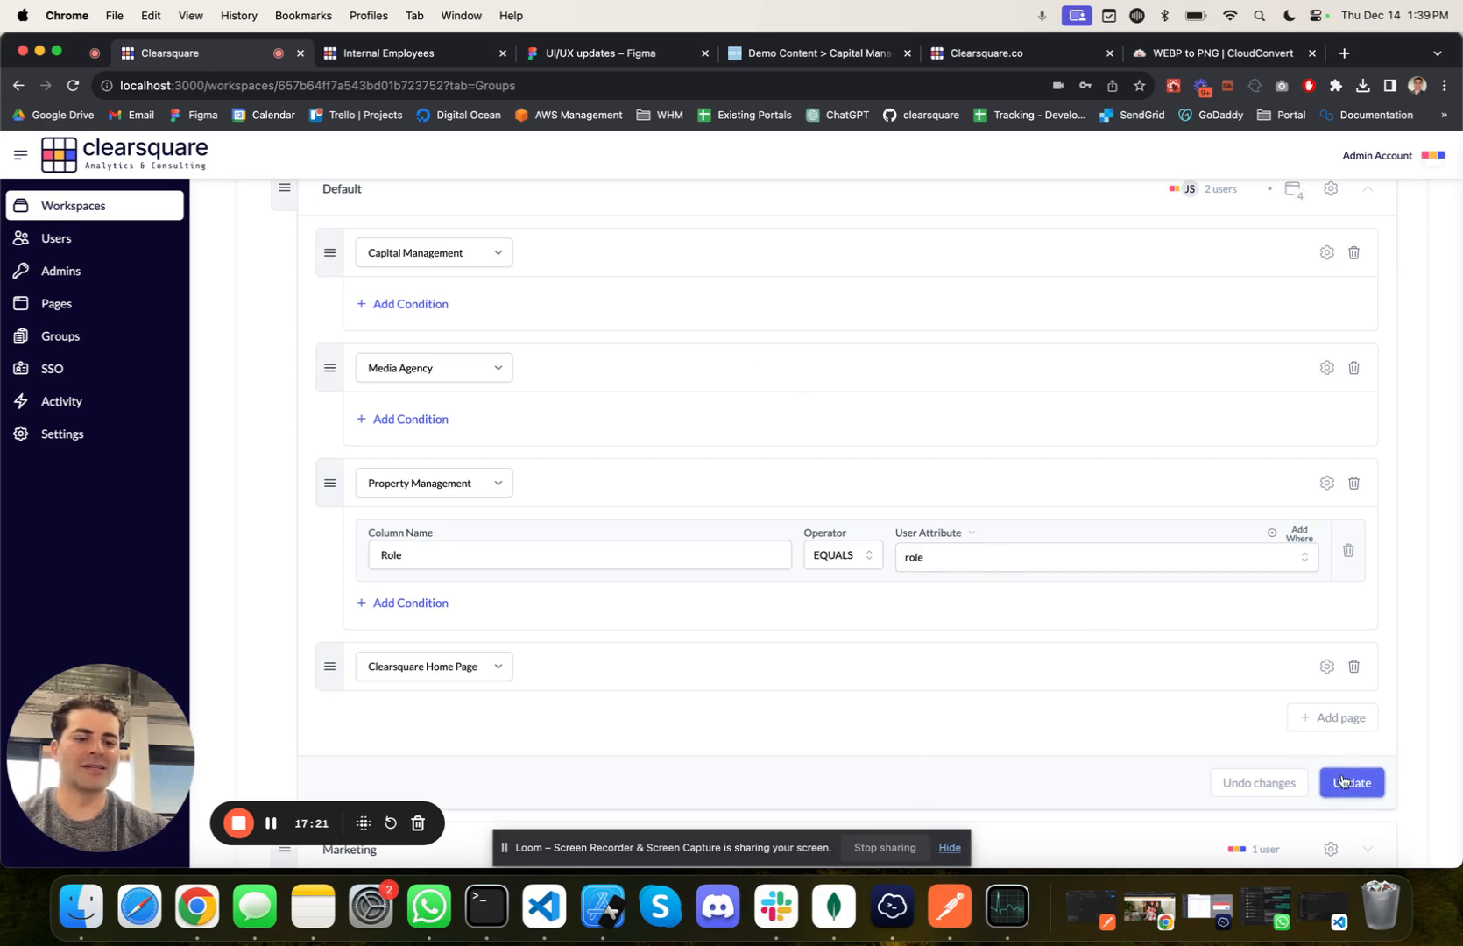
left_click(409, 52)
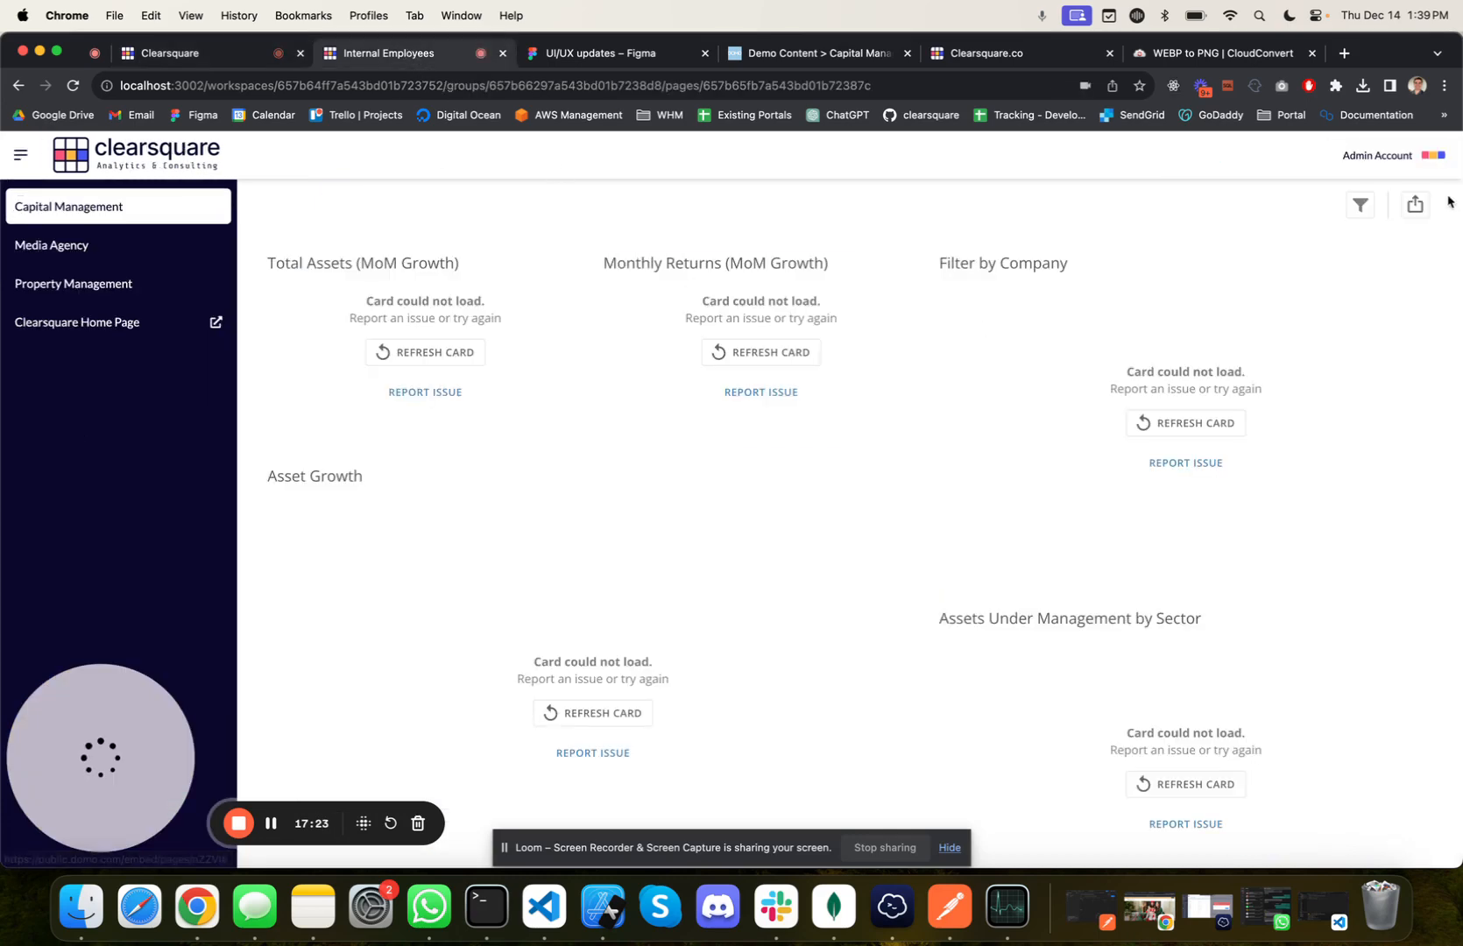
left_click(1421, 162)
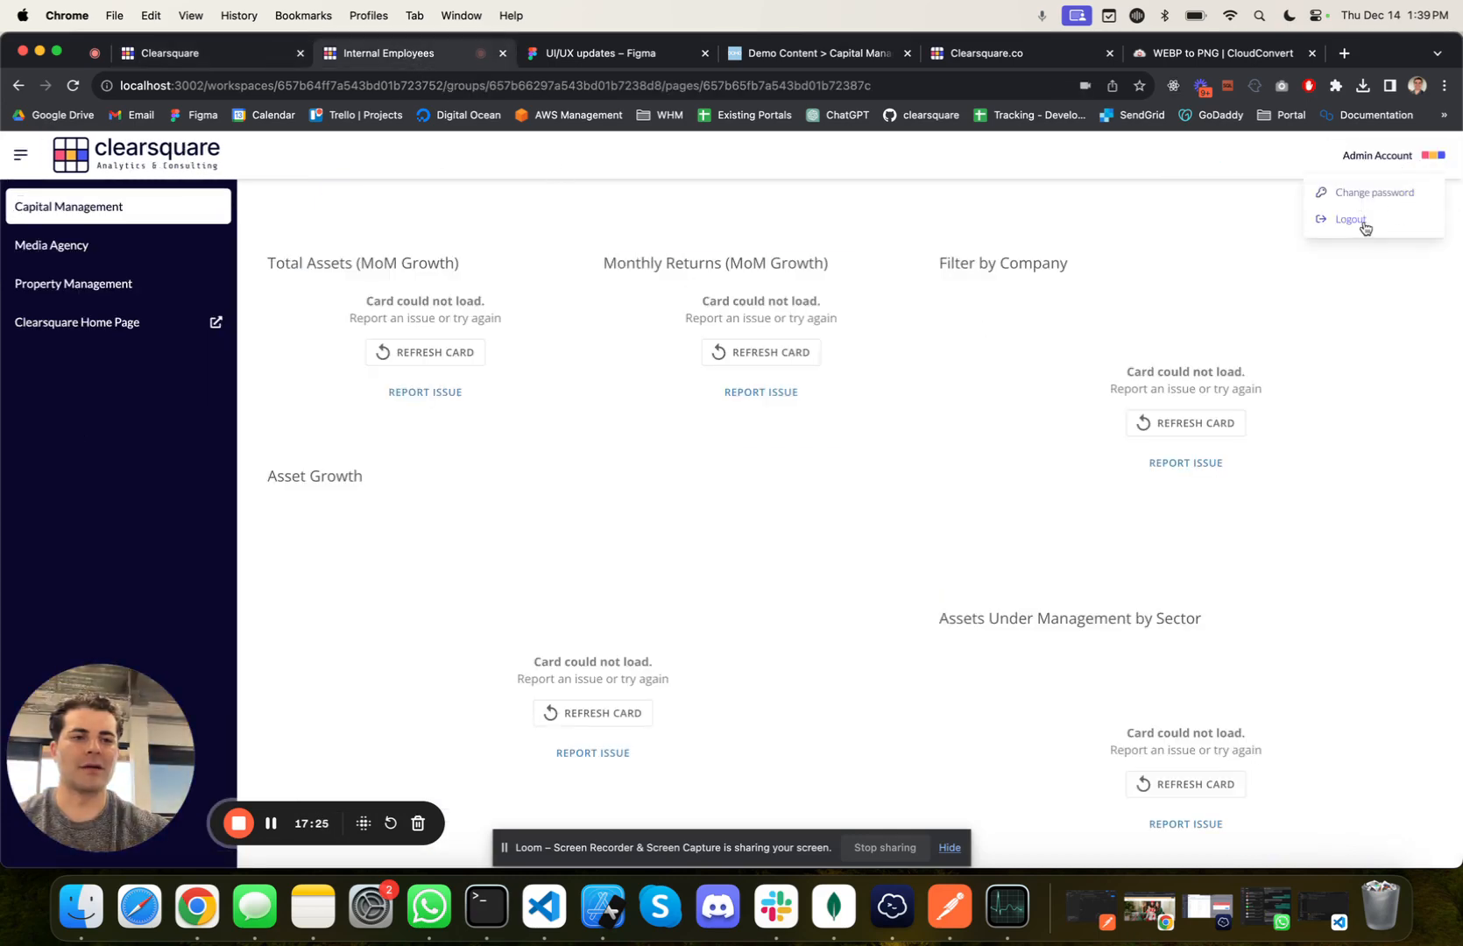
left_click(1356, 221)
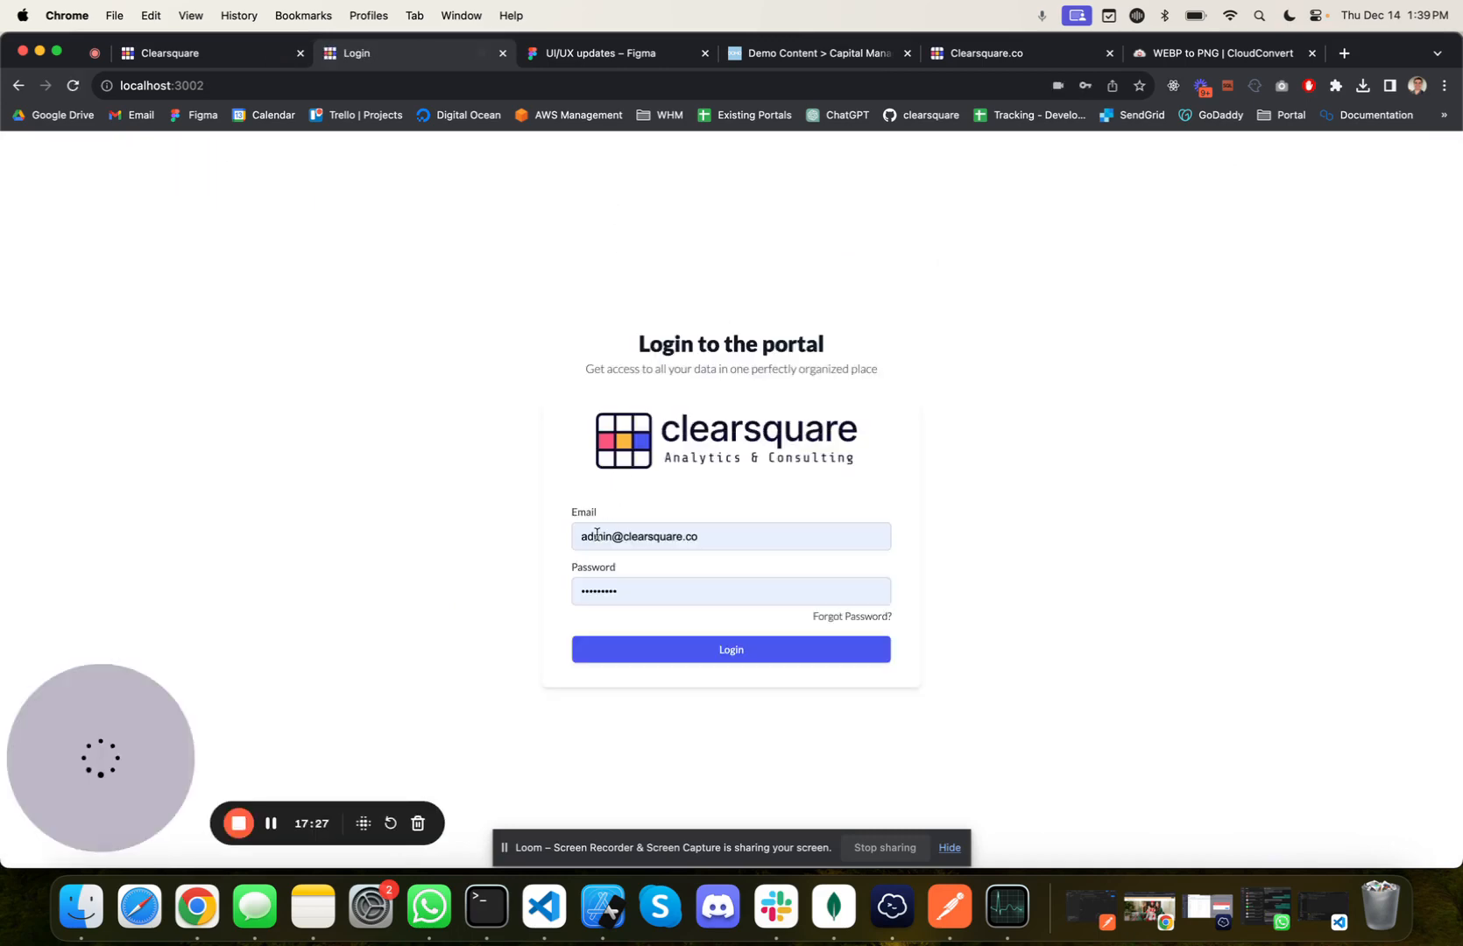
Step: Try to log in to the portal with the test user's email and account password
double_click(595, 536)
type("john.snow")
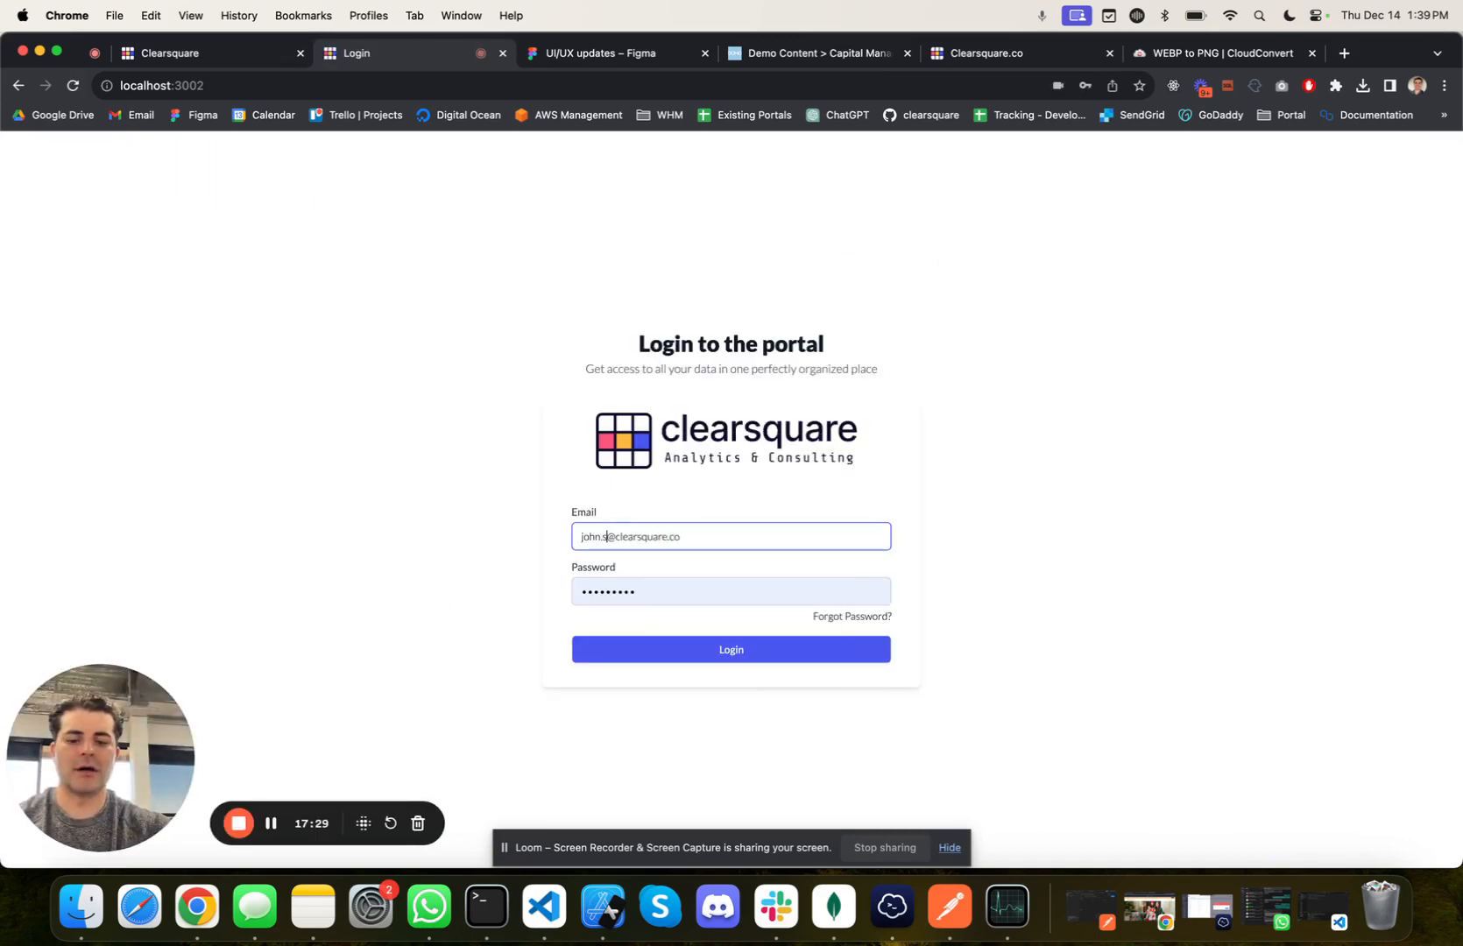
left_click(666, 584)
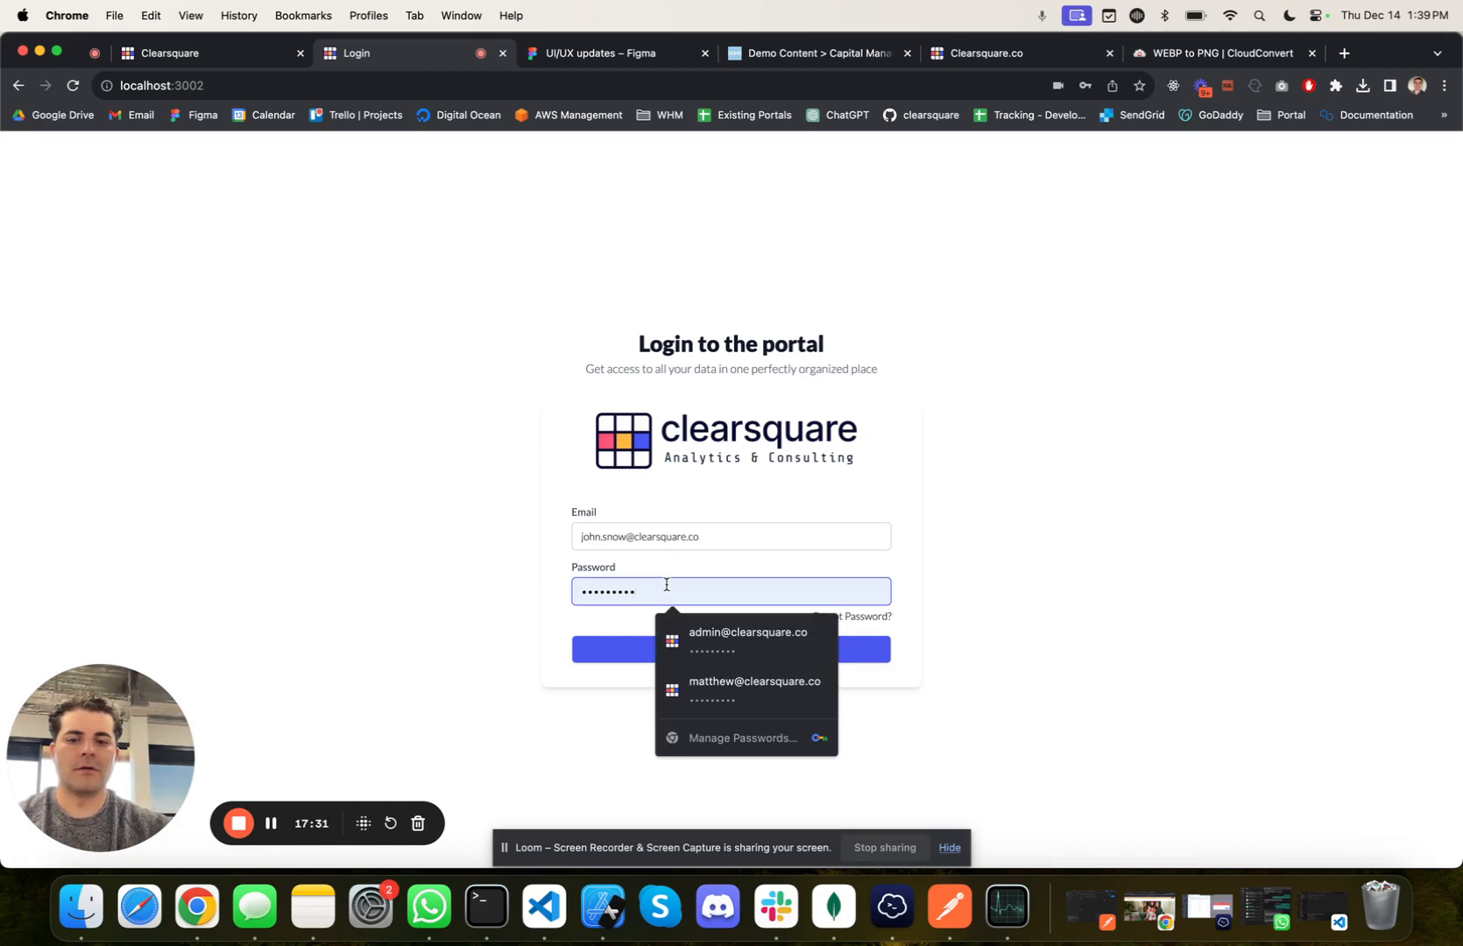
key("super+BackSpace")
type("•")
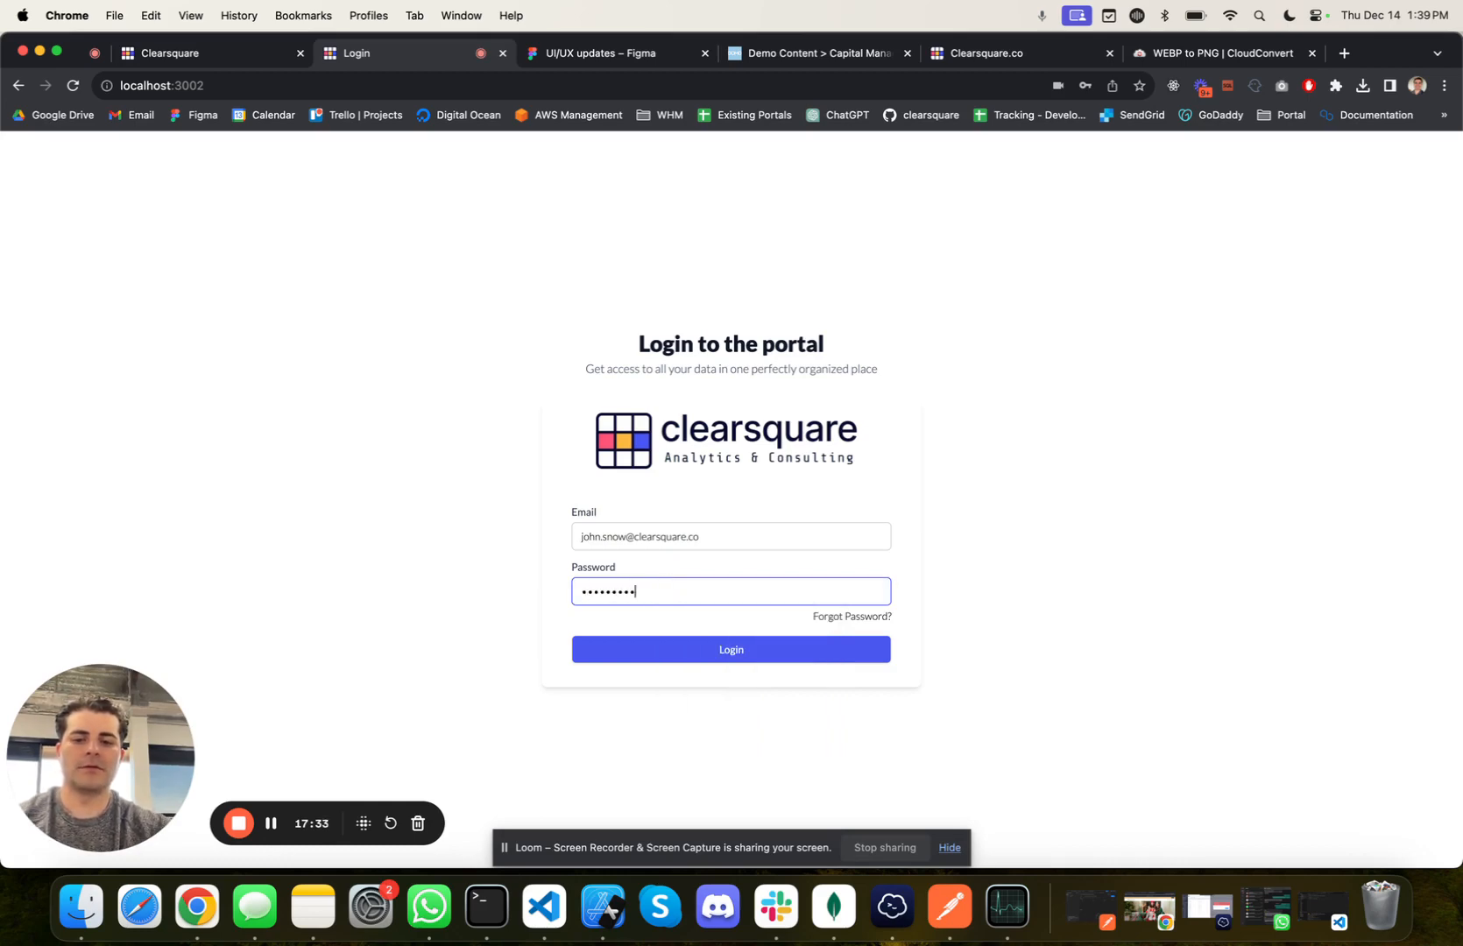
left_click(701, 655)
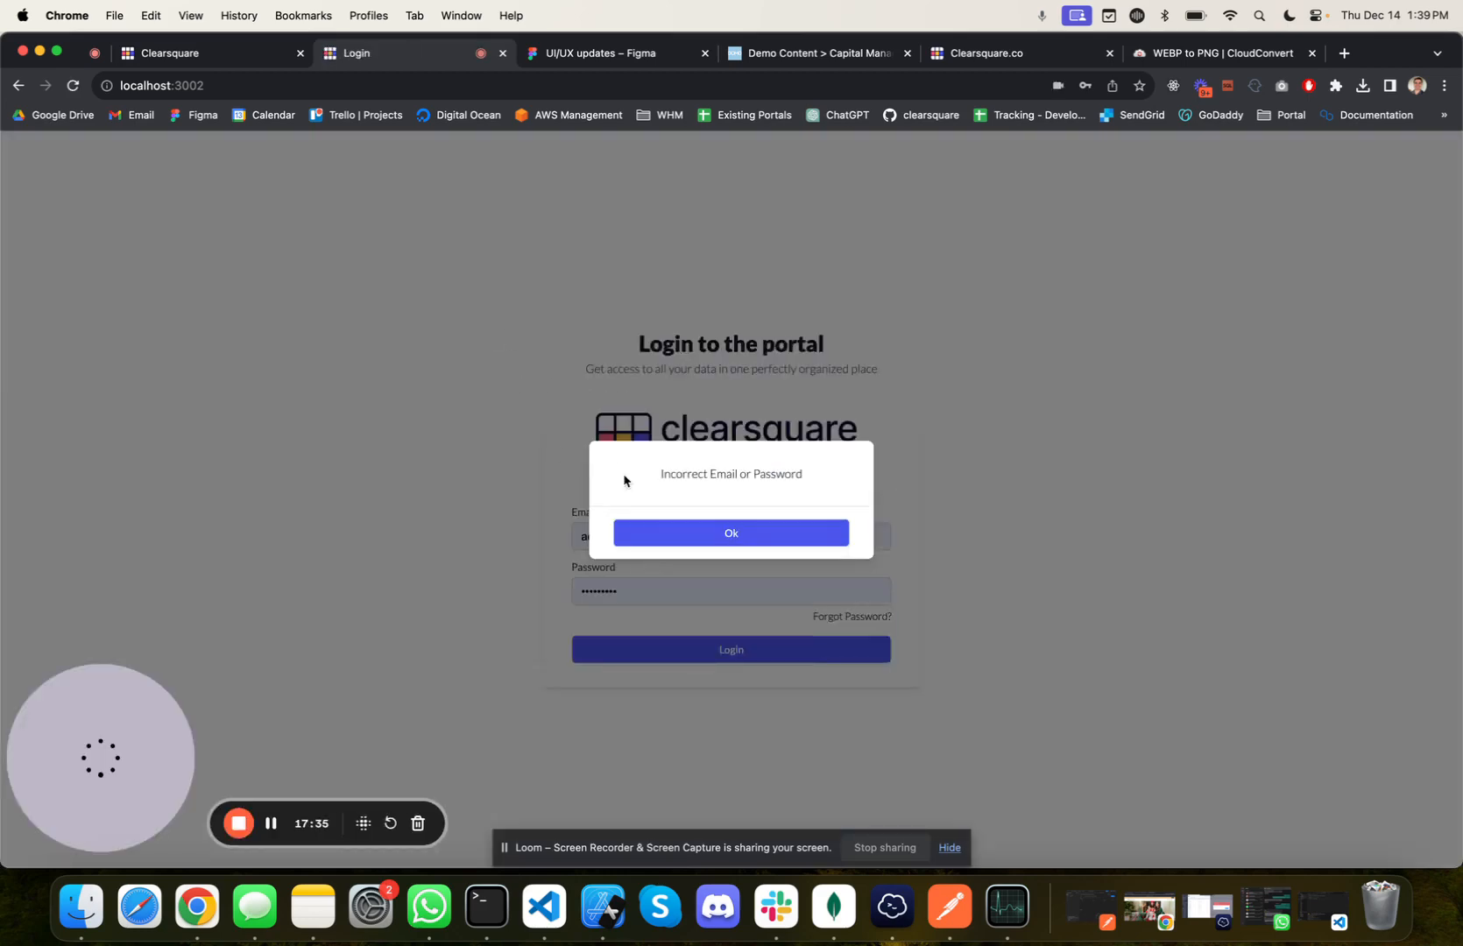
left_click(656, 538)
Step: Retry the portal login by re-entering the test user's email and retyping the account password
double_click(594, 538)
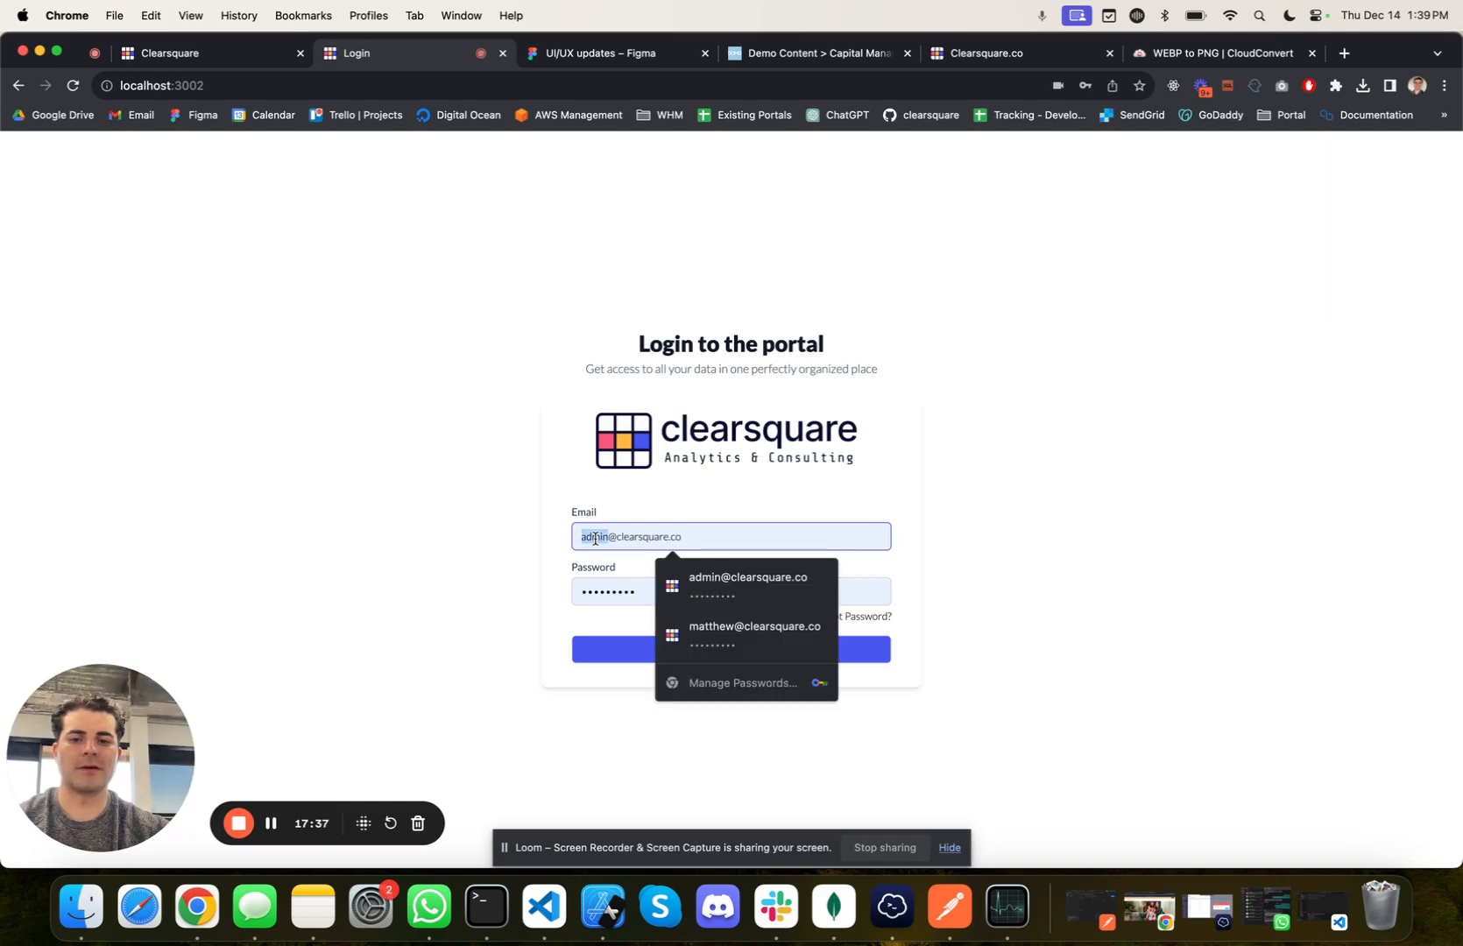
type("john.s")
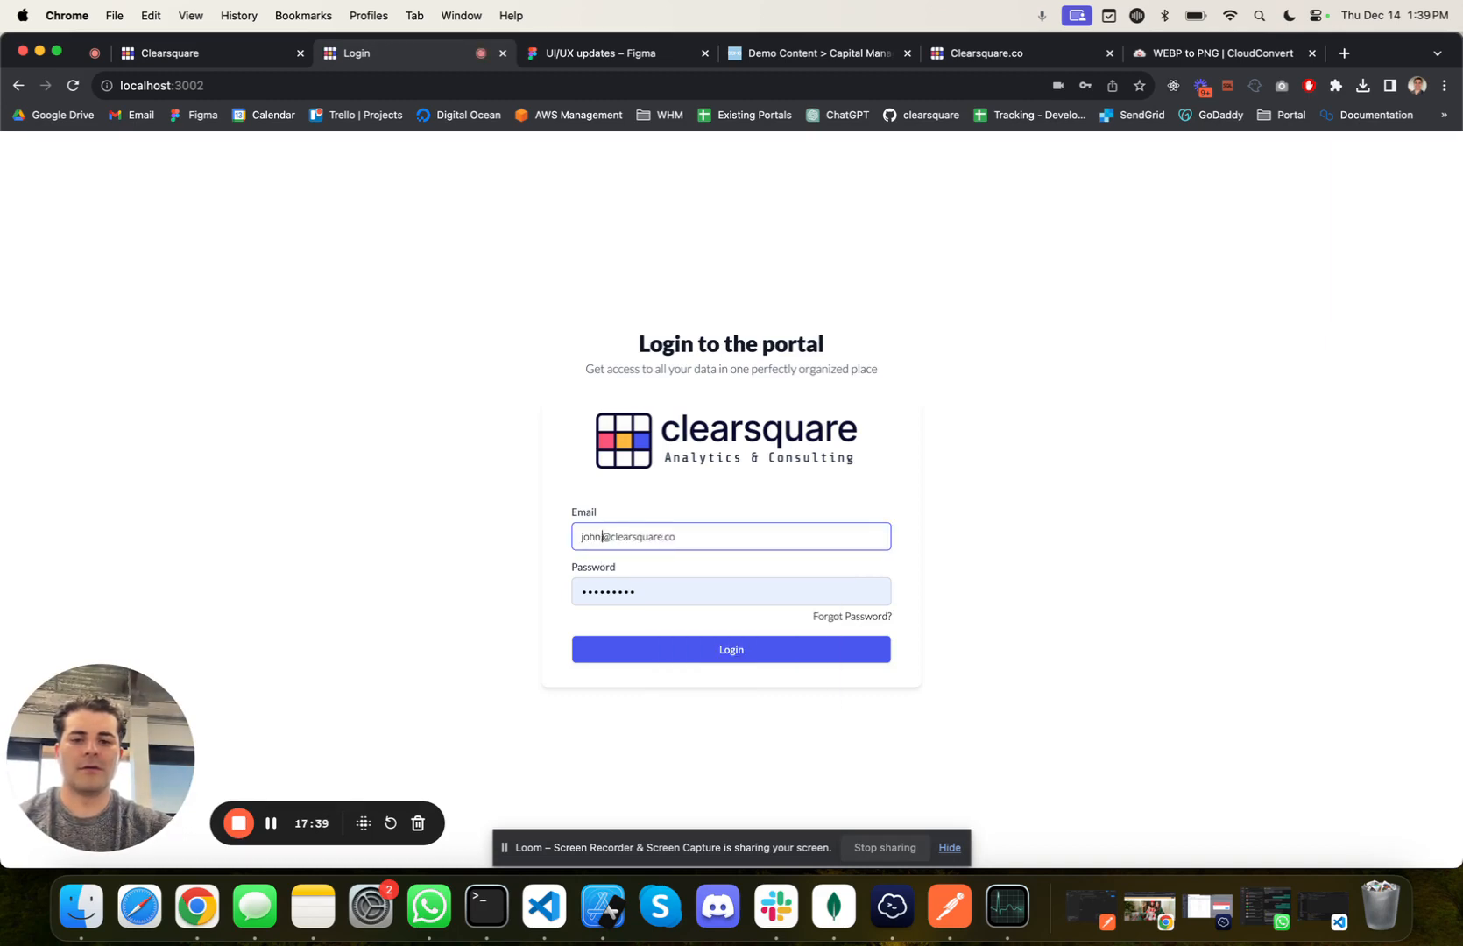
type("now")
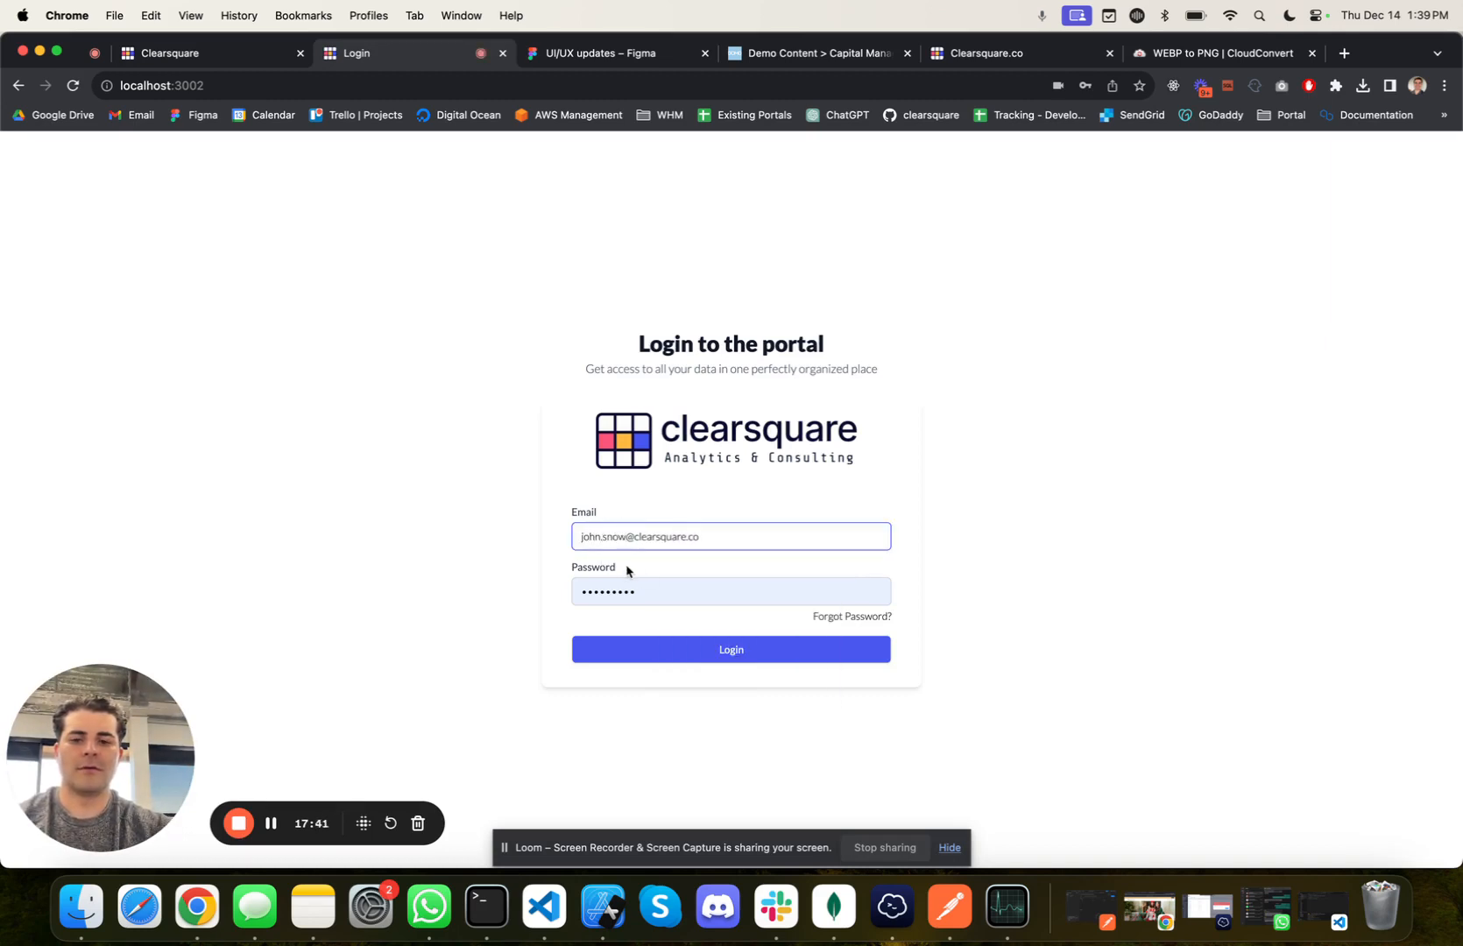
left_click(642, 588)
key("BackSpace")
key("BackSpace")
key("BackSpace")
key("BackSpace")
key("BackSpace")
key("BackSpace")
key("BackSpace")
key("BackSpace")
key("BackSpace")
type("a")
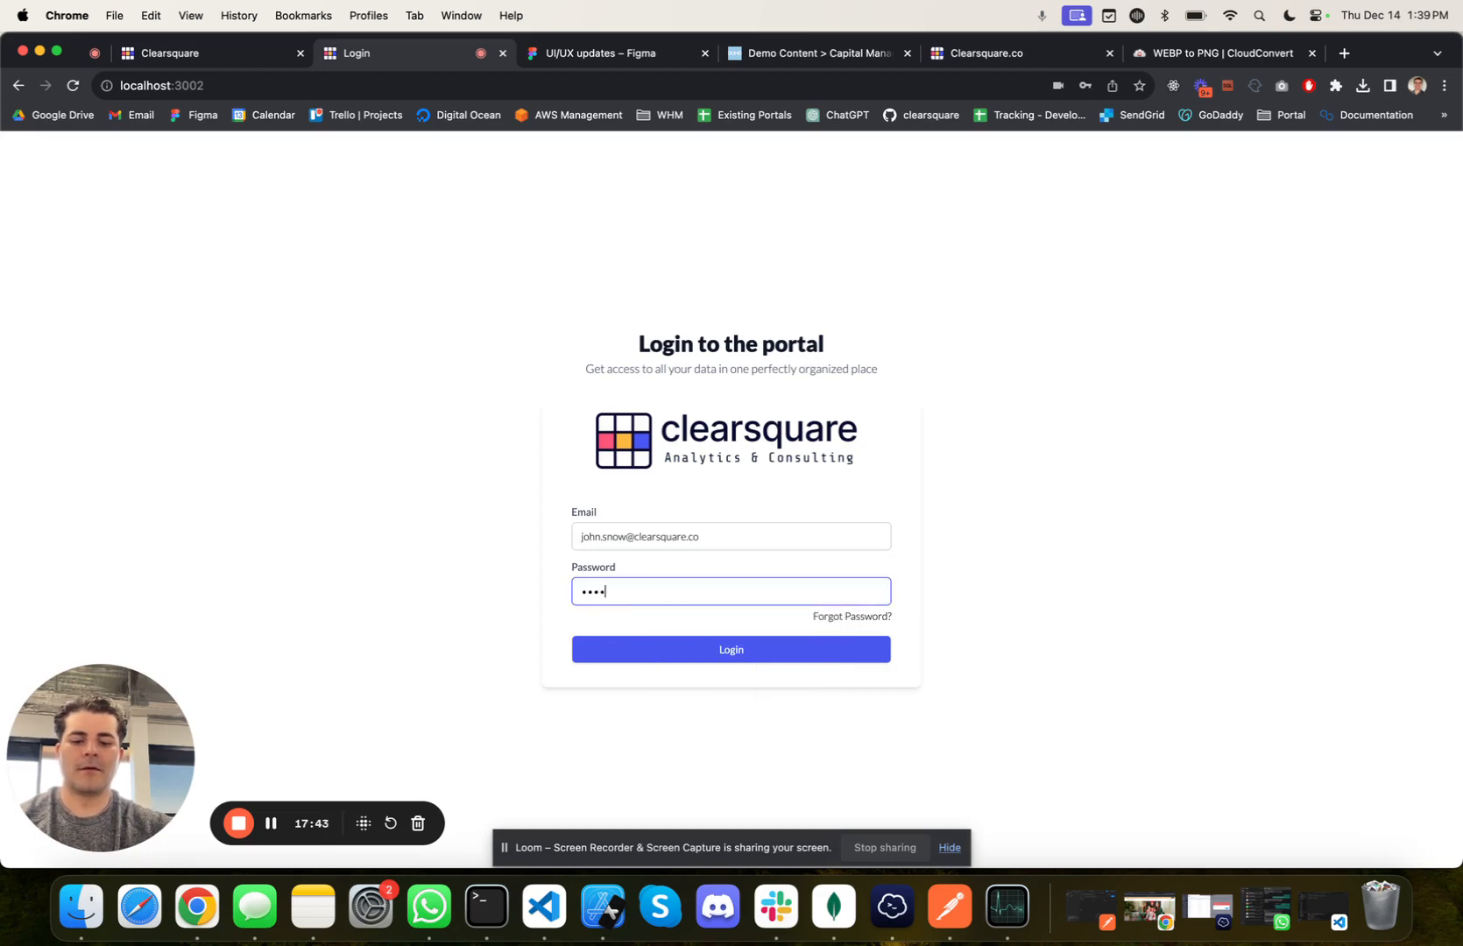
left_click(698, 648)
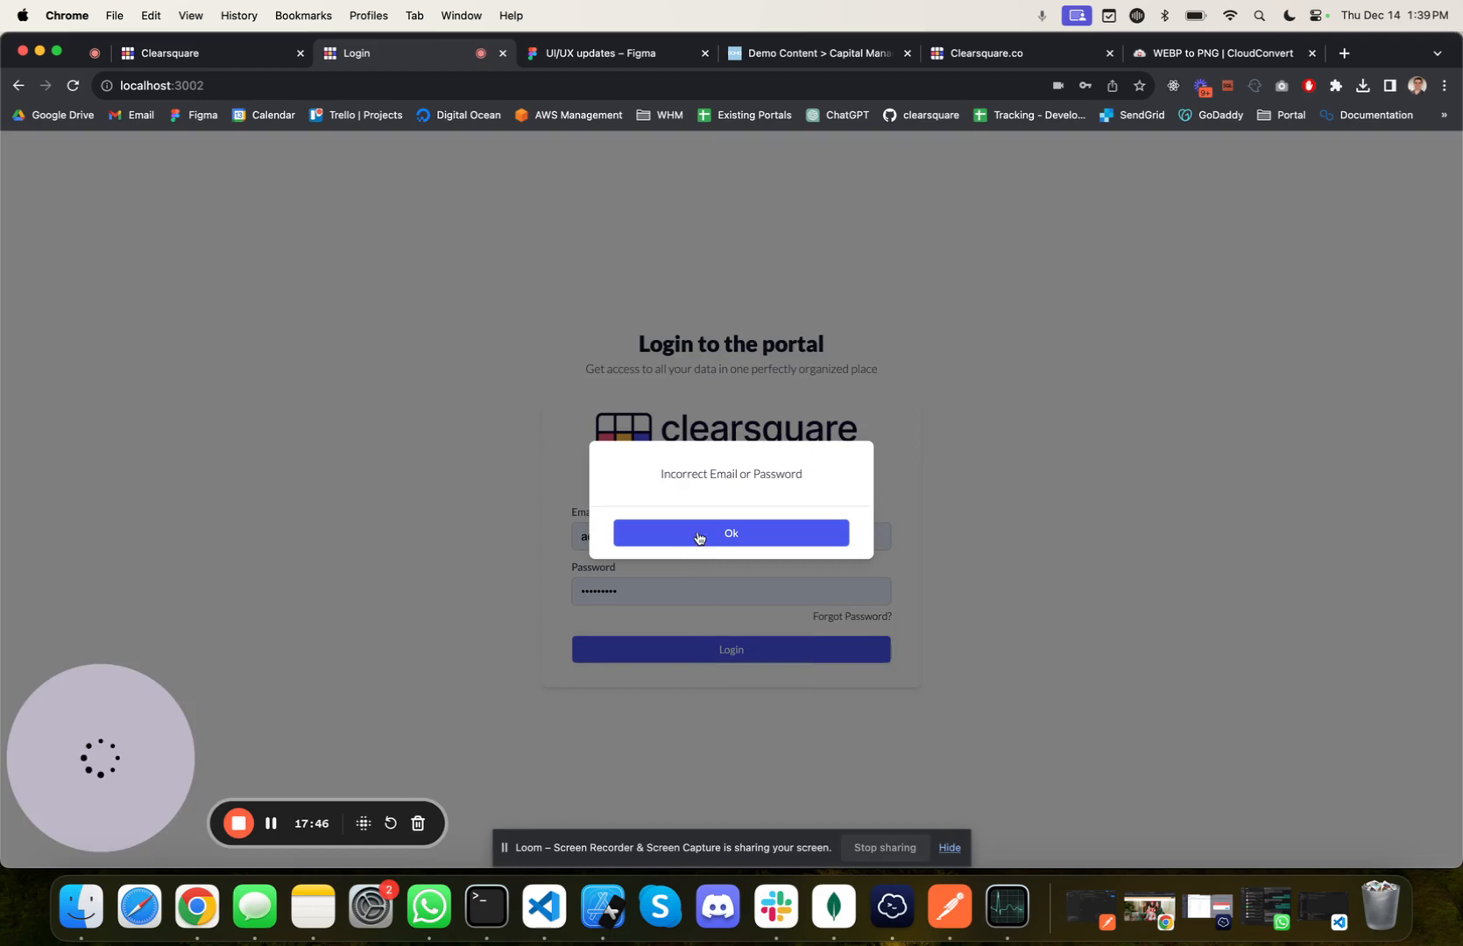
Step: Dismiss the failed login and log back in to the portal with the prefilled admin credentials
left_click(698, 533)
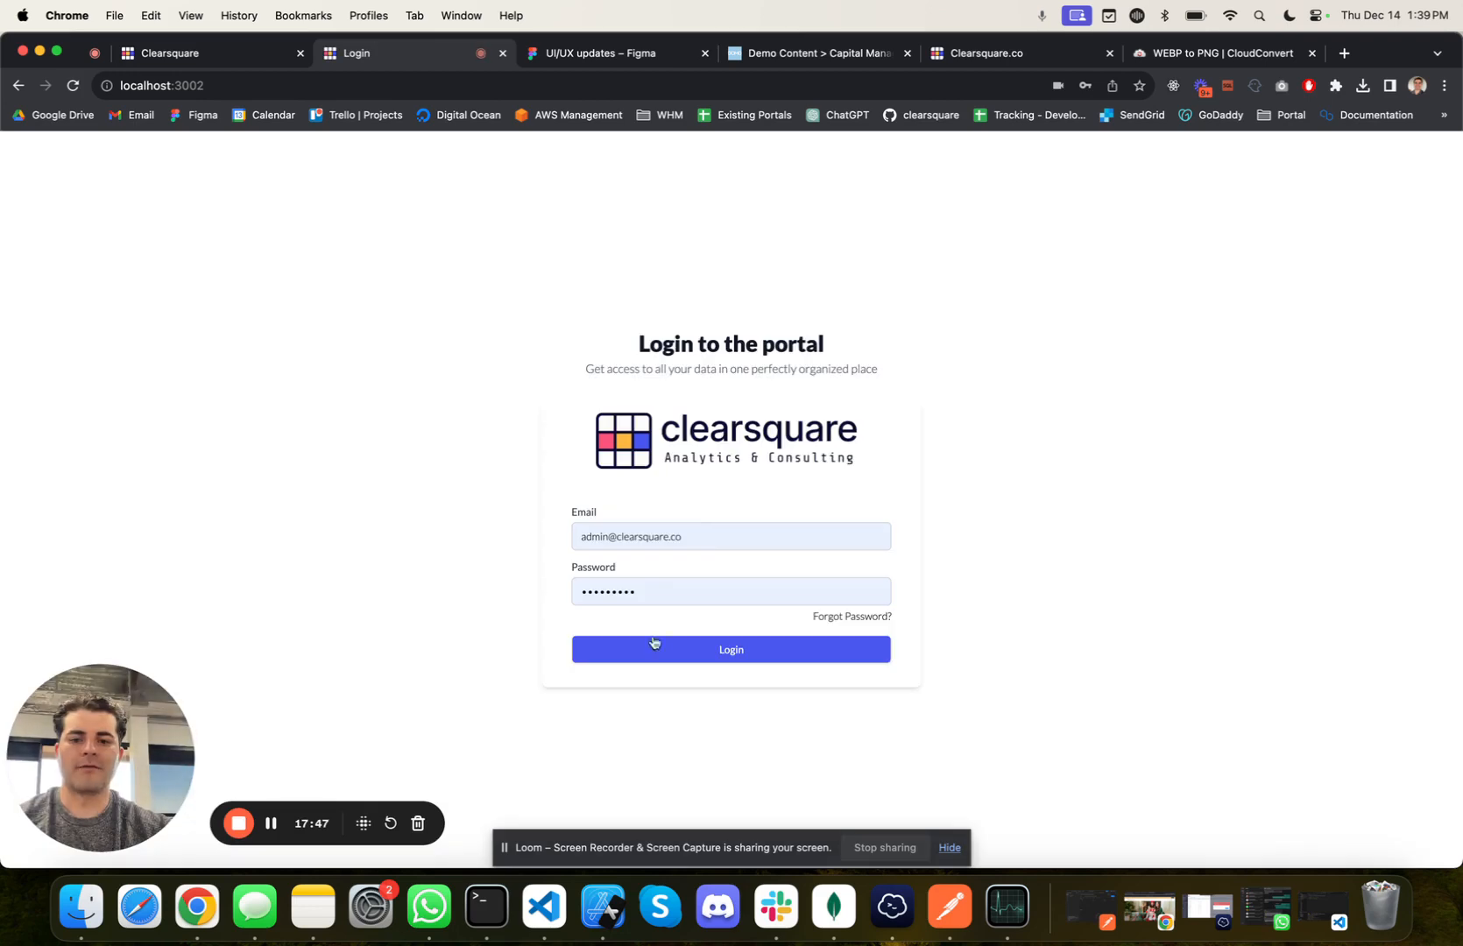
left_click(655, 648)
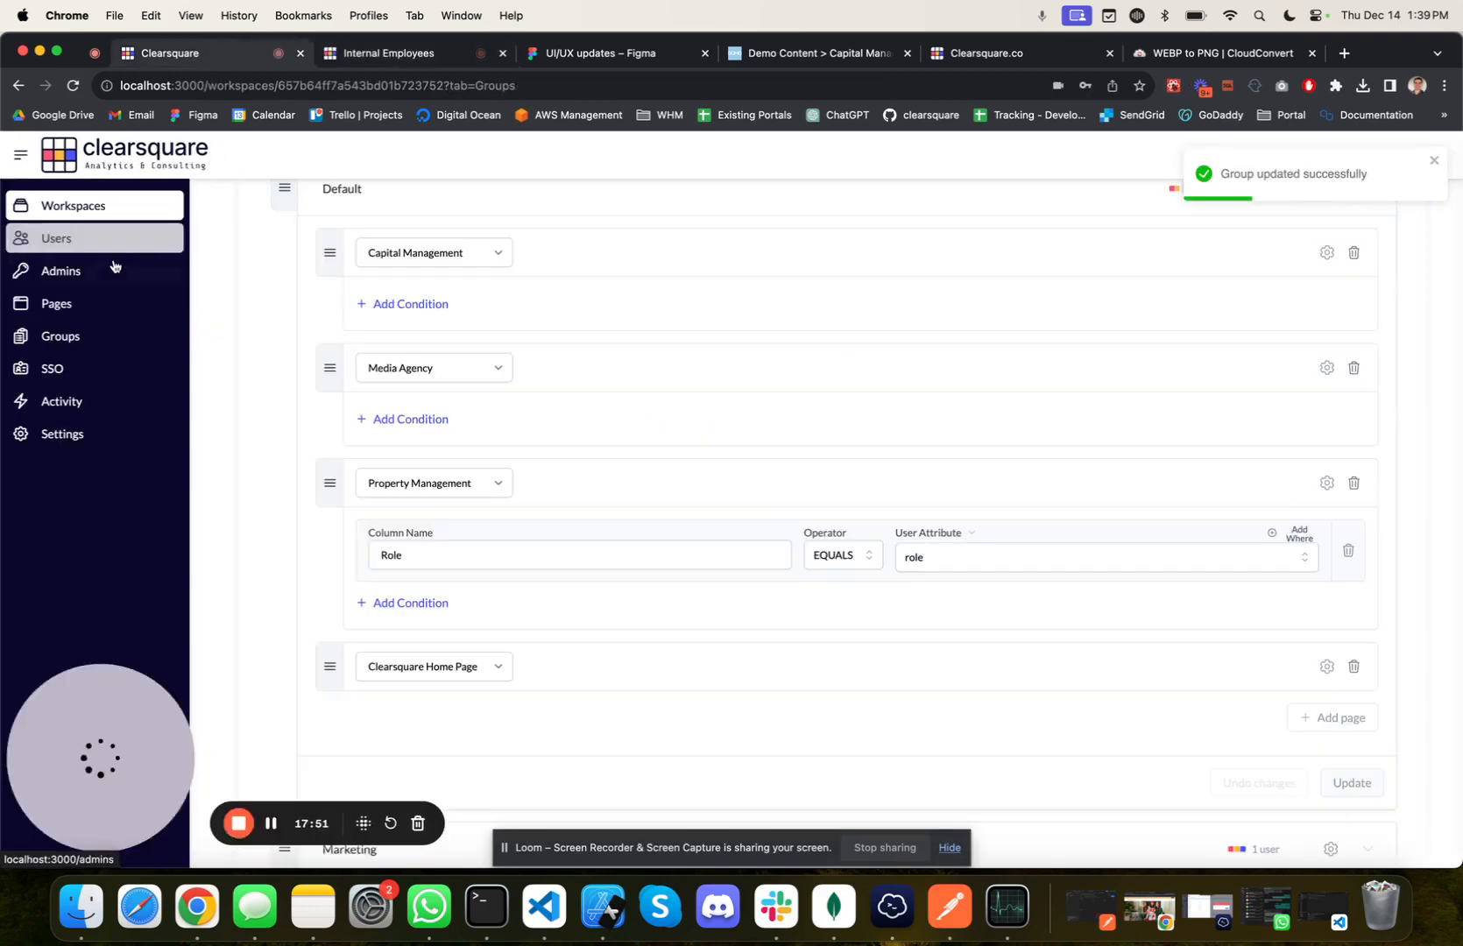
left_click(119, 273)
left_click(359, 363)
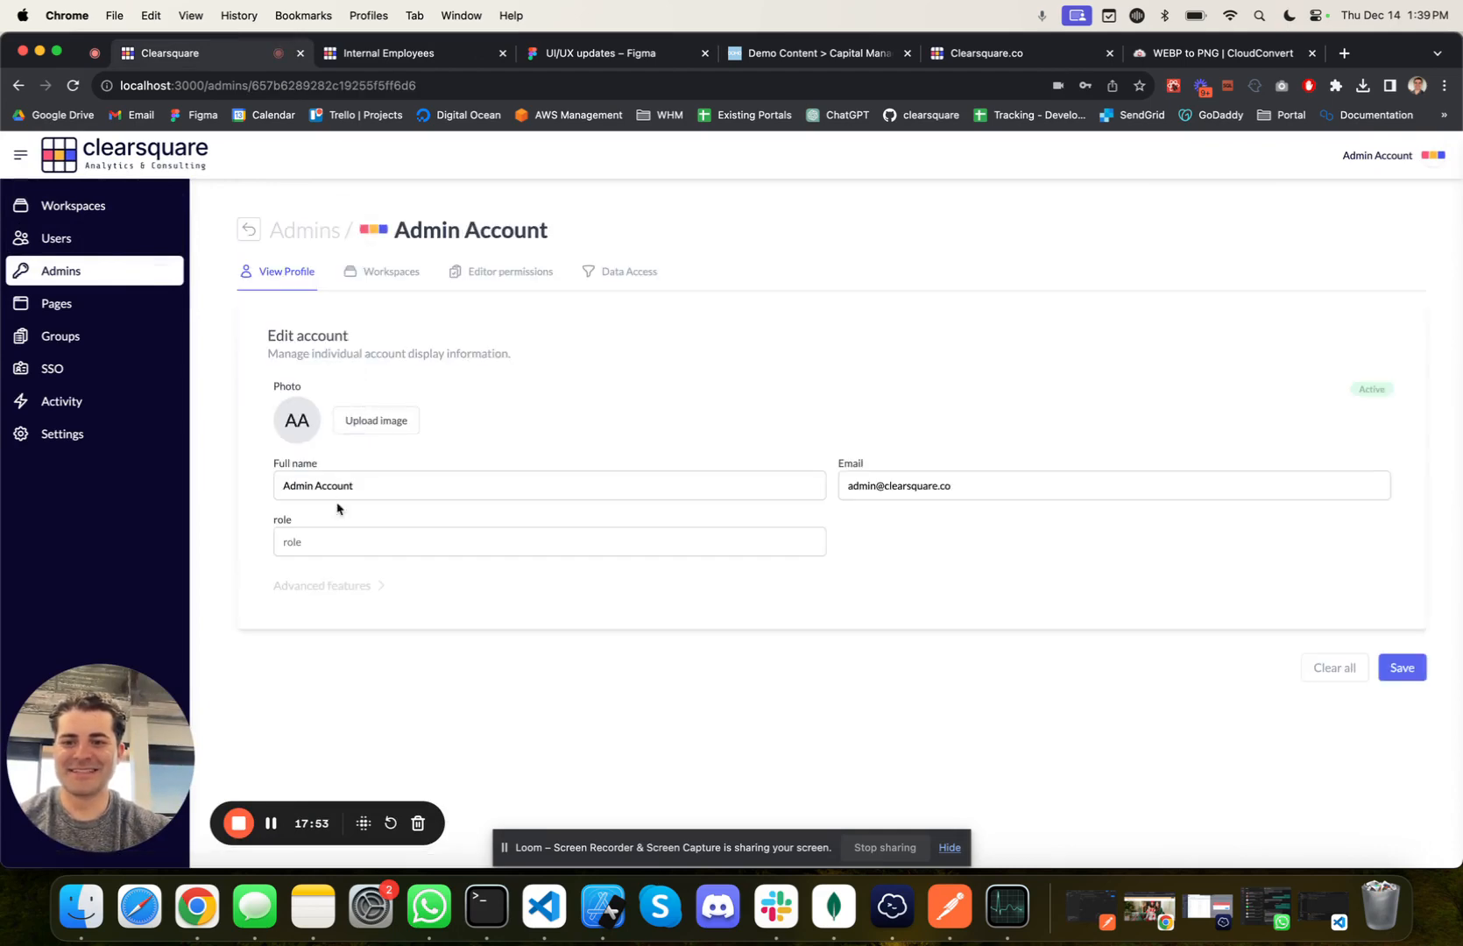
left_click(319, 552)
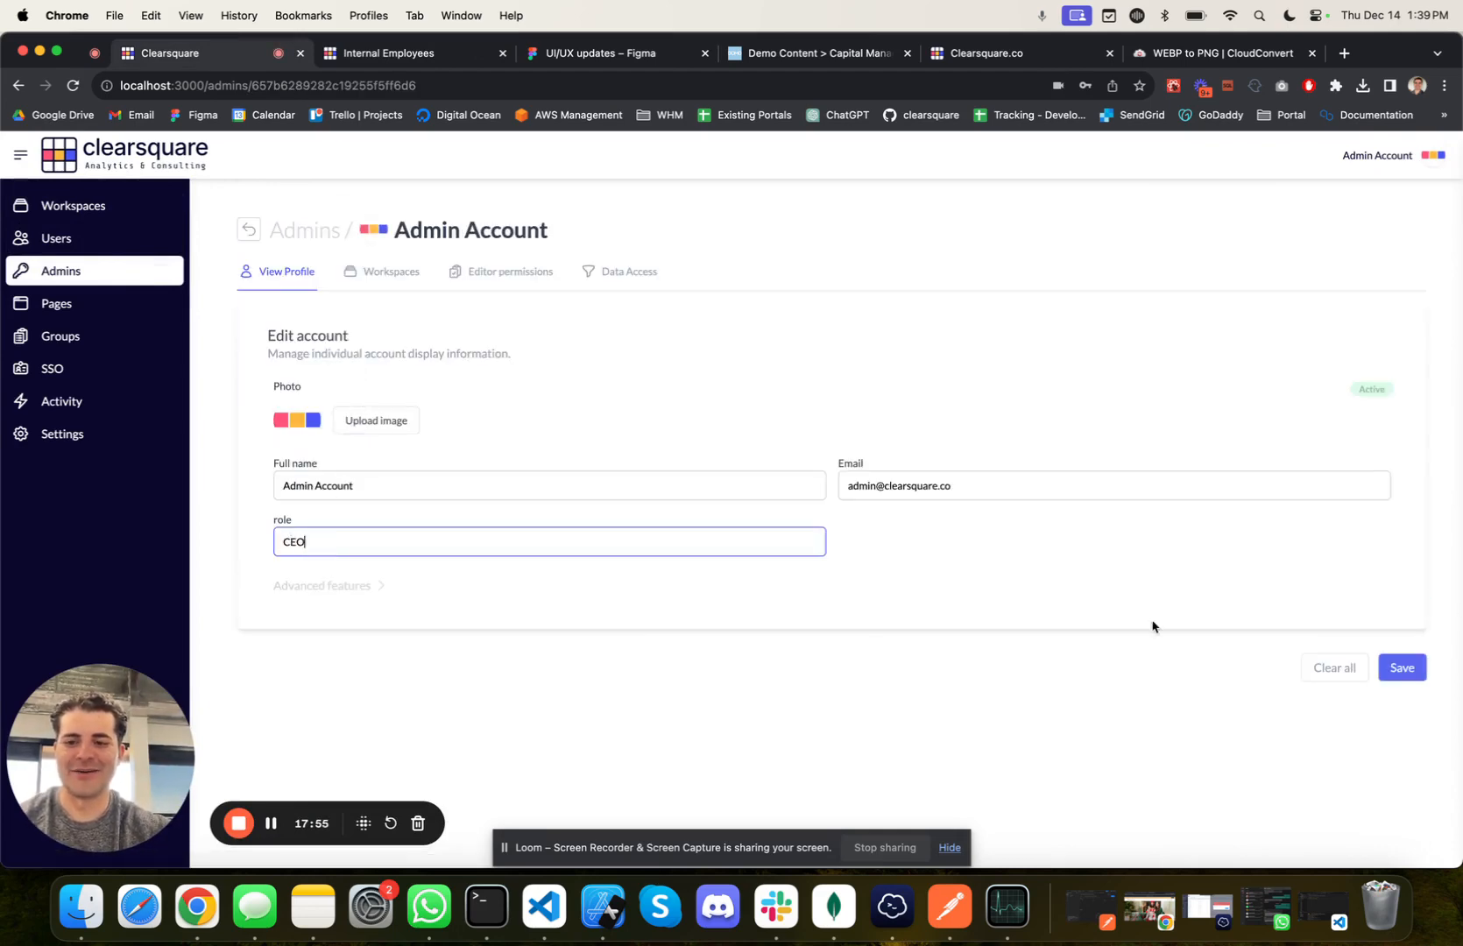
left_click(1401, 676)
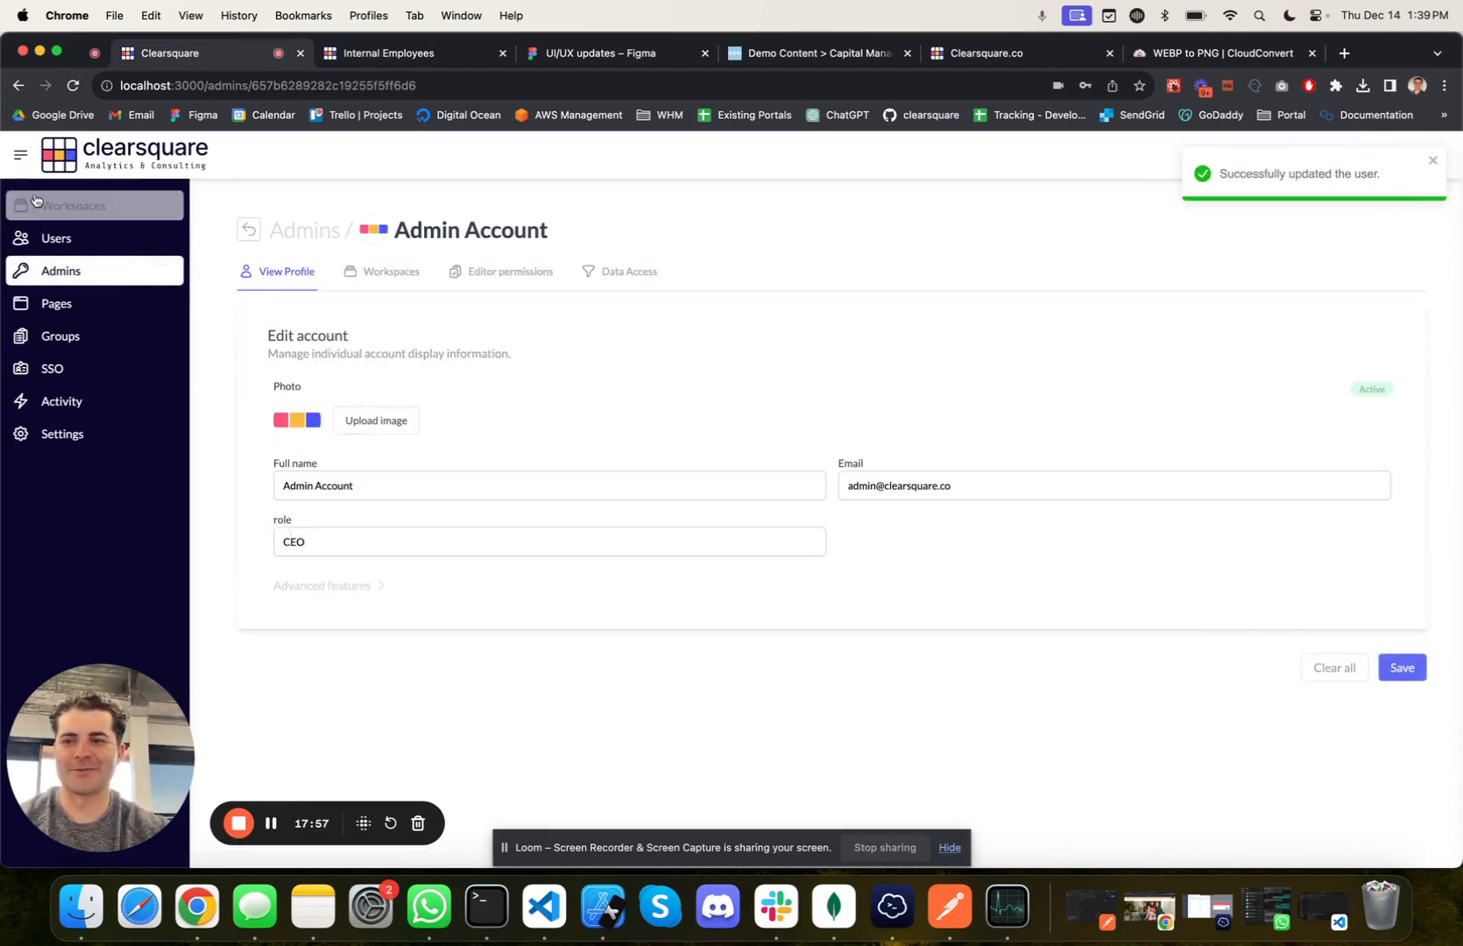
Step: Open the Property Management page in the Internal Employees portal and examine its cards under the role condition
left_click(388, 53)
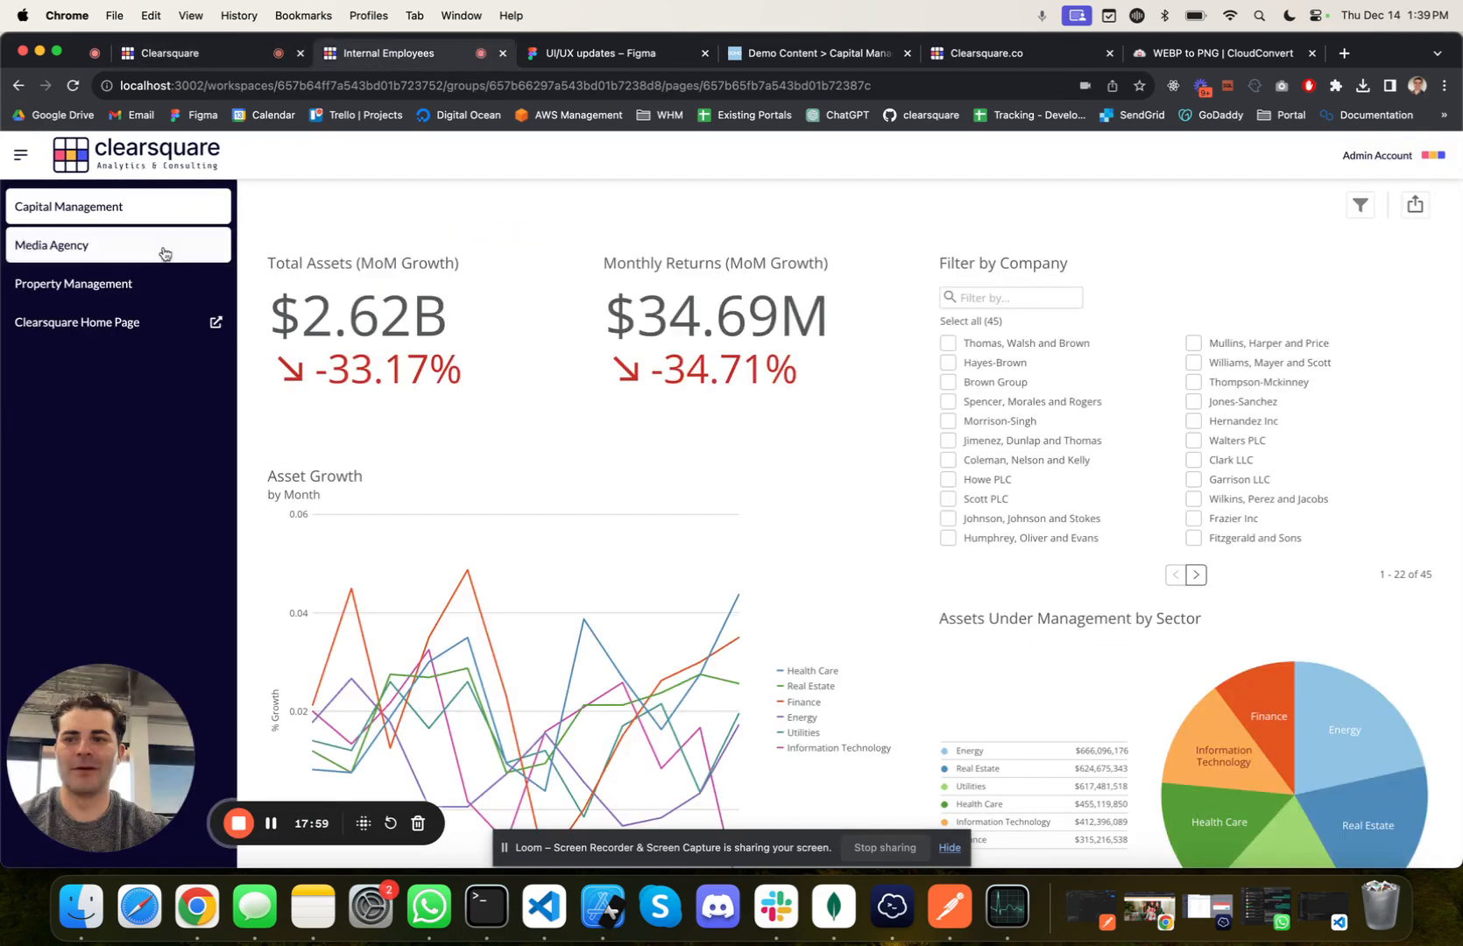
left_click(117, 285)
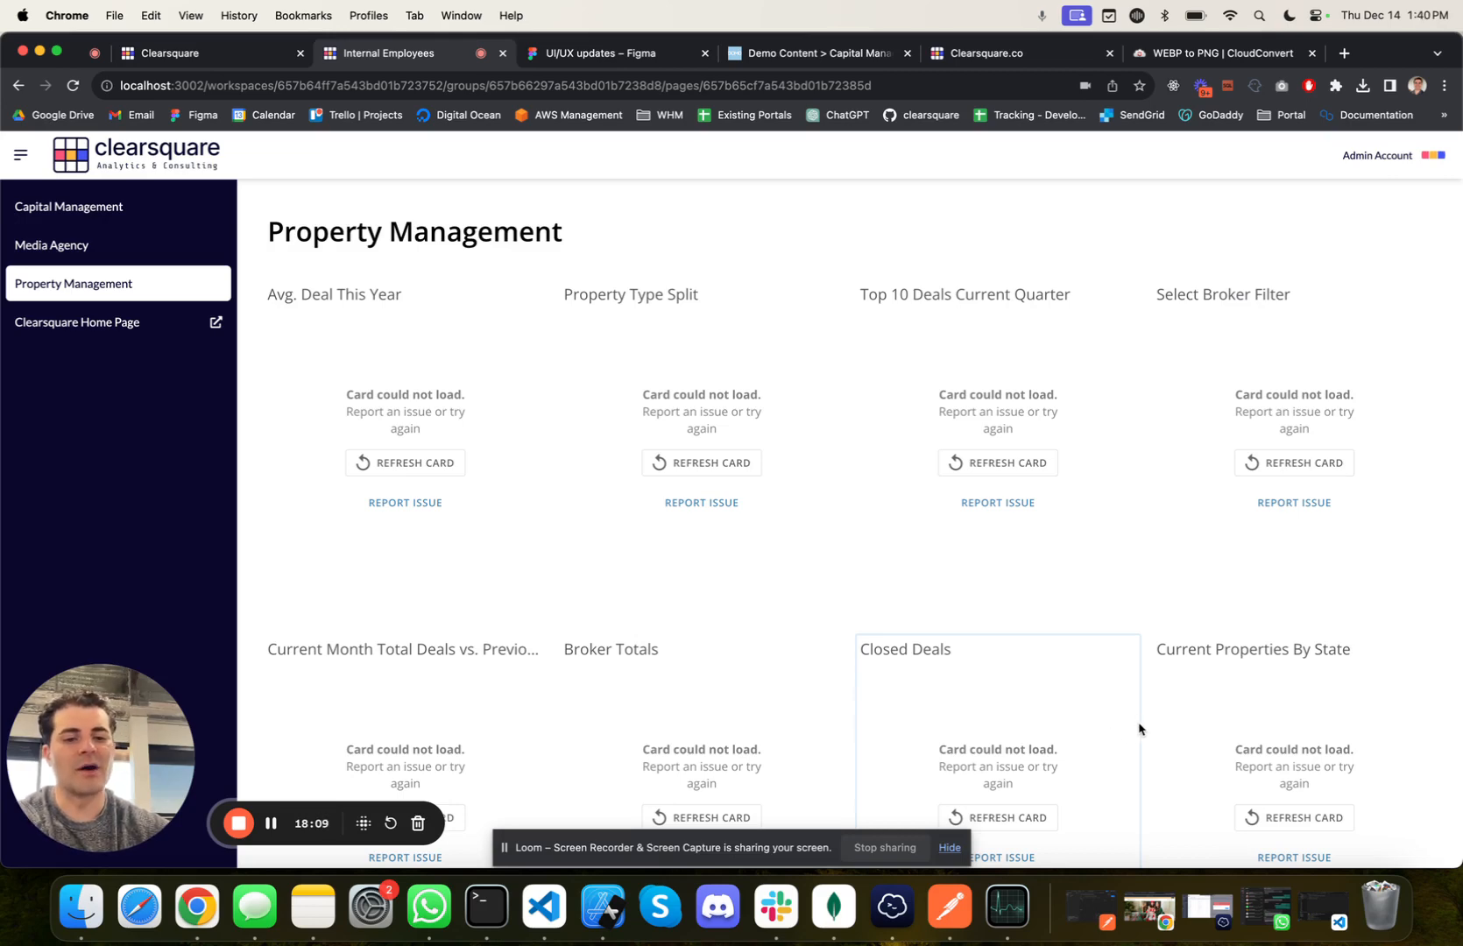
scroll(1192, 736, "down", 3)
scroll(1190, 734, "down", 6)
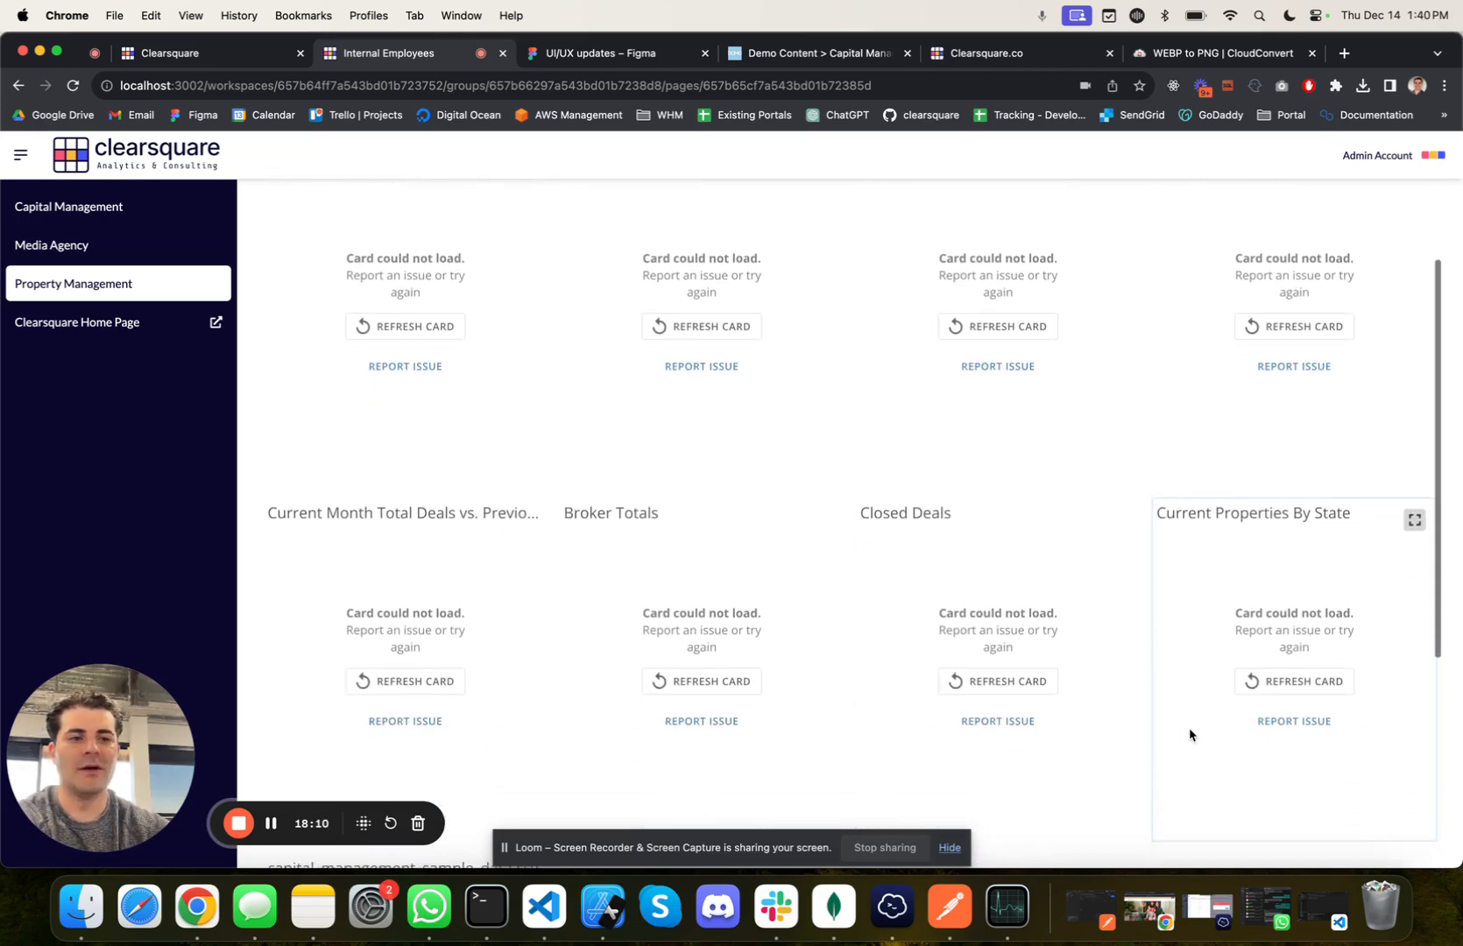
scroll(1189, 735, "down", 1)
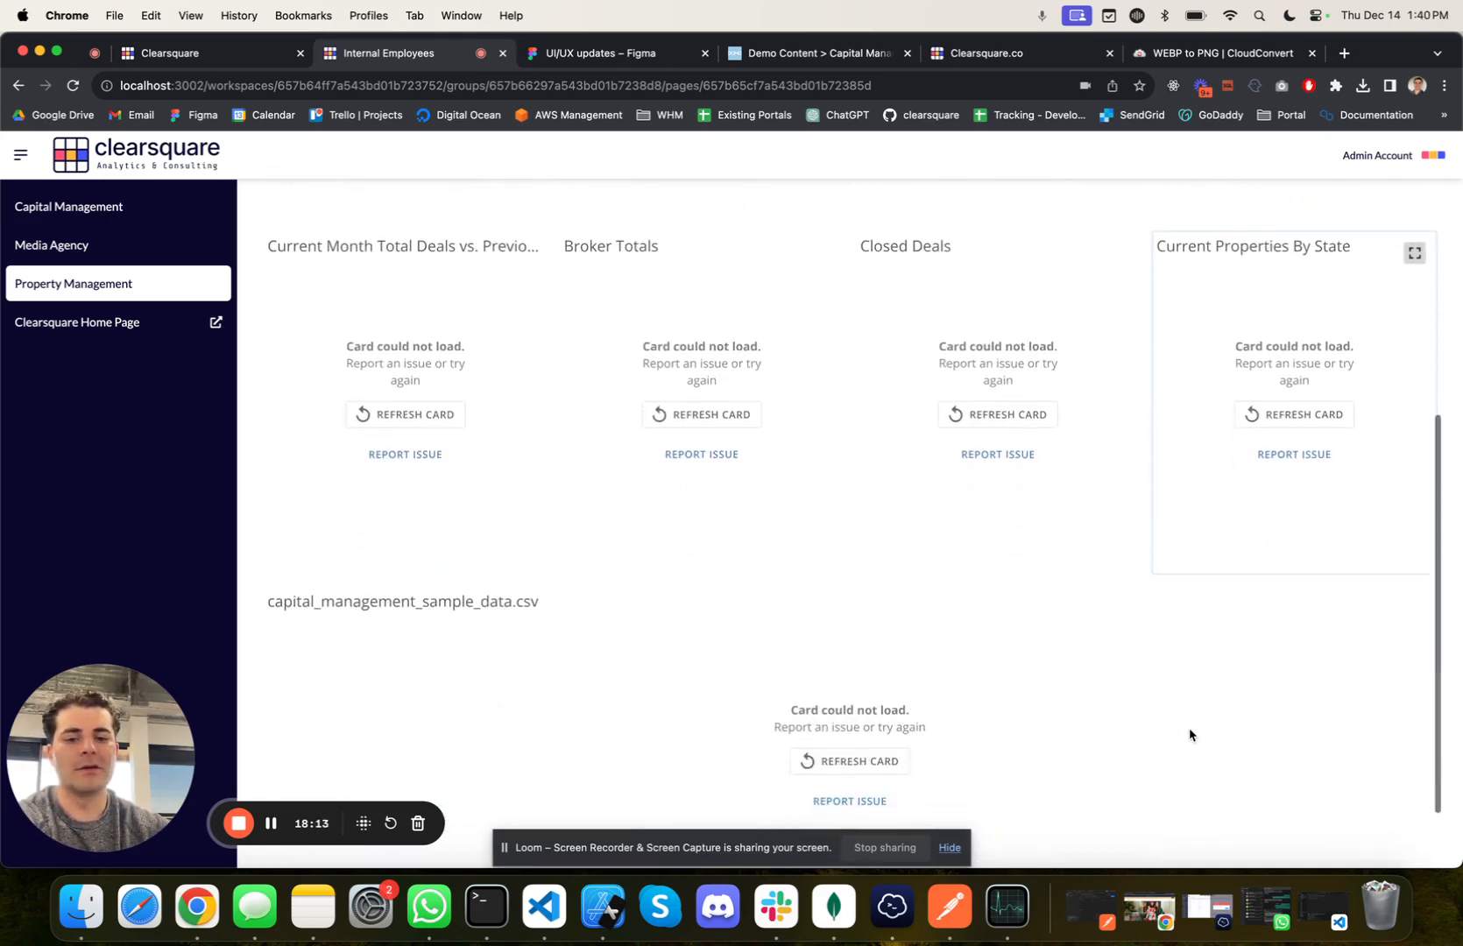
scroll(1190, 735, "up", 8)
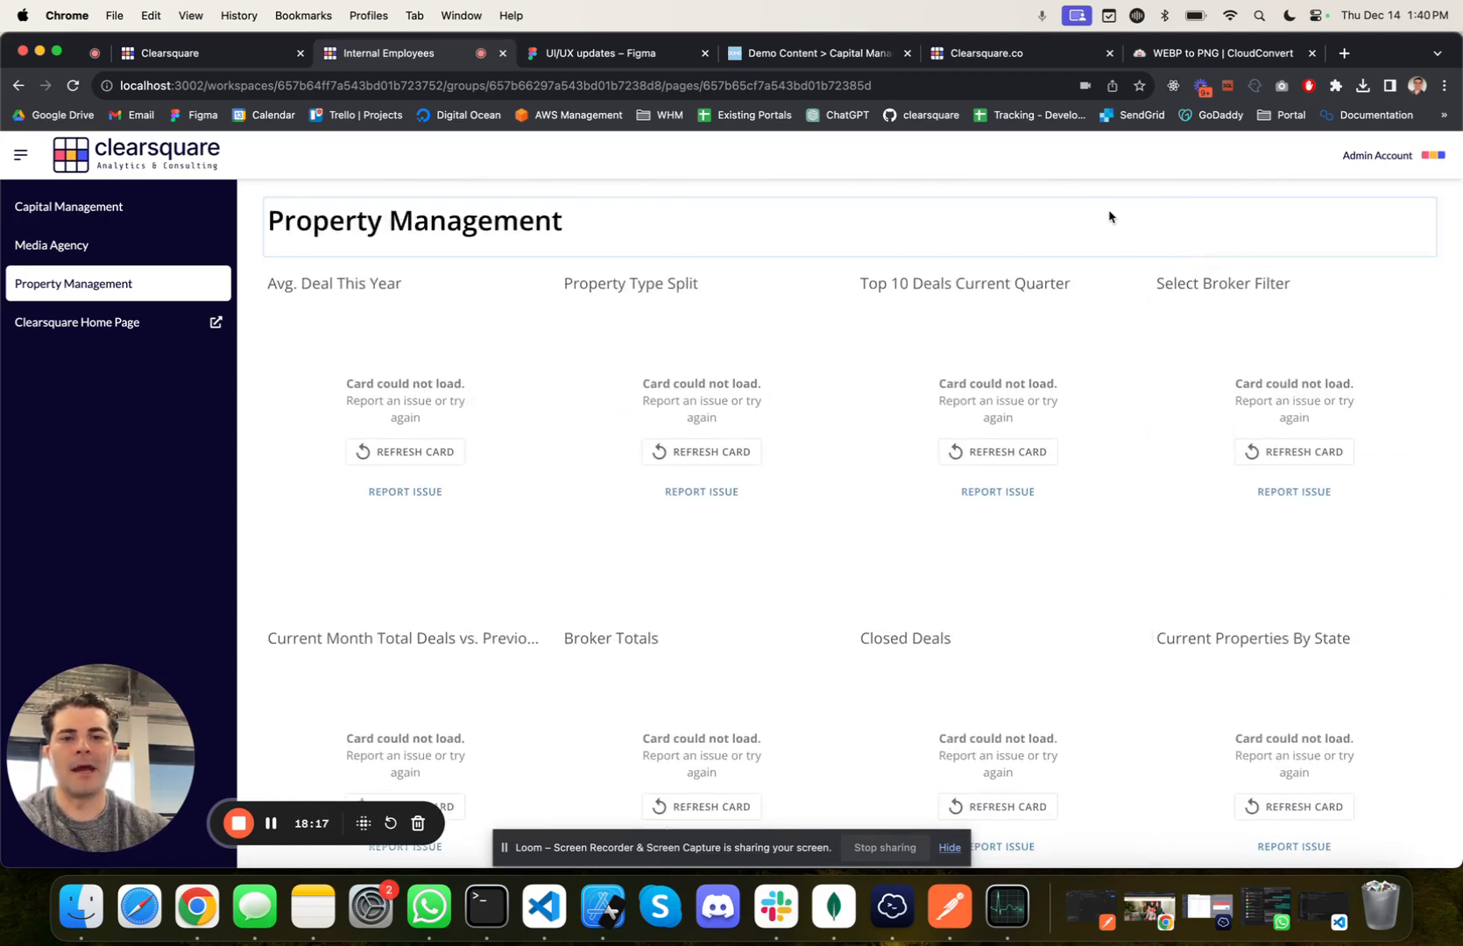
scroll(1078, 191, "up", 1)
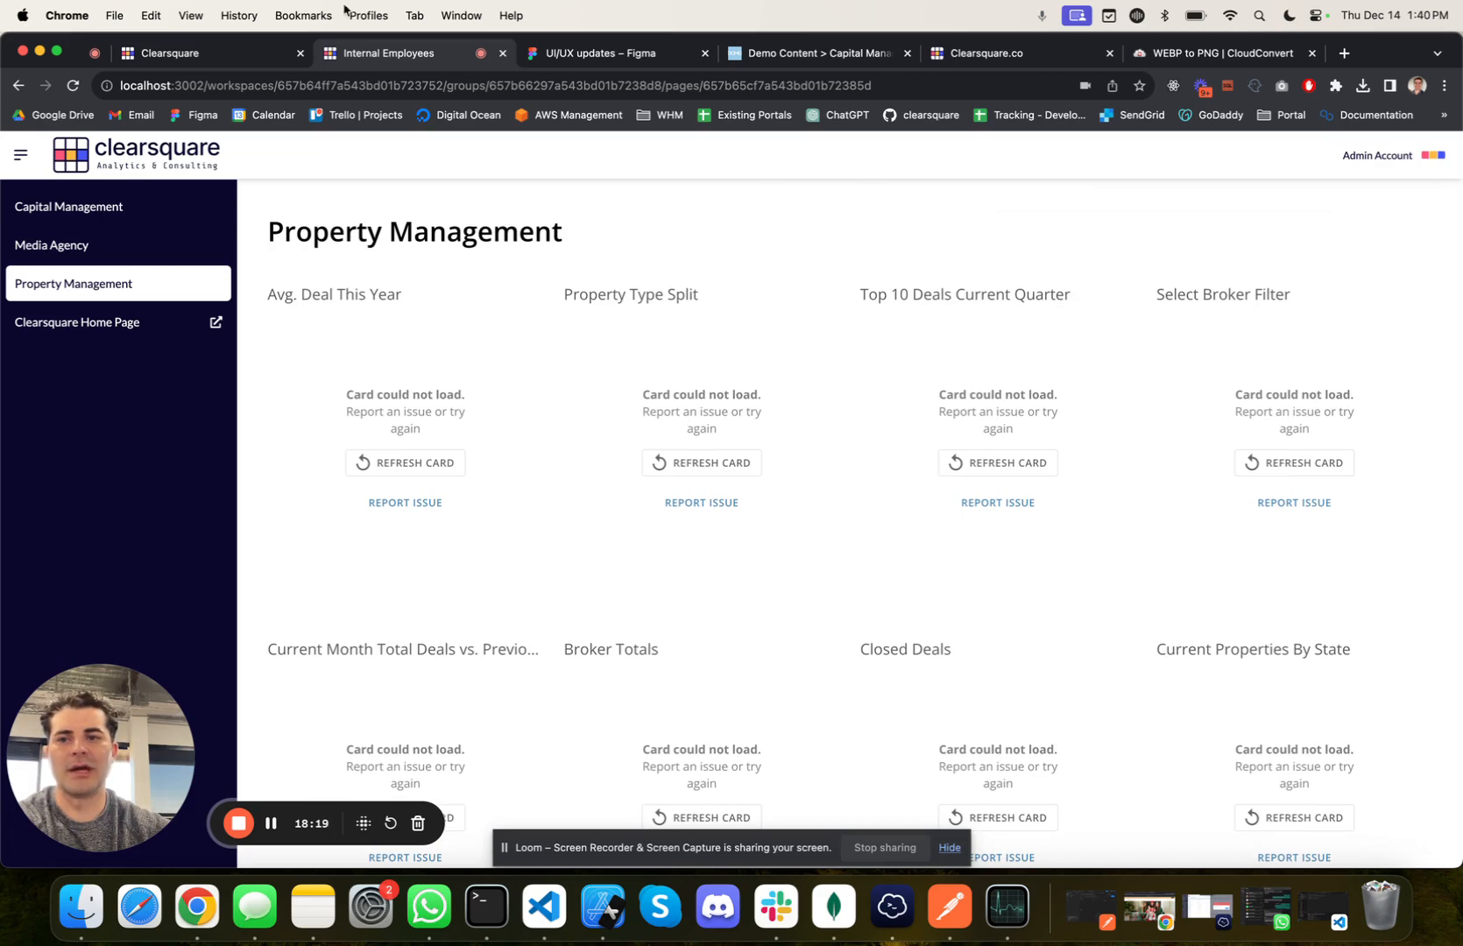
Step: Review the Admin Account's data access conditions and its group and individual page assignments in the Internal Employees workspace
left_click(267, 47)
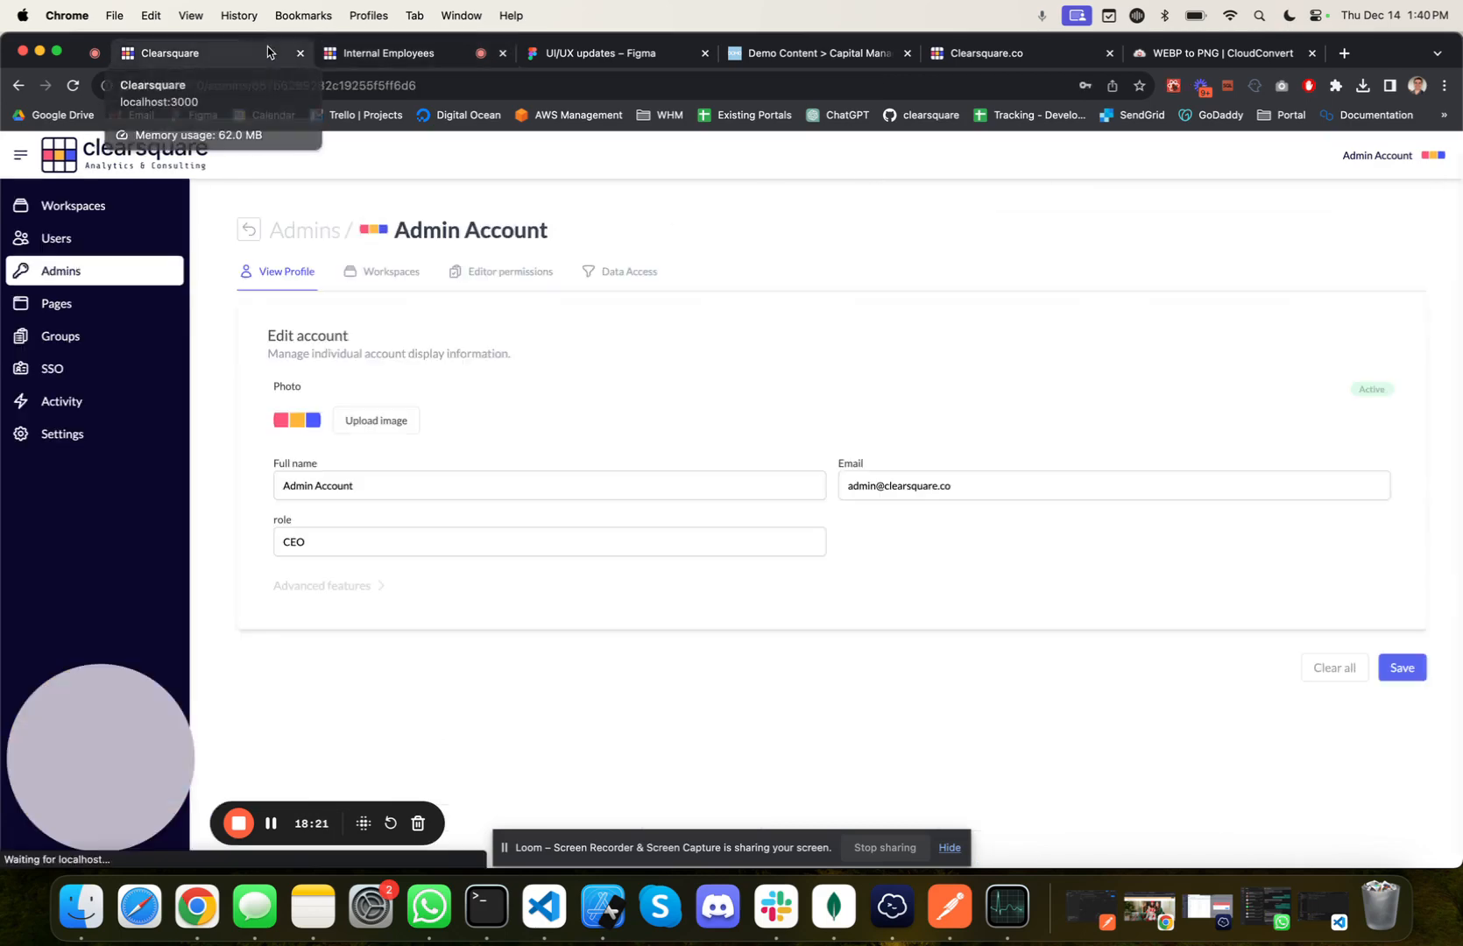
left_click(627, 279)
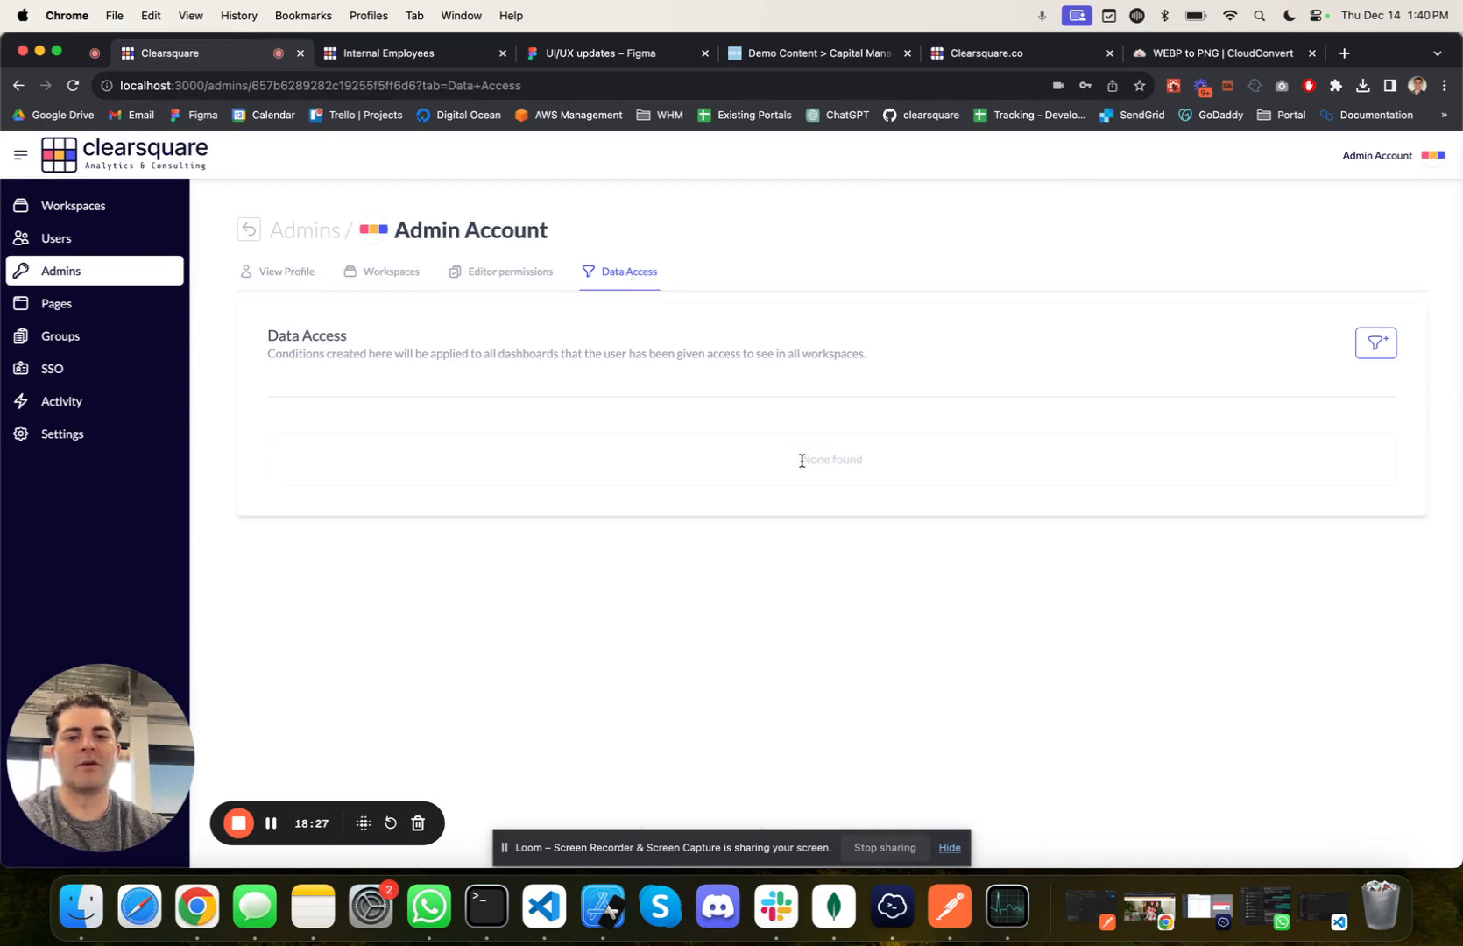
left_click_drag(801, 461, 876, 466)
left_click(885, 465)
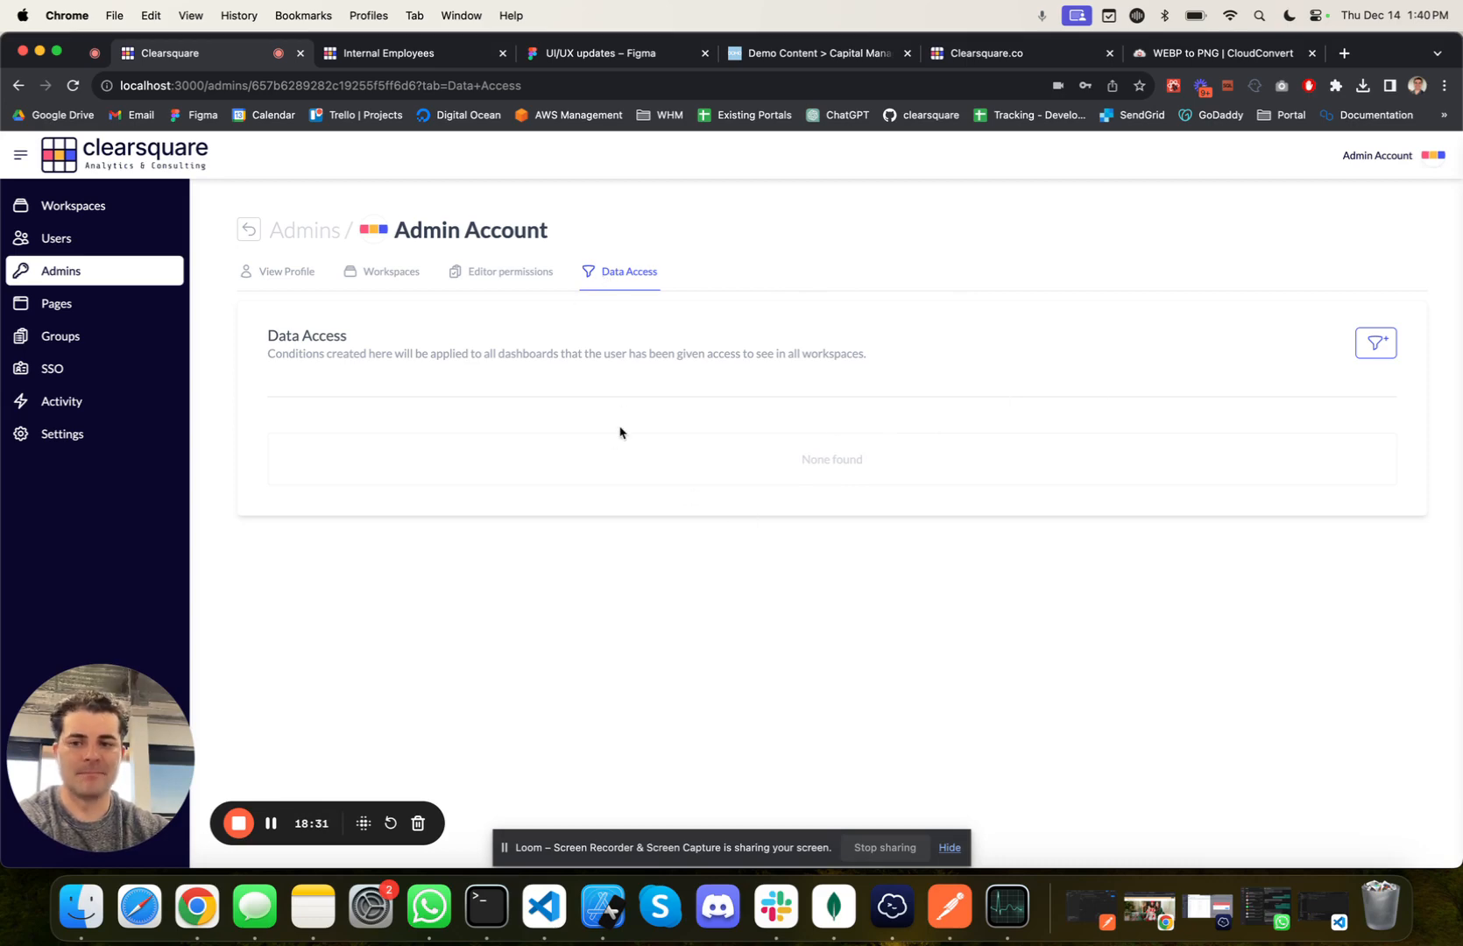
left_click(374, 272)
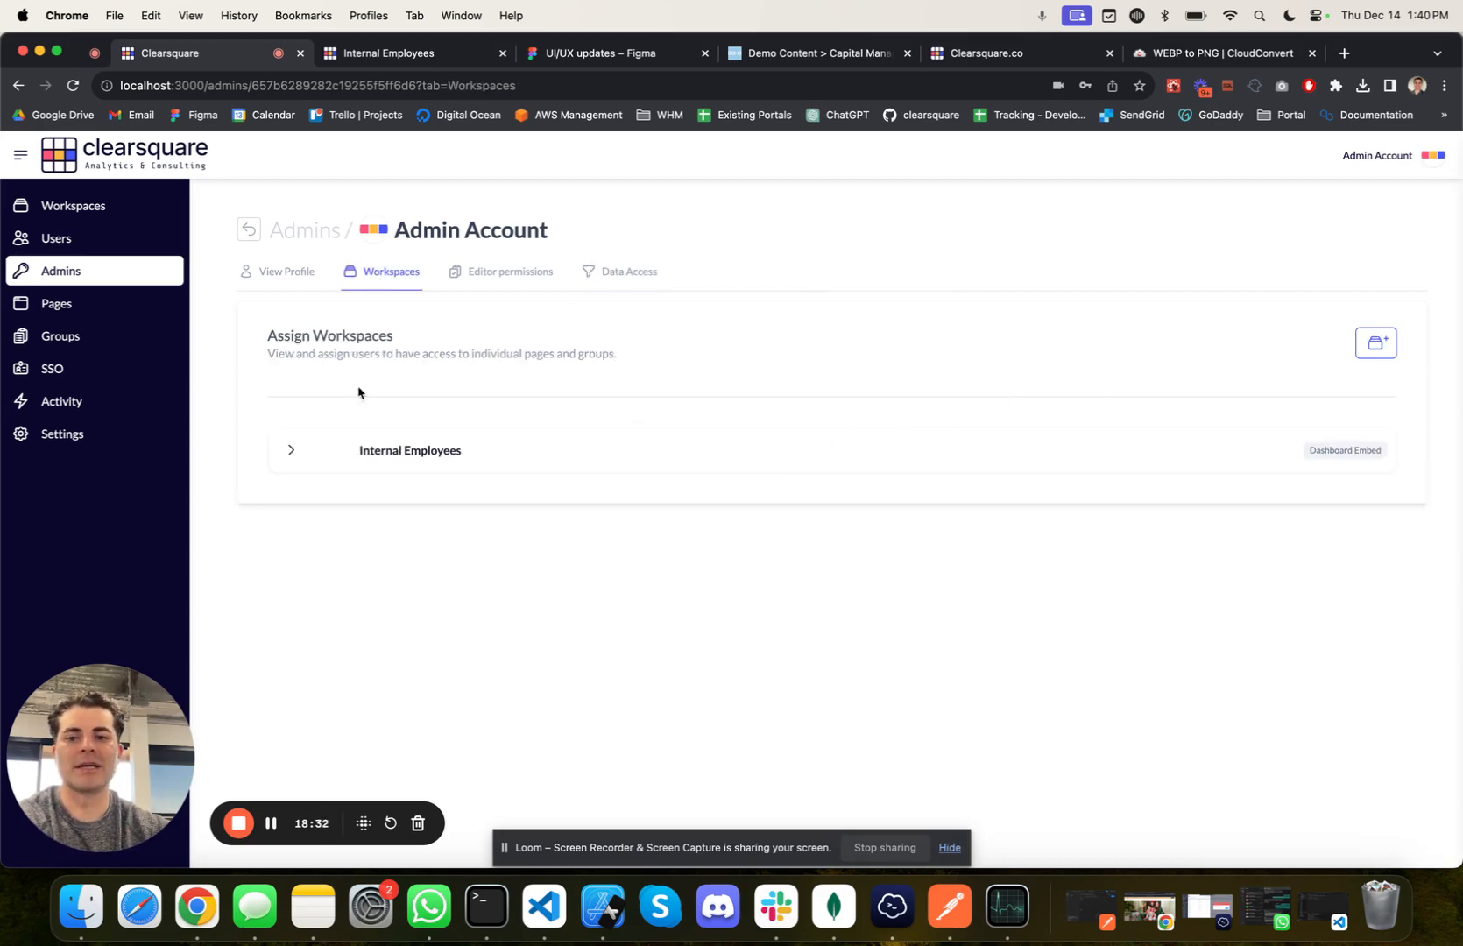
left_click(291, 449)
left_click(404, 500)
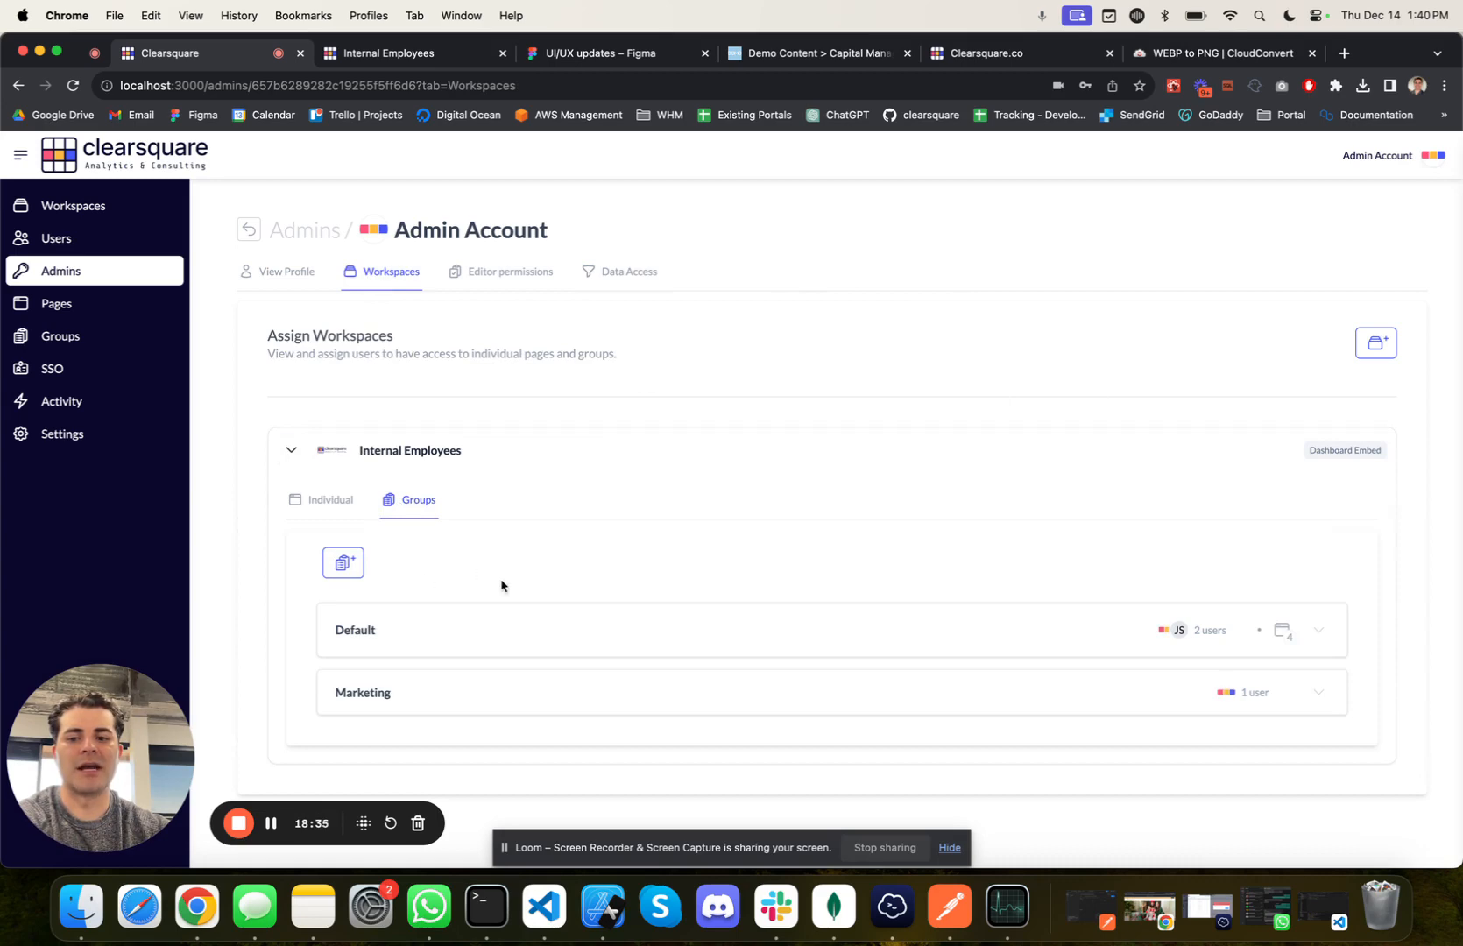
left_click(320, 504)
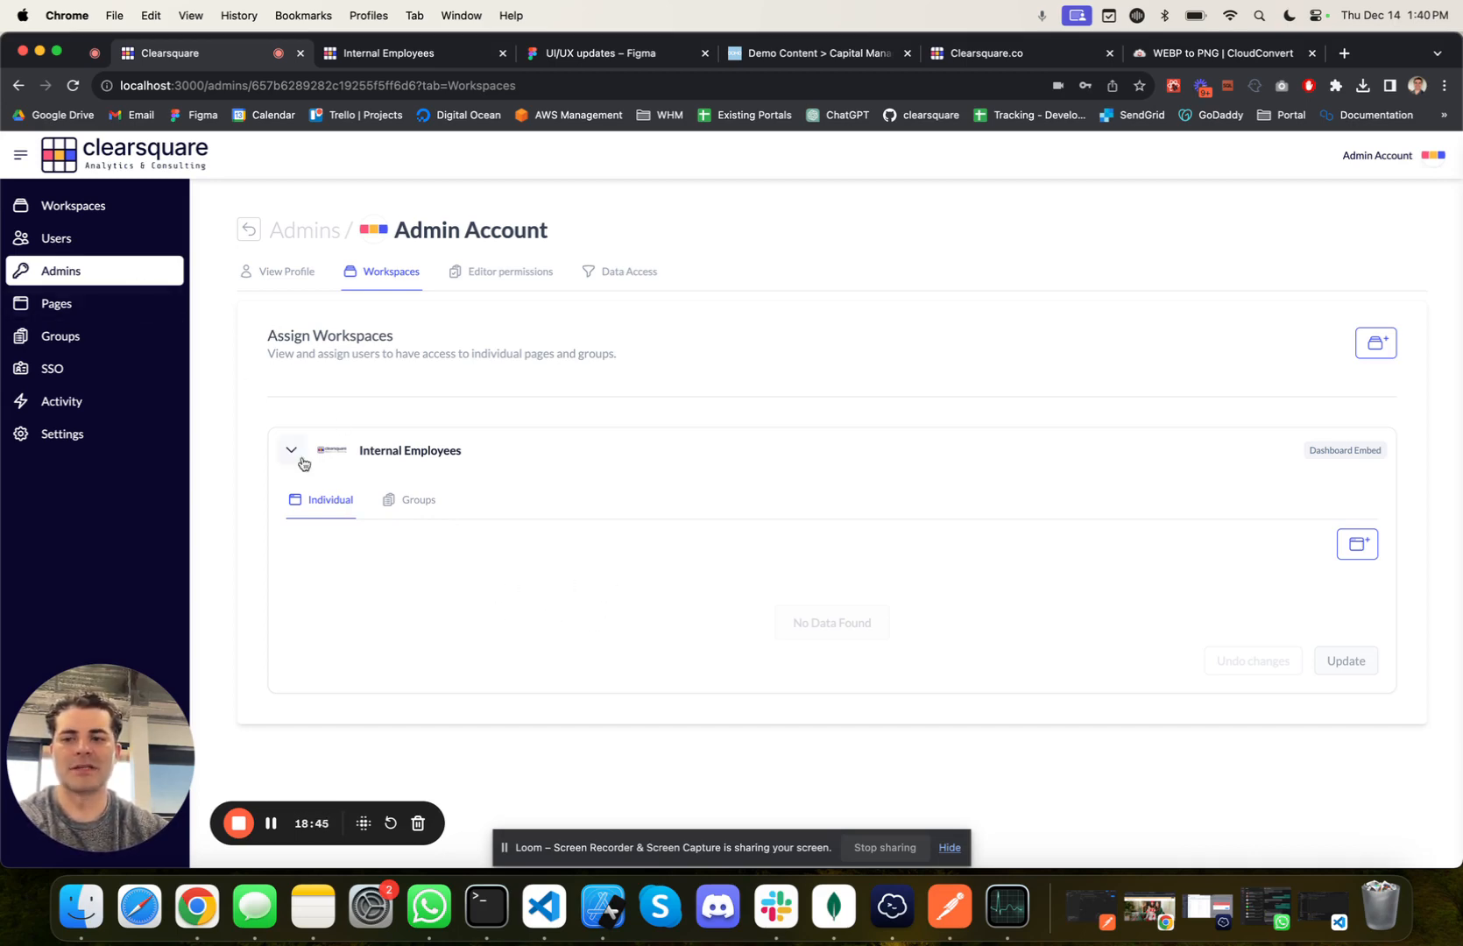
Step: Create a new workspace named Apple Inc. and open it
left_click(86, 206)
left_click(1417, 271)
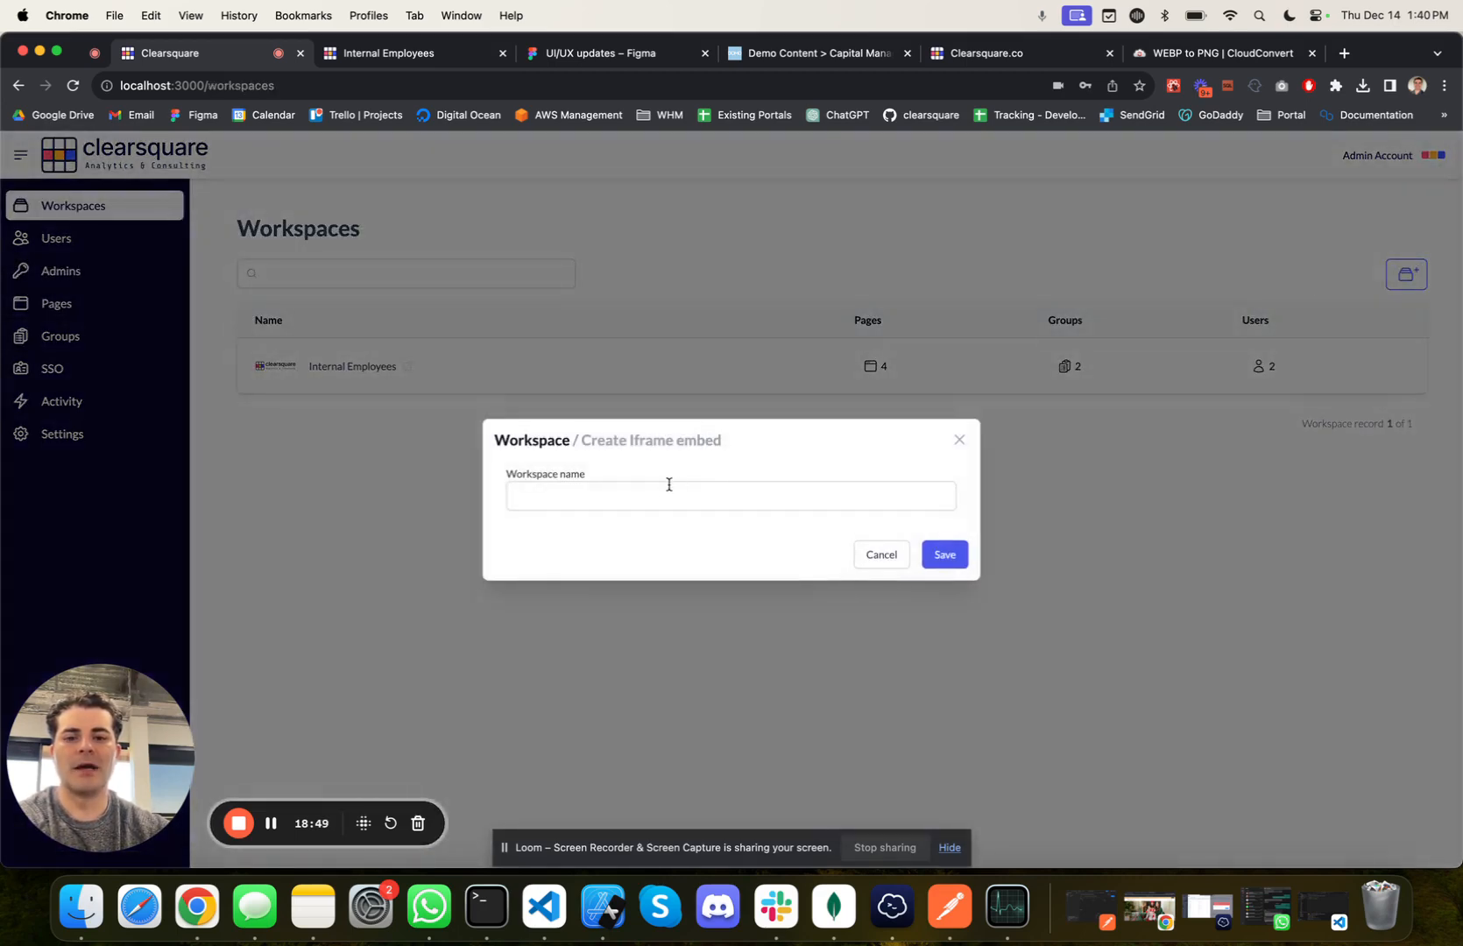
left_click(661, 494)
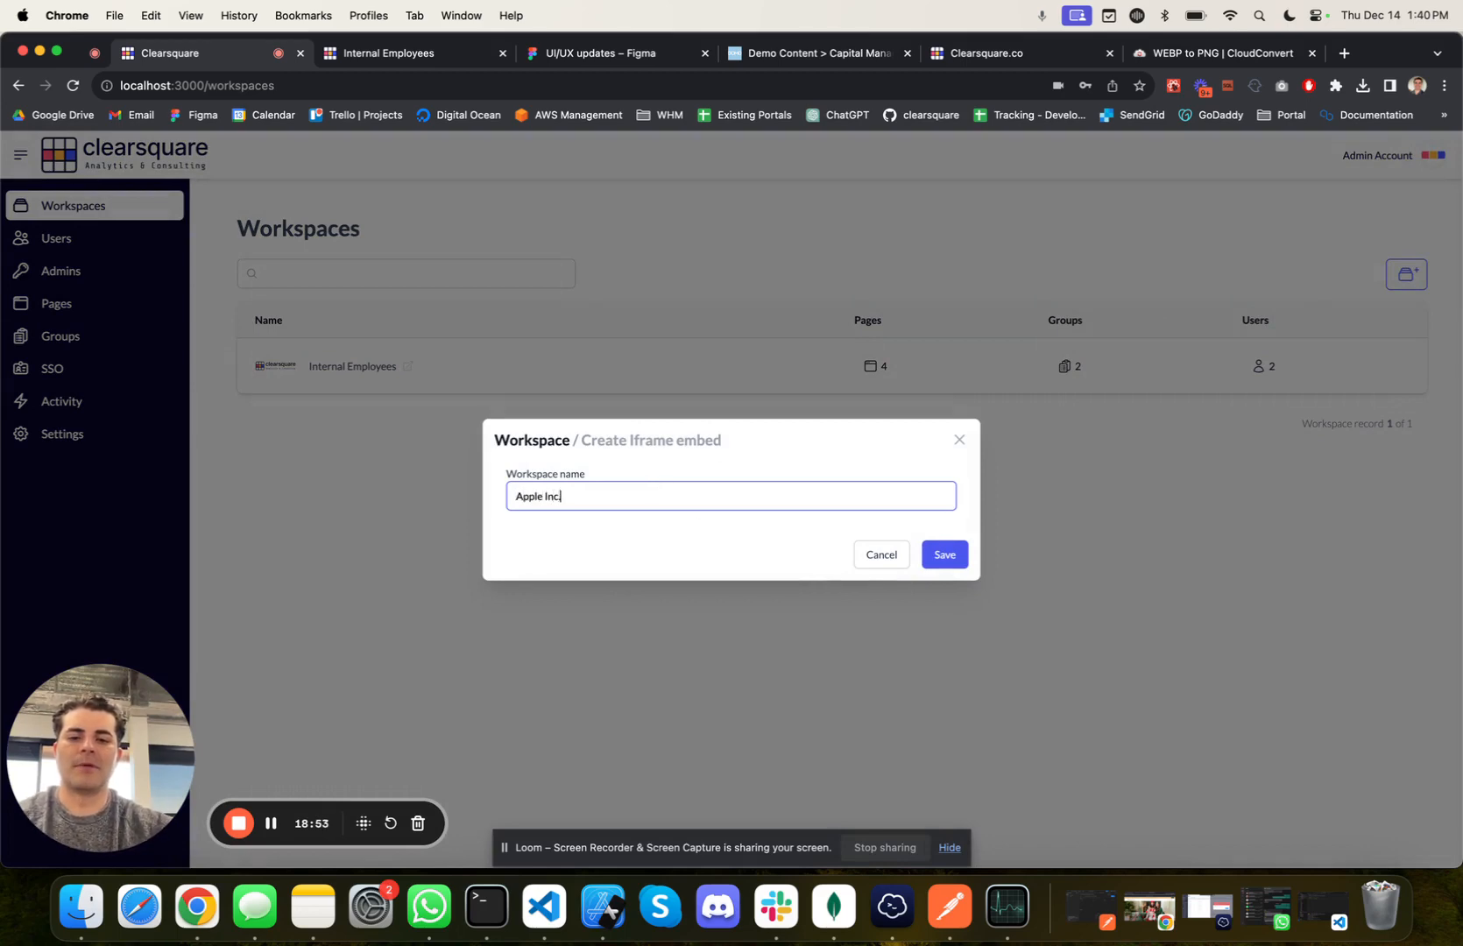
left_click(959, 560)
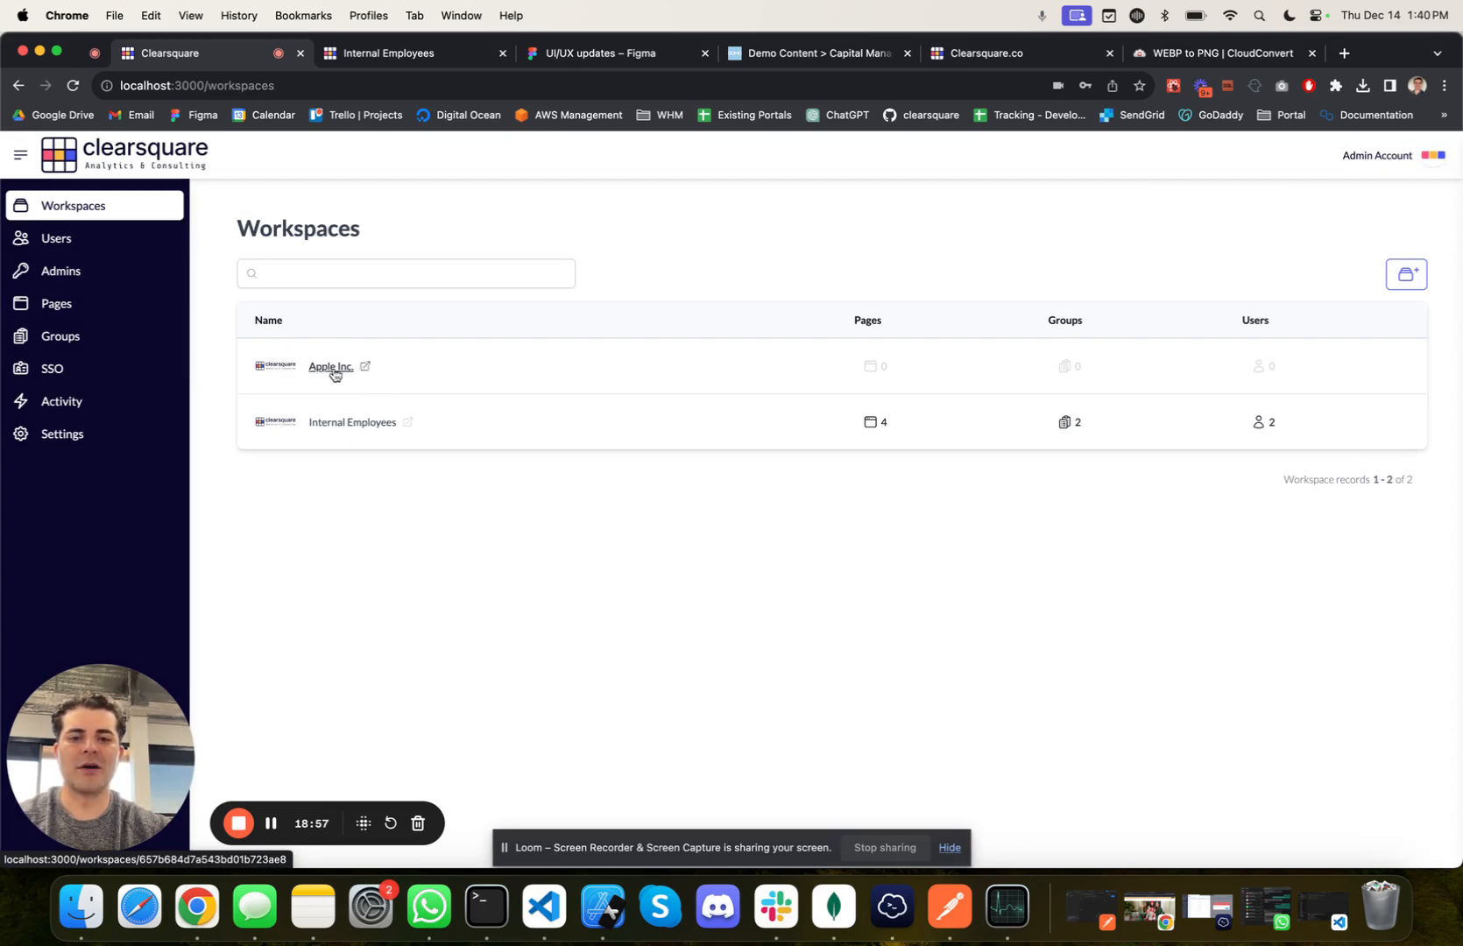
left_click_drag(915, 360, 892, 380)
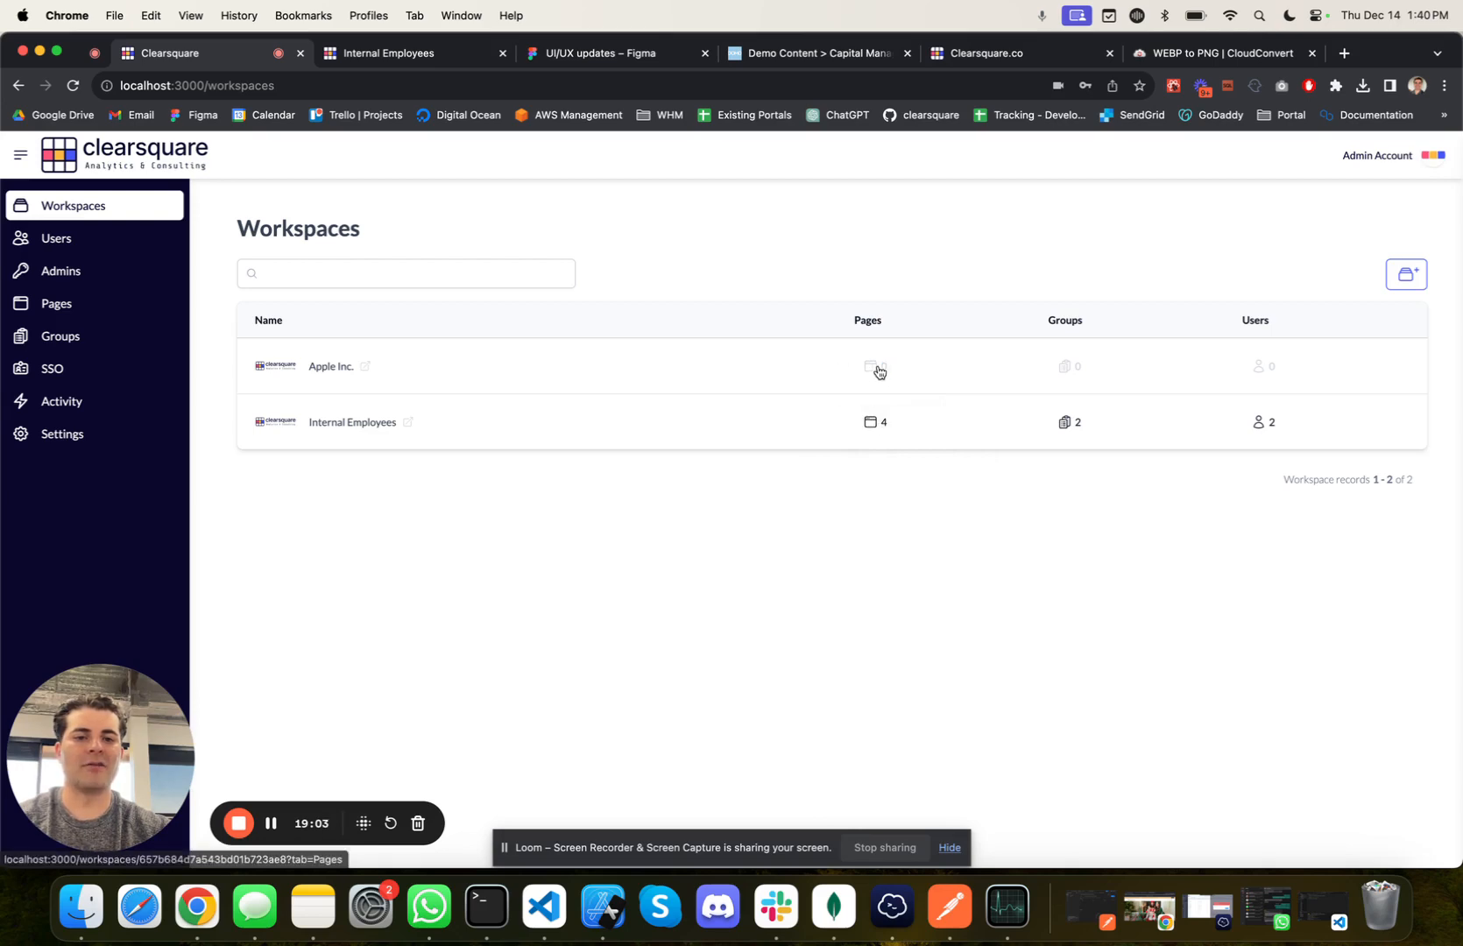
left_click(306, 374)
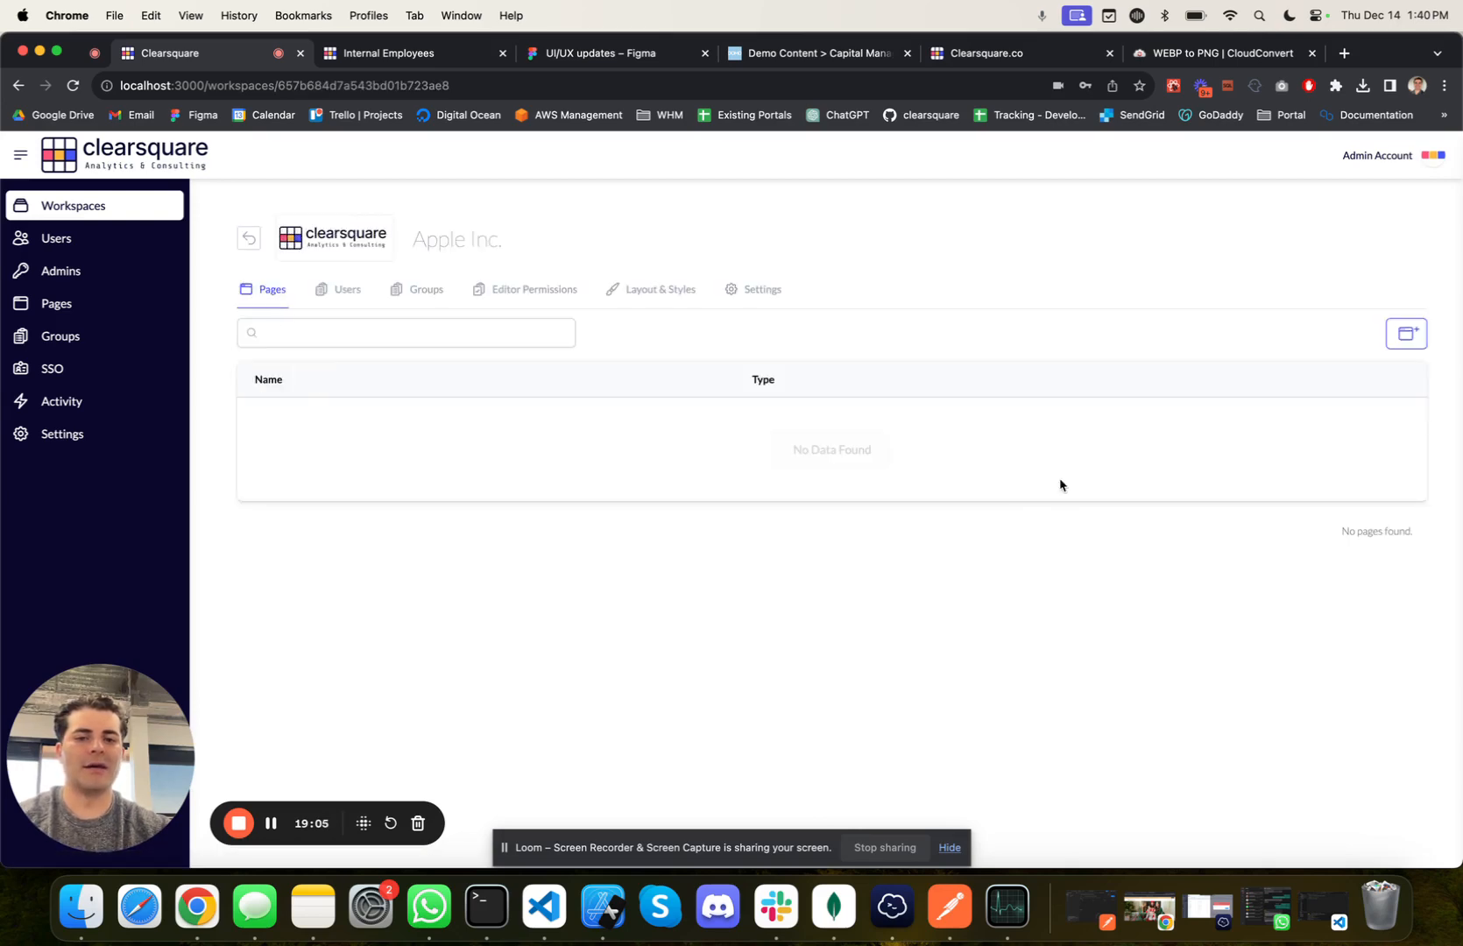
Step: Examine the page types that can be added to Apple Inc. and the pages listed under the Internal Employees workspace
left_click(1406, 335)
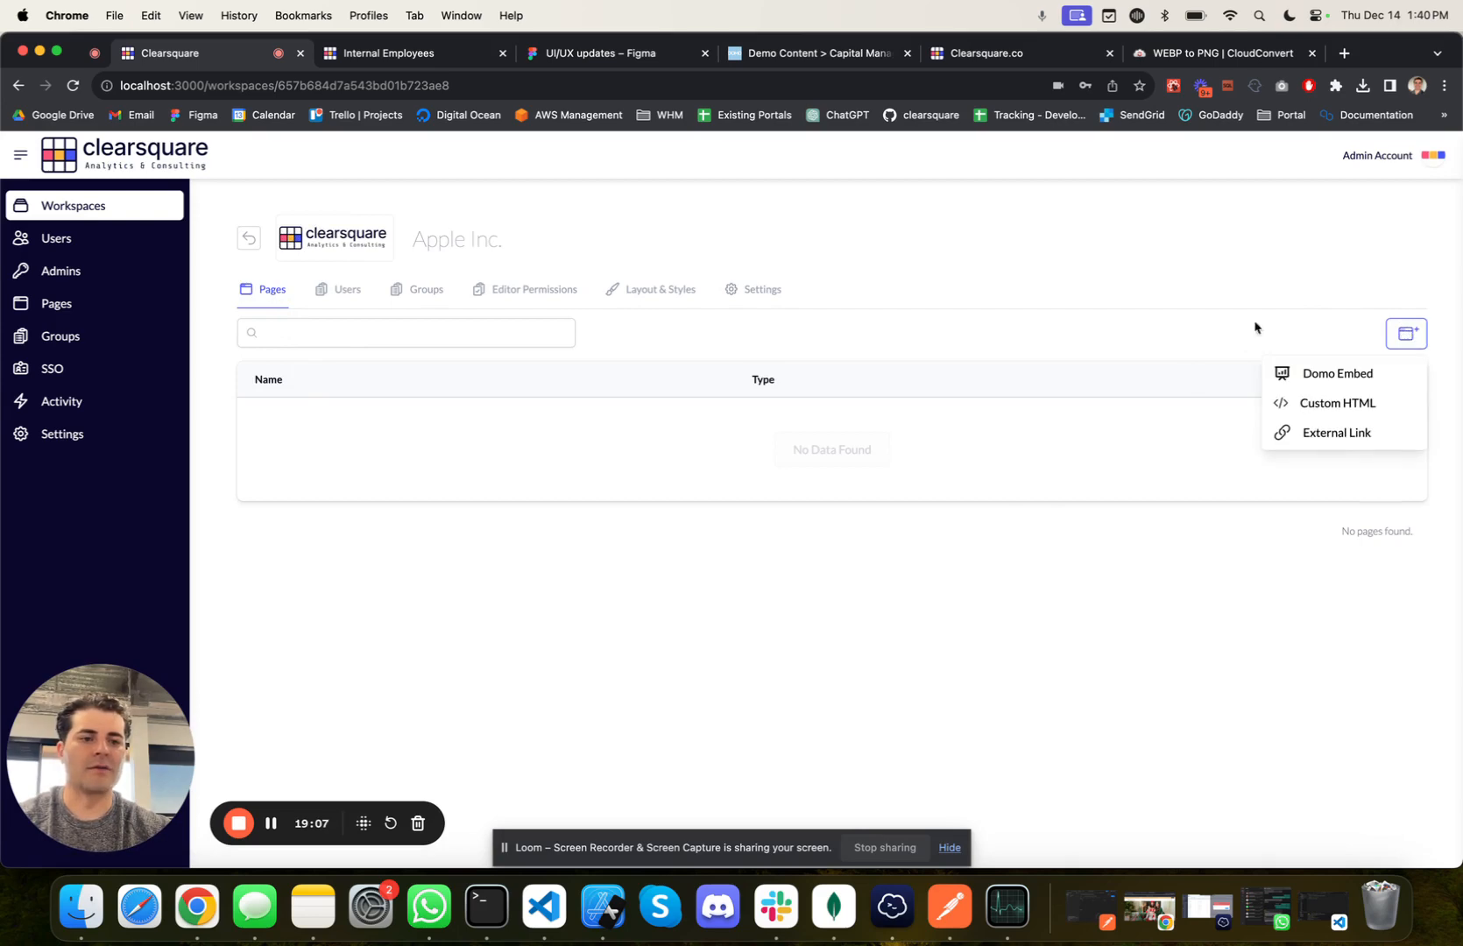
left_click(1238, 325)
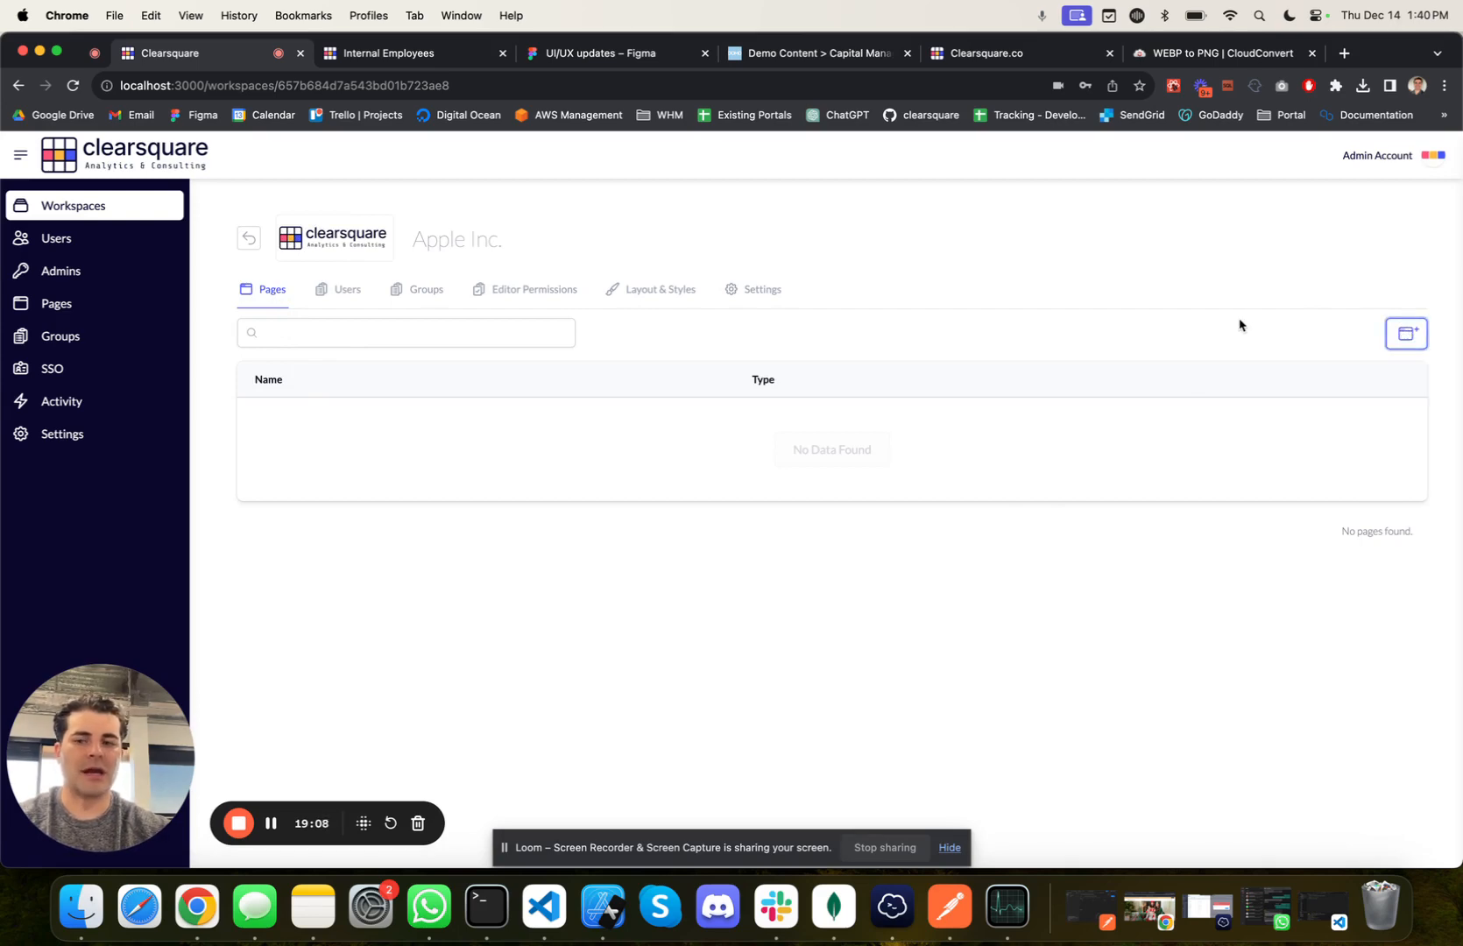
left_click(98, 304)
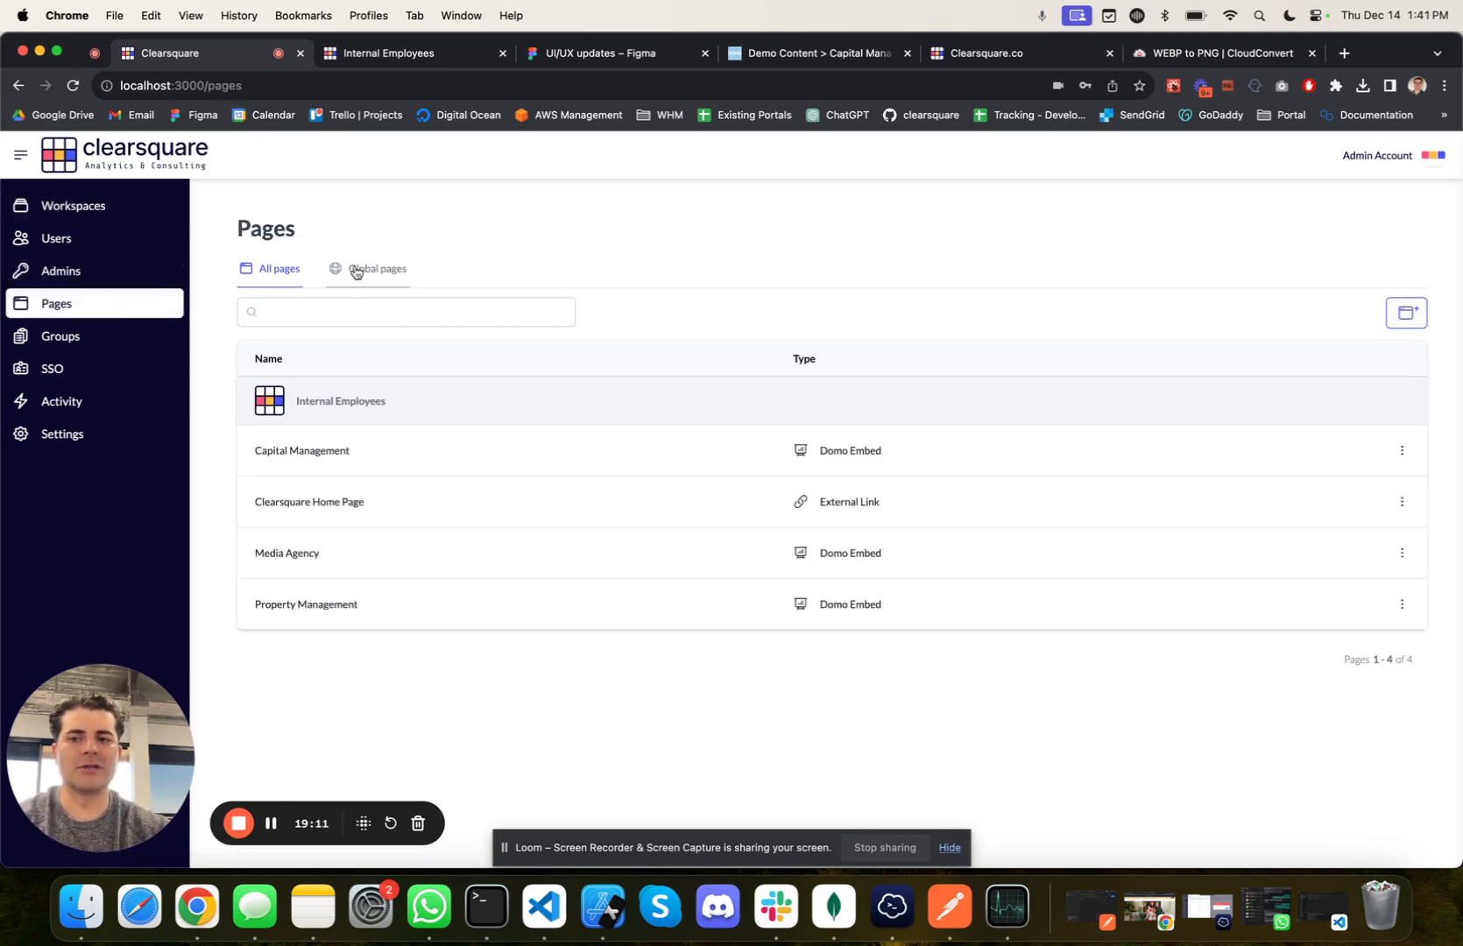
left_click(122, 263)
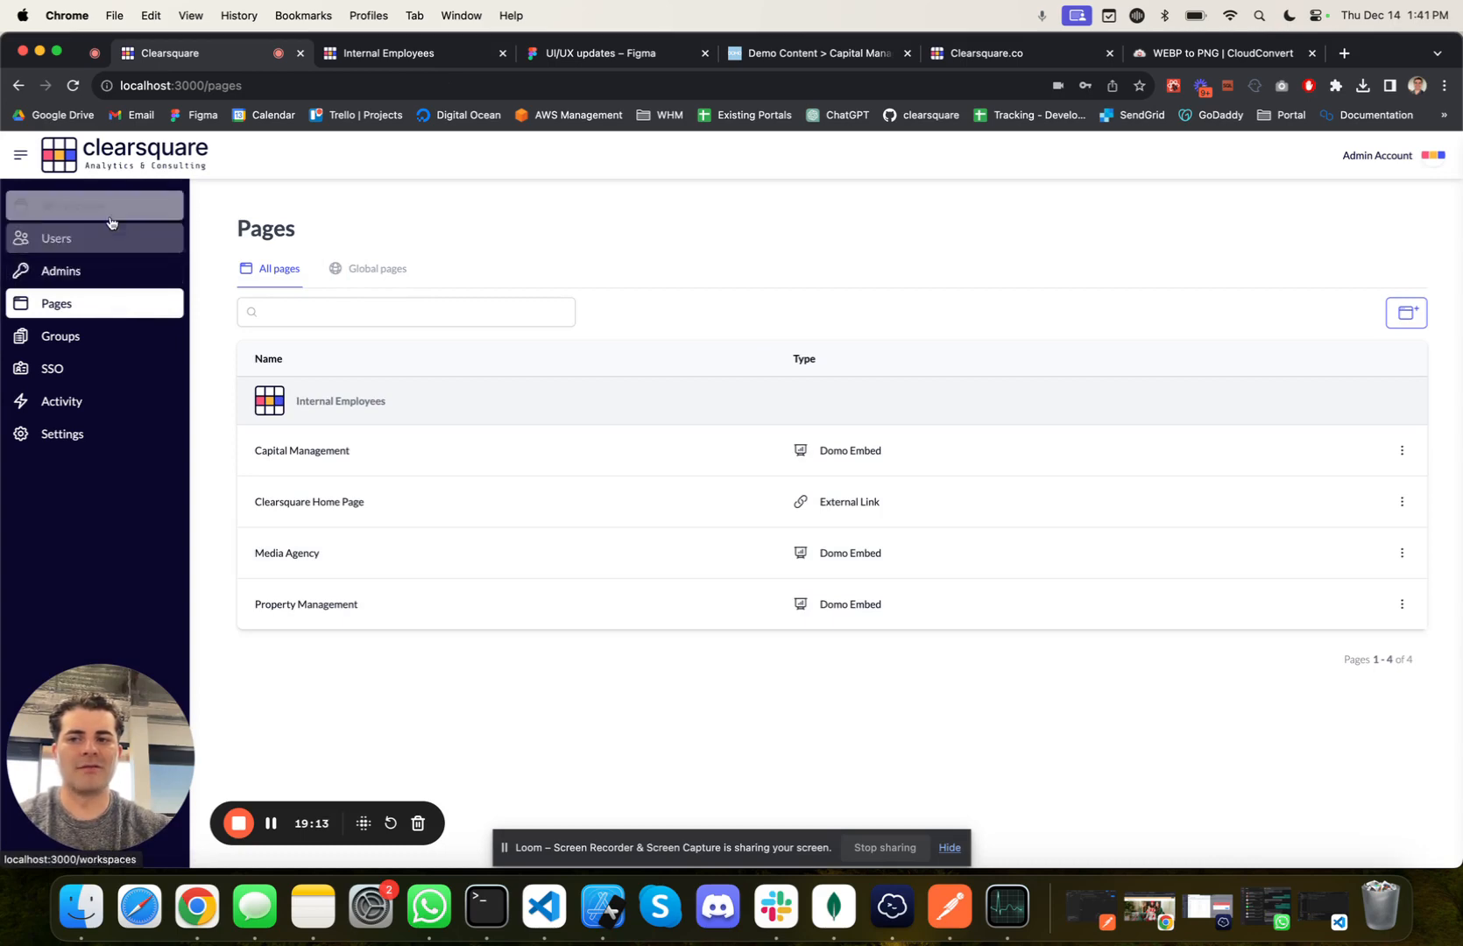
left_click(131, 207)
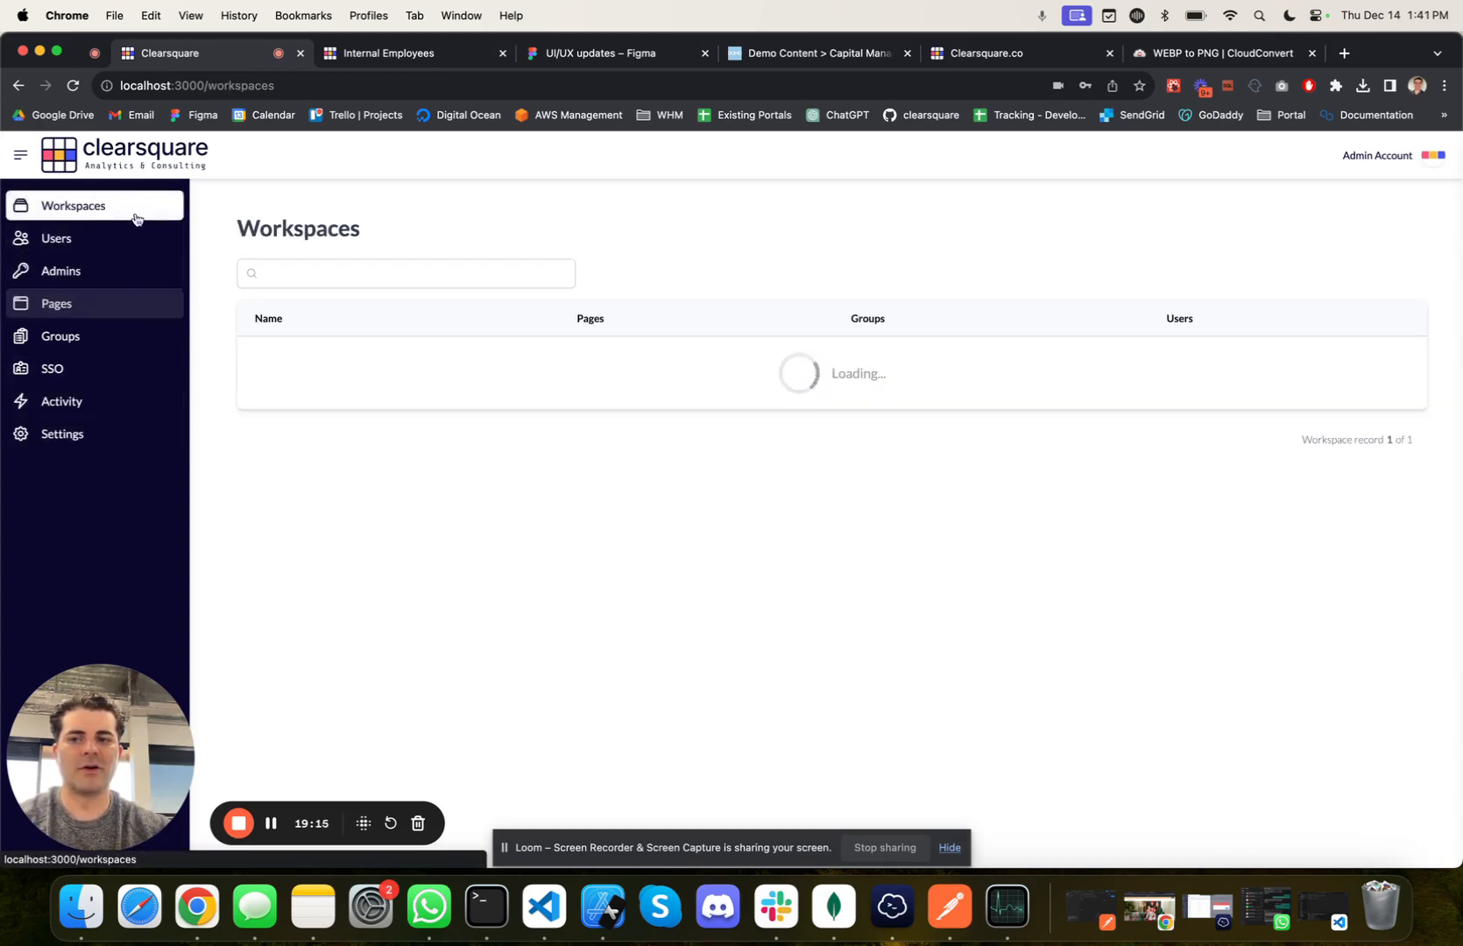
left_click(325, 420)
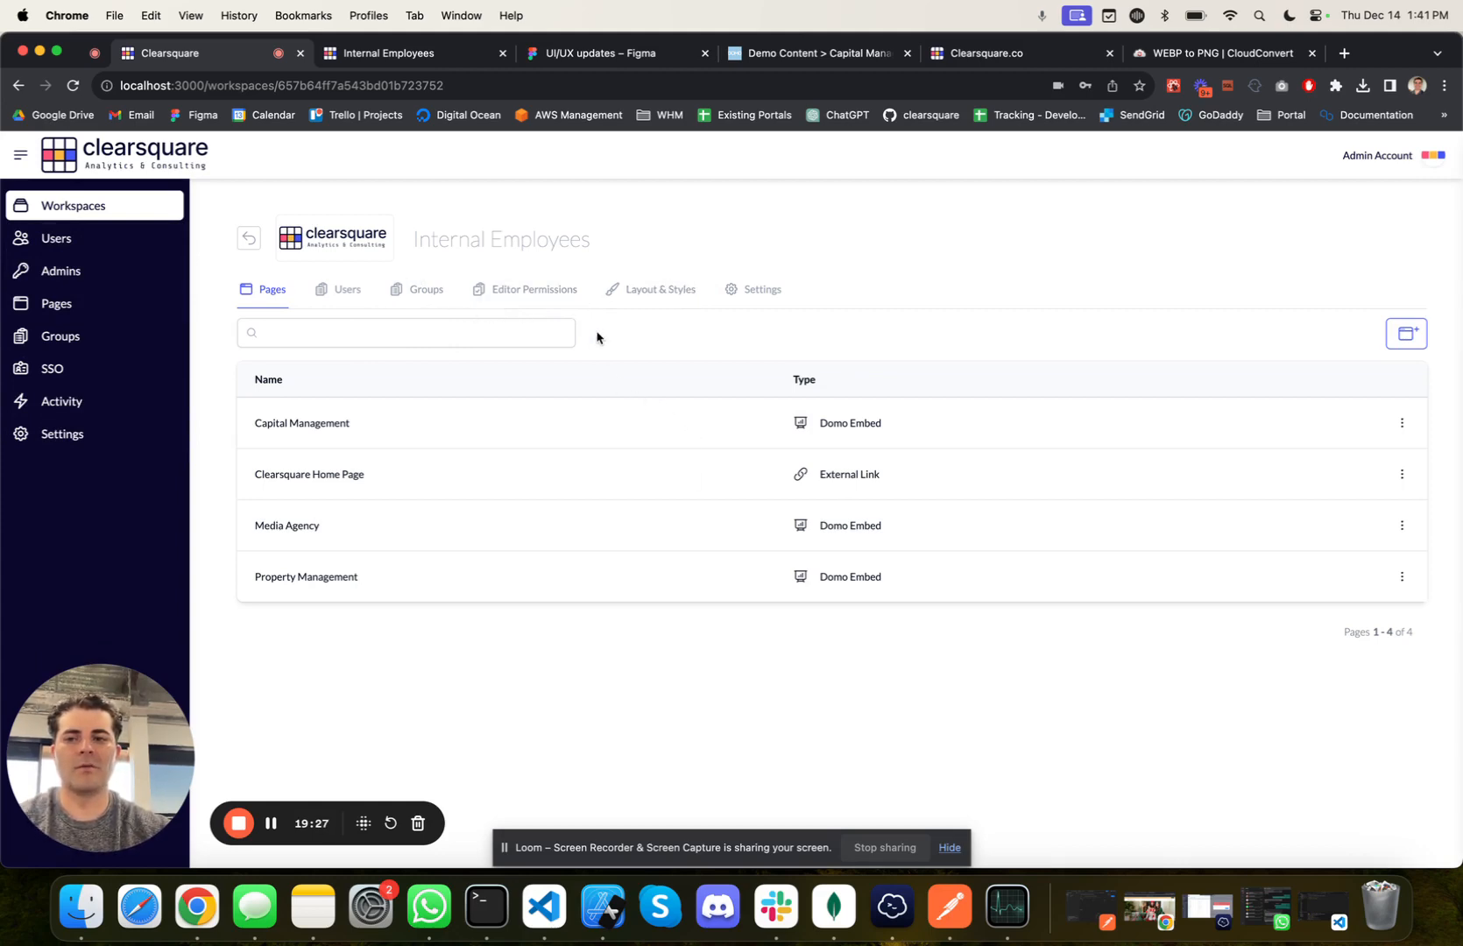
Step: Start a new global page named Global and assign it to the Apple Inc. and Internal Employees workspaces
left_click(112, 298)
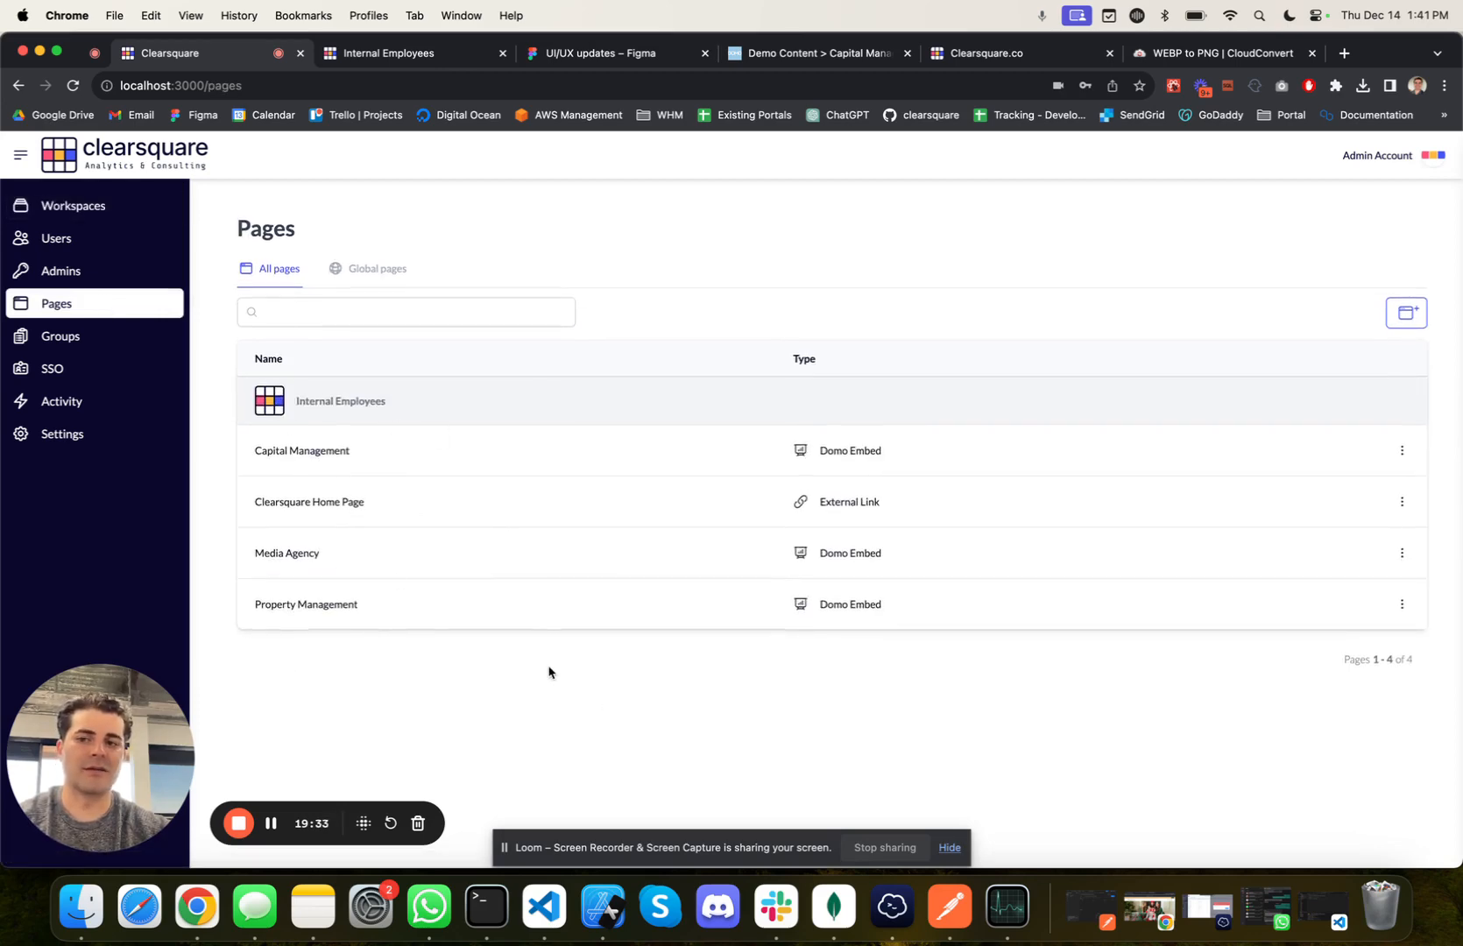
left_click(394, 275)
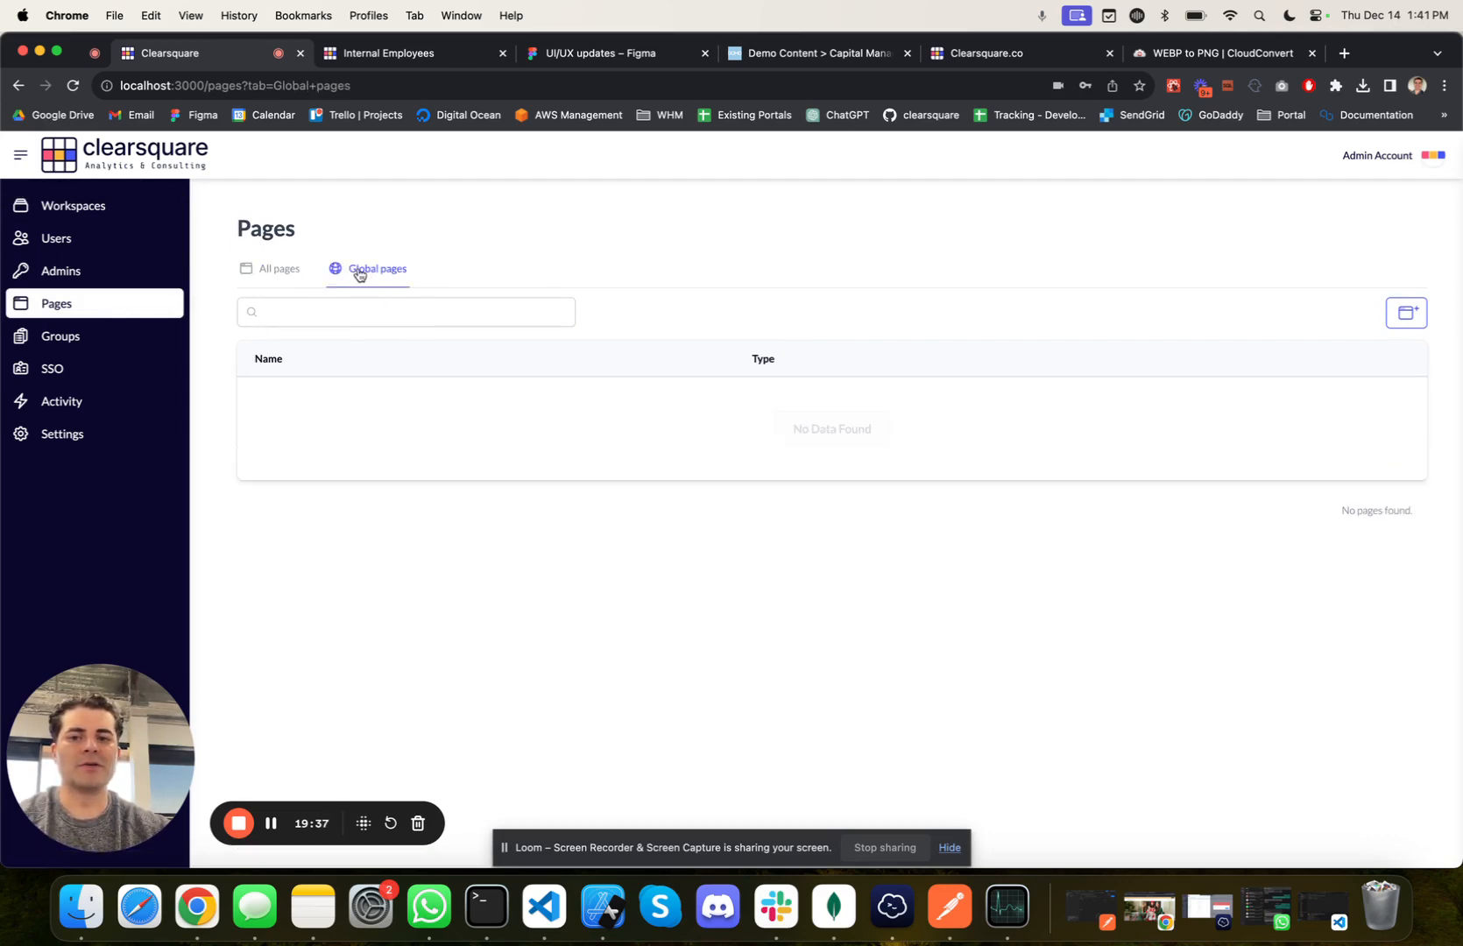
left_click(1413, 315)
left_click(1315, 350)
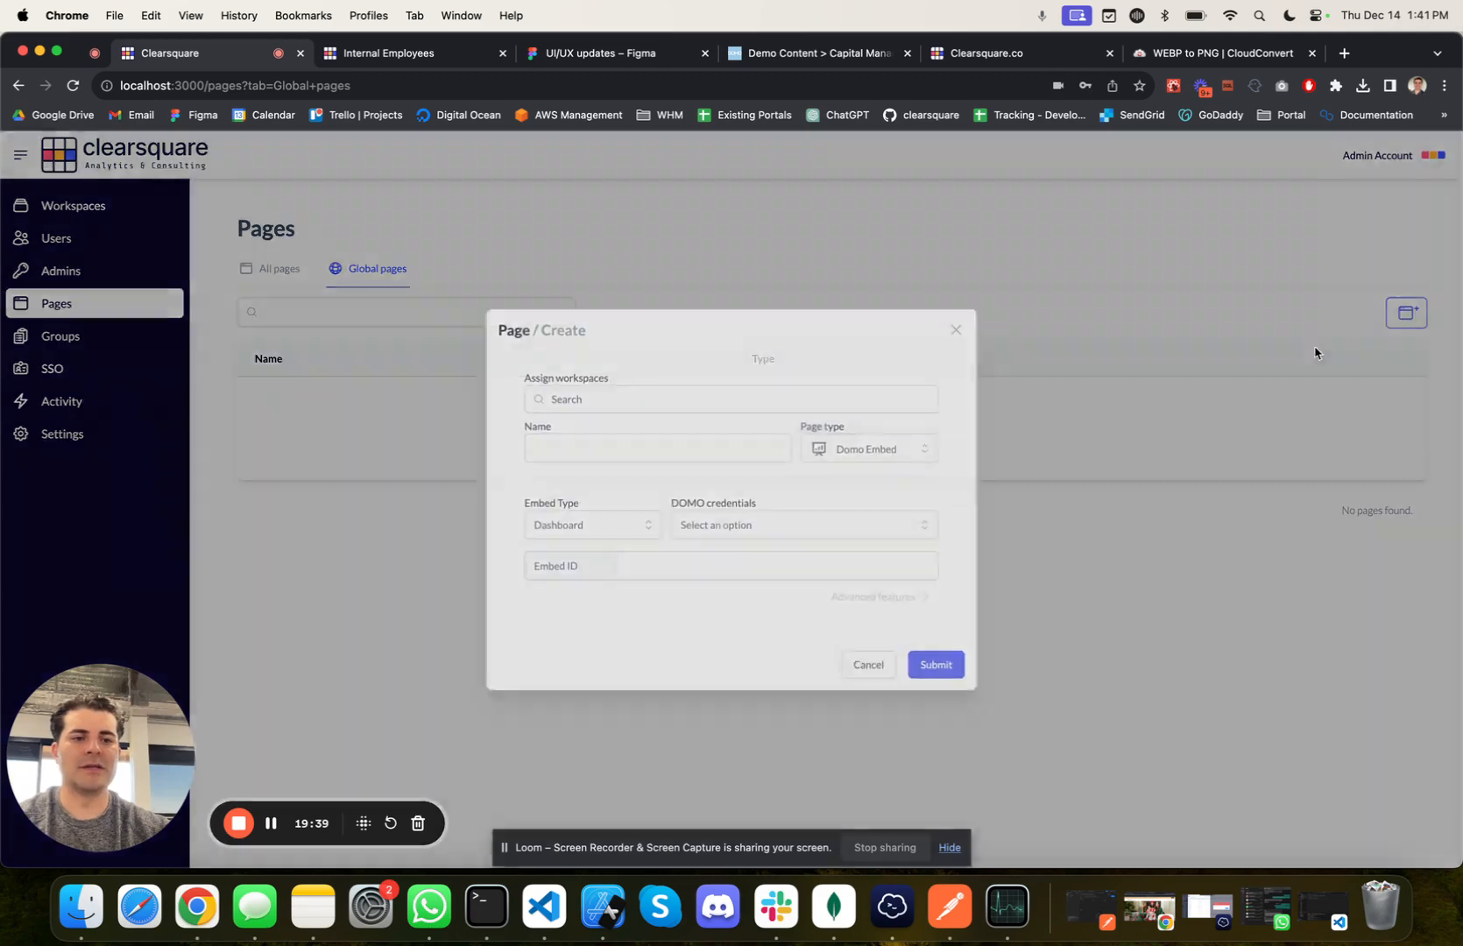
left_click(622, 396)
left_click(620, 425)
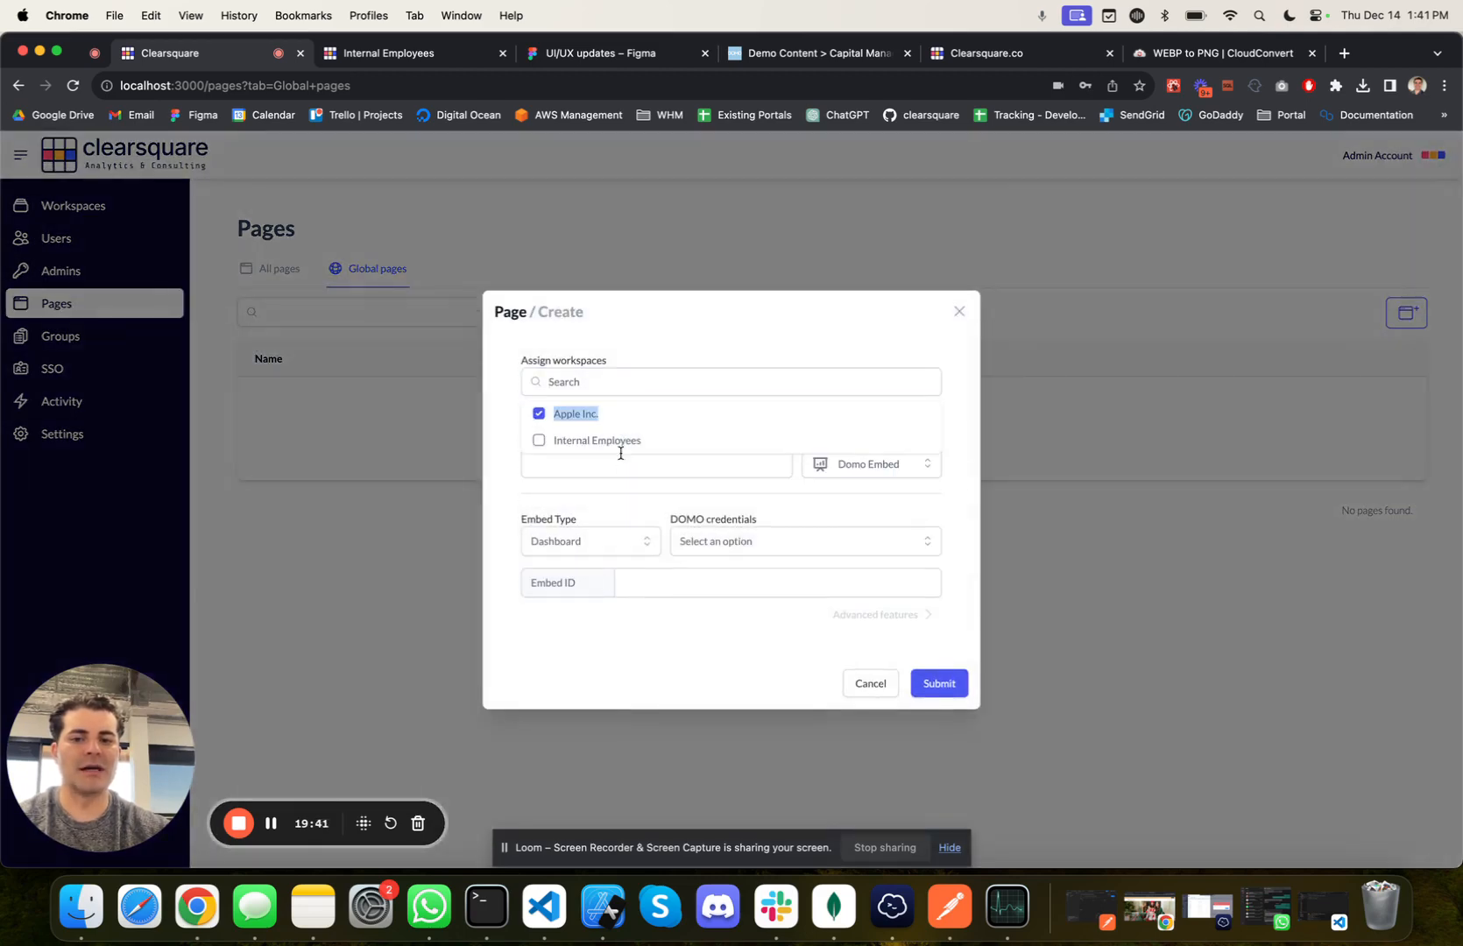
left_click(627, 437)
left_click(508, 451)
left_click(578, 461)
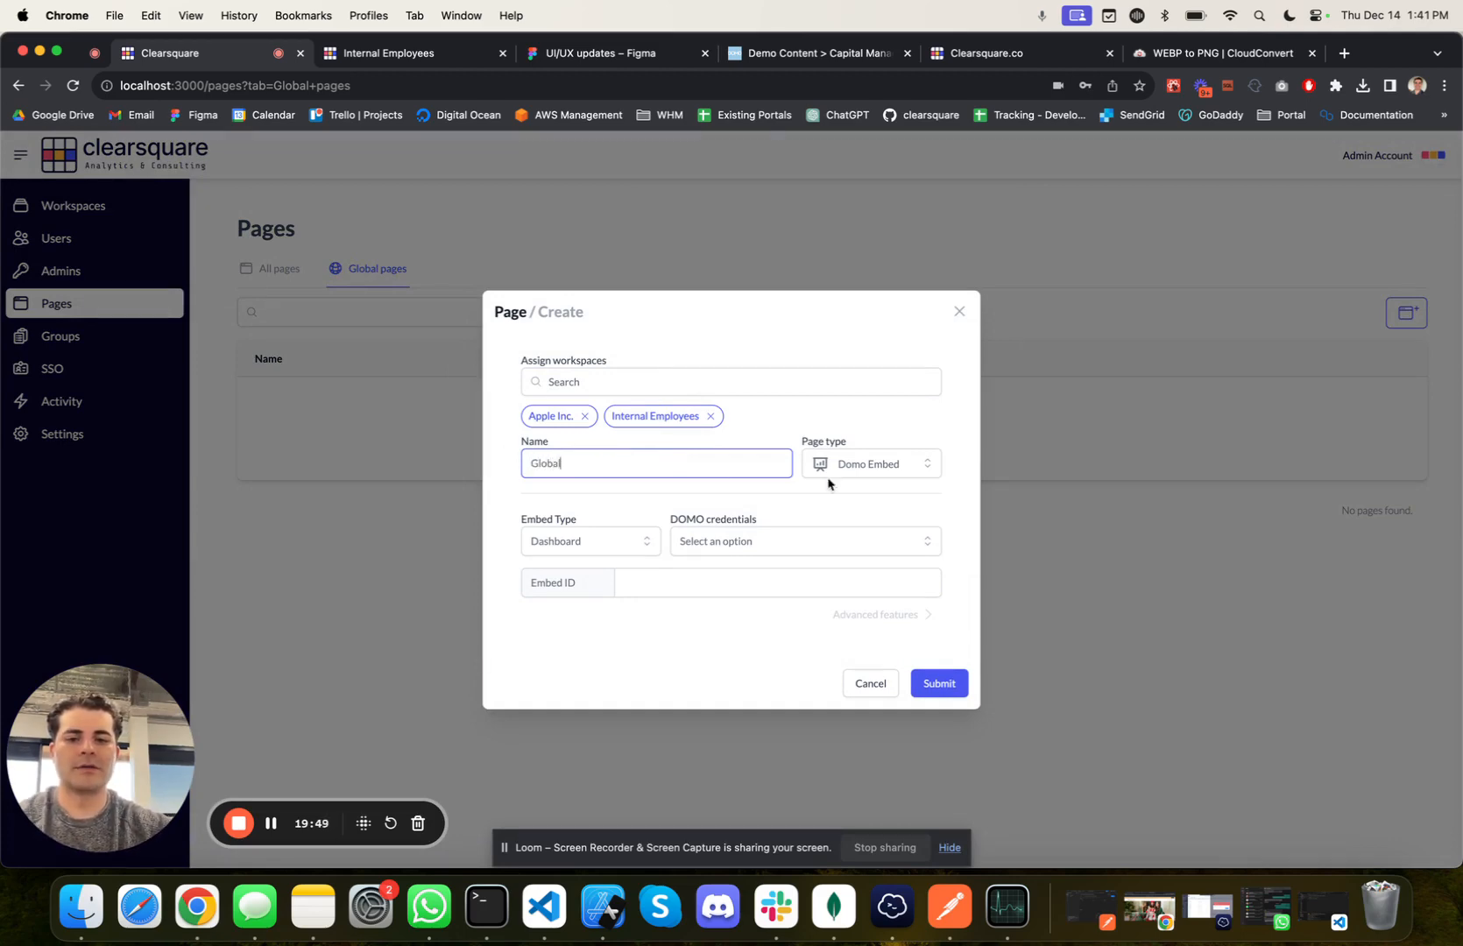
Step: Select the Clearsquare DOMO credentials for the Global page, enter sdkjr as the dashboard's embed ID, and submit the page
left_click(749, 550)
left_click(738, 545)
left_click(736, 583)
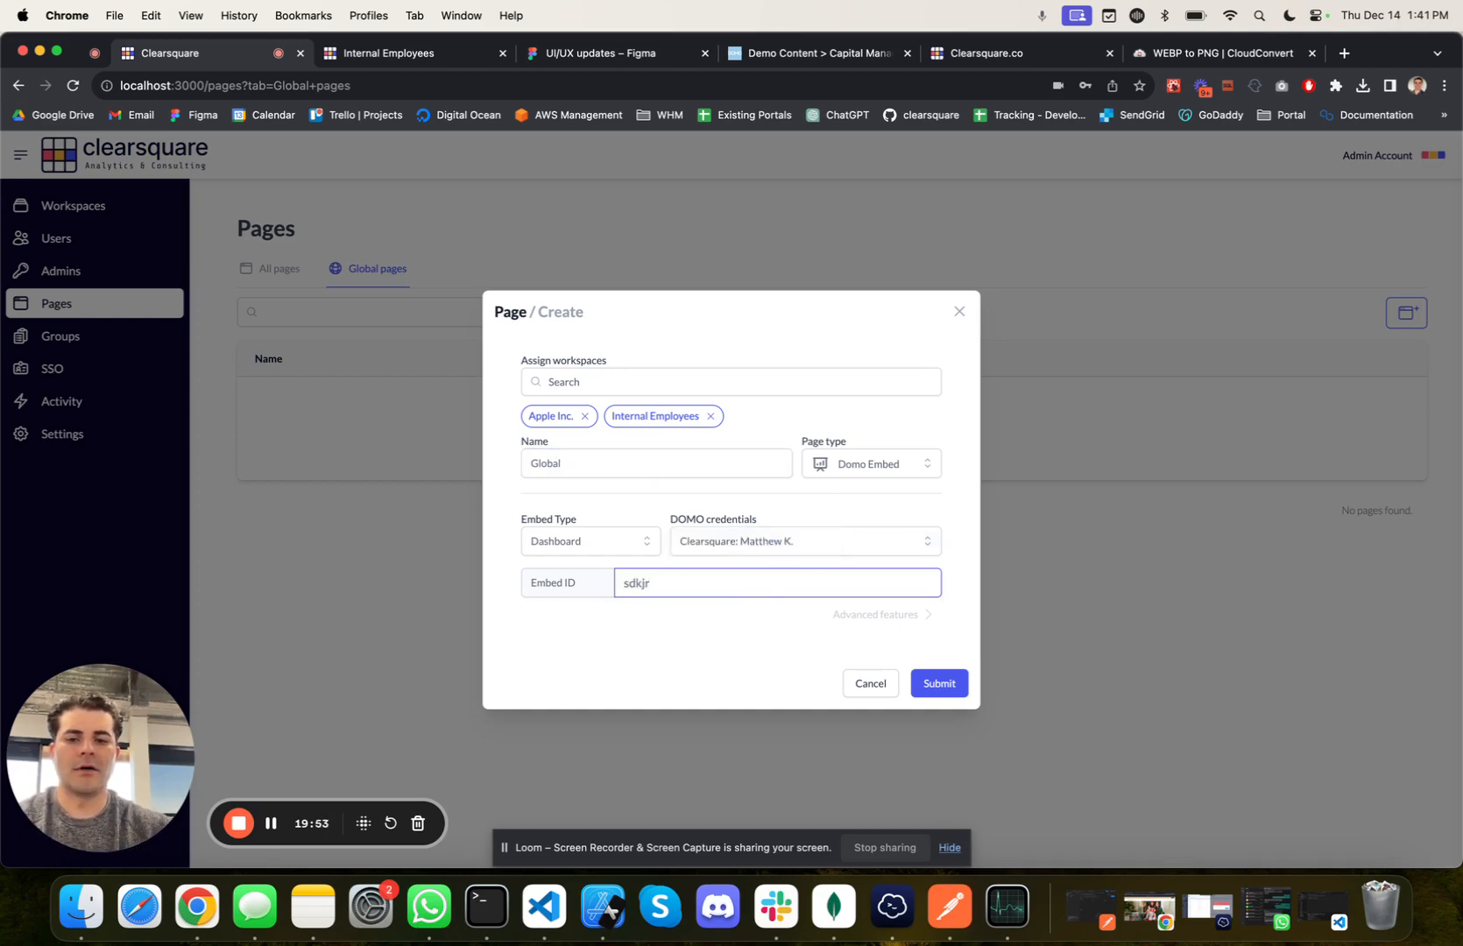
left_click(939, 683)
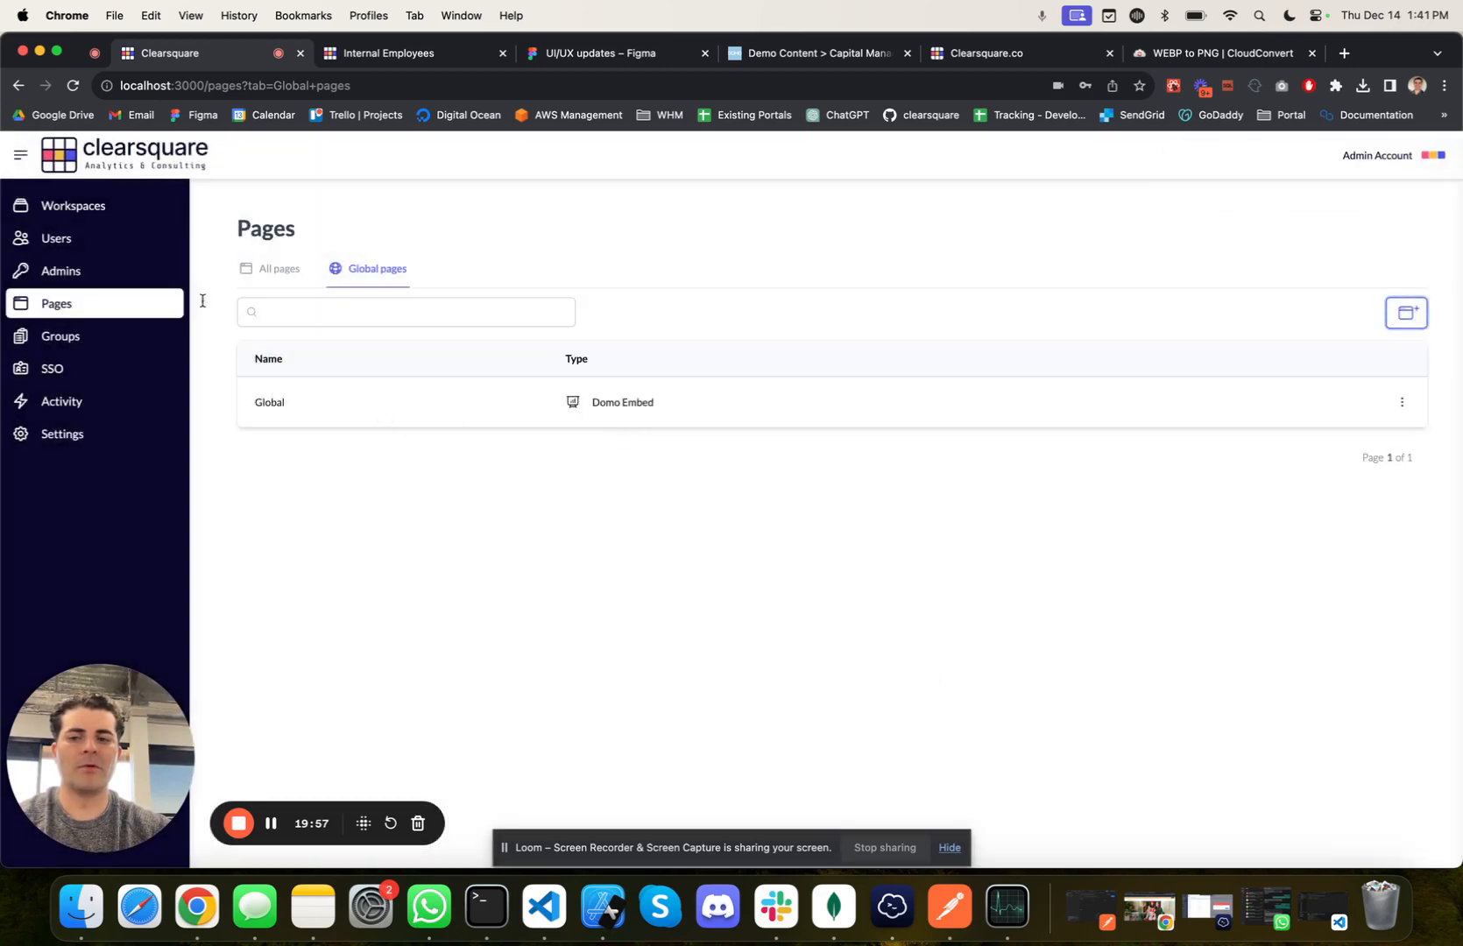
Step: Check the page counts of both workspaces and review the global pages list
left_click(63, 214)
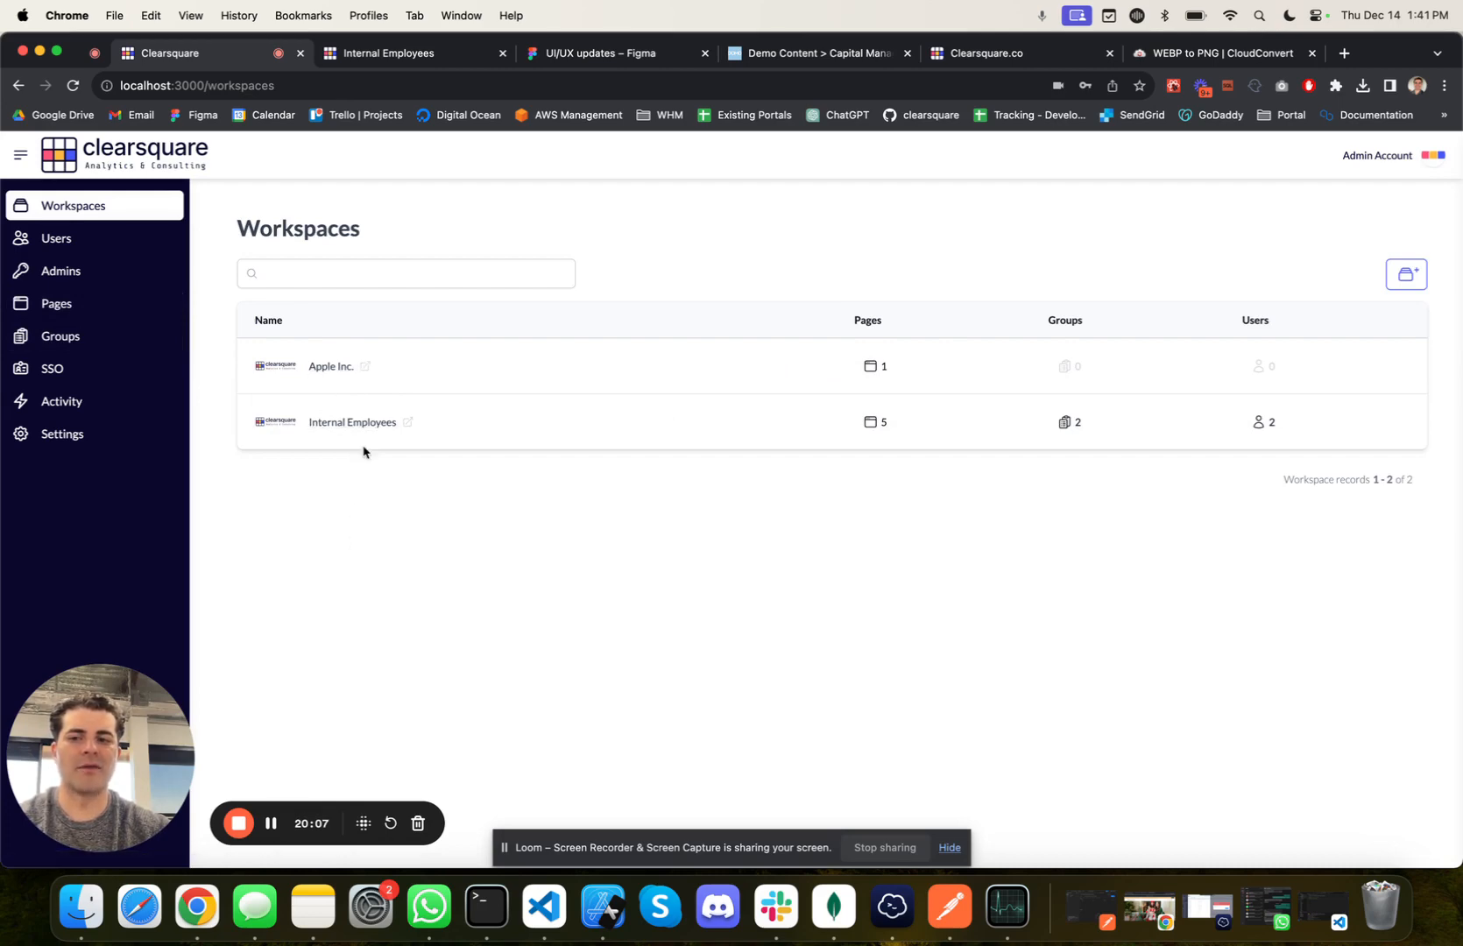
left_click(98, 309)
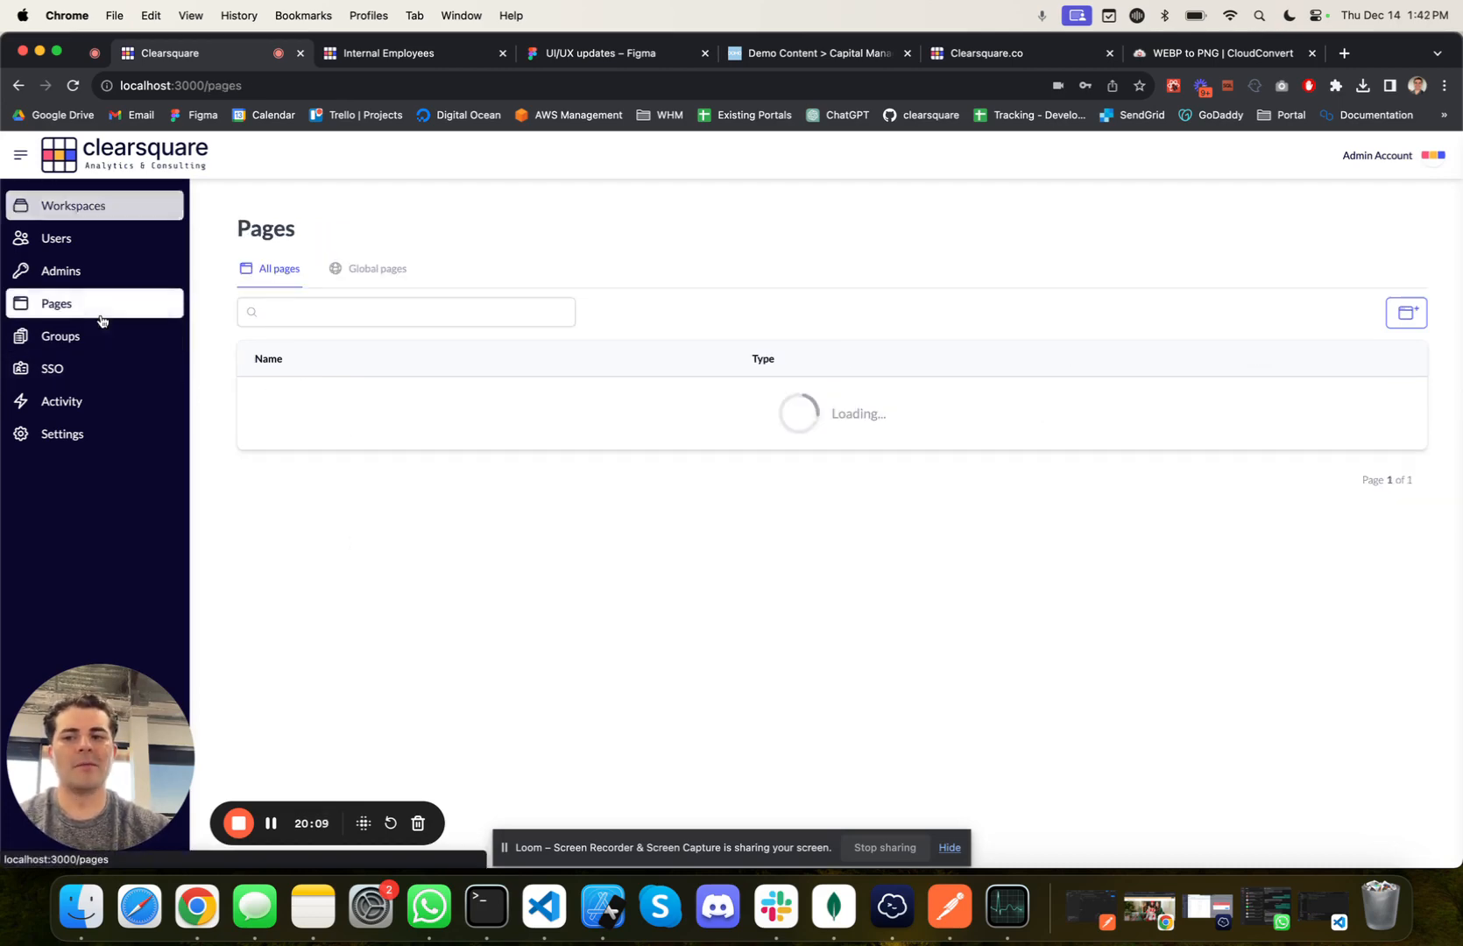
left_click(392, 288)
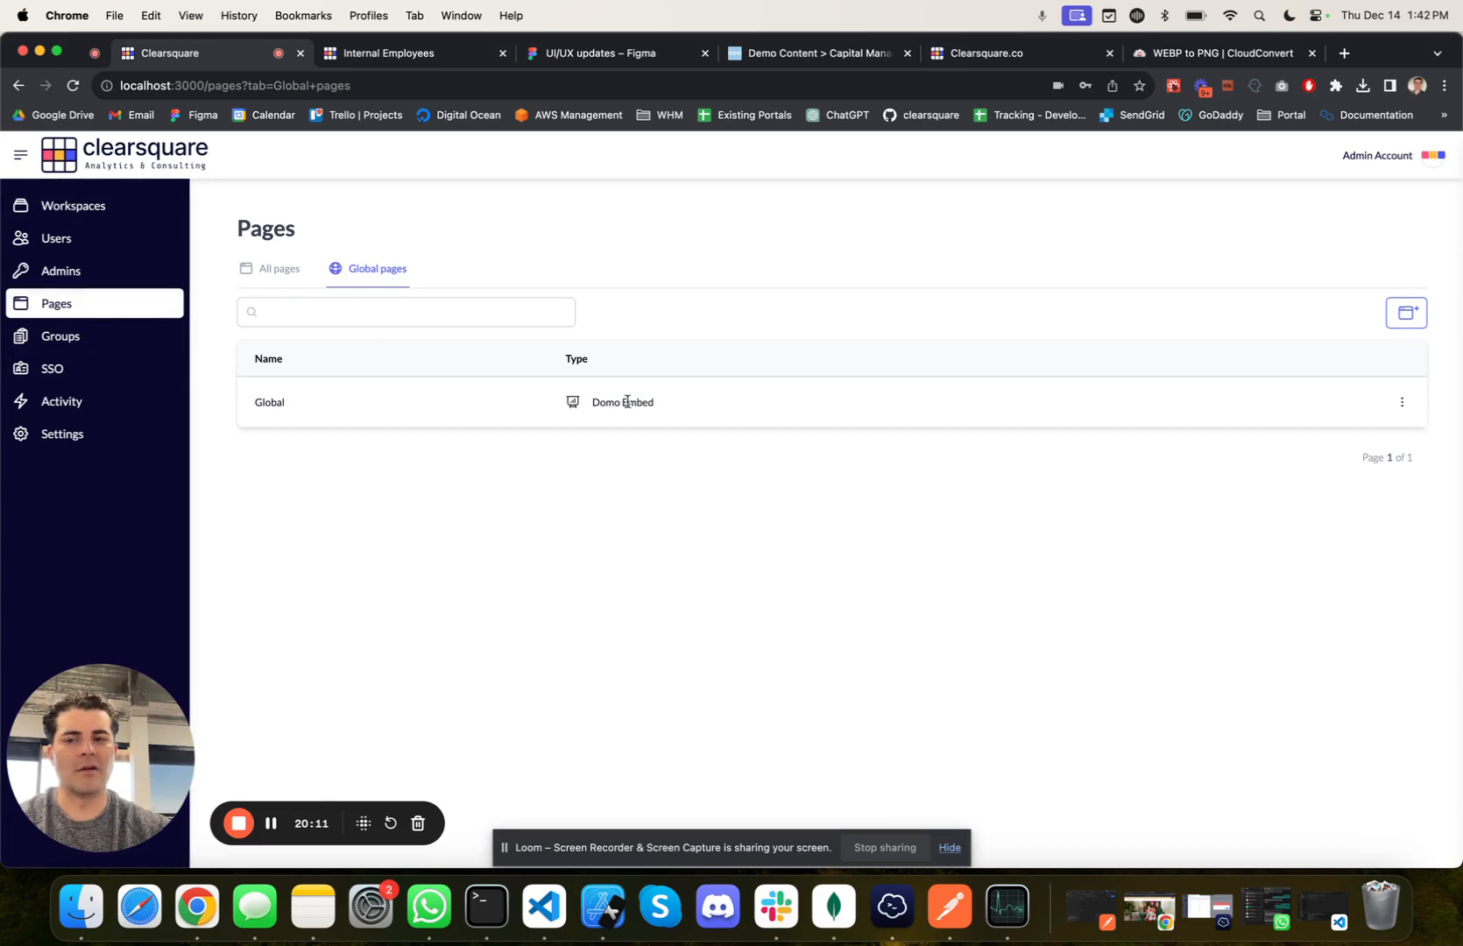
Step: Review the configured SSO identity providers and the SSO customization settings
left_click(112, 375)
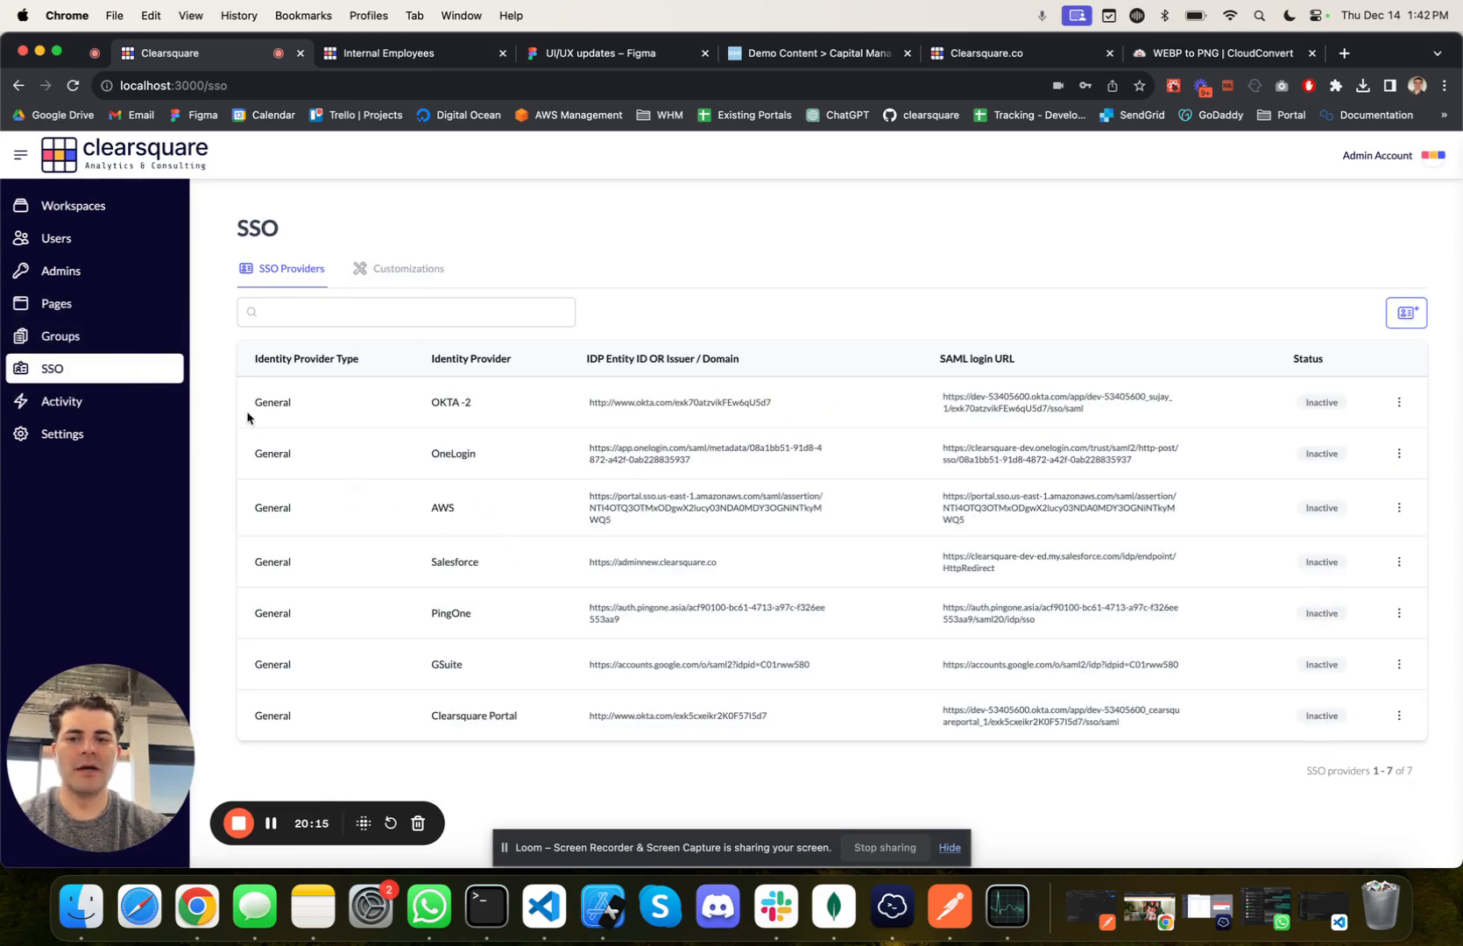
left_click_drag(246, 403, 854, 697)
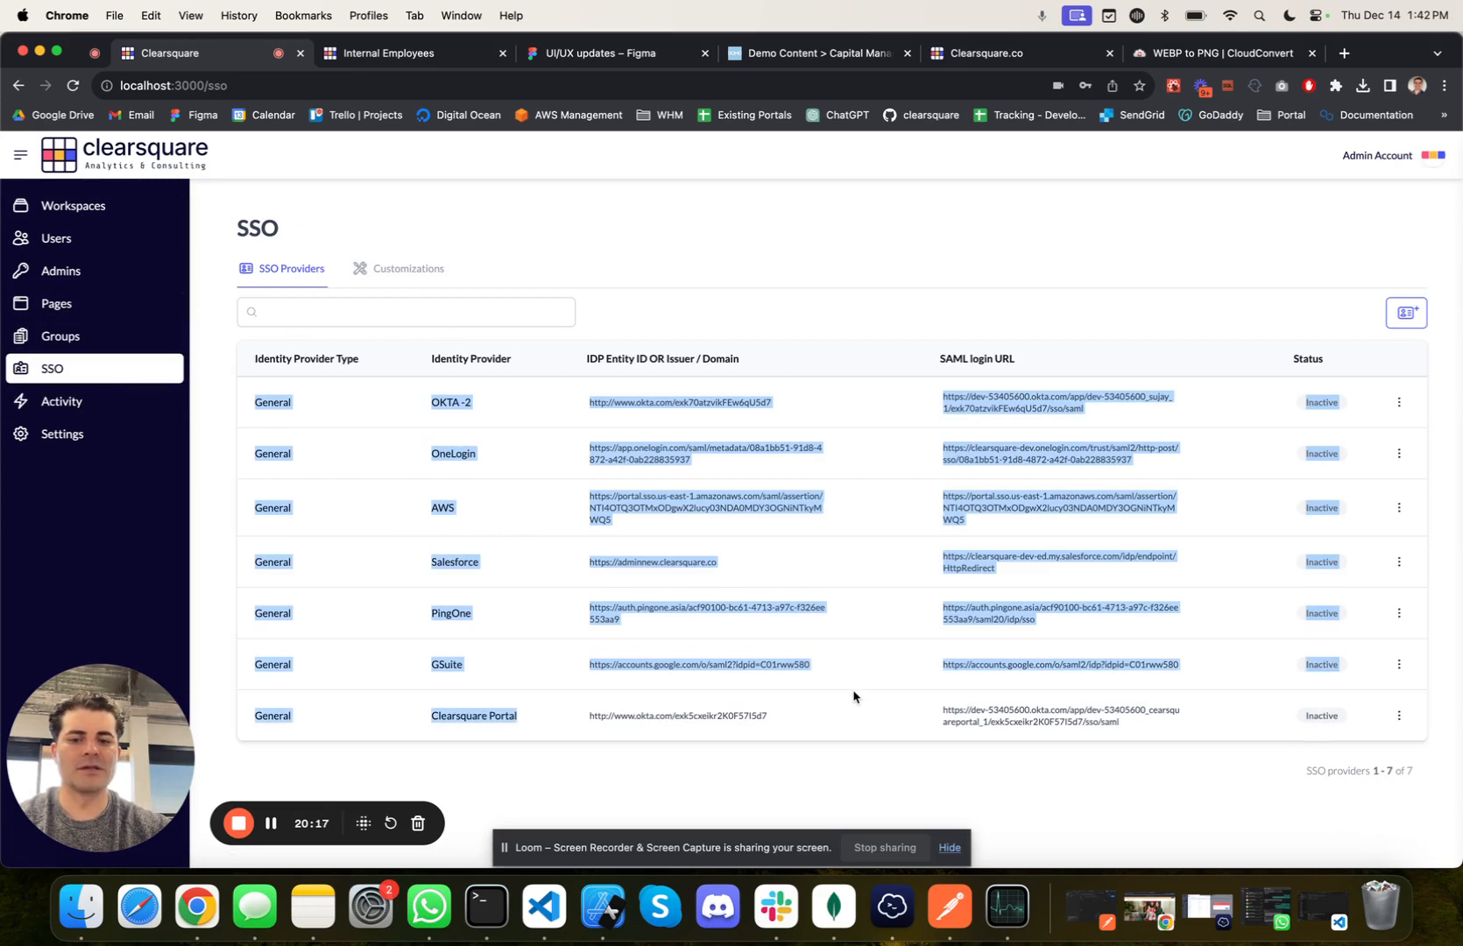
left_click(857, 697)
left_click(860, 687)
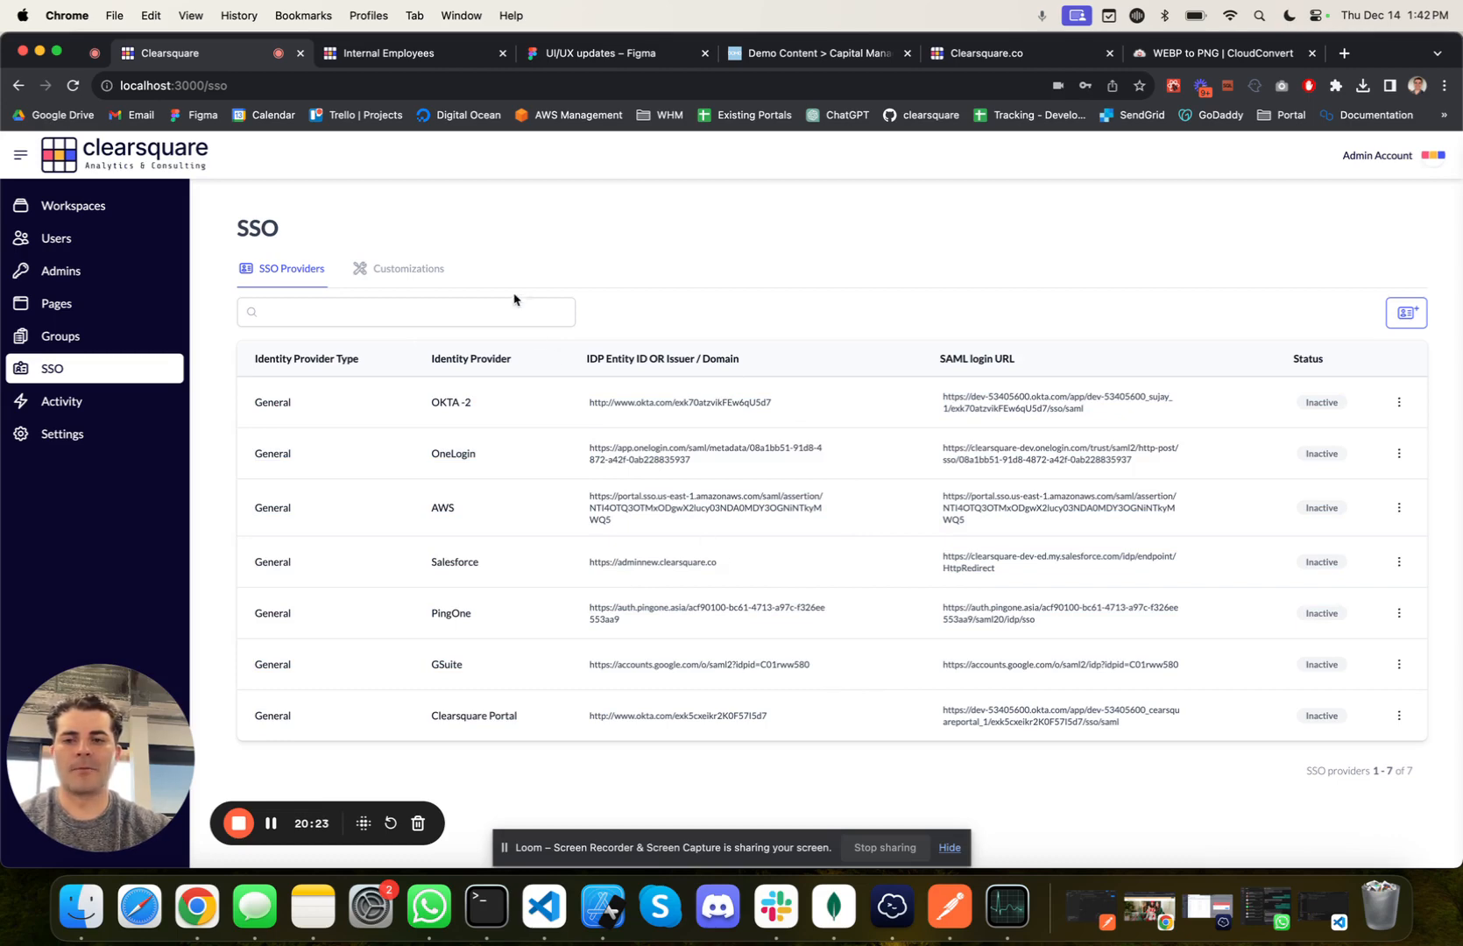
left_click(405, 272)
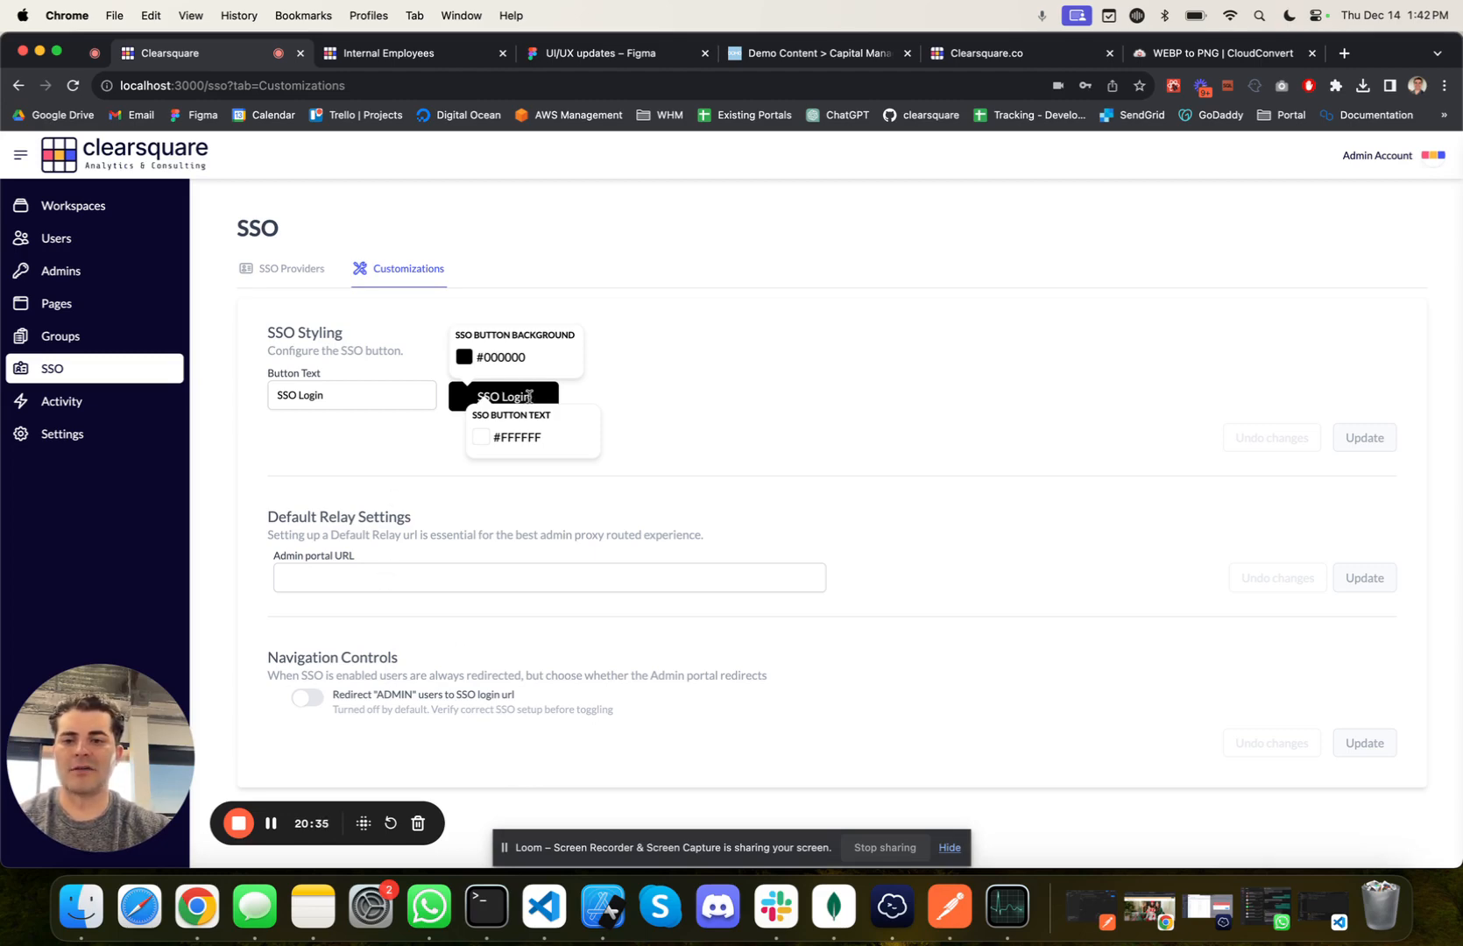
left_click(287, 270)
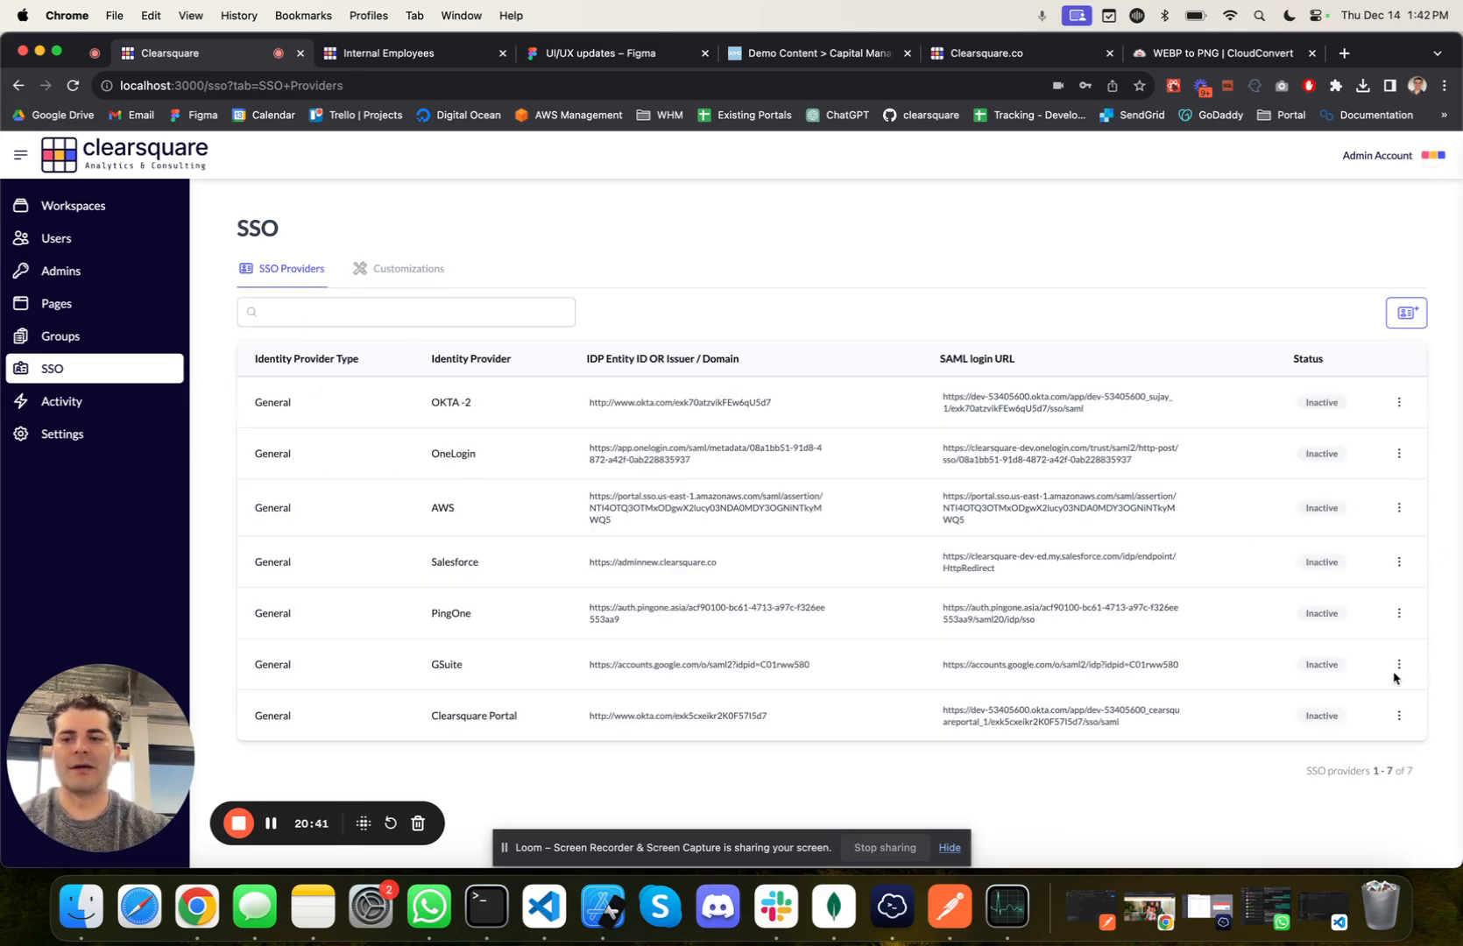
Step: Open the activity log, filter it by each user account in turn, and clear the name filter
left_click(145, 400)
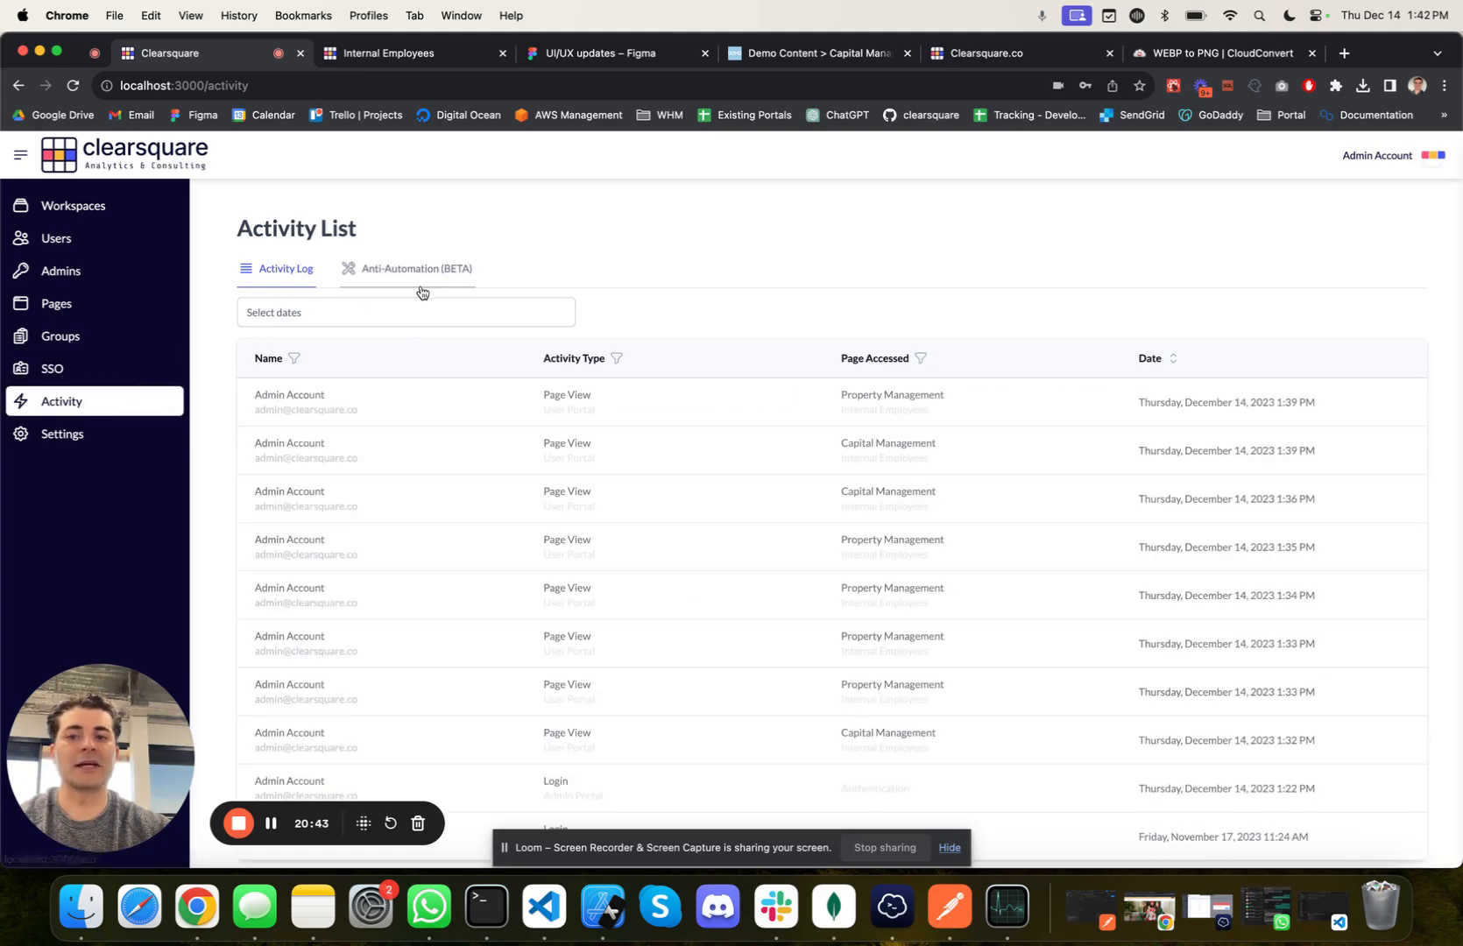
left_click(293, 358)
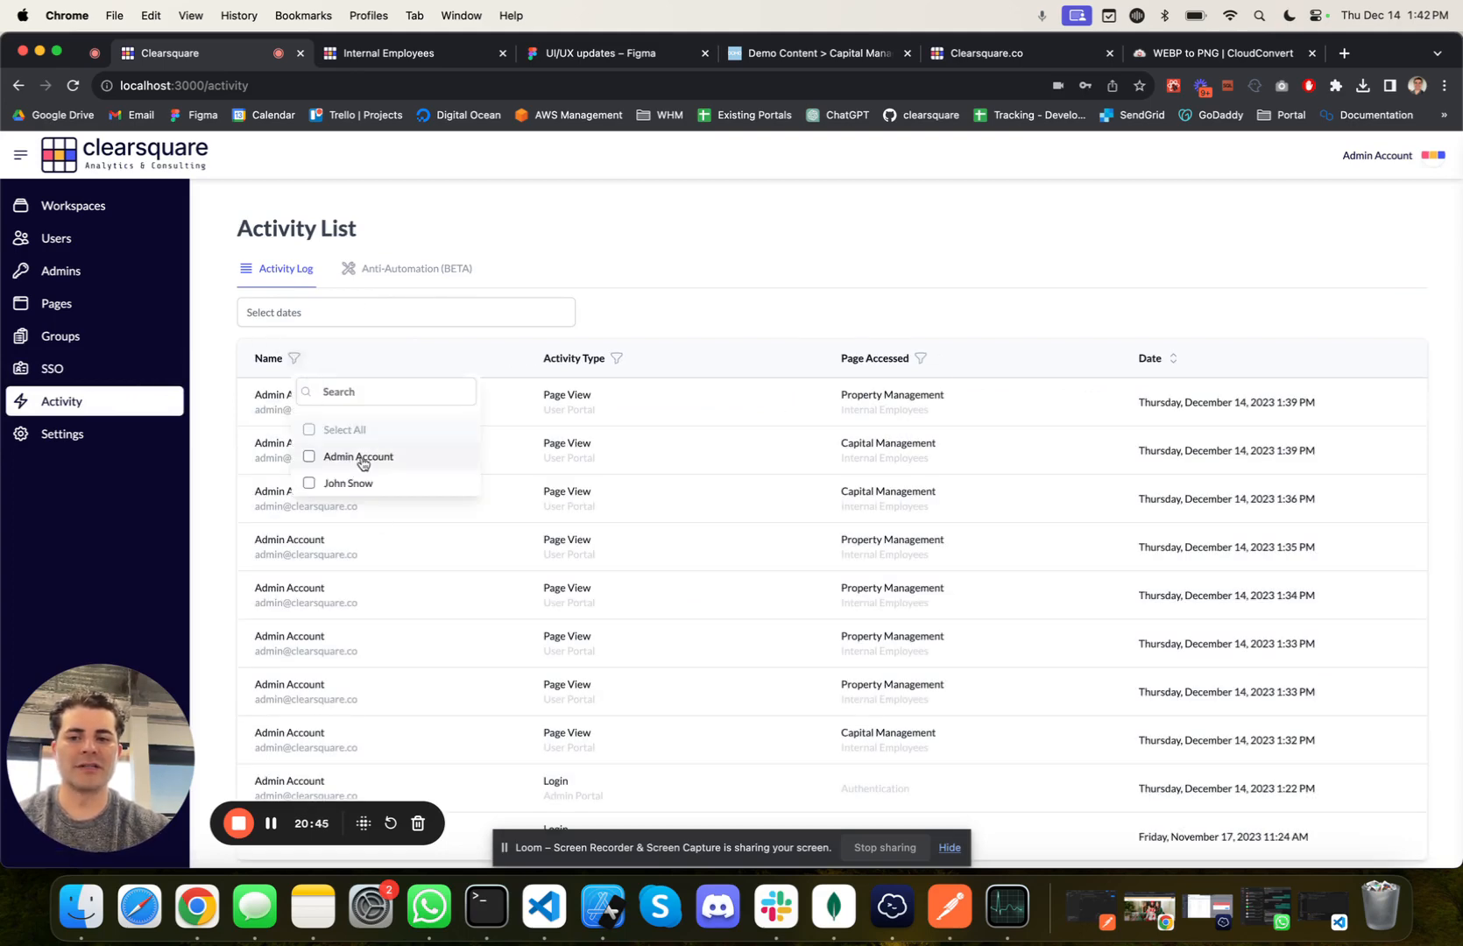
left_click(358, 486)
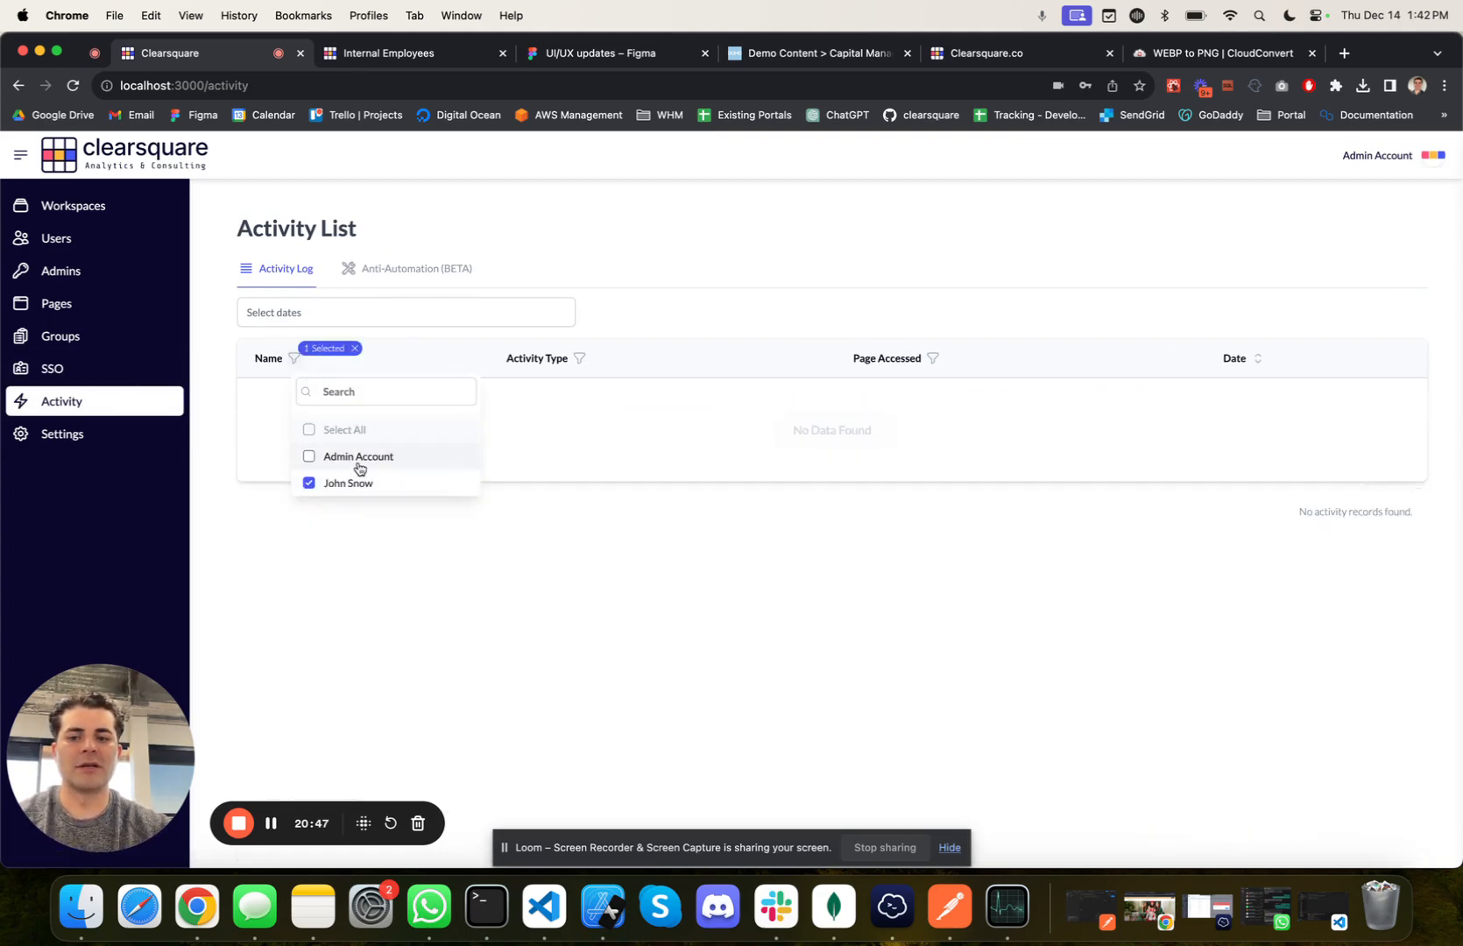
left_click(358, 463)
left_click(310, 484)
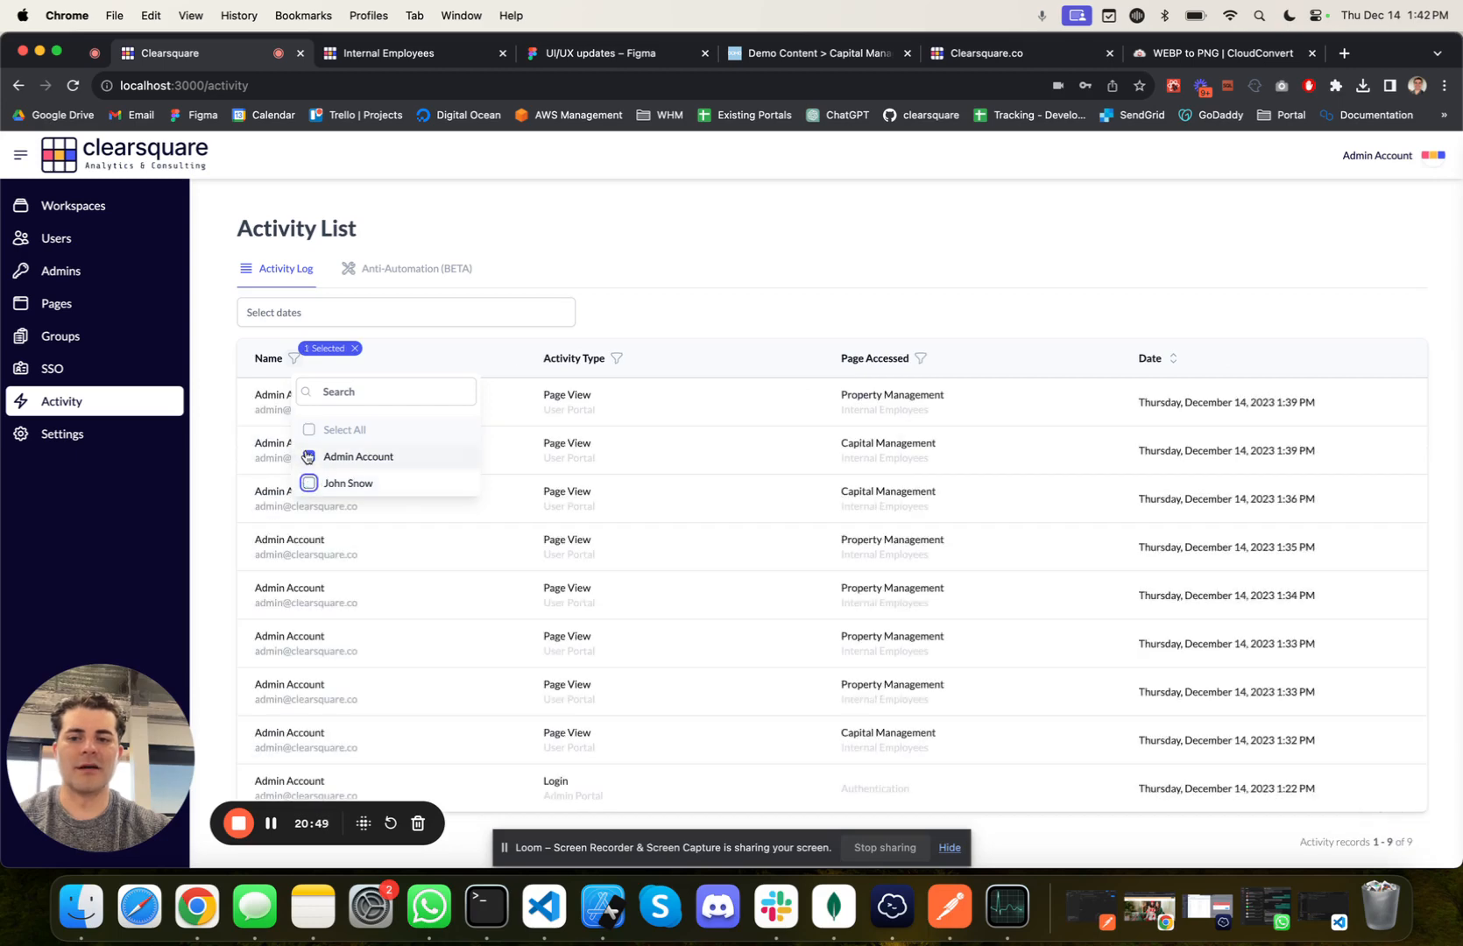
left_click(310, 457)
Step: Filter the activity log to Logins/Authentication, clear that filter, and review the page choices for filtering by page accessed
left_click(616, 359)
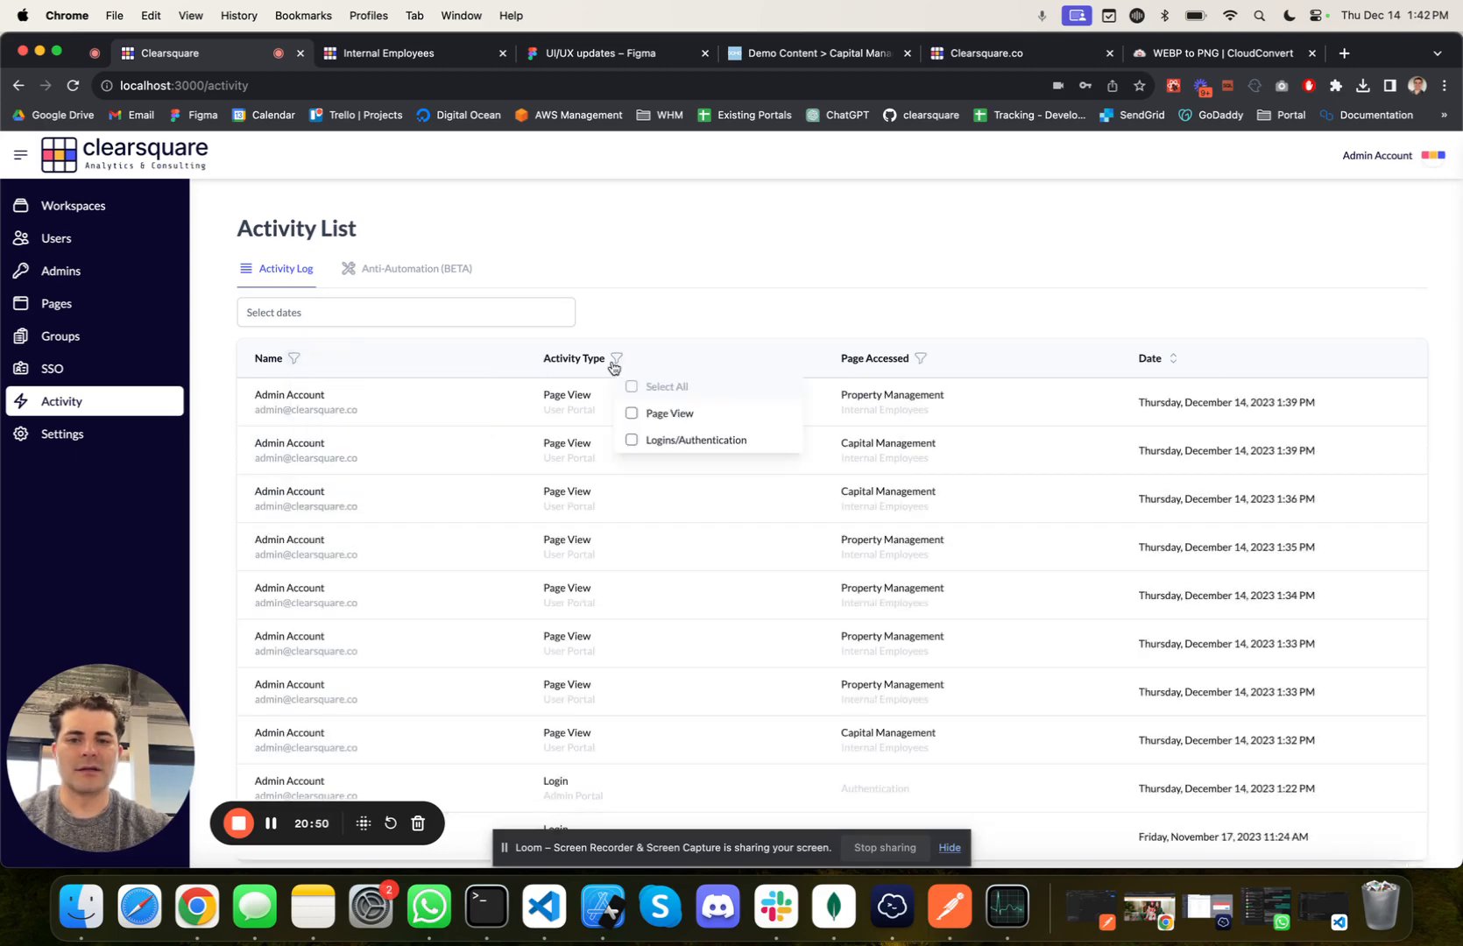
left_click(630, 441)
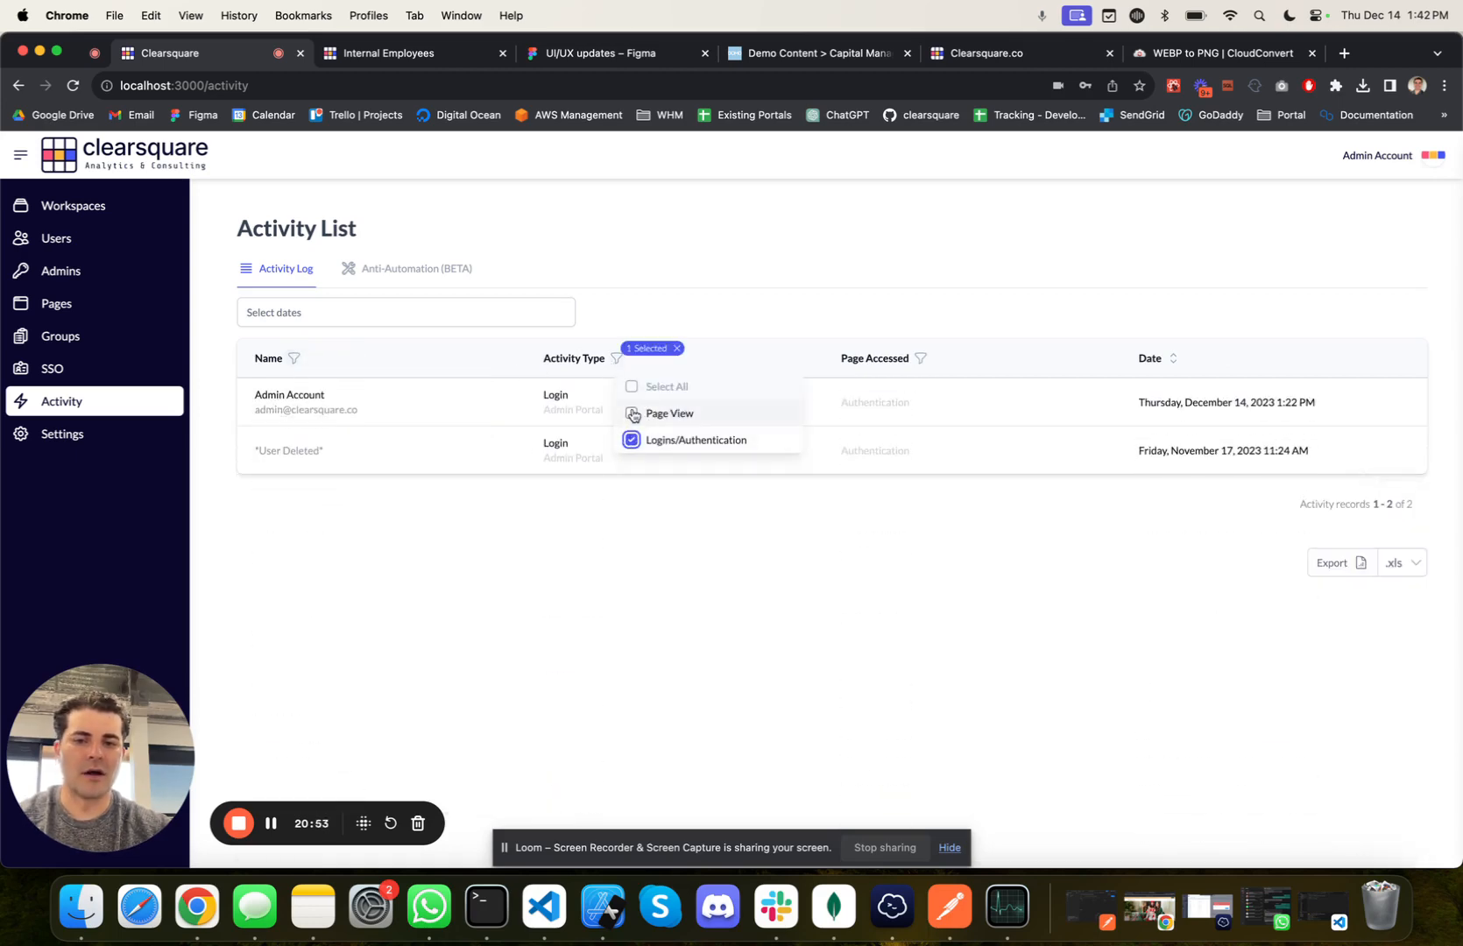
left_click(676, 348)
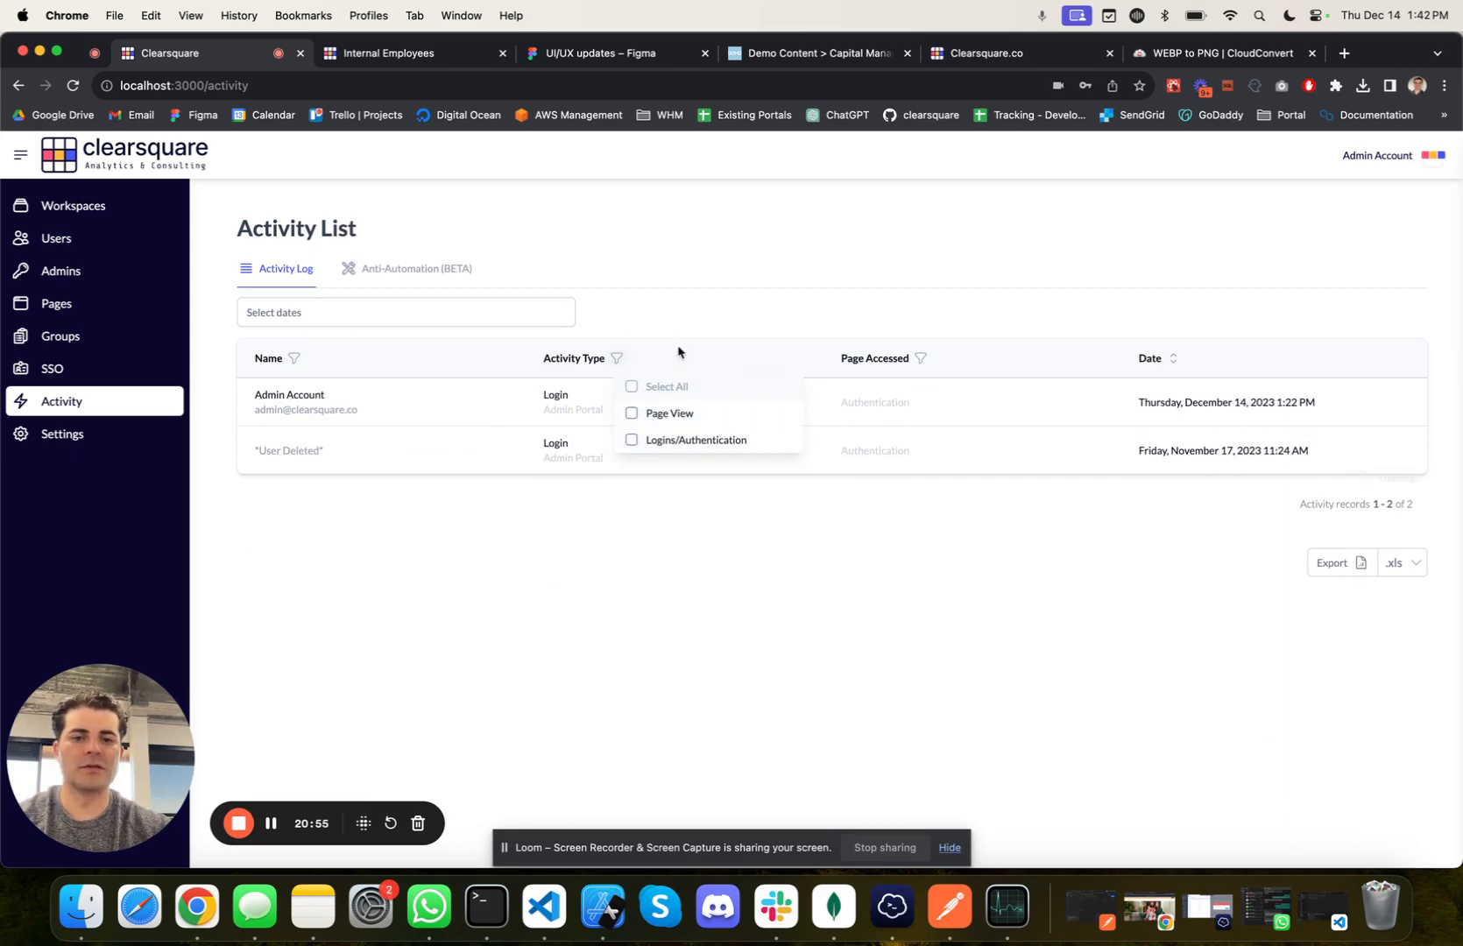
left_click(921, 359)
scroll(999, 535, "down", 1)
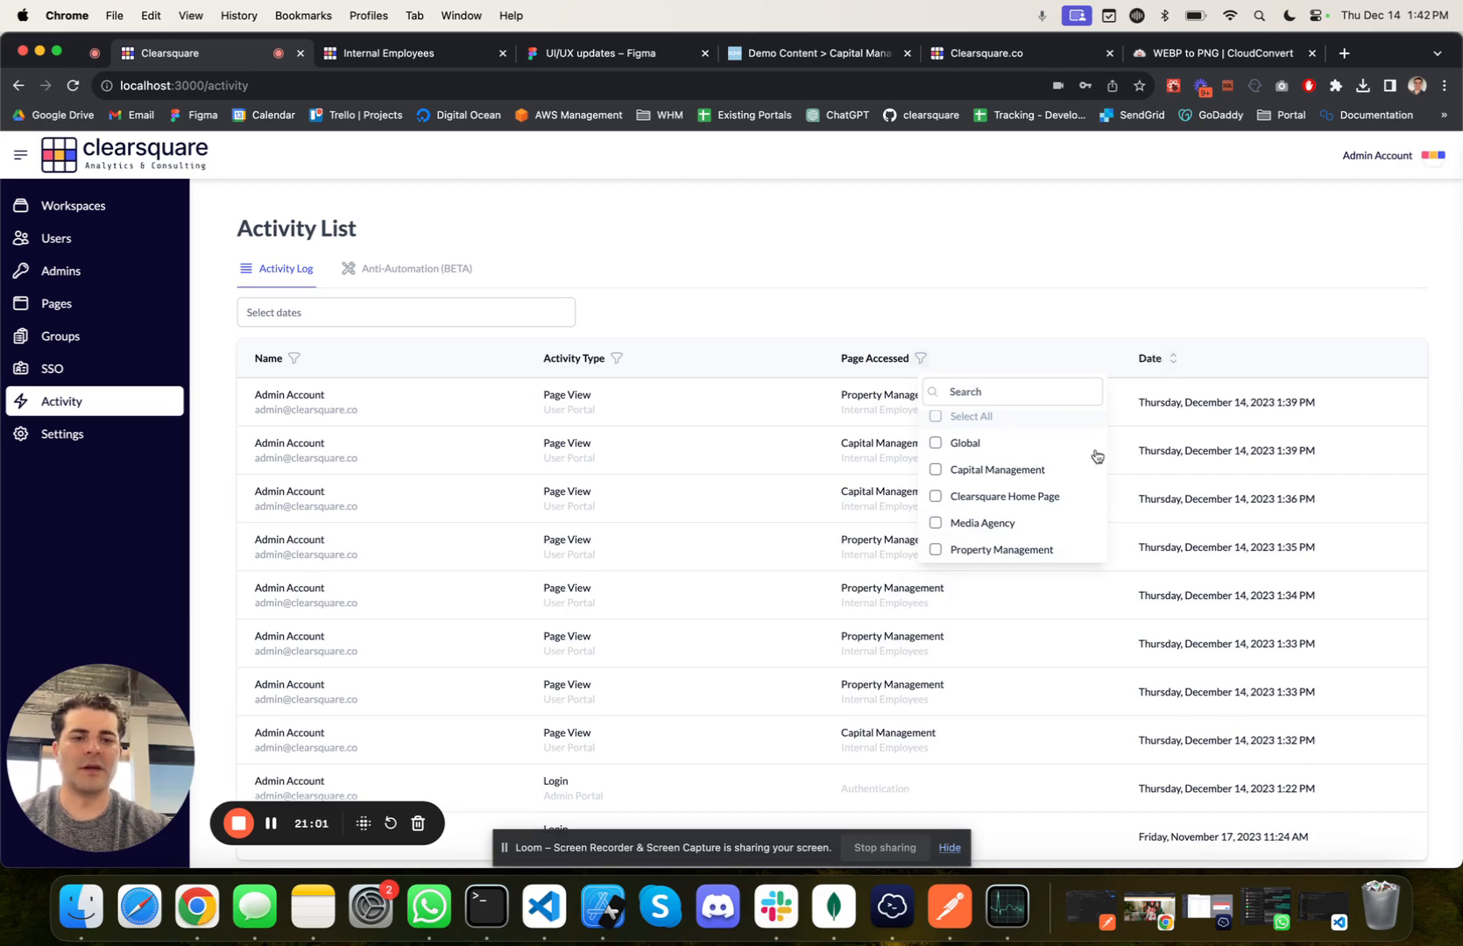
left_click(778, 325)
Step: Filter the activity log to December 12 through December 15, 2023, and review its records
left_click(299, 311)
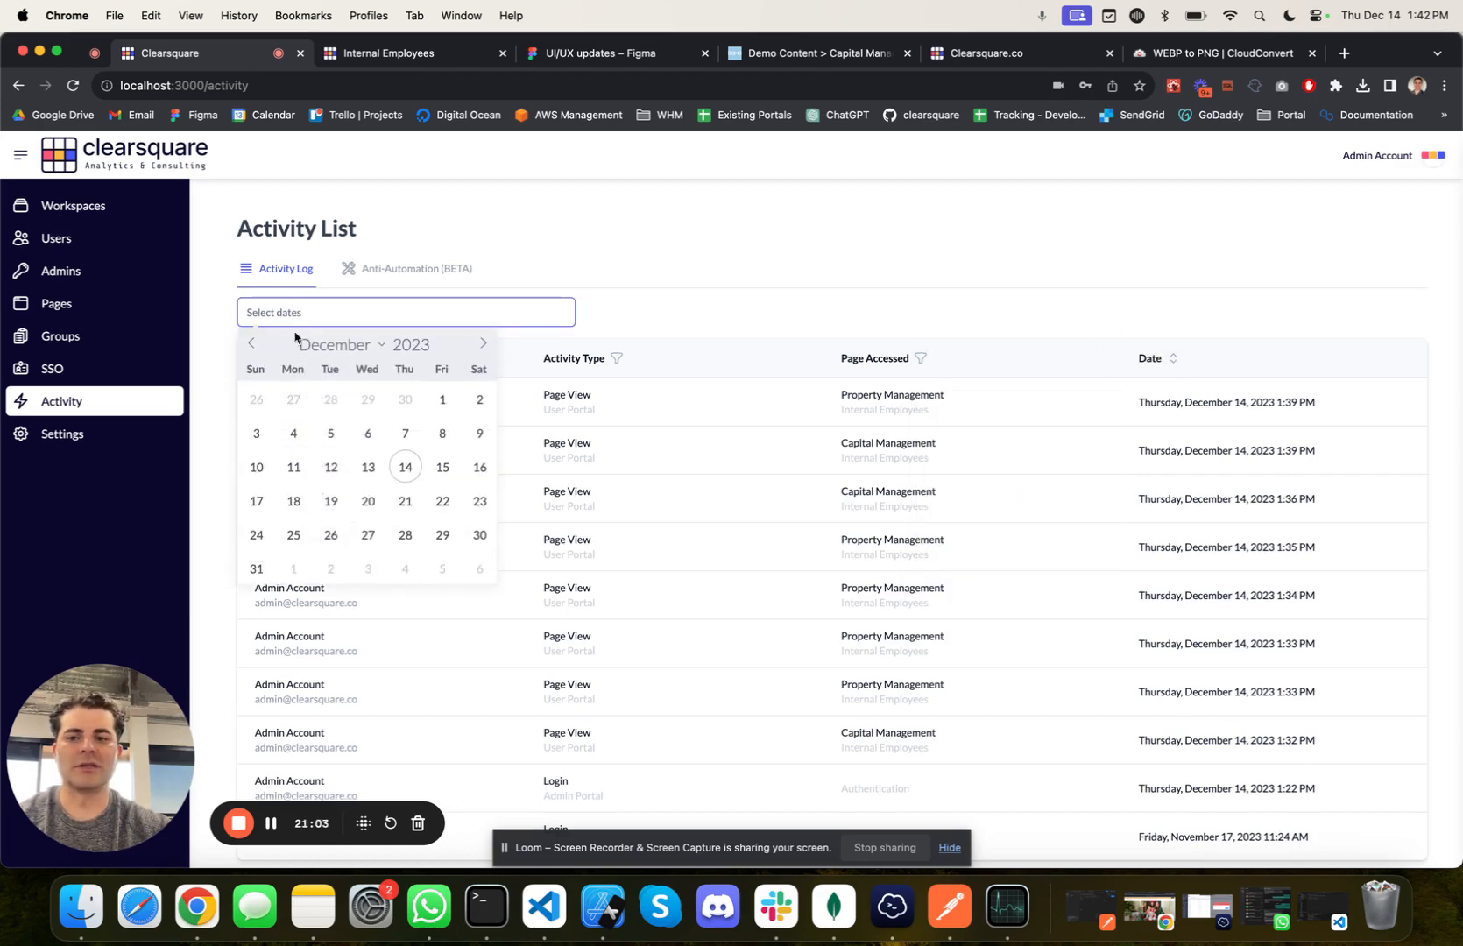
left_click(330, 467)
left_click(442, 467)
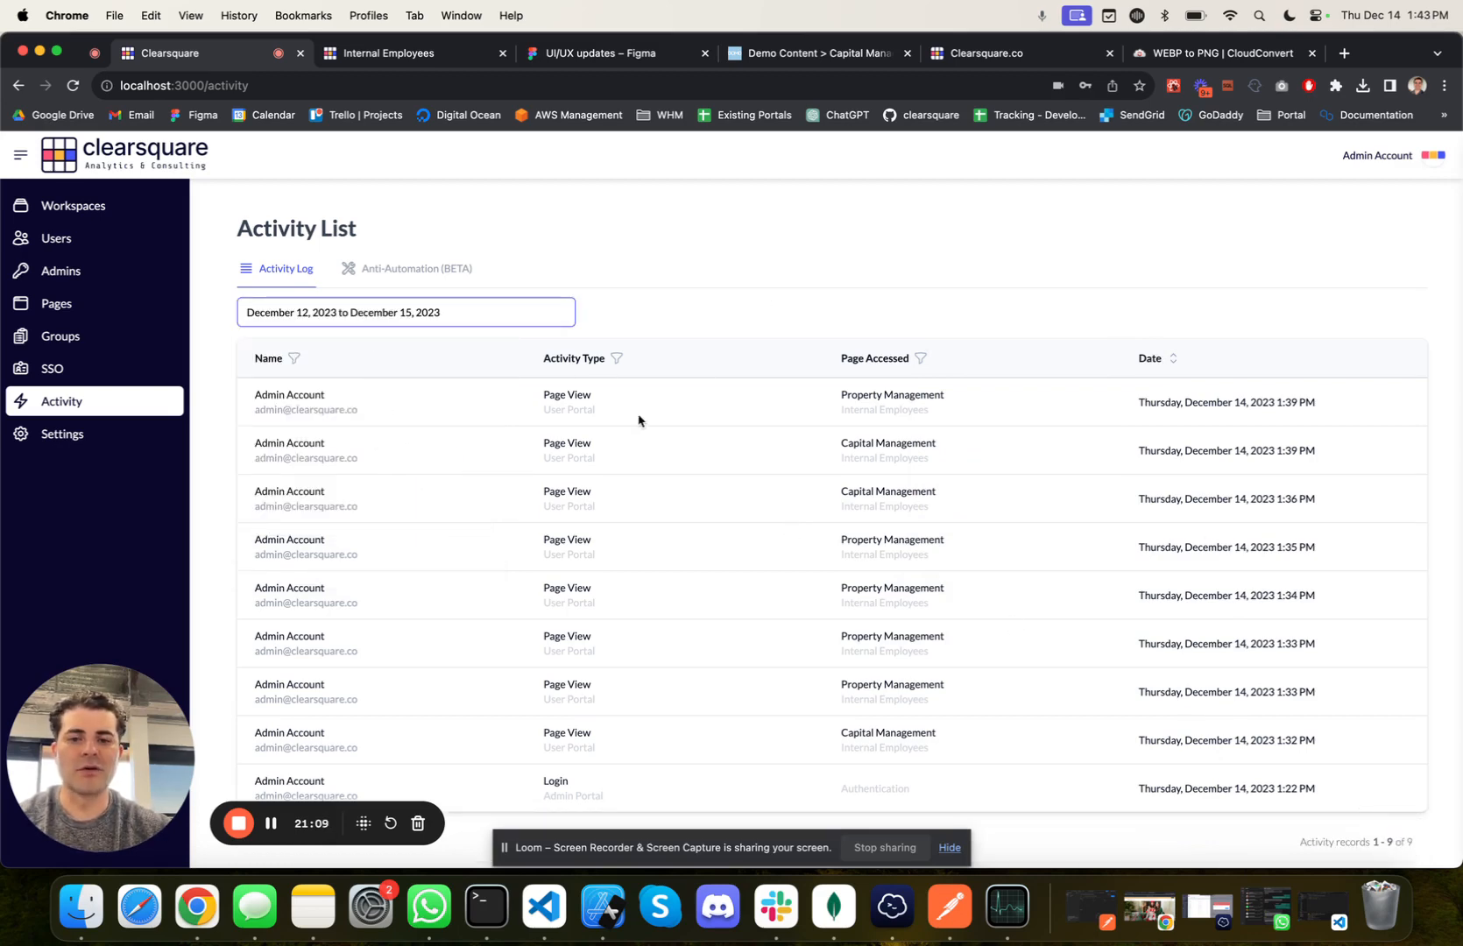
scroll(616, 377, "down", 2)
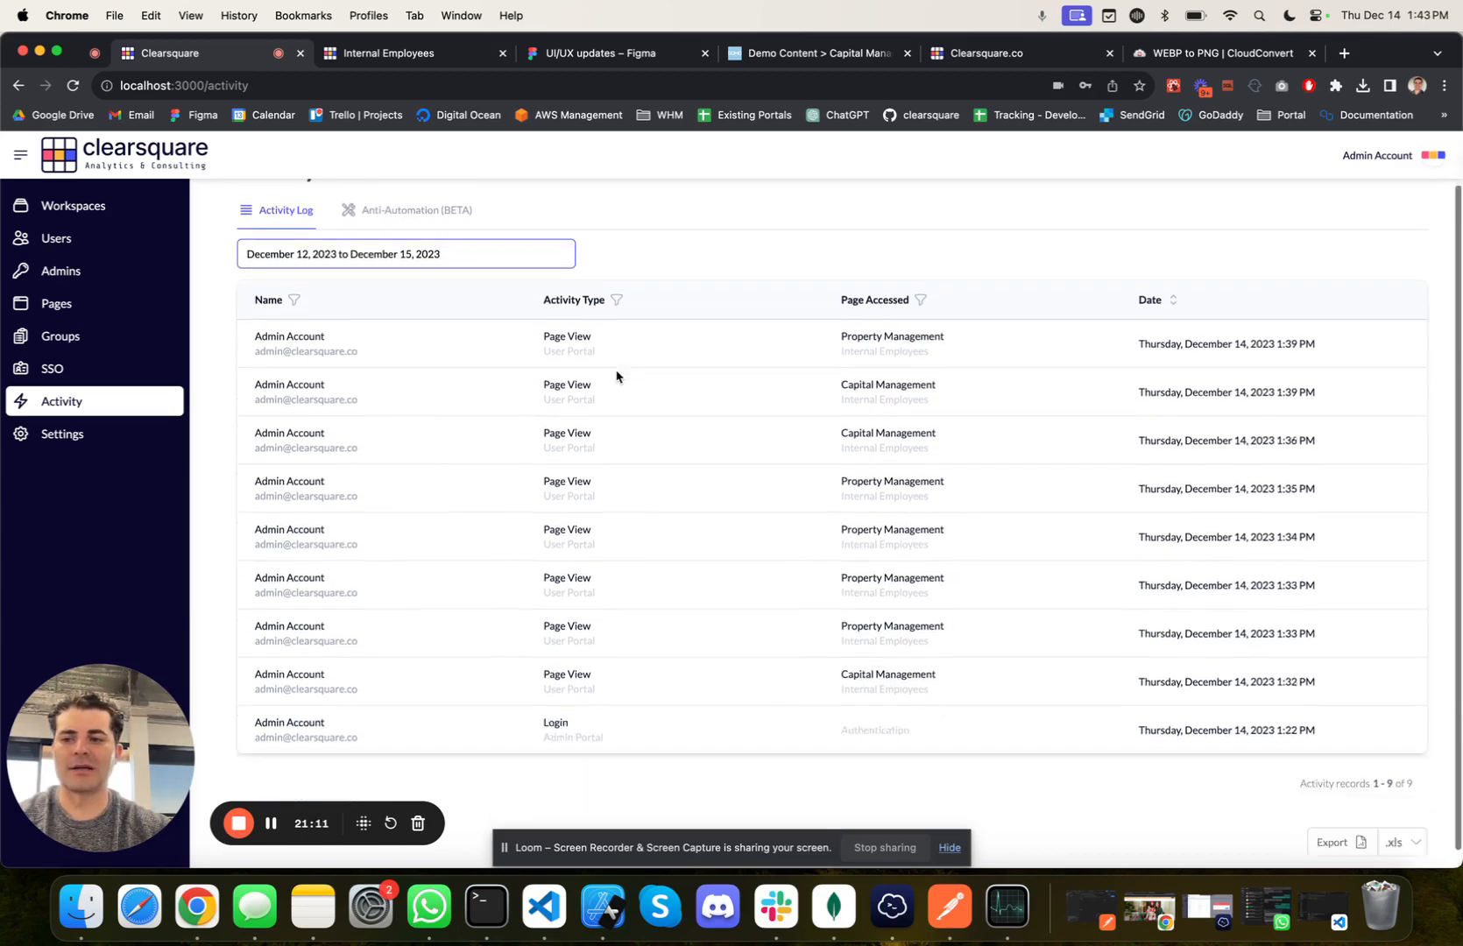
Step: Review the site-wide theme settings, then the email templates and SMTP server settings
left_click(84, 435)
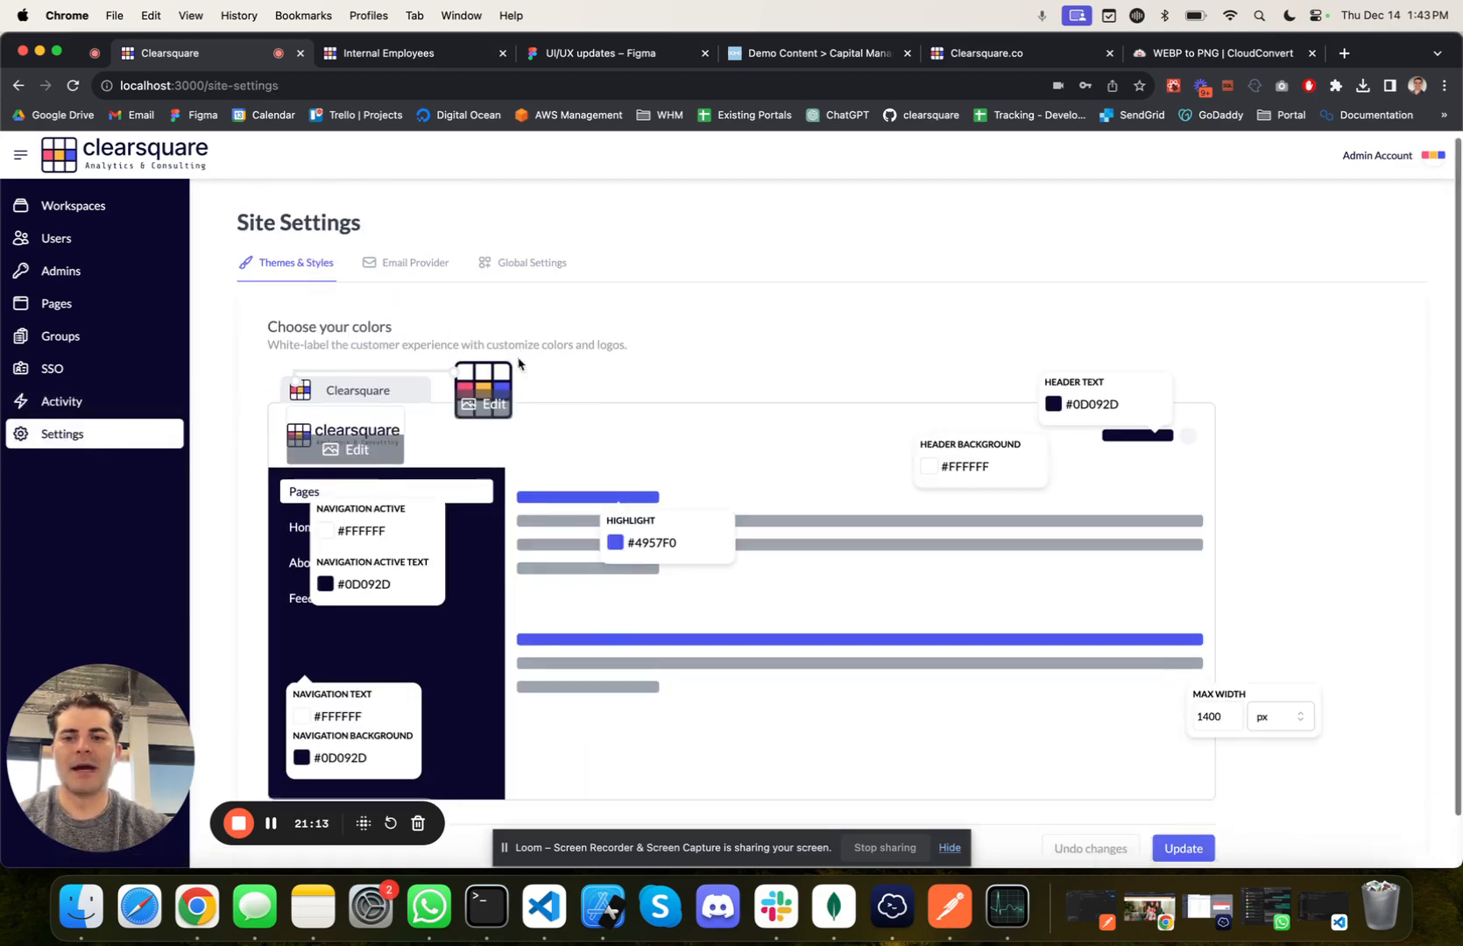
scroll(519, 363, "up", 1)
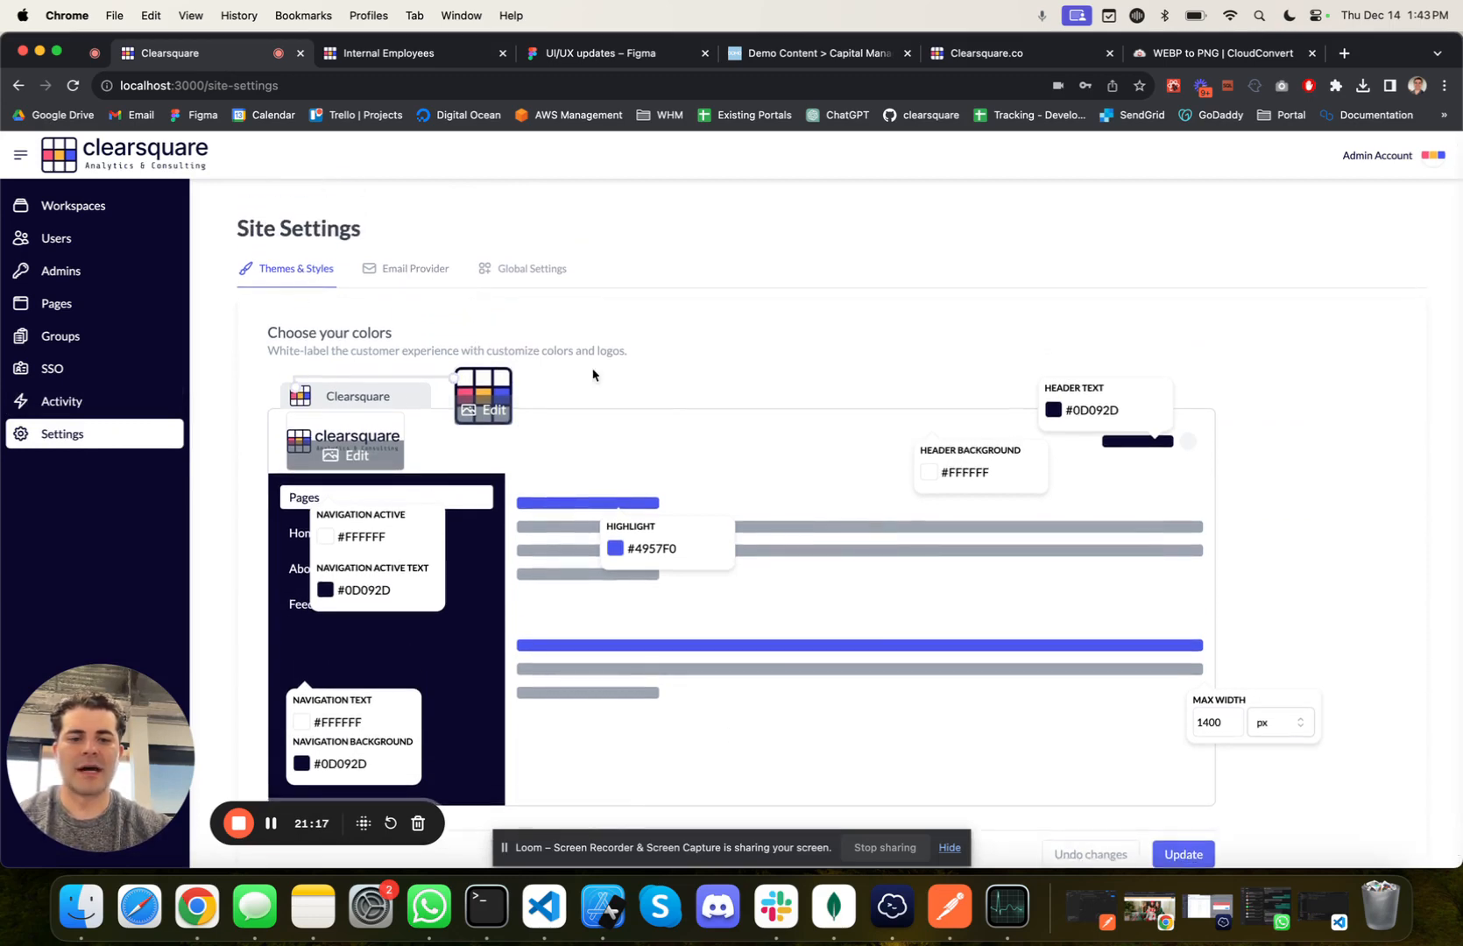
left_click(426, 277)
scroll(611, 558, "down", 2)
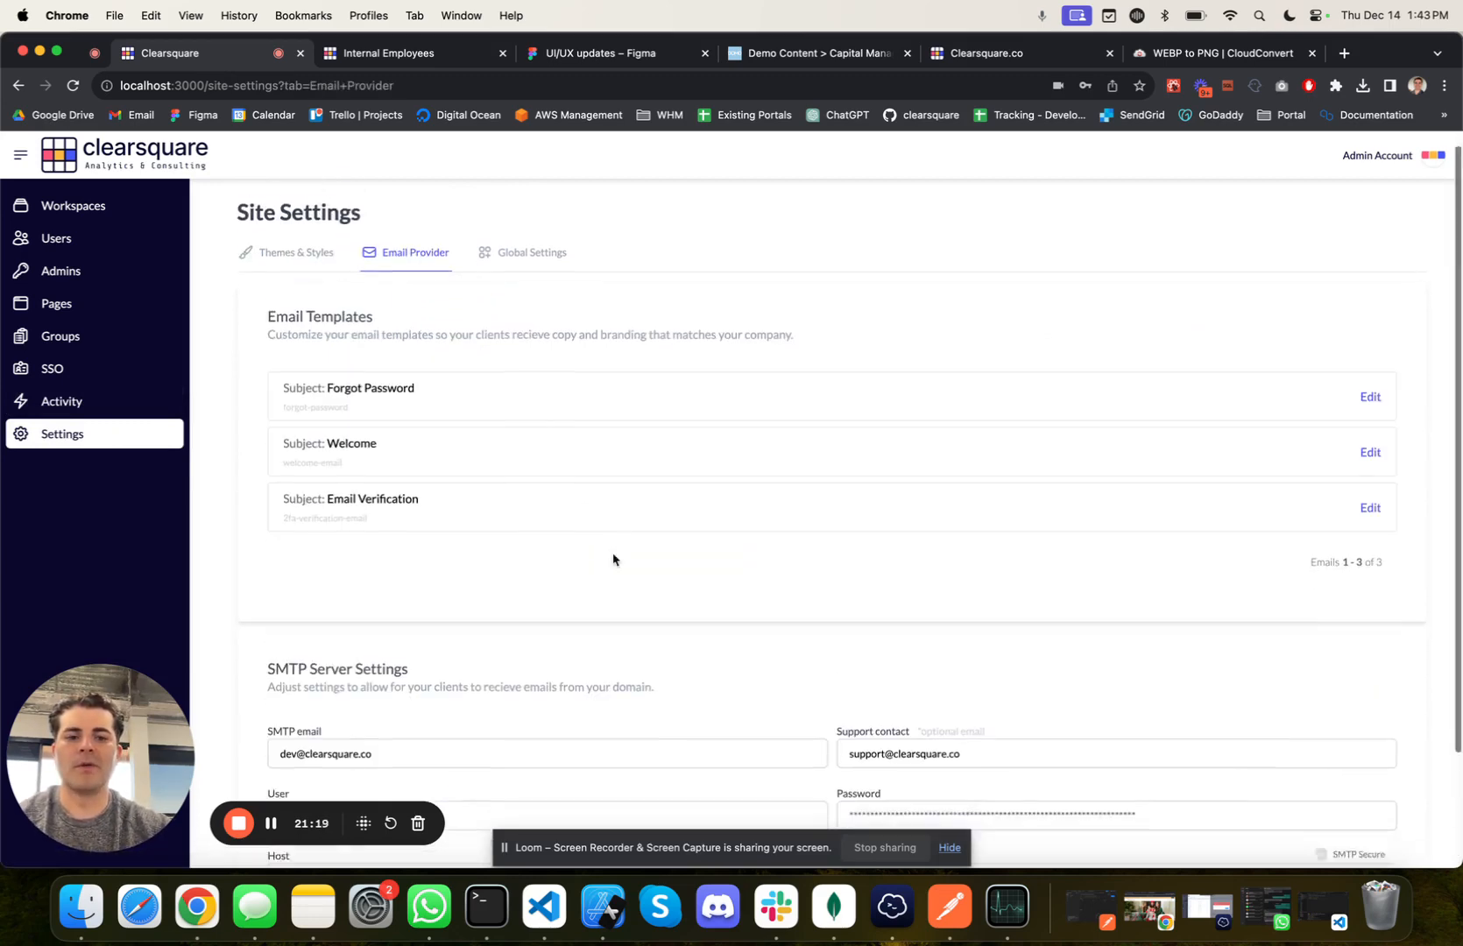
Step: Open the Forgot Password email template, examine its HTML content and the {%FULL_NAME%} placeholder, and close it without saving
left_click(1370, 334)
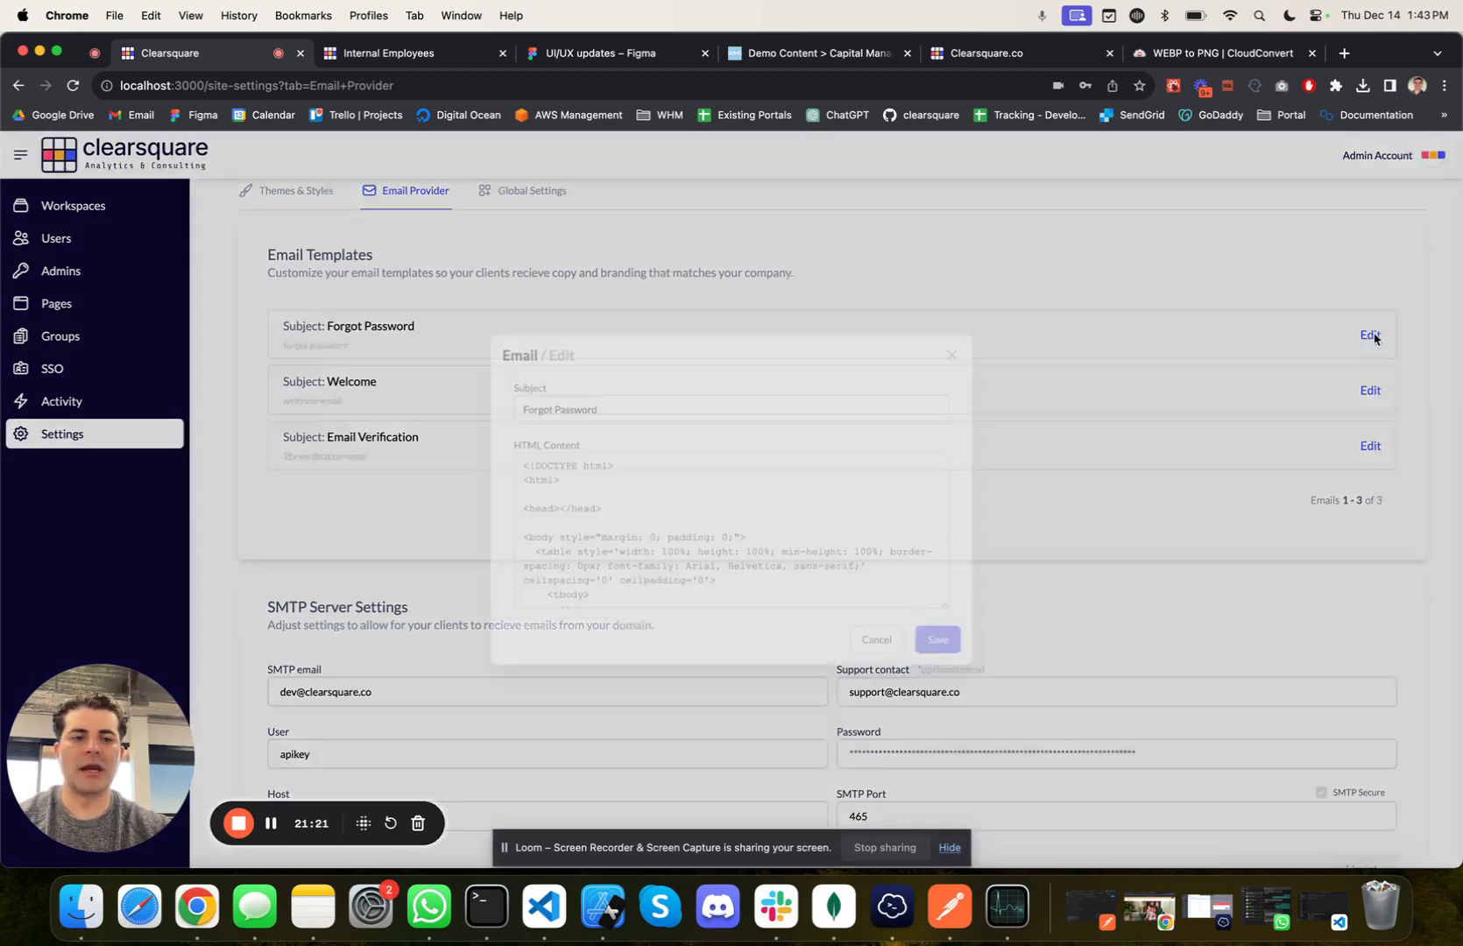
scroll(845, 525, "down", 5)
scroll(846, 456, "down", 10)
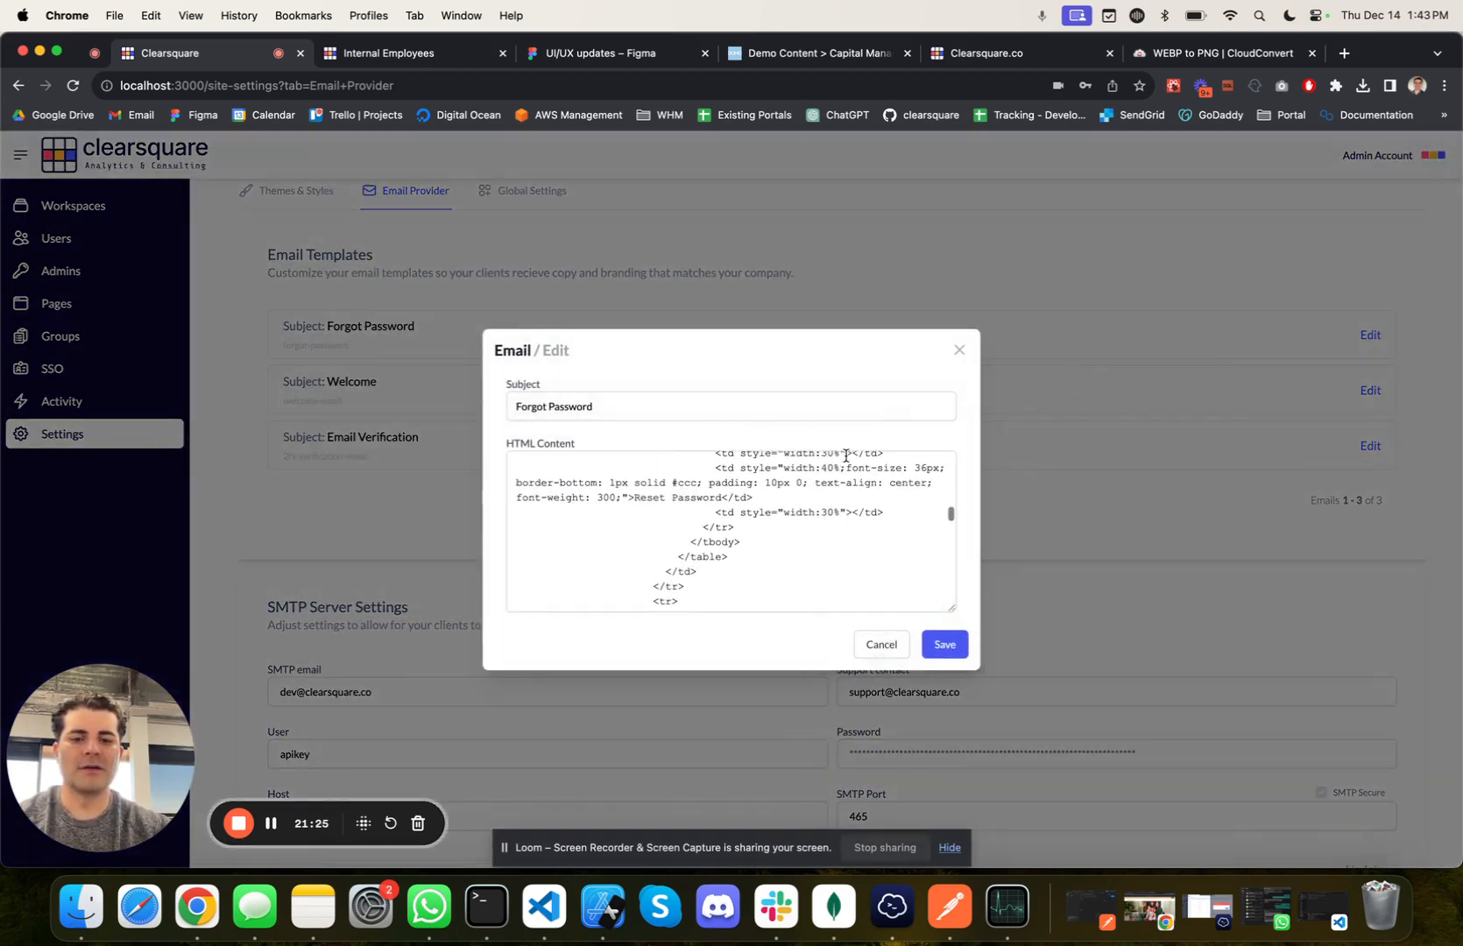
scroll(845, 455, "down", 3)
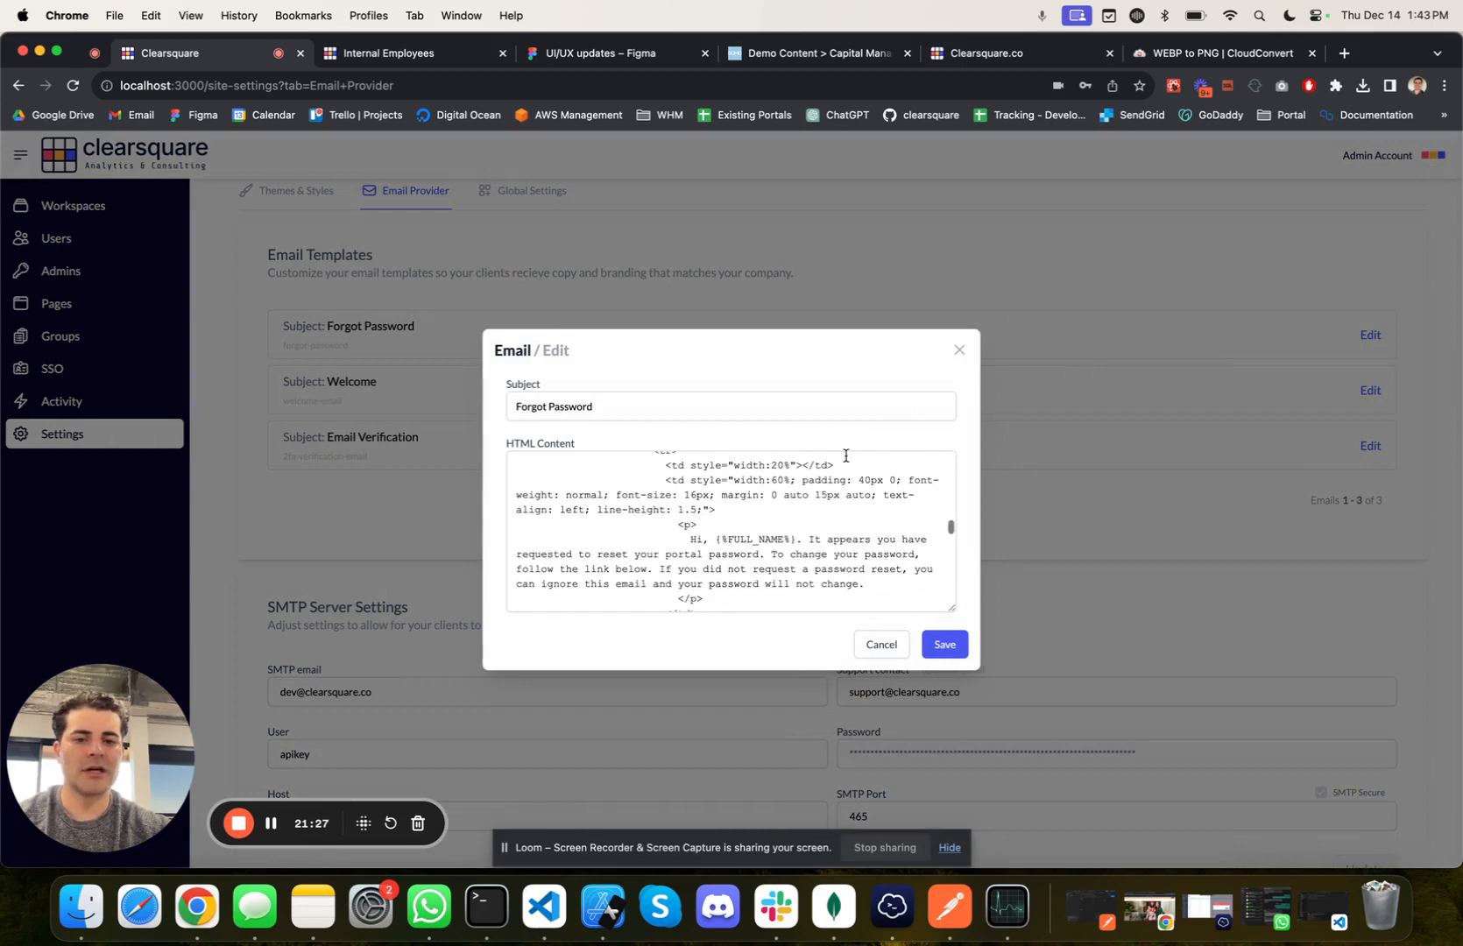
left_click_drag(715, 540, 794, 535)
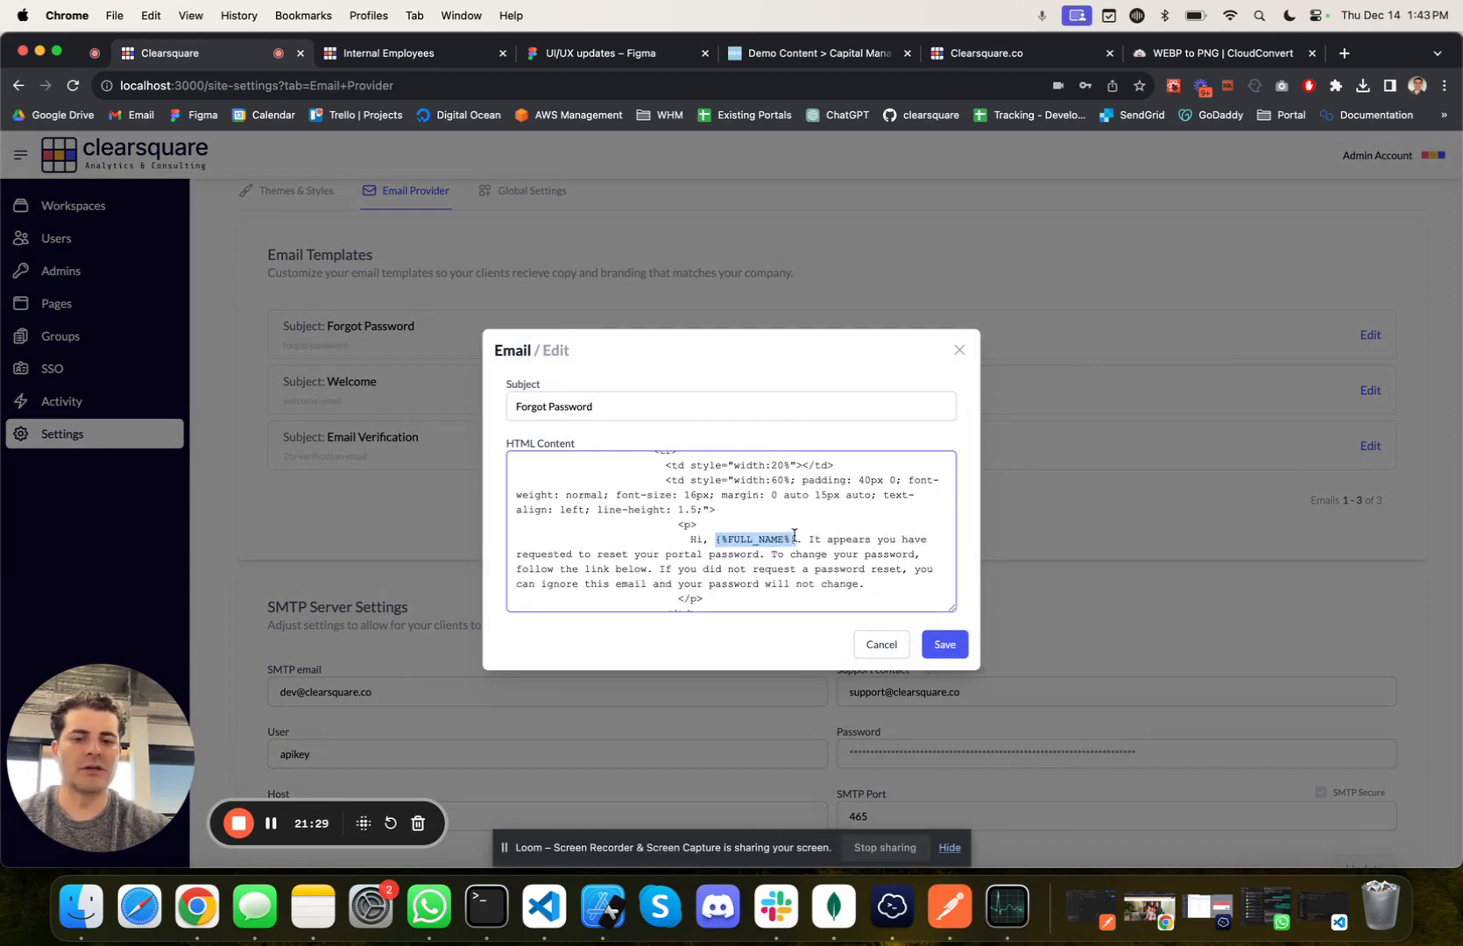
left_click(726, 540)
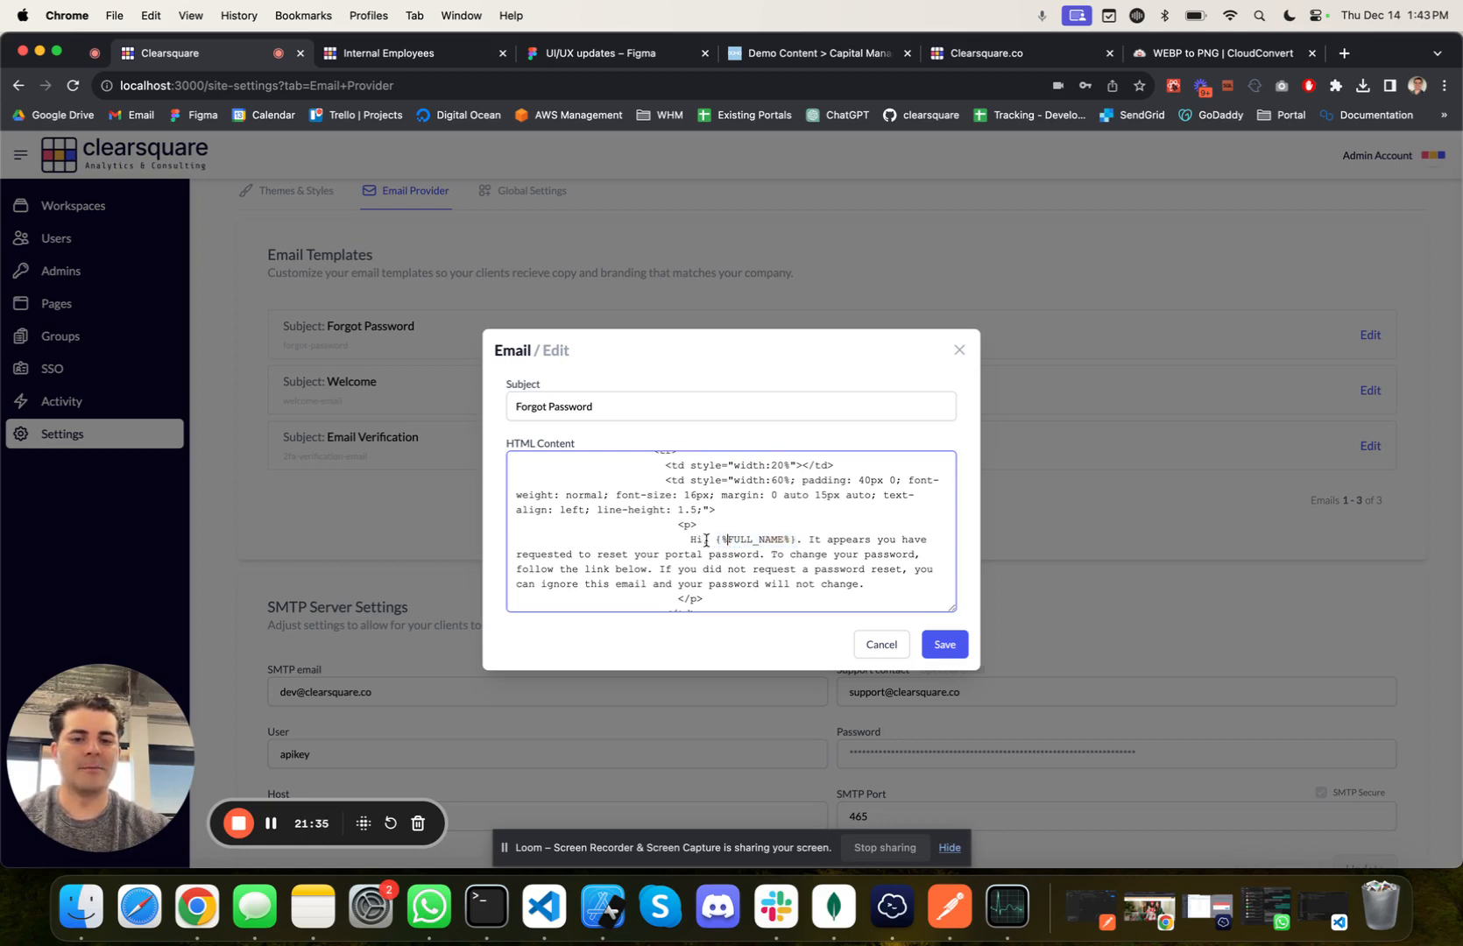
left_click_drag(716, 540, 793, 540)
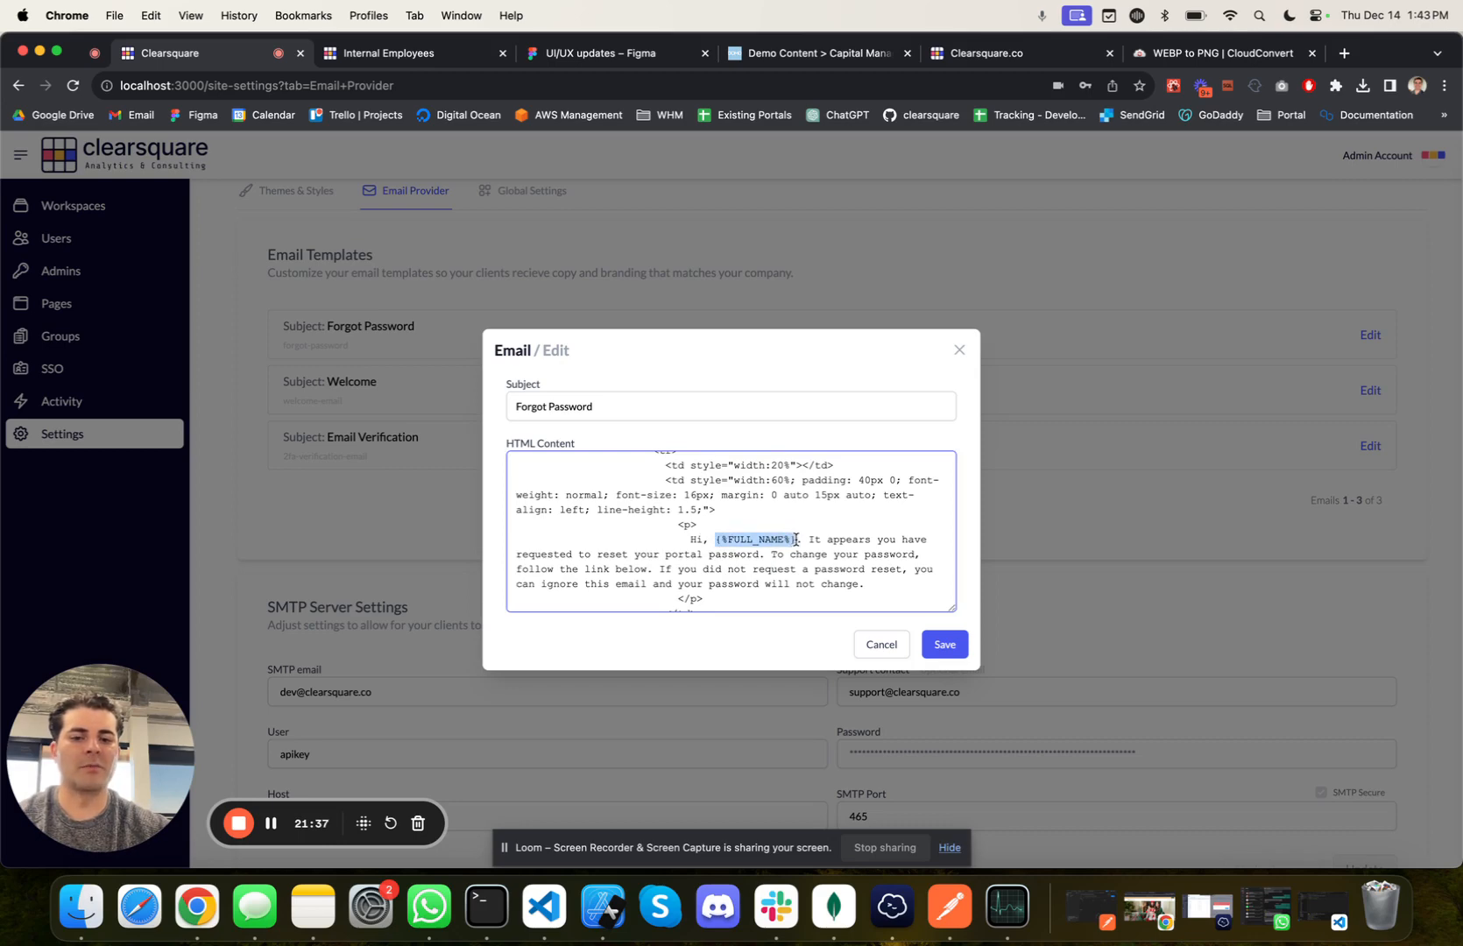
scroll(795, 541, "down", 5)
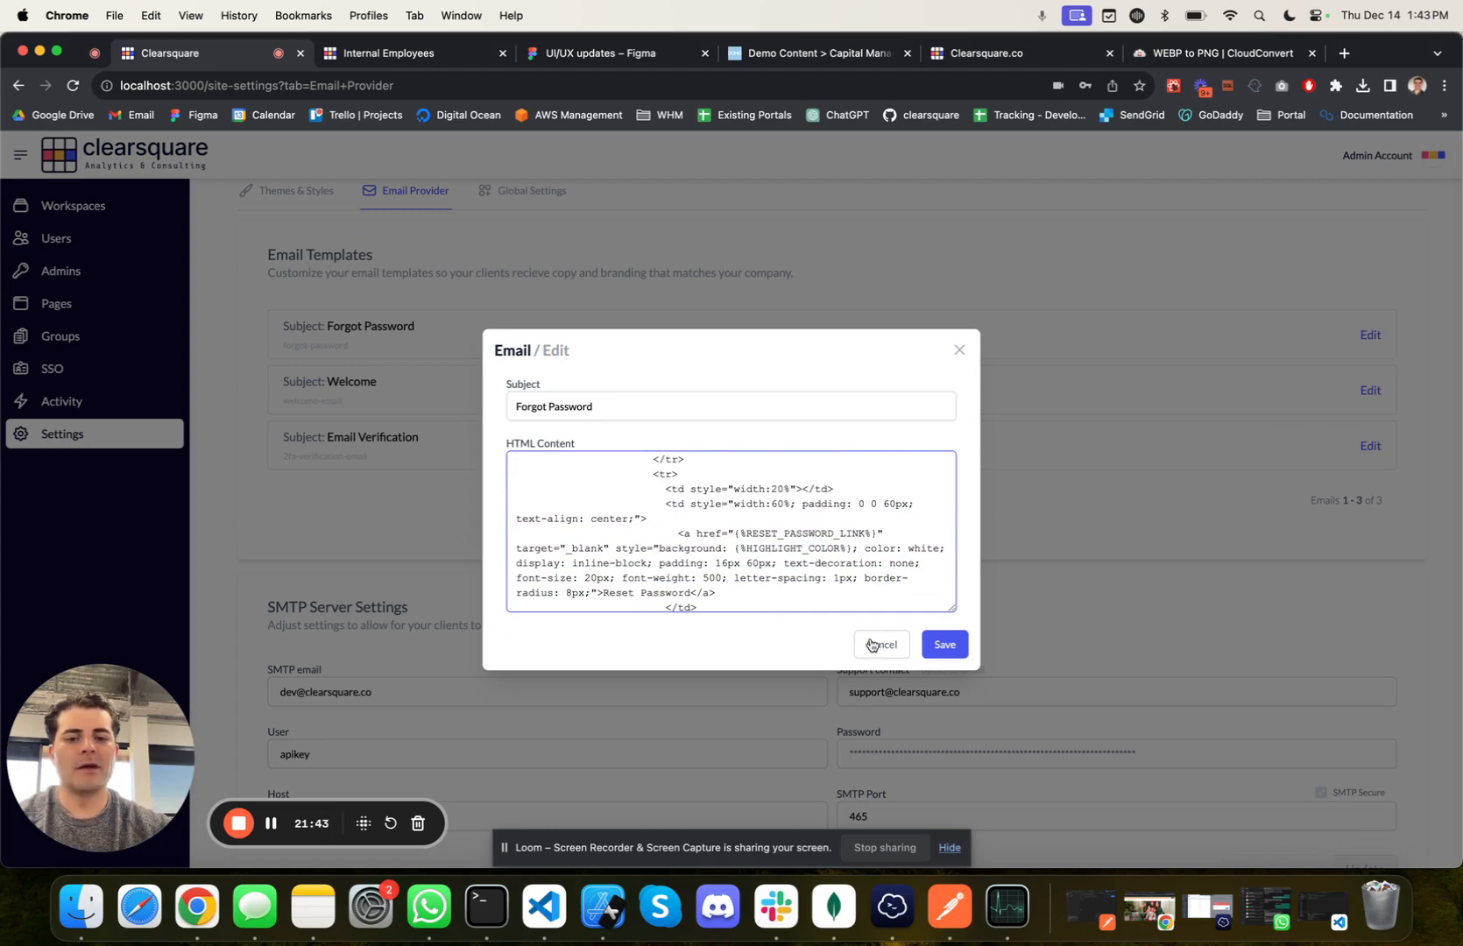
scroll(848, 575, "down", 2)
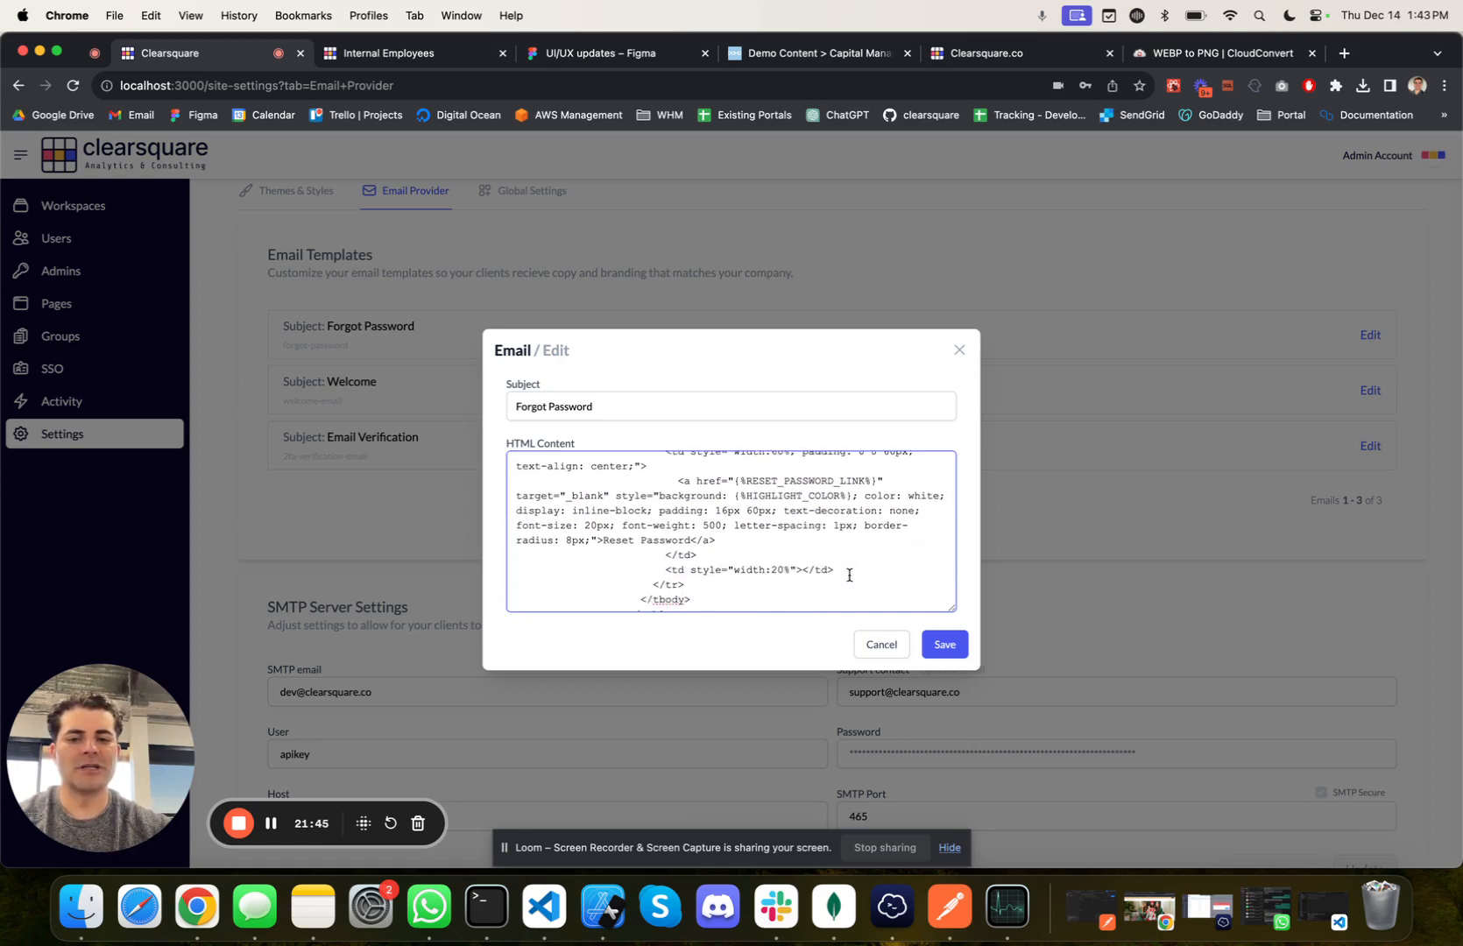
left_click(884, 643)
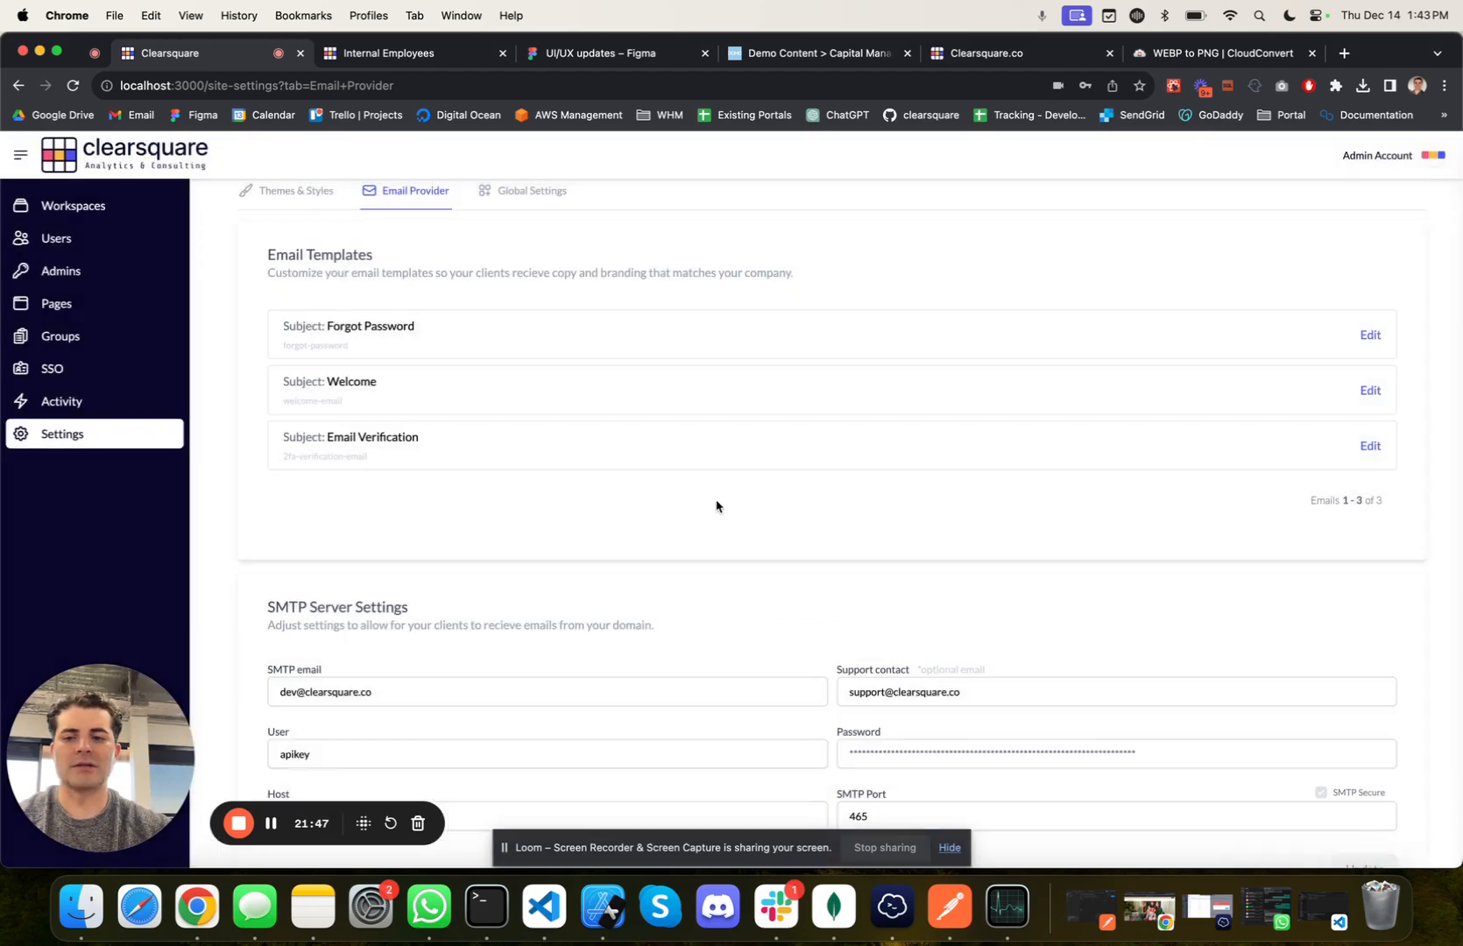
Step: Review the SMTP server settings, highlighting the SMTP email address that messages are sent from
scroll(692, 480, "down", 1)
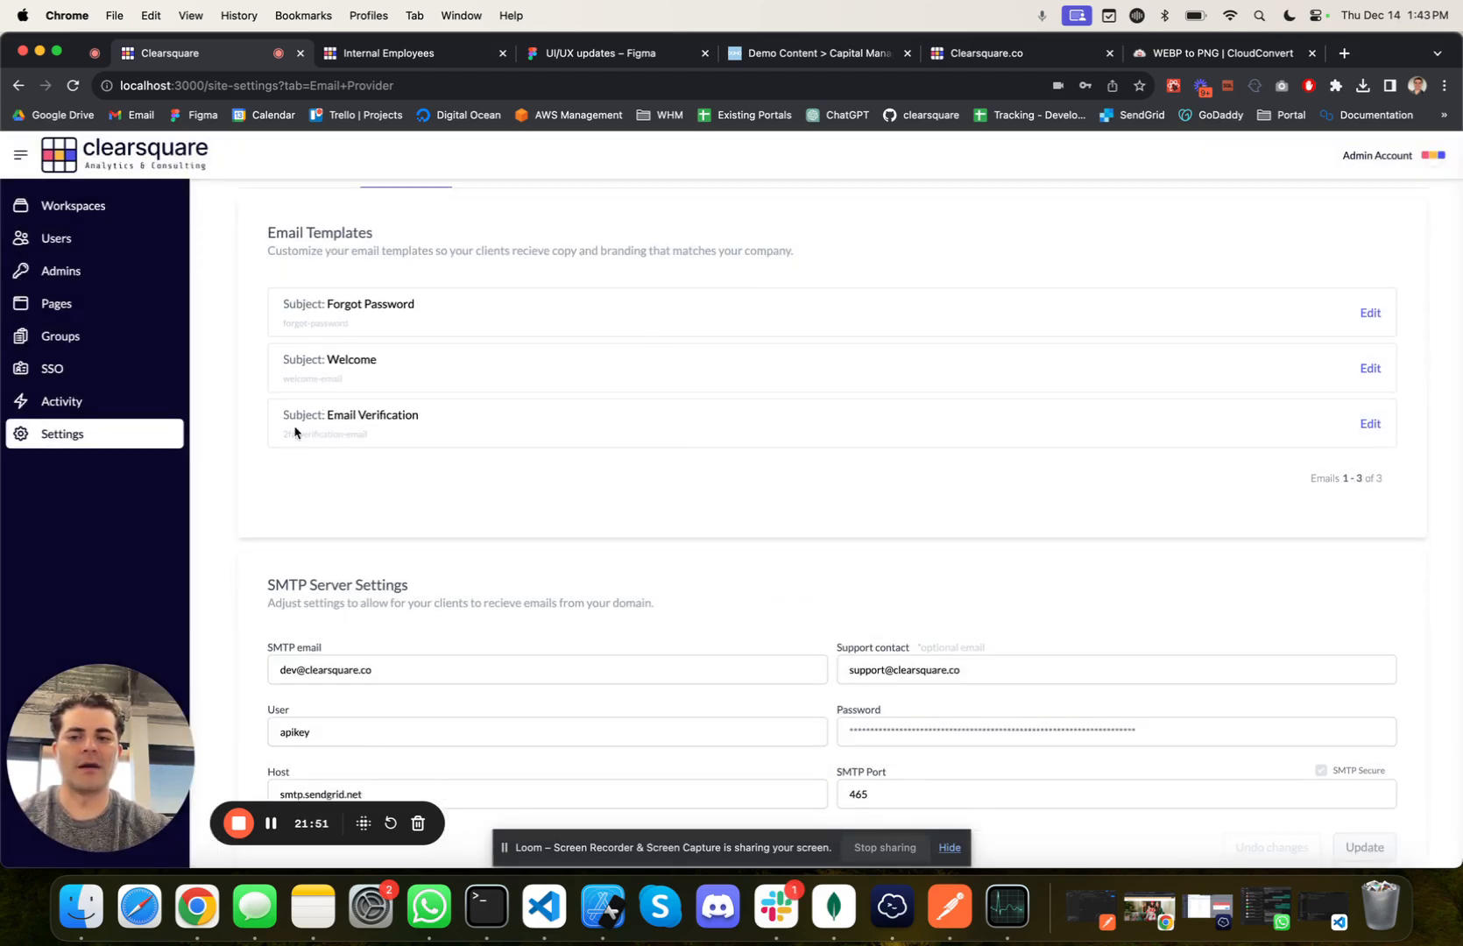
scroll(477, 422, "down", 1)
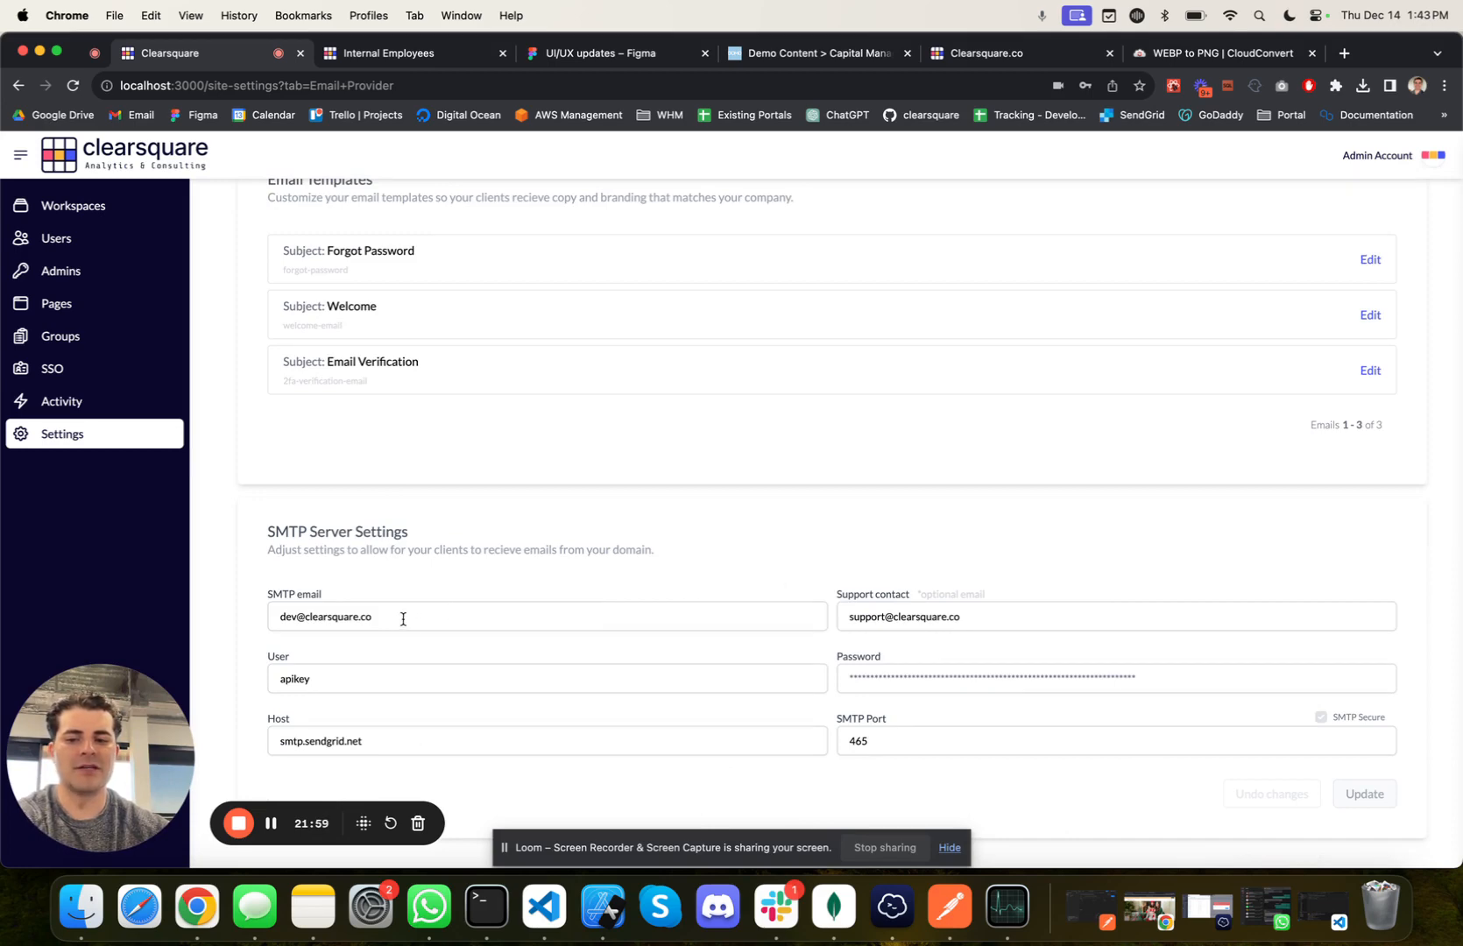
left_click_drag(403, 619, 290, 606)
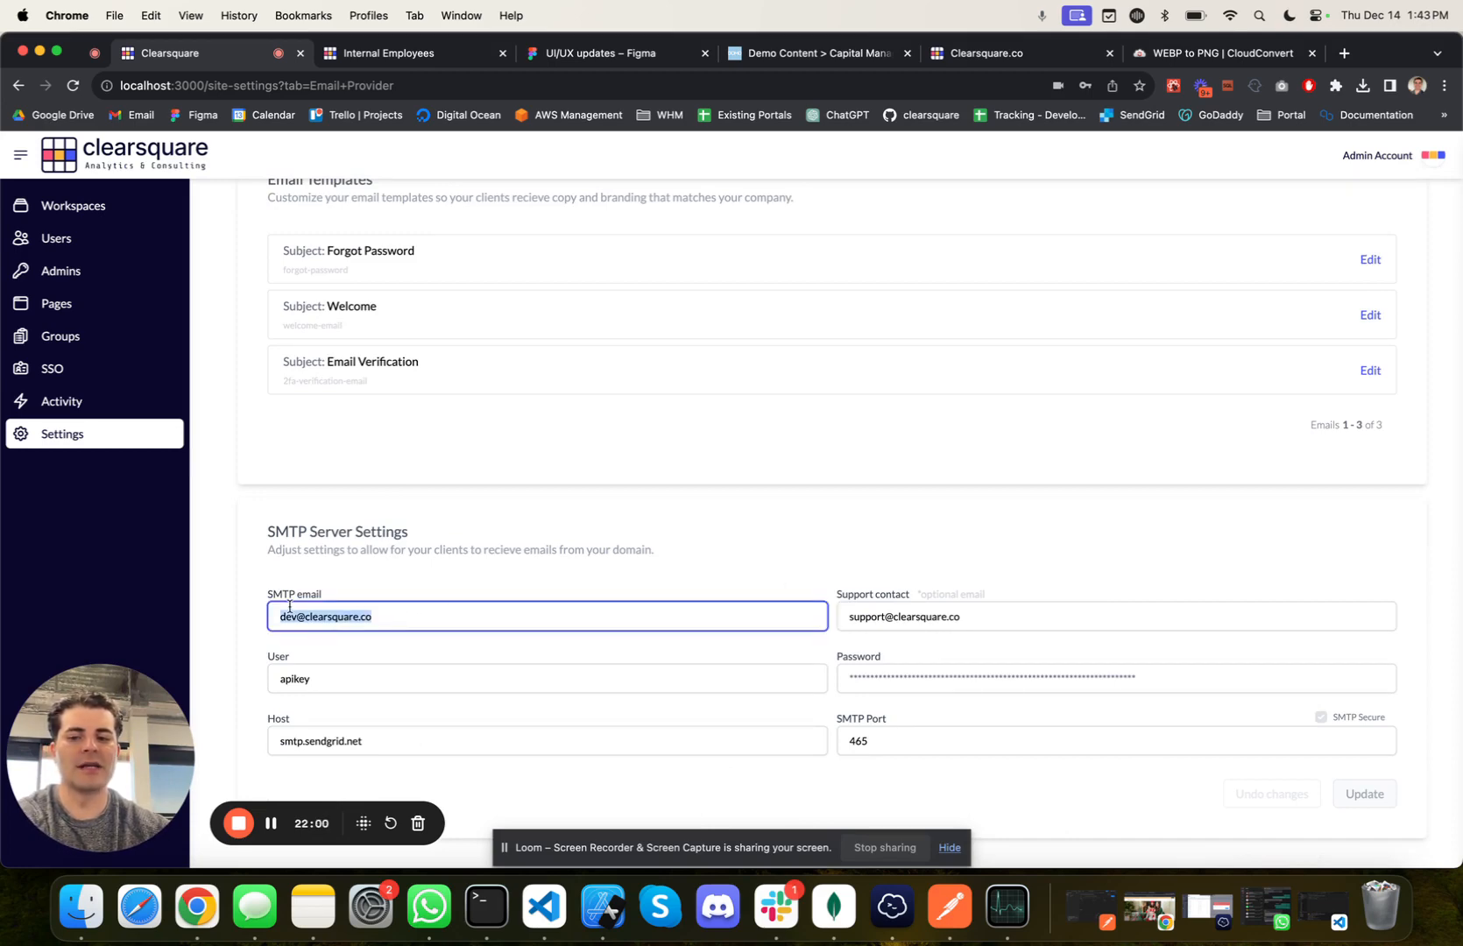
left_click(248, 634)
scroll(386, 456, "up", 3)
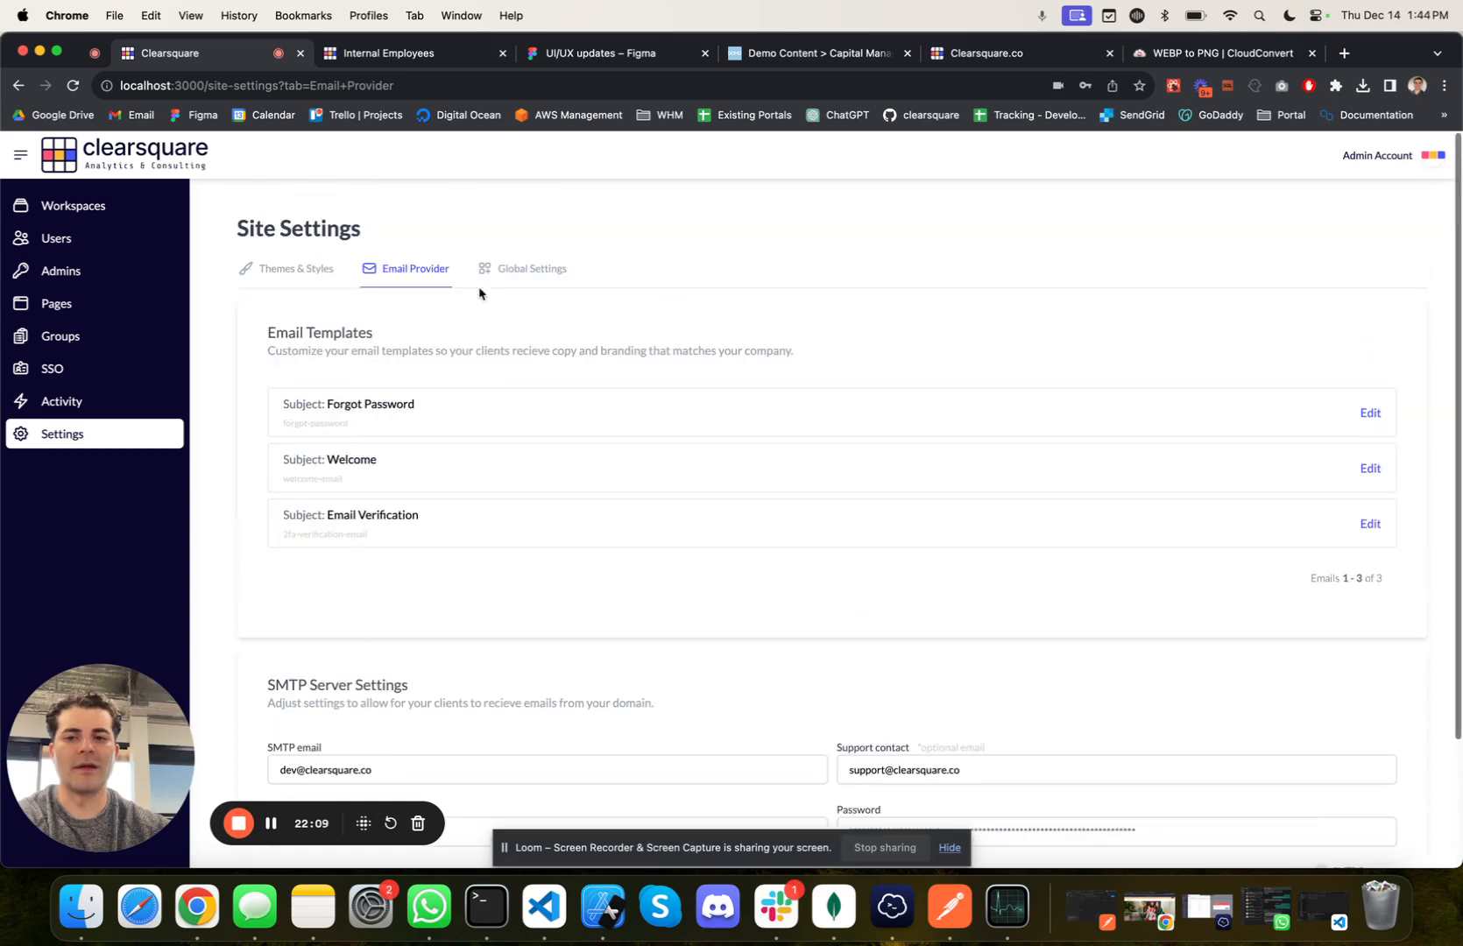
Step: Open the site's global settings, then sign out of the user portal and highlight its login page title and subtitle
left_click(521, 271)
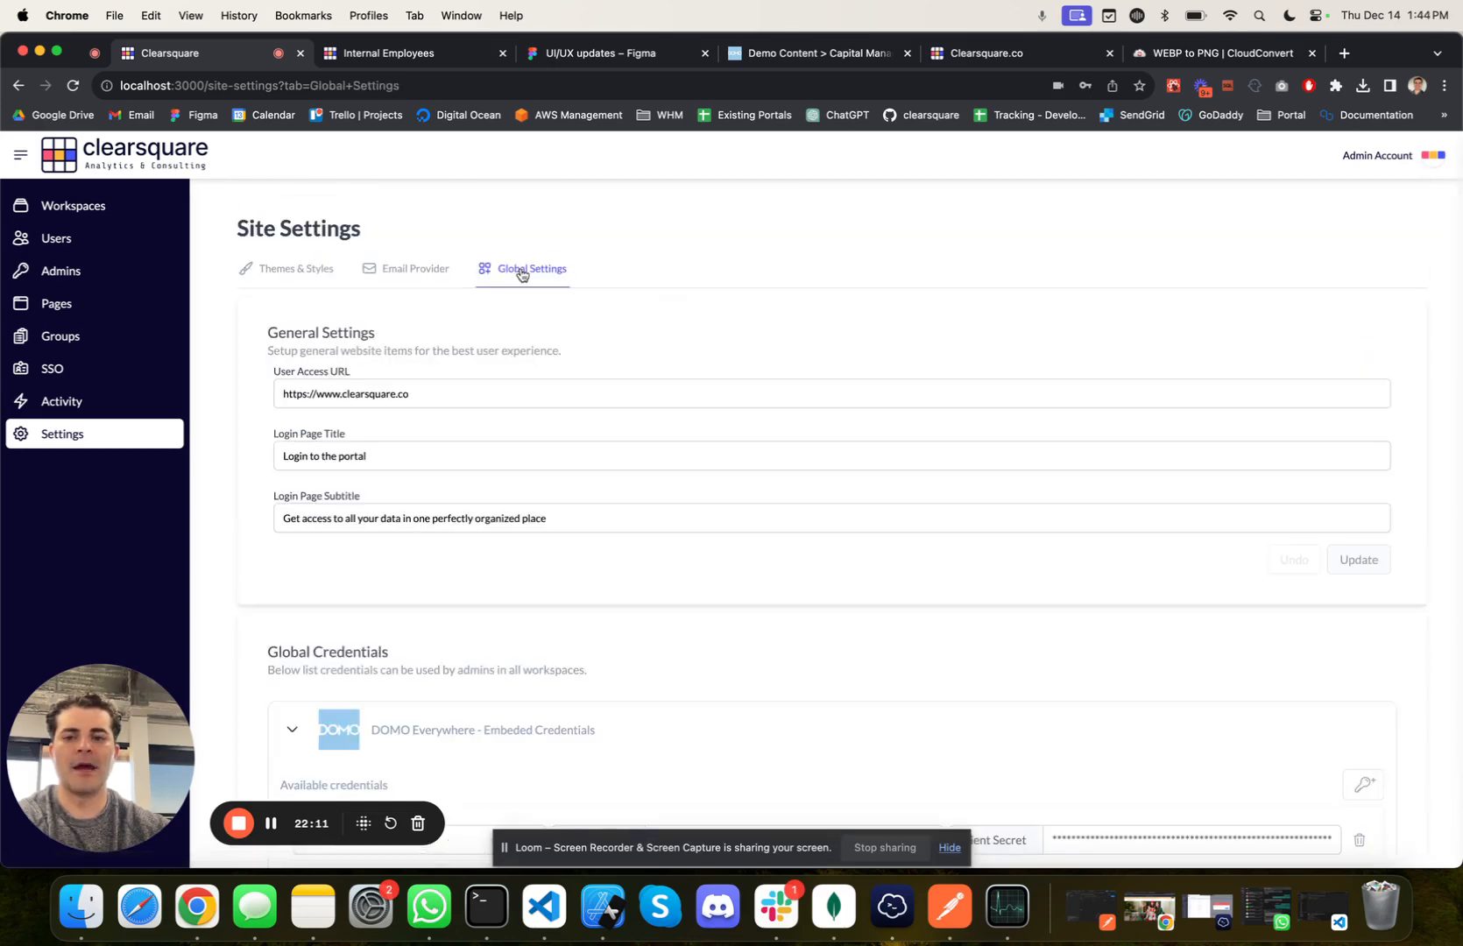
scroll(520, 274, "down", 1)
left_click(423, 55)
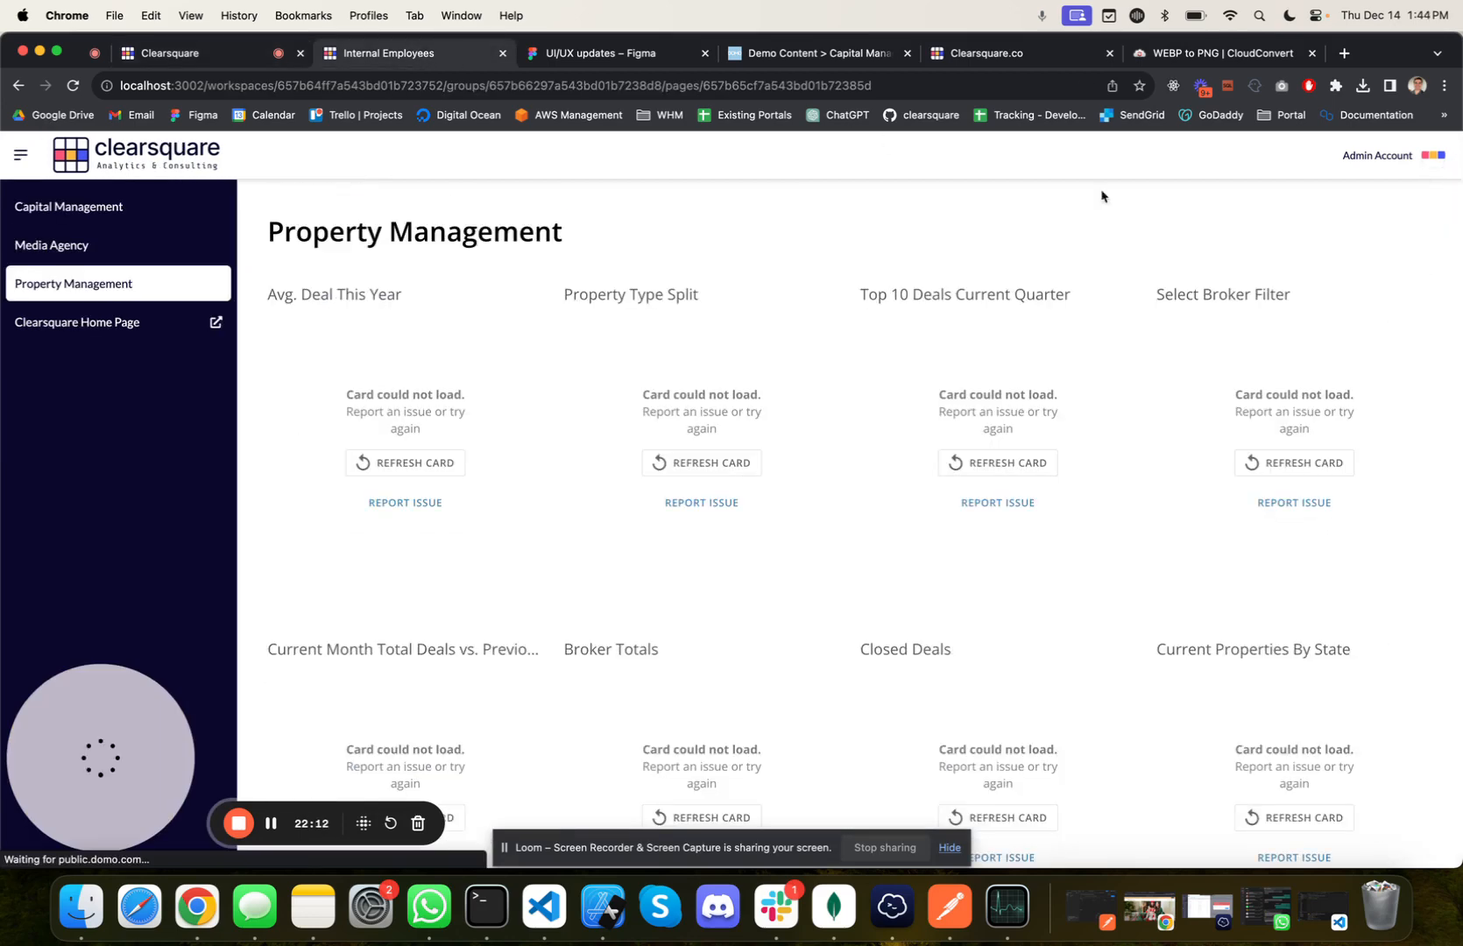
left_click(1434, 156)
left_click(1351, 219)
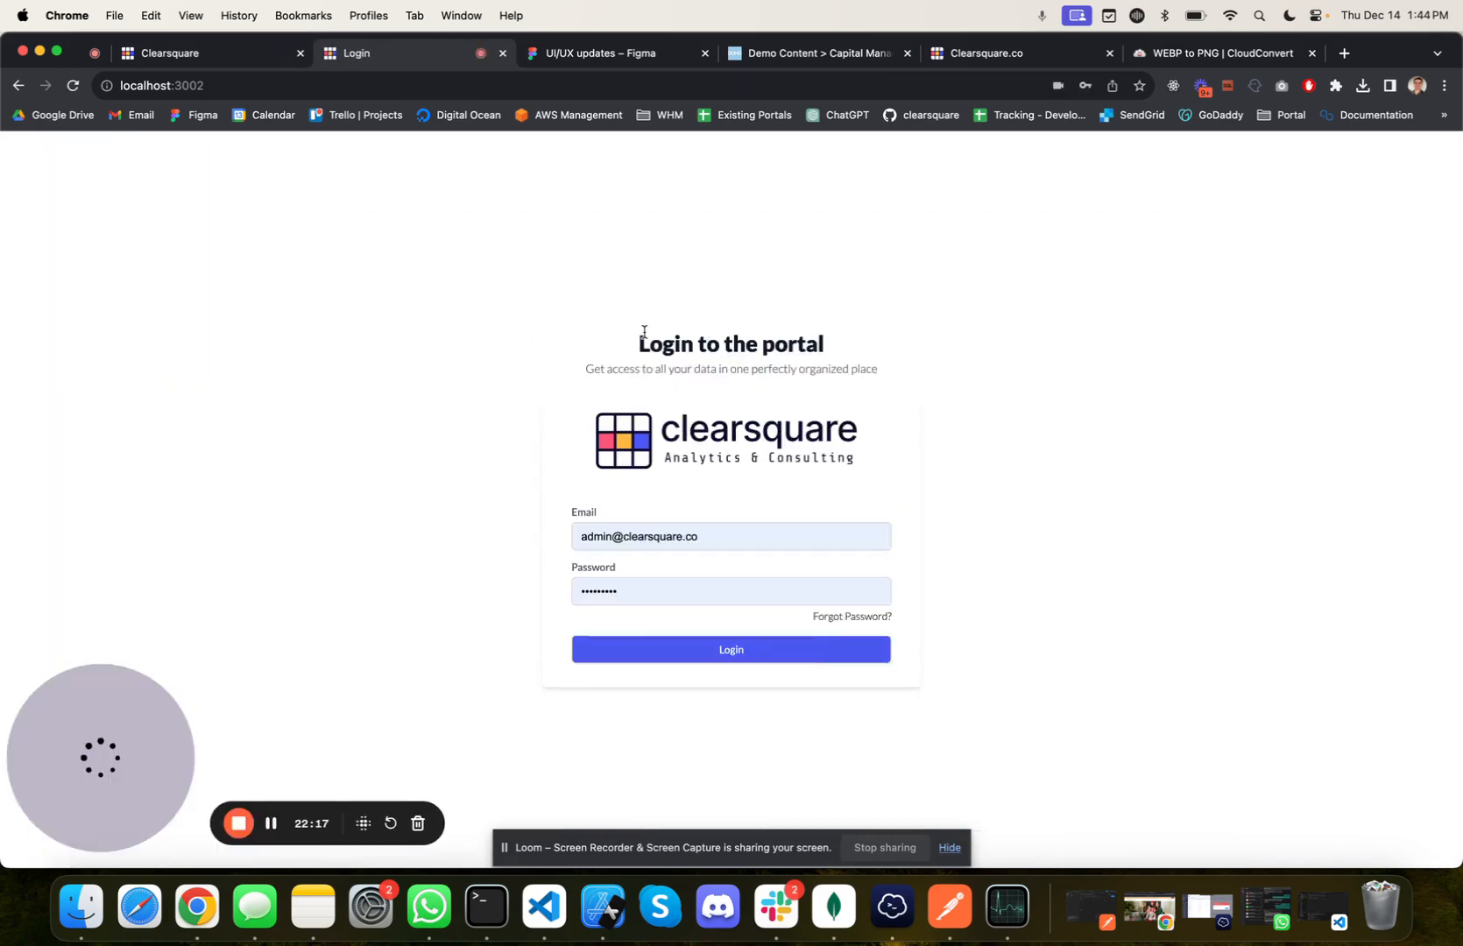
left_click_drag(637, 337, 847, 345)
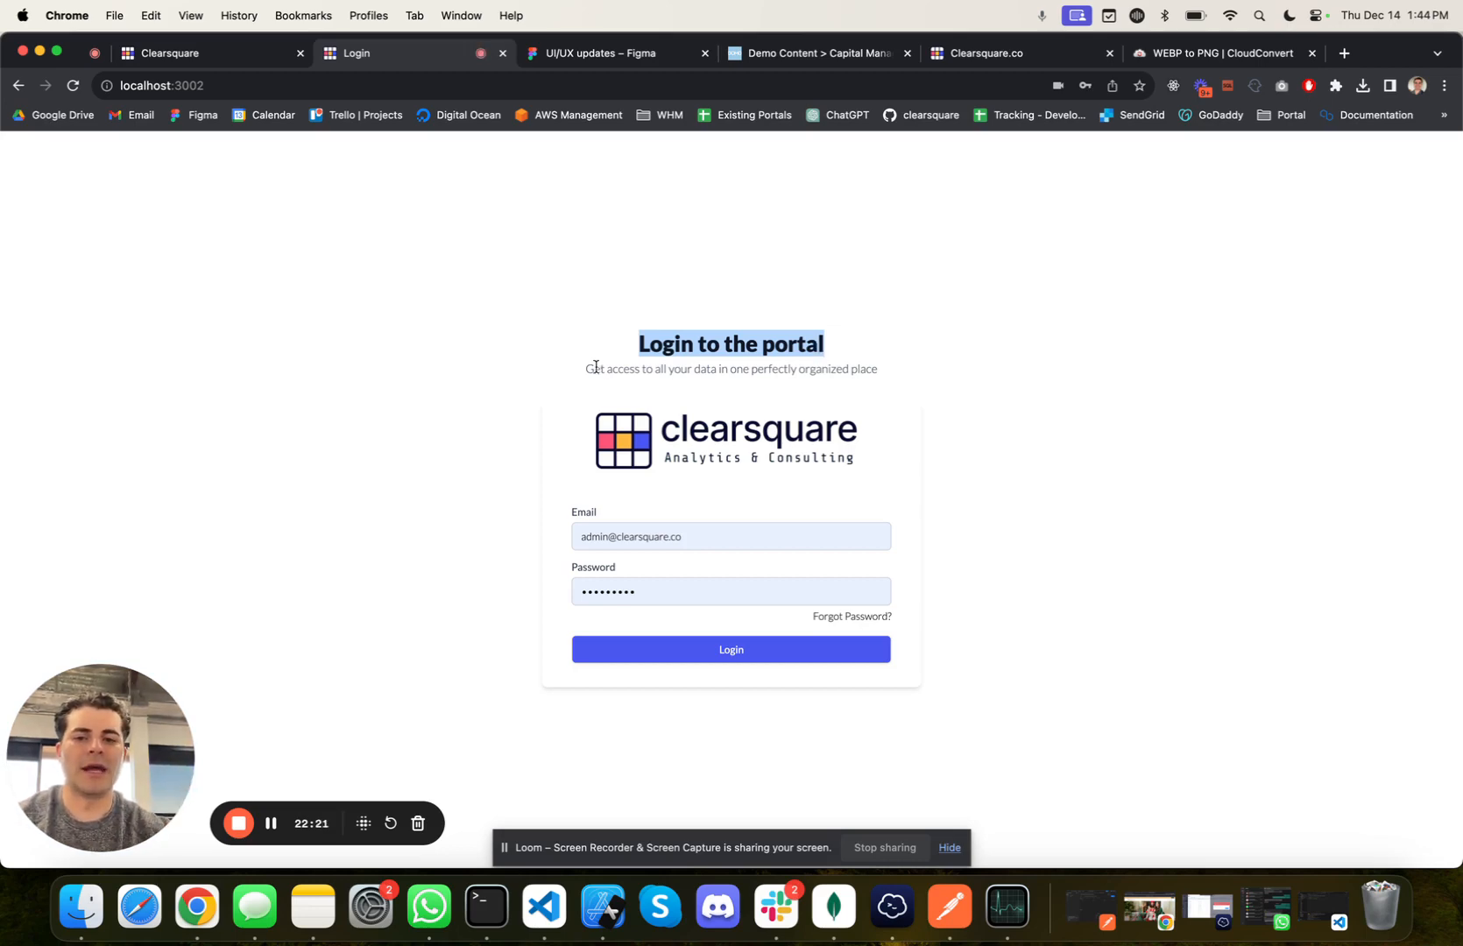
left_click_drag(596, 367, 700, 369)
Step: Return to the admin site's global settings and highlight the Login Page Title and Login Page Subtitle values
left_click(253, 46)
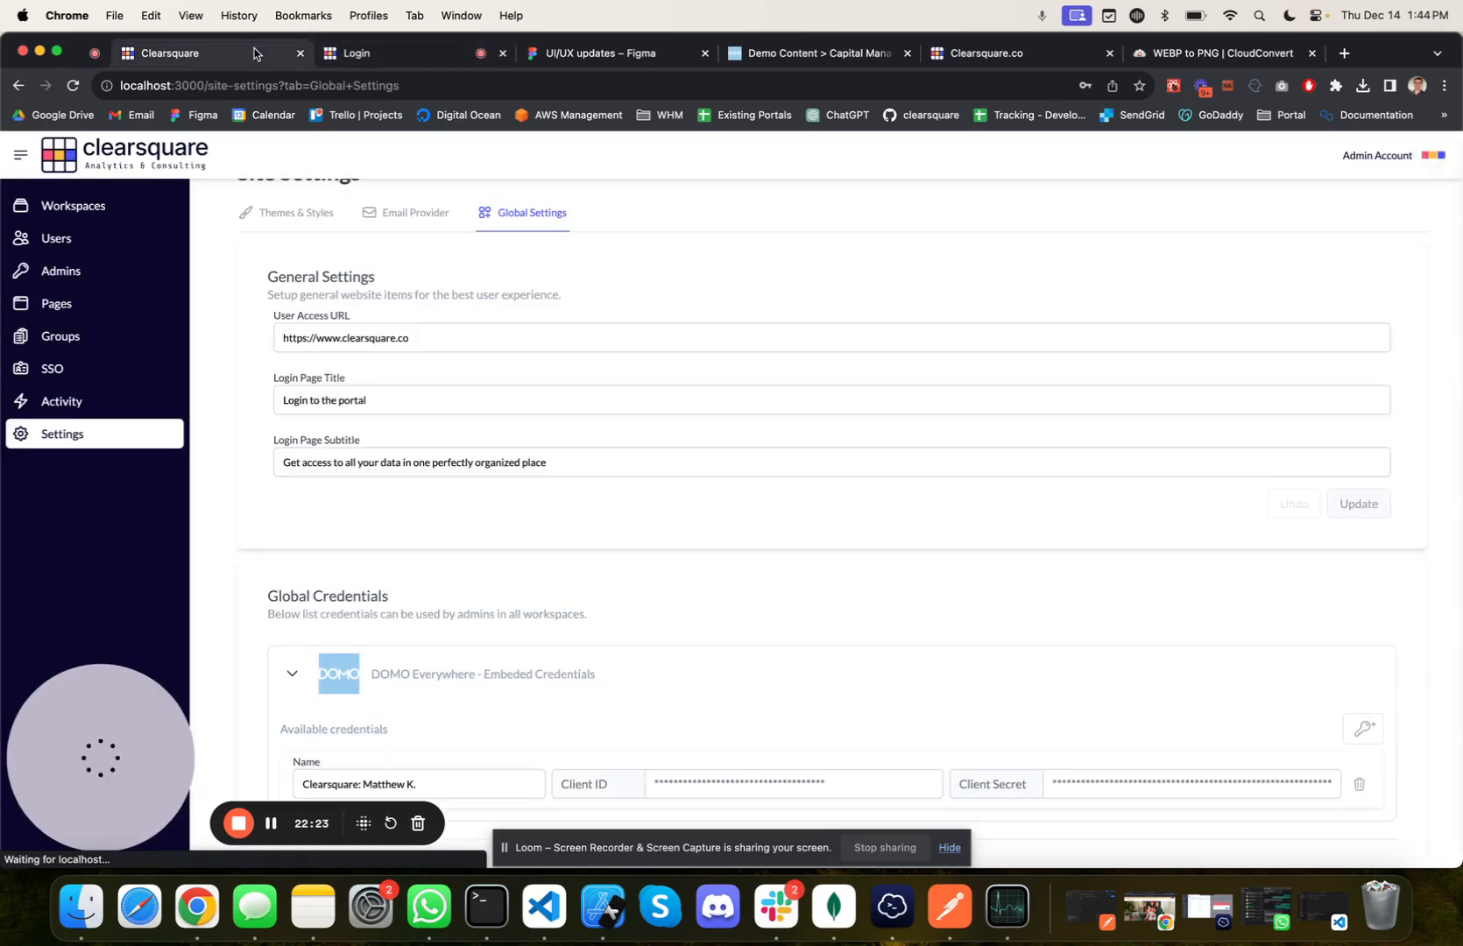
left_click_drag(384, 399, 208, 409)
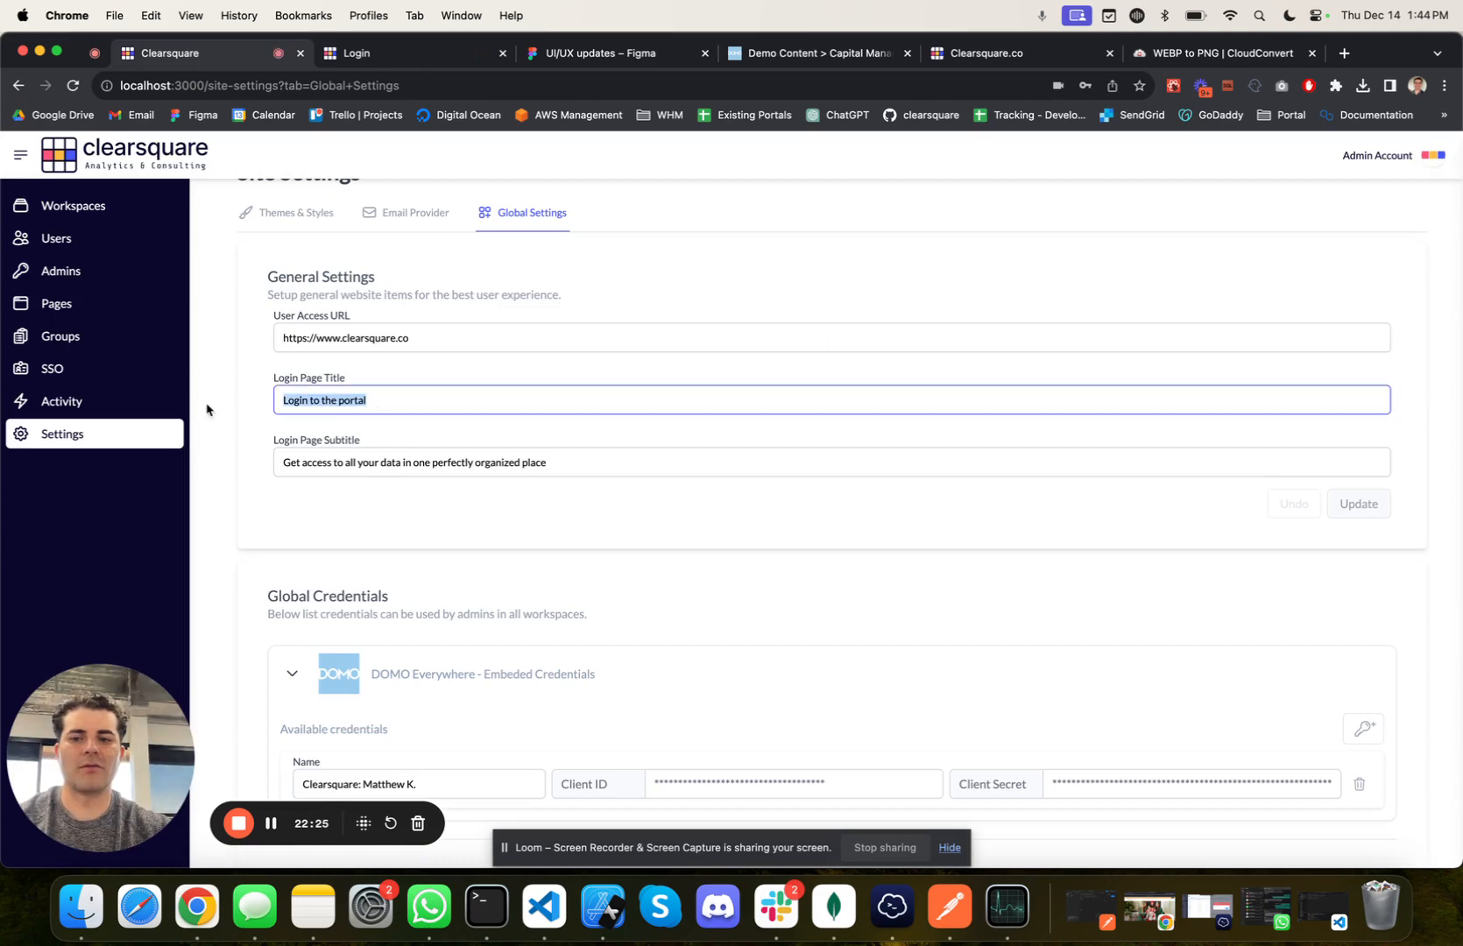
left_click_drag(300, 450, 613, 493)
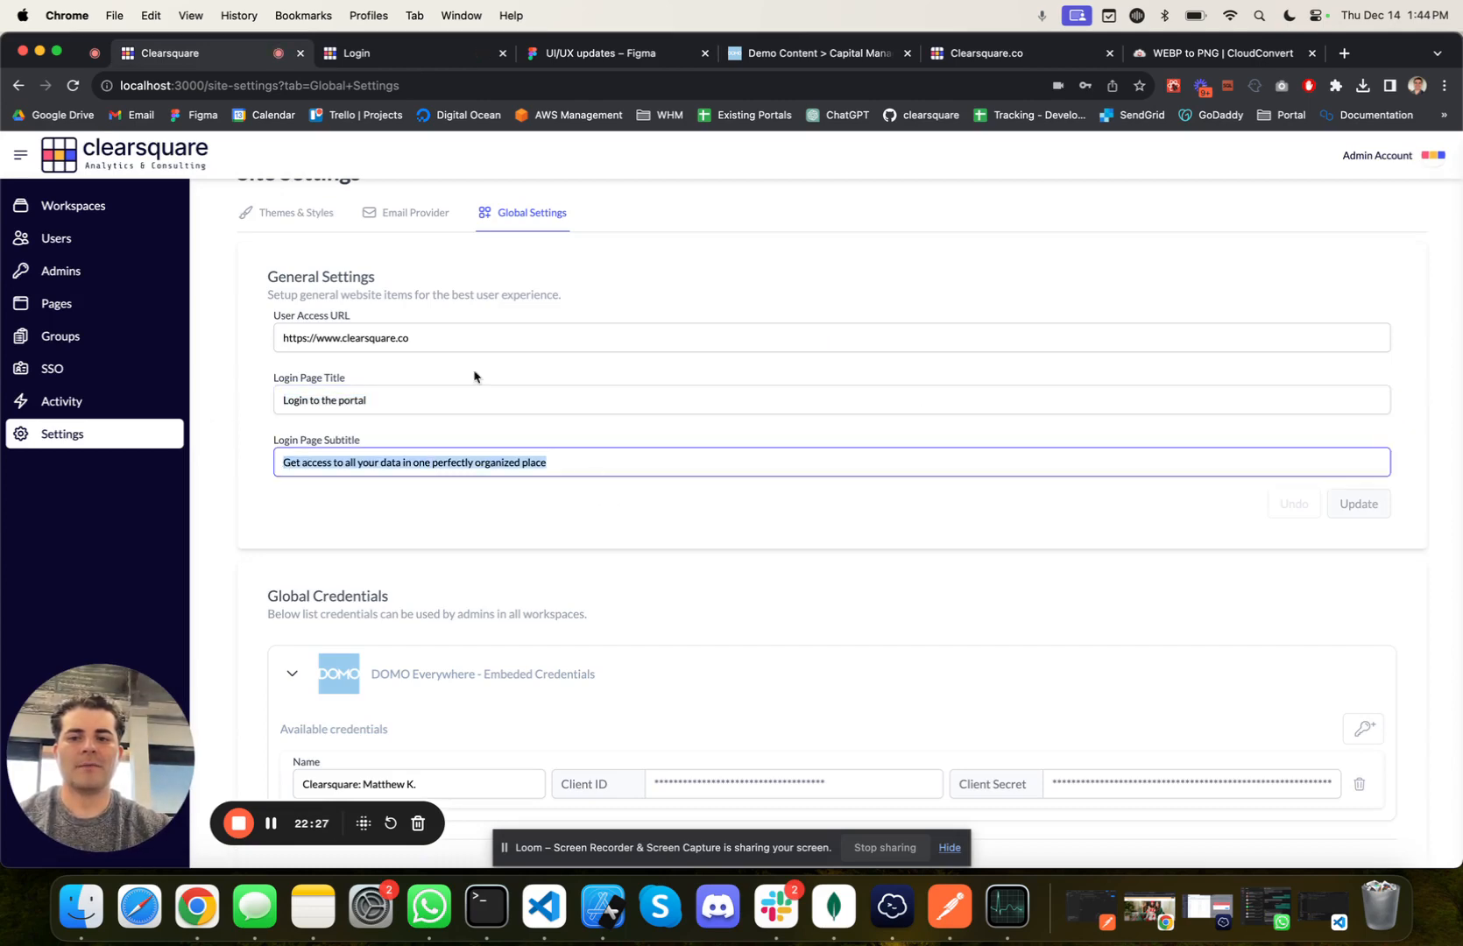
left_click(311, 340)
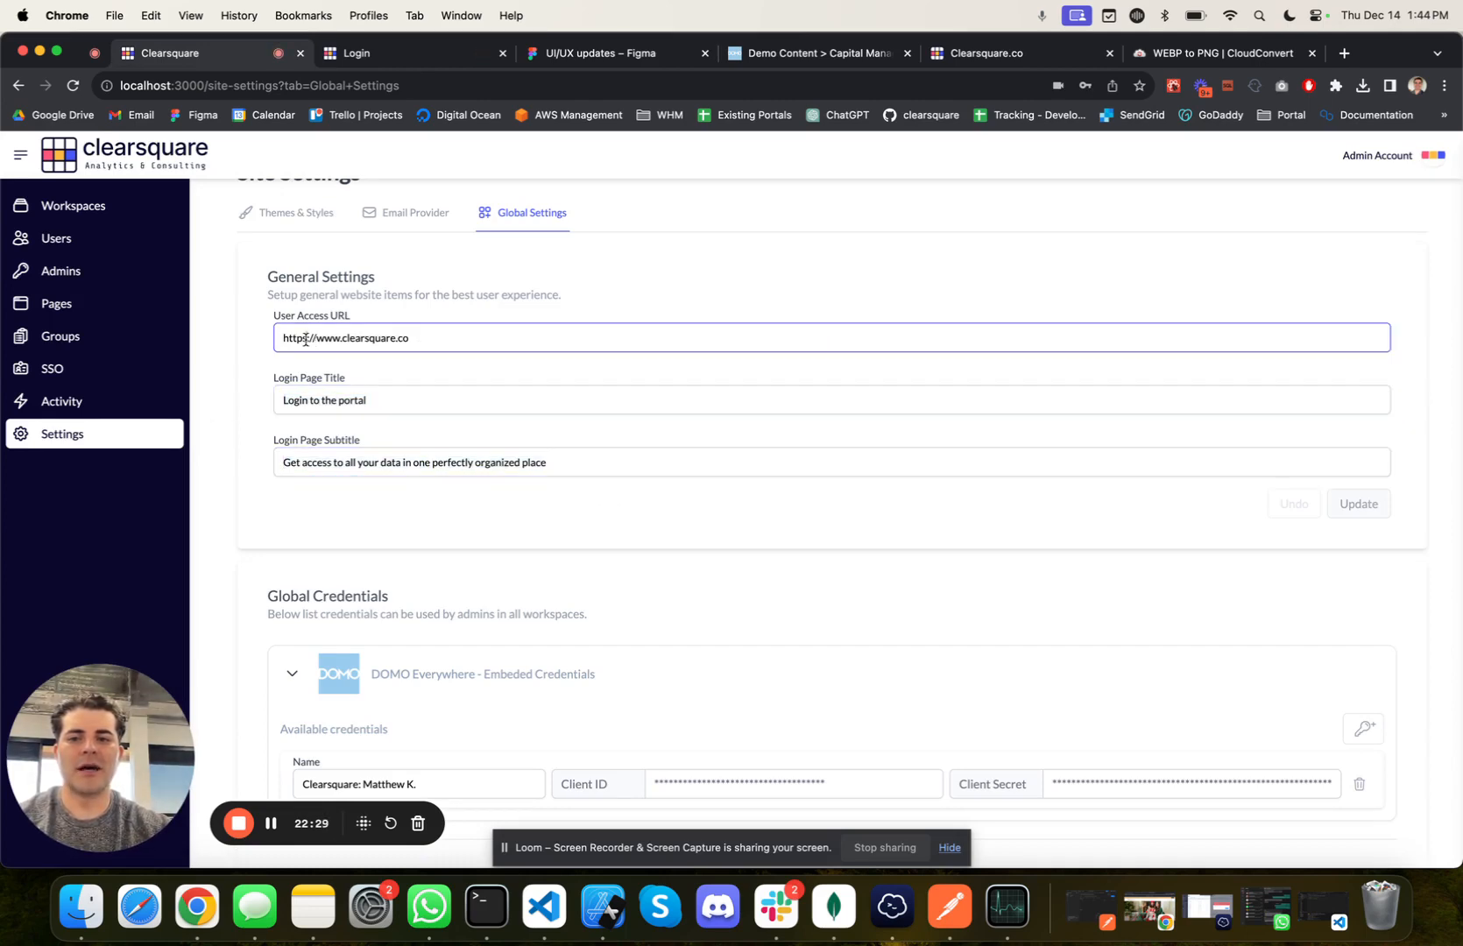
key("BackSpace")
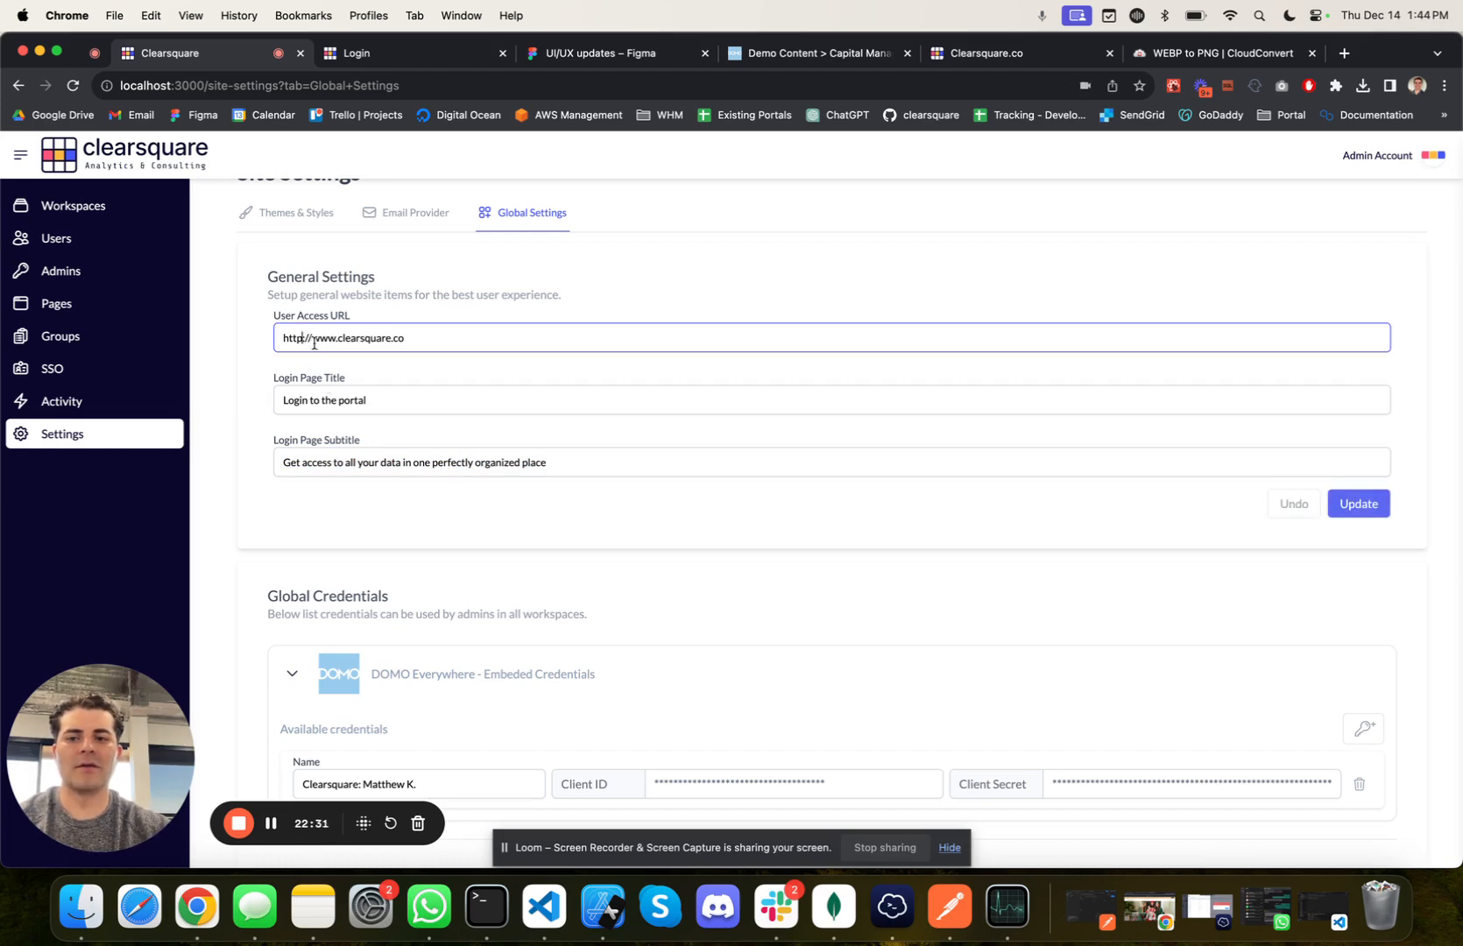
left_click_drag(312, 341, 466, 342)
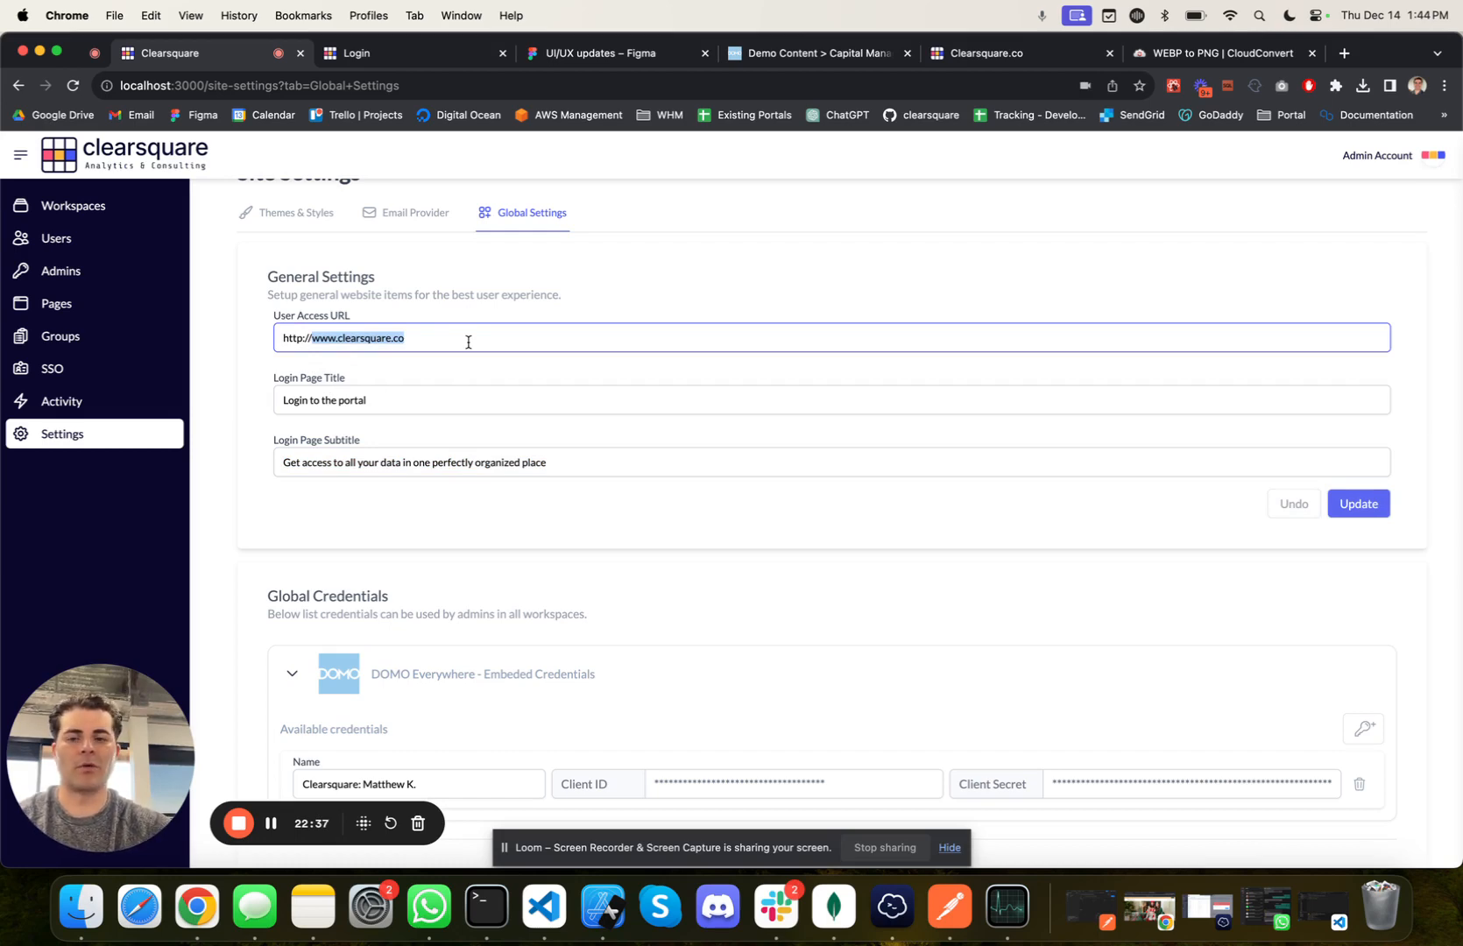
type("localhost:3002")
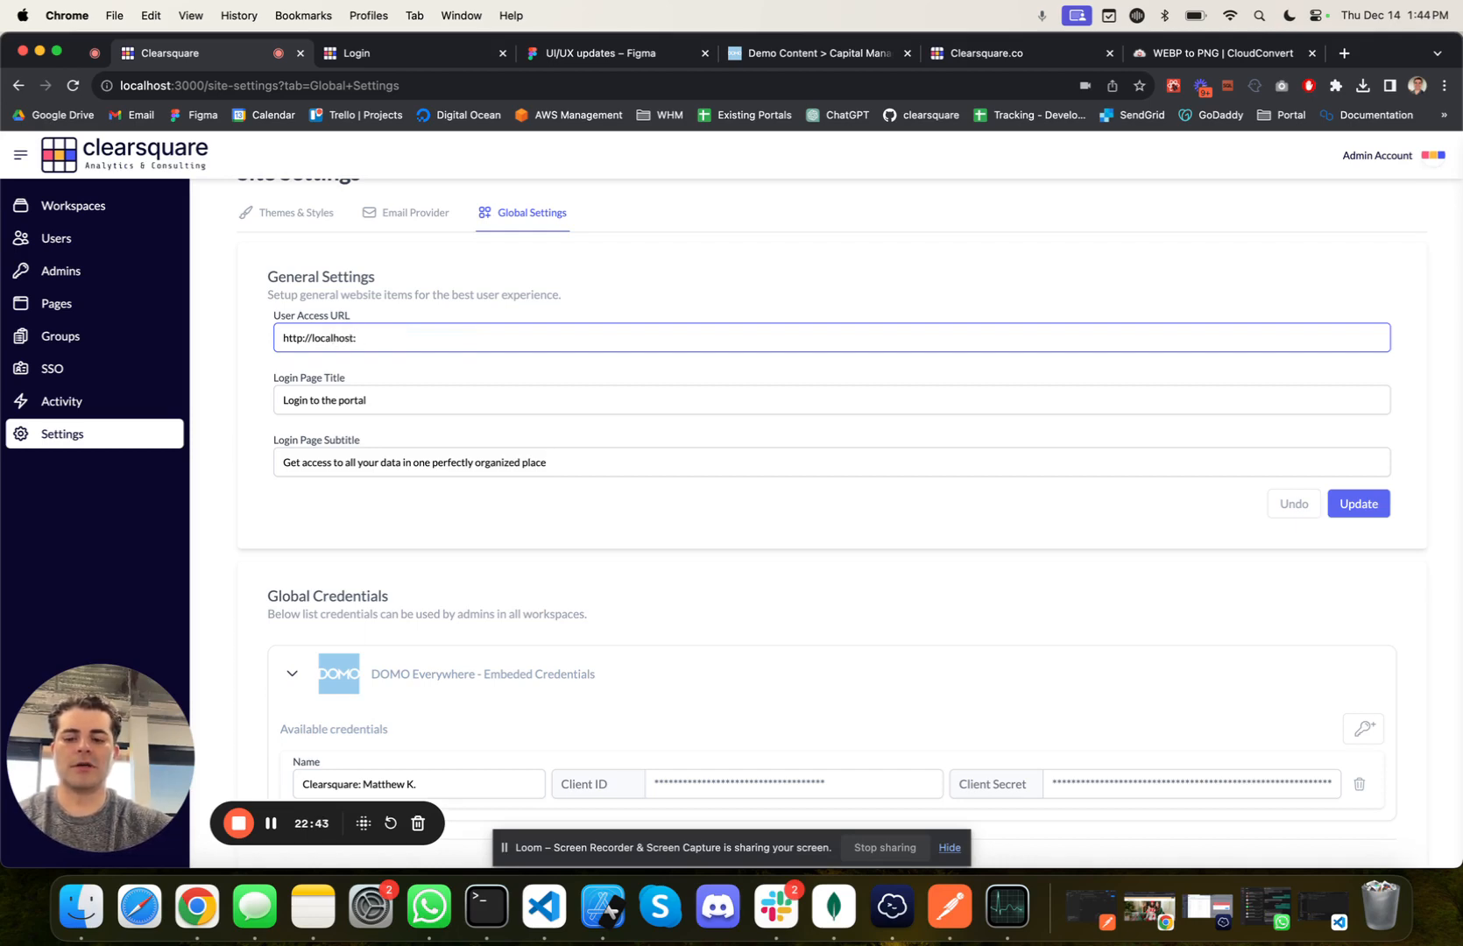
left_click(1354, 506)
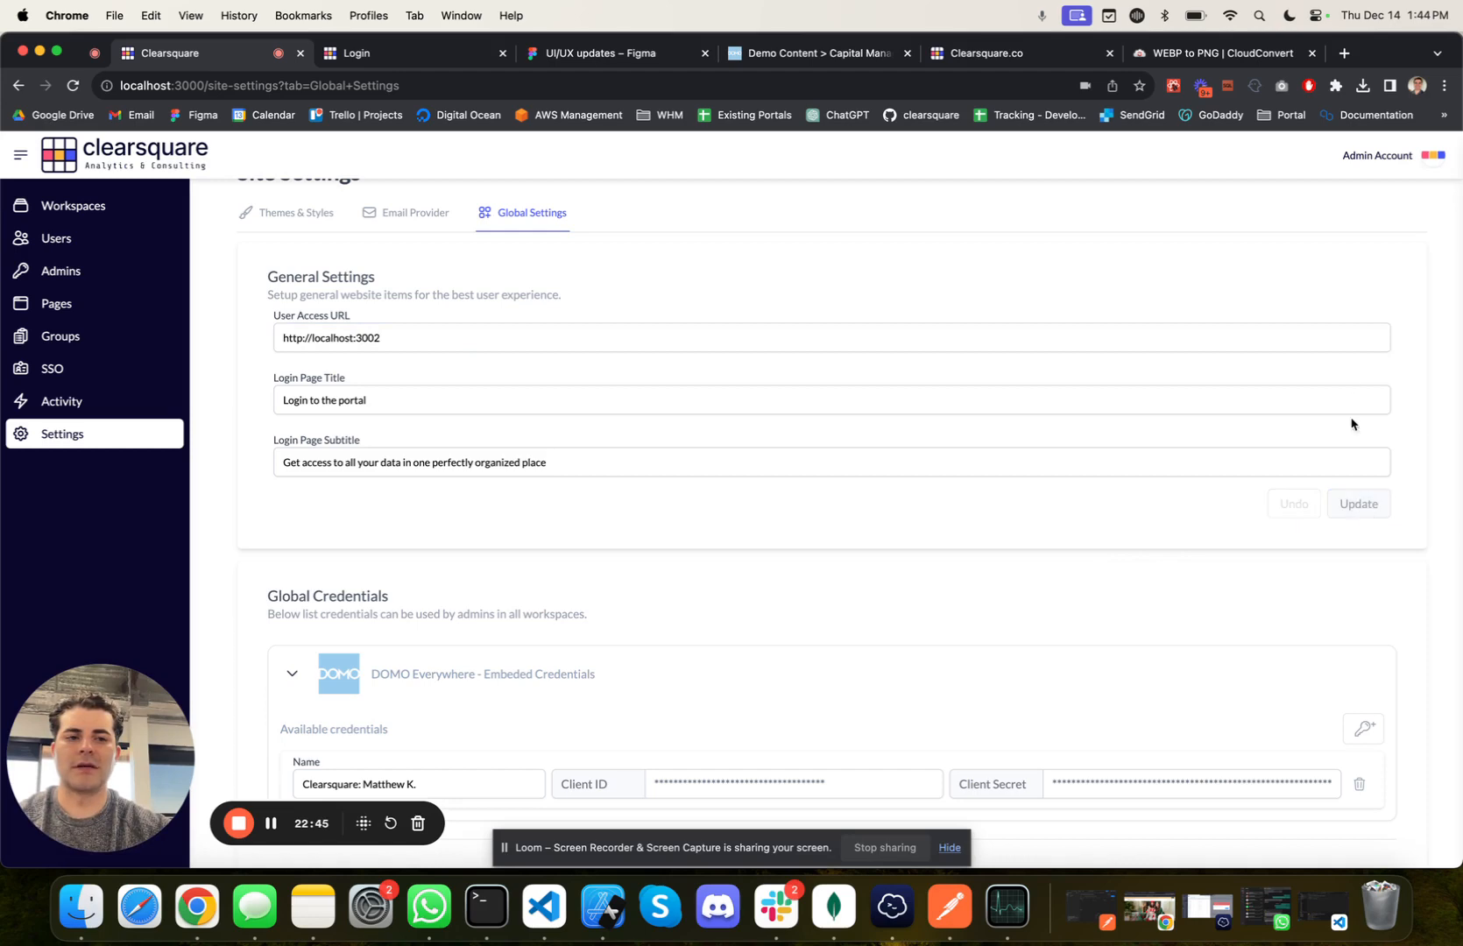
Step: Reload the site settings, test the account's User portal link, and return to the global settings
left_click(72, 84)
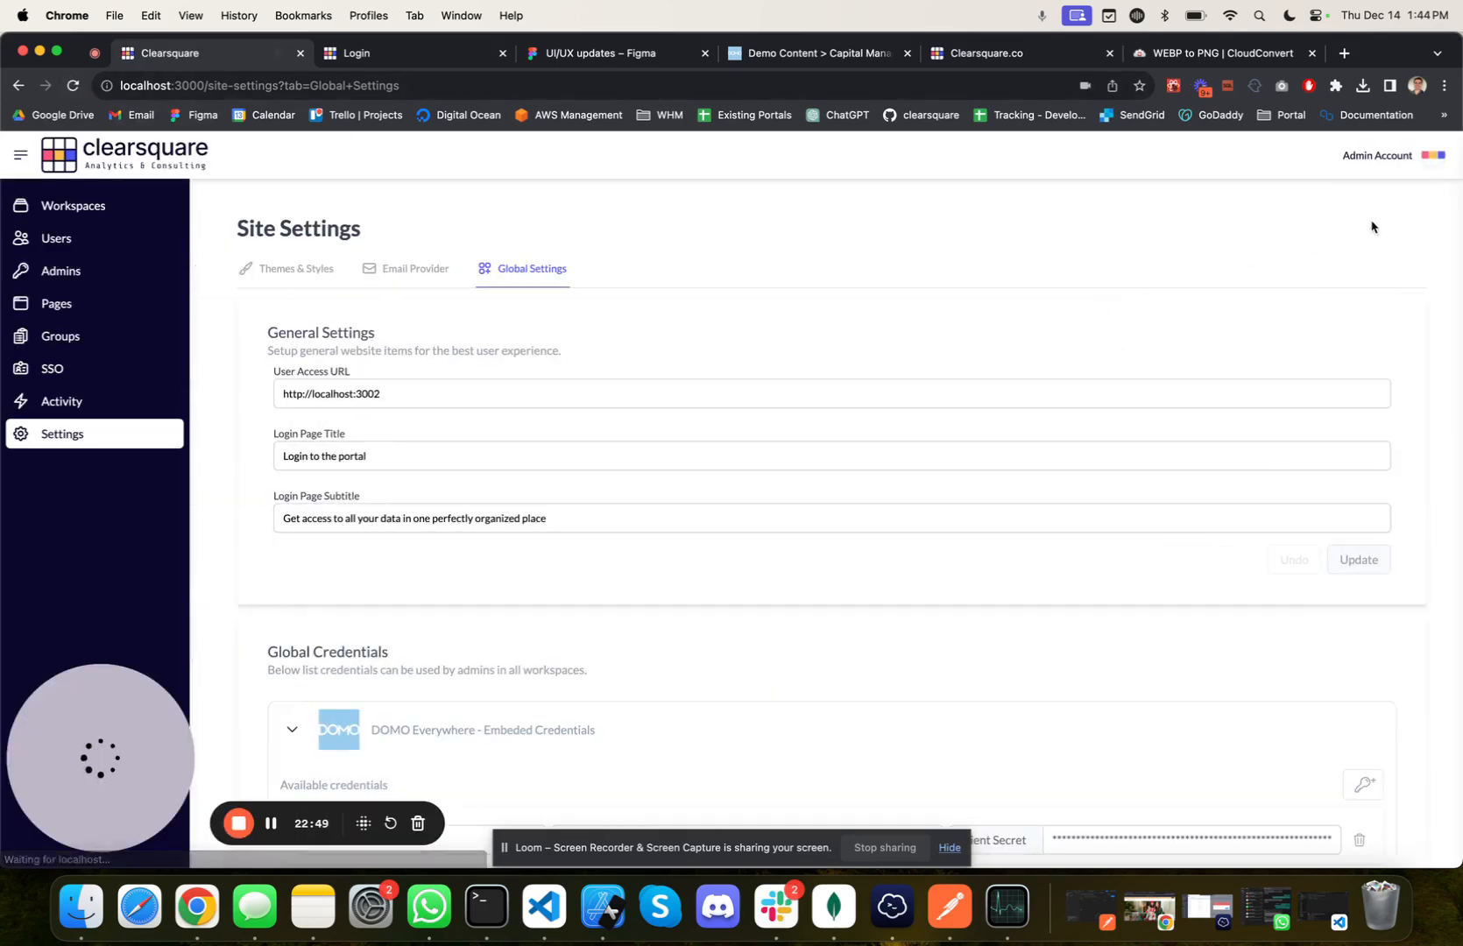
left_click(1435, 159)
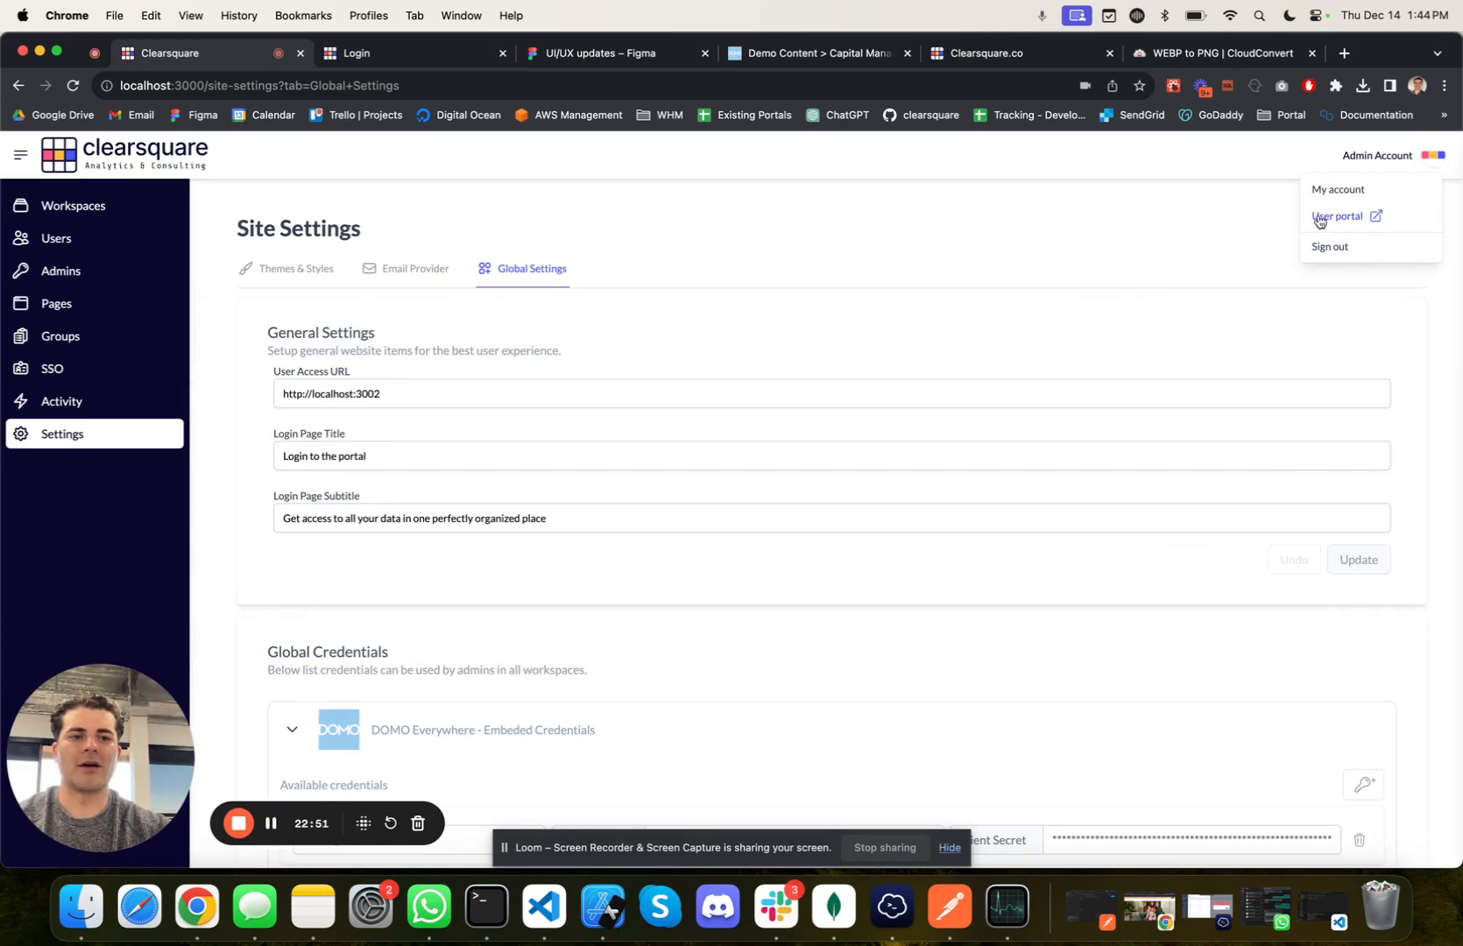
left_click(1376, 218)
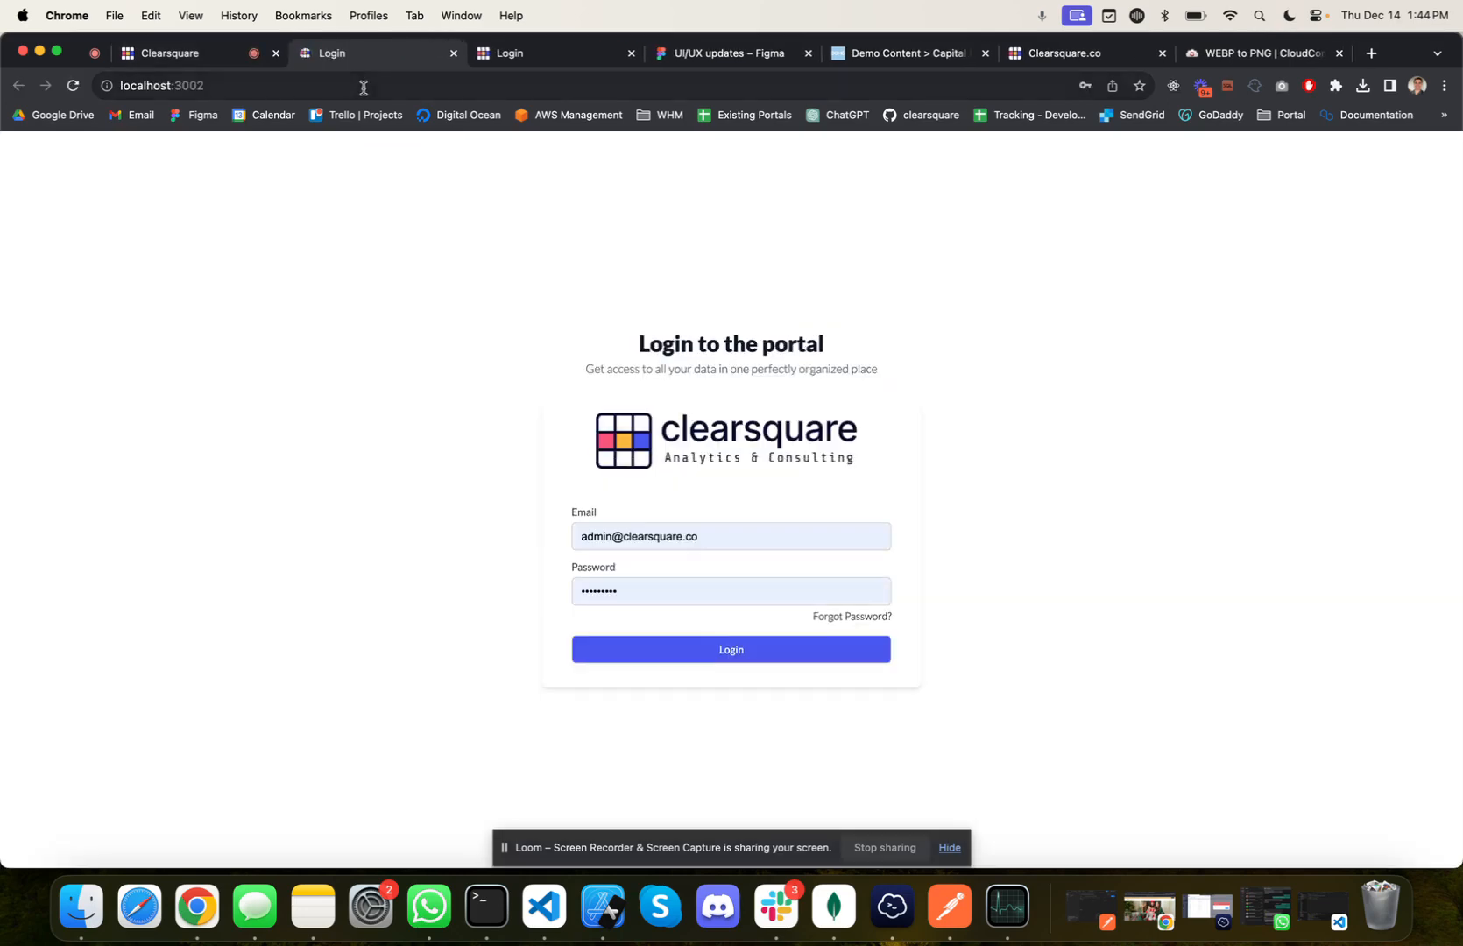
left_click(199, 53)
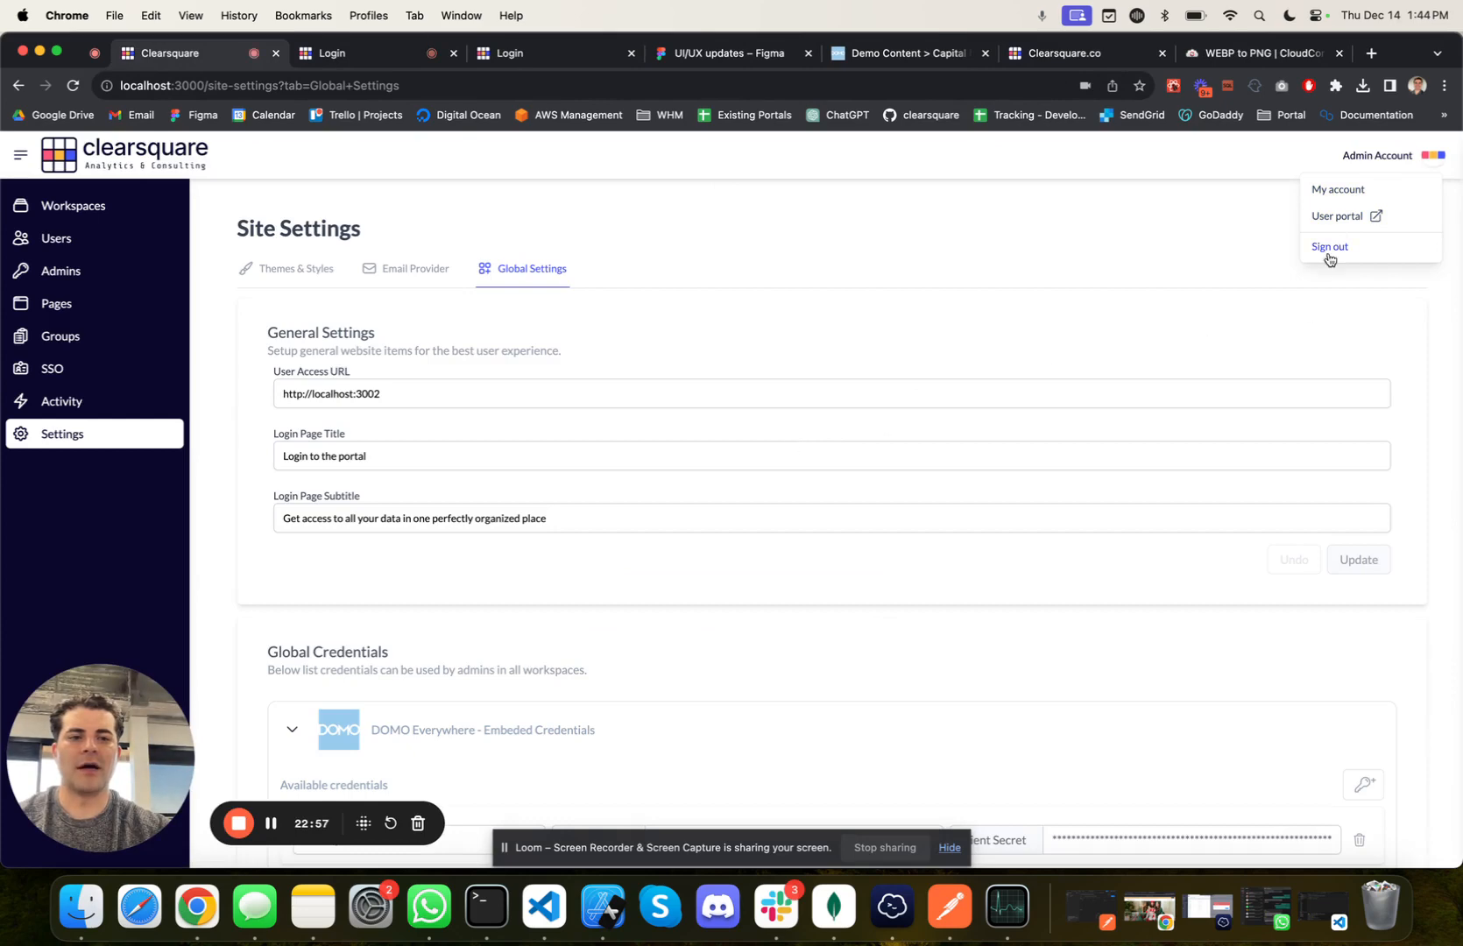
scroll(1001, 339, "down", 1)
scroll(1000, 340, "up", 1)
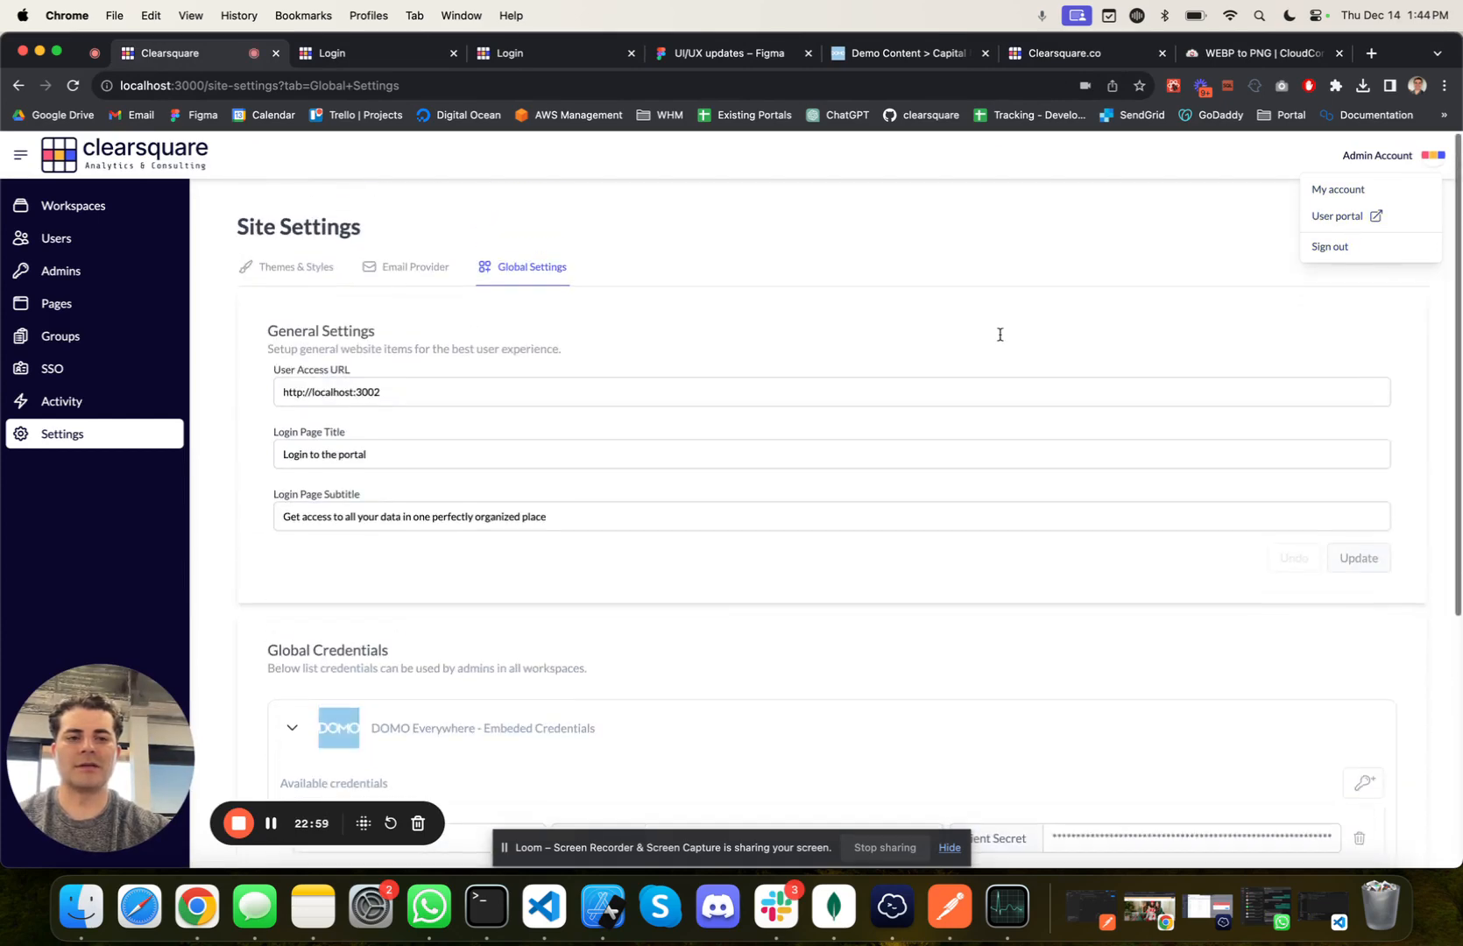
left_click(1096, 250)
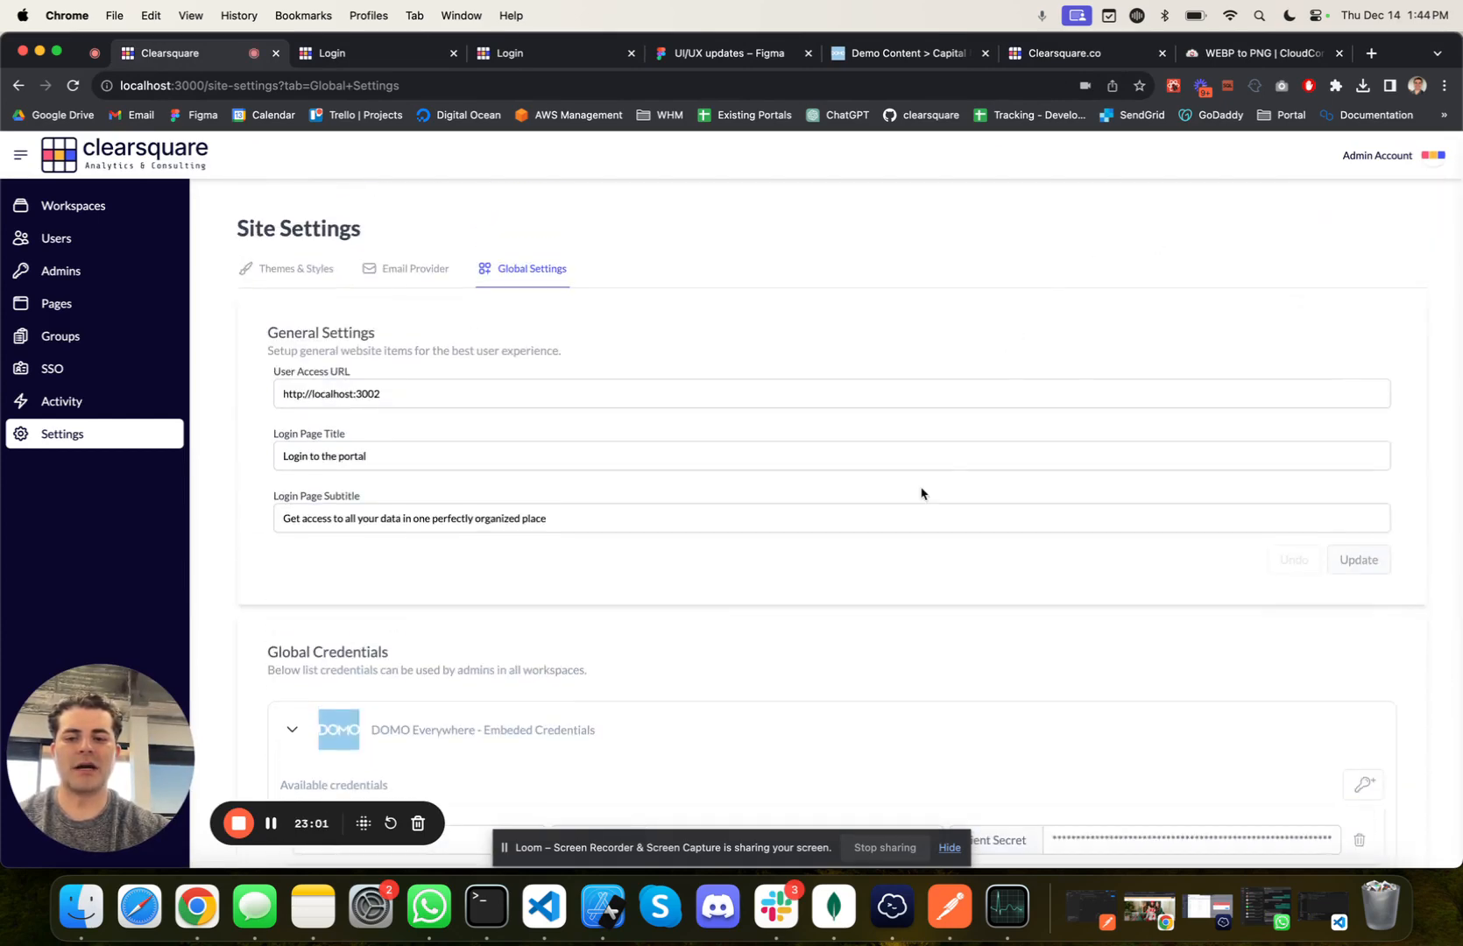
Step: Review the DOMO global credentials, view developer.domo.com in a new browser tab, and return to the admin site's global settings
scroll(921, 494, "down", 5)
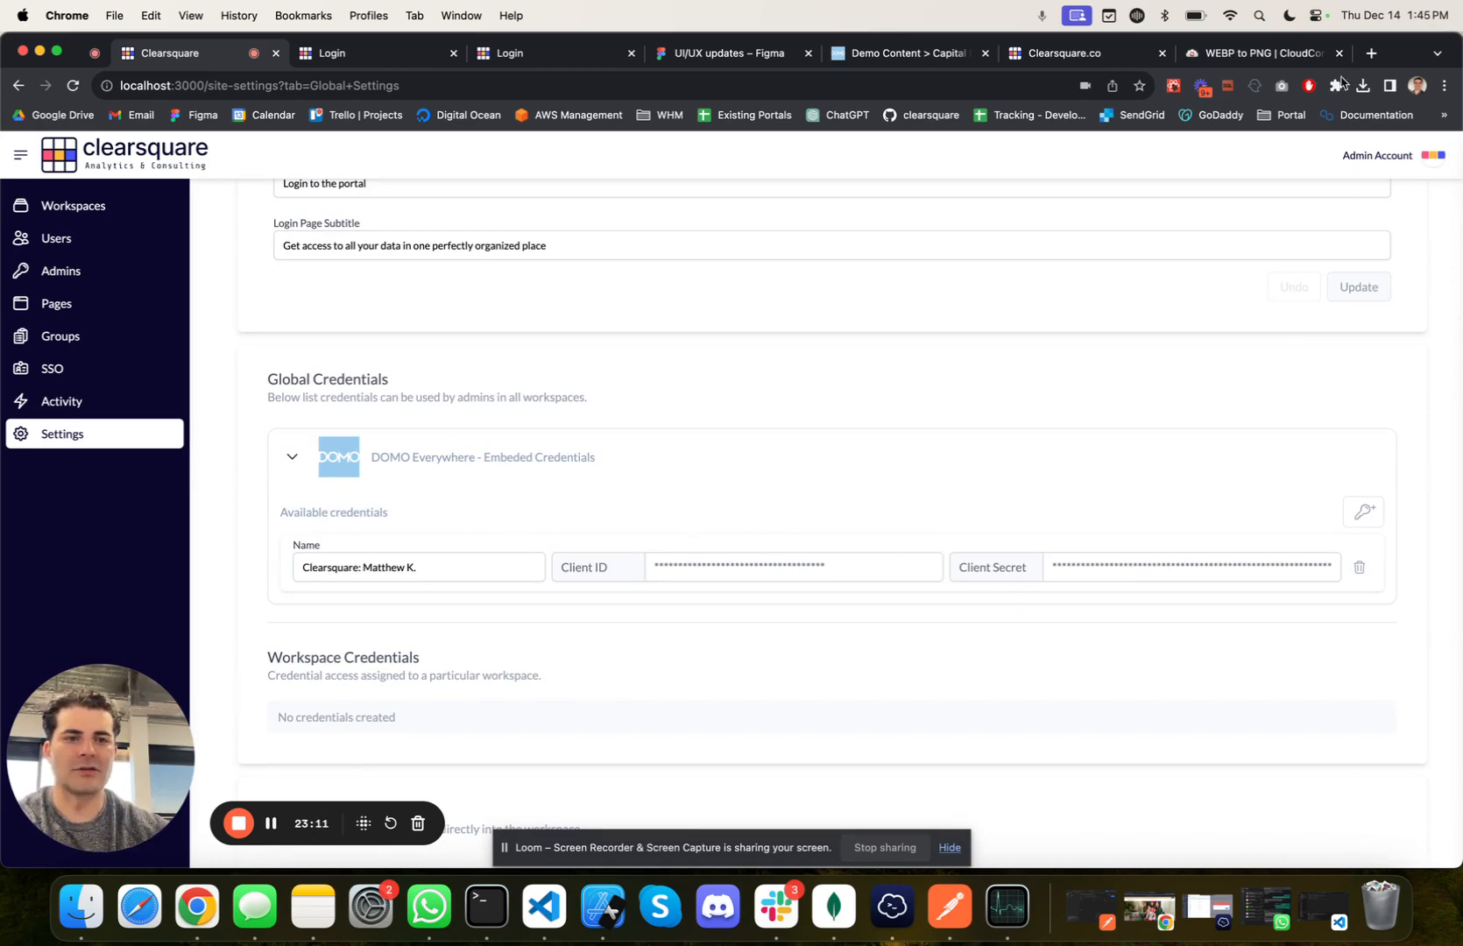
left_click(1371, 55)
type("developer.domo.com")
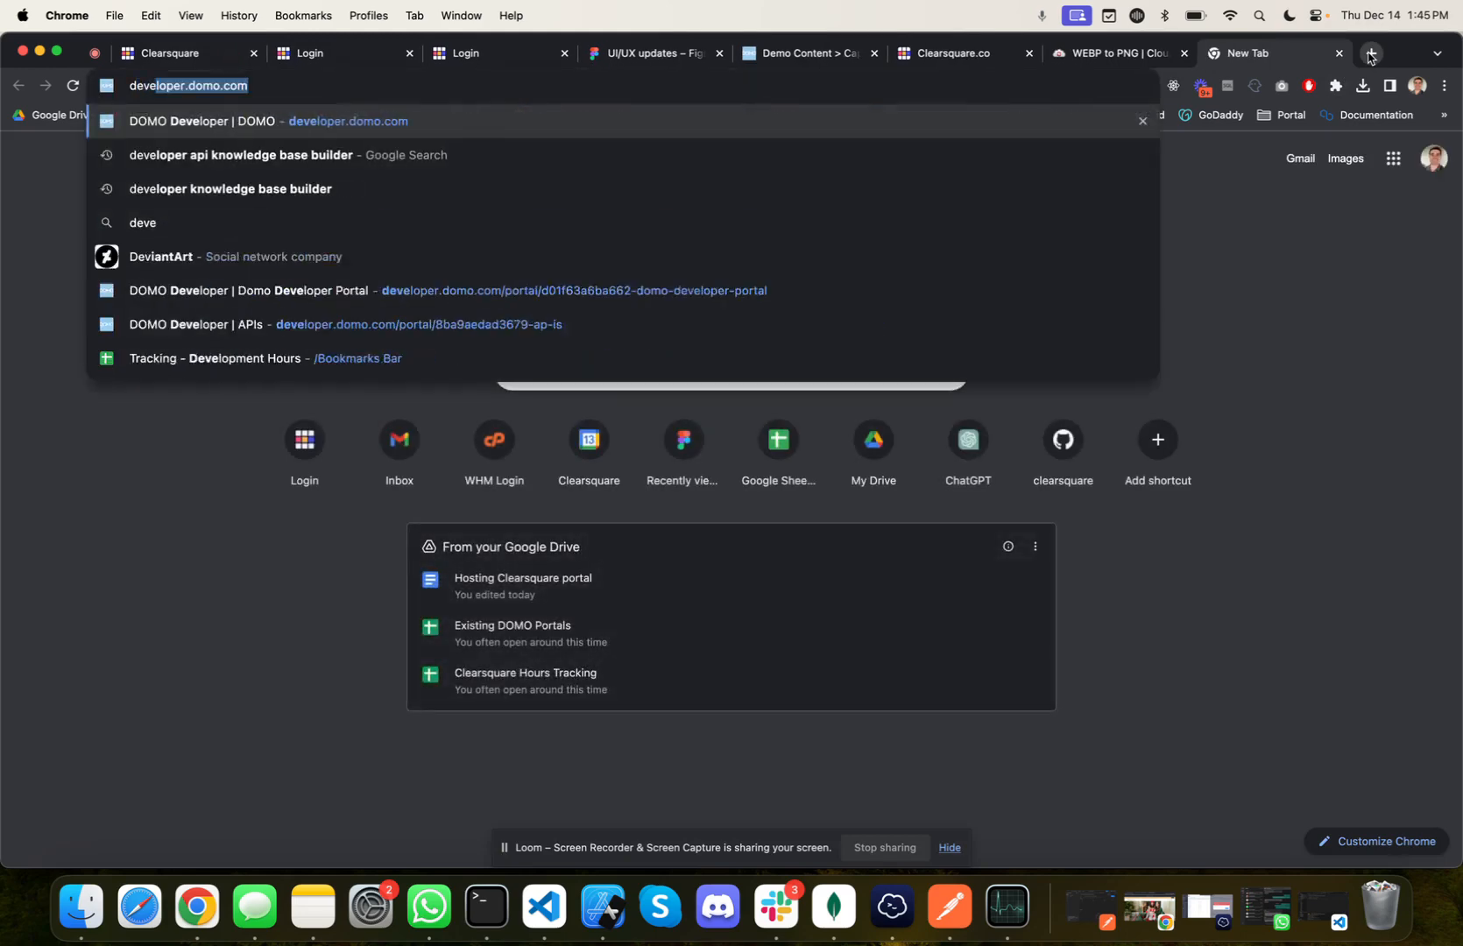
key("Return")
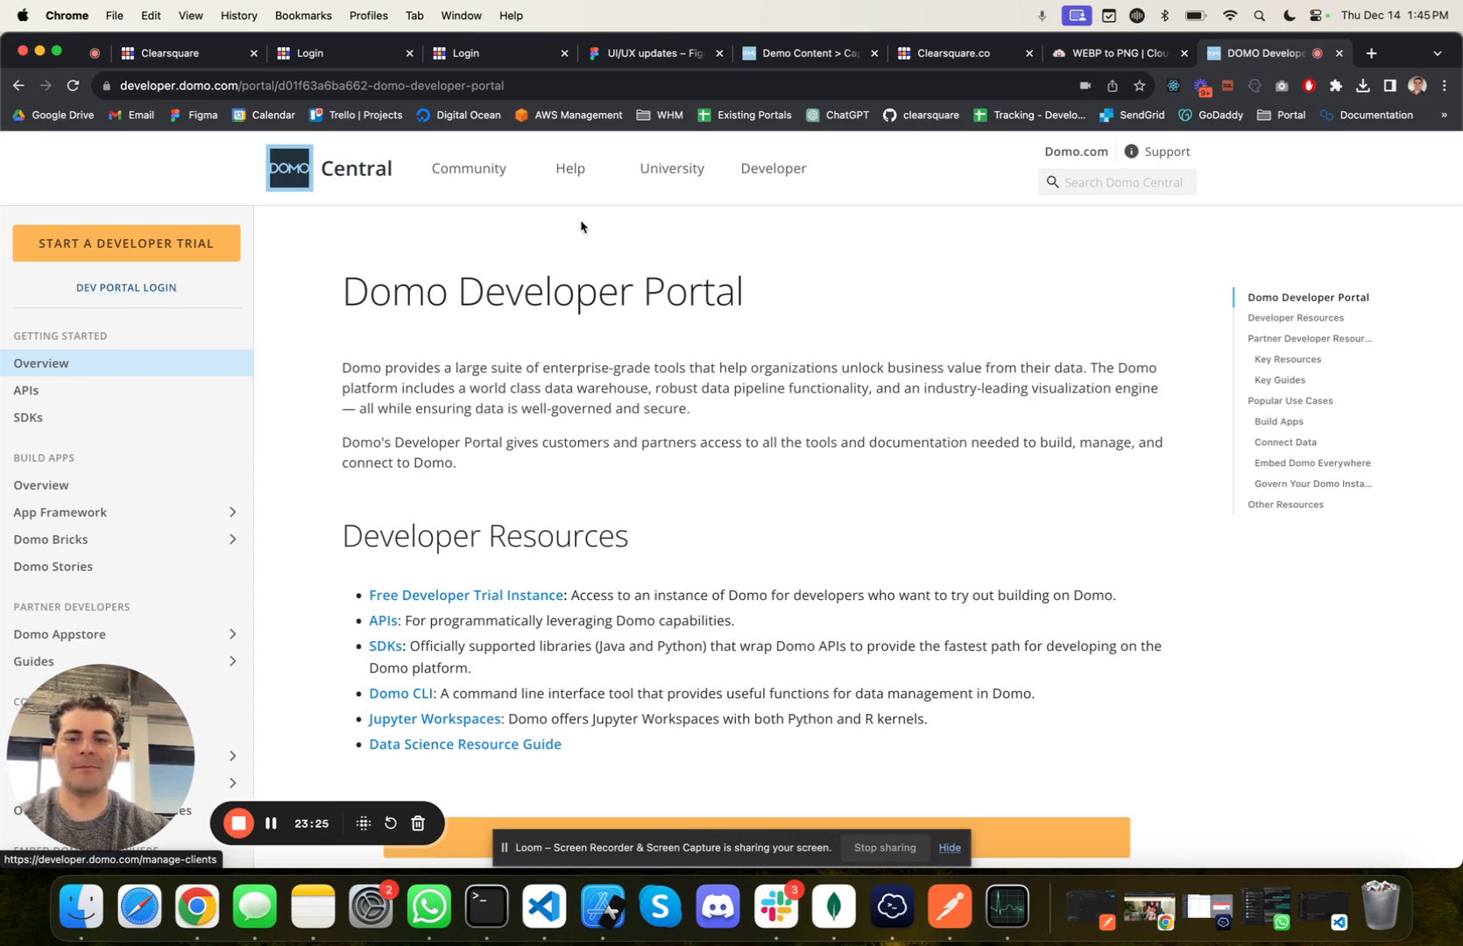
left_click(338, 52)
left_click(172, 50)
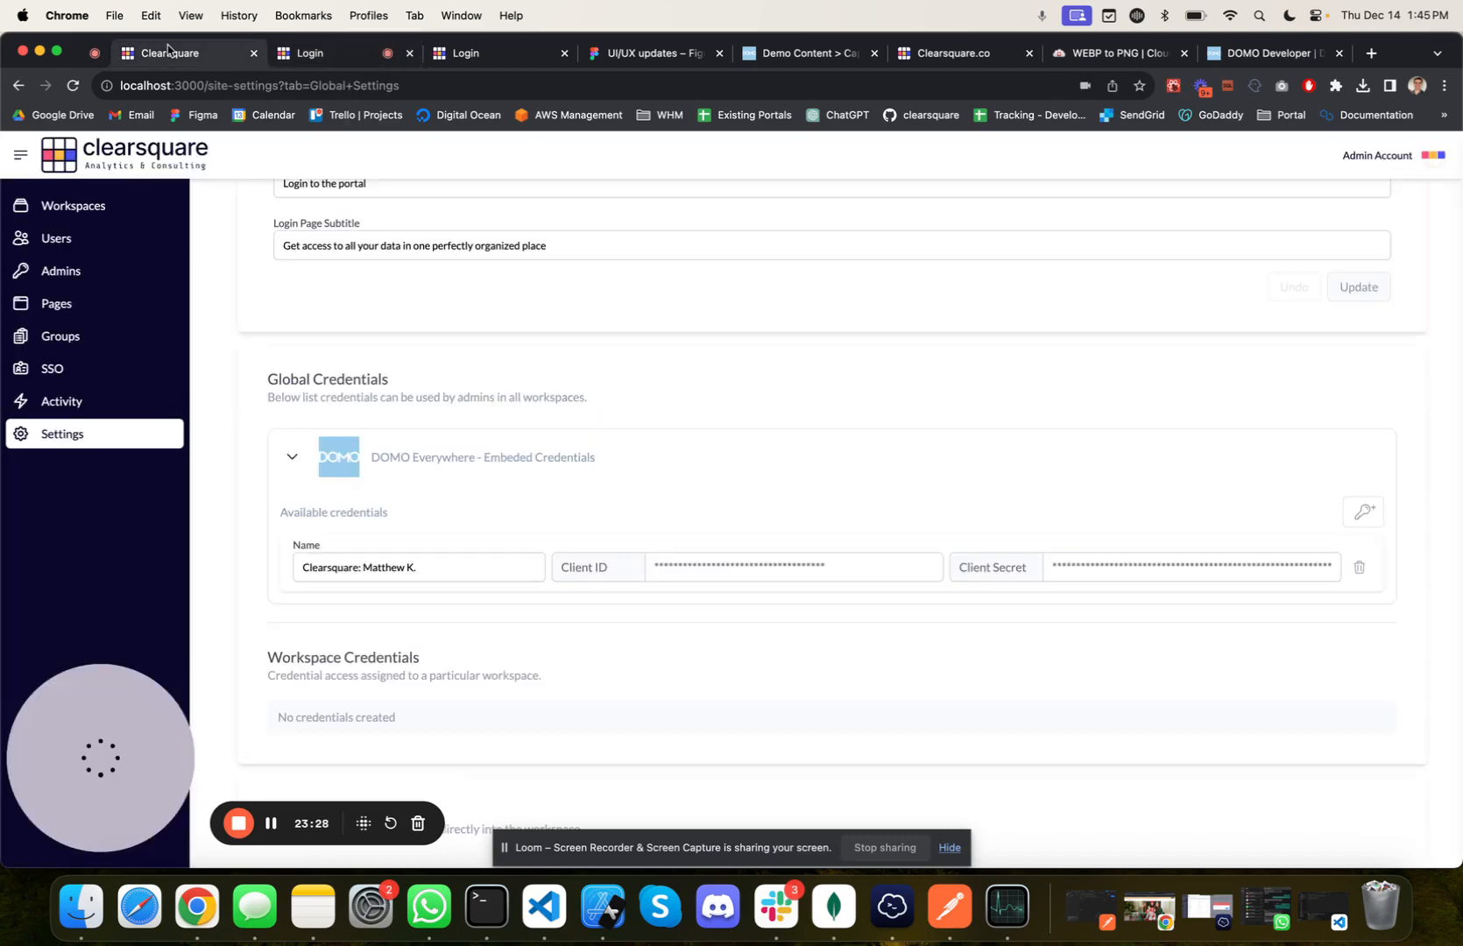
Step: View the Edit Embed section of the global settings, and open modocorpmanagement.com in a new browser tab
scroll(667, 556, "down", 3)
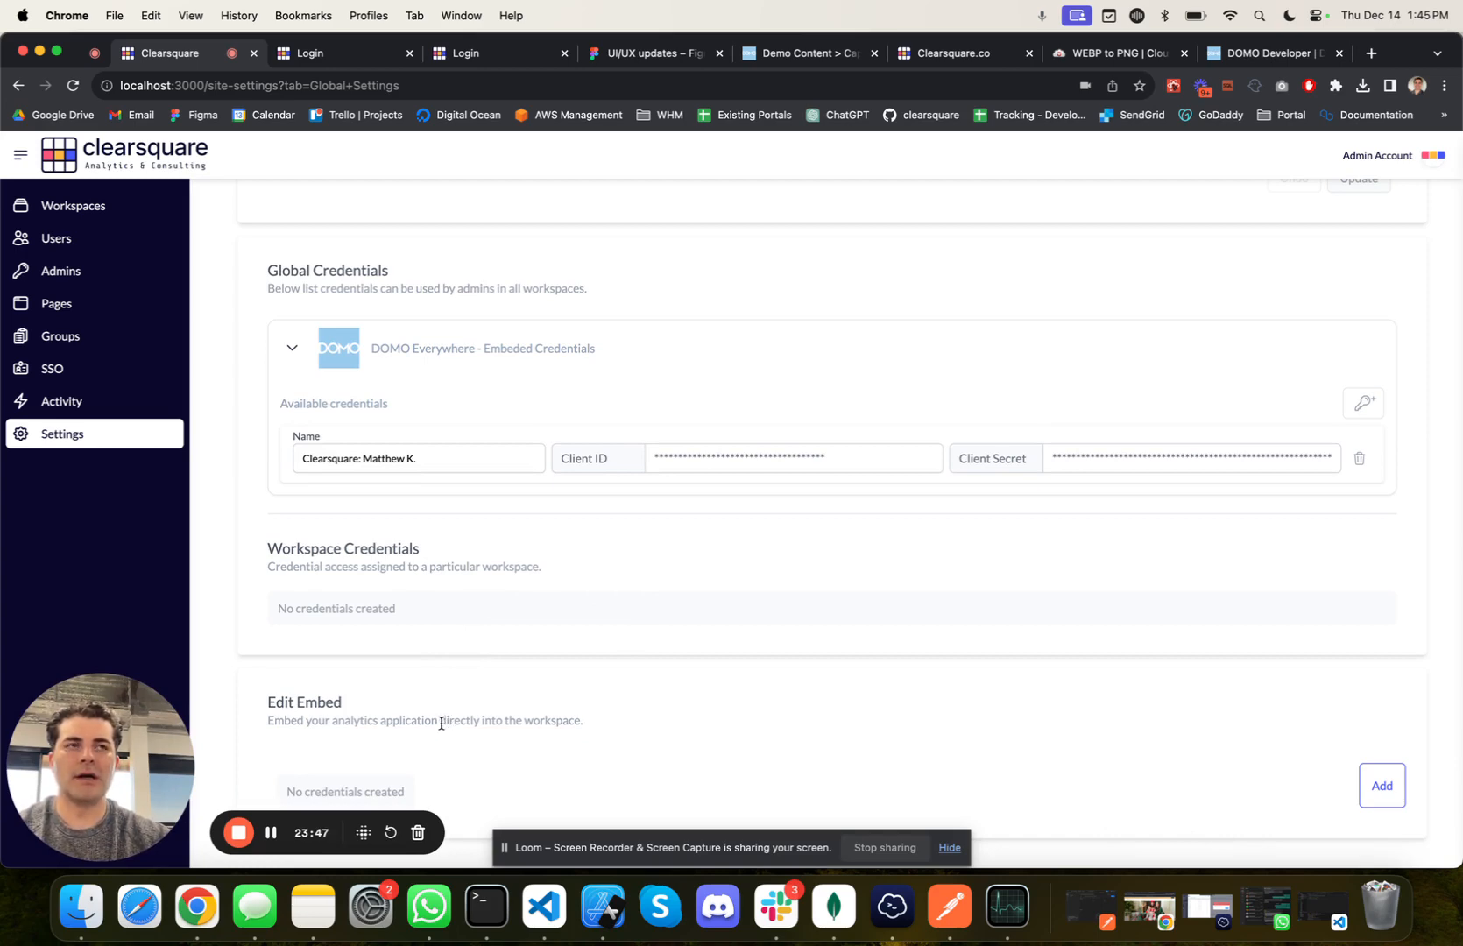
left_click(1372, 54)
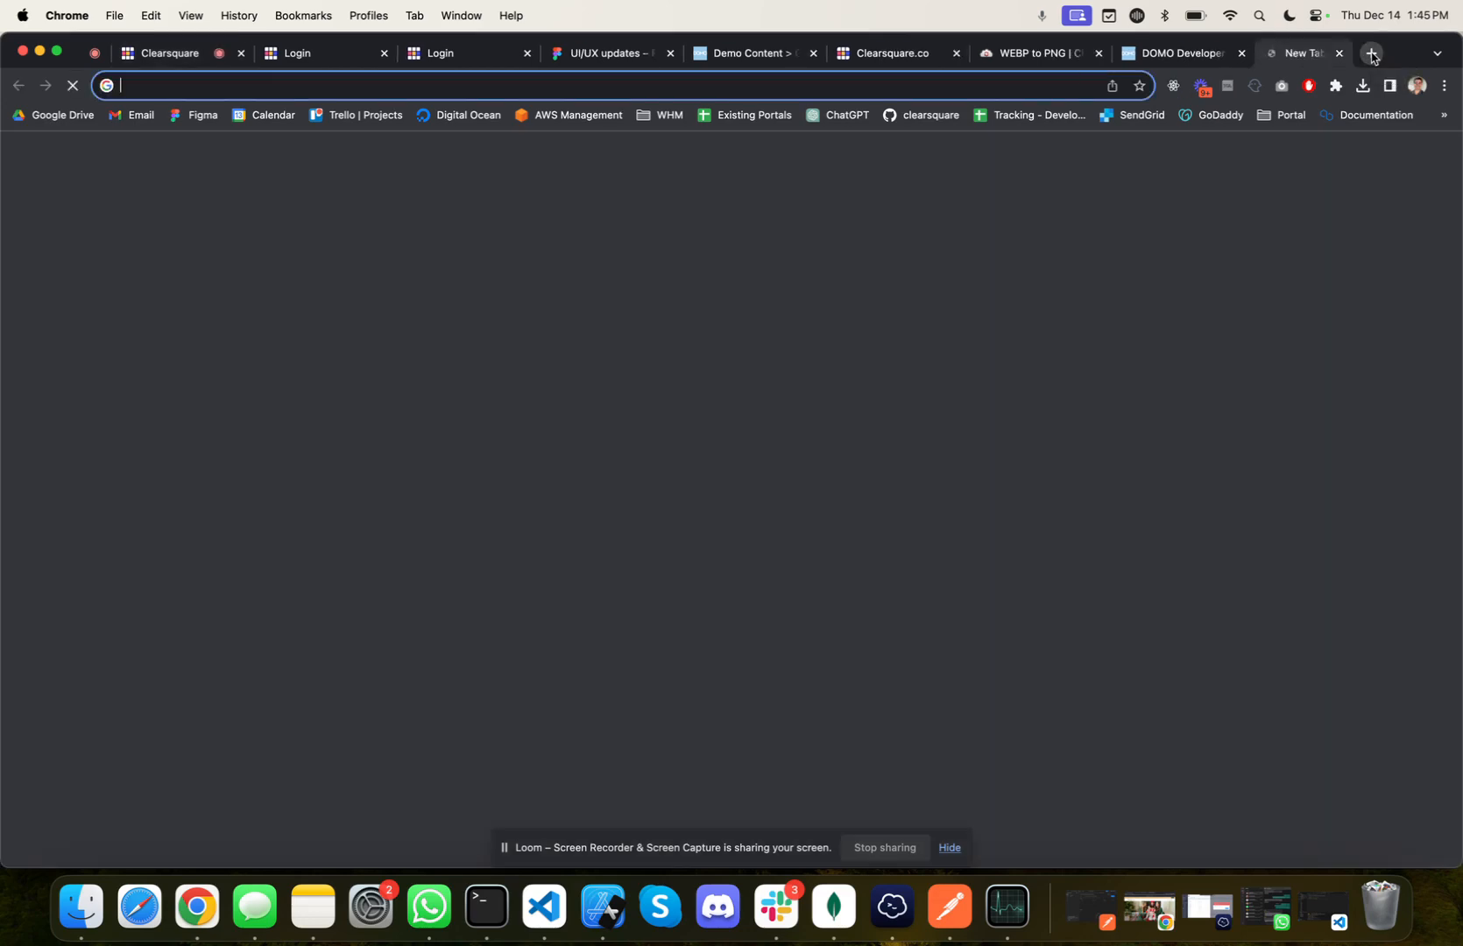
type("modocorpmanagement.com")
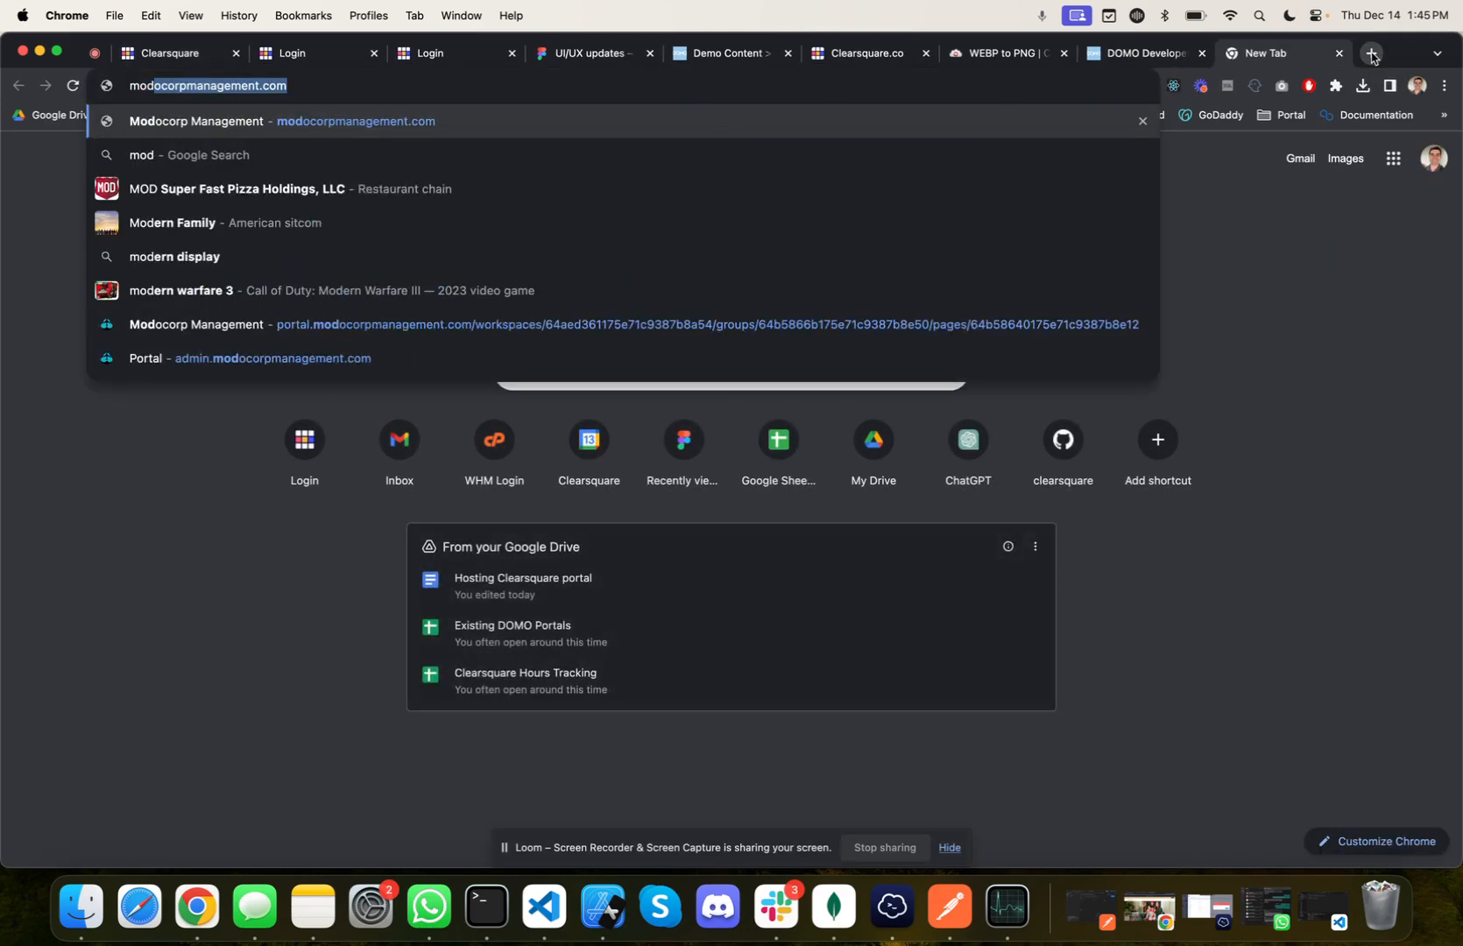
key("Return")
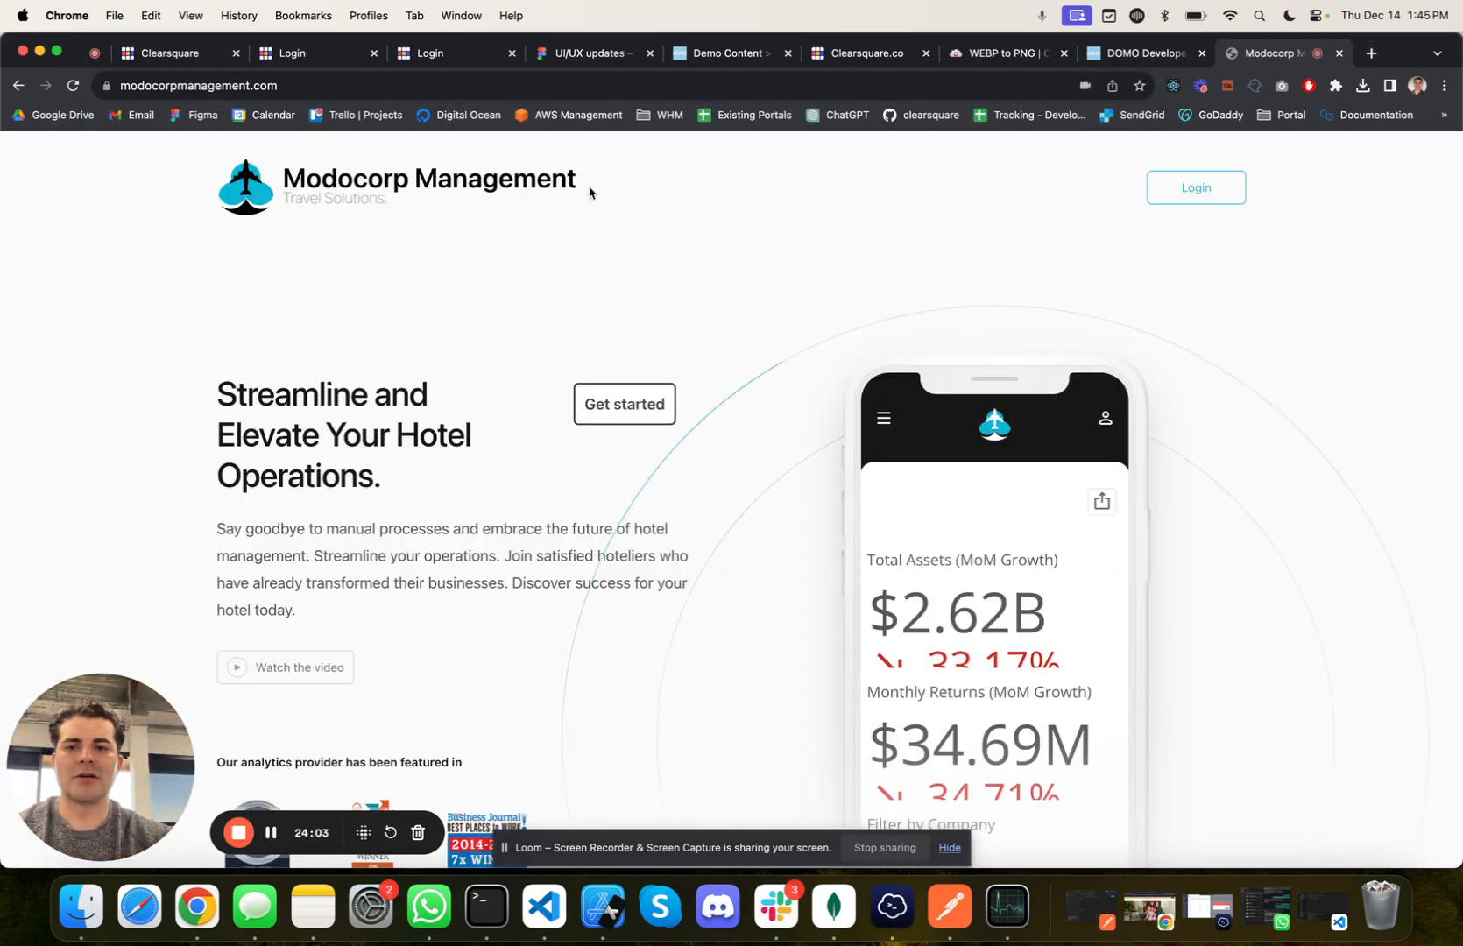
Step: Log in to the Modocorp Management portal with the prefilled credentials and open the Gordon Group workspace
left_click(1187, 186)
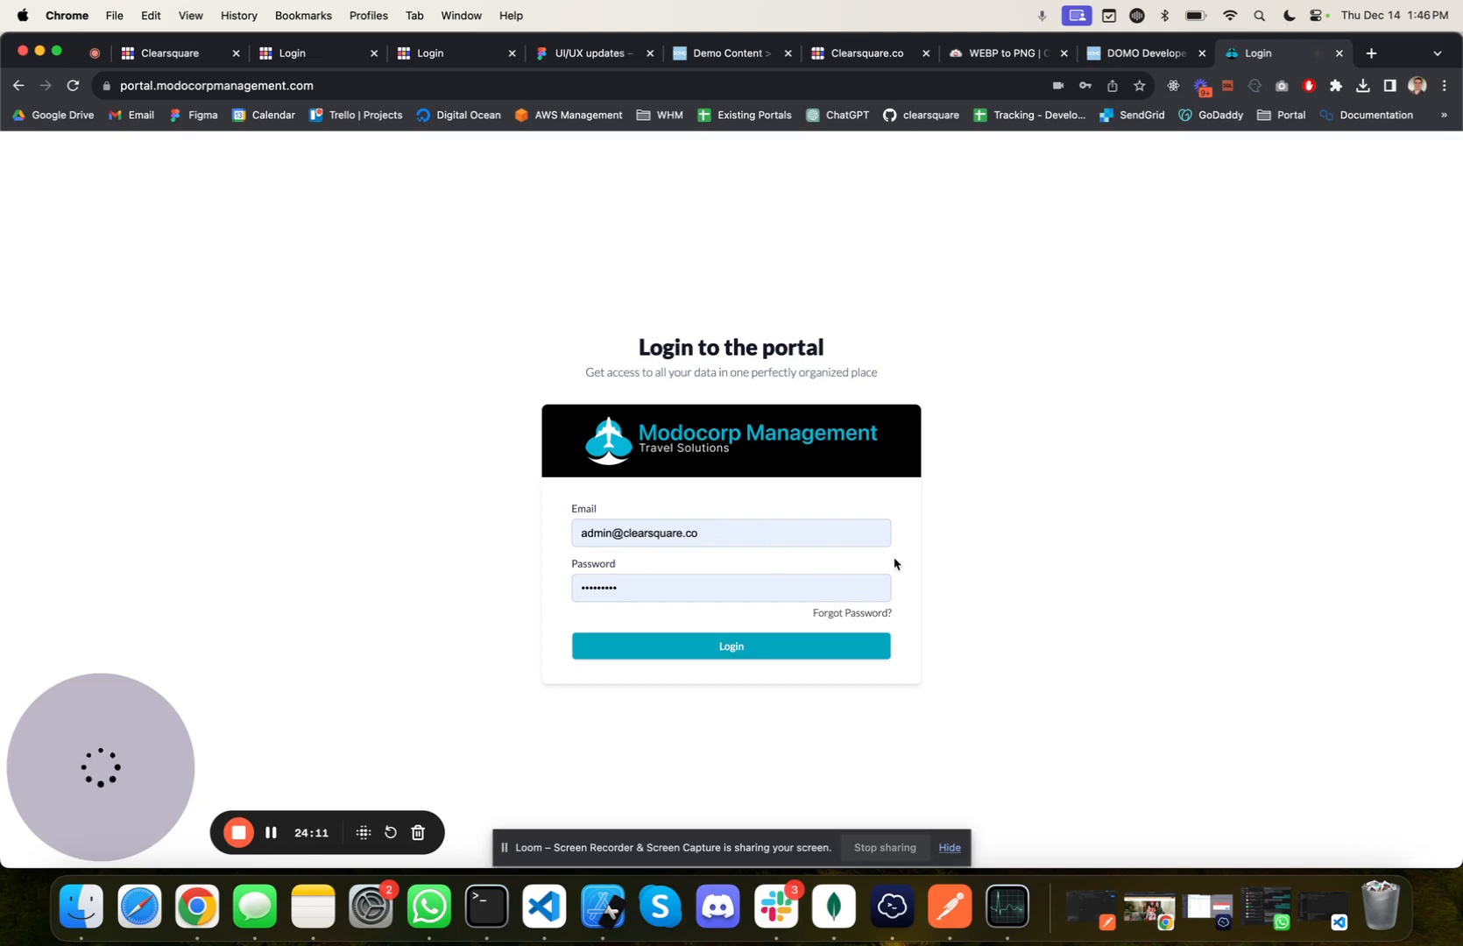
left_click(686, 648)
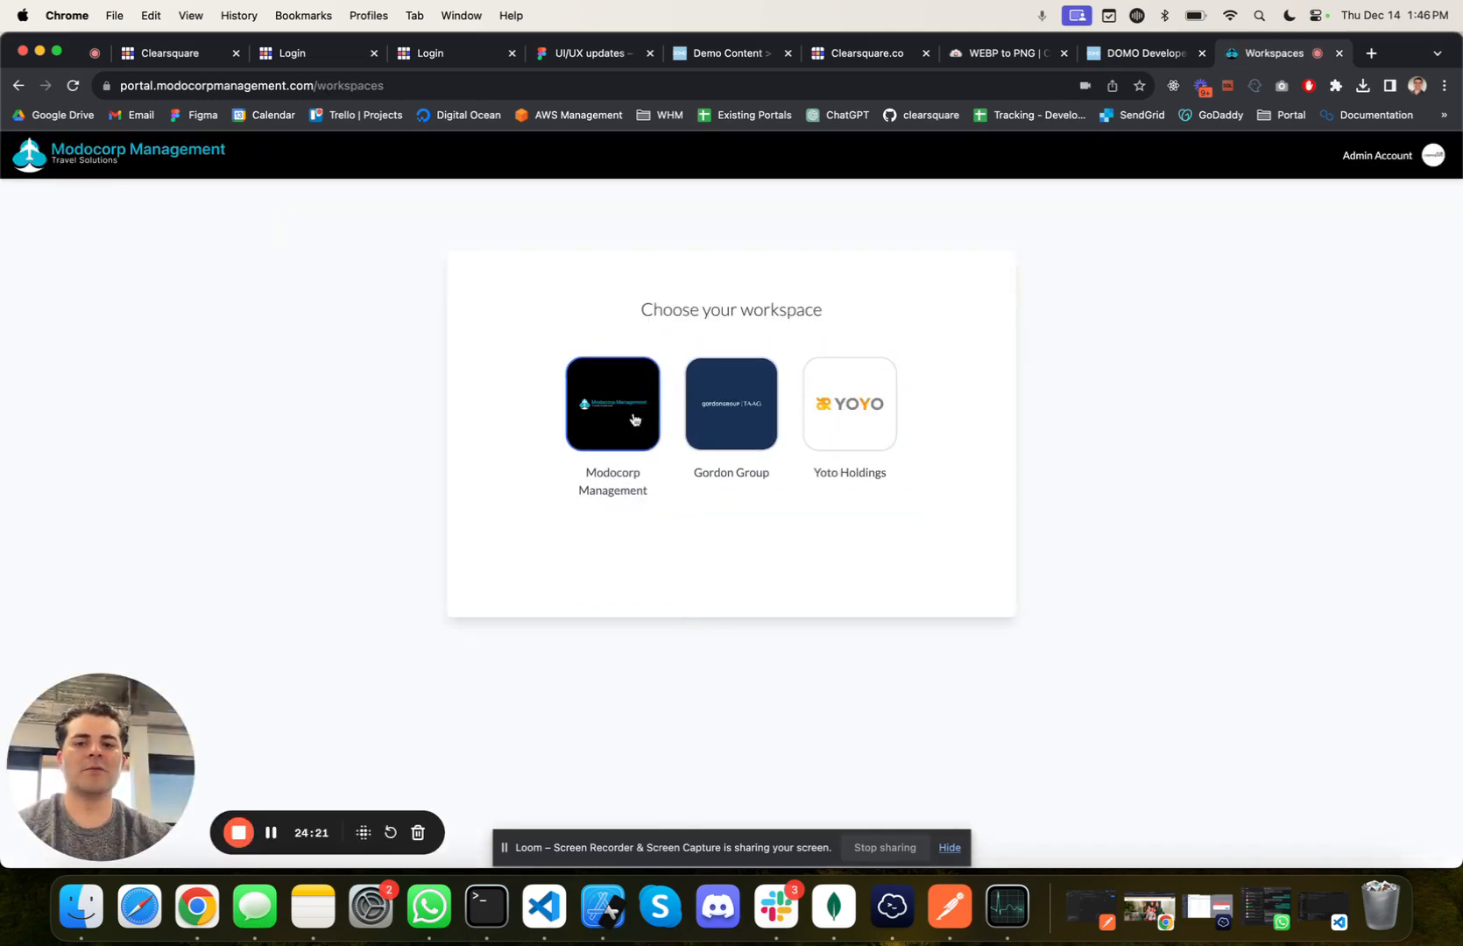
left_click(732, 433)
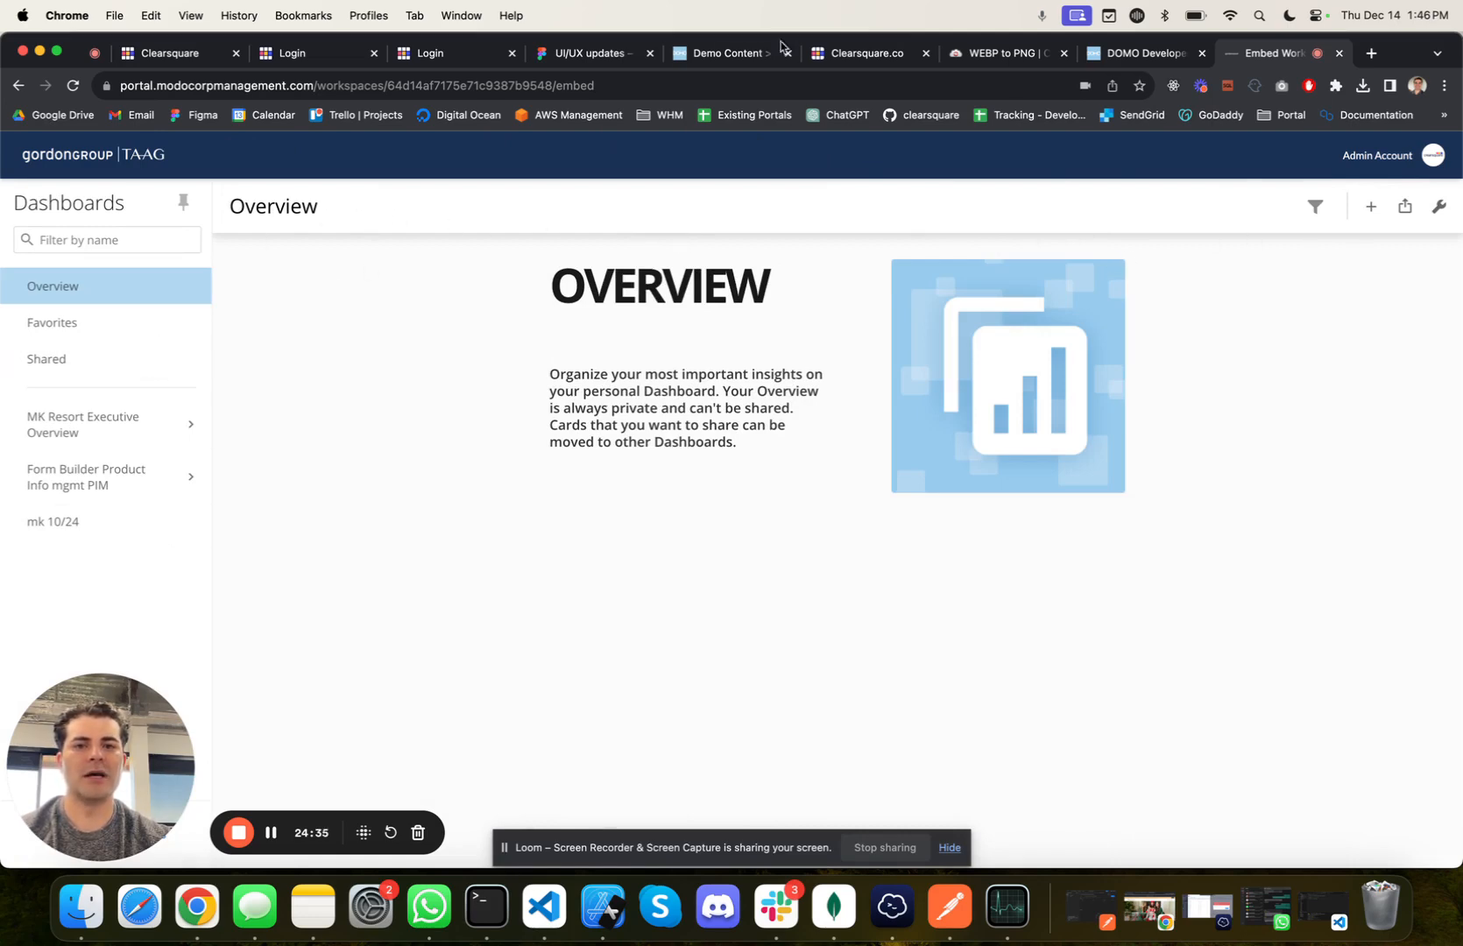
Step: Switch to the DOMO Capital Management dashboard, close its Embed Dashboard dialog, and look through DOMO's additional features
left_click(734, 56)
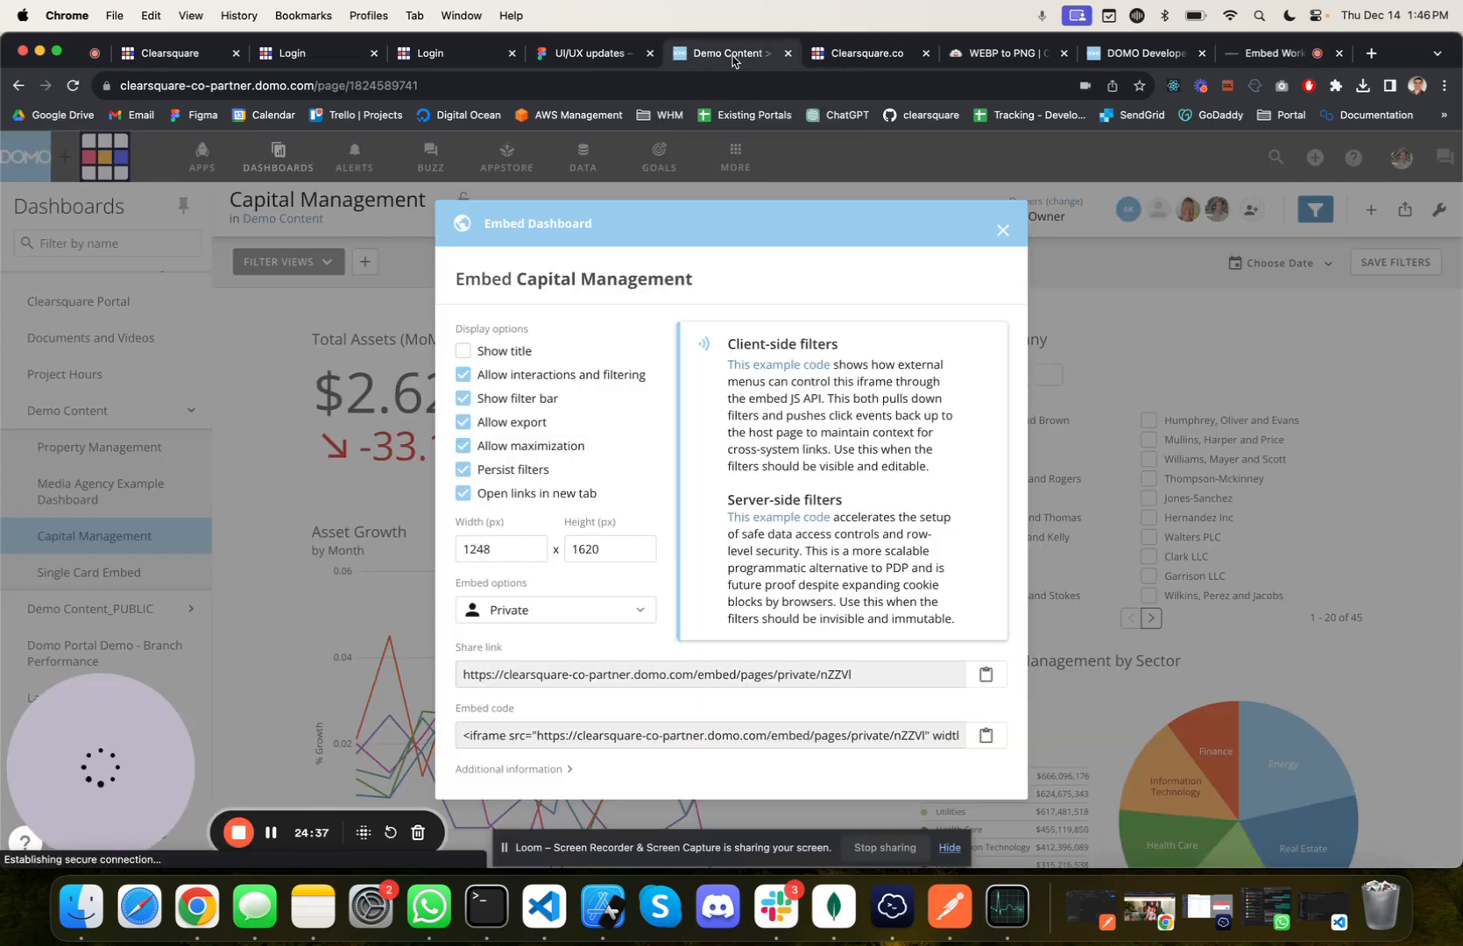
left_click(1002, 230)
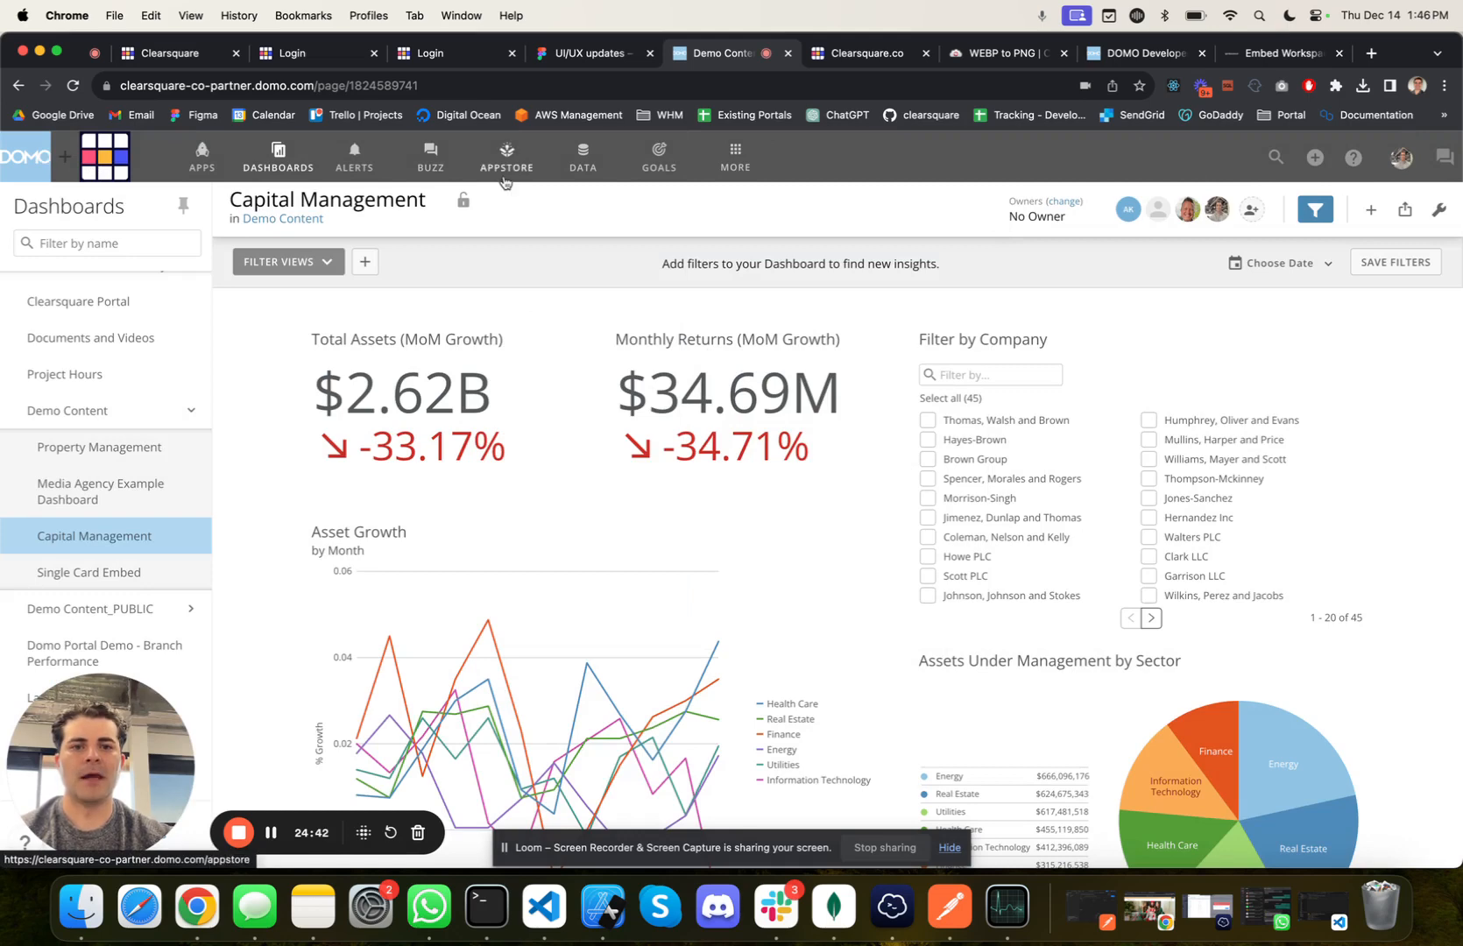
left_click(735, 158)
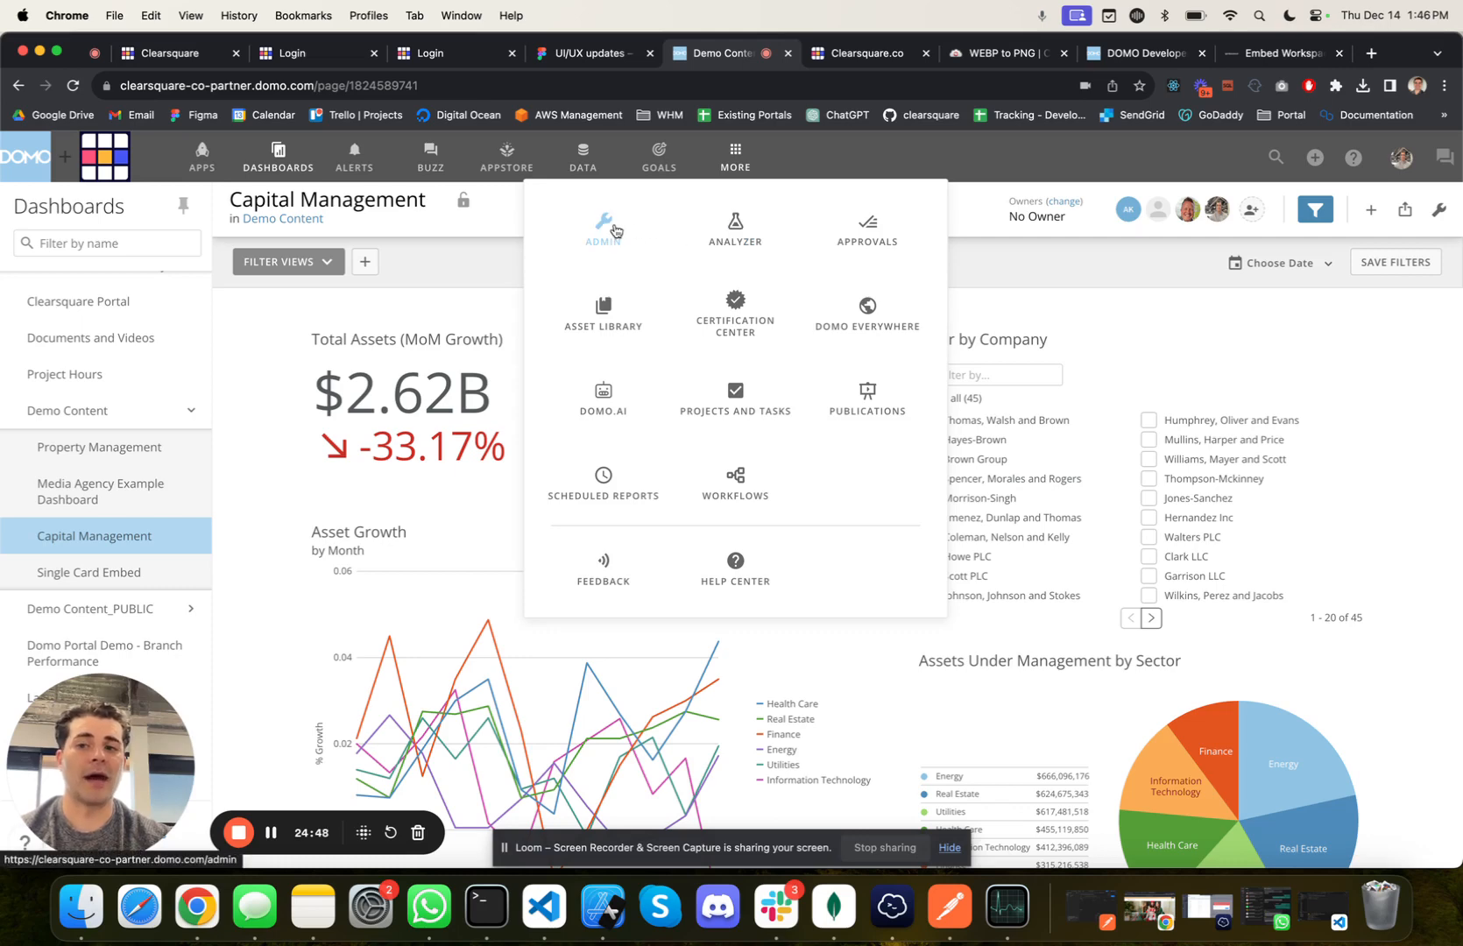
left_click(1002, 164)
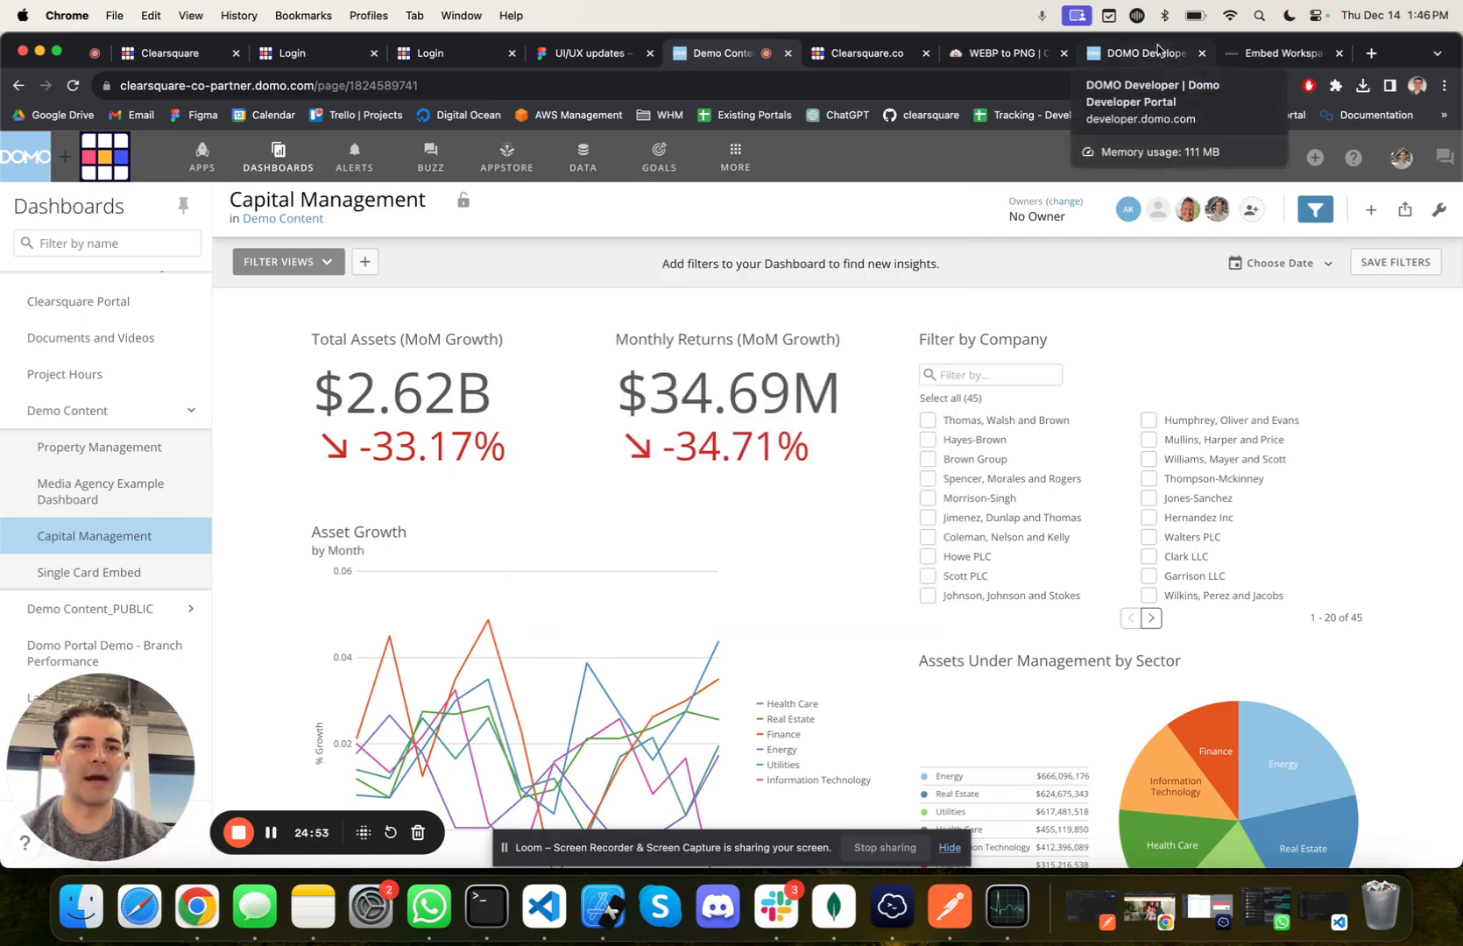
Step: Return to the embedded Gordon Group workspace and open the Resort Revenue Management dashboard under MK Resort Executive Overview
left_click(1259, 53)
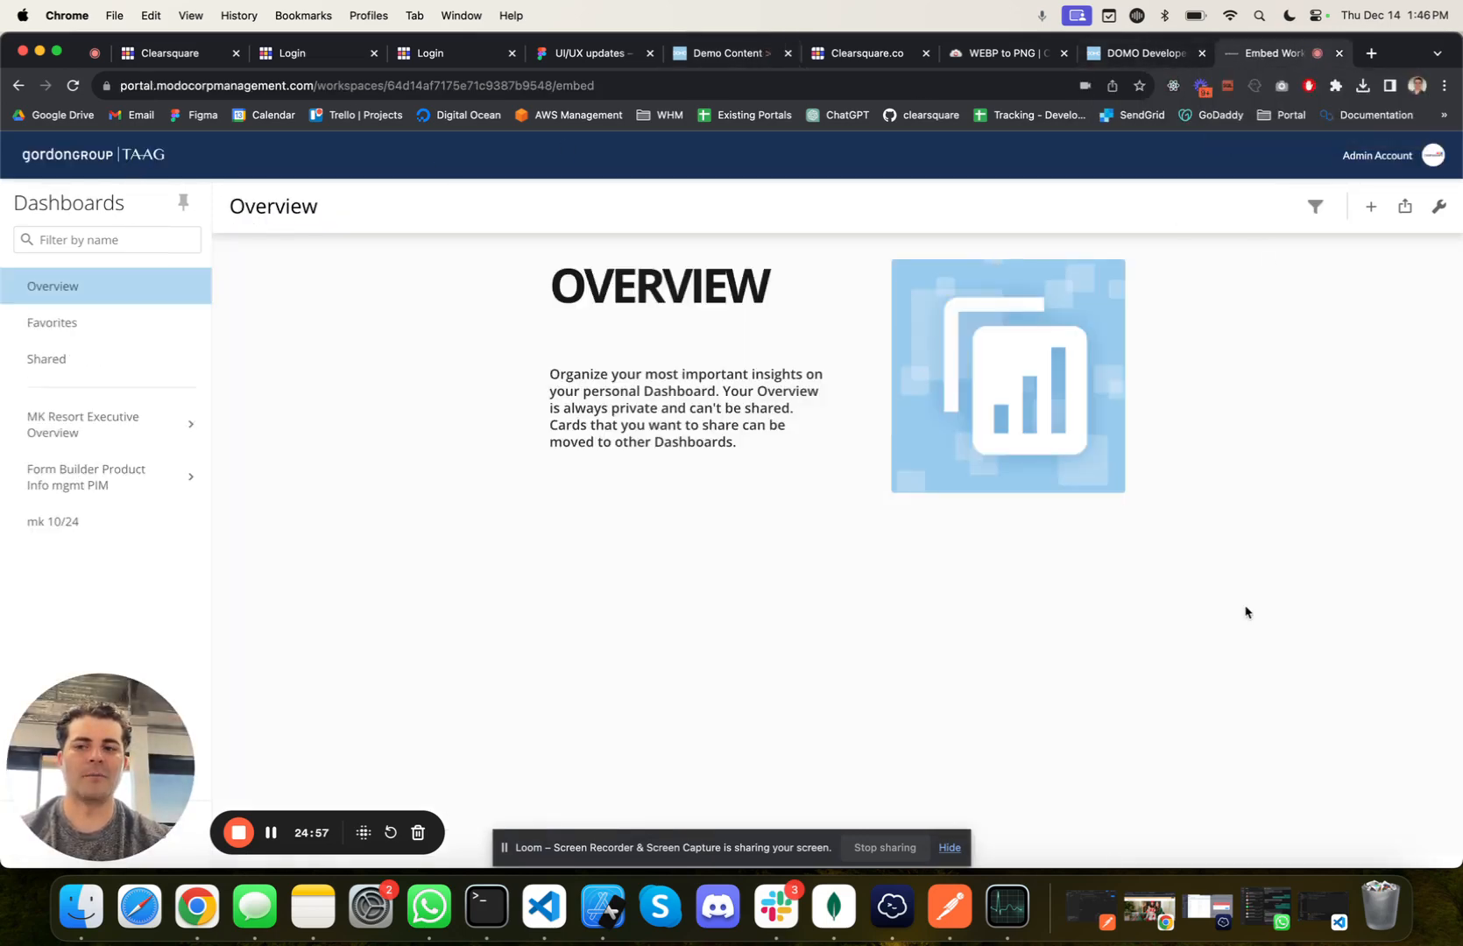
left_click(191, 424)
left_click(135, 475)
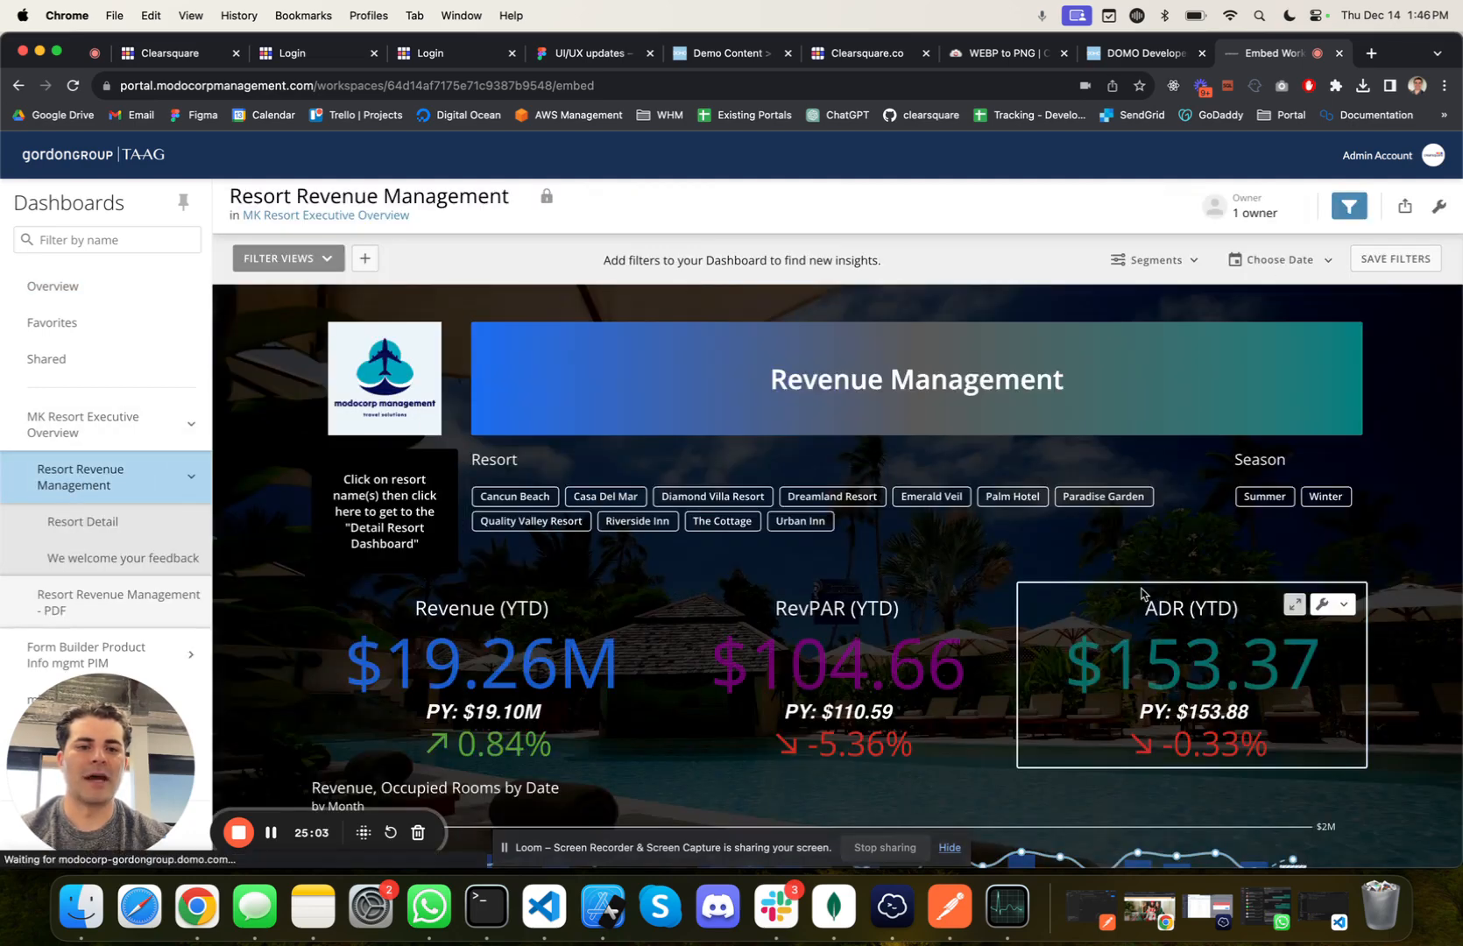
Step: Examine the ADR (YTD) card's options and look over the charts of the Resort Revenue Management dashboard
scroll(1141, 594, "down", 2)
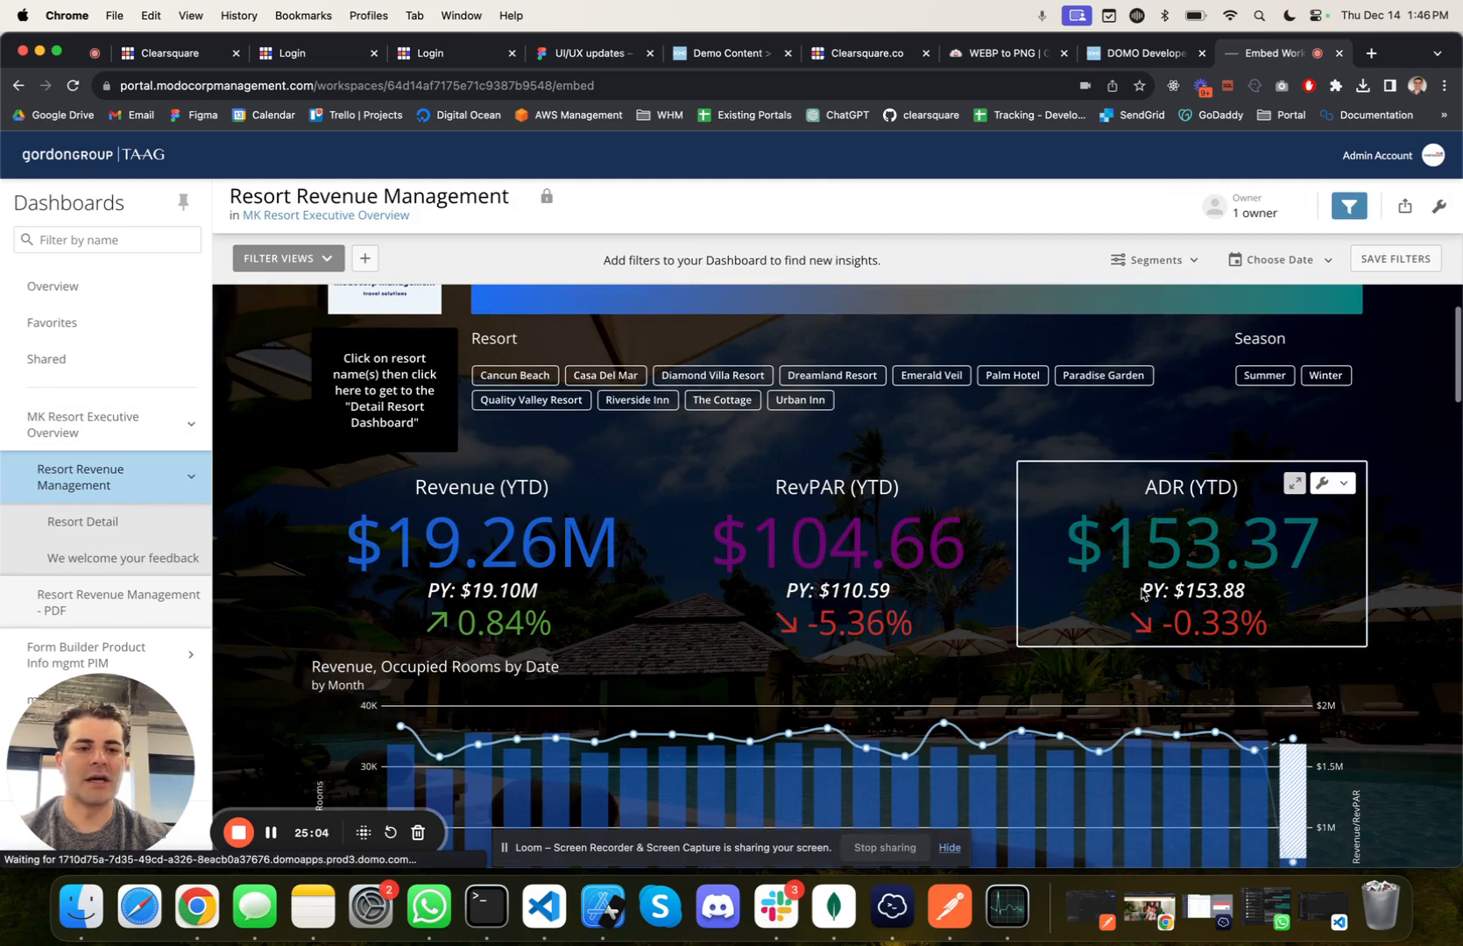
left_click(1331, 483)
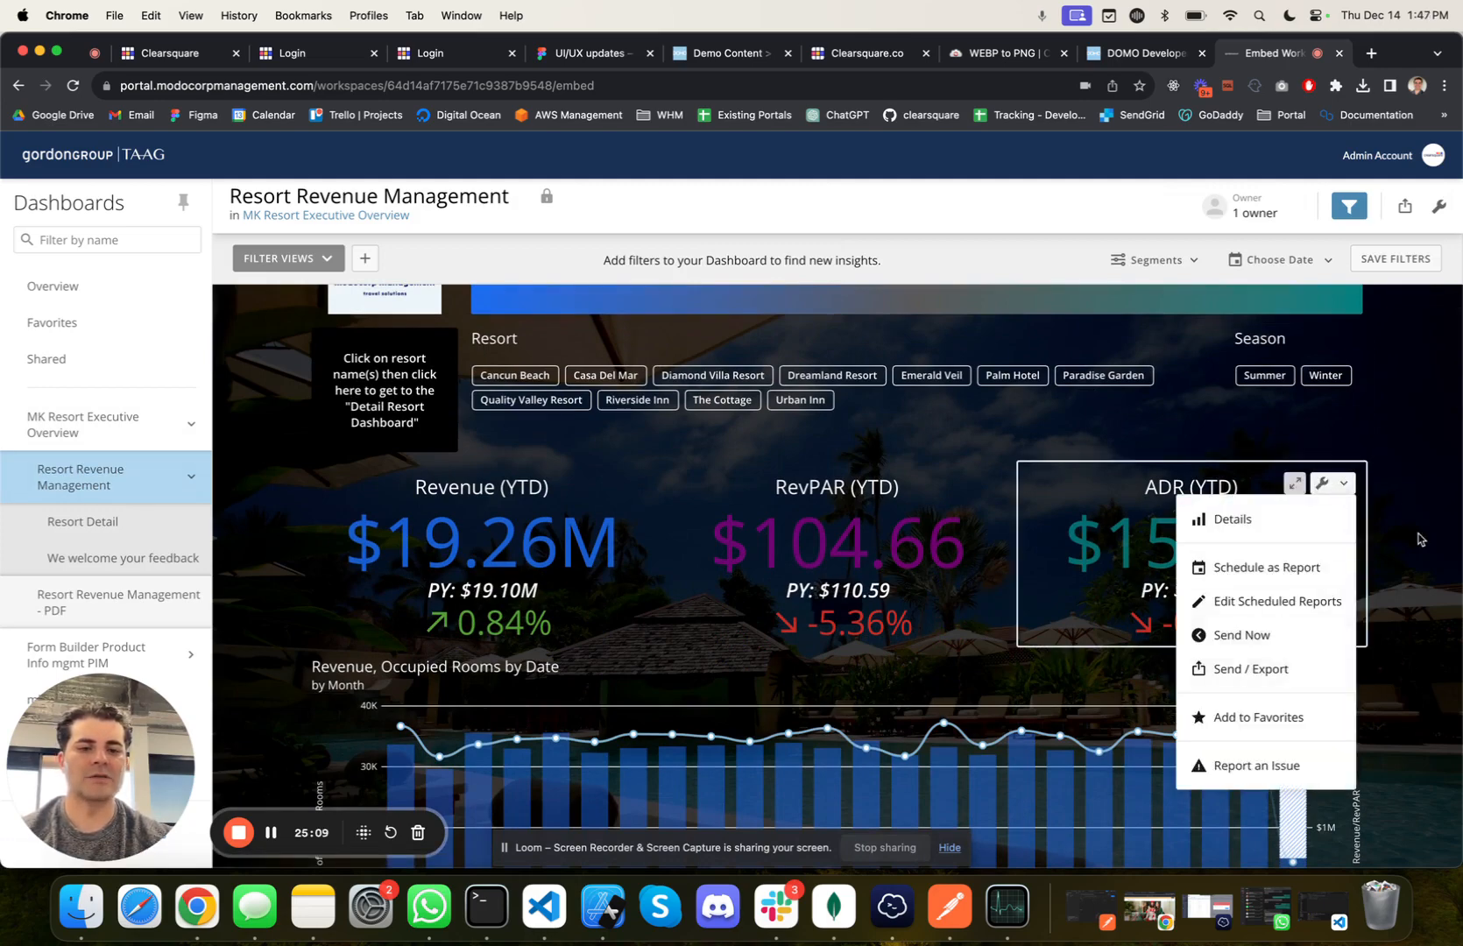
scroll(1417, 539, "down", 6)
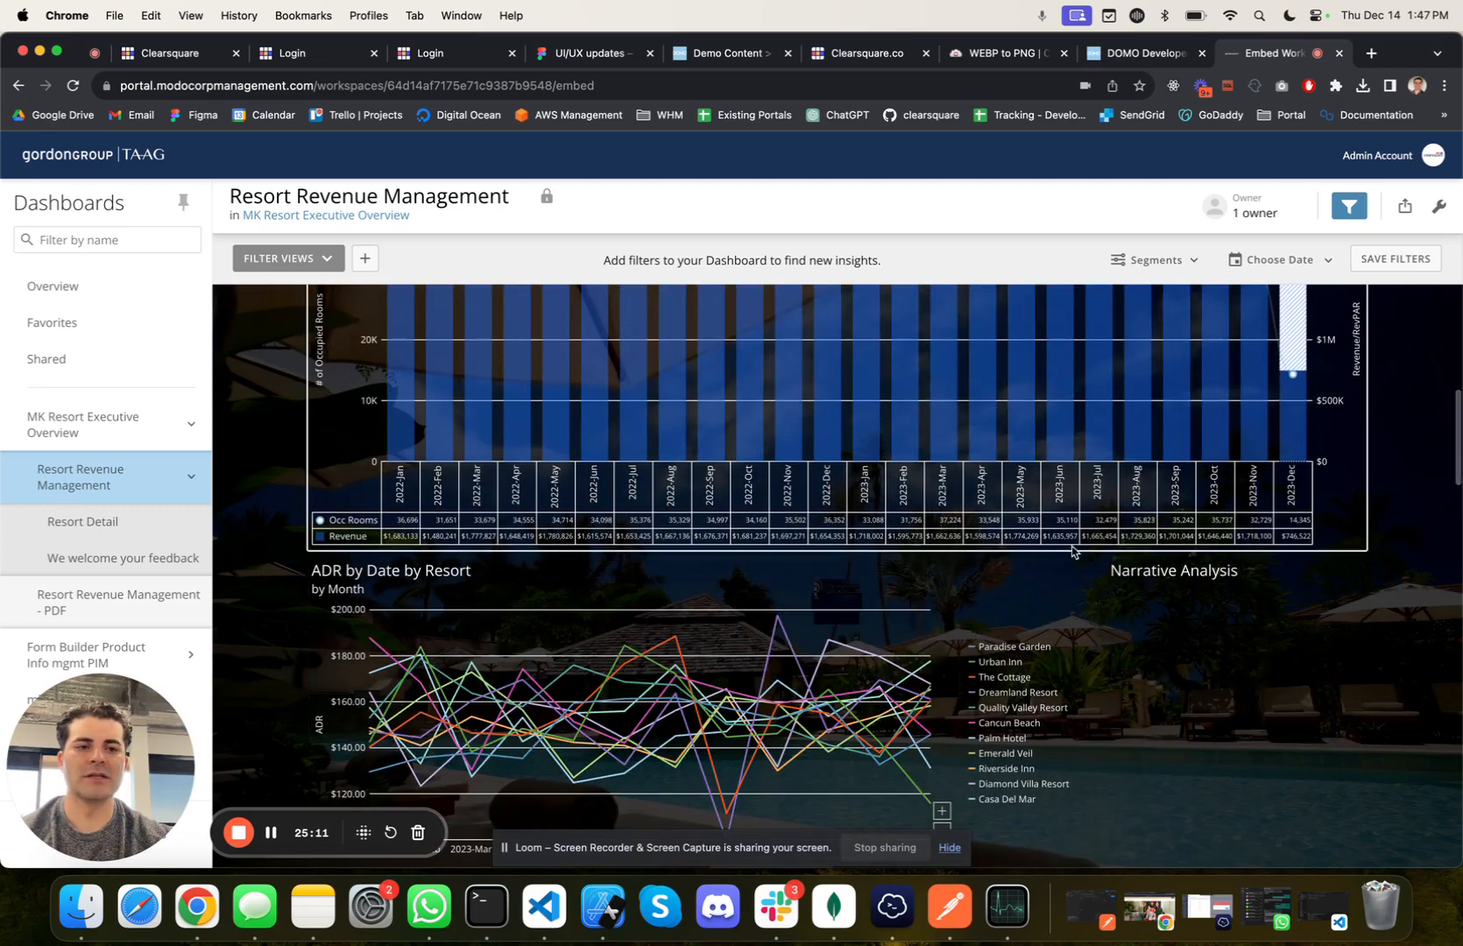
scroll(1055, 449, "up", 6)
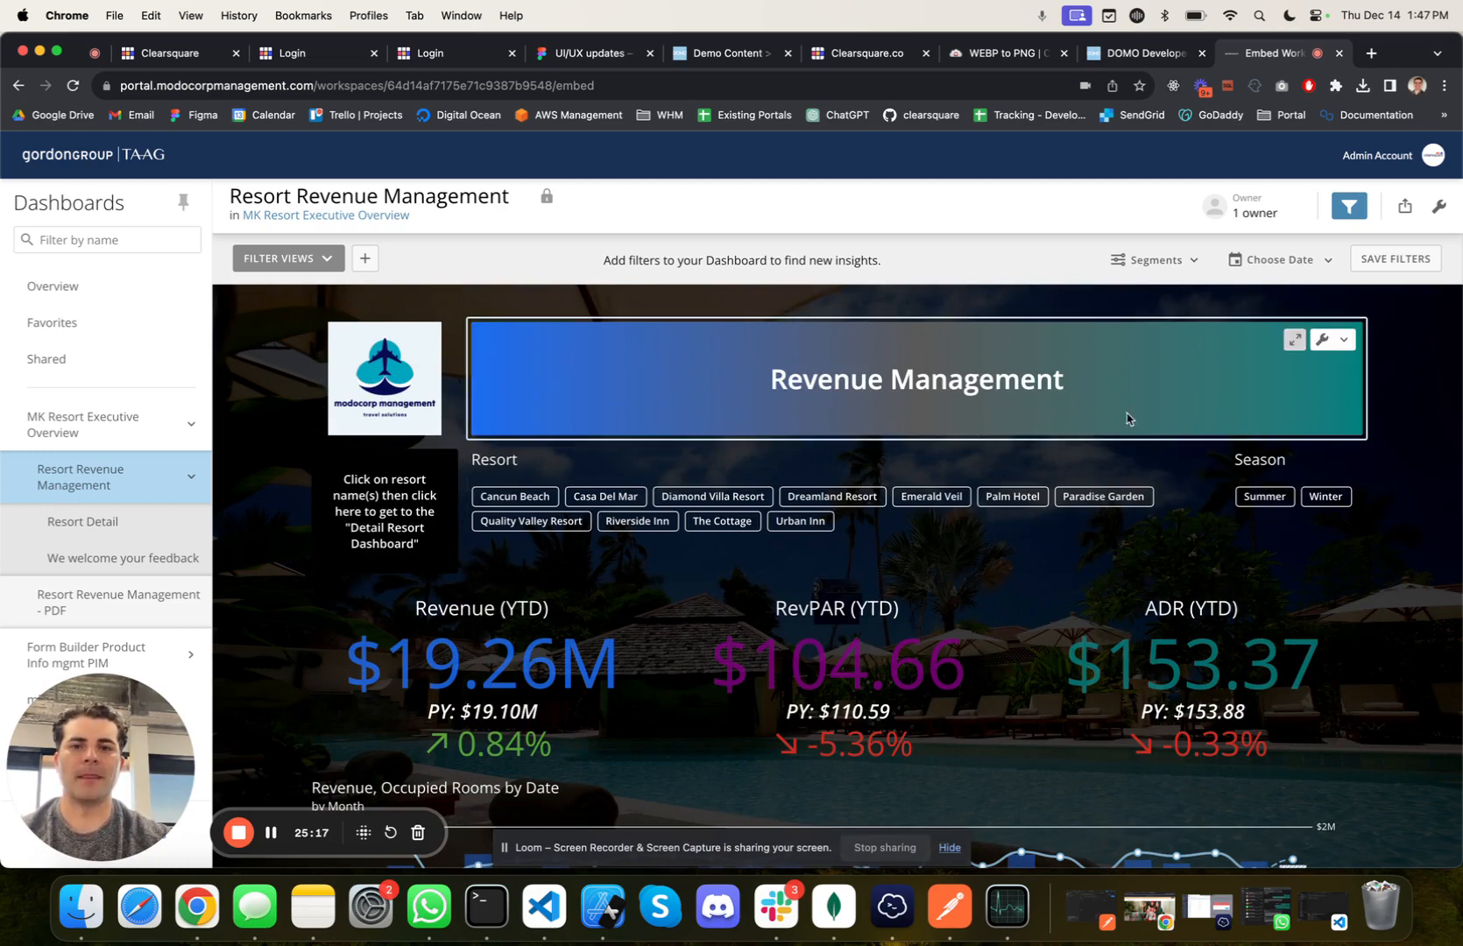
Step: Return to the admin site's global settings and review the general settings and global credentials
left_click(159, 60)
scroll(461, 624, "up", 5)
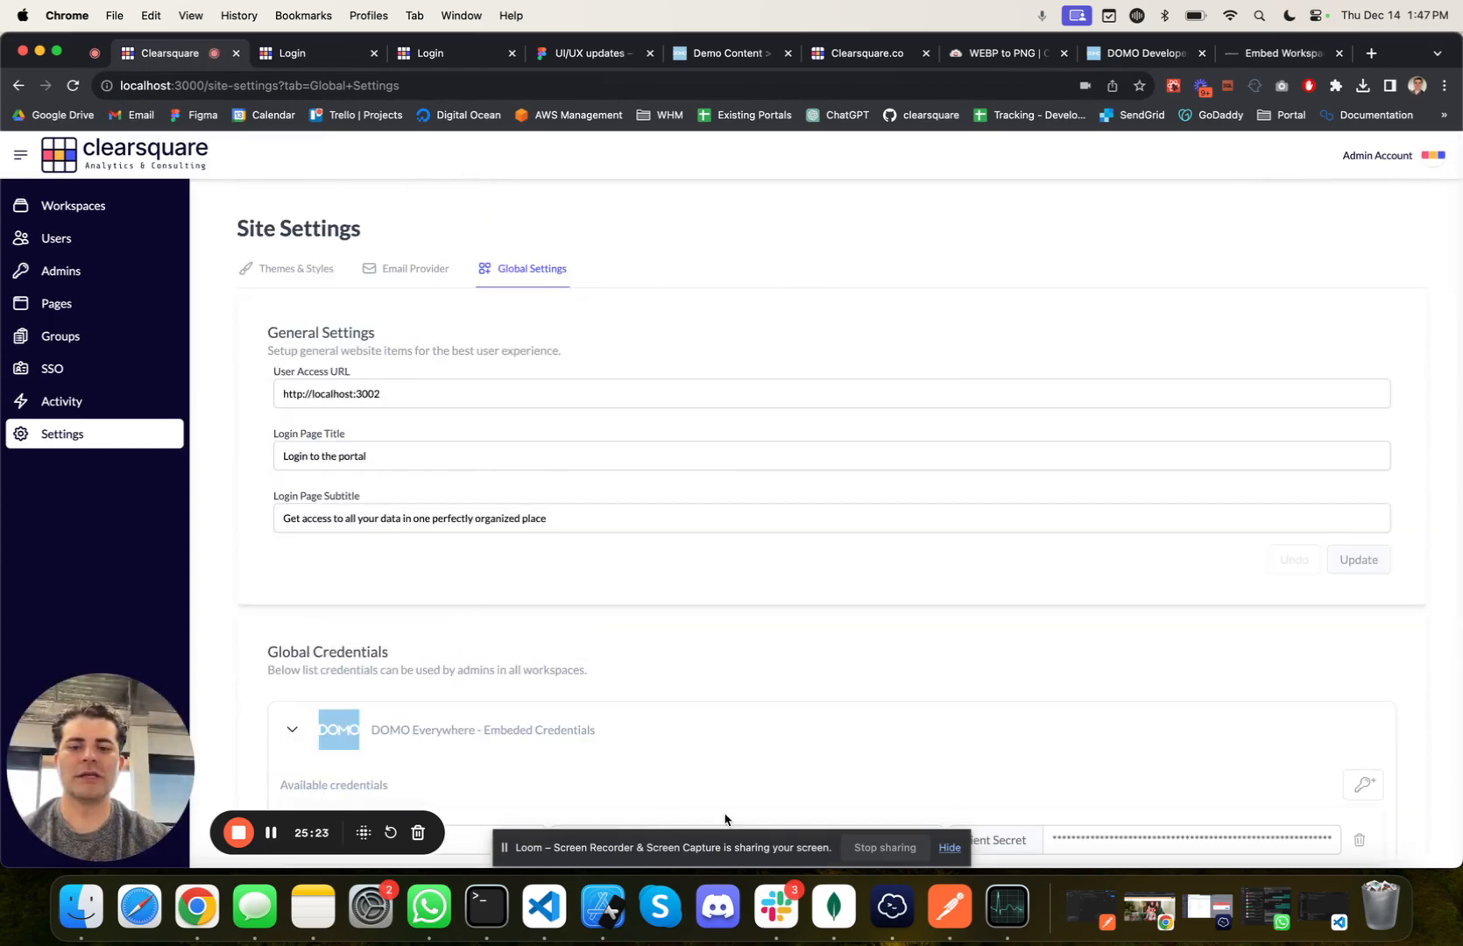
scroll(725, 819, "down", 1)
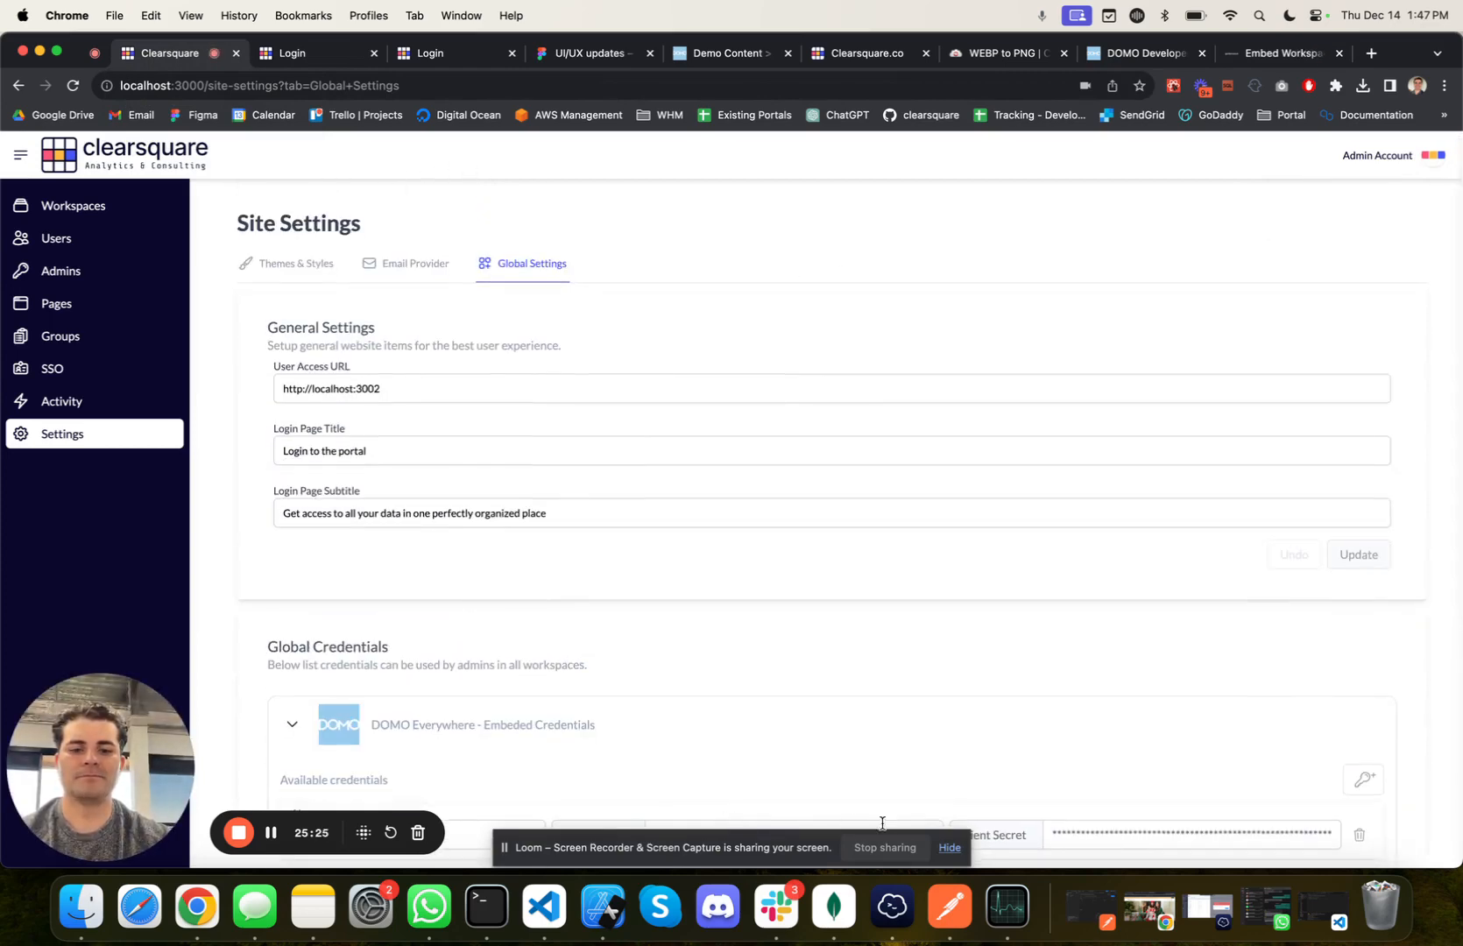